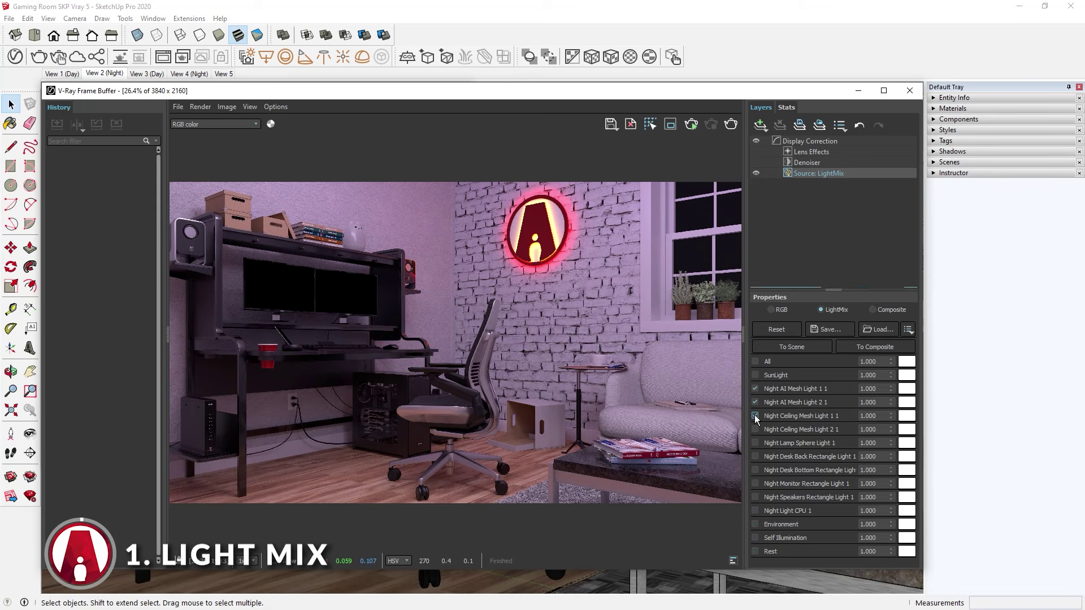
Step: Switch on the night lamp, desk back, desk bottom, monitor, speakers and CPU lights plus Self Illumination in the light mix
click(755, 443)
click(755, 456)
click(755, 470)
click(755, 484)
click(755, 497)
click(755, 510)
click(755, 538)
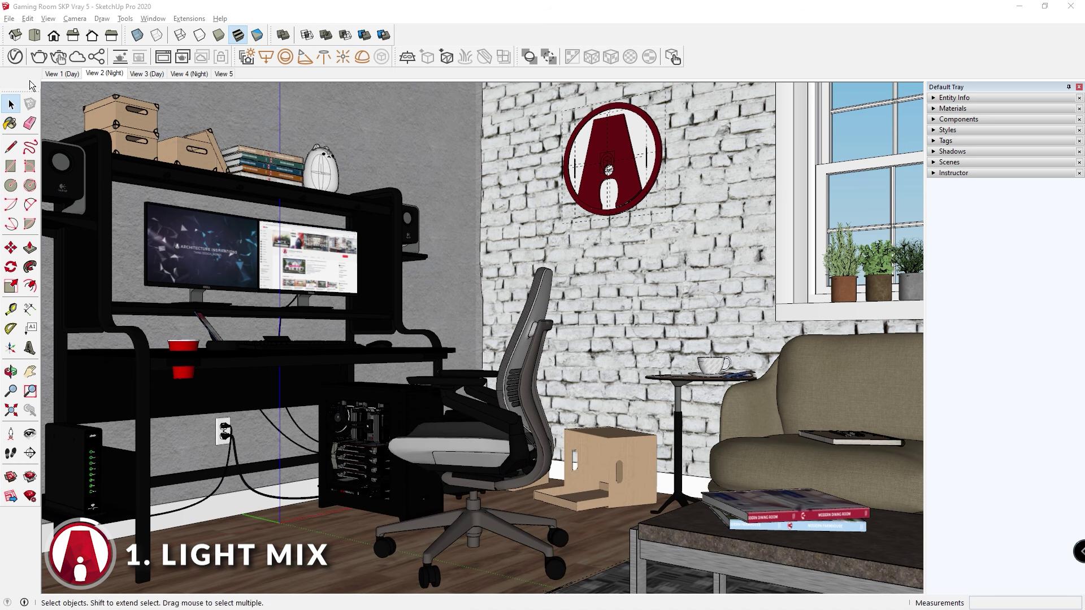
Step: Add a Light Mix render element in the V-Ray Asset Editor and group it by Individual Lights
click(15, 56)
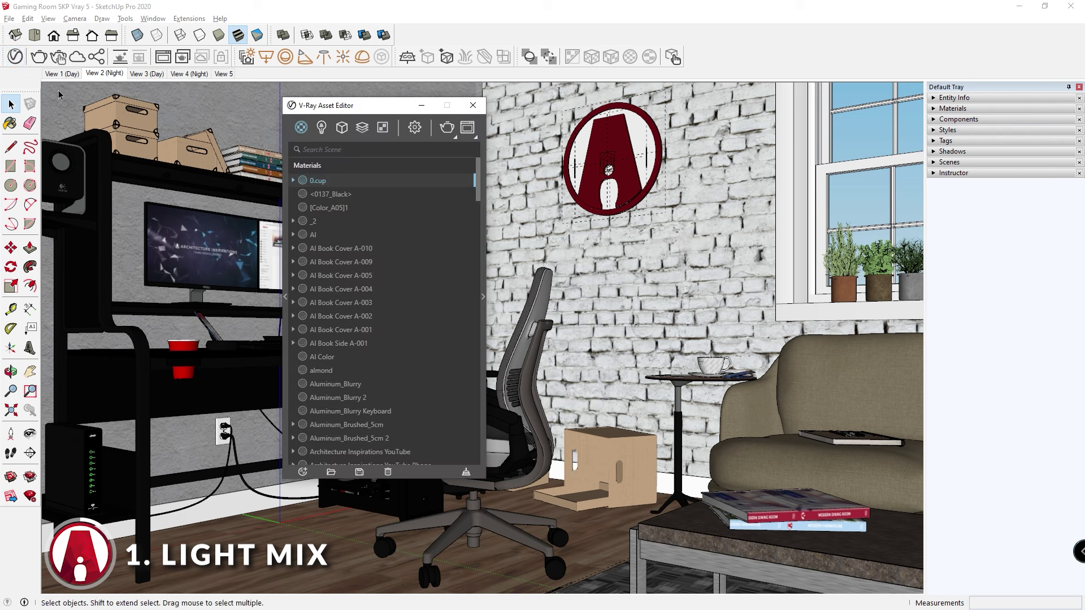
click(362, 127)
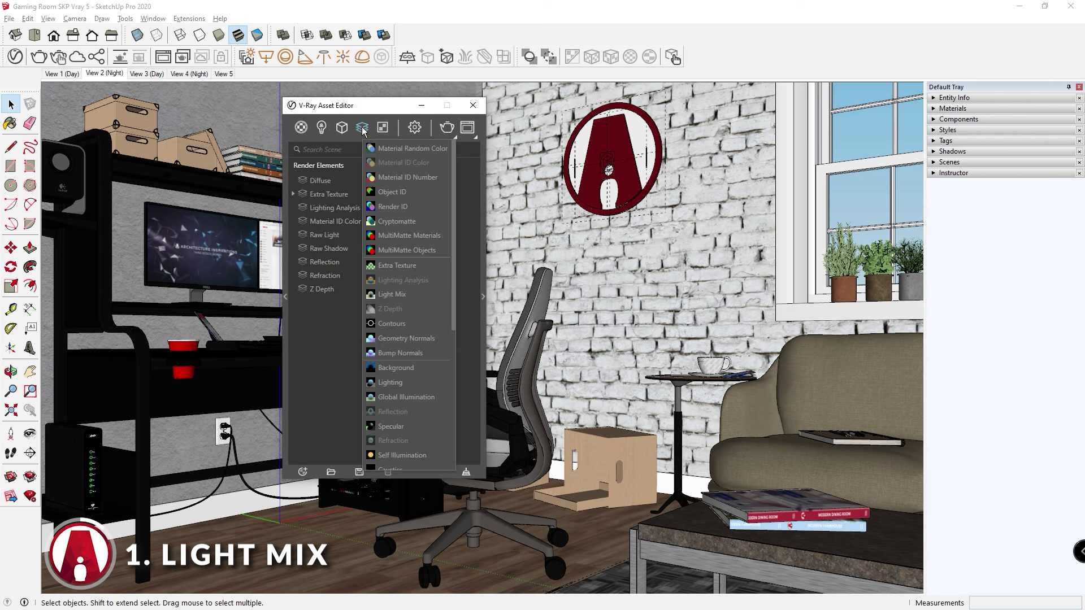
click(421, 294)
click(481, 292)
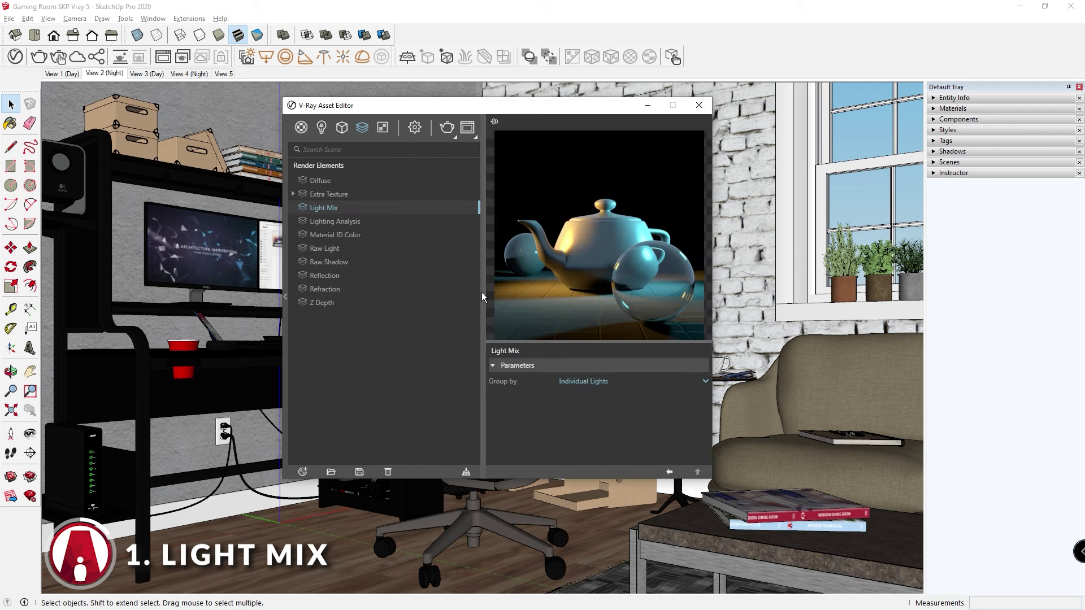
click(604, 381)
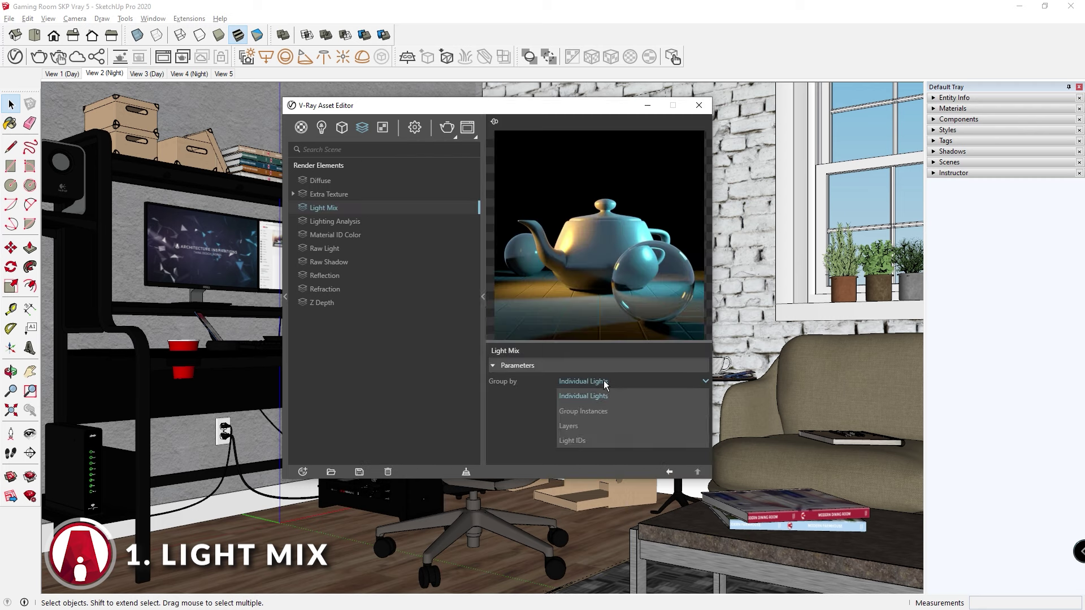
click(599, 399)
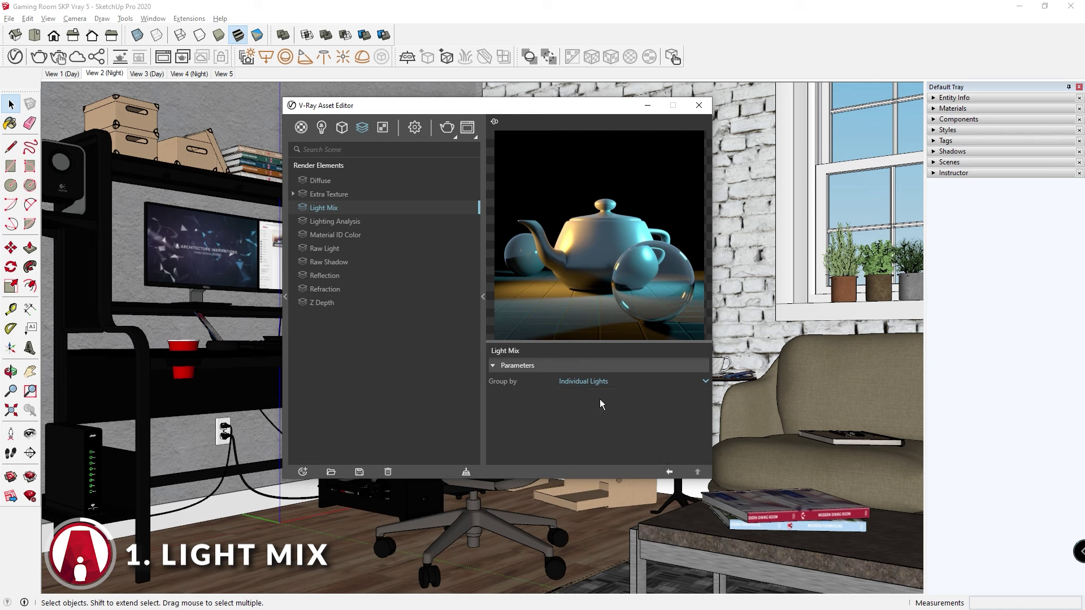
Step: Review the scene's lights, keep the Light Mix grouping on Individual Lights, and render the night view
click(322, 128)
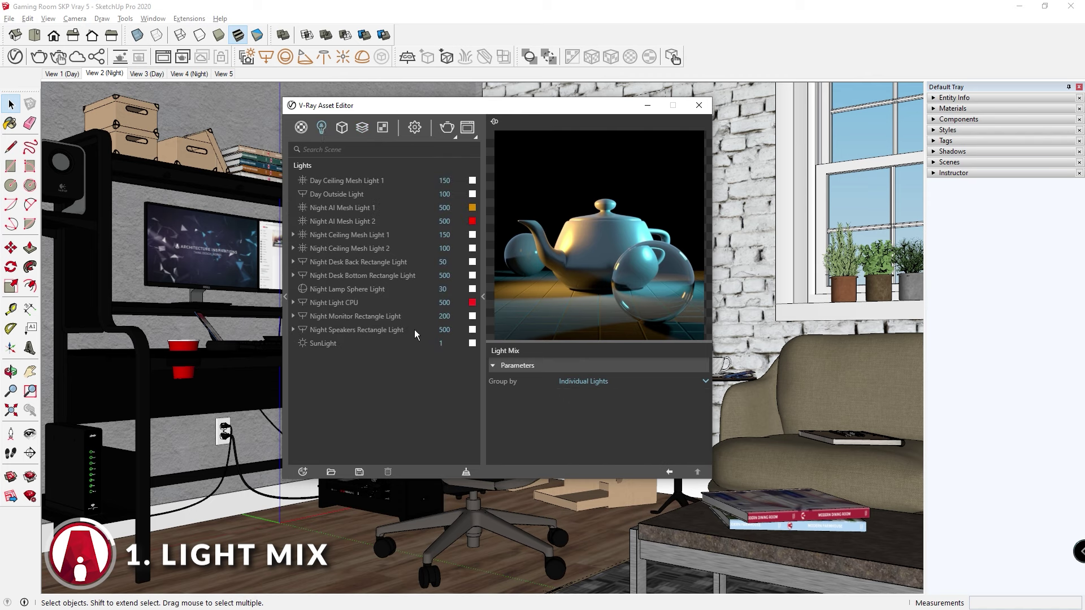
click(604, 383)
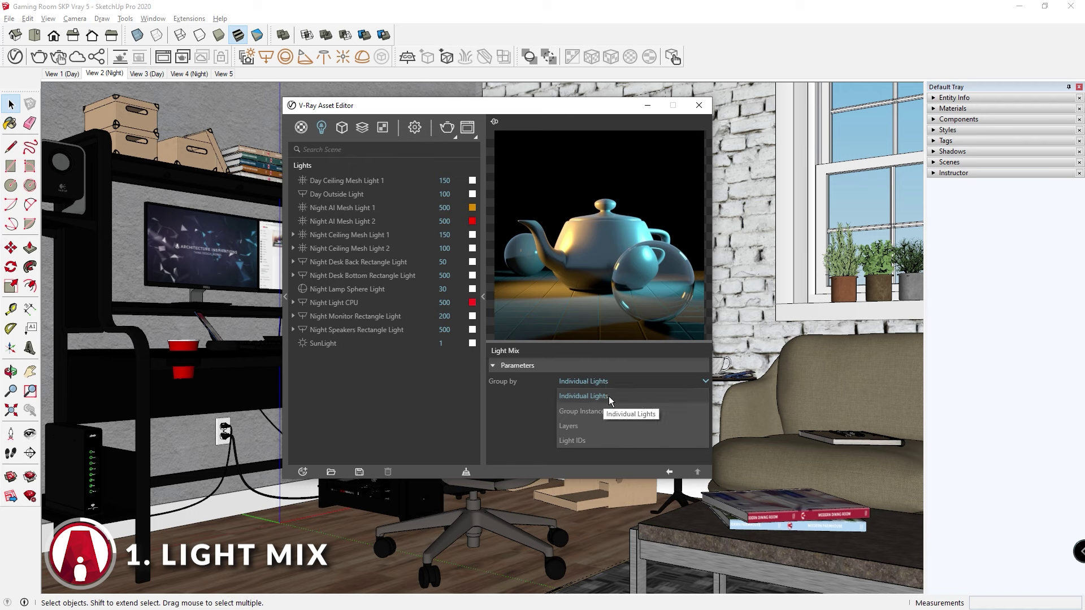
click(616, 398)
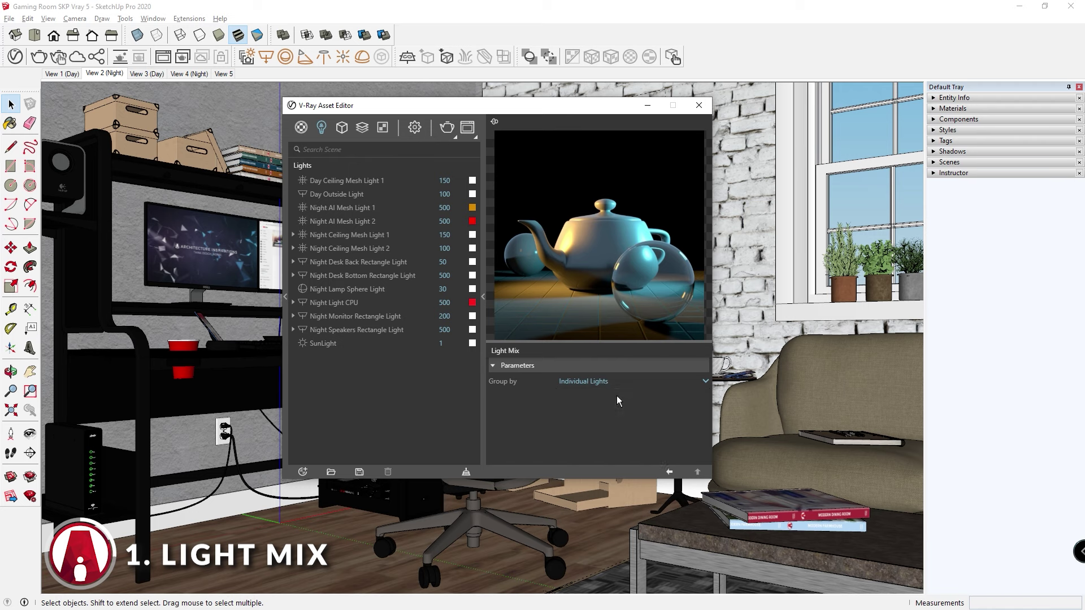
click(448, 128)
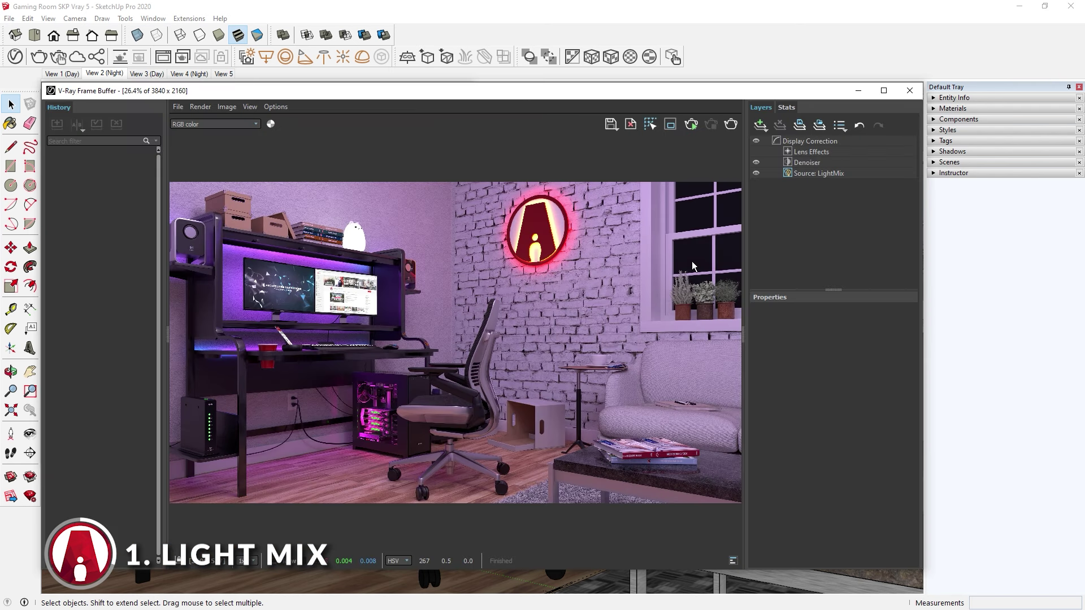
Step: Select the LightMix source layer, switch all lights off, and turn on only Night AI Mesh Lights 1 and 2
click(856, 176)
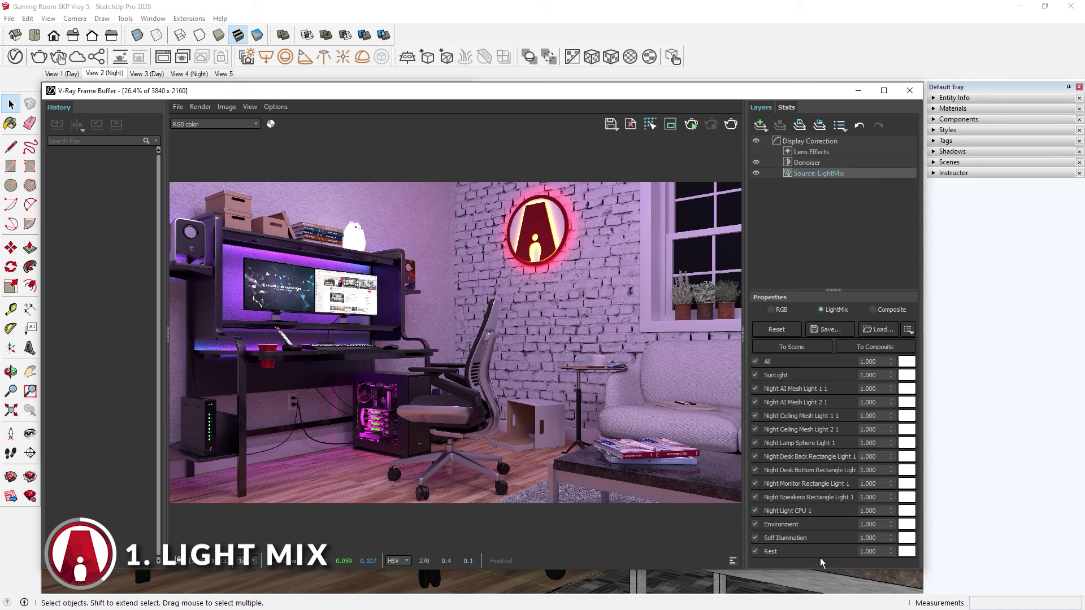
click(756, 362)
click(755, 389)
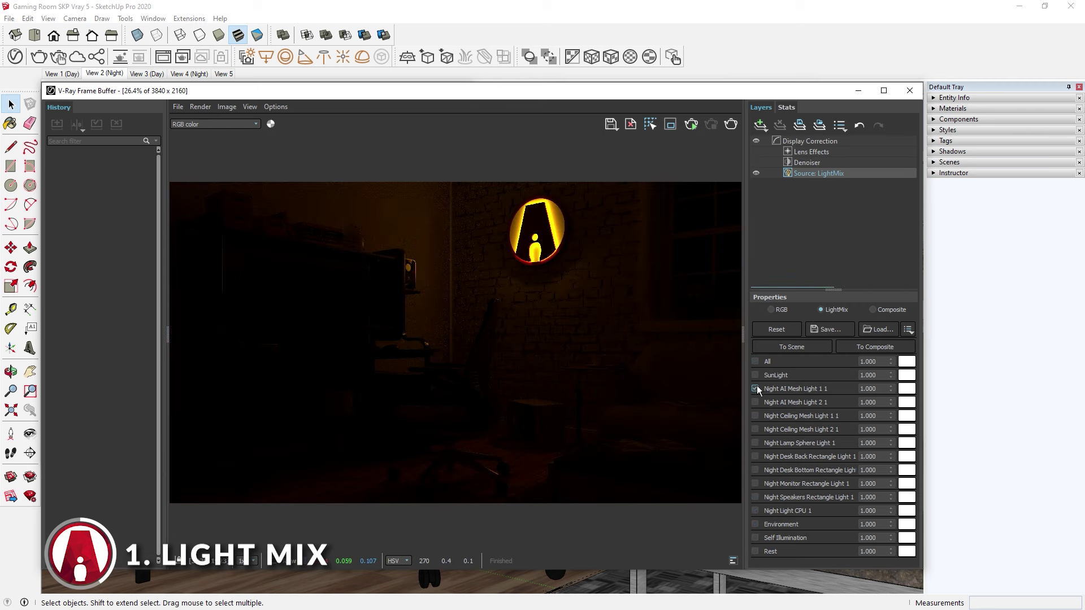
click(755, 403)
Step: Enable Self Illumination and all remaining night lights except Night Ceiling Mesh Light 1, testing that one before switching it off
click(756, 430)
click(756, 443)
click(755, 456)
click(756, 471)
click(756, 484)
click(755, 496)
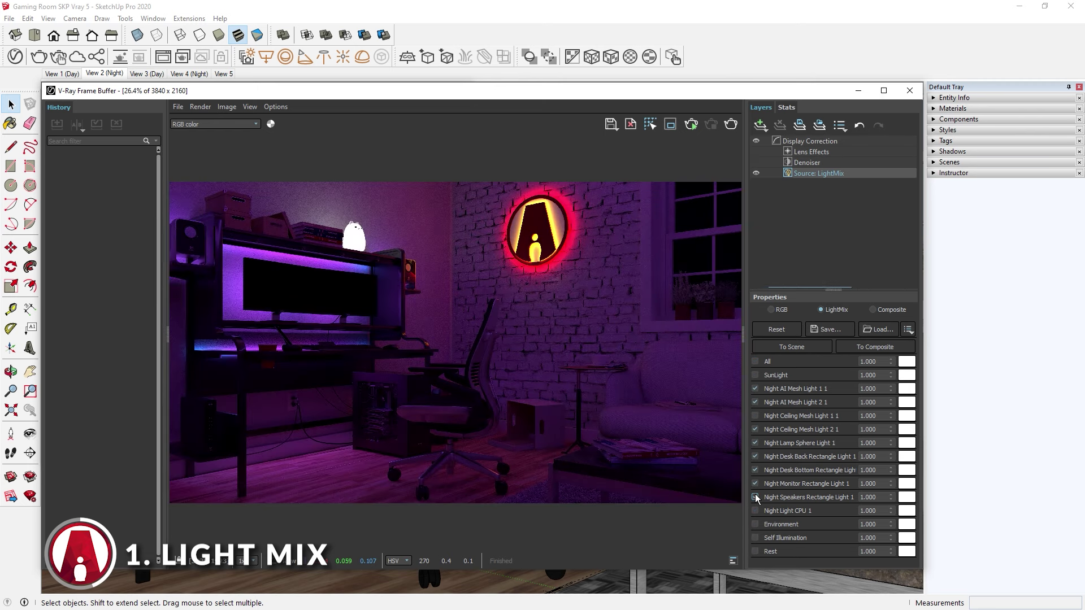
click(755, 511)
click(755, 538)
click(756, 416)
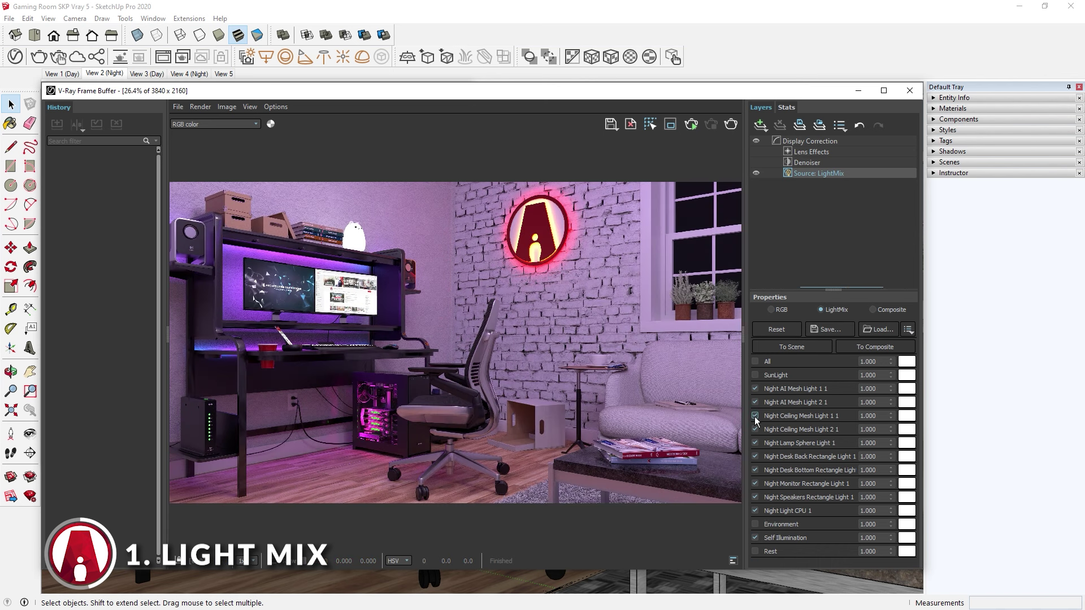
click(755, 416)
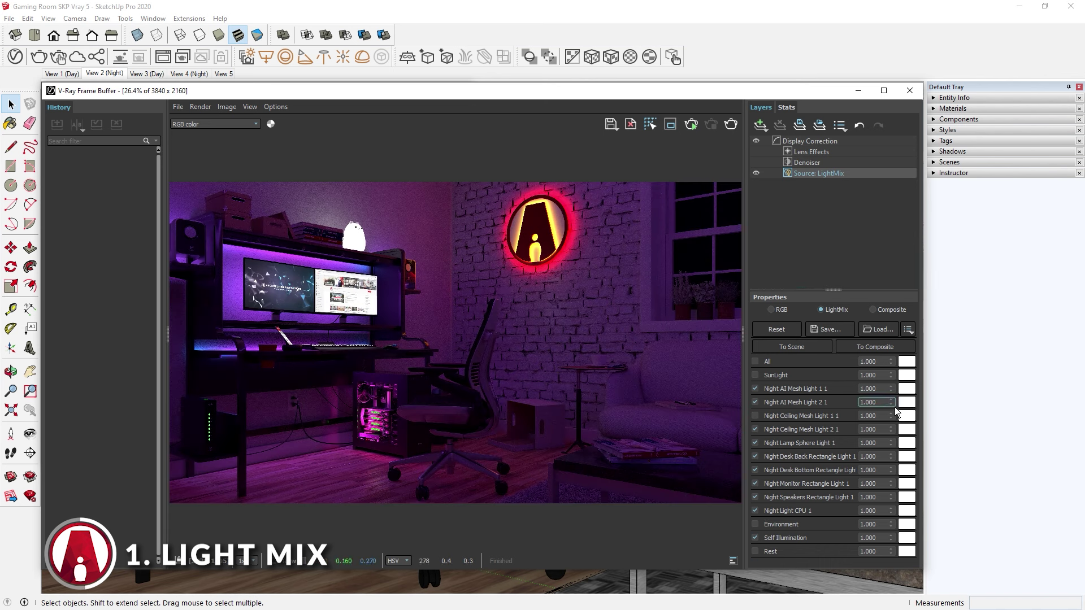
Step: Try an intensity of 0.450 on Night AI Mesh Light 2, and reset it to 1
drag(894, 405, 903, 464)
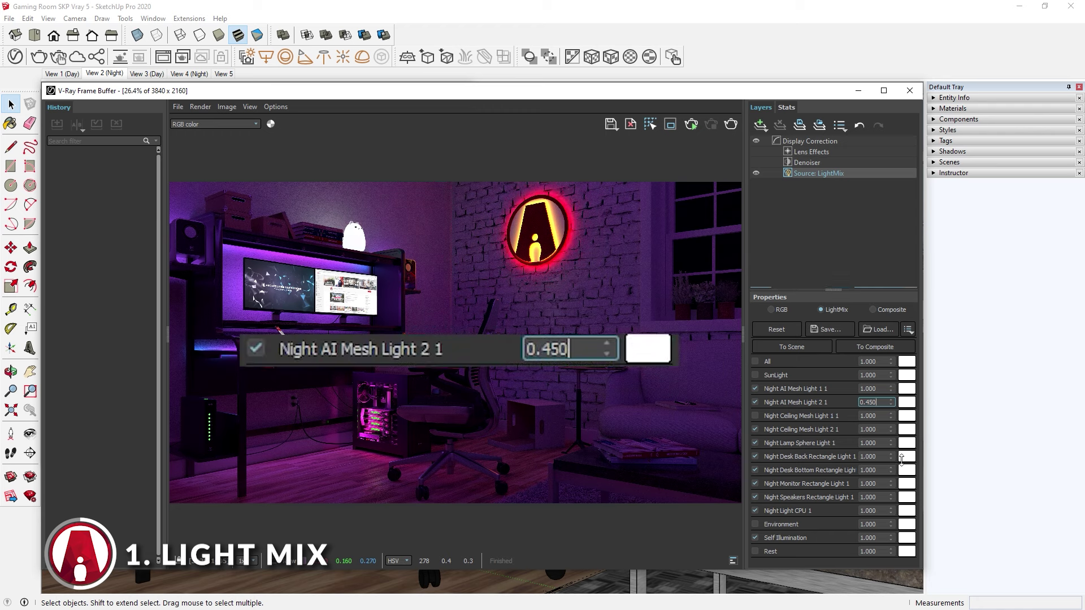
double_click(879, 402)
text(1)
key(Return)
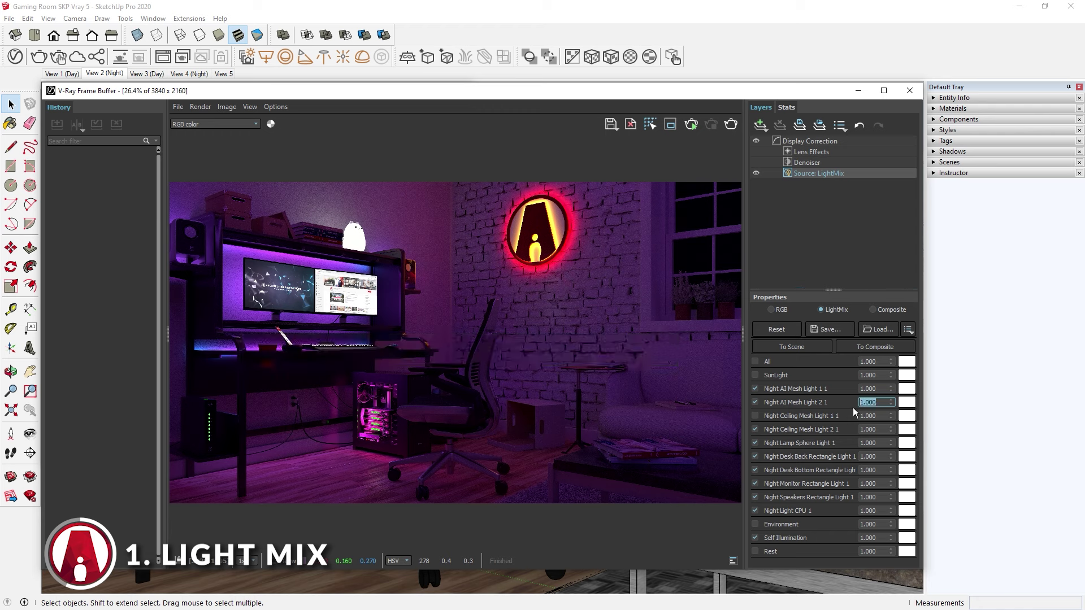
Step: Try tinting Night Lamp Sphere Light yellow-green, check the lamp up close, and discard the colour change
click(906, 443)
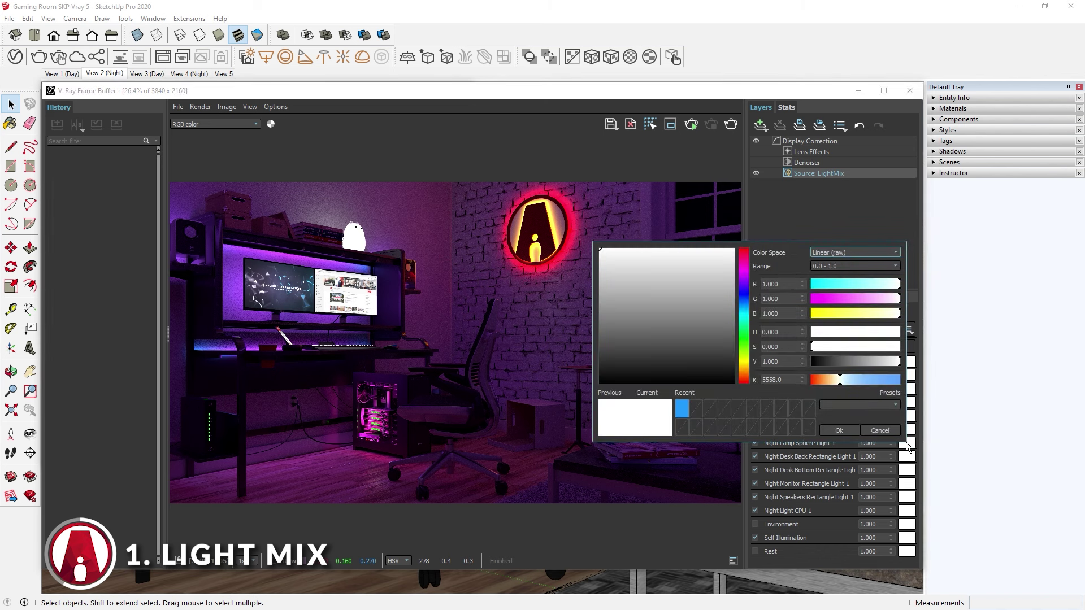
click(824, 284)
drag(745, 305, 753, 279)
scroll(355, 236, up, 4)
mouse_move(743, 324)
mouse_down()
mouse_move(744, 365)
mouse_move(747, 269)
mouse_move(744, 347)
mouse_up()
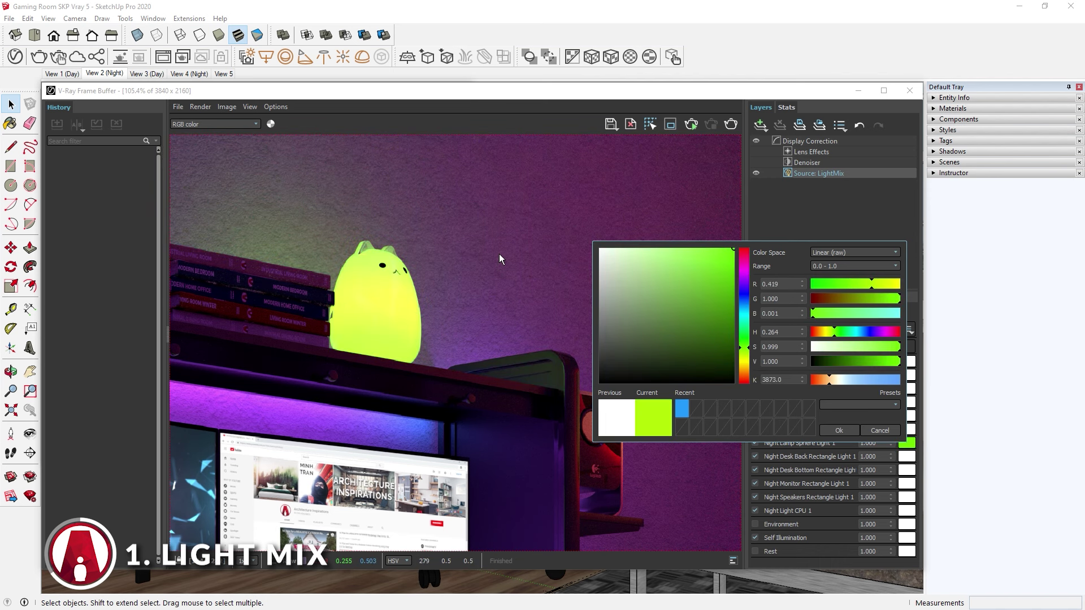
click(880, 430)
scroll(465, 344, down, 4)
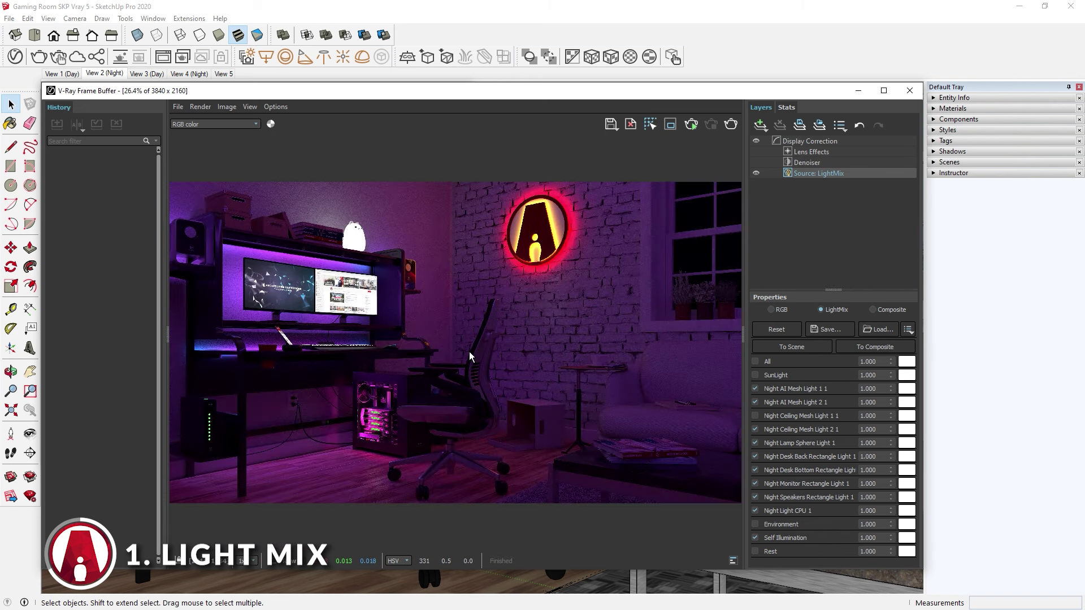
Step: Save the current light settings as a LightMix preset named Light Mix 1
click(829, 330)
text(Light Mix 1)
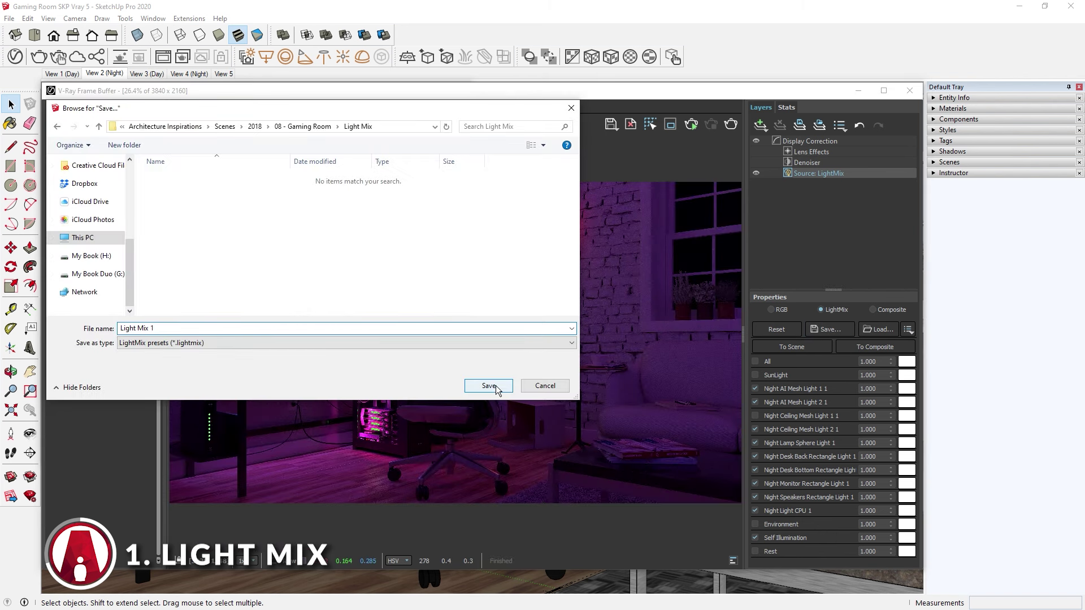
click(489, 385)
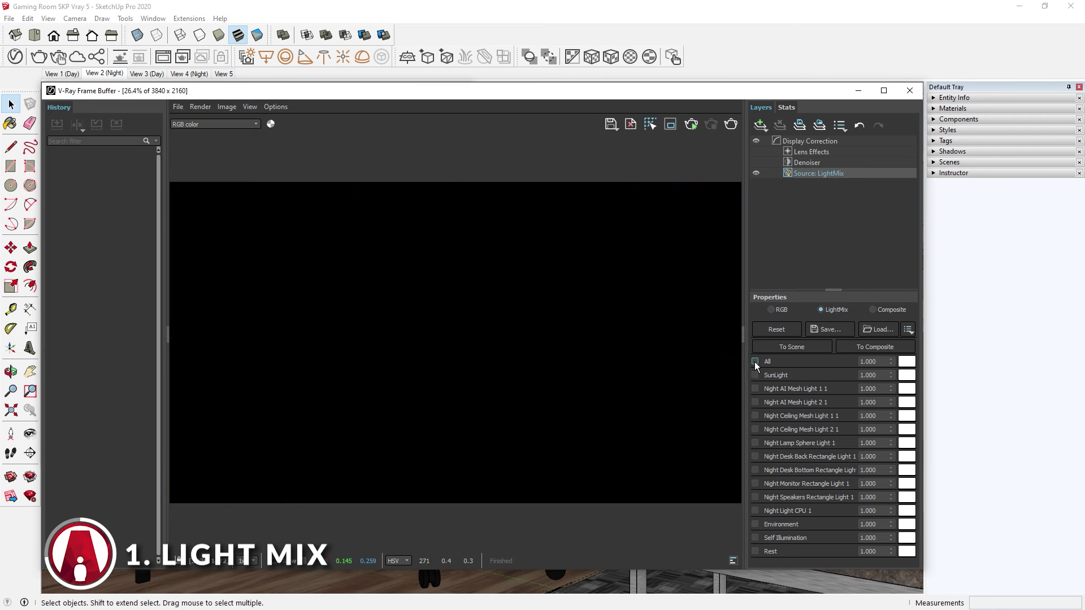
Step: Enable only Self Illumination, Night Ceiling Mesh Light 2 and the speakers, monitor and desk lights, and save this mix as another preset
click(755, 537)
click(755, 497)
click(755, 483)
click(755, 470)
click(755, 457)
click(755, 443)
click(755, 415)
click(755, 429)
click(755, 415)
click(756, 443)
click(831, 330)
click(512, 387)
Step: Load the Light Mix 1.lightmix preset, preview the other saved presets, and reapply Light Mix 1
click(872, 330)
double_click(464, 178)
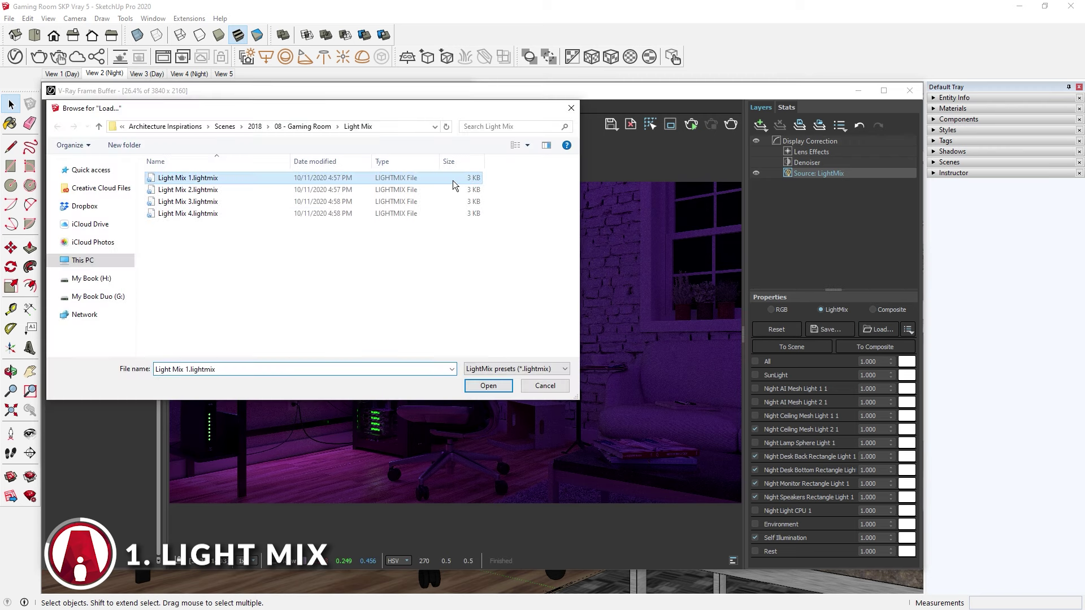
click(908, 329)
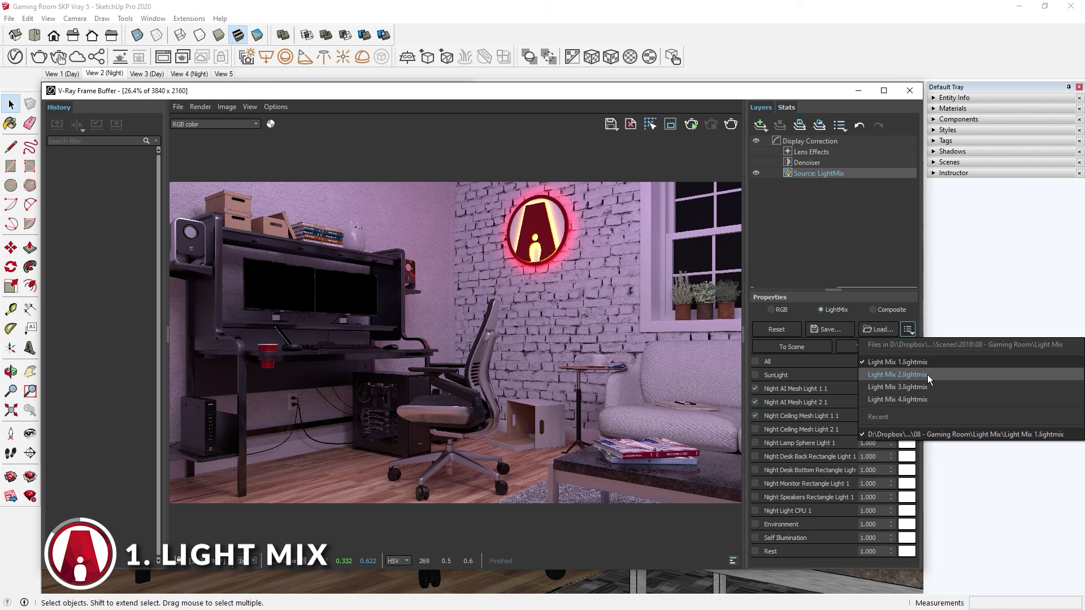
click(922, 364)
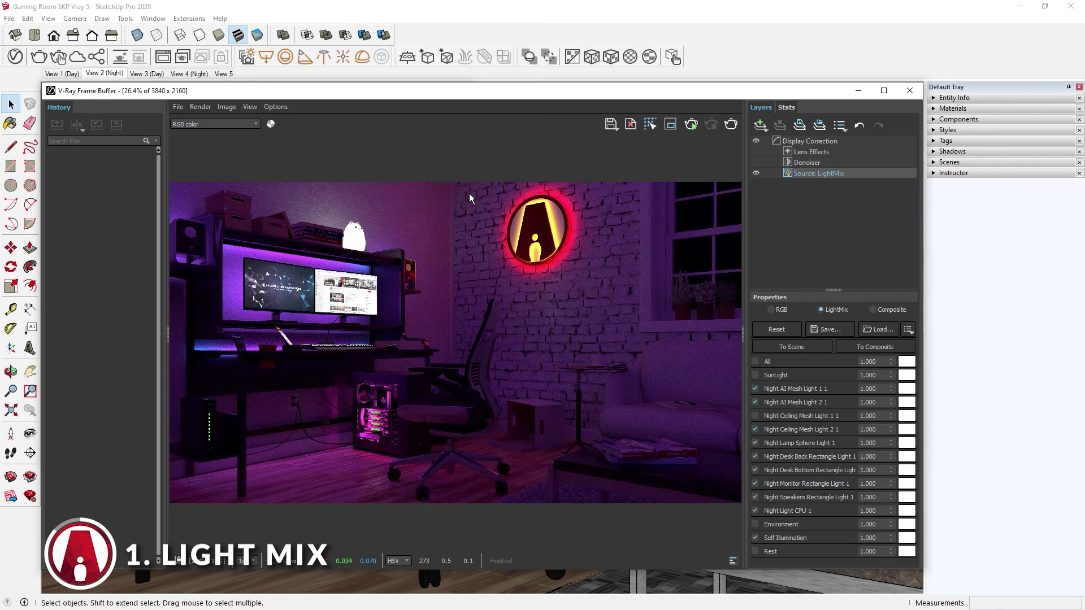
Step: Save the rendered image as Light Mix 5
click(609, 125)
text(Light Mix 5)
key(Return)
Step: Send the light mix to Composite and enlarge the layer list to show its individual light layers
click(869, 348)
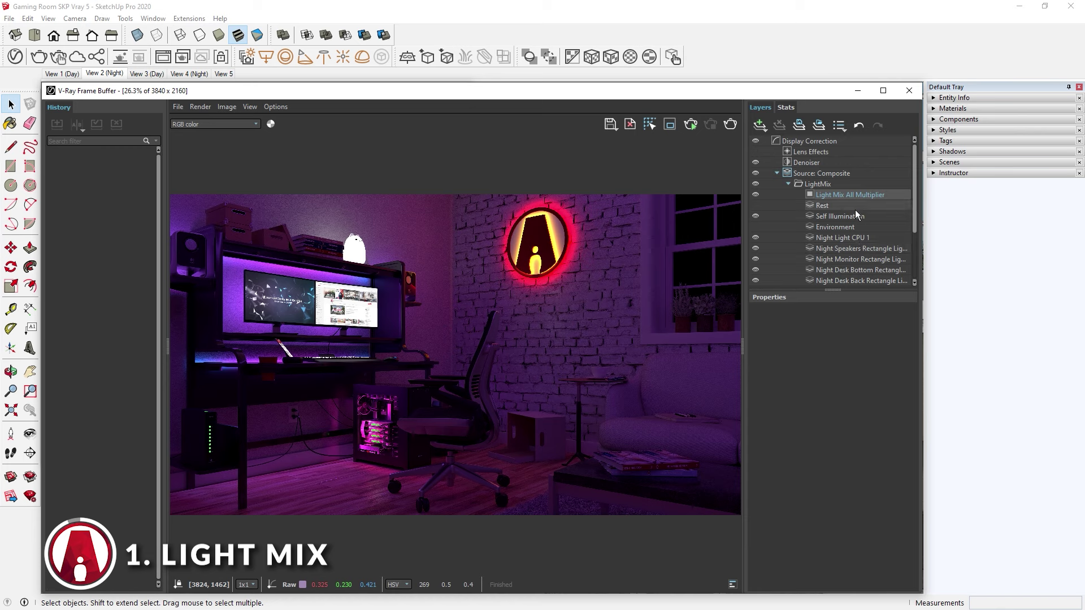
scroll(857, 229, down, 2)
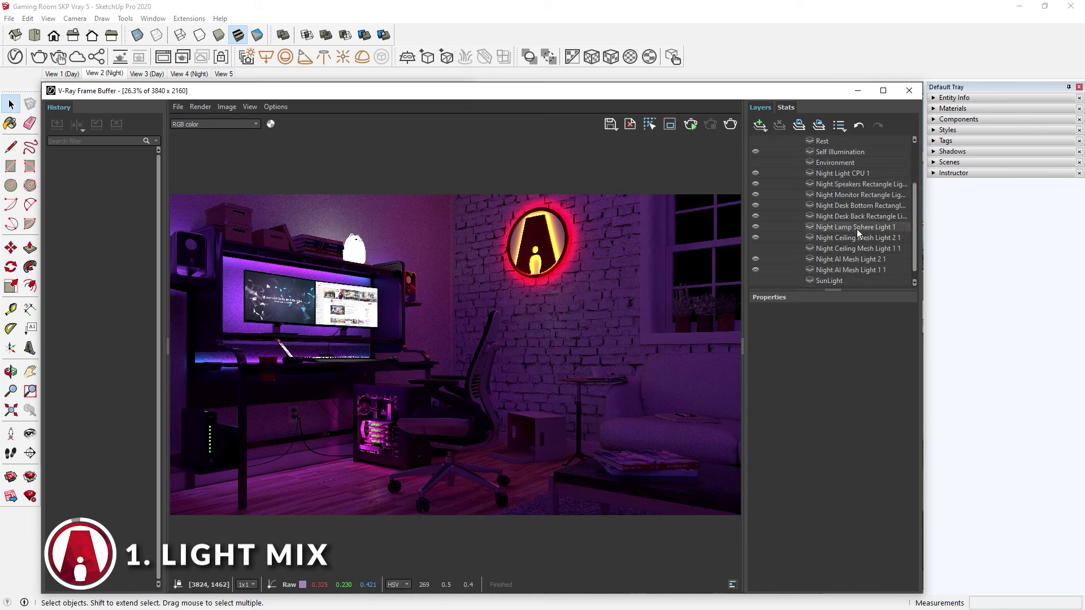
drag(832, 290, 832, 383)
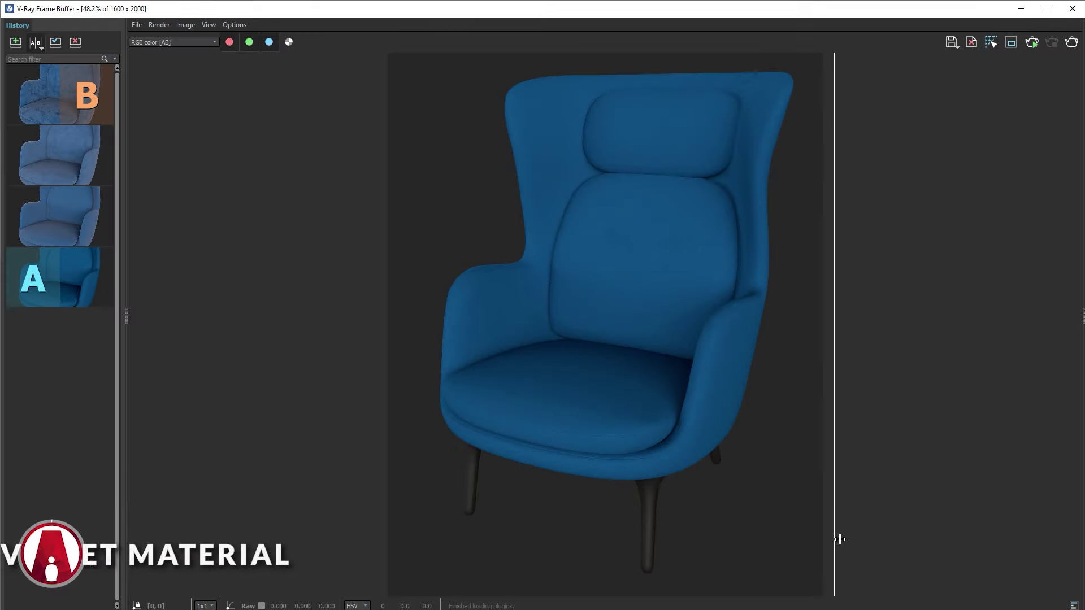
Step: Compare the A and B chair renders by sweeping the divider across the image
drag(837, 538, 377, 553)
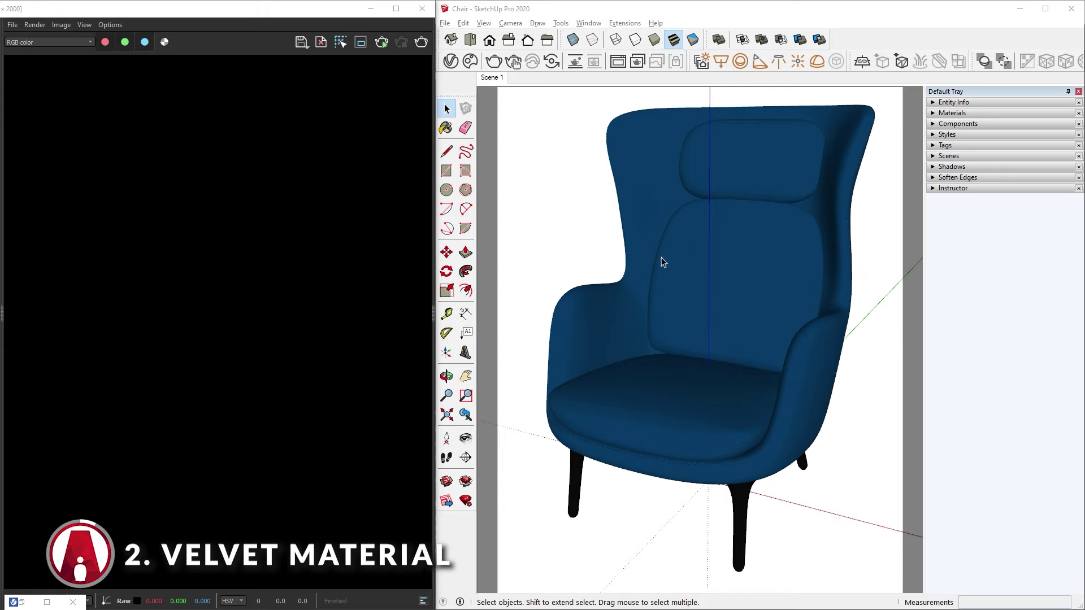
Step: Bring up the V-Ray Asset Editor for the chair scene and start an interactive render
click(450, 61)
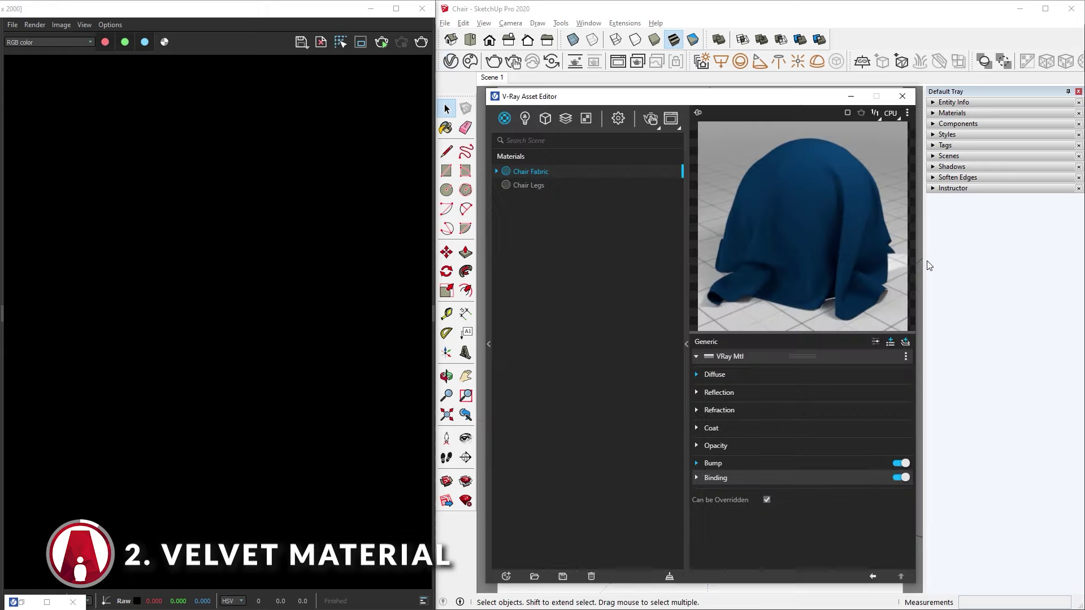
click(650, 119)
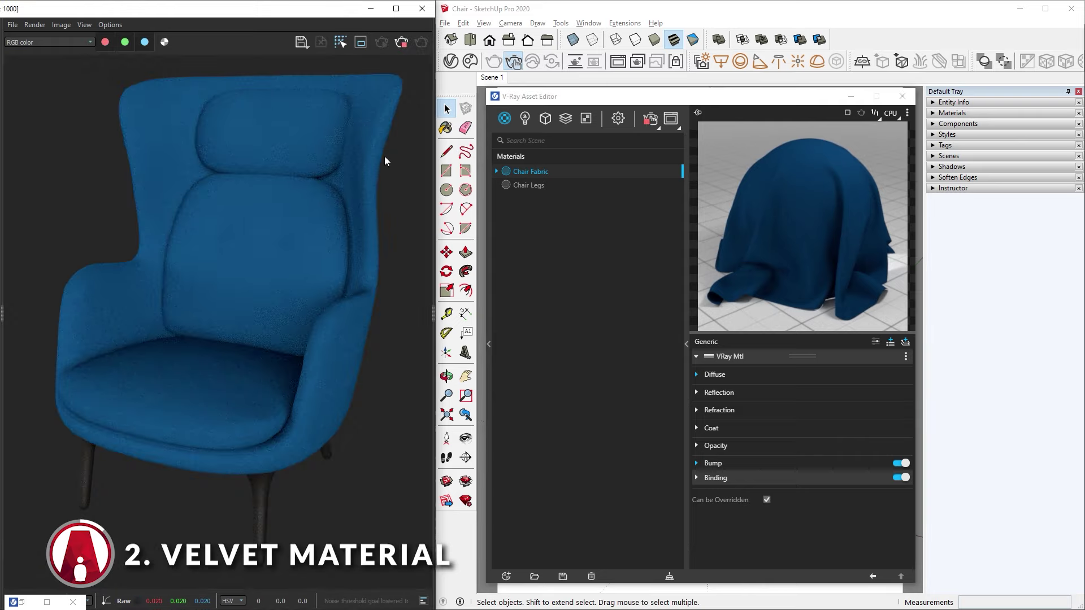
Step: Show the Chair Fabric material's advanced settings and set its Sheen Color to light blue (R 0.624, G 0.728, B 0.894)
click(875, 342)
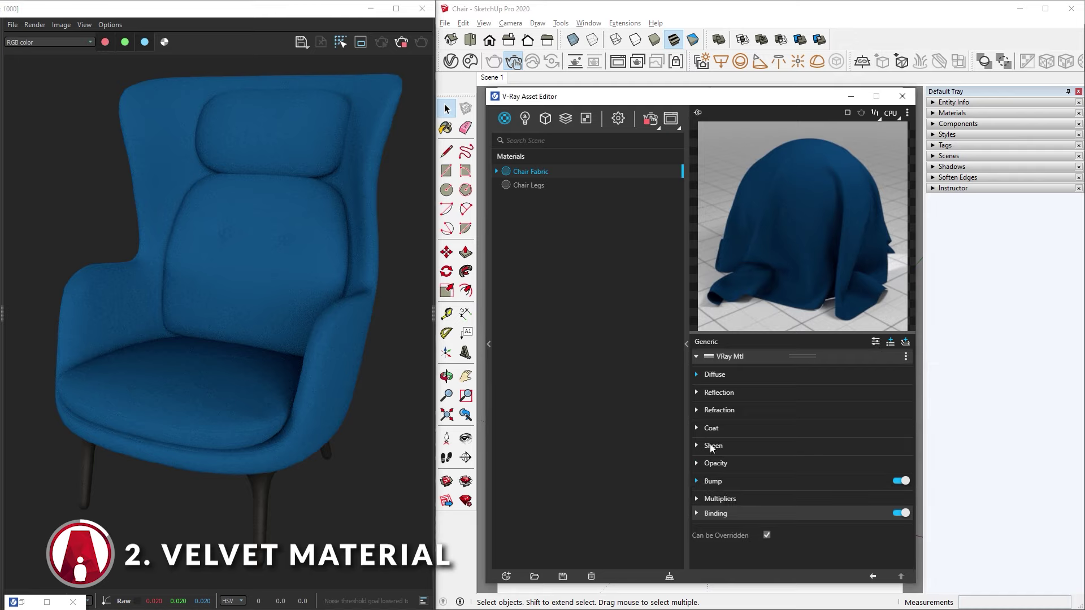
click(713, 446)
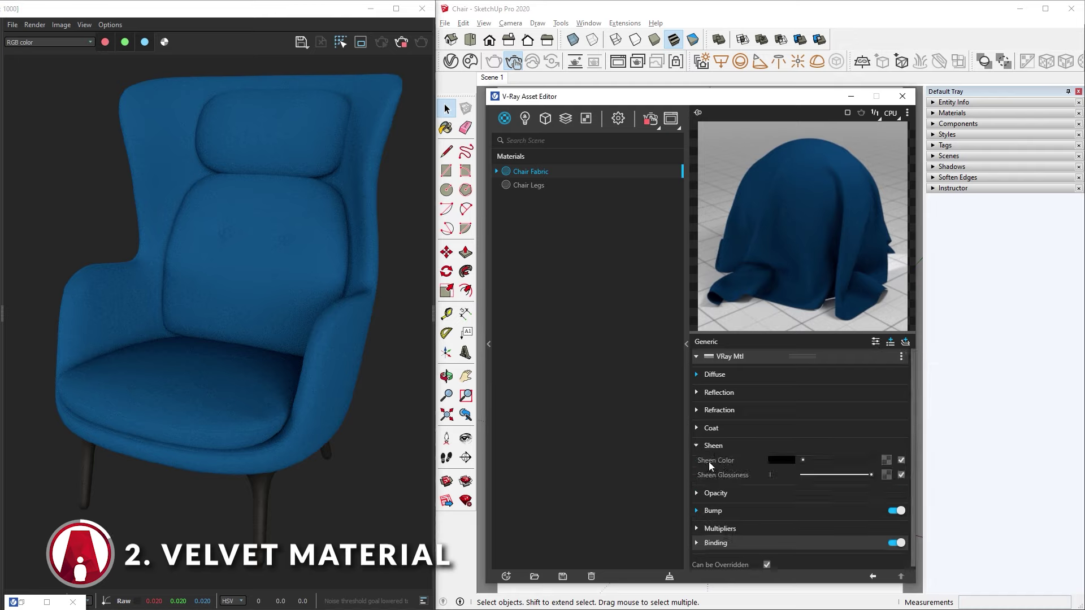
mouse_move(750, 476)
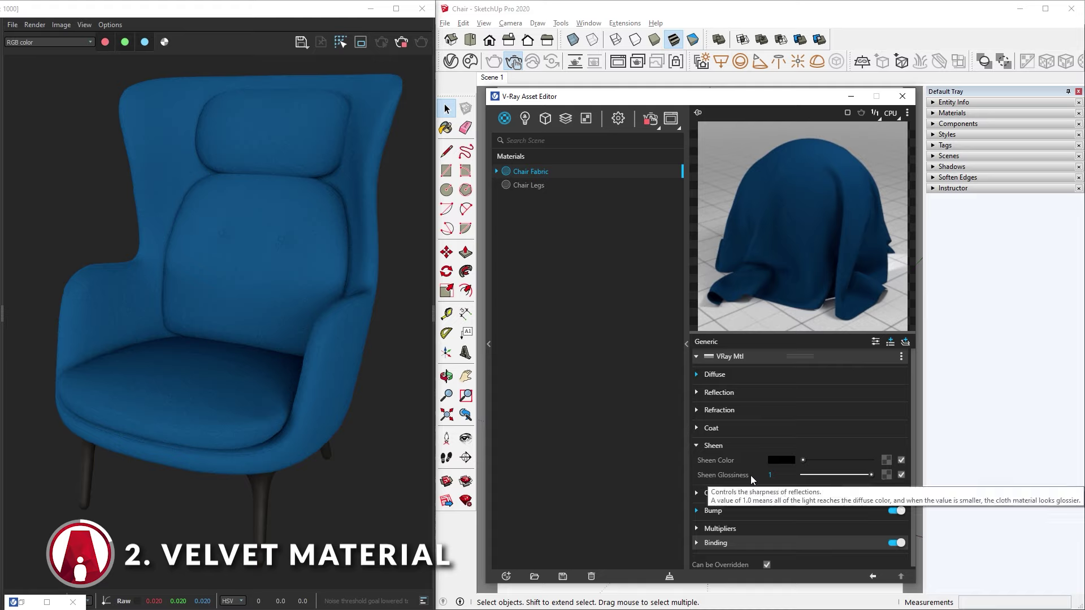
click(785, 460)
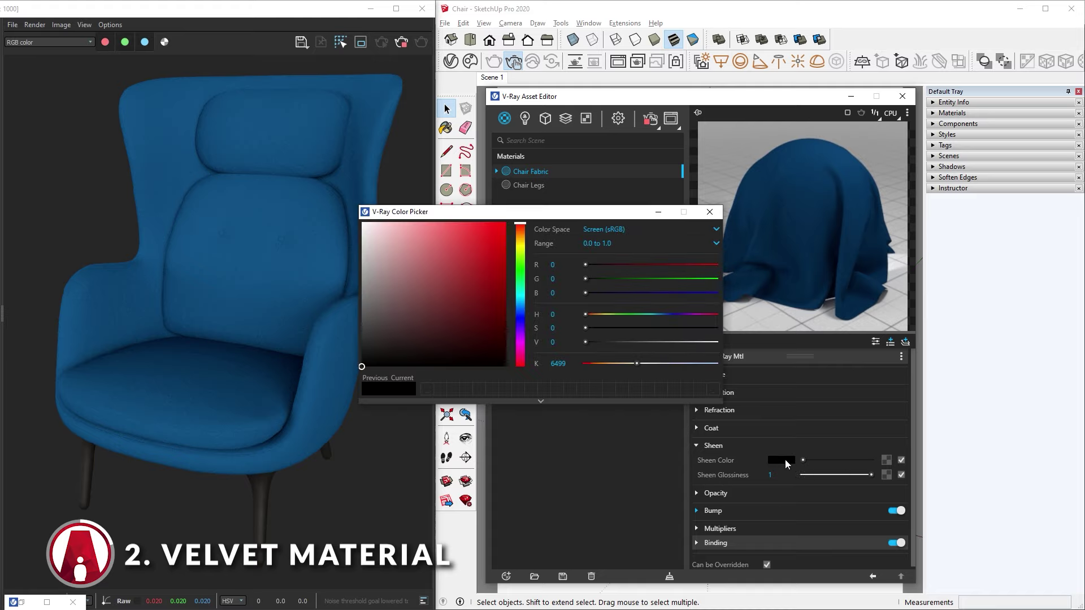
drag(520, 228, 526, 310)
drag(394, 238, 405, 237)
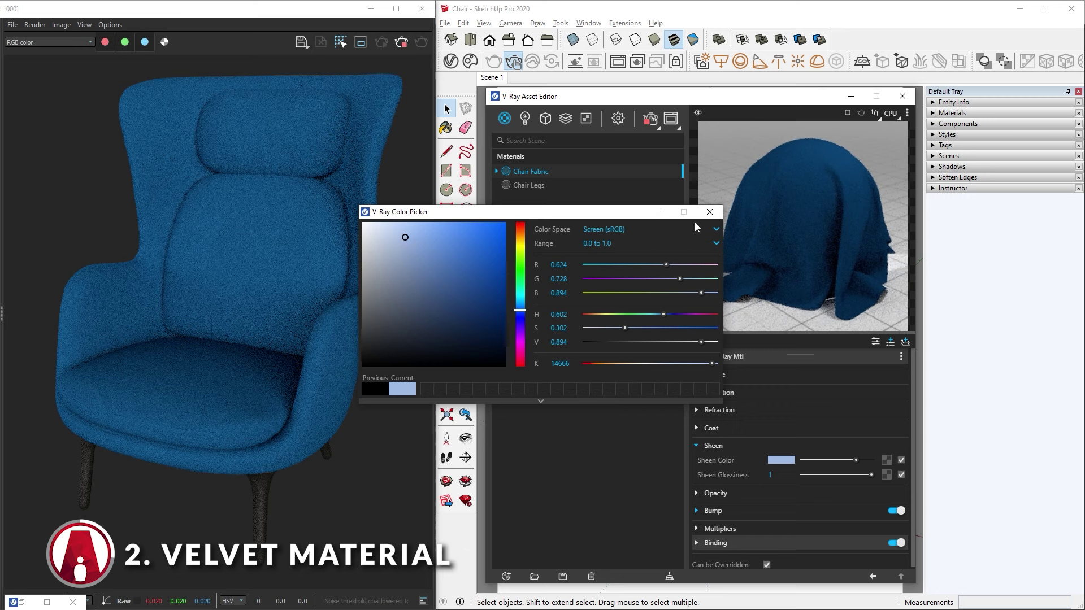
click(709, 212)
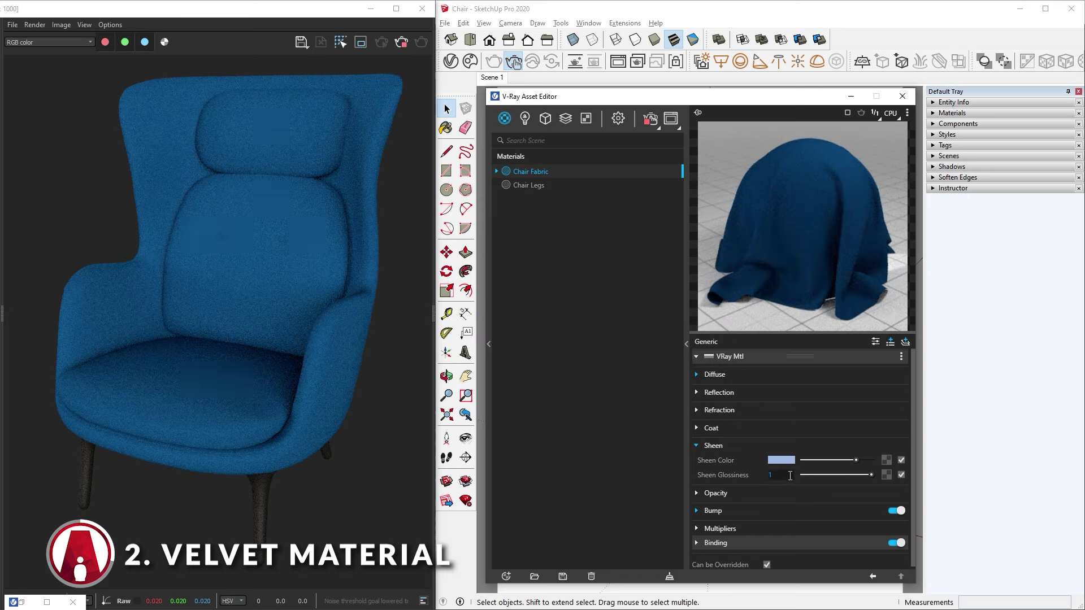
Step: Try a low Sheen Glossiness of 0.21 on the Chair Fabric material and settle on 0.8
drag(872, 476, 817, 477)
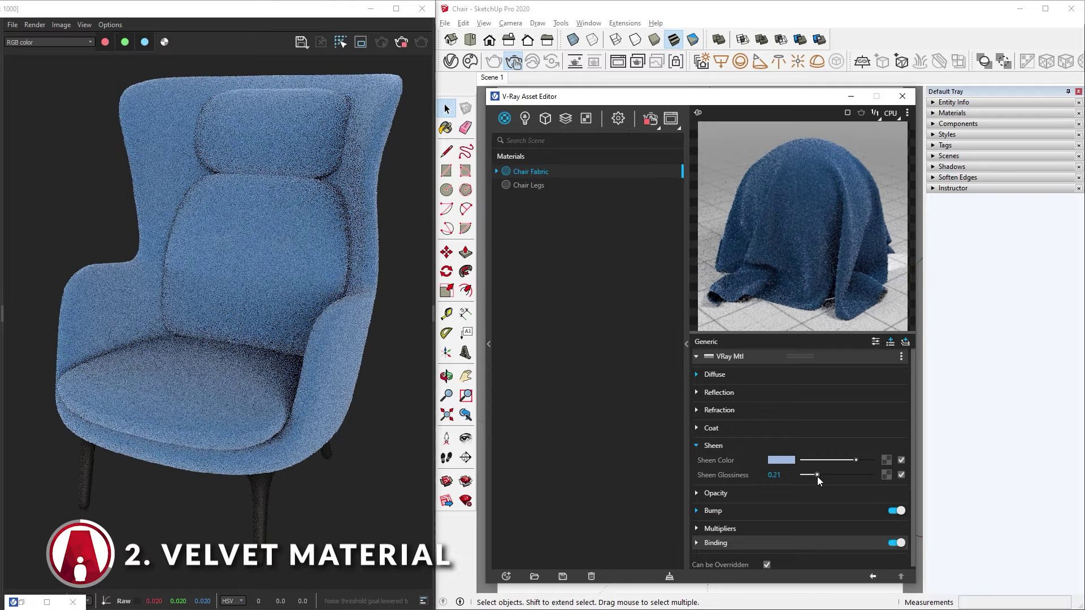
drag(817, 477, 858, 476)
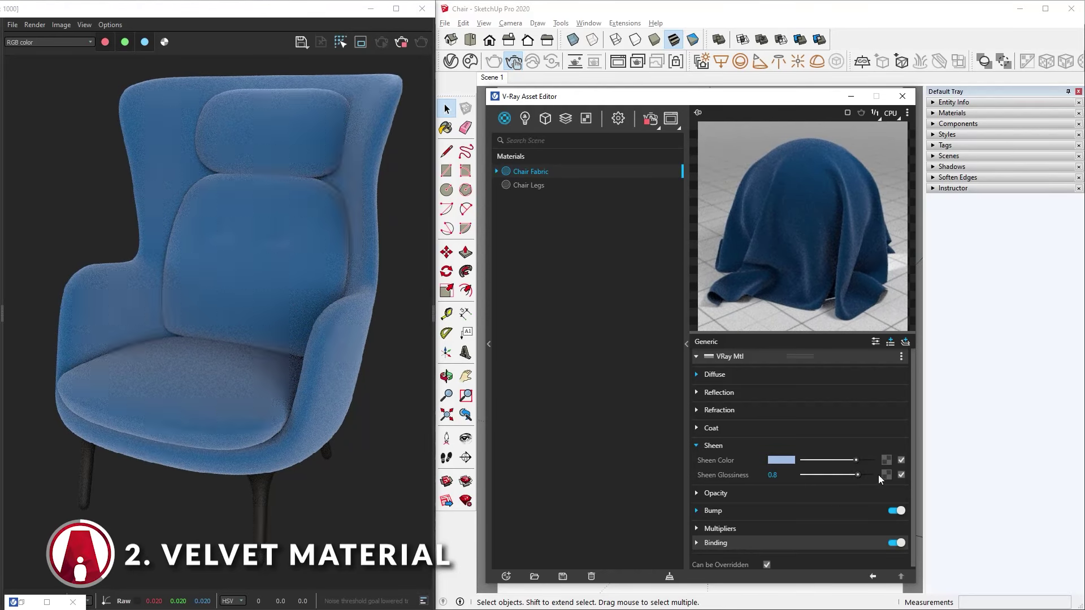
Step: Copy the texture from the Diffuse Color slot and paste it as a copy into the Sheen Glossiness slot
click(707, 377)
right_click(887, 396)
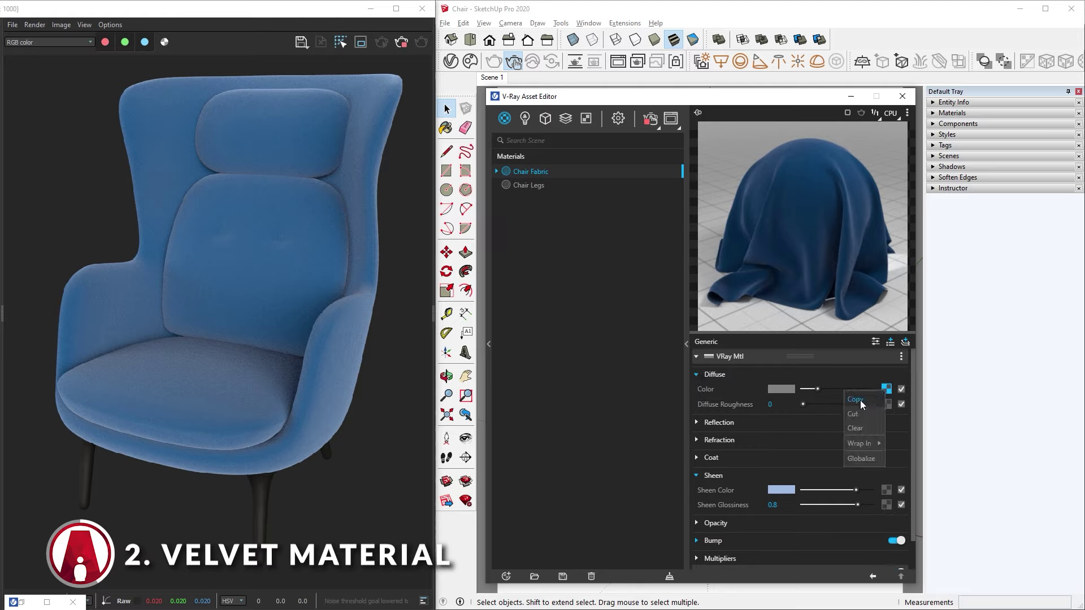
click(861, 403)
right_click(886, 504)
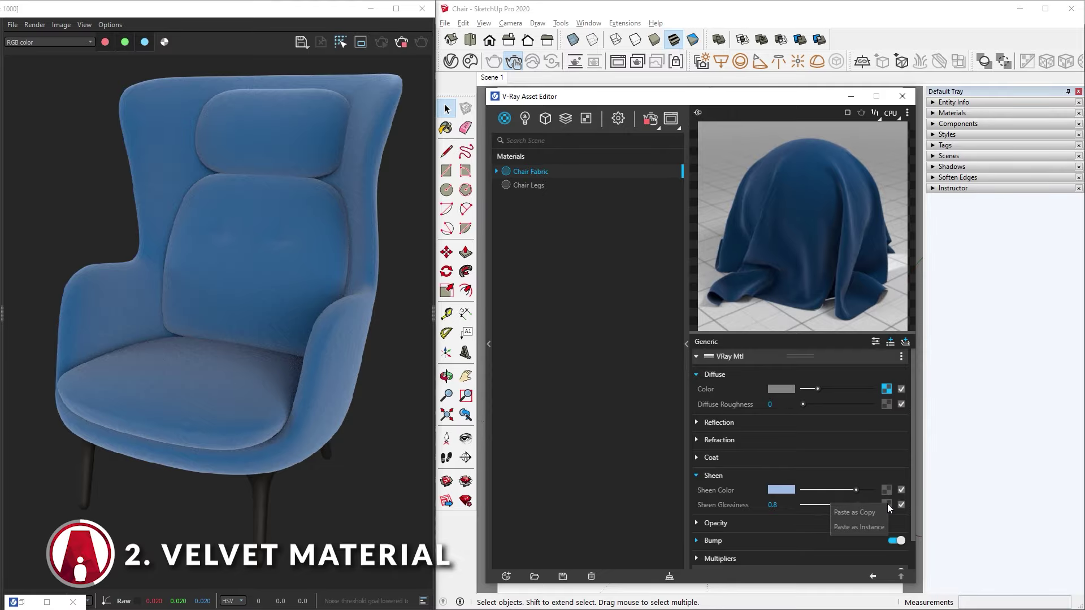
click(862, 512)
Step: Wrap the pasted texture in a Color Correction with Brightness 0.176 and compare the sheen render with the original chair
right_click(886, 404)
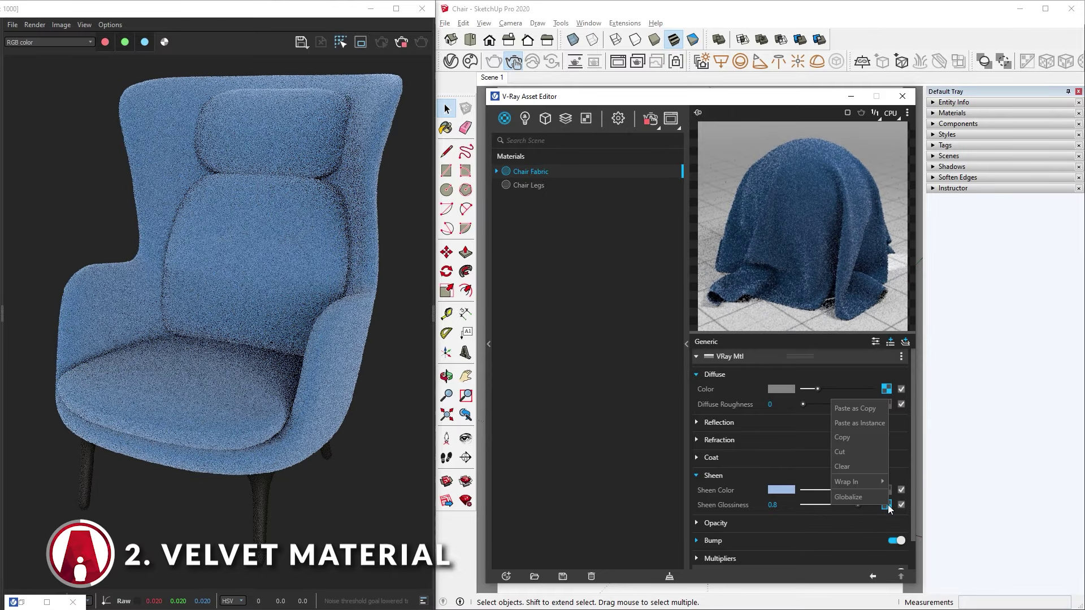
mouse_move(878, 485)
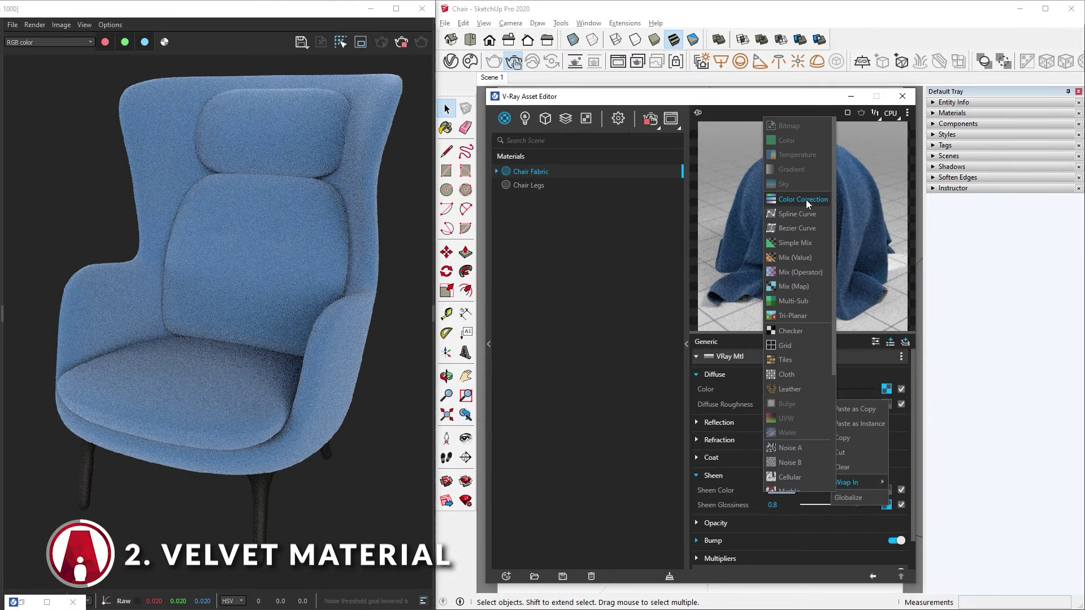
click(806, 199)
drag(853, 495, 863, 497)
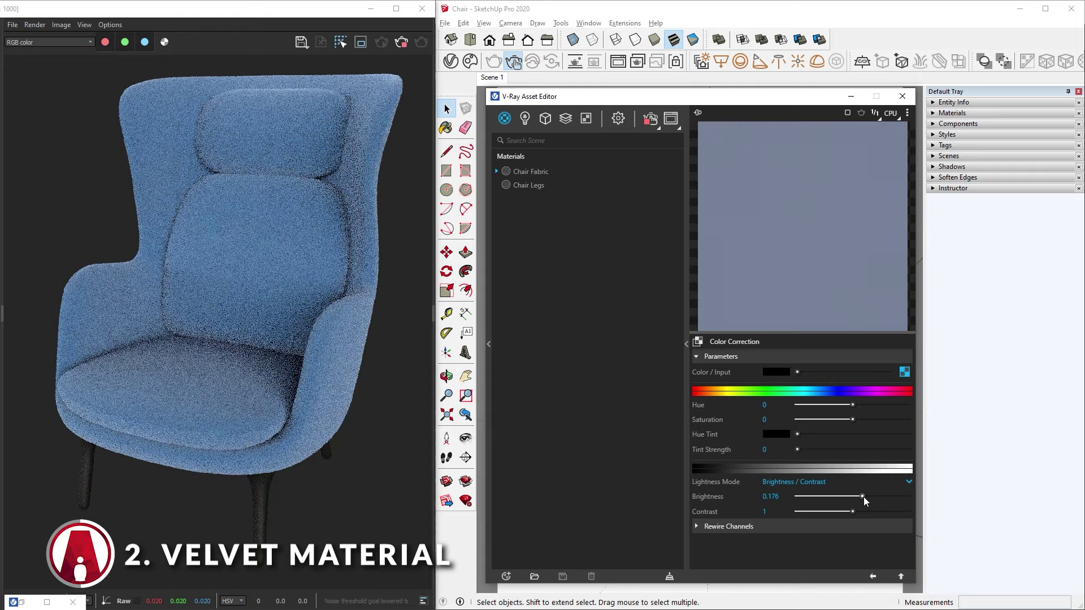
click(873, 577)
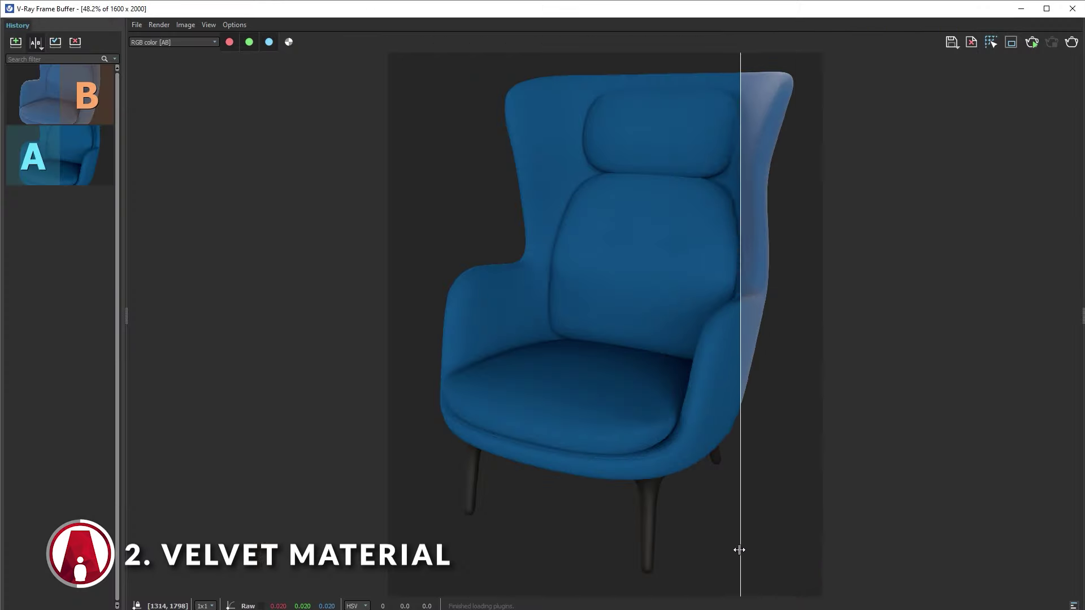
drag(739, 550, 377, 549)
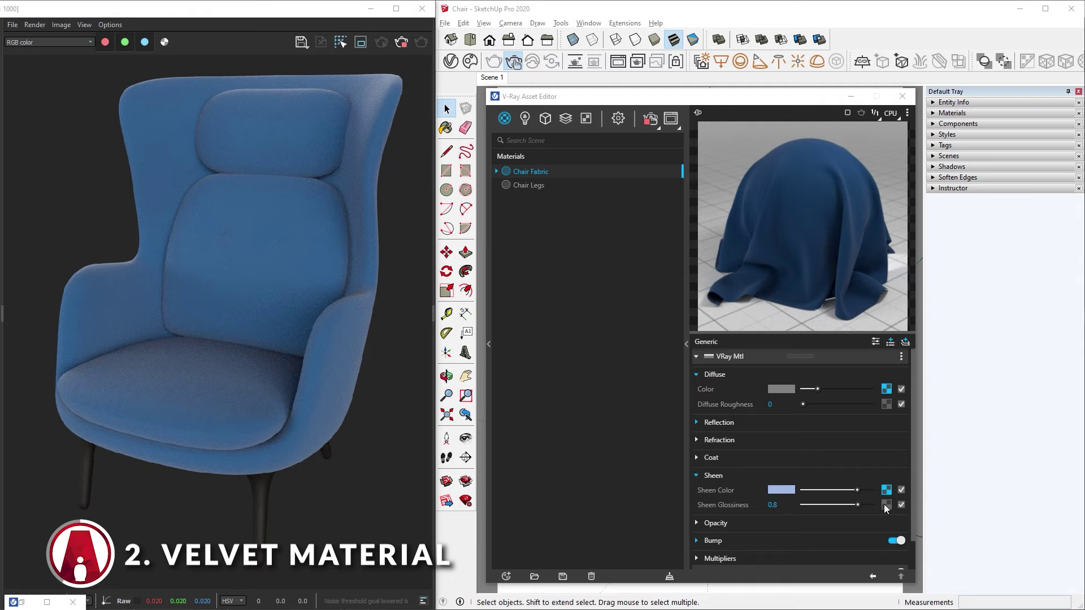
Step: Load the Velvet Map bitmap into the Sheen Glossiness slot and compare the chair renders without and with the map
click(885, 504)
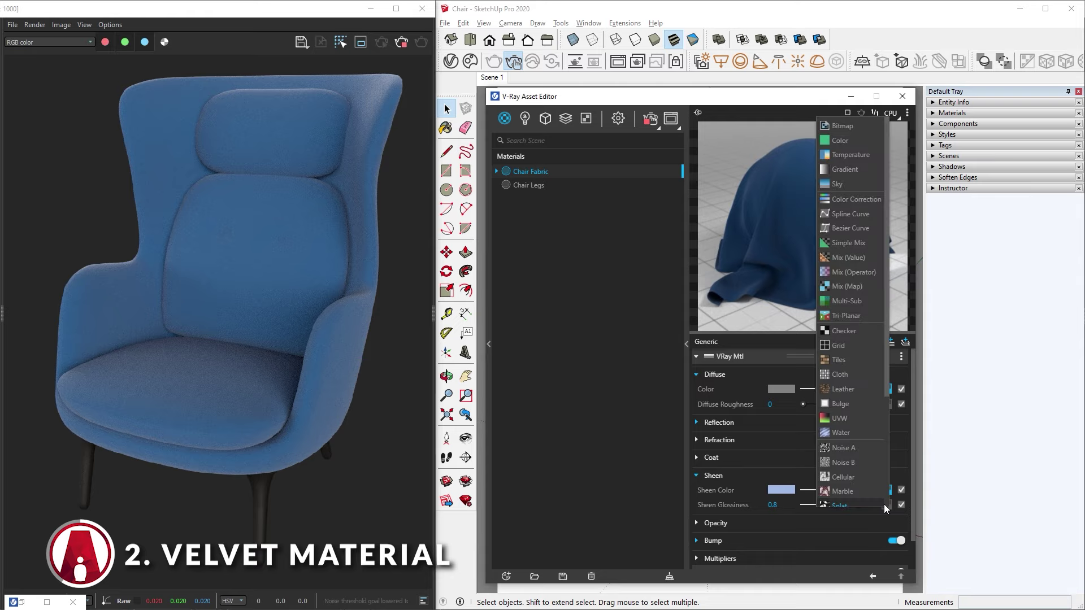
click(844, 127)
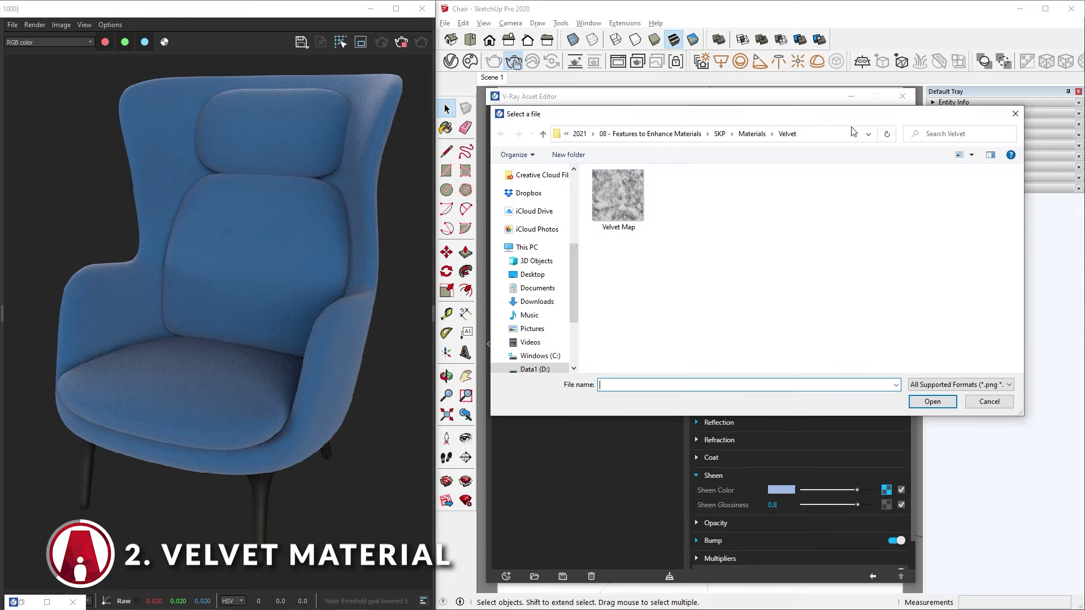
double_click(619, 210)
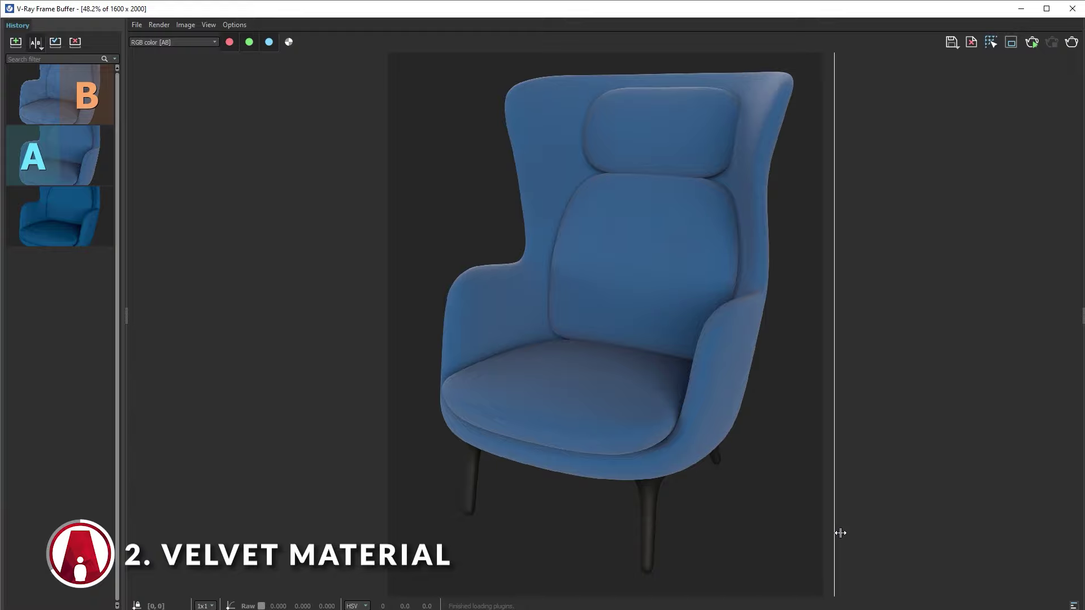
drag(841, 533, 672, 554)
drag(787, 552, 379, 543)
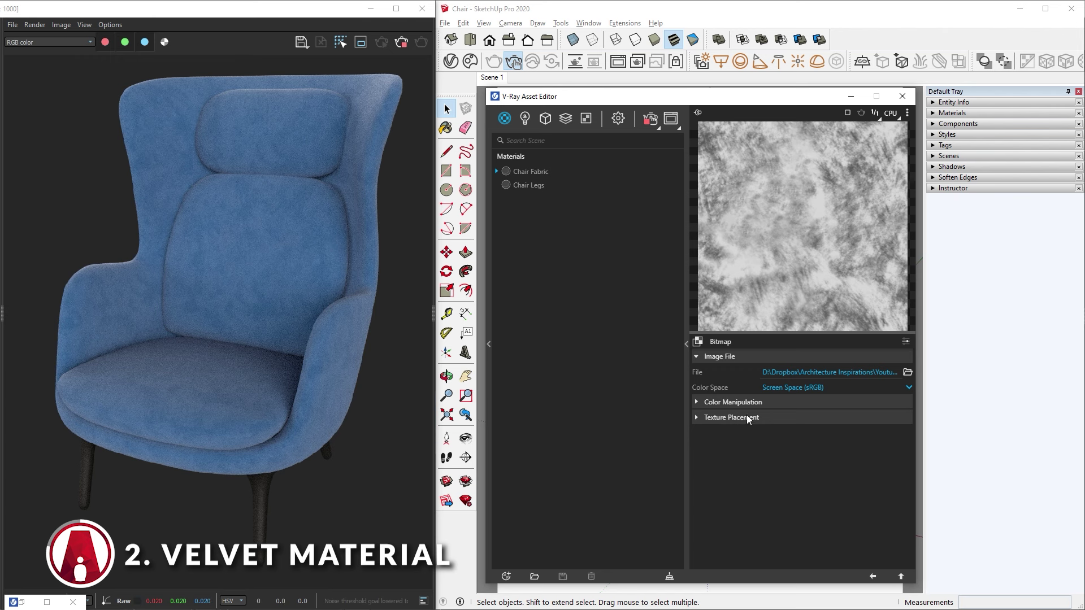
Step: Lighten the Velvet Map bitmap's Color Offset and compare the new render with the previous and original chair renders
click(729, 402)
drag(803, 477, 839, 477)
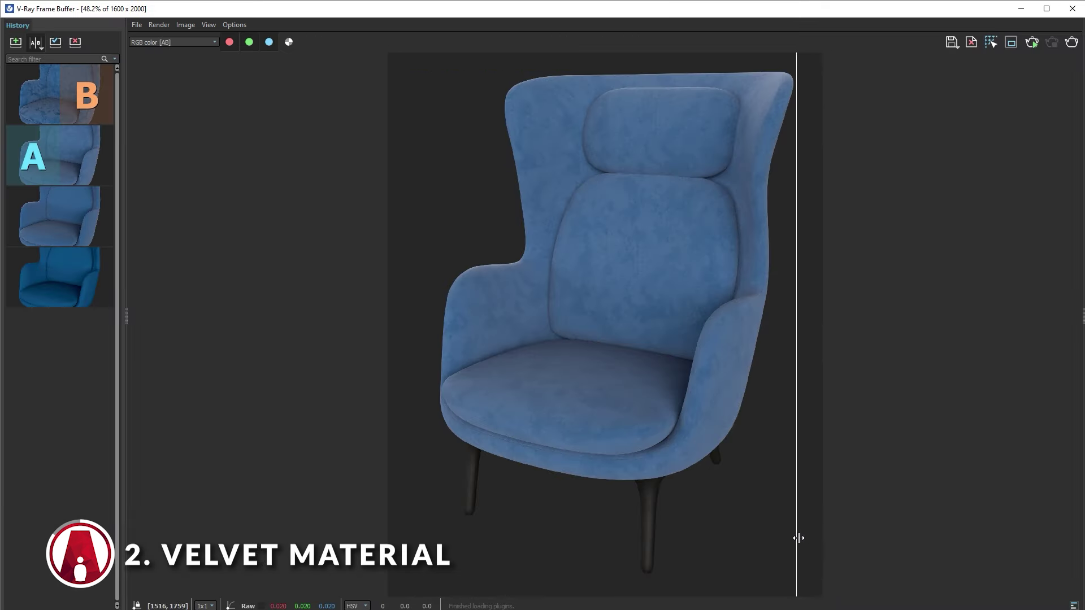
drag(799, 538, 378, 542)
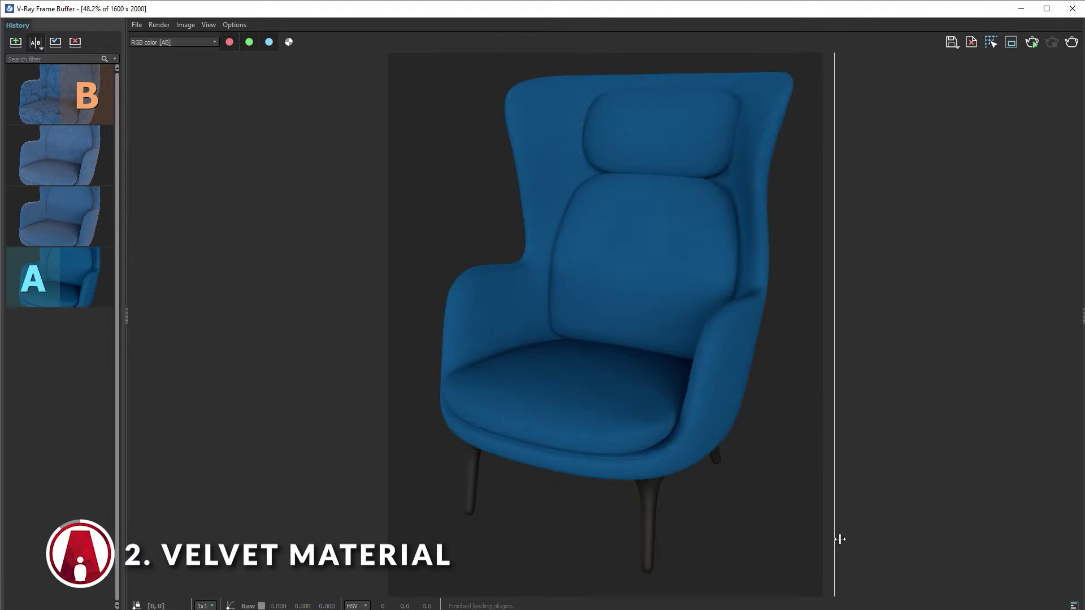
drag(839, 537, 377, 552)
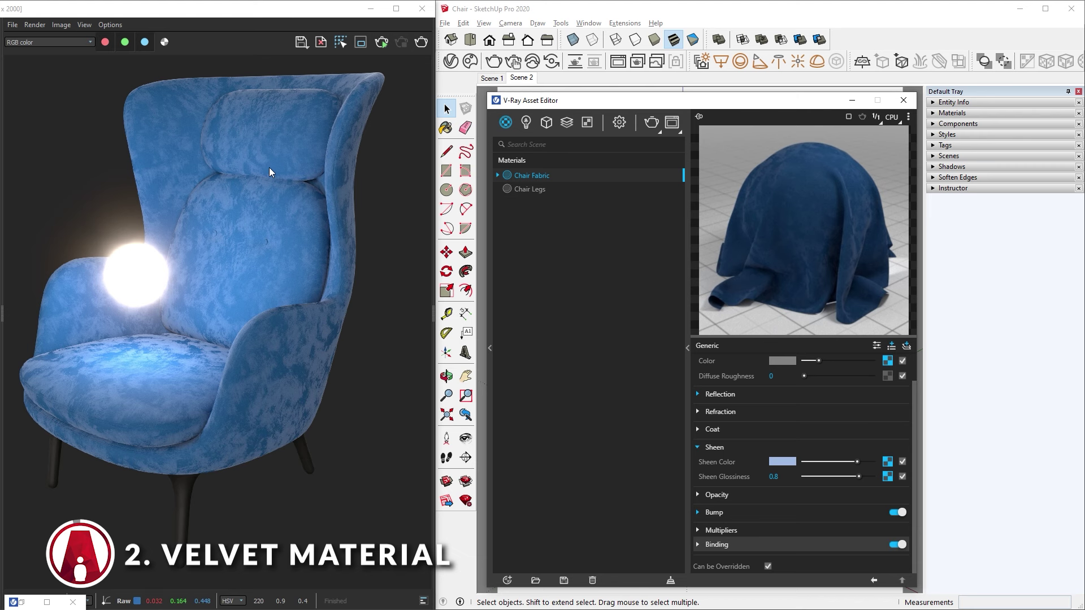
Step: Start saving the Chair Fabric material to a file with Save As
right_click(544, 178)
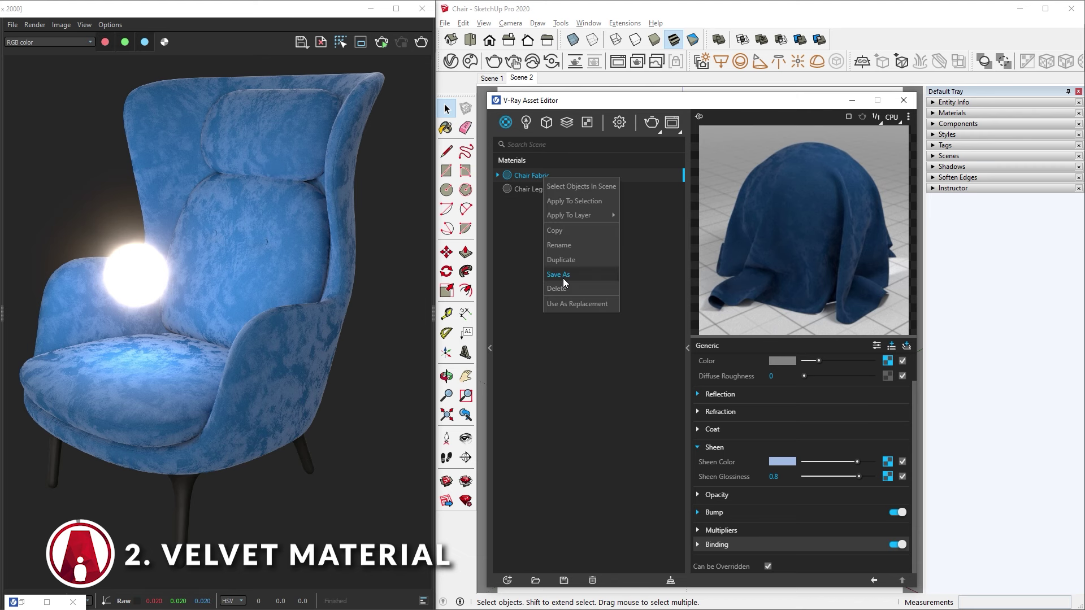
click(592, 277)
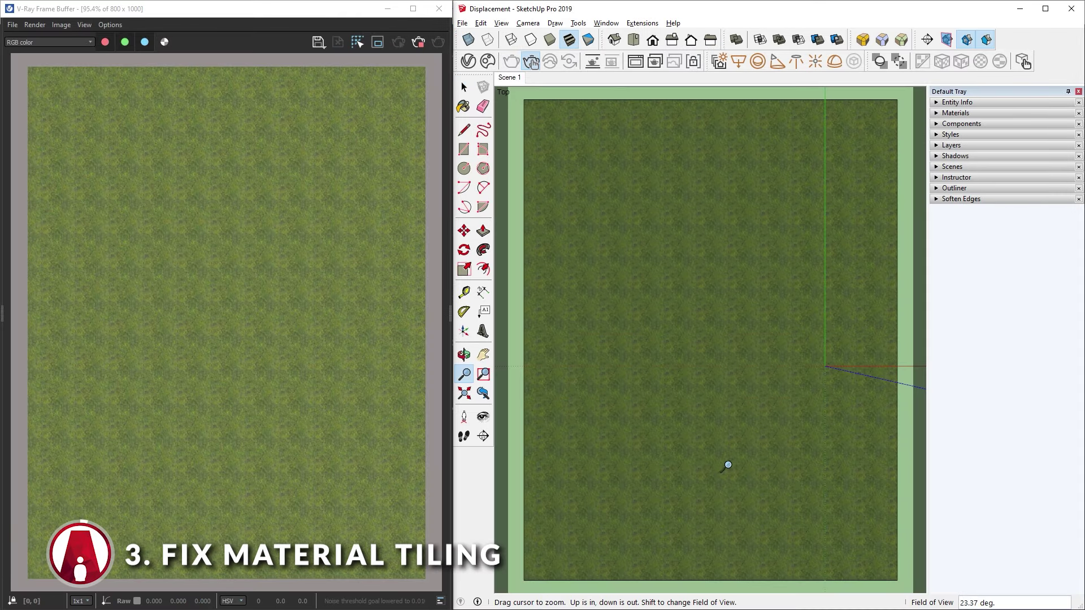
Step: Examine the grass texture up close and across the whole plane for visible tiling repetition
drag(728, 465, 676, 107)
drag(720, 390, 655, 112)
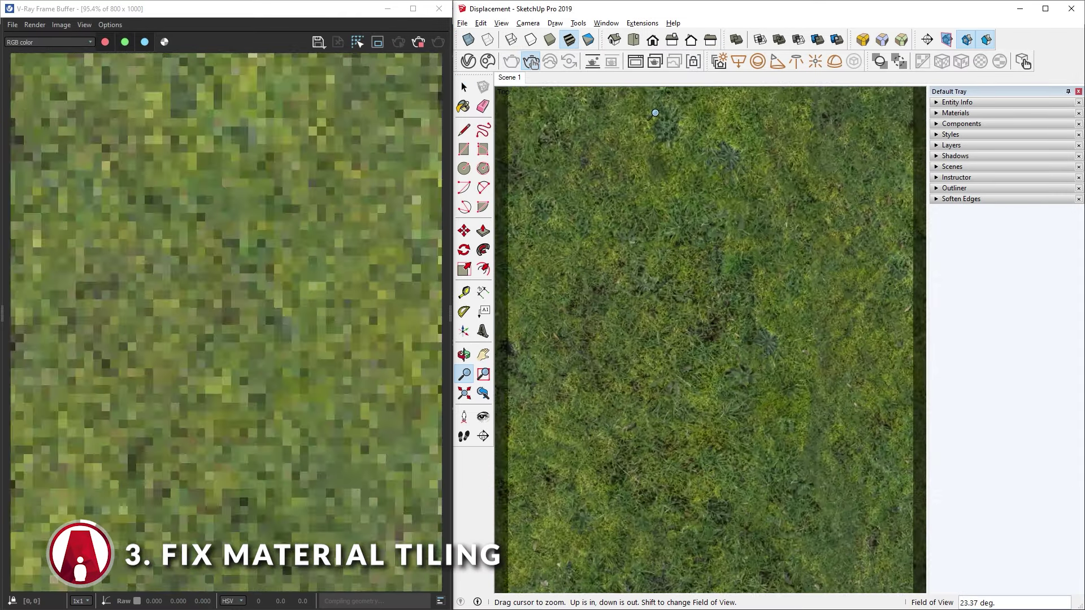
mouse_move(690, 322)
mouse_down()
mouse_move(714, 356)
mouse_move(706, 295)
mouse_up()
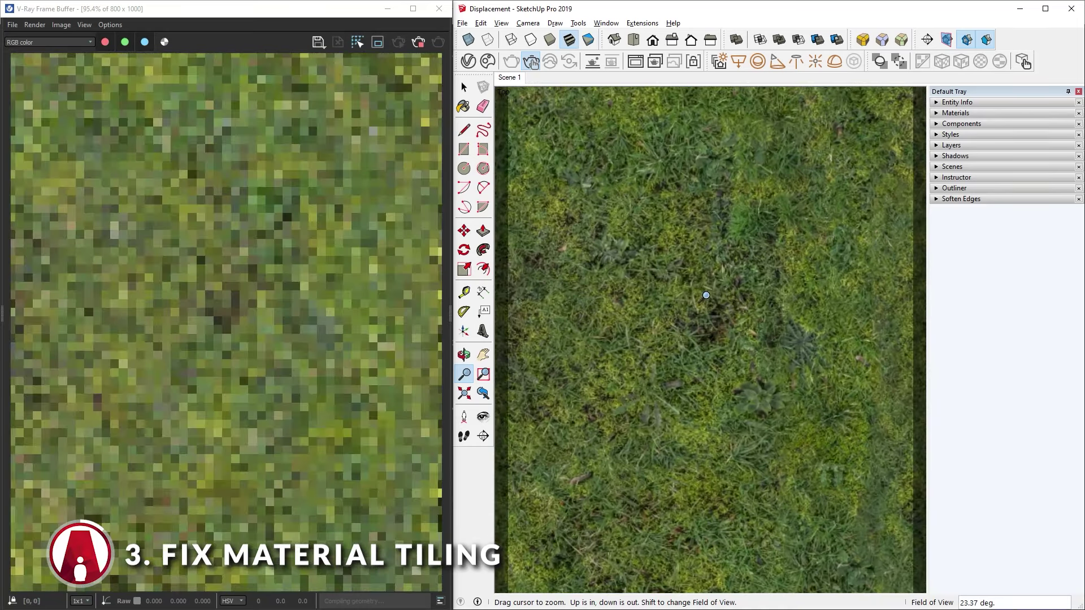
key(space)
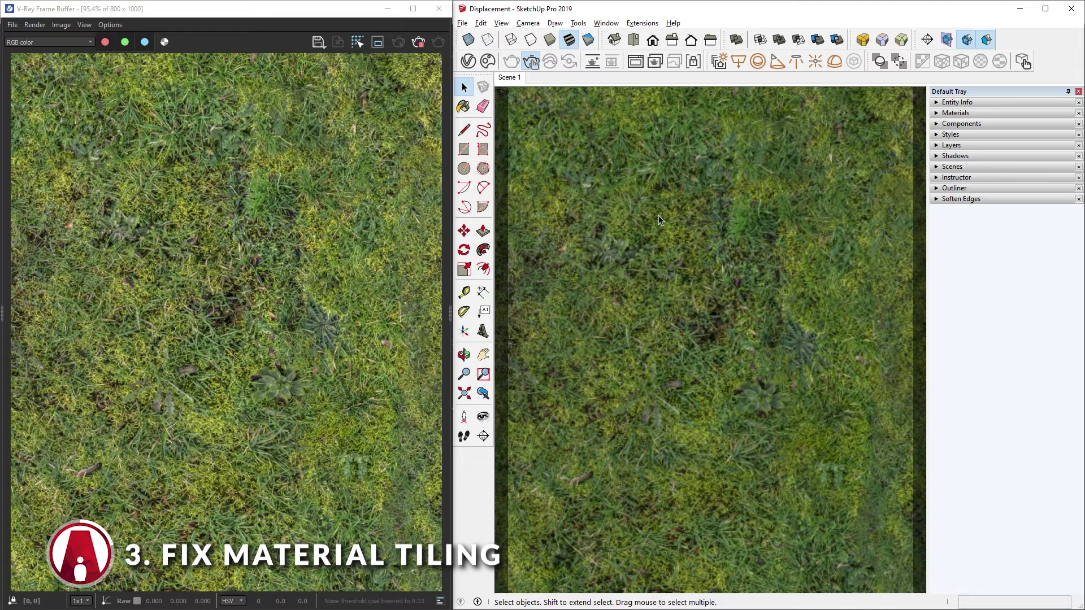
key(z)
scroll(751, 515, down, 5)
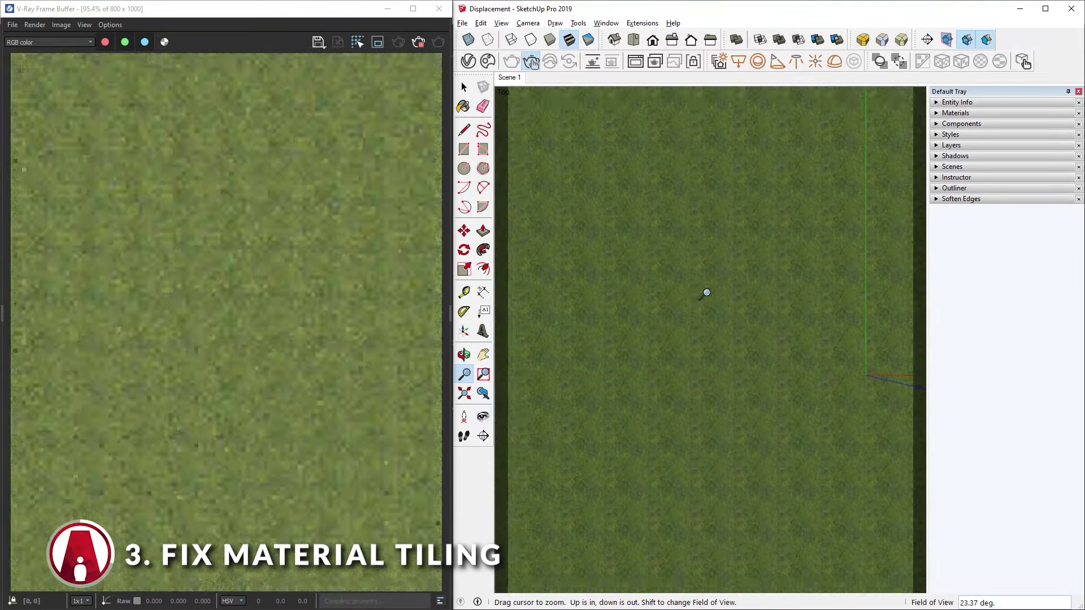
key(shift+z)
key(space)
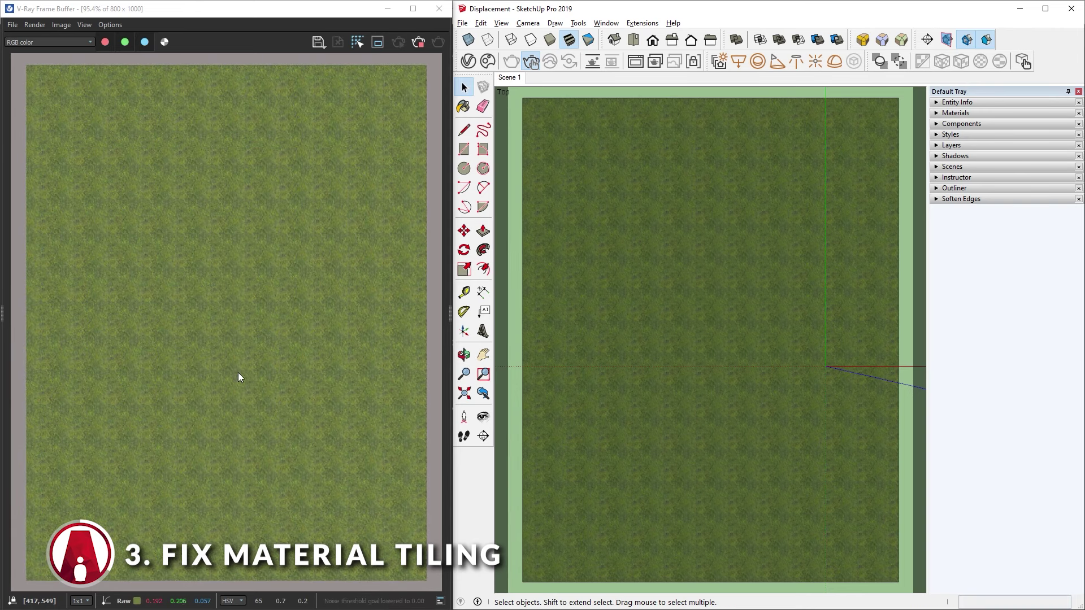
Step: Open the Generic grass material's diffuse bitmap in the V-Ray Asset Editor and set its Texture Placement type to Mapping Source
click(468, 61)
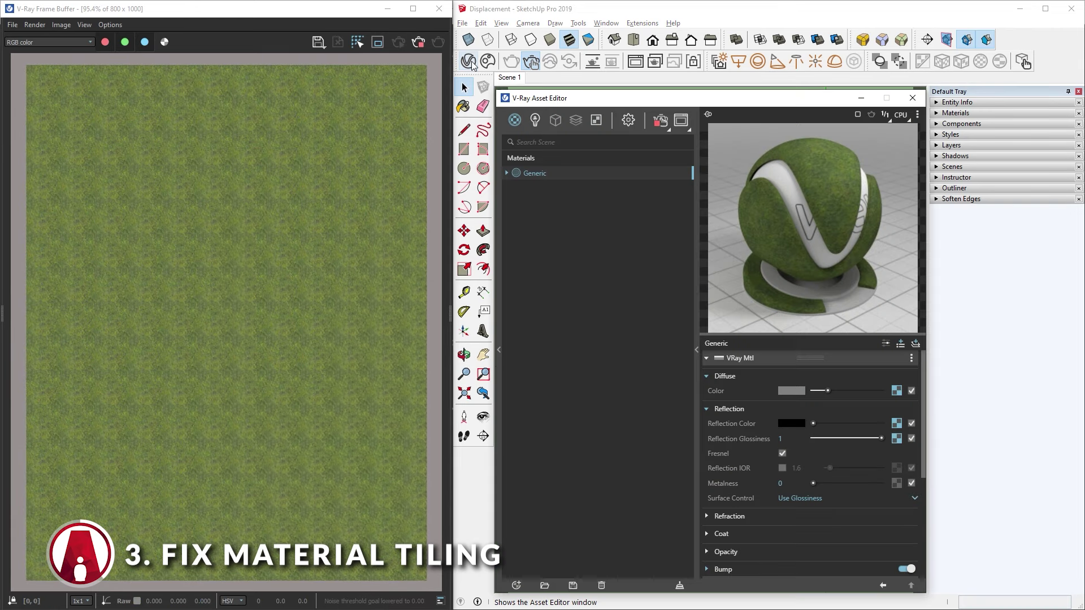
click(897, 390)
scroll(895, 394, down, 3)
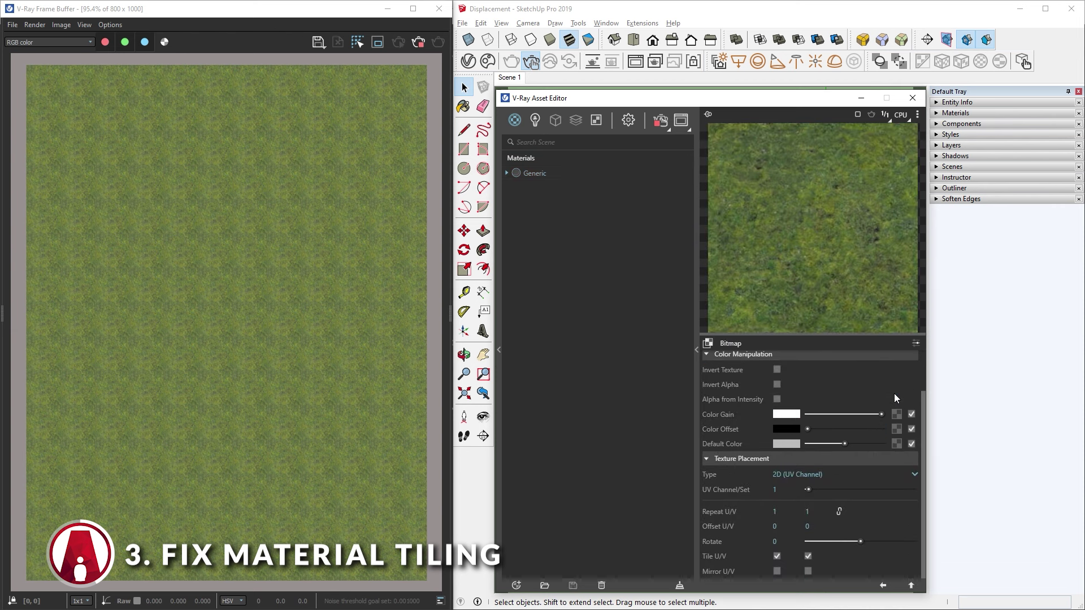
click(810, 474)
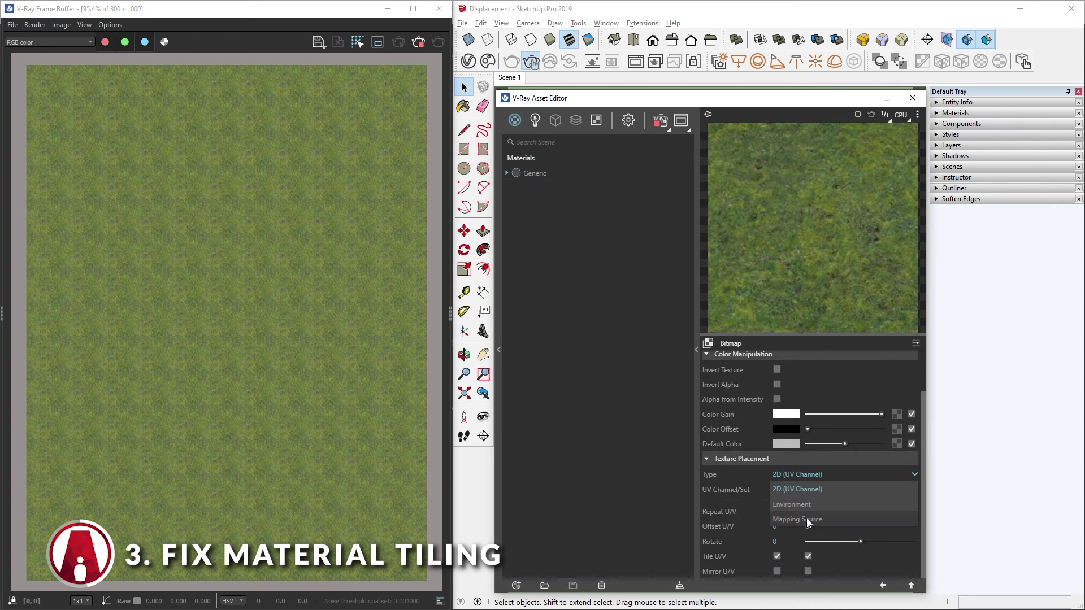
click(808, 517)
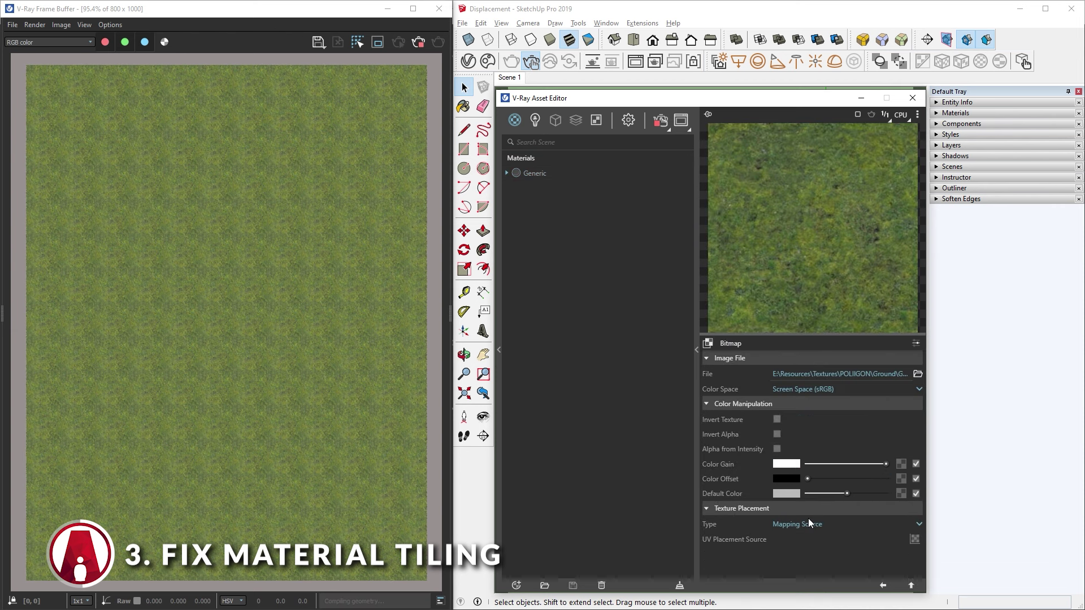
Step: Assign a UVW Placement as the bitmap's UV Placement Source and expand its Randomization settings down to Stochastic tiling
click(911, 540)
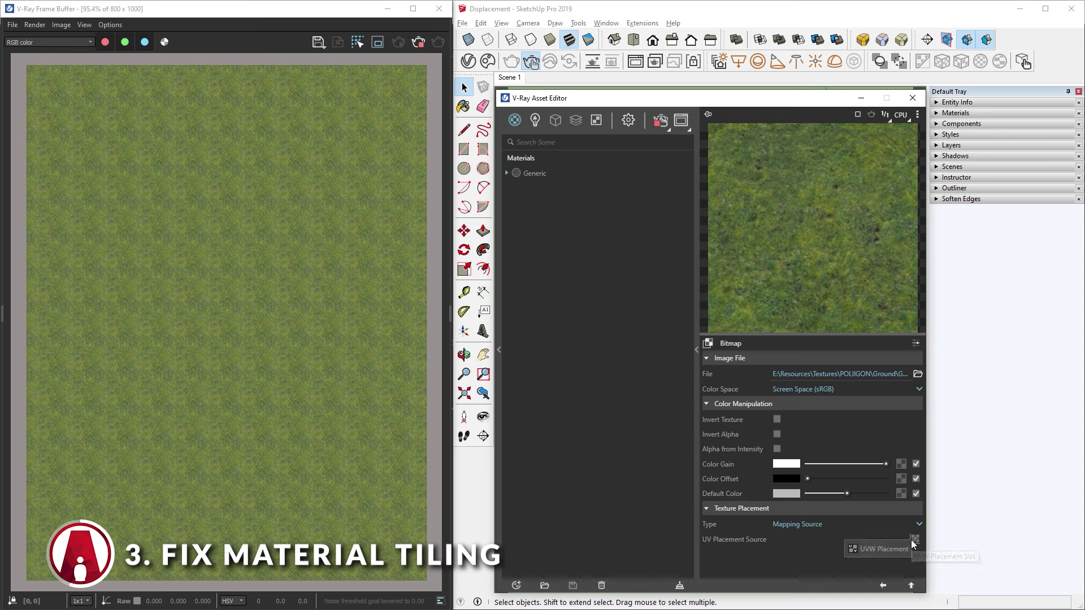
click(859, 552)
click(729, 486)
scroll(738, 480, down, 3)
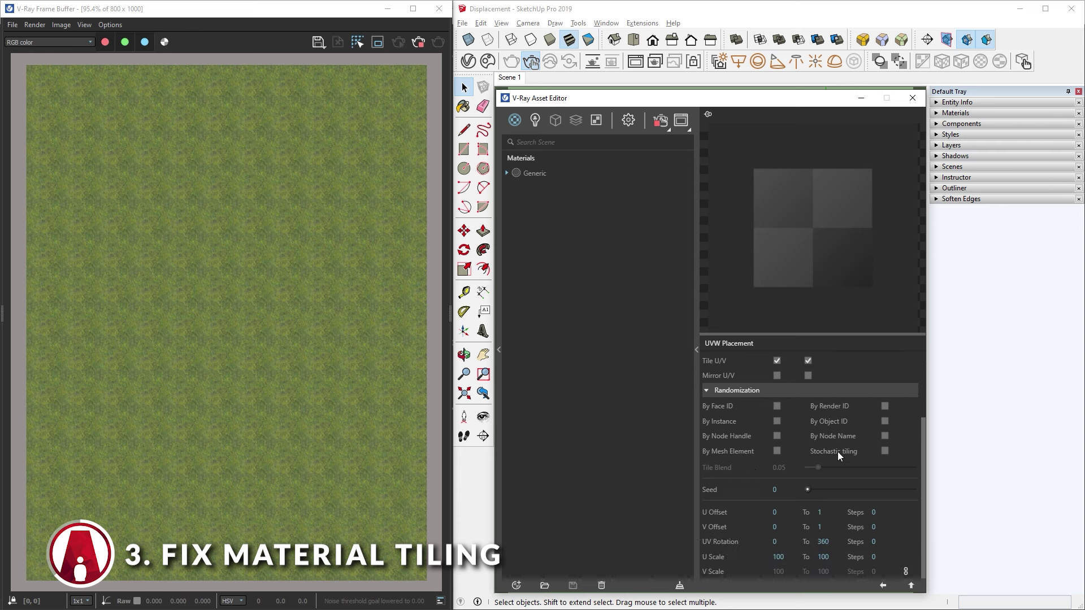
Step: Enable Stochastic tiling in the UVW Placement's Randomization and examine the randomized tile pattern up close on the plane
click(885, 452)
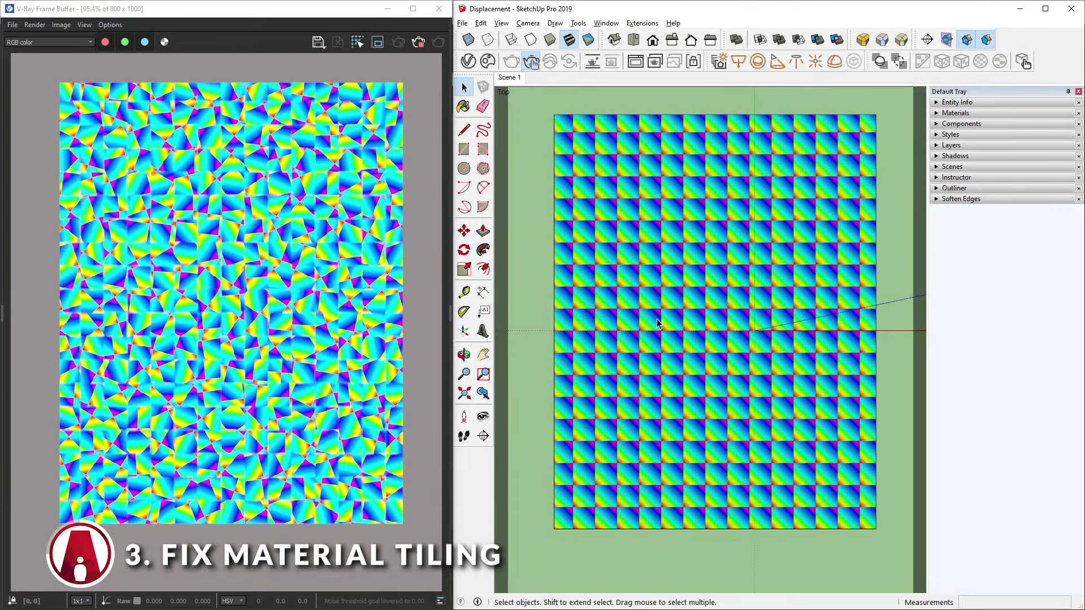
scroll(800, 352, up, 3)
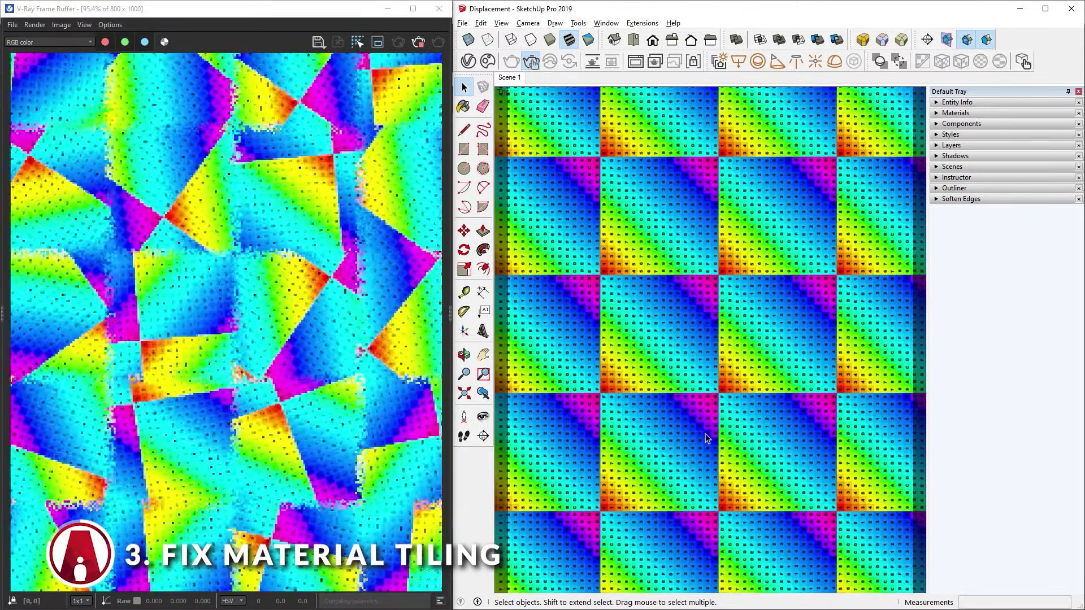
scroll(229, 379, up, 2)
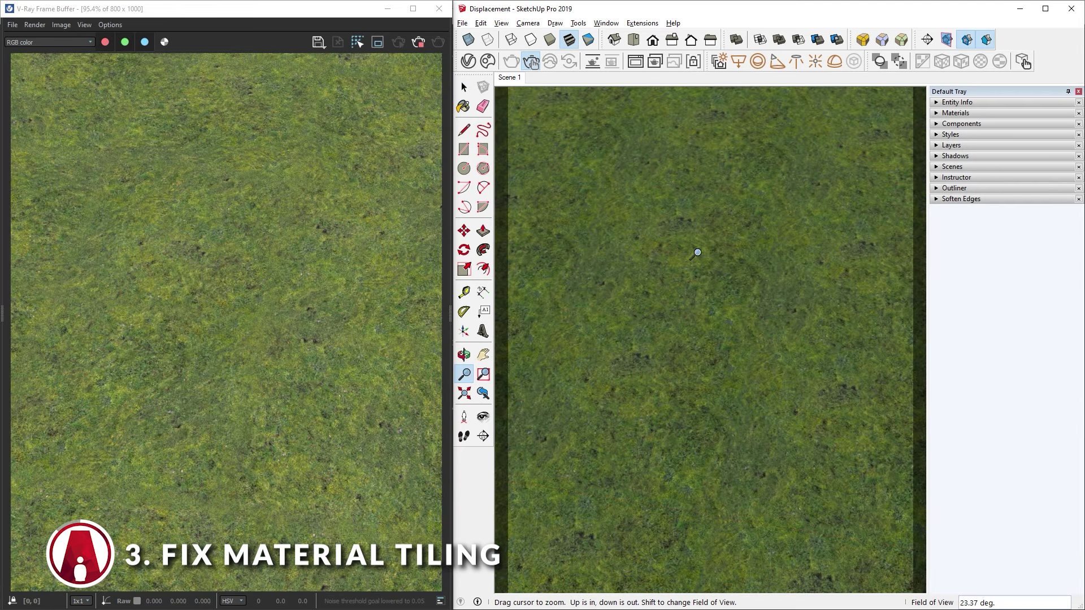
Step: Return to the Scene 1 view and scale the grass plane up uniformly about its center
click(511, 79)
key(space)
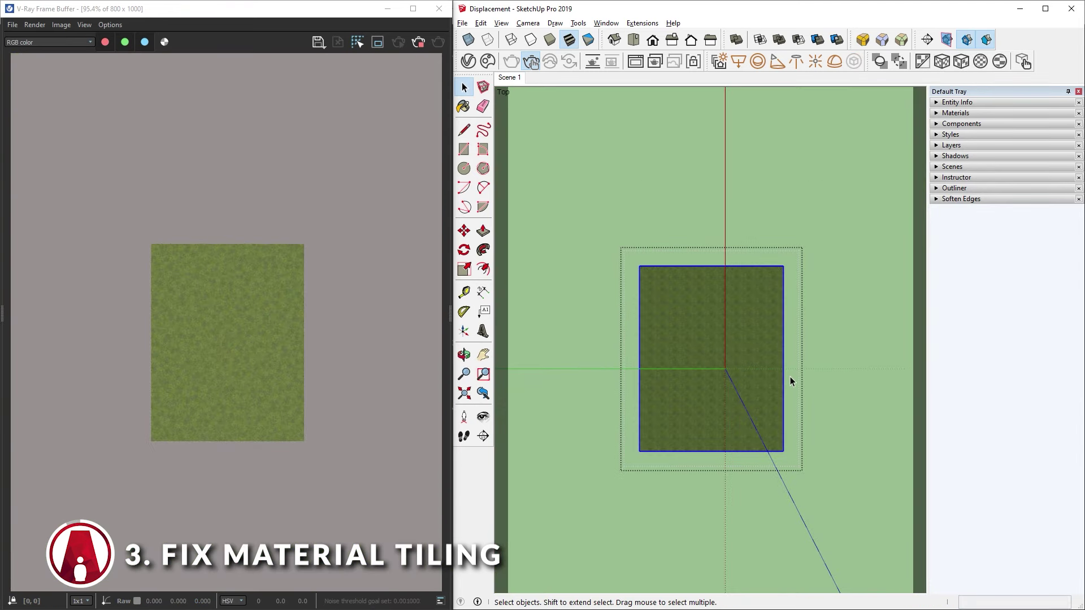
key(s)
ctrl+shift+drag(784, 362, 893, 387)
key(space)
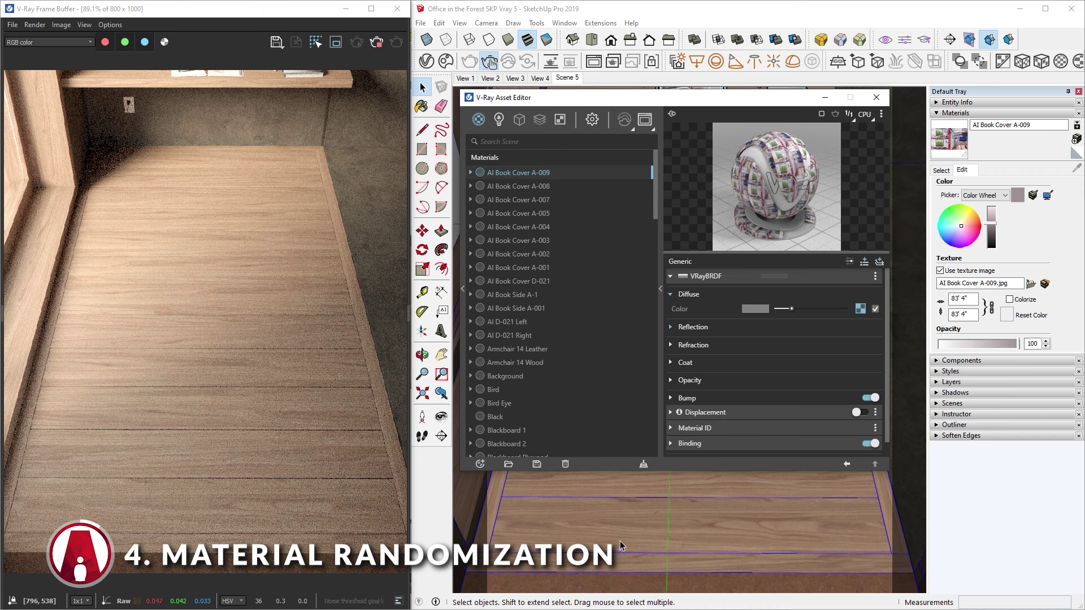
Step: Sample the Wood Flooring material from the floor planks and wrap its diffuse texture in a Multi-Sub texture
key(b)
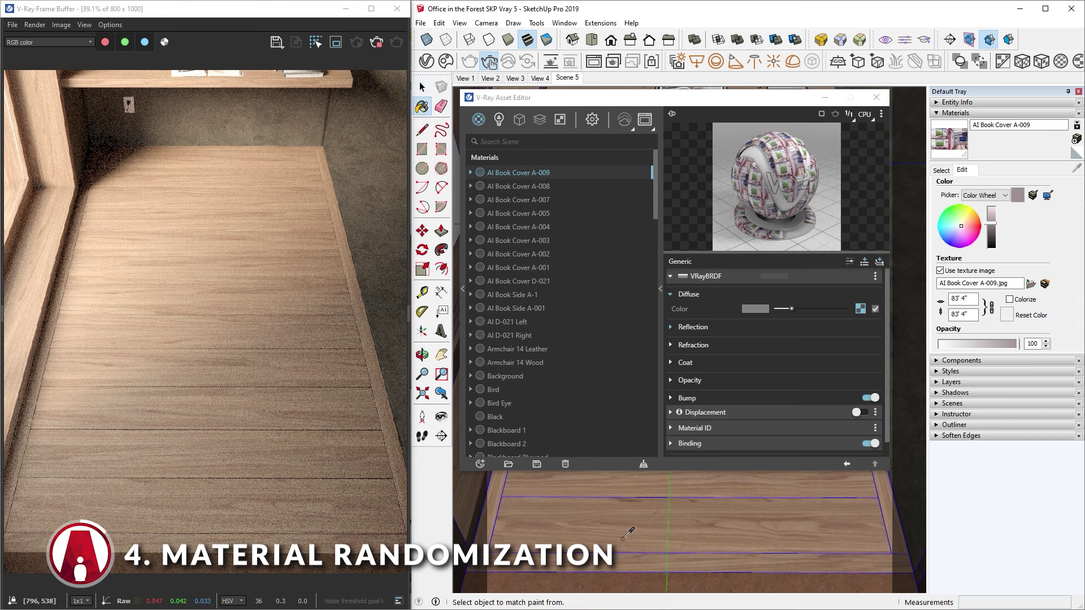
alt+click(623, 538)
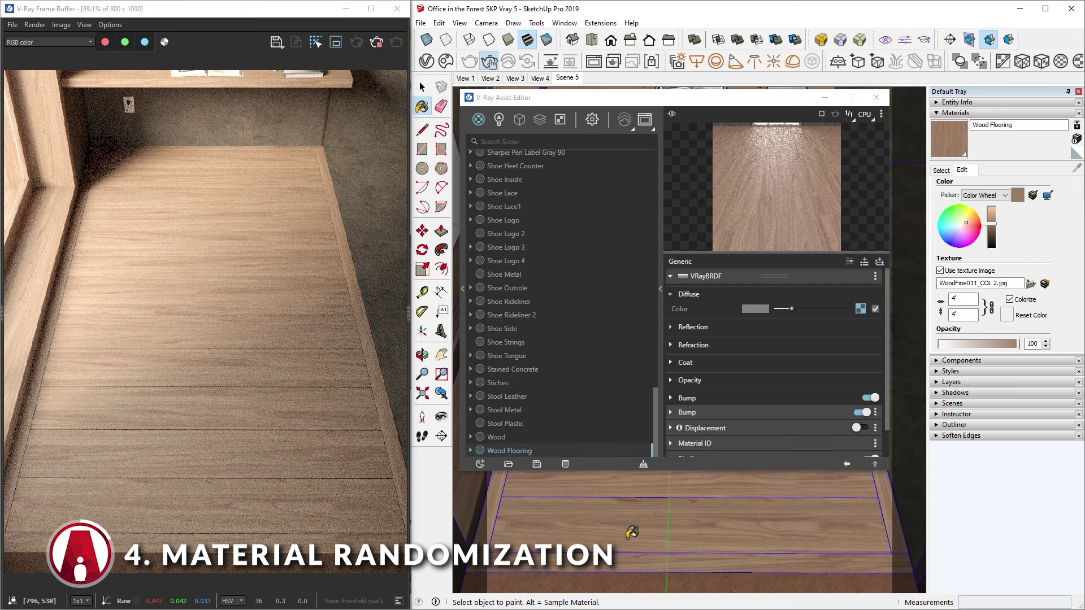
right_click(861, 309)
mouse_move(842, 362)
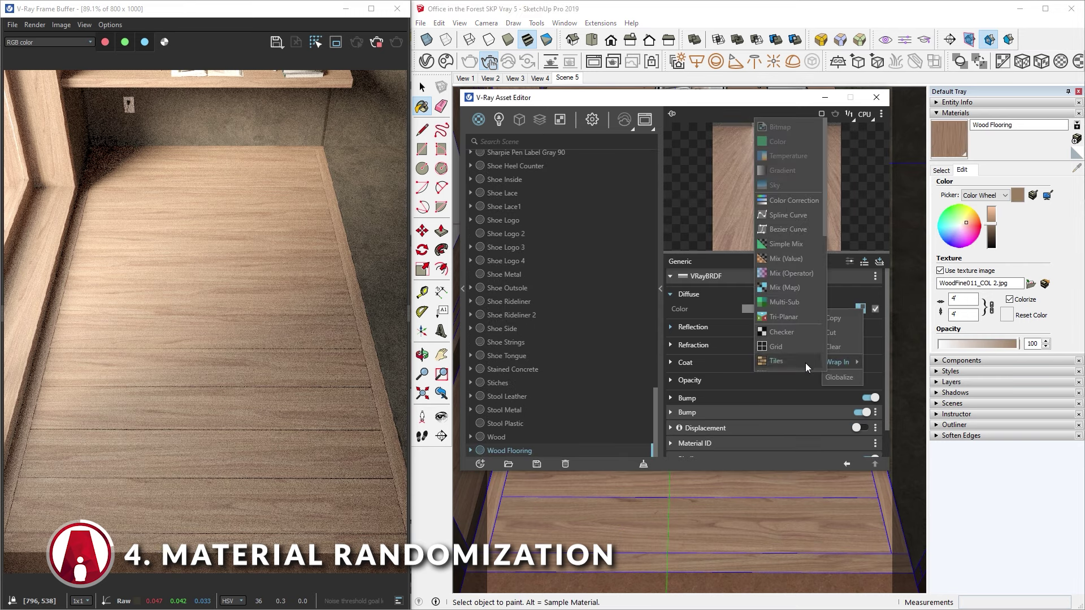
click(791, 302)
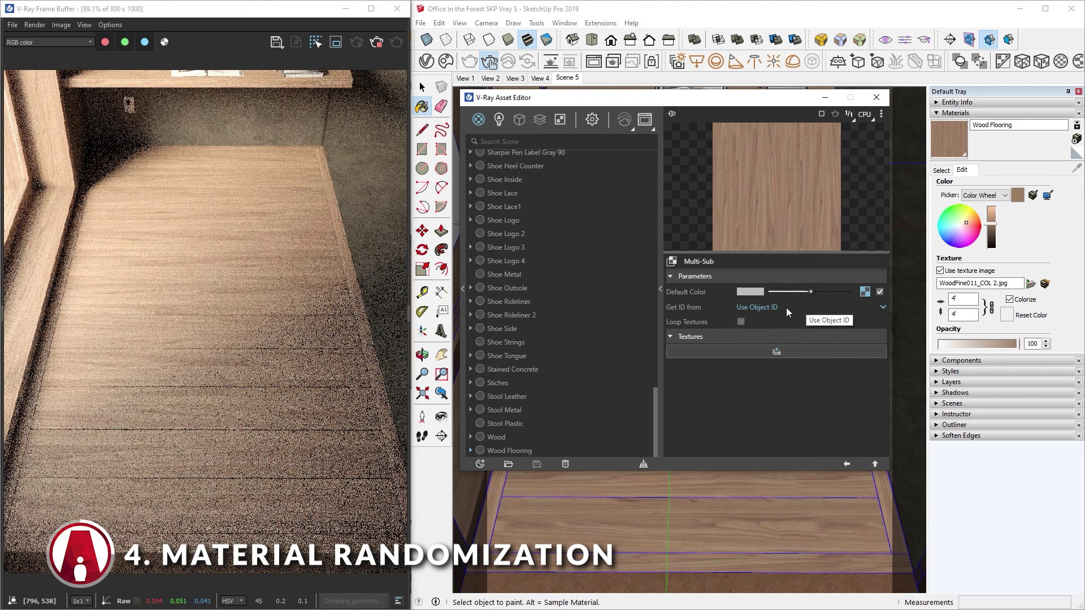
Step: Set the Multi-Sub's ID source to Random by Face Material ID, with hue variation 0.13, saturation variation 0.52 and gamma variation 0.13
click(777, 309)
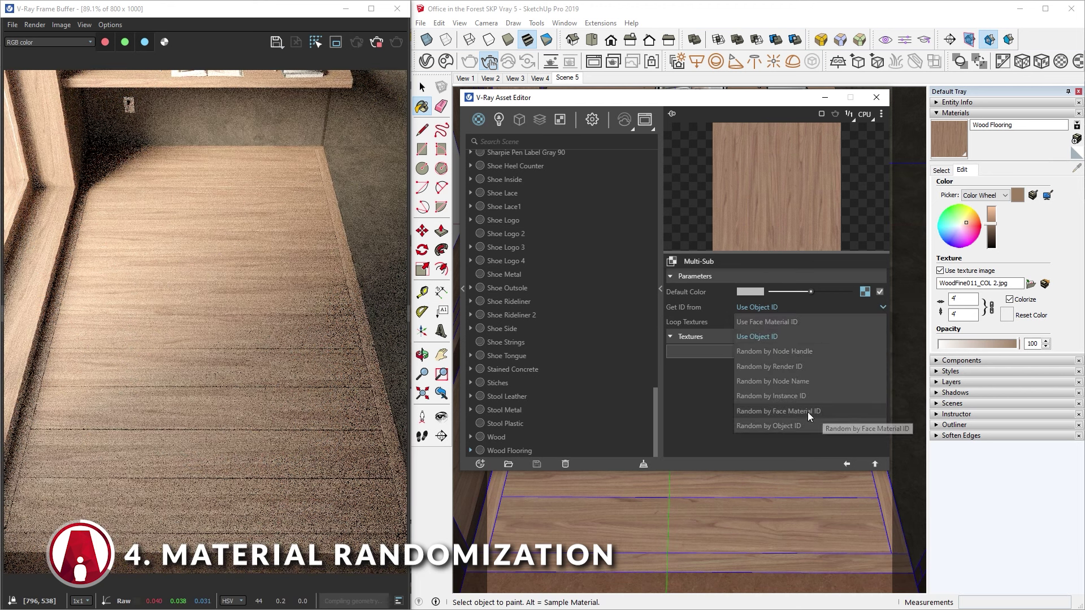
click(829, 411)
drag(772, 321, 786, 351)
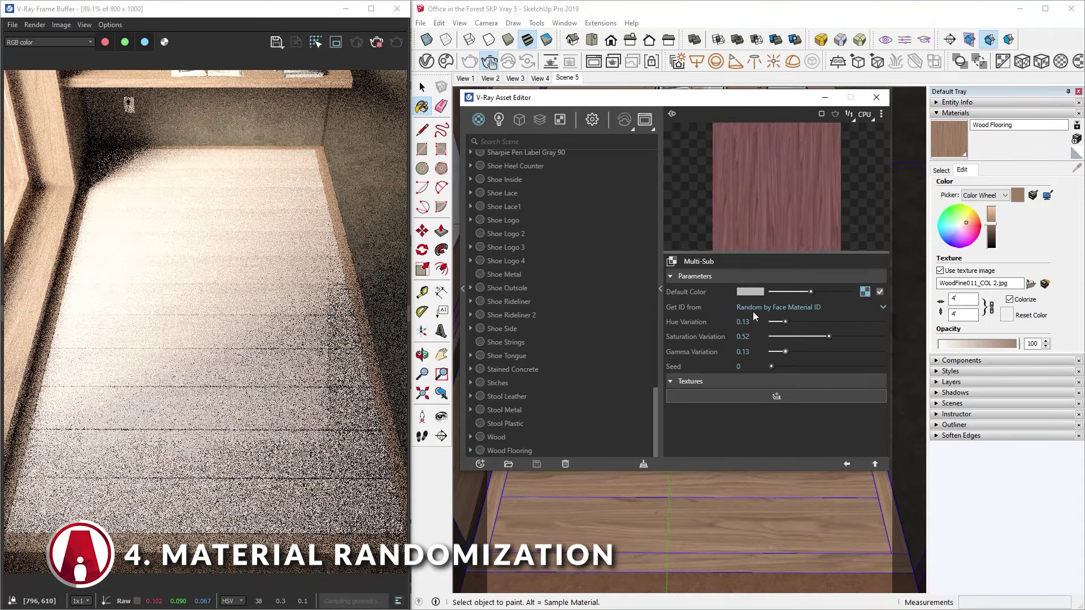
Step: Try Random by Node Handle and Random by Render ID as the Multi-Sub's ID source
click(788, 309)
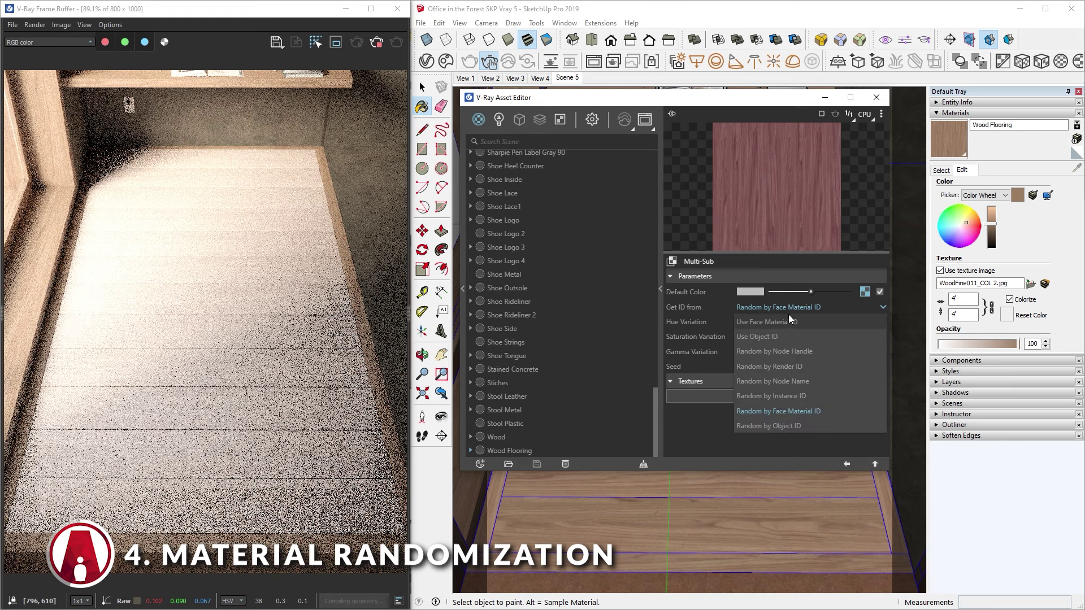
click(789, 354)
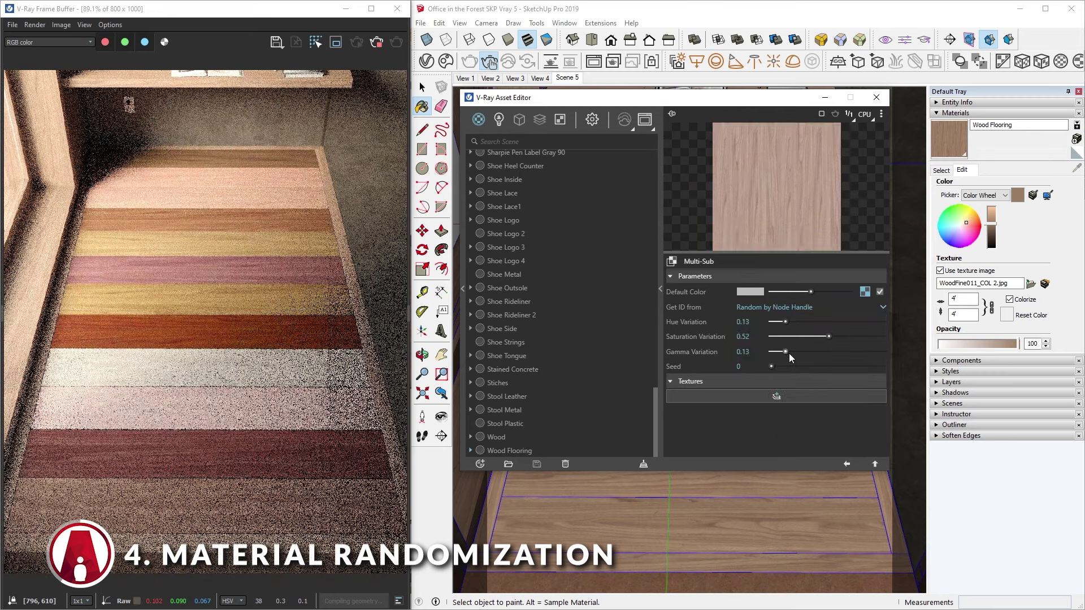
click(793, 308)
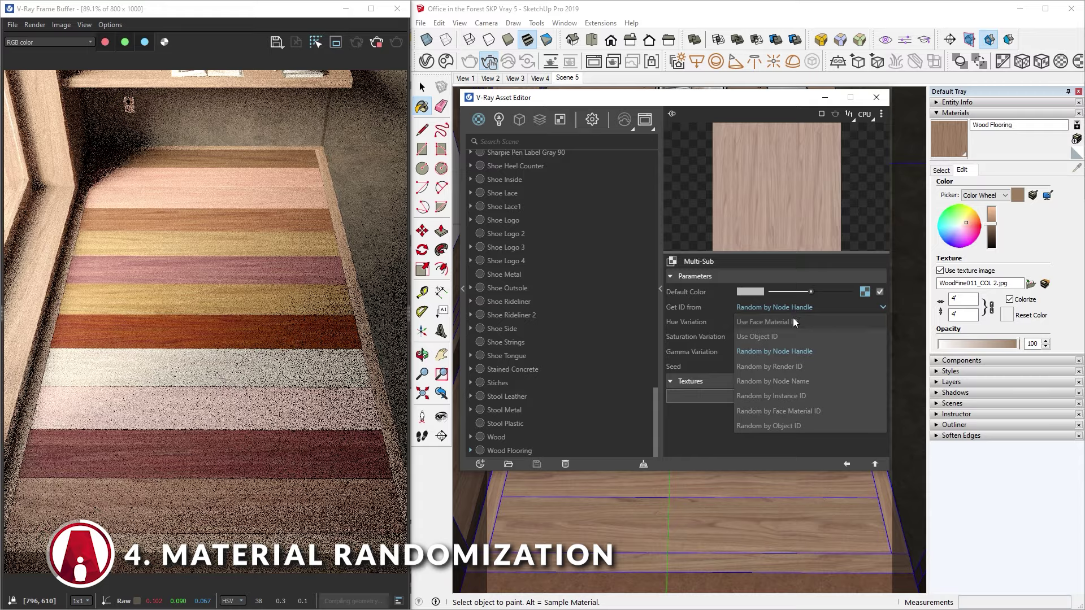
click(797, 365)
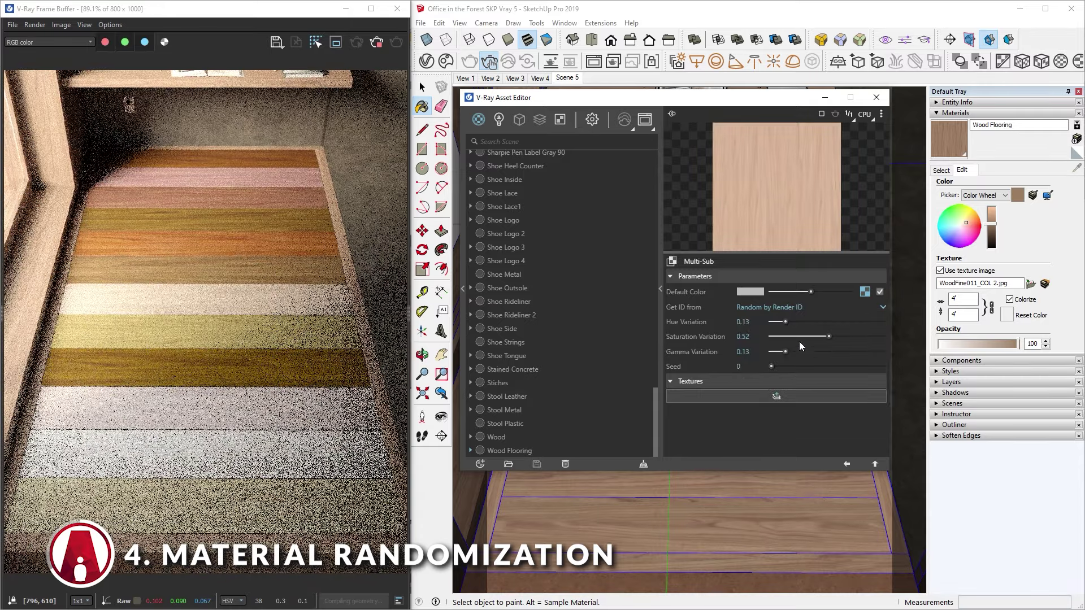
Step: Set the Multi-Sub's ID source to Random by Node Name, reduce saturation variation to 0.09 and lower the hue and gamma variation
click(796, 307)
click(797, 382)
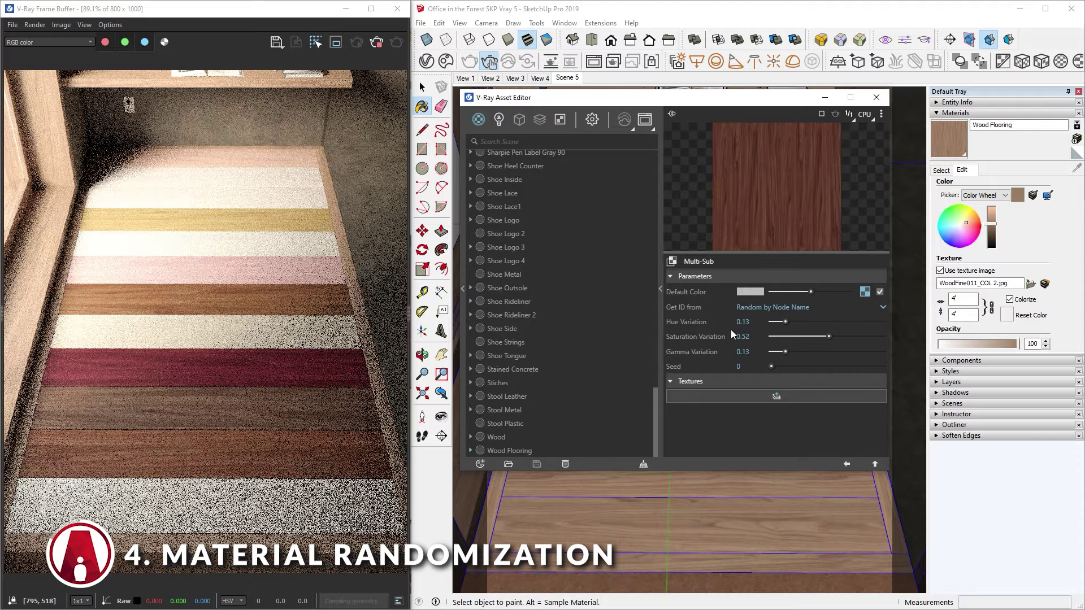
click(774, 321)
click(789, 336)
click(782, 336)
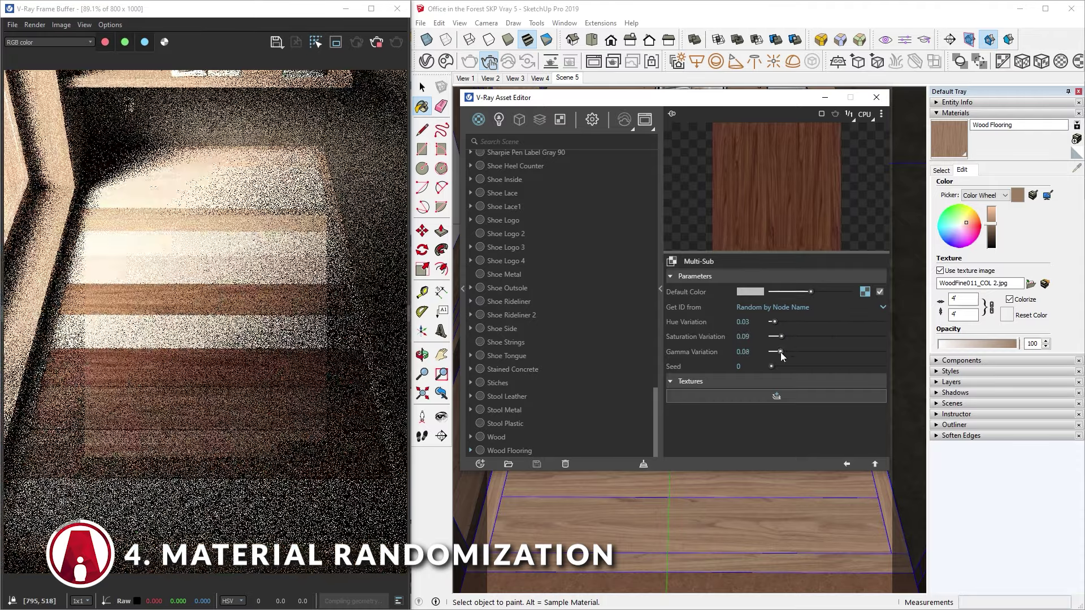
click(772, 352)
drag(774, 322, 772, 322)
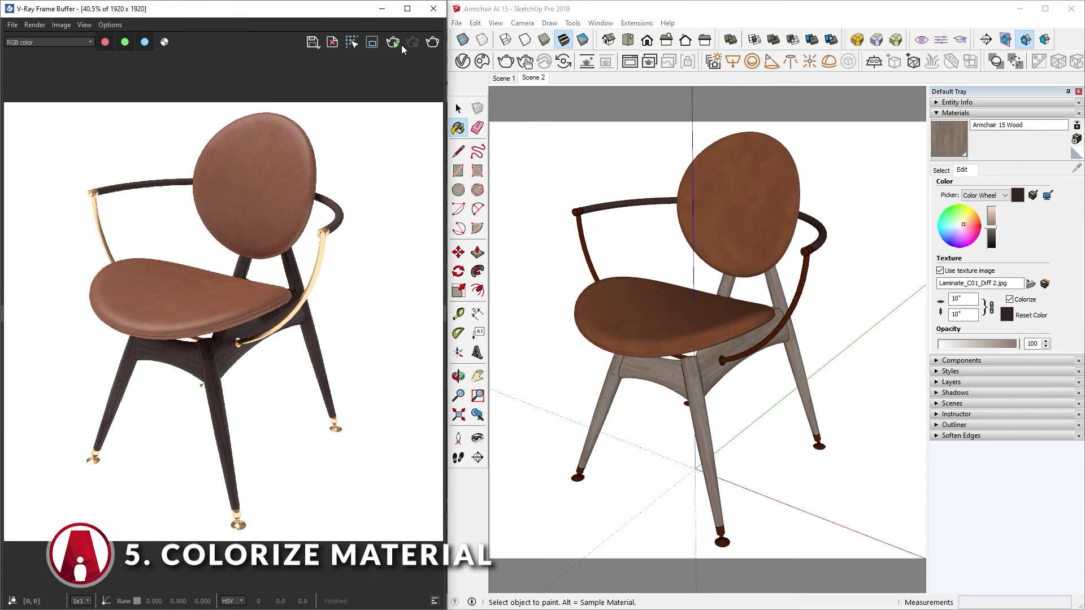
Step: Sample the Armchair 15 Wood material, lighten its SketchUp color to a pale greyish brown and restart the interactive render
click(395, 43)
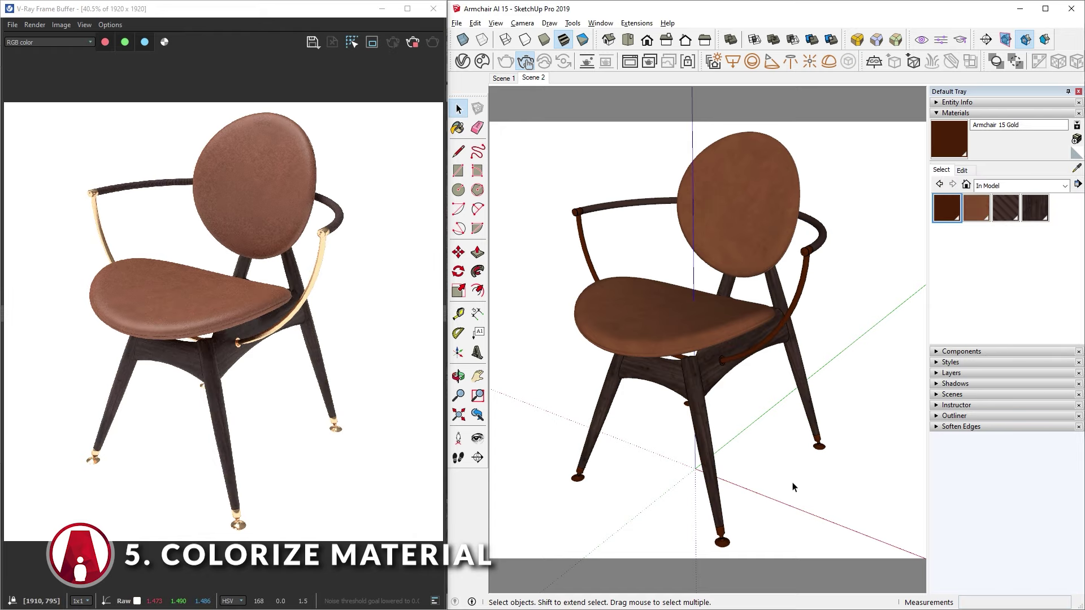
key(b)
key(alt)
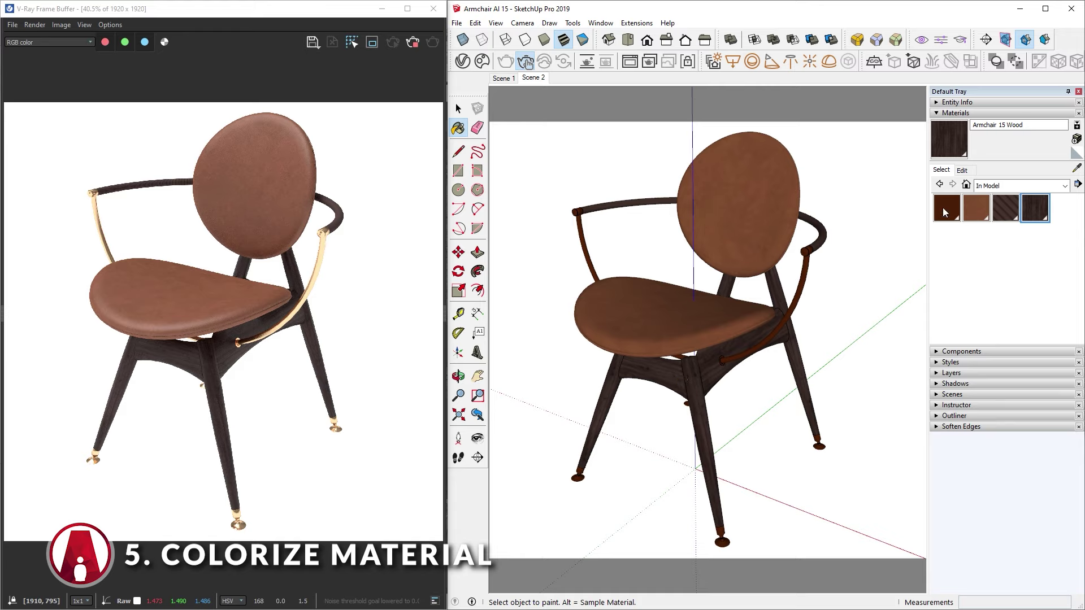
click(962, 170)
mouse_move(994, 244)
mouse_down()
mouse_move(995, 231)
mouse_move(966, 228)
mouse_up()
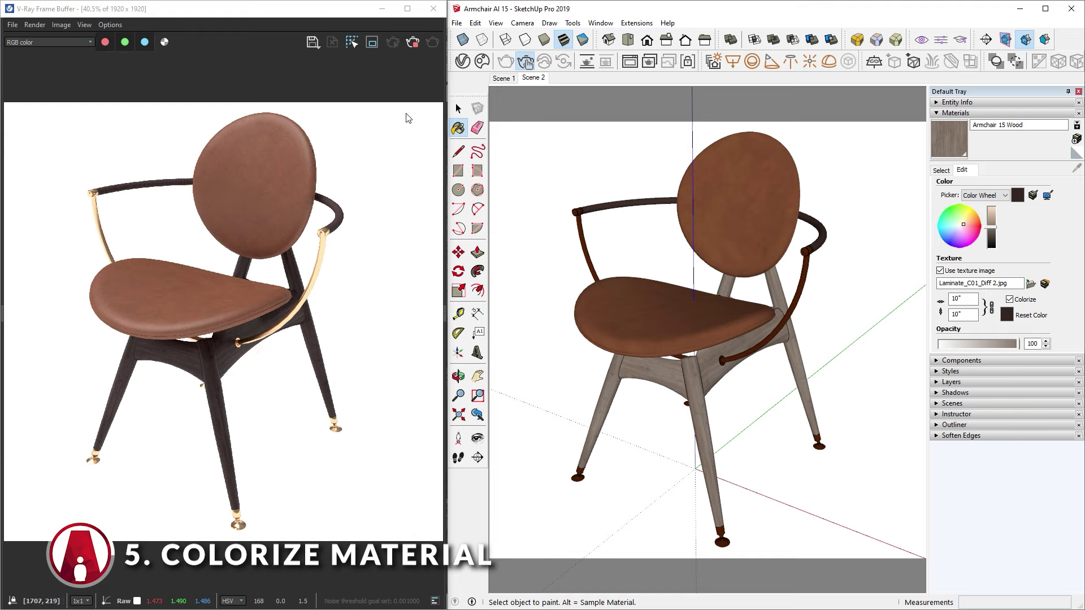
click(394, 44)
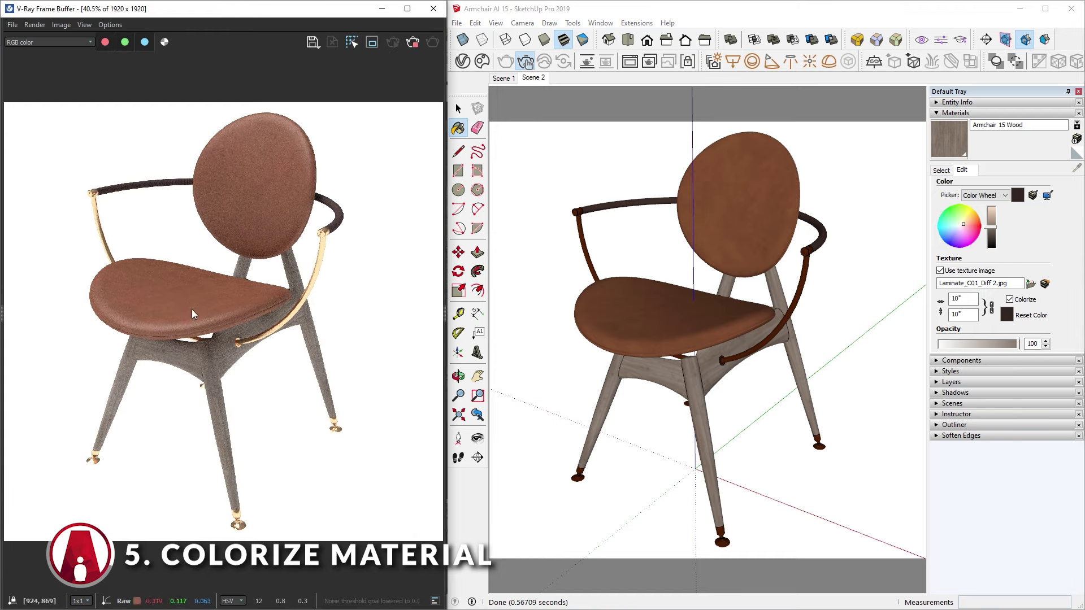
Step: Revert the Armchair 15 Wood material to its original dark color and restart the interactive render
click(1045, 243)
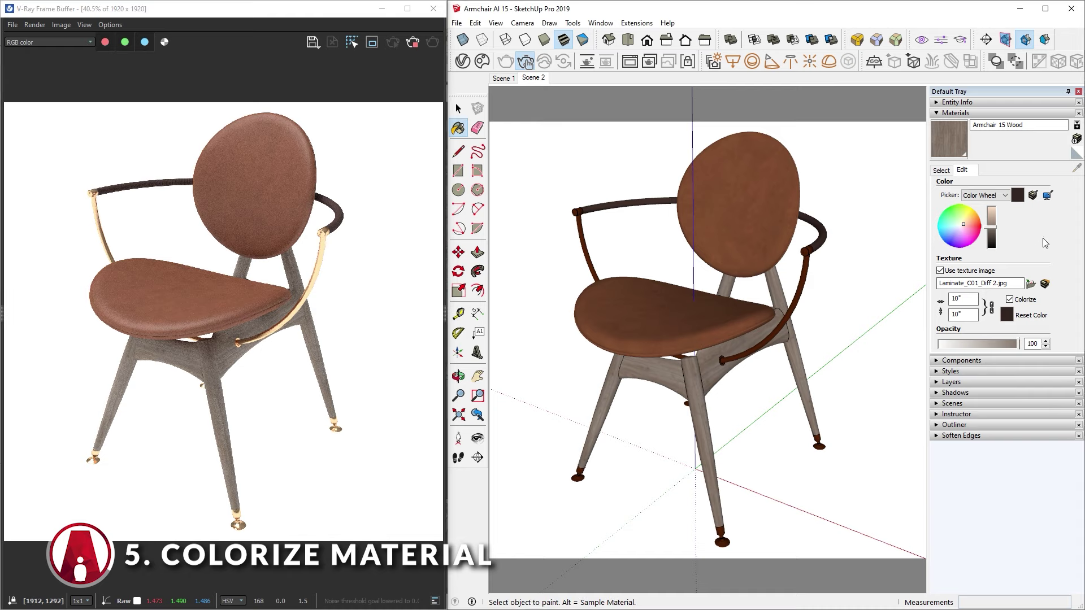
click(1018, 195)
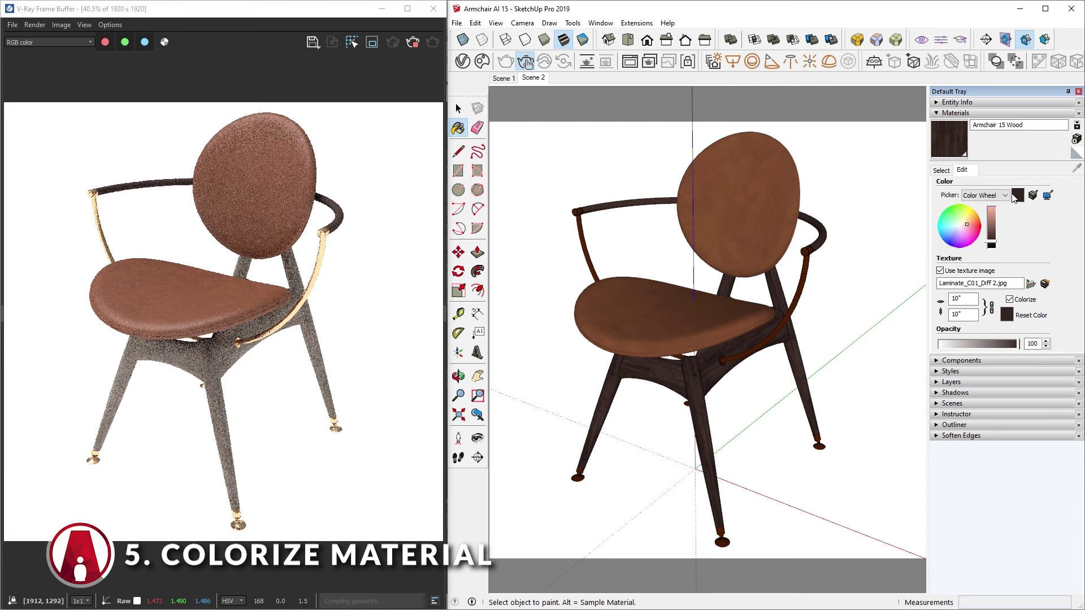
click(411, 43)
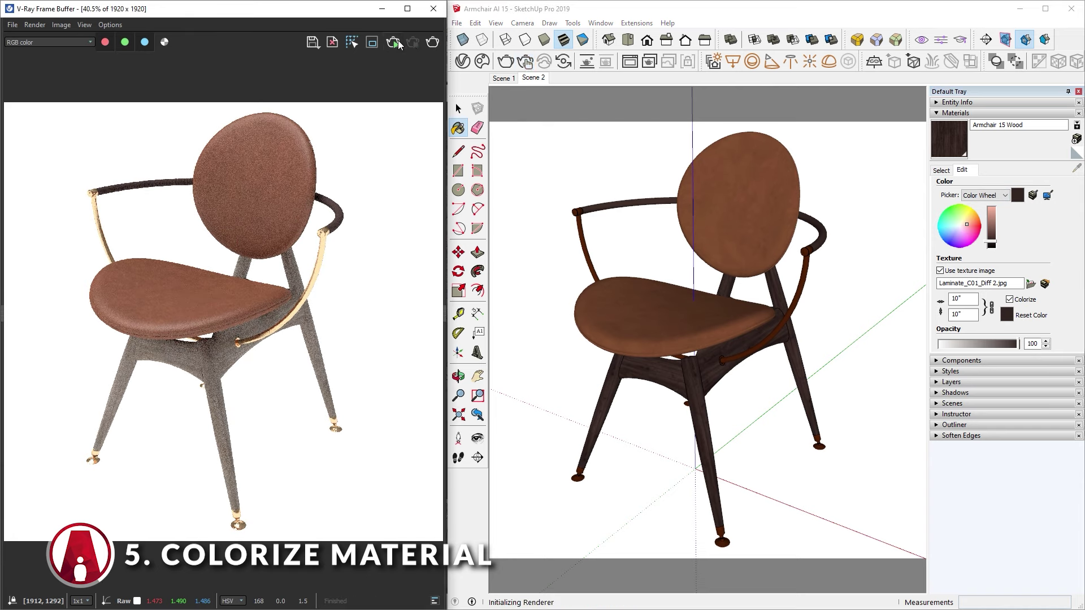
click(398, 41)
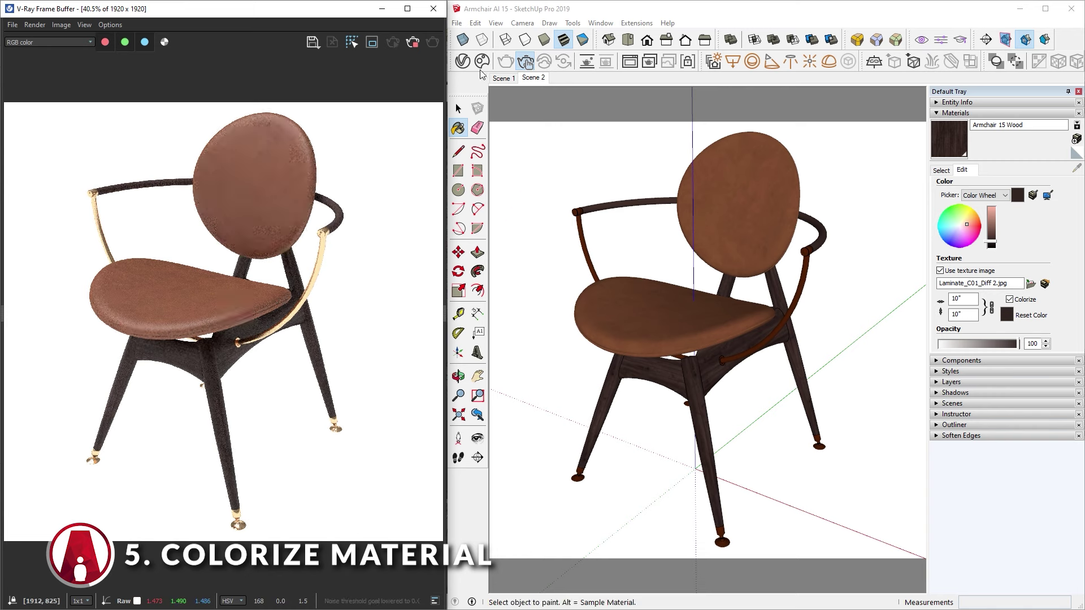
Step: Open Armchair 15 Wood in the V-Ray Asset Editor and wrap its diffuse texture in a Color Correction
click(462, 61)
click(574, 213)
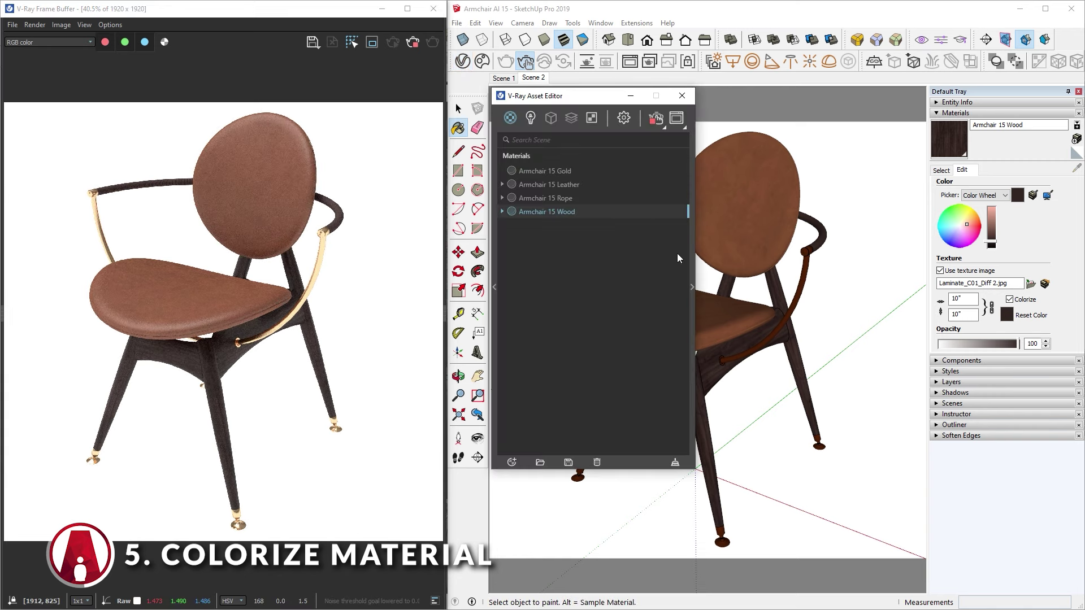
click(693, 250)
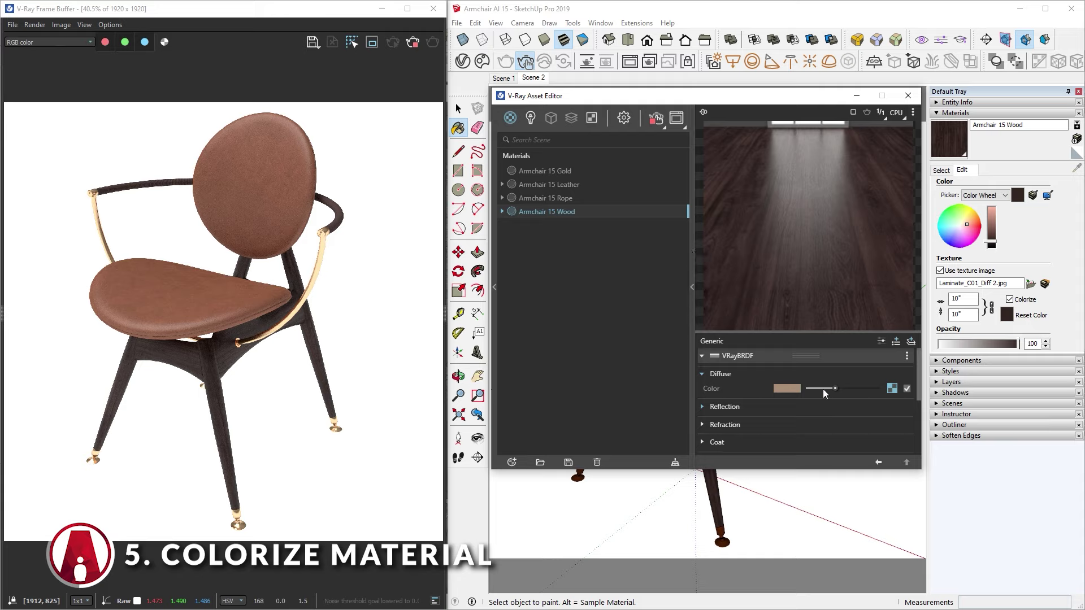
click(893, 388)
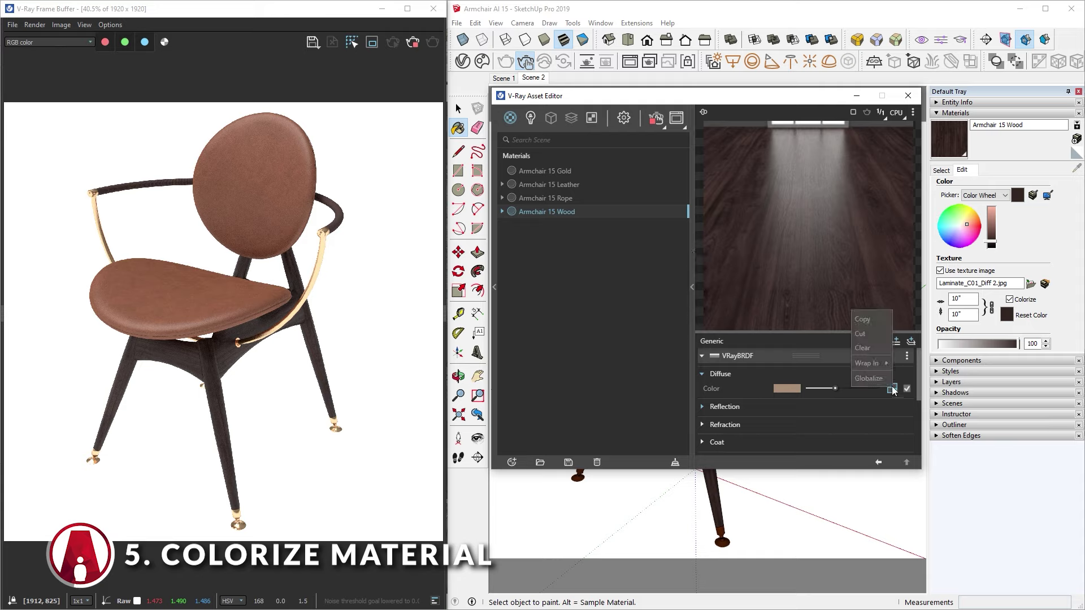
mouse_move(870, 367)
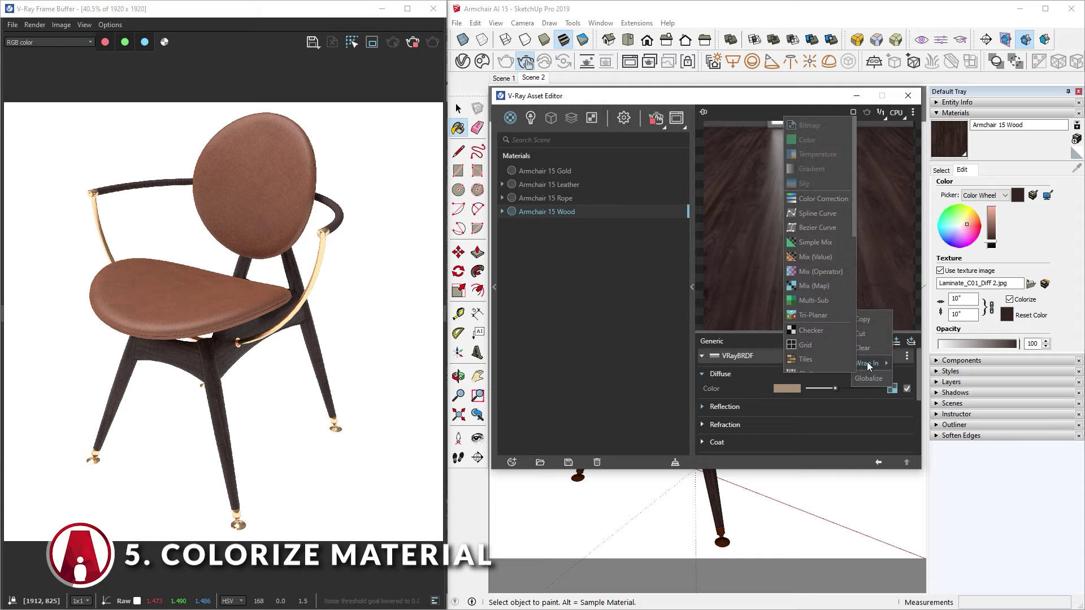
click(819, 201)
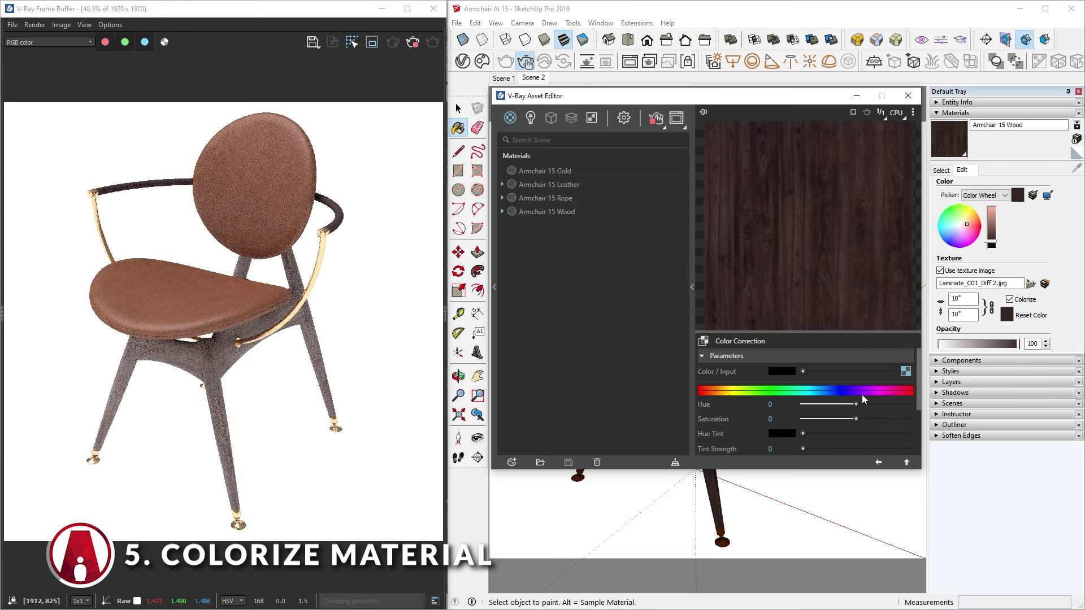
Step: Set the wood's Color Correction to hue 10 and saturation 0.72, comparing hue changes on the rendered chair legs
mouse_move(856, 404)
mouse_down()
mouse_move(843, 404)
mouse_move(860, 405)
mouse_up()
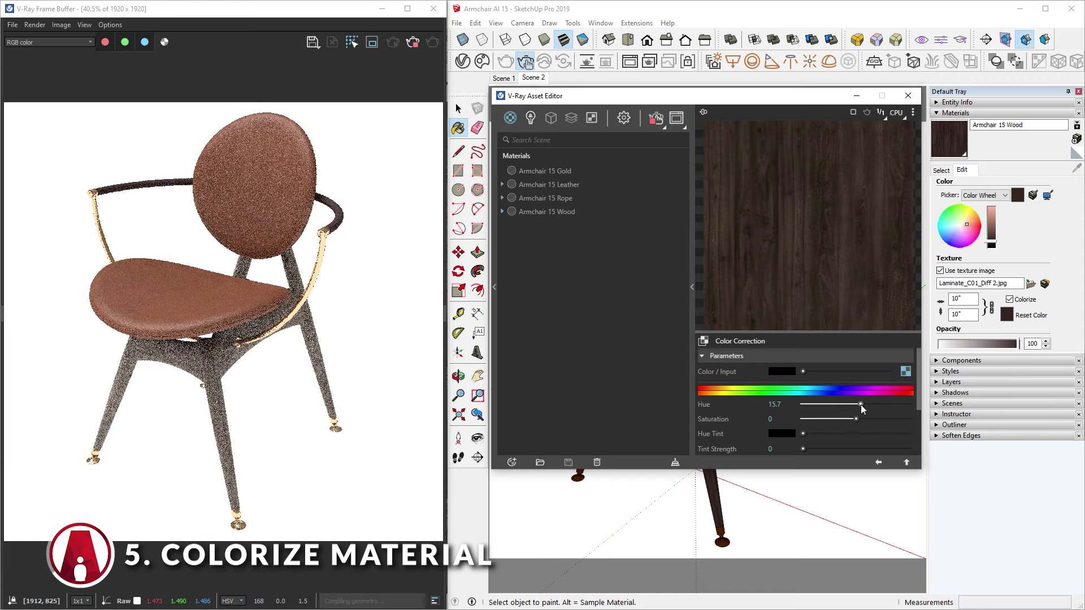
mouse_move(783, 102)
mouse_down()
mouse_move(539, 85)
mouse_move(522, 45)
mouse_move(536, 43)
mouse_up()
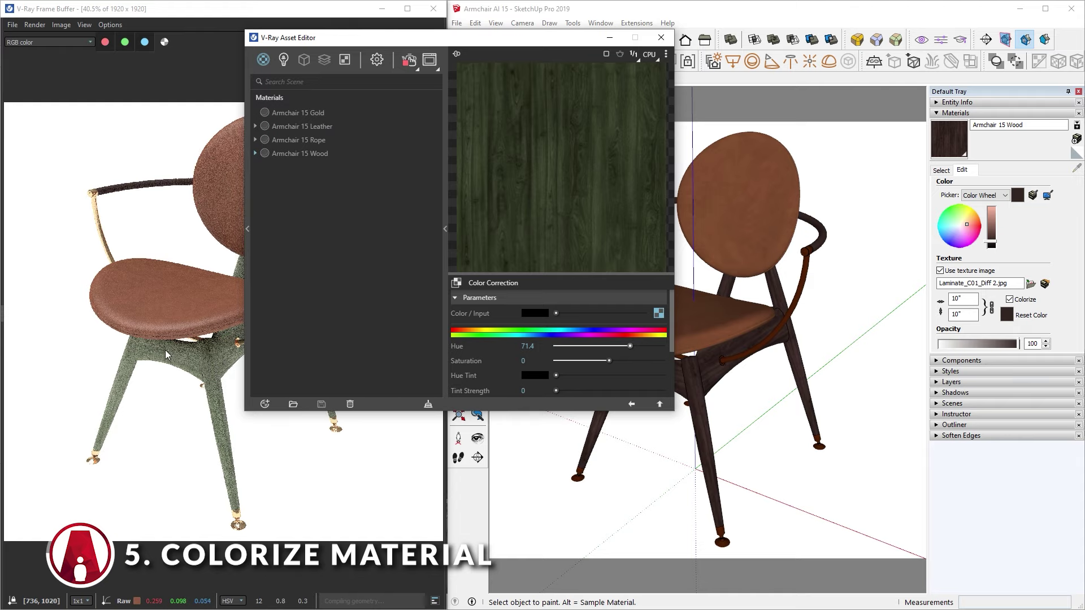
mouse_move(630, 346)
mouse_down()
mouse_move(619, 346)
mouse_move(646, 362)
mouse_move(612, 347)
mouse_up()
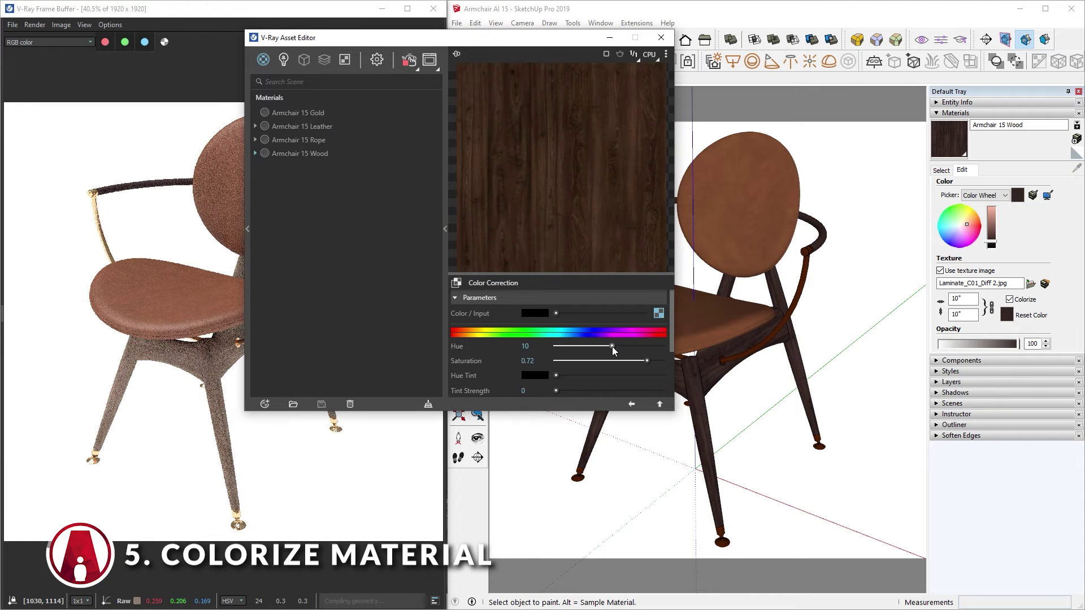
drag(506, 47, 753, 106)
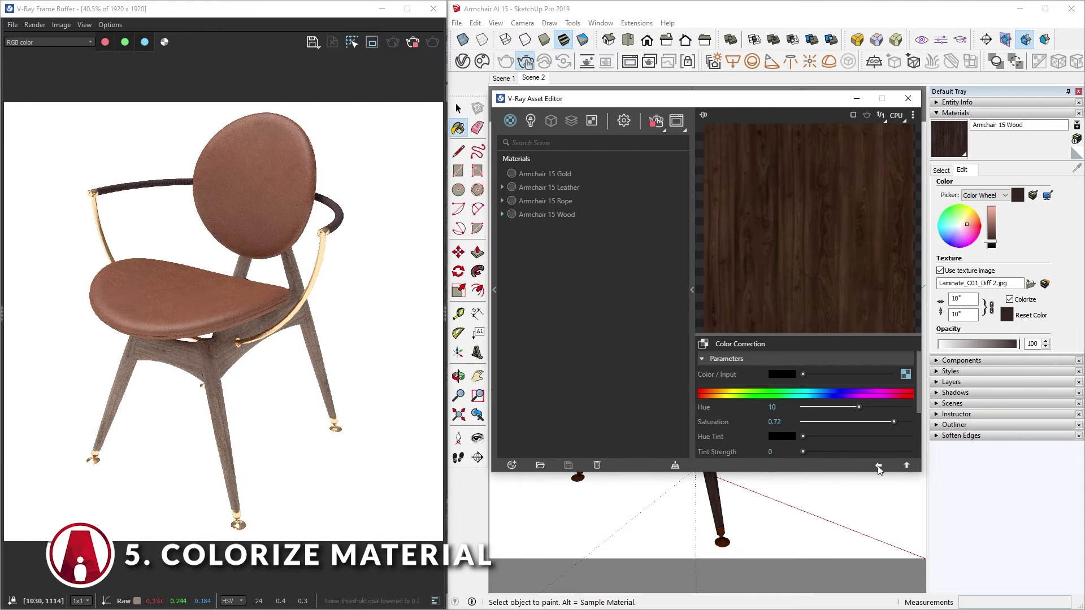
Step: Wrap Armchair 15 Leather's diffuse texture in a Color Correction, desaturate it fully and slightly lower its brightness
click(892, 391)
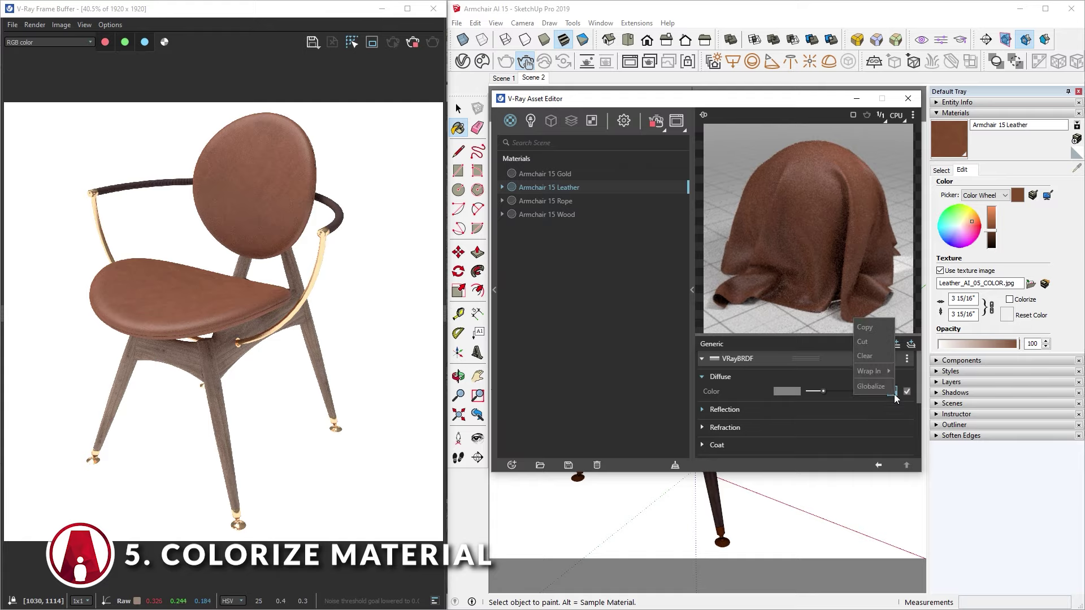
mouse_move(870, 372)
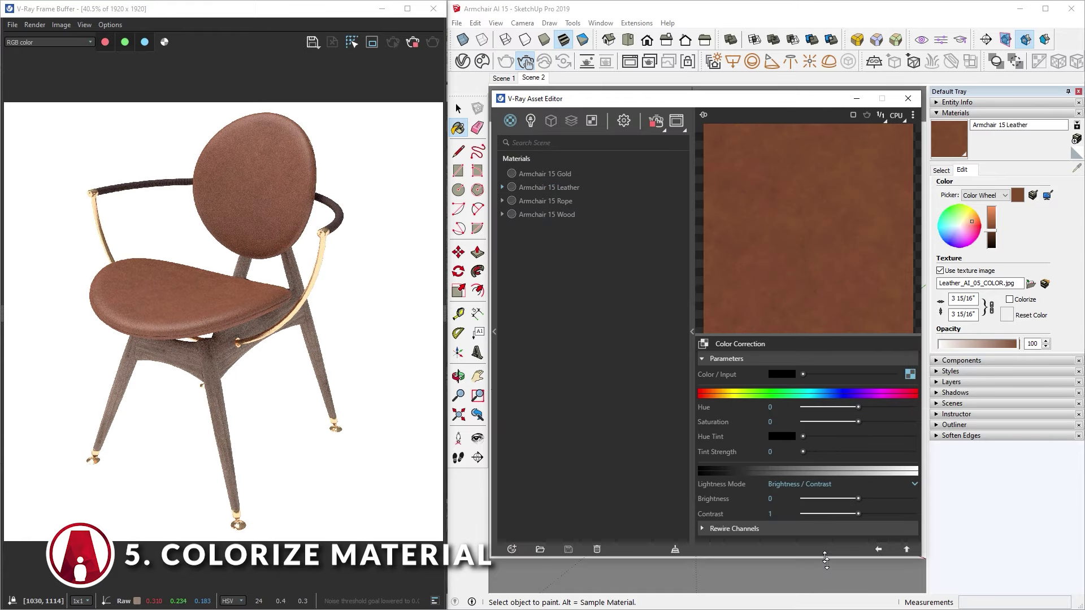
drag(859, 422, 803, 422)
drag(859, 499, 854, 500)
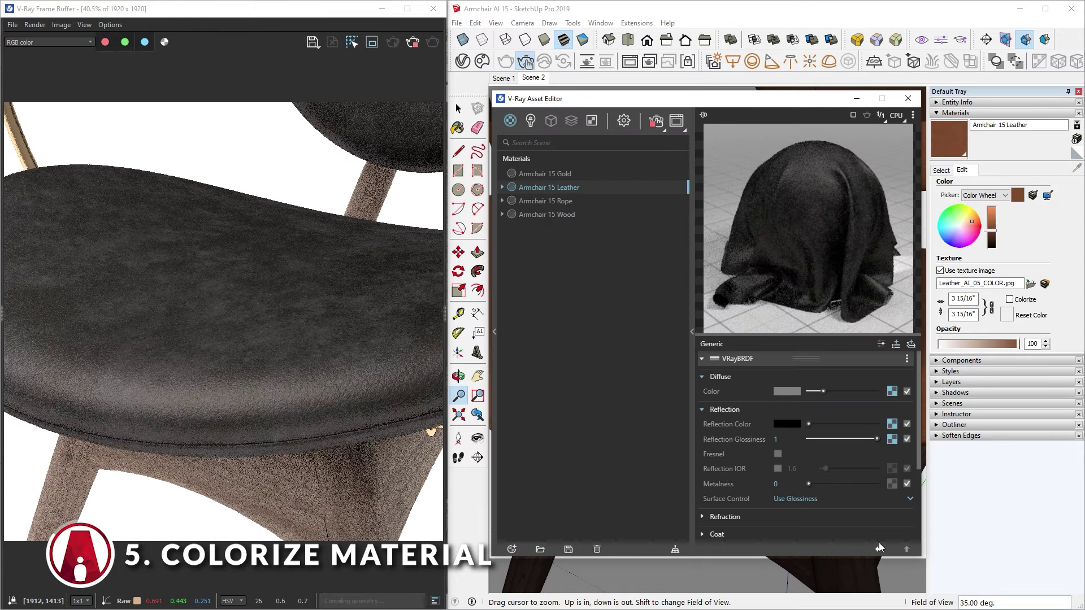
Step: Wrap the leather's Reflection Glossiness texture in a Color Correction and slightly raise its brightness
right_click(892, 439)
mouse_move(878, 498)
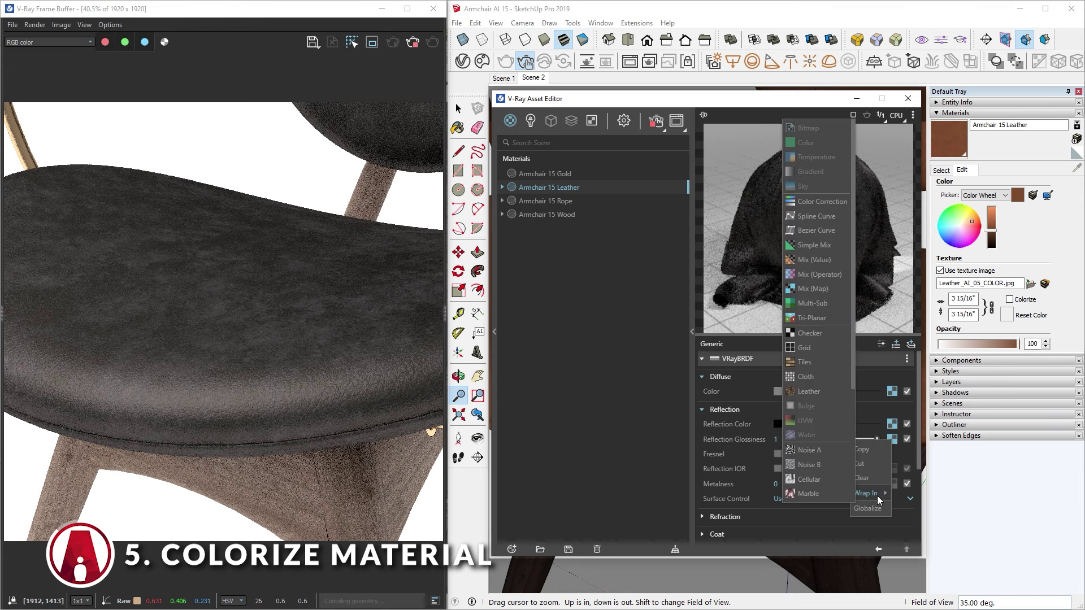
click(810, 205)
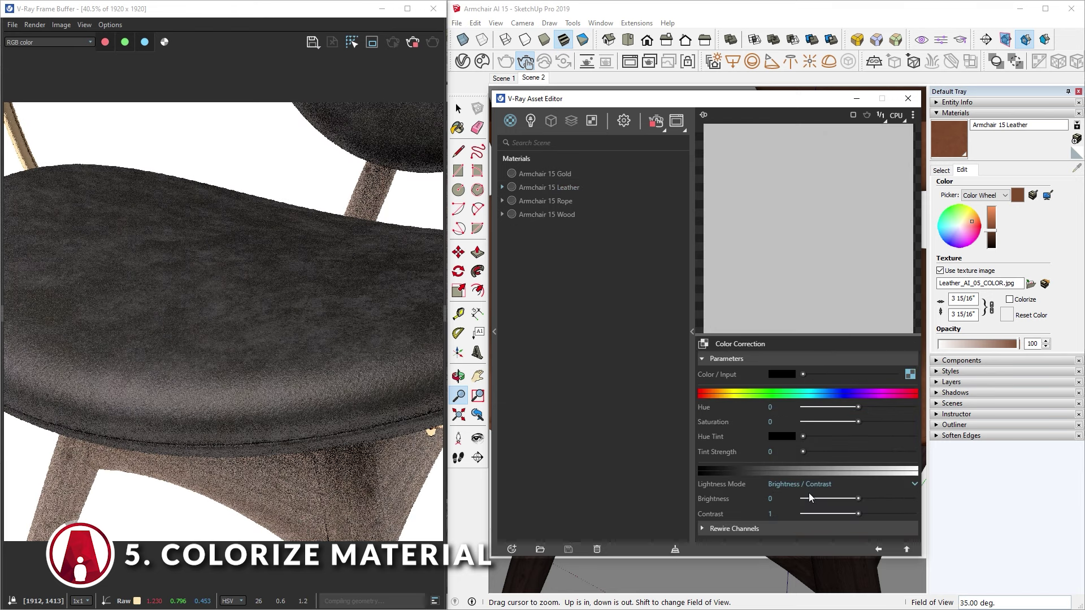
drag(857, 501, 874, 500)
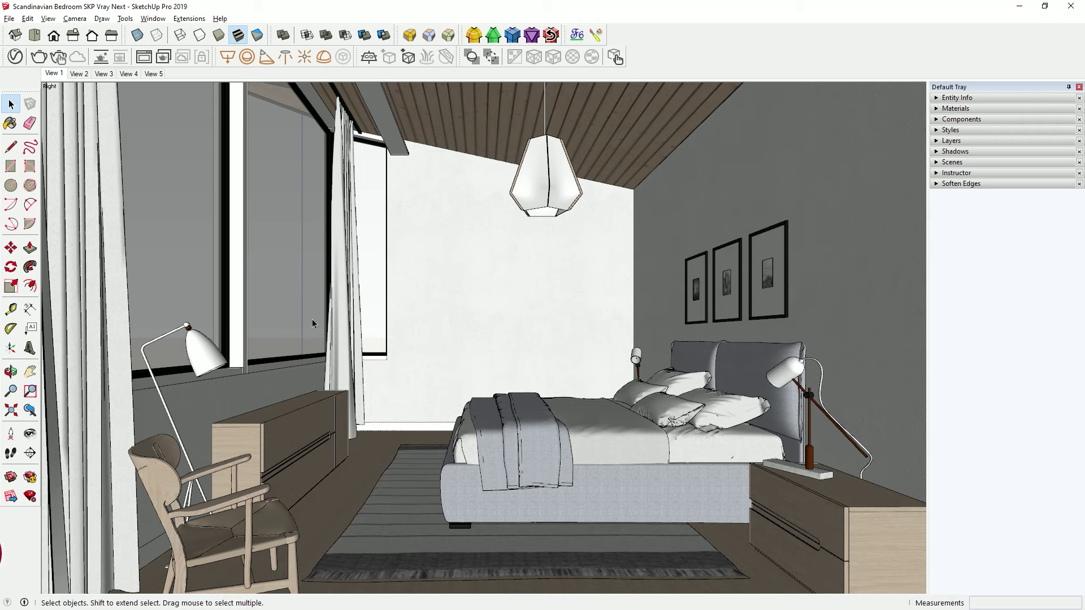
Step: Measure the width of one wood floor plank near the rug in View 4 with the Tape Measure
click(103, 74)
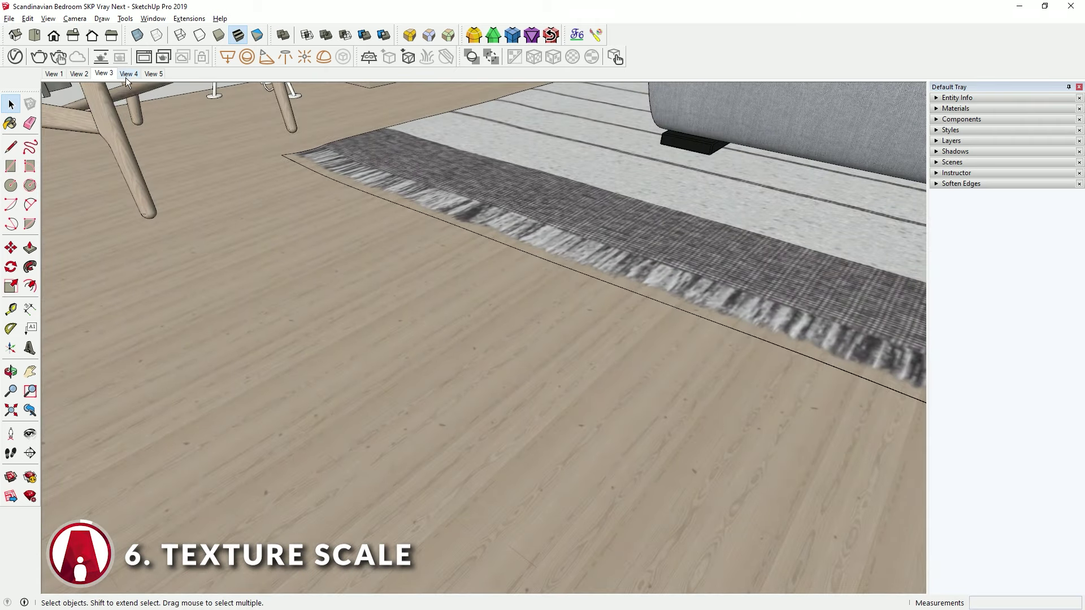
click(127, 77)
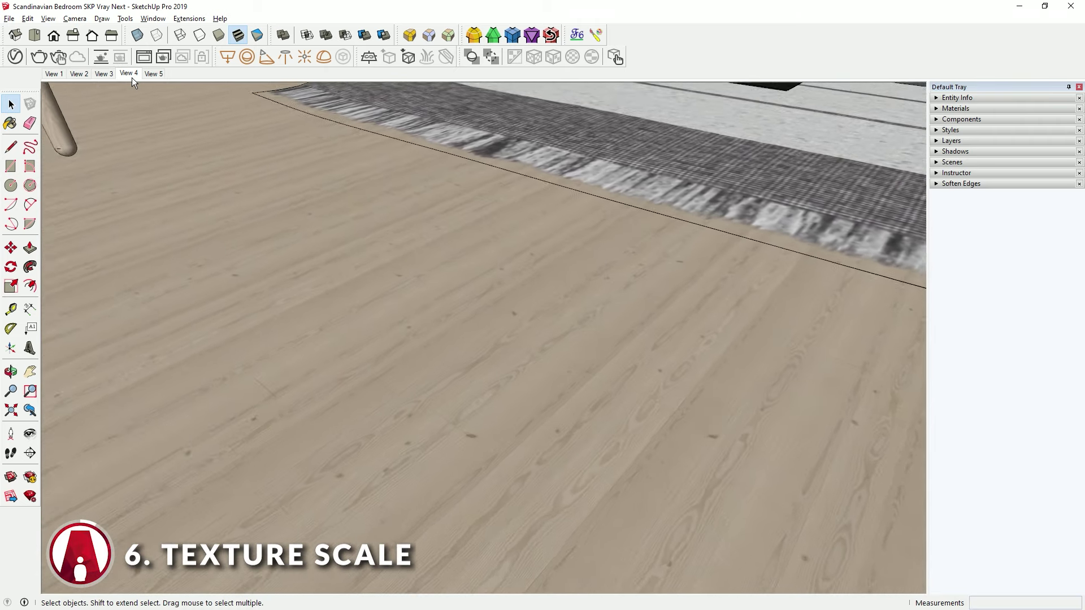
click(11, 309)
click(375, 328)
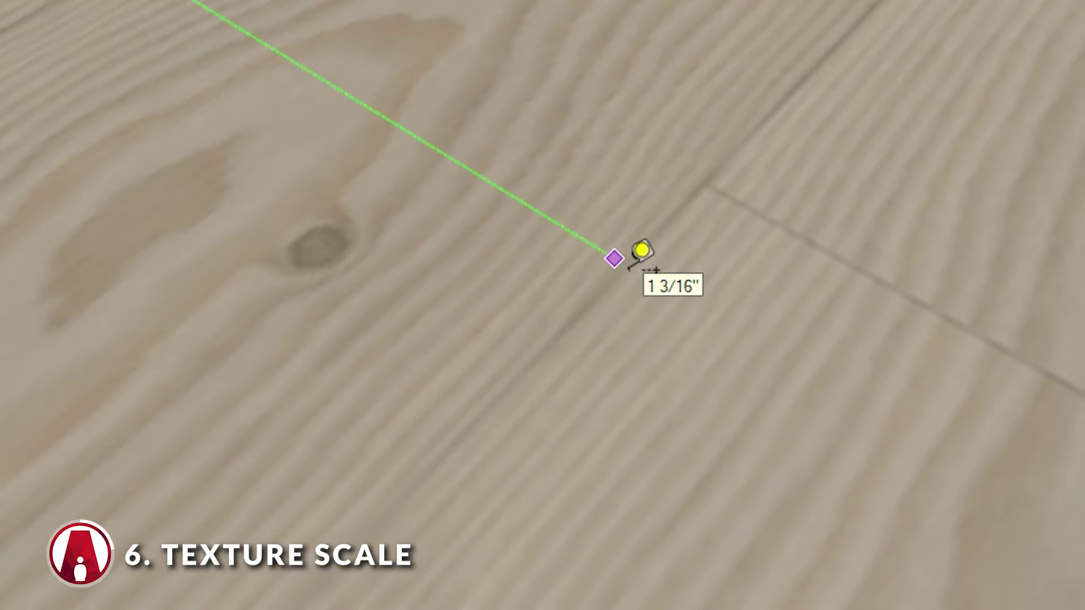
Step: Search Google for "wood plank flooring width" and read the range of typical plank widths
text(wood plank flooring w)
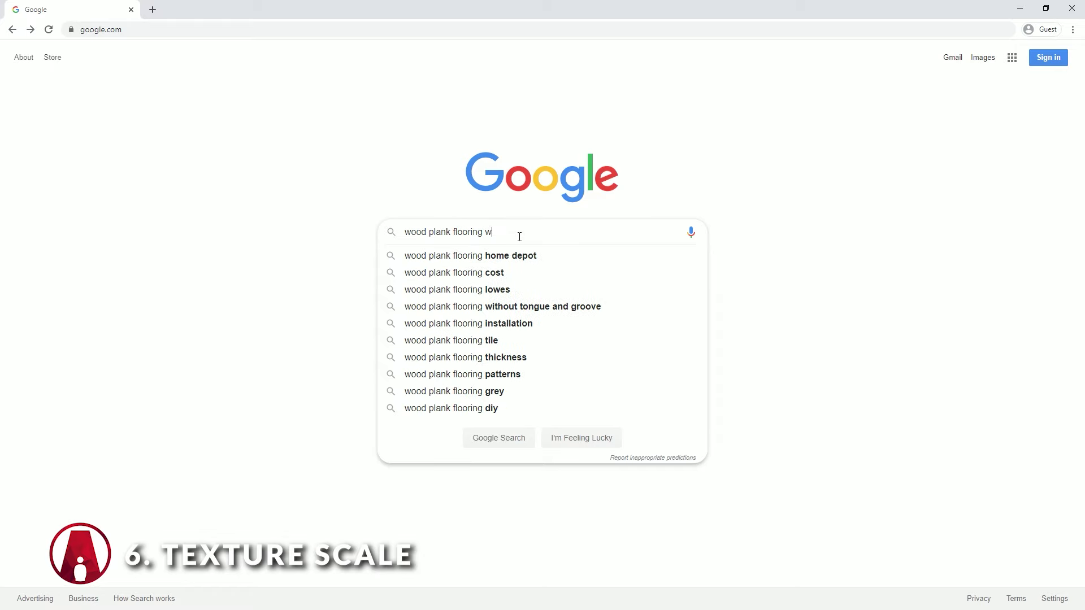
text(idth)
key(Return)
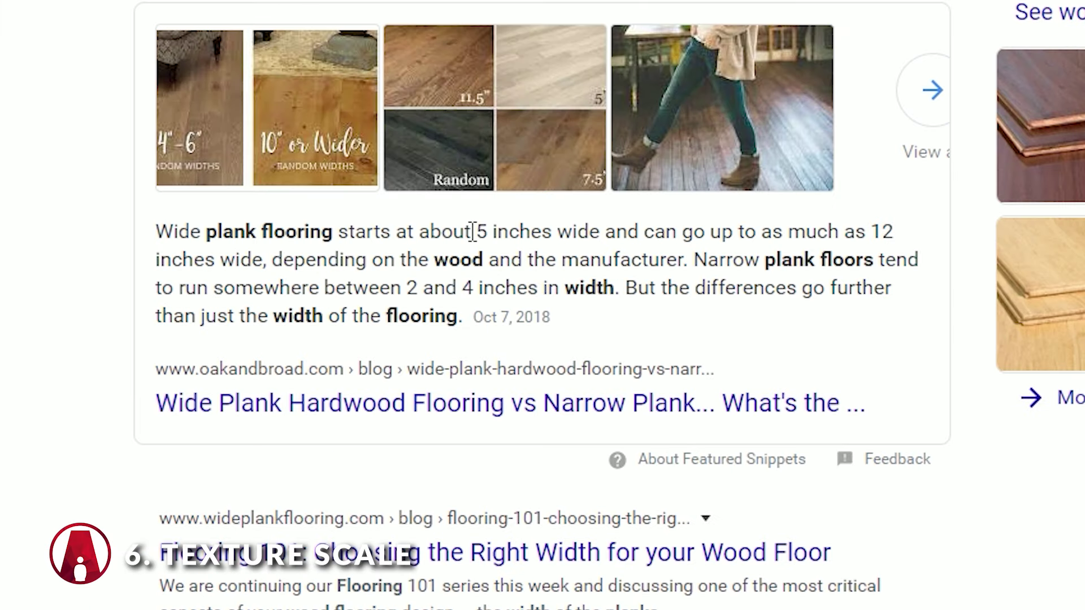
double_click(476, 232)
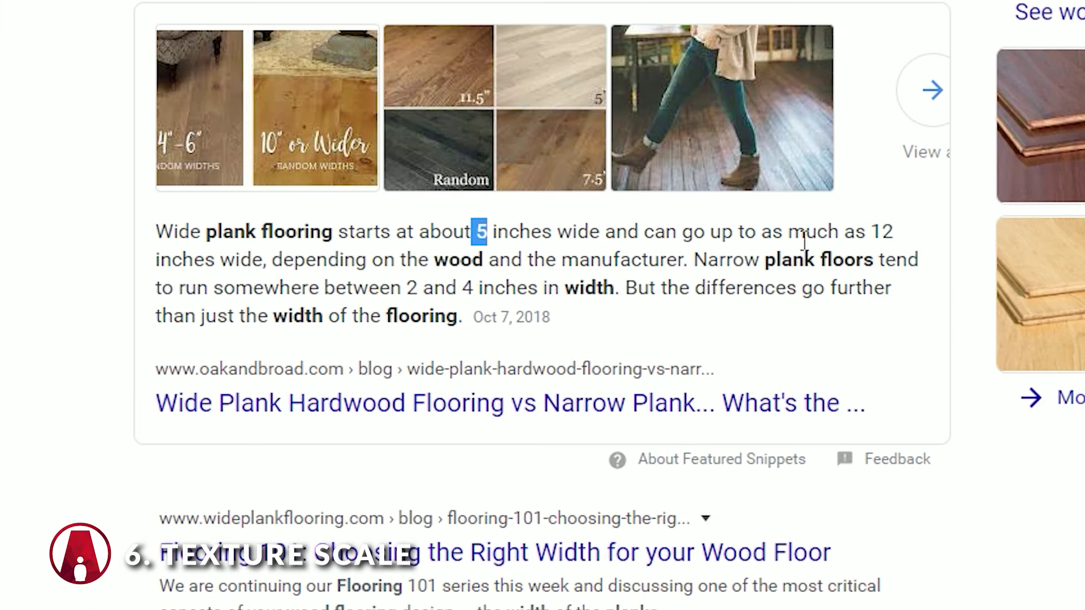
double_click(880, 232)
click(910, 235)
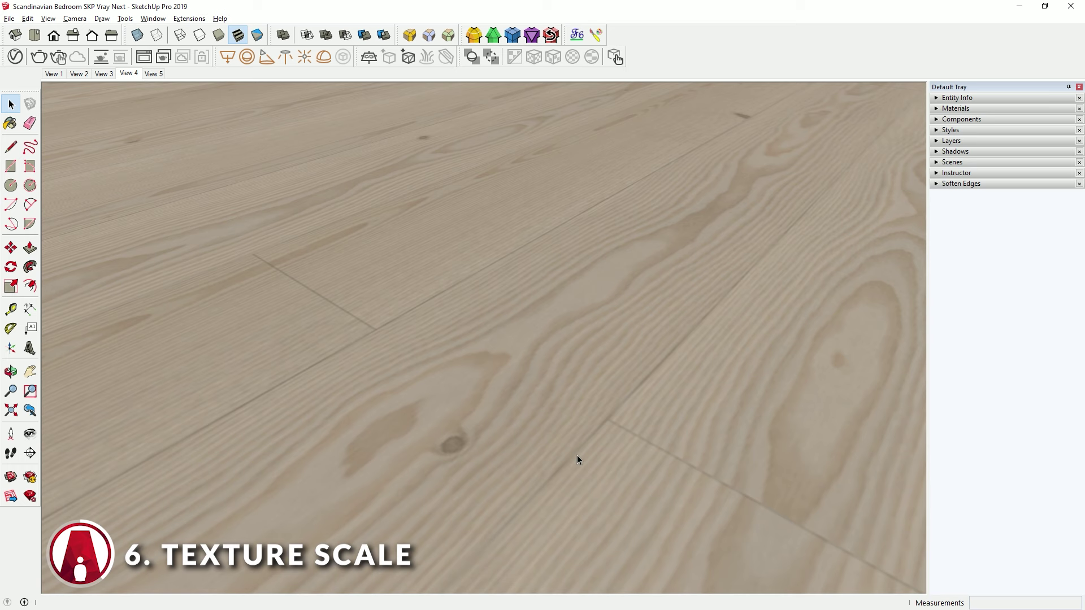
Step: Sample the Wood Flooring material from the floor and set its texture width to 6'
click(12, 124)
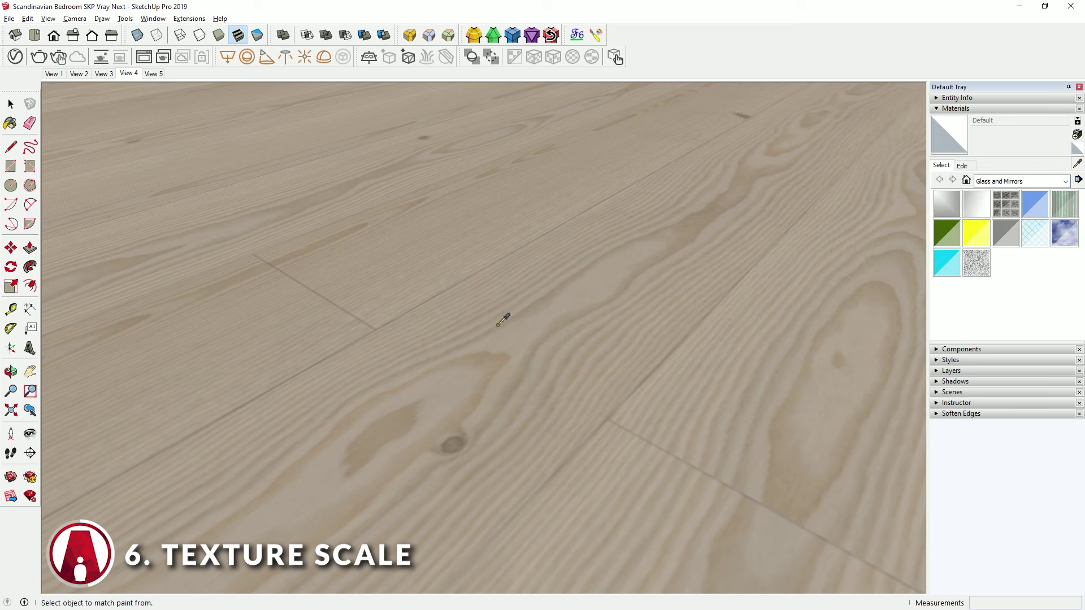
alt+click(502, 321)
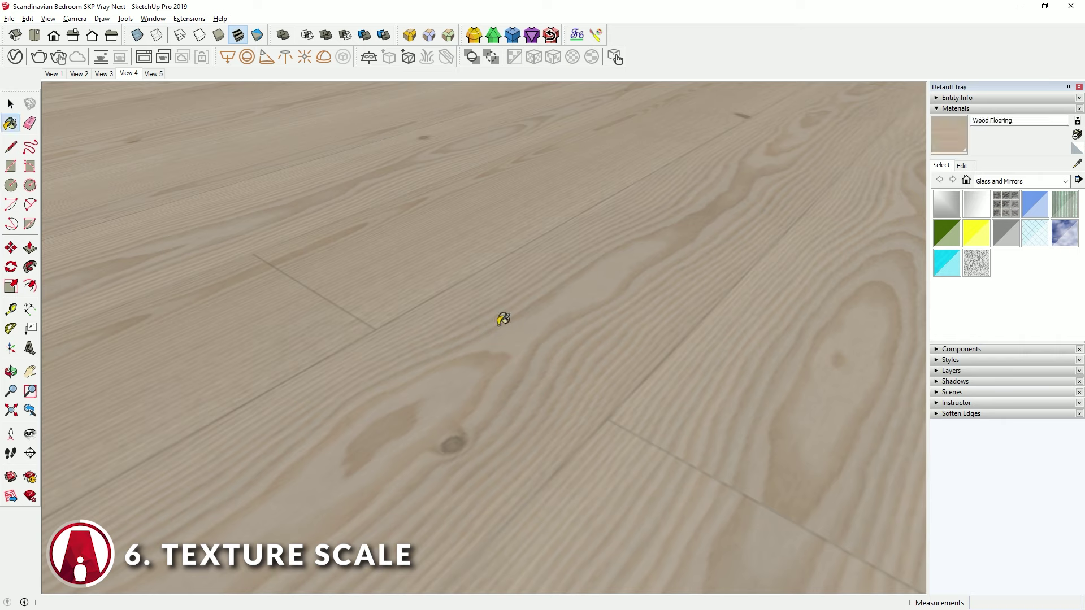
click(962, 166)
click(953, 295)
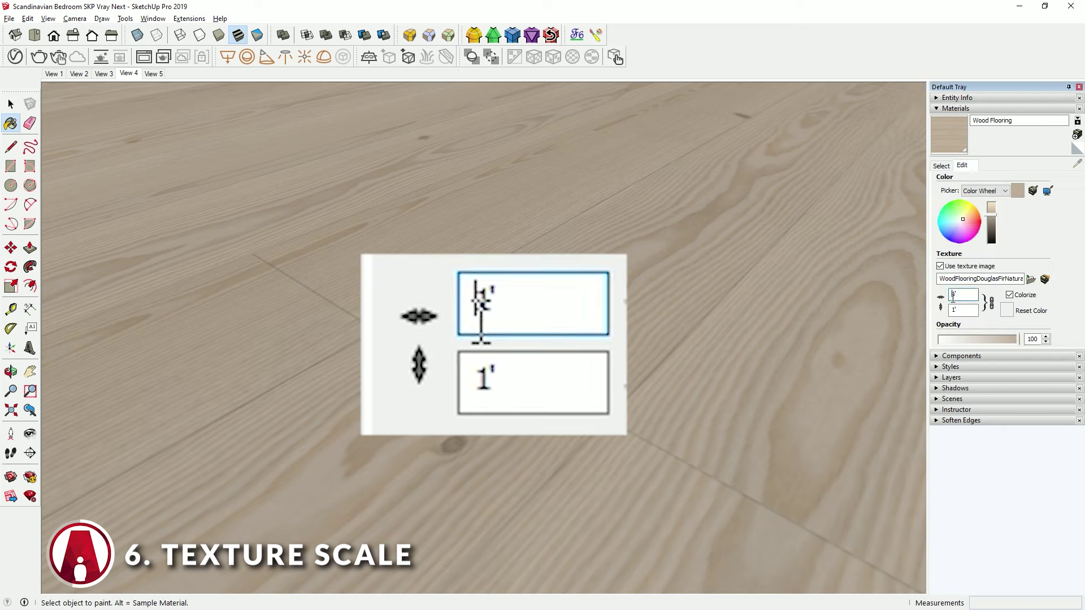
text(6)
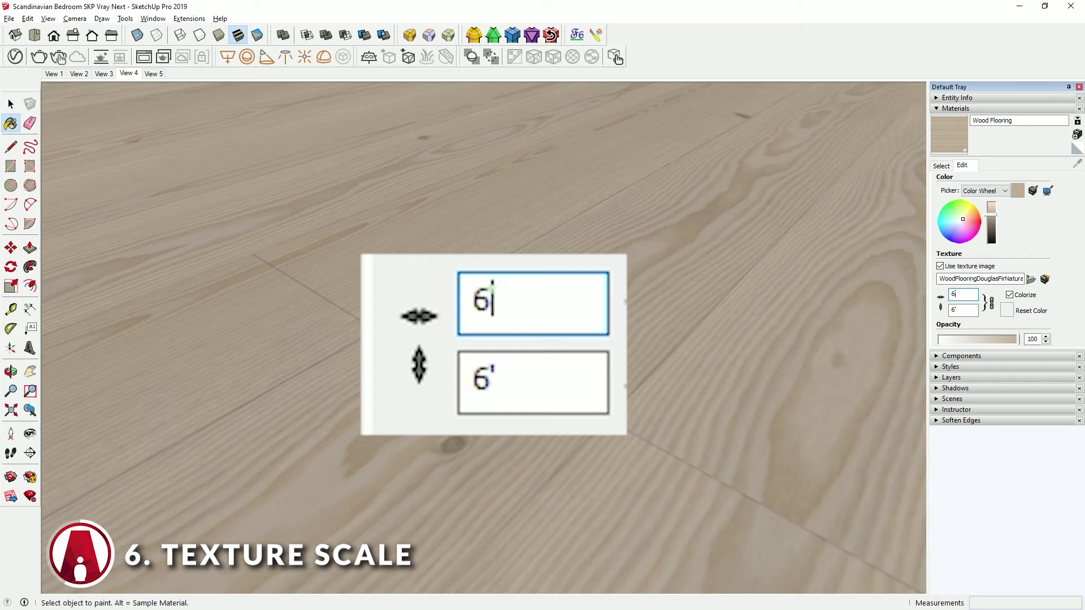
key(Return)
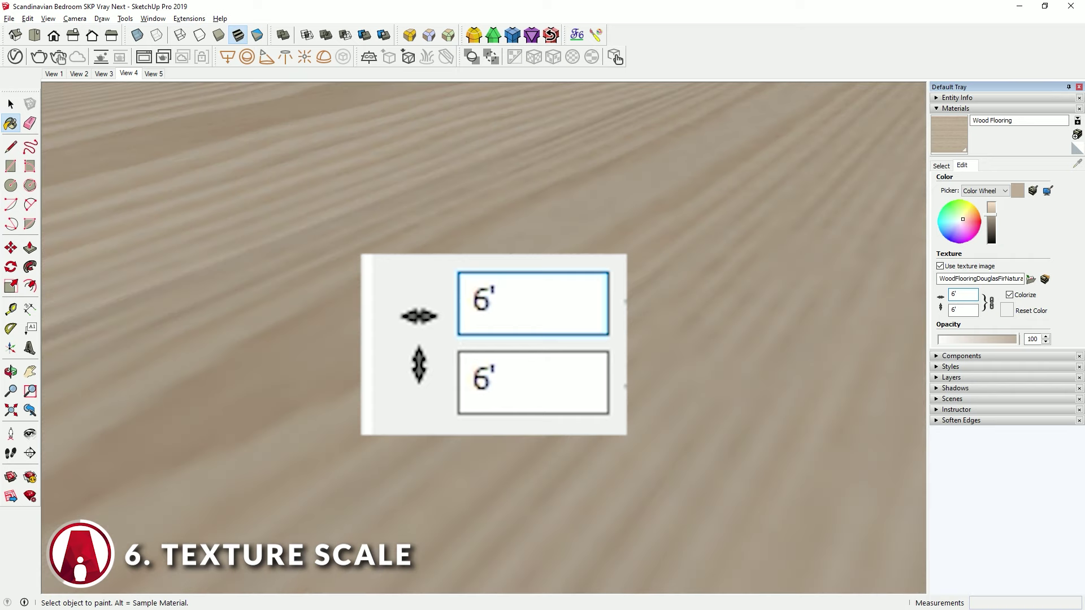
Step: Measure the width of a rescaled floor plank beside the rug in View 3
click(103, 74)
click(10, 311)
click(332, 422)
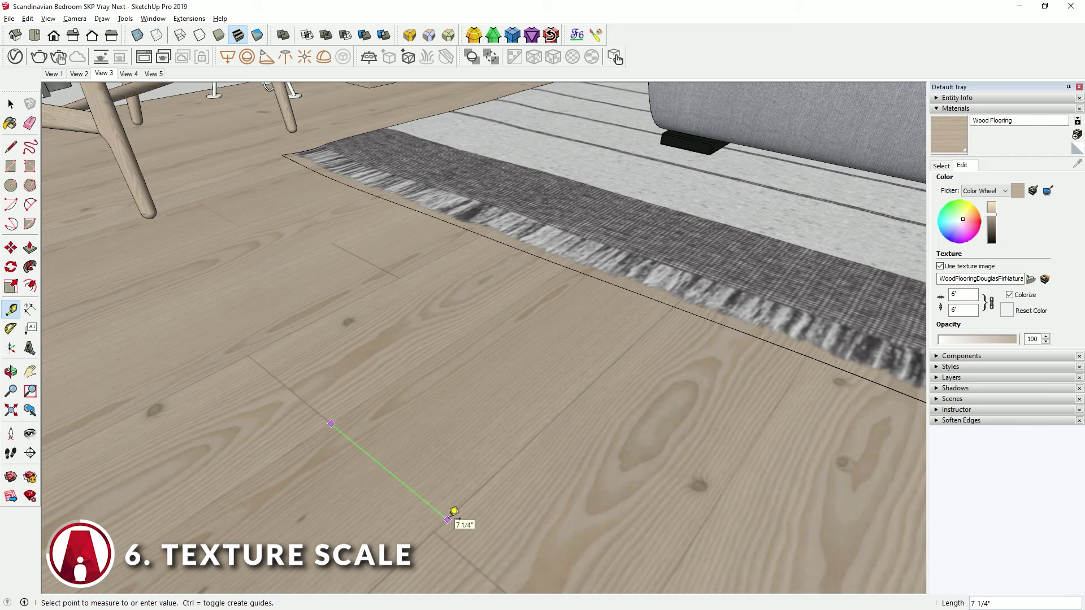
key(Escape)
key(space)
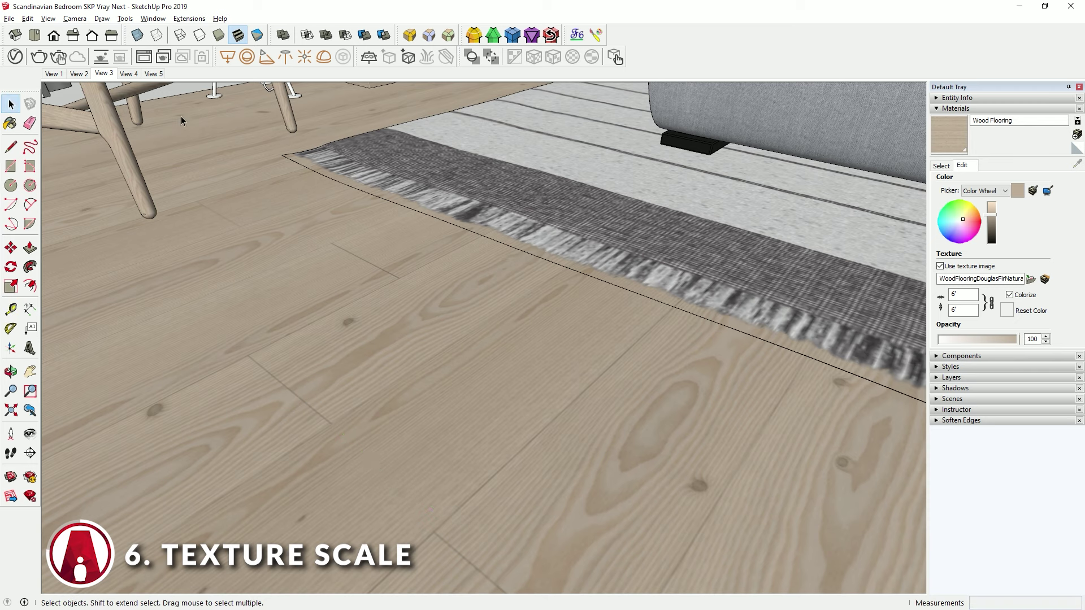
Step: Set the Wood Flooring texture width to 8 while viewing the whole bedroom floor in View 5
click(154, 73)
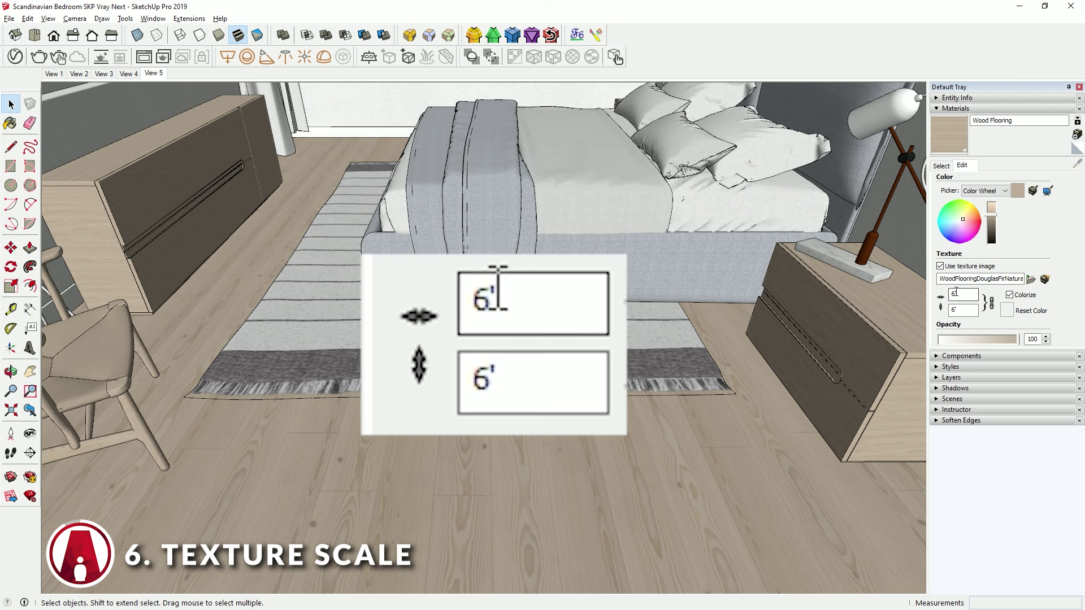
double_click(958, 294)
text(8)
key(Return)
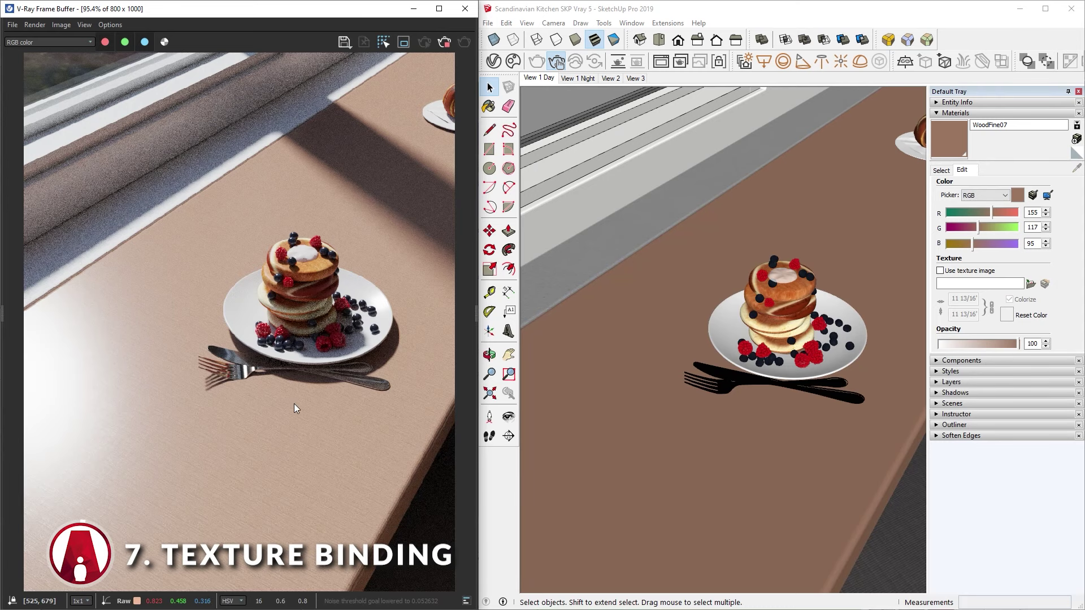
Step: Inspect the rendered countertop, open WoodFine07's Binding settings in the V-Ray Asset Editor and set Texture Mode to Texture Helper
scroll(297, 409, up, 2)
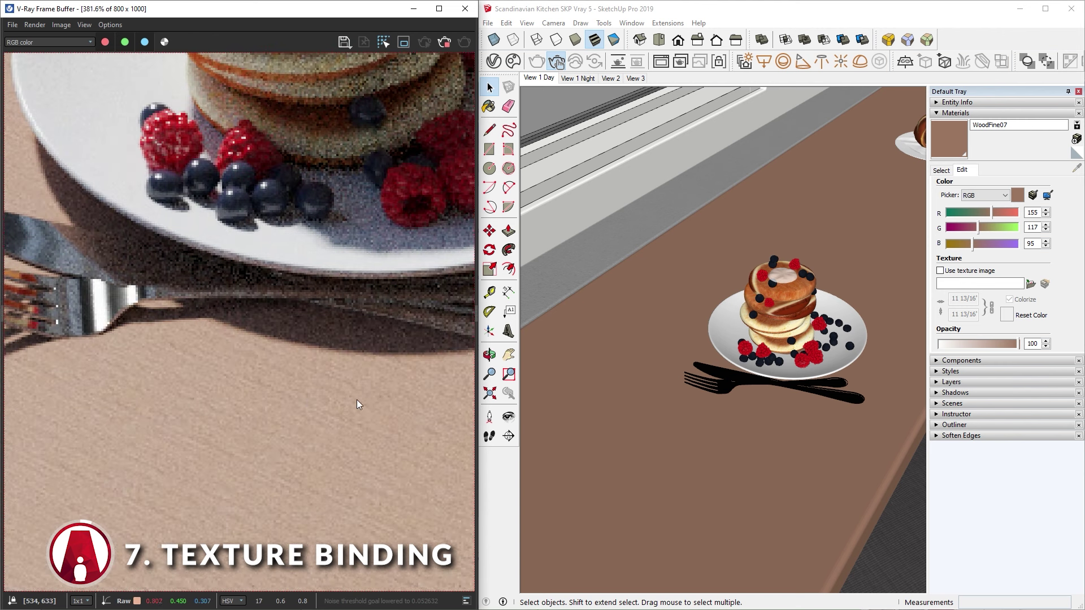
scroll(320, 418, down, 2)
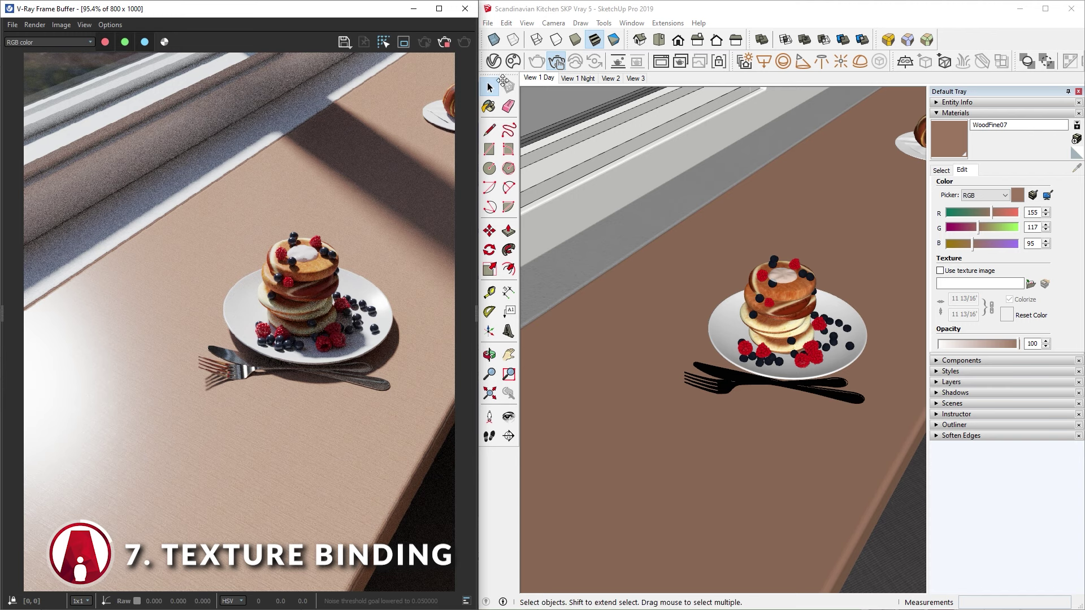
click(537, 61)
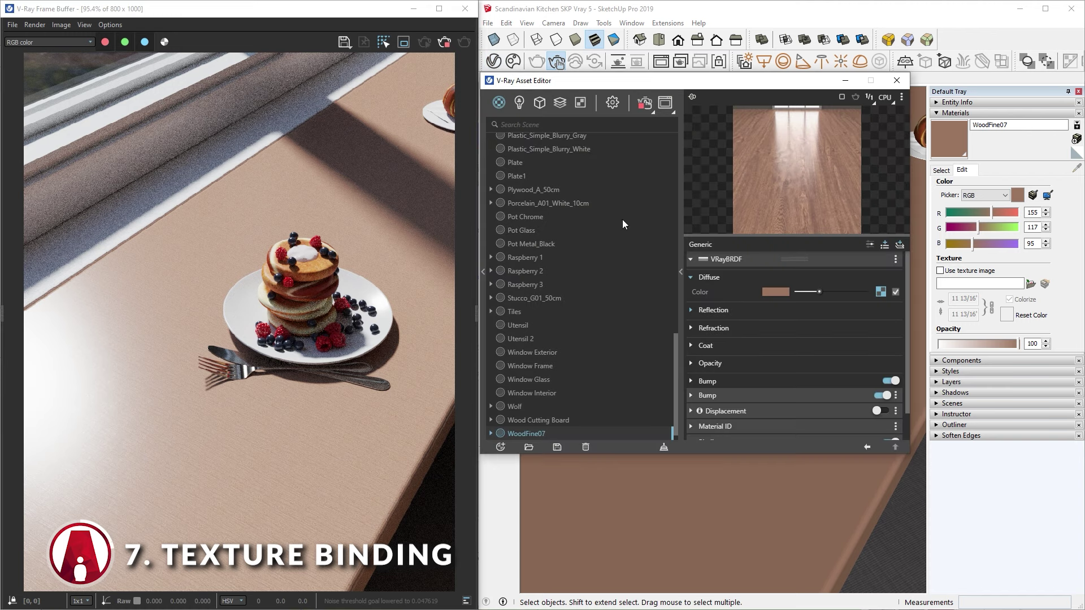
scroll(763, 355, down, 1)
click(710, 412)
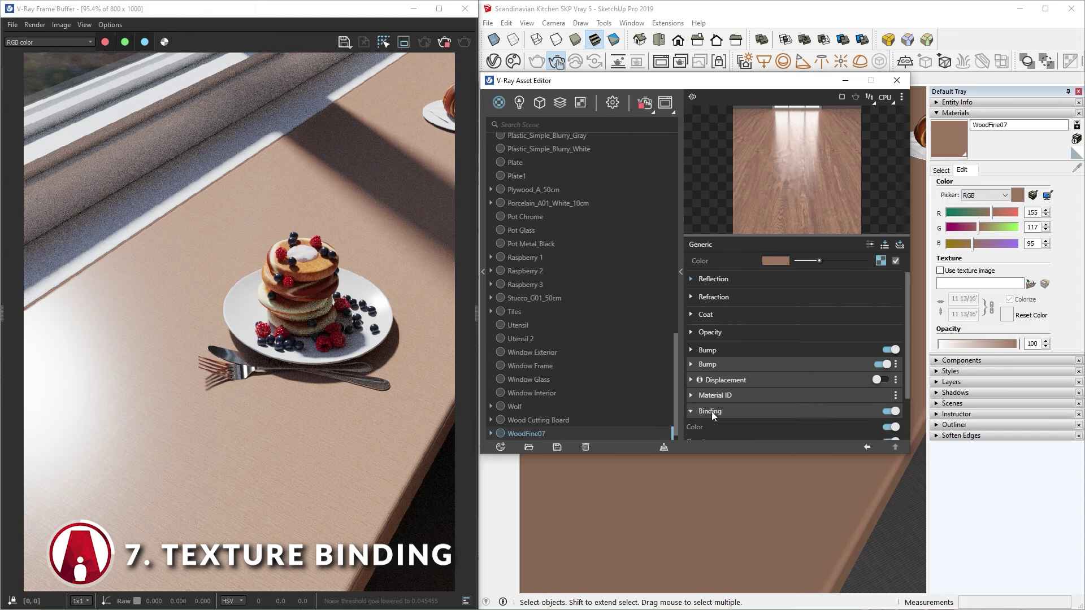
scroll(713, 417, down, 2)
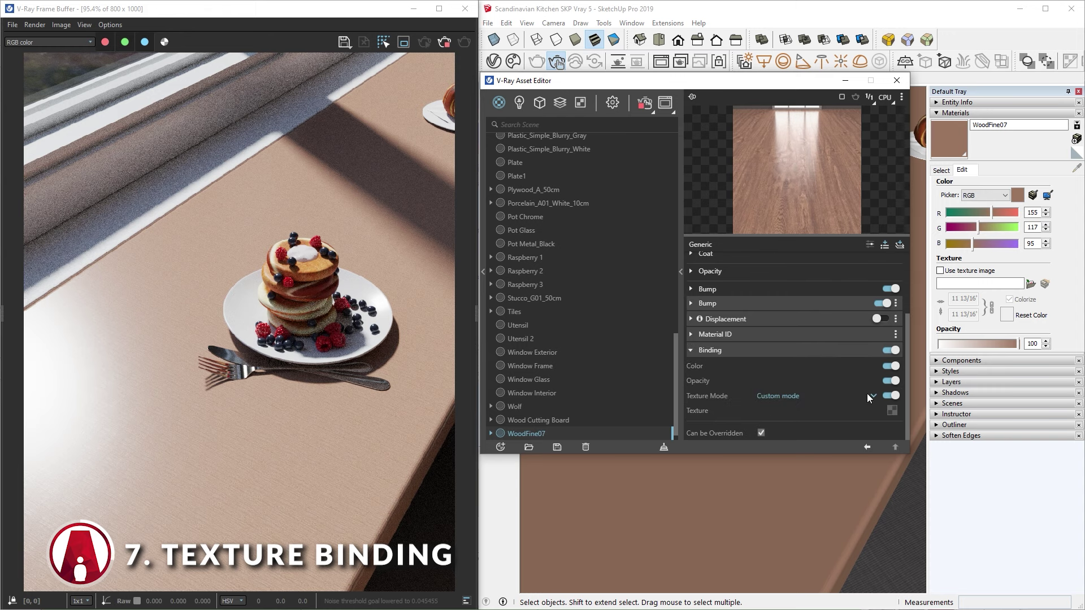
click(836, 397)
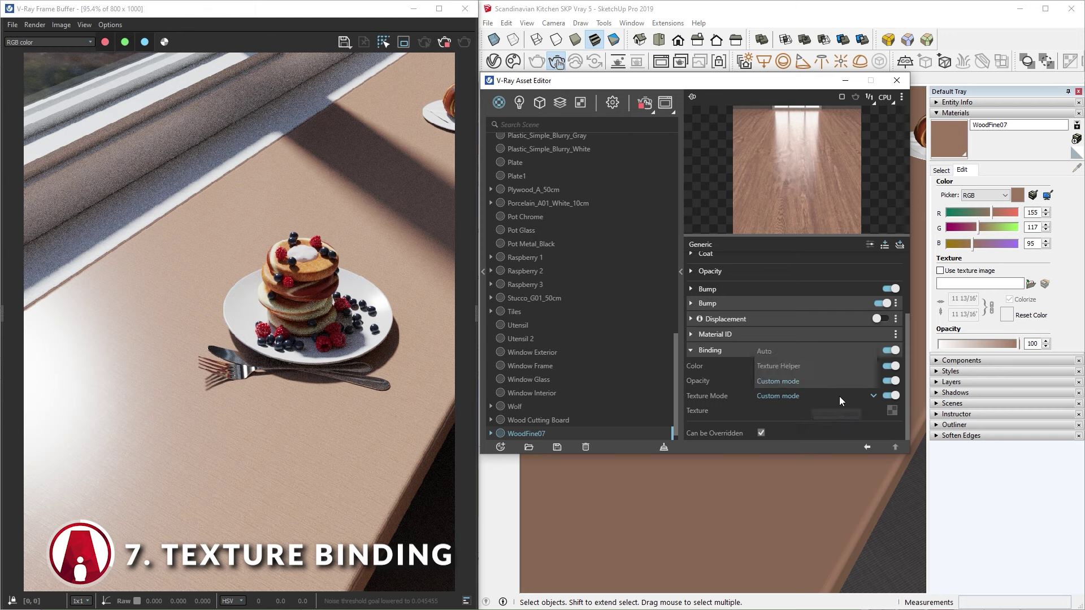
click(805, 370)
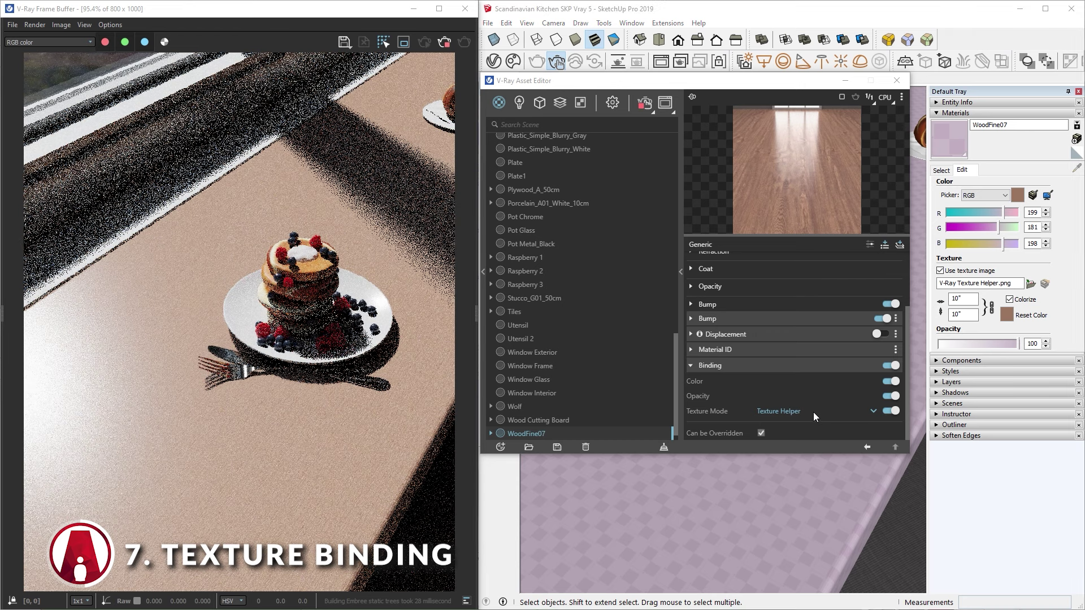
Step: Set WoodFine07's binding Texture Mode to Auto for comparison, and finally to Custom mode with a bitmap as its texture
click(812, 412)
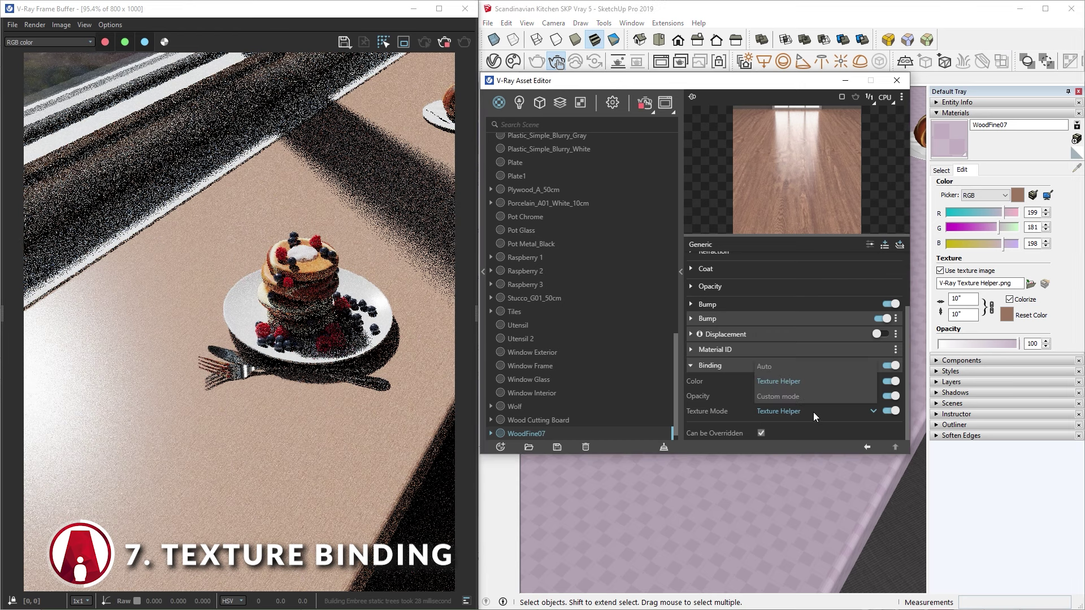
click(826, 369)
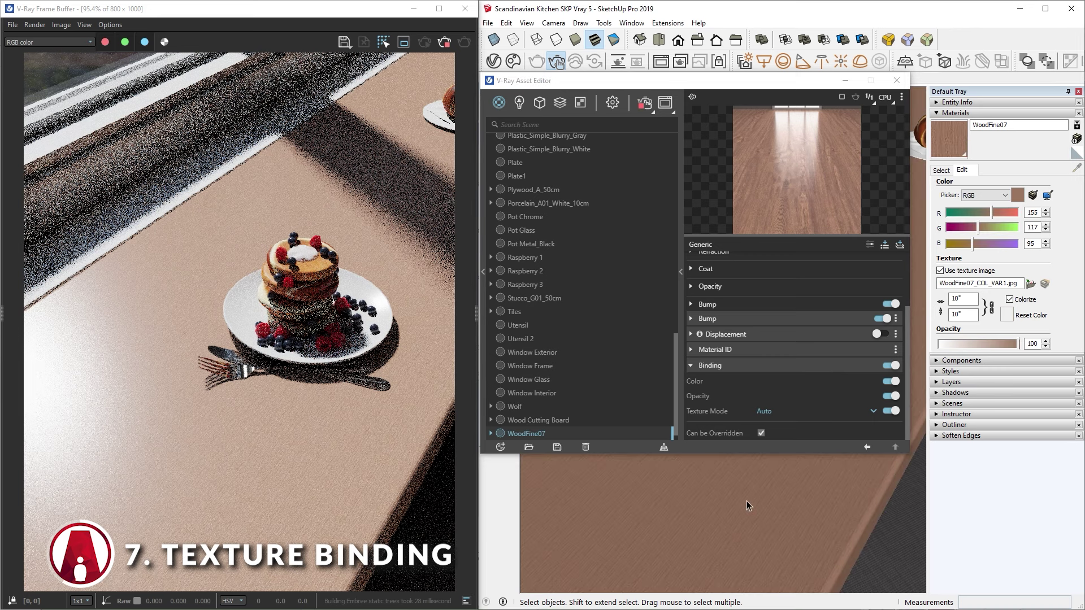
click(814, 411)
click(812, 406)
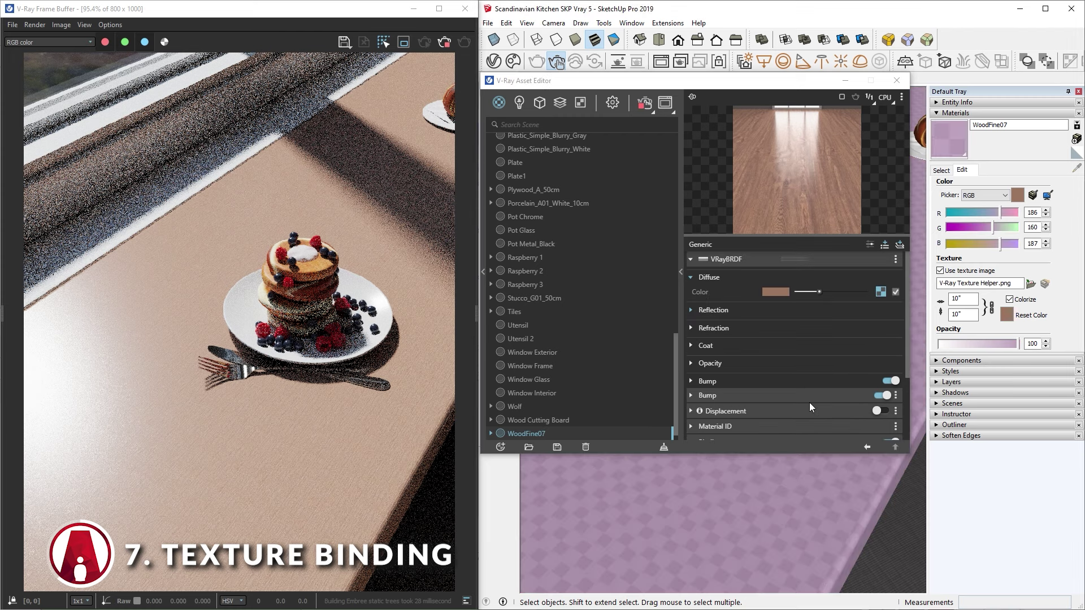
scroll(860, 309, down, 3)
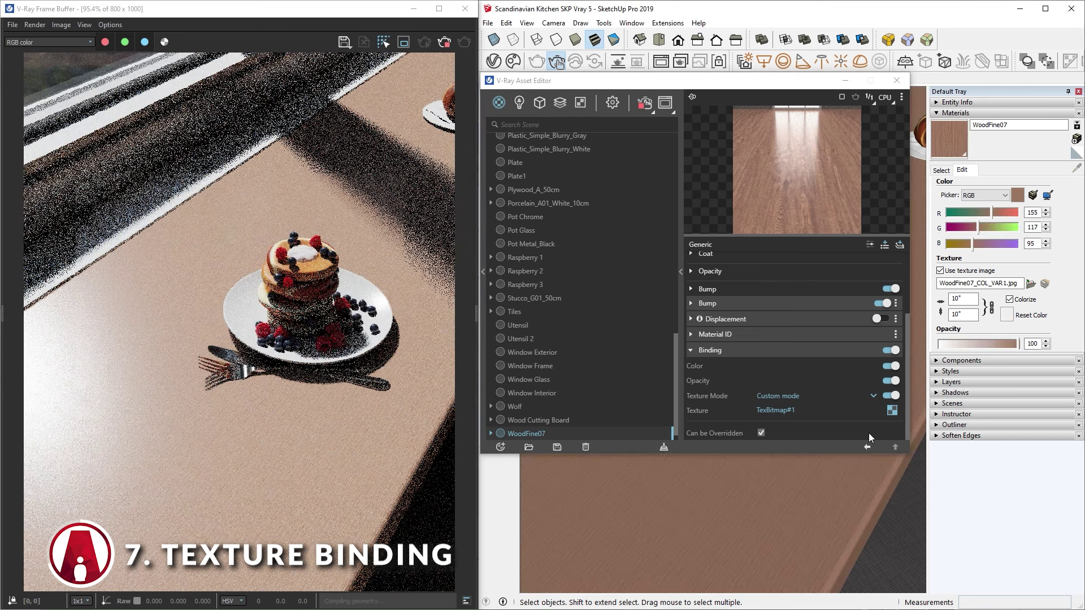
Step: Set the WoodFine07 texture width to 30 and minimize the V-Ray Asset Editor
text(30)
key(Return)
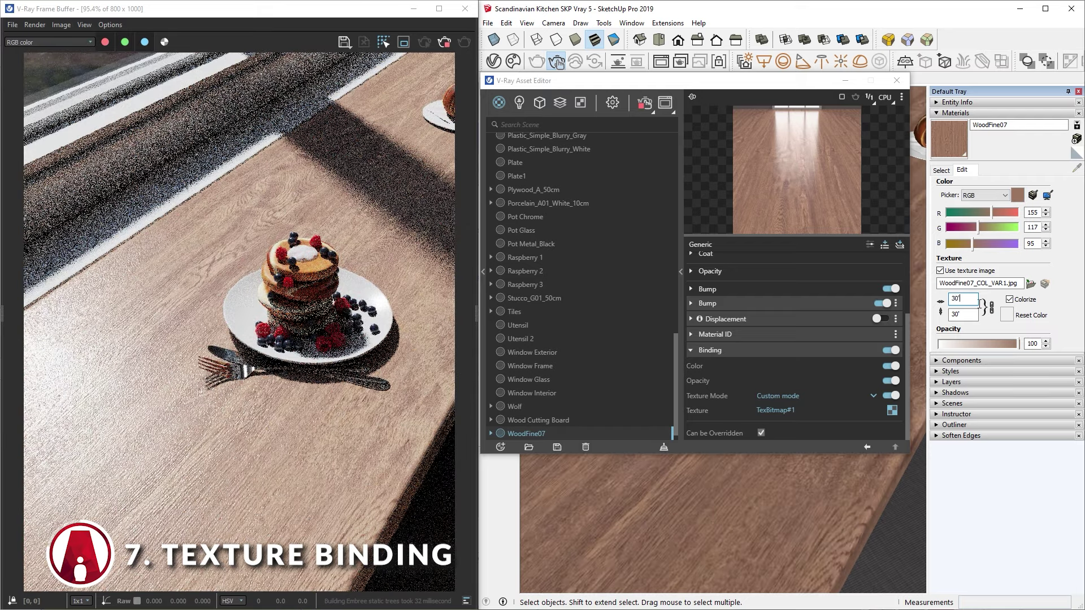
click(845, 80)
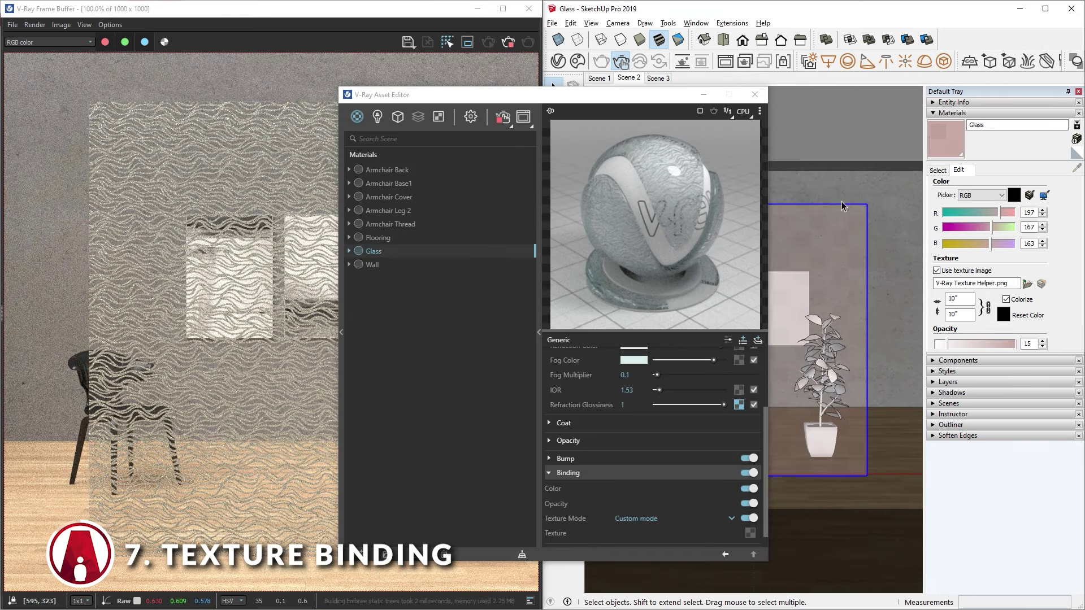
Step: Copy the Glass material's Refraction Glossiness texture and paste it into the Texture slot of its Custom mode binding
right_click(742, 406)
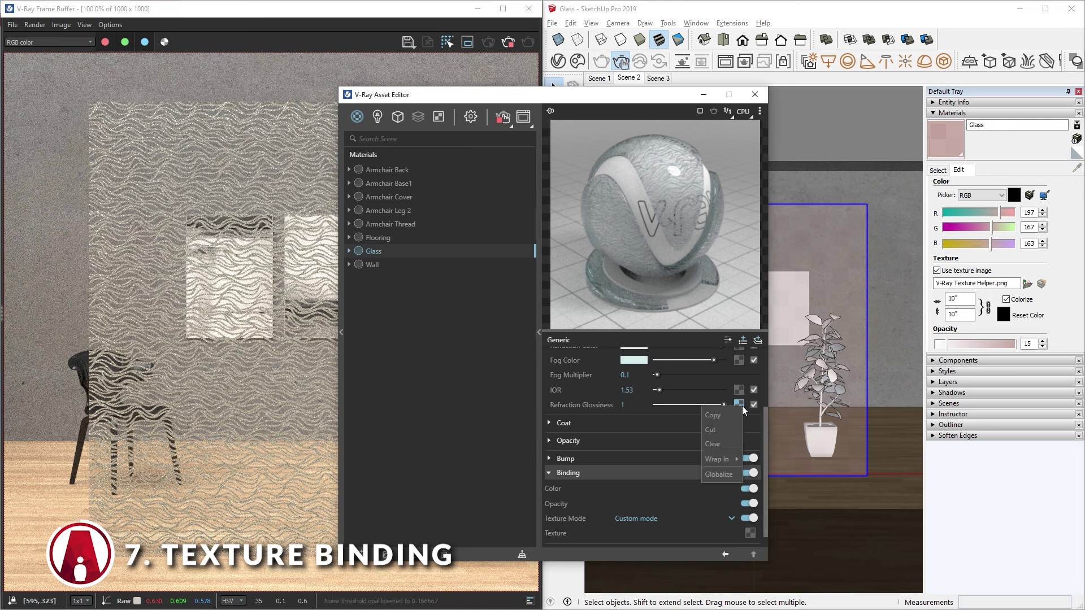
click(728, 418)
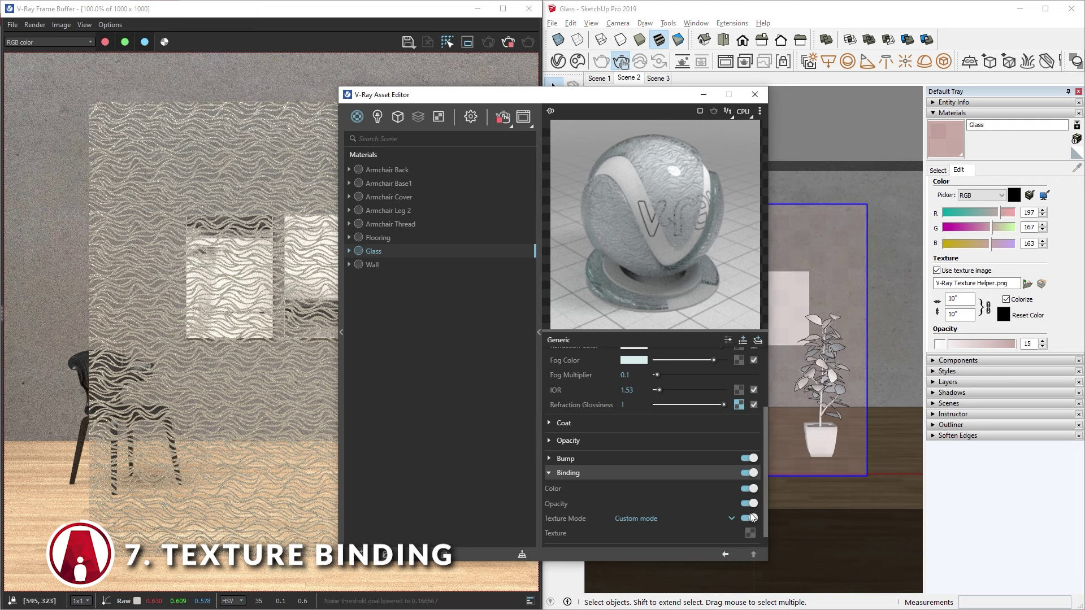
right_click(750, 535)
click(740, 529)
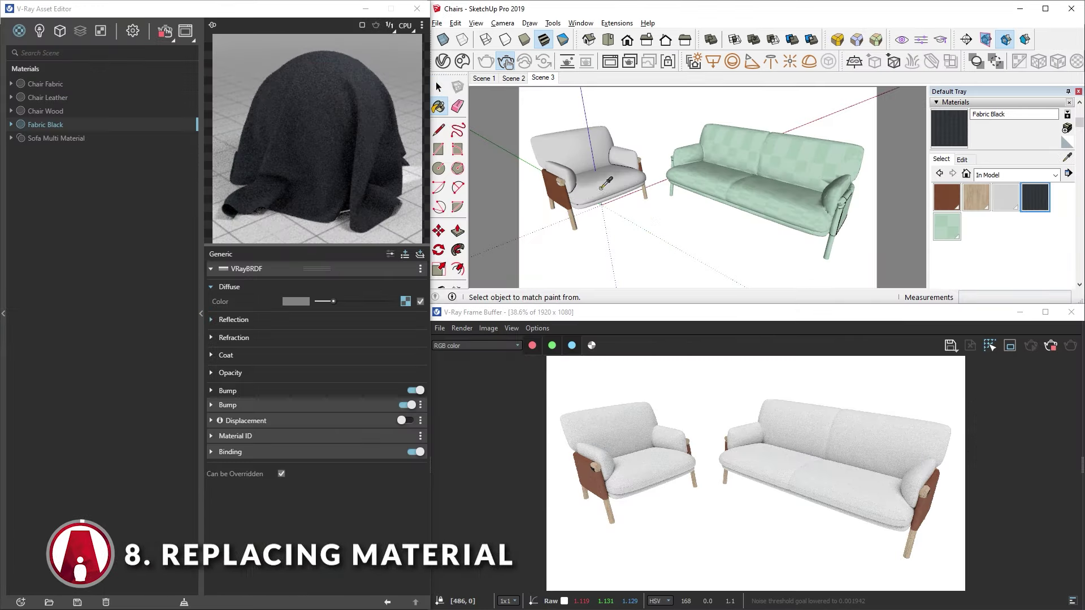
Step: Sample the armchair's seat fabric to find its material and examine the sub-materials of Sofa Multi Material
alt+click(598, 198)
key(space)
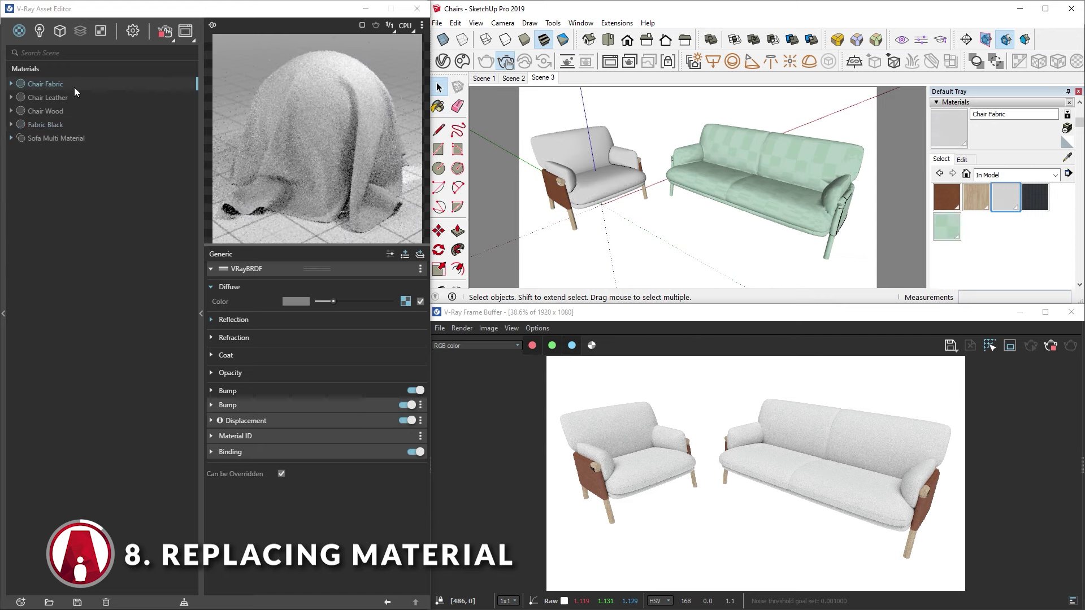
click(60, 137)
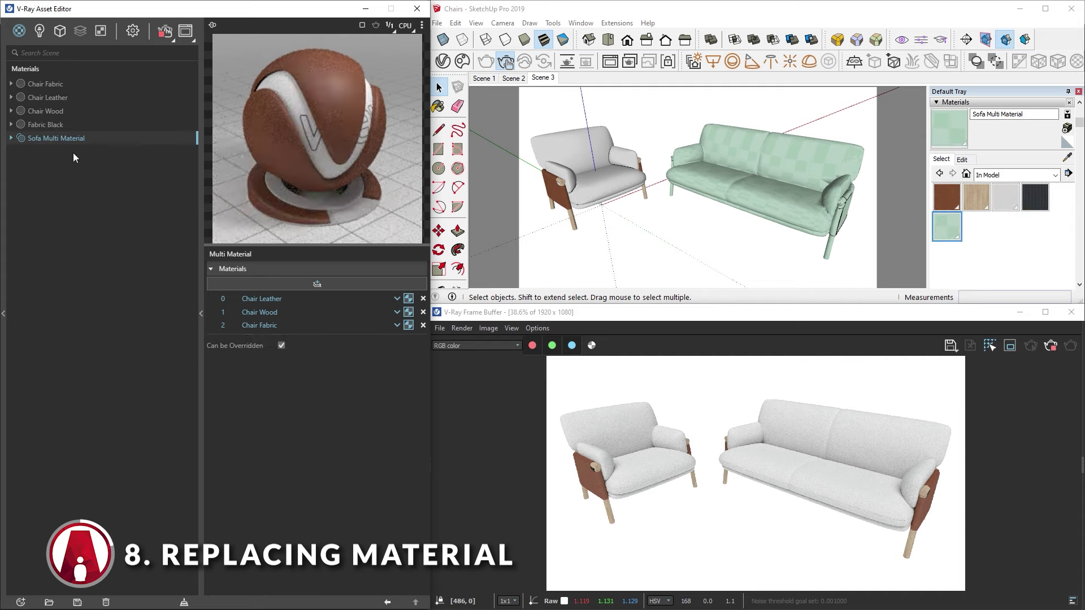
Step: Set Fabric Black as the replacement material and use Replace In Scene on Chair Fabric
click(62, 124)
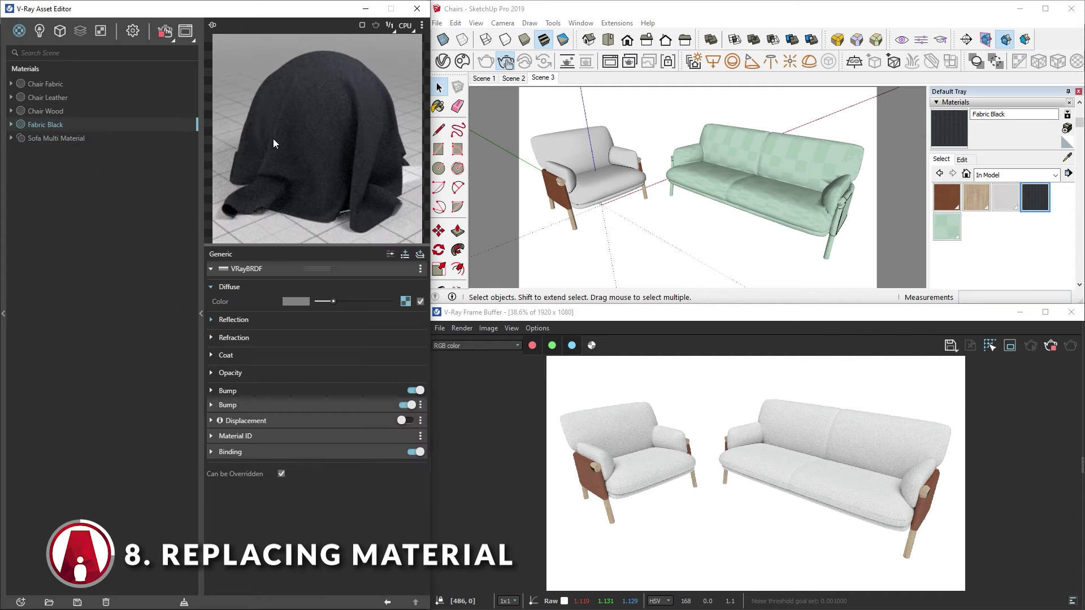
right_click(54, 124)
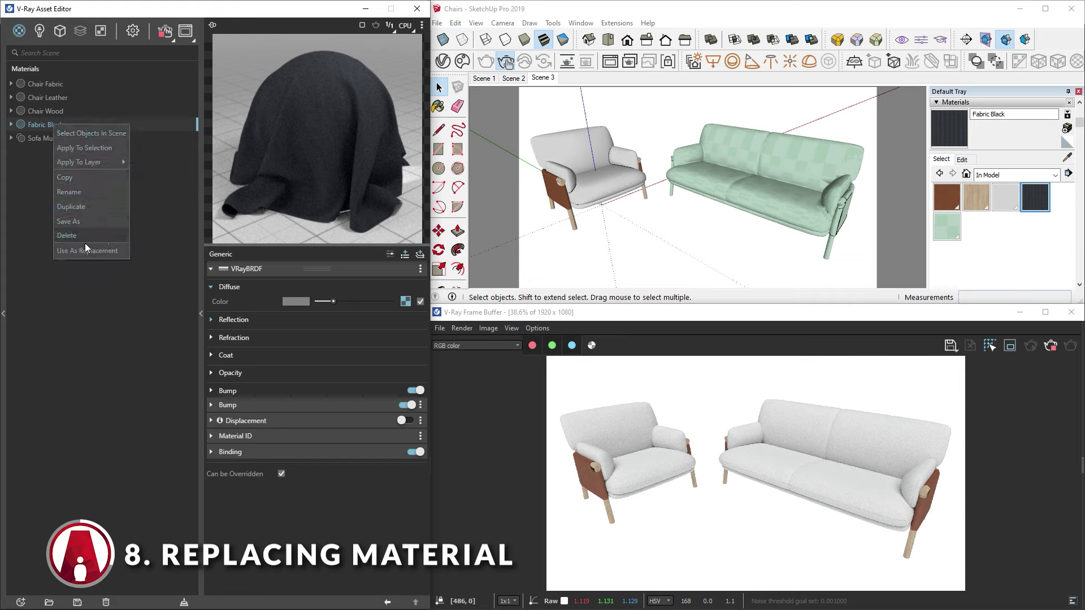
click(99, 250)
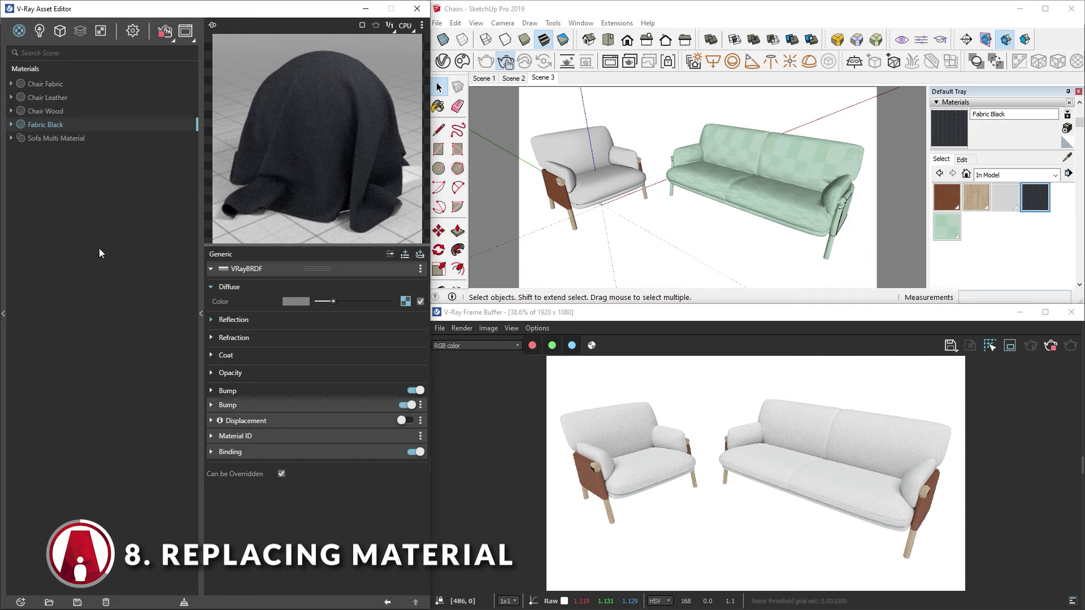
click(76, 83)
right_click(71, 82)
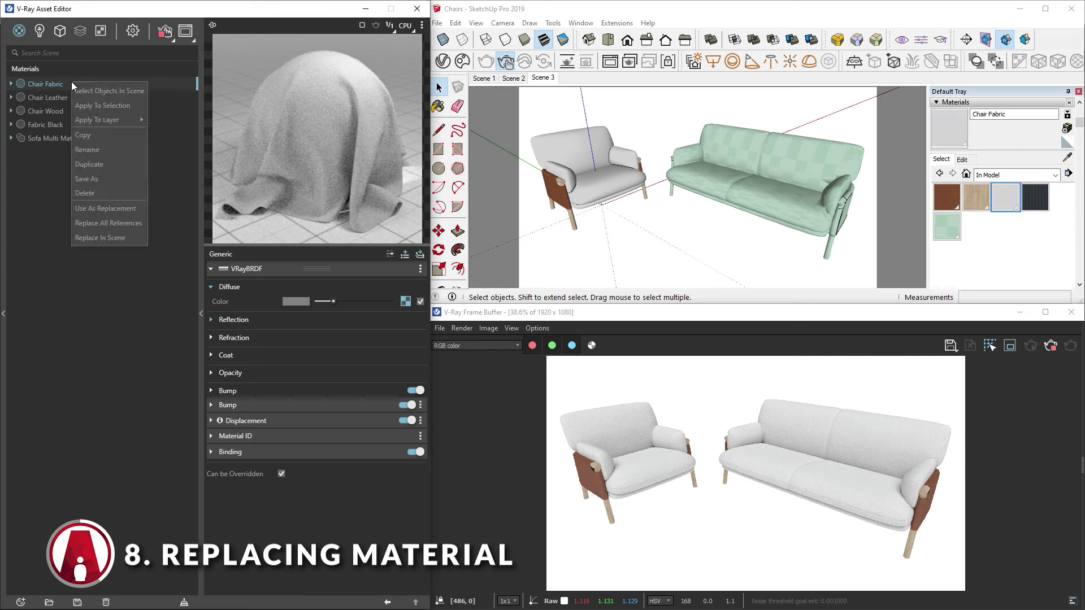
click(120, 240)
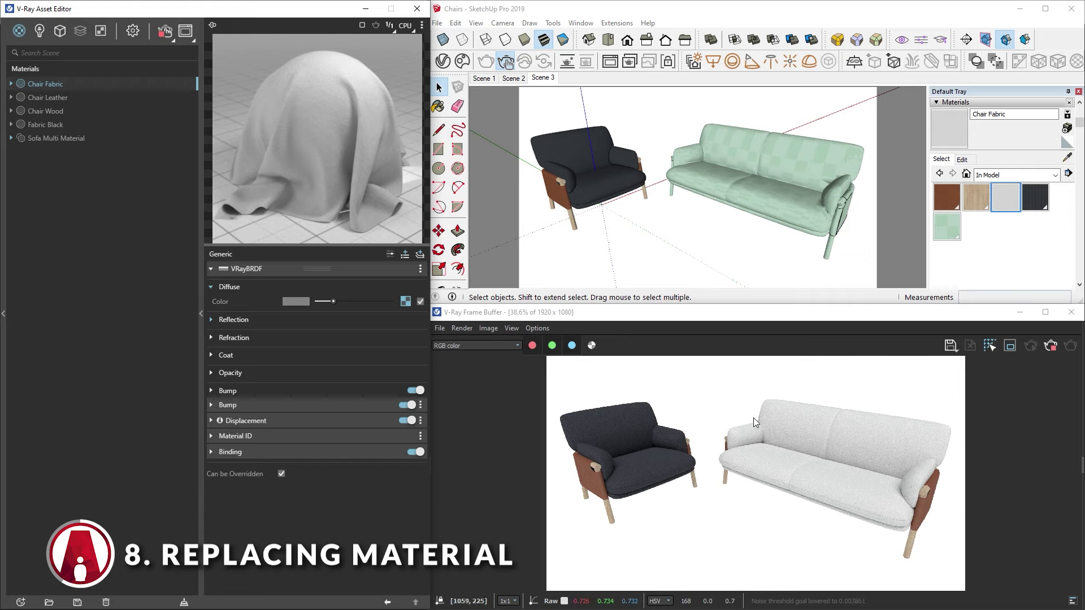
Step: Replace all references of Chair Fabric with Fabric Black, covering its use inside Sofa Multi Material, and reopen that multi material
click(63, 137)
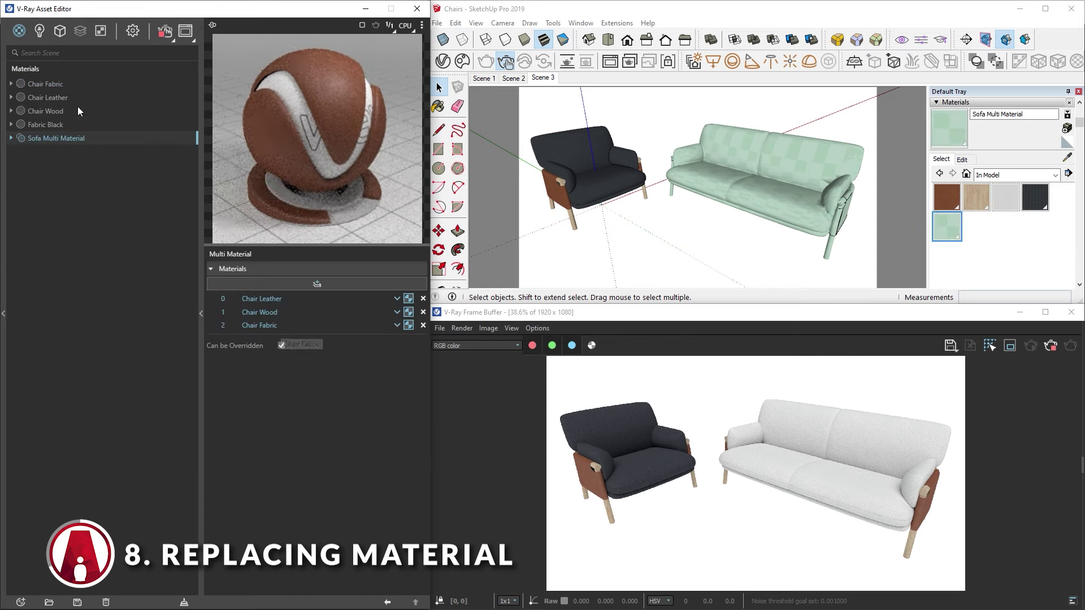
click(72, 82)
right_click(72, 83)
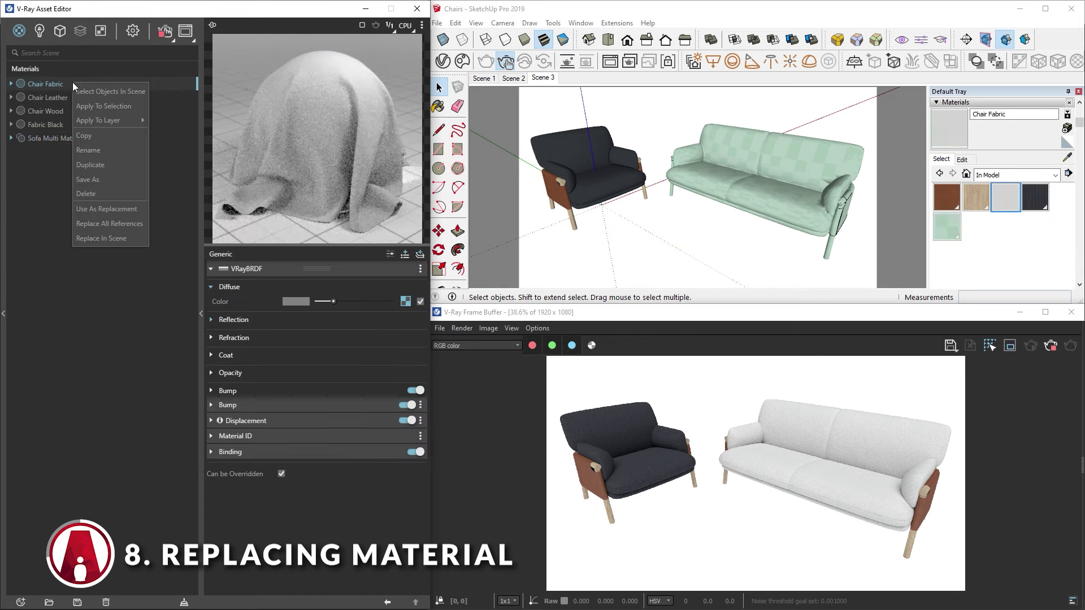
click(122, 225)
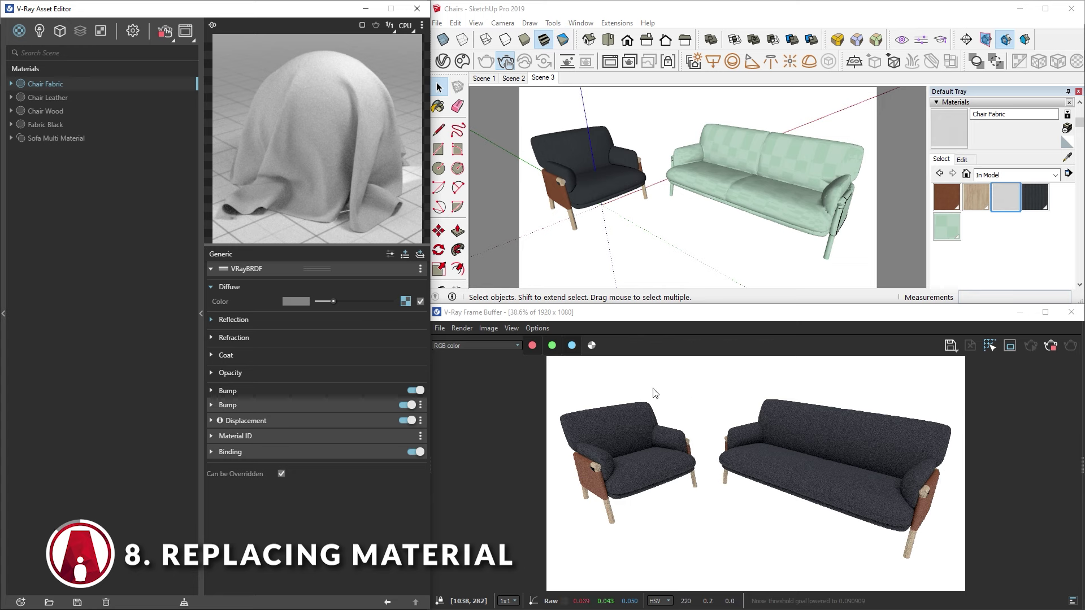
click(96, 137)
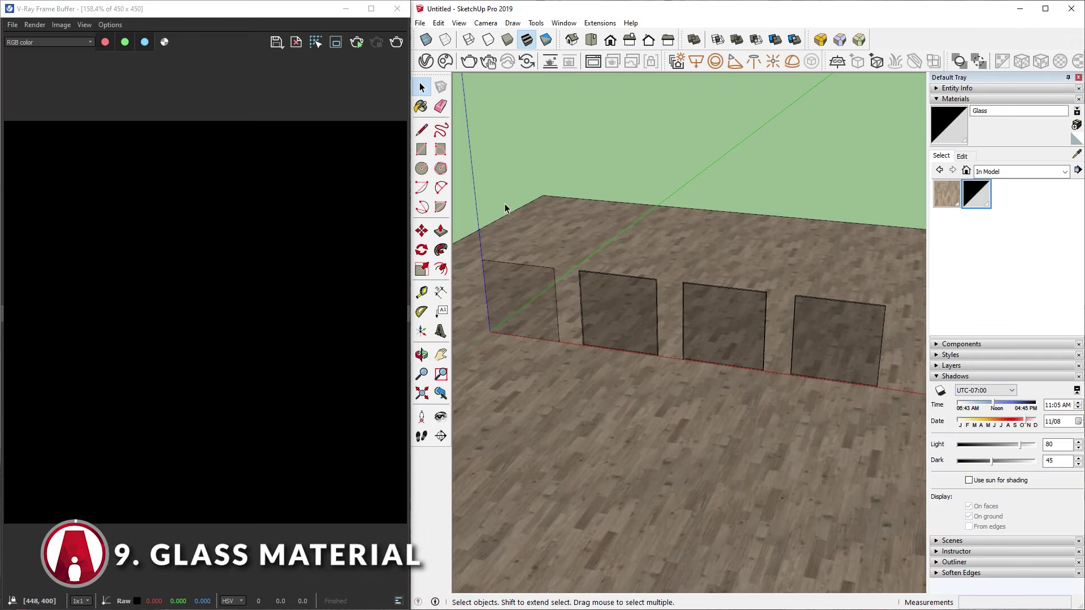
Step: Select the last of the four glass panes, open the V-Ray Asset Editor and start an interactive render
click(527, 301)
click(735, 330)
click(851, 349)
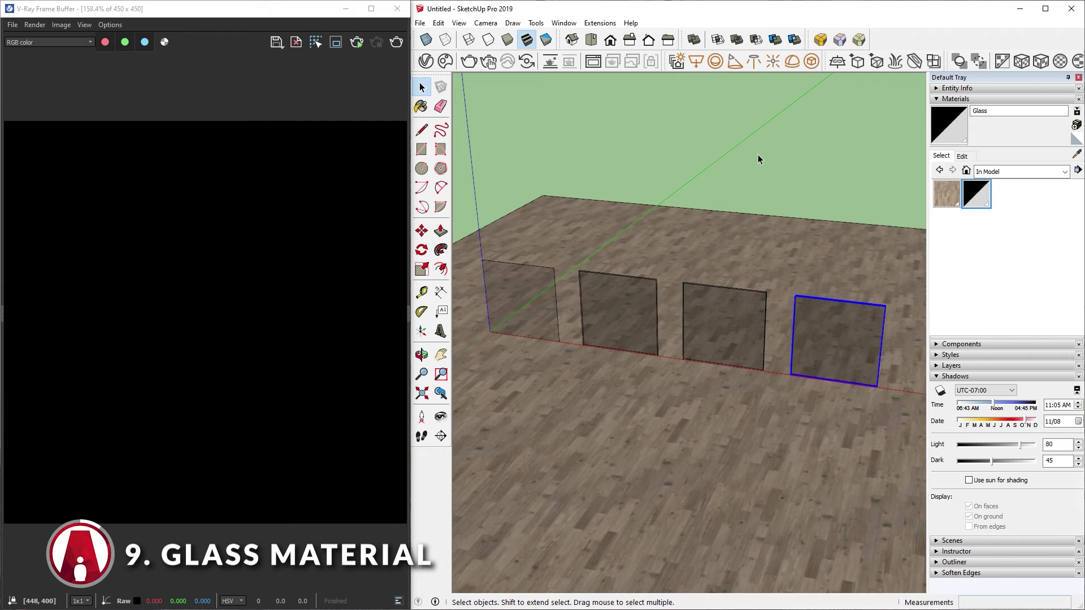
click(427, 61)
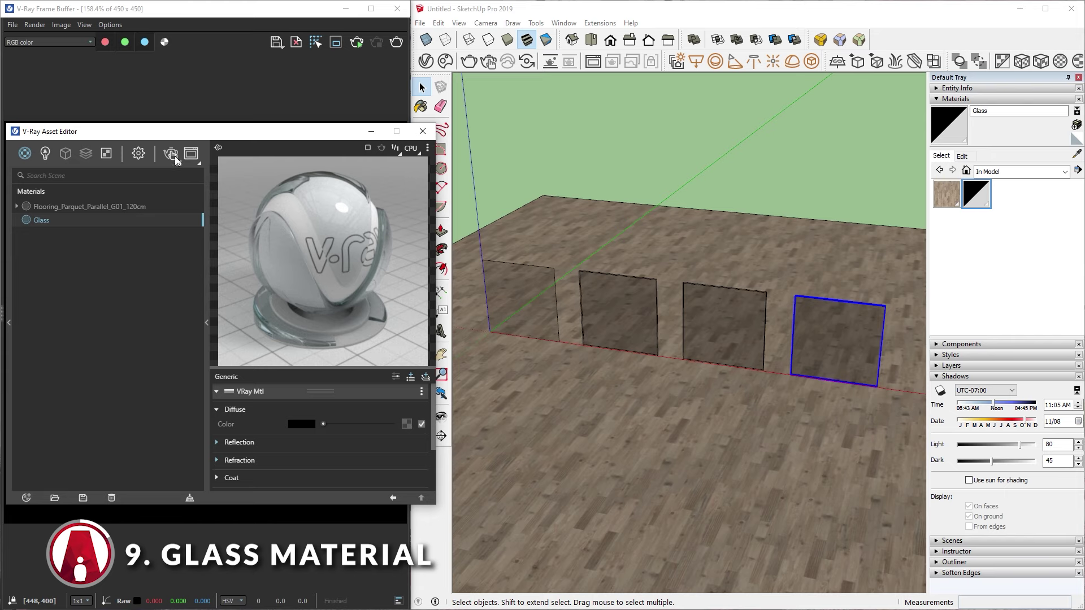
click(171, 153)
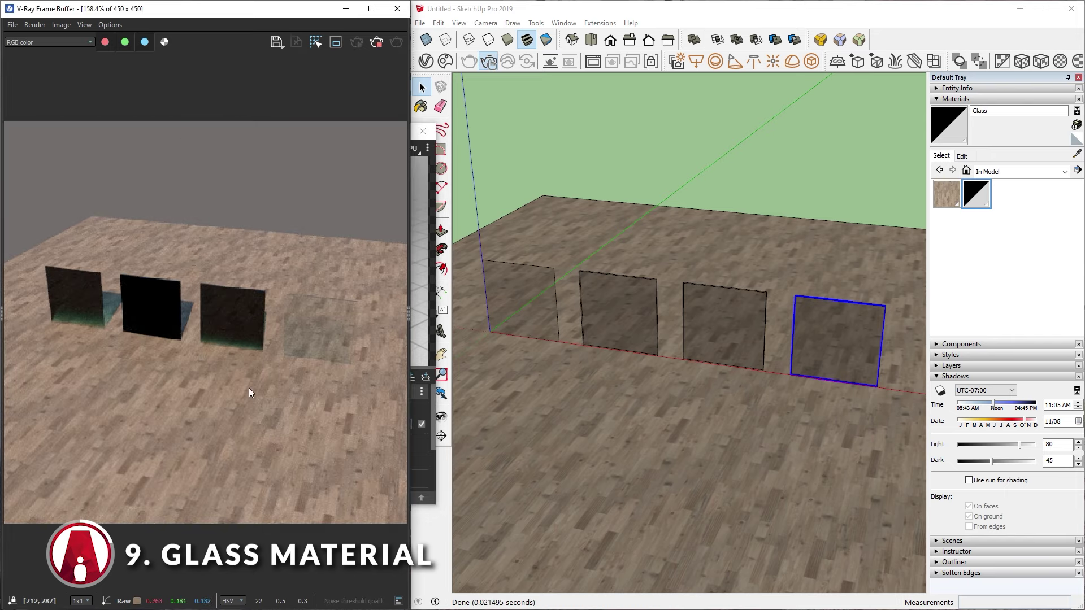
Step: Compare how the four glass panes render from low, high and close viewpoints
mouse_move(735, 351)
middle_down()
mouse_move(780, 235)
mouse_move(821, 267)
middle_up()
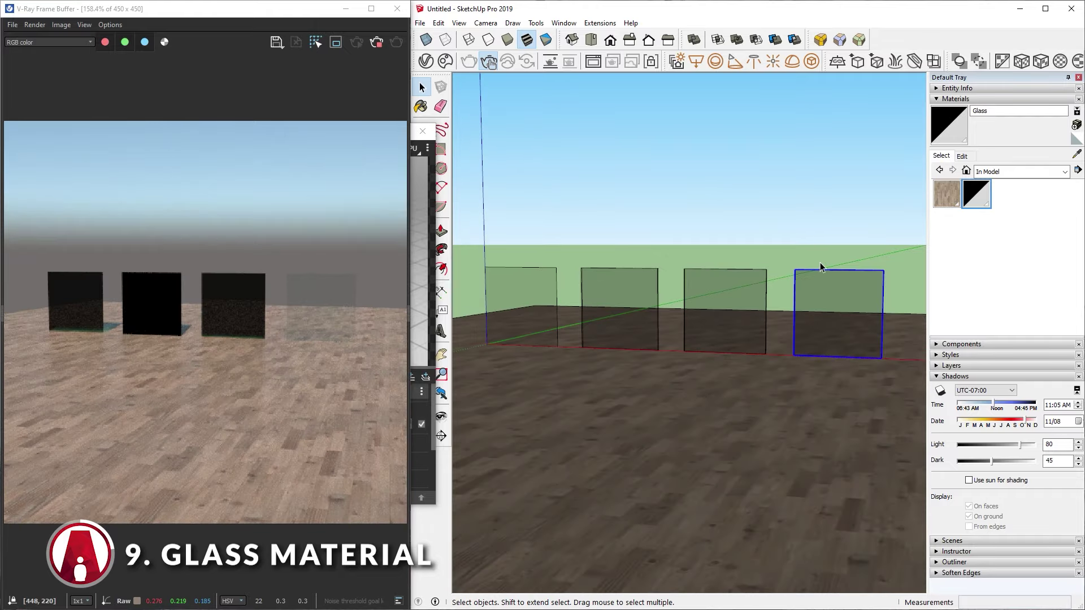
middle_drag(567, 343, 608, 382)
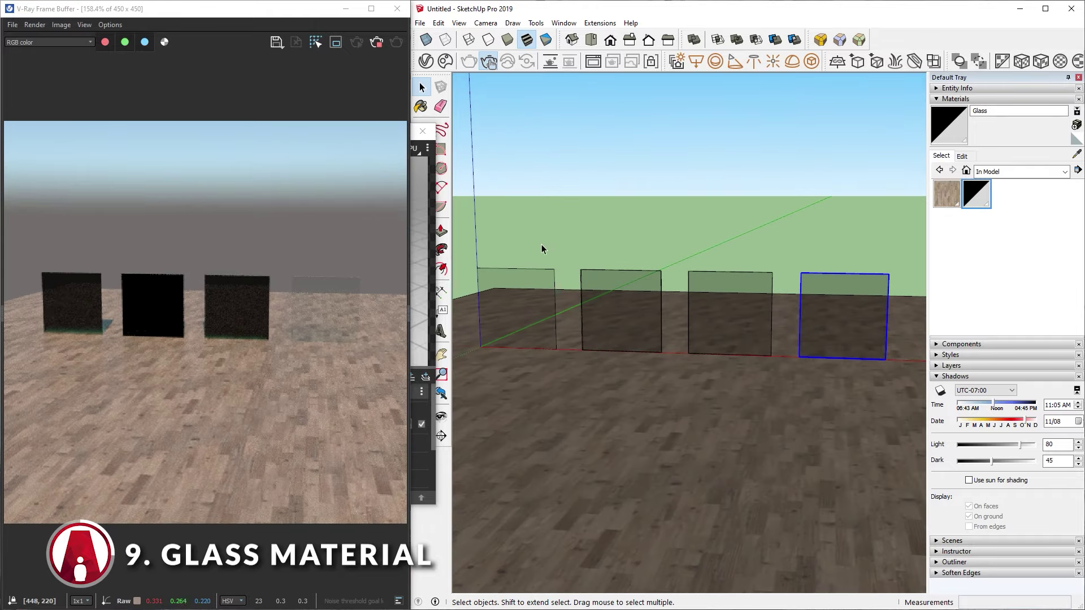
mouse_move(809, 269)
middle_down()
mouse_move(760, 381)
mouse_move(814, 357)
middle_up()
key(space)
scroll(595, 274, up, 10)
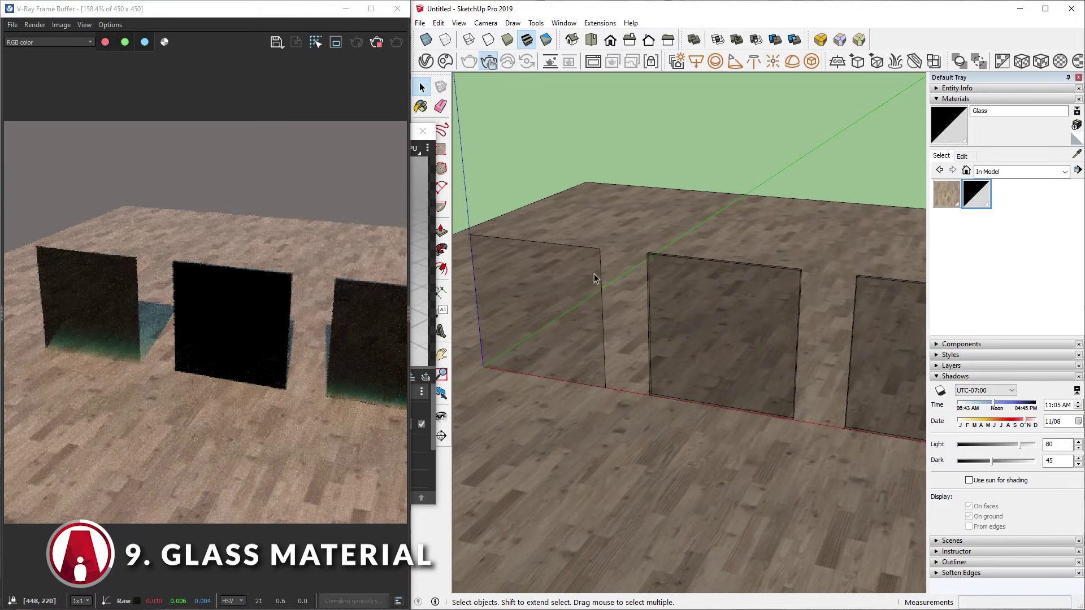
scroll(822, 428, down, 5)
mouse_move(822, 428)
middle_down()
mouse_move(558, 363)
mouse_move(810, 429)
mouse_move(742, 421)
middle_up()
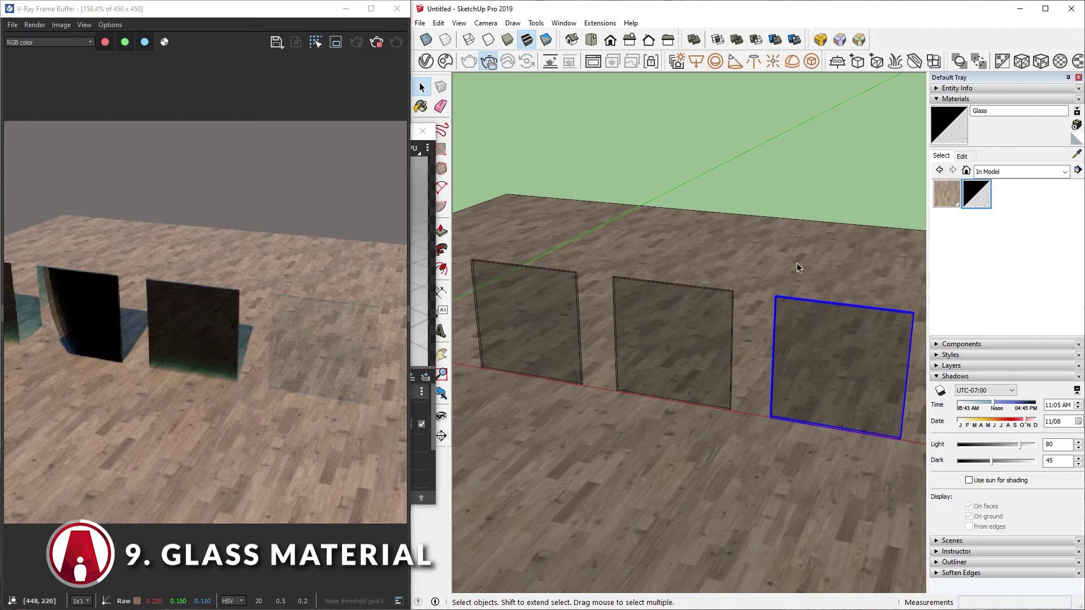
Step: Switch the face style to Monochrome and examine the face orientation of the second glass pane
click(545, 41)
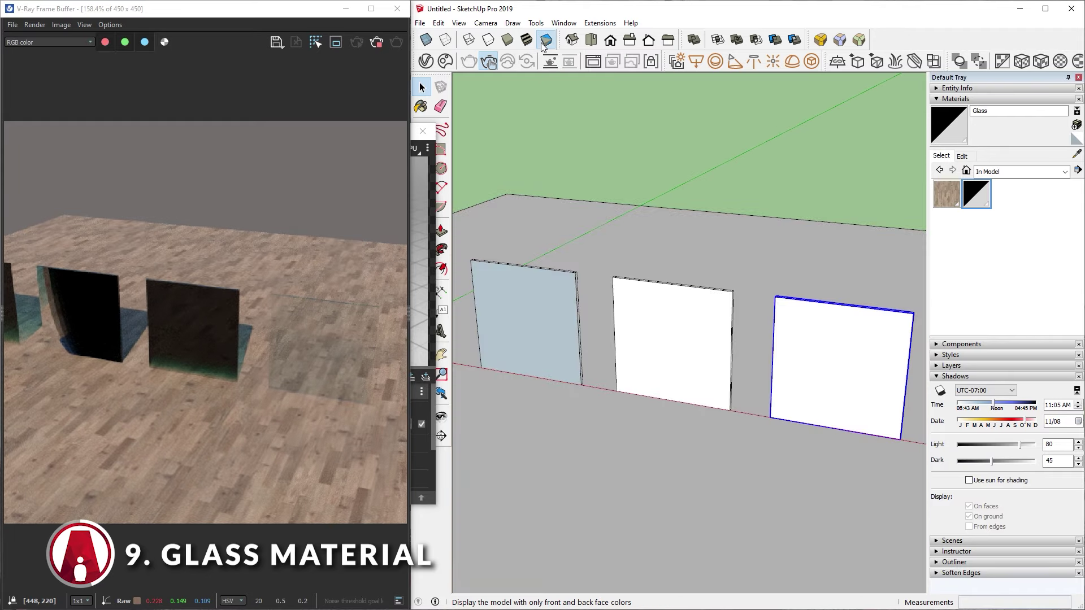
middle_drag(569, 146, 614, 242)
scroll(678, 262, up, 4)
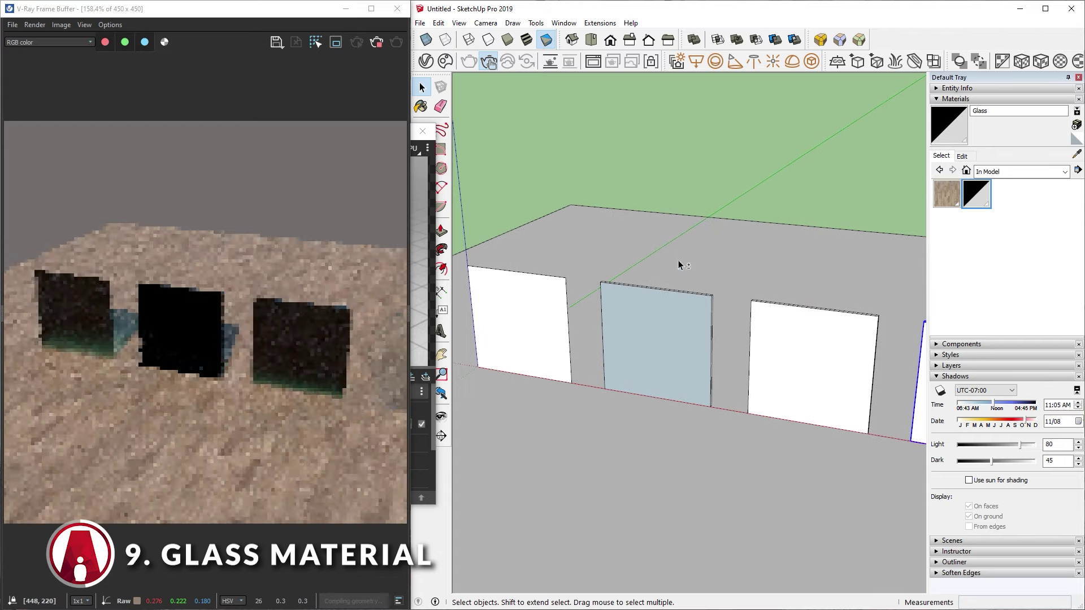
scroll(687, 314, up, 2)
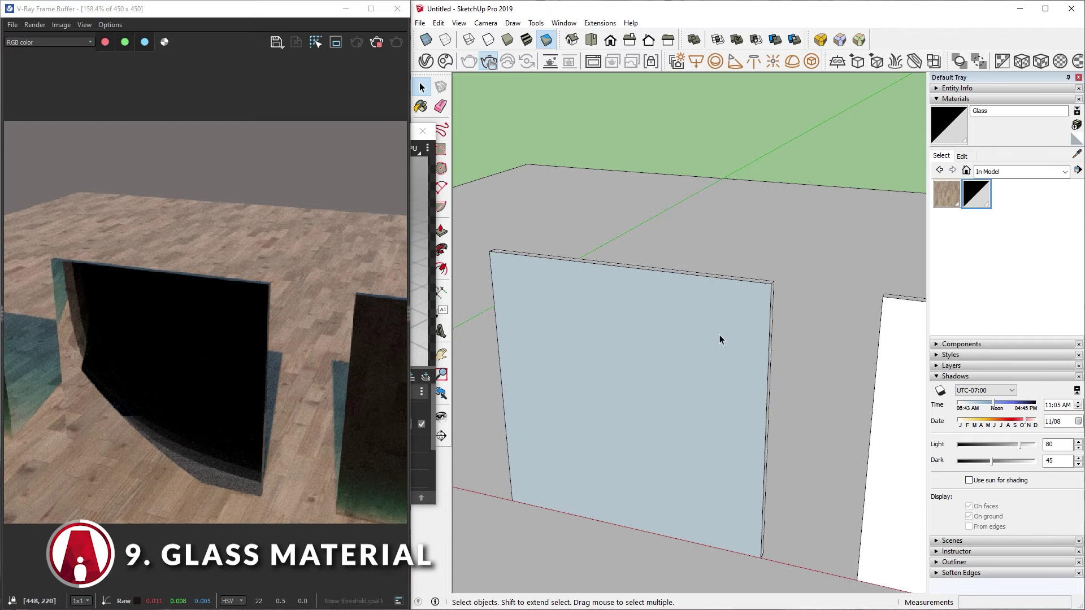
Step: Open the second glass pane's group and reverse both its front and its back face
double_click(714, 339)
click(695, 333)
right_click(674, 317)
click(716, 400)
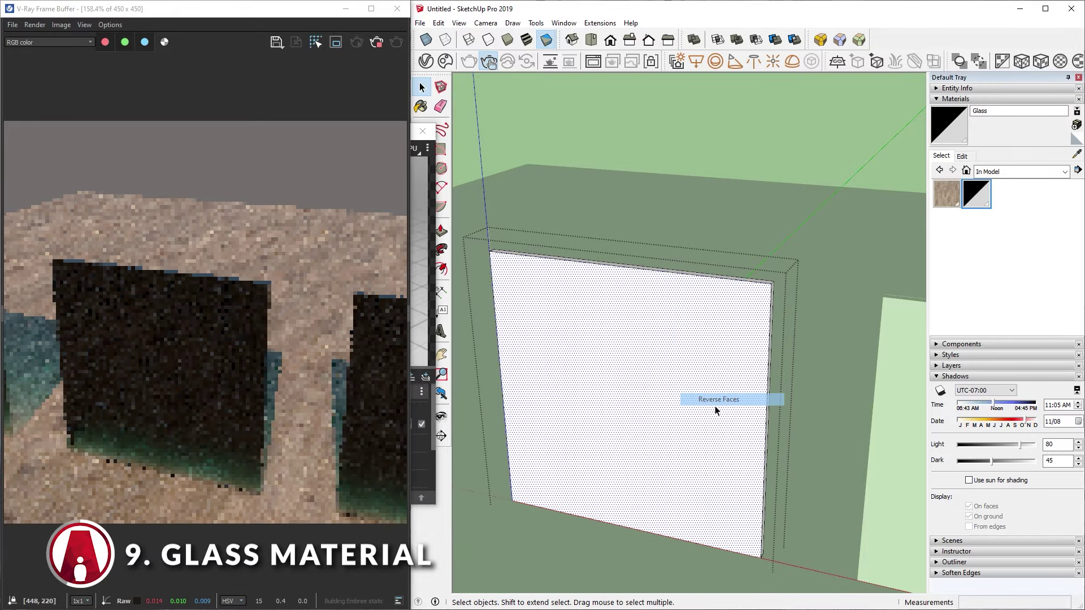
mouse_move(718, 407)
middle_down()
mouse_move(654, 387)
mouse_move(721, 402)
middle_up()
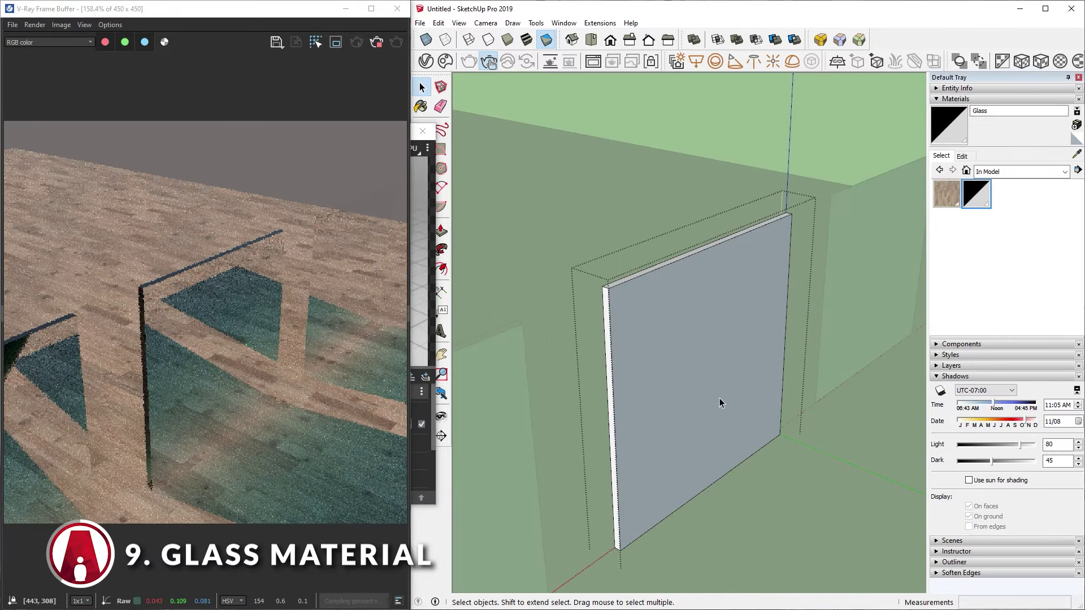
right_click(699, 340)
click(754, 129)
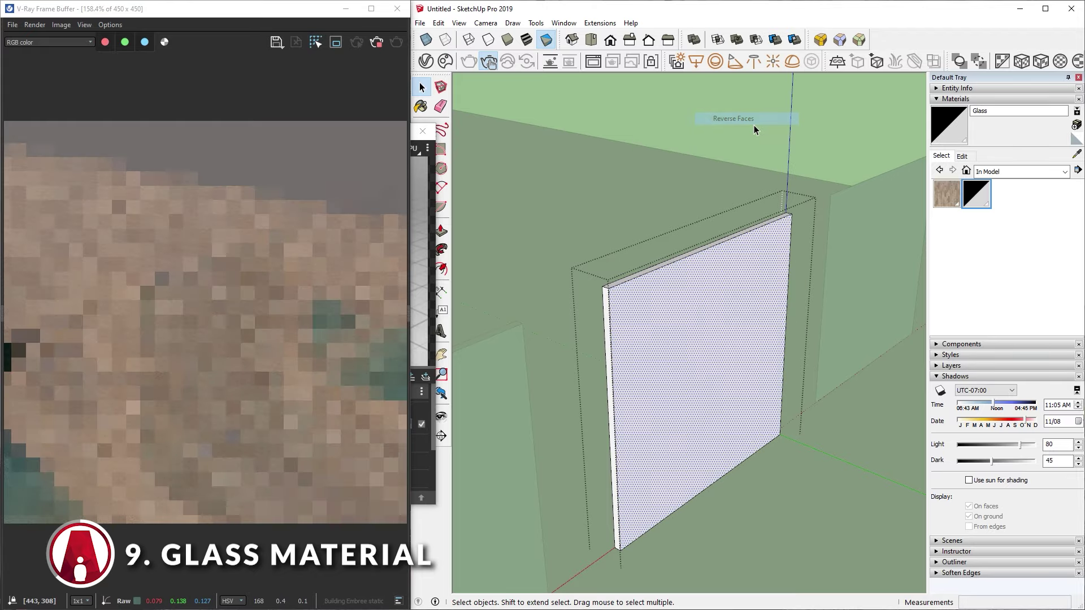
Step: Open the third glass pane's group from behind and reverse its back face
mouse_move(675, 404)
middle_down()
mouse_move(840, 421)
mouse_move(758, 402)
mouse_move(710, 473)
mouse_move(754, 491)
mouse_move(606, 500)
middle_up()
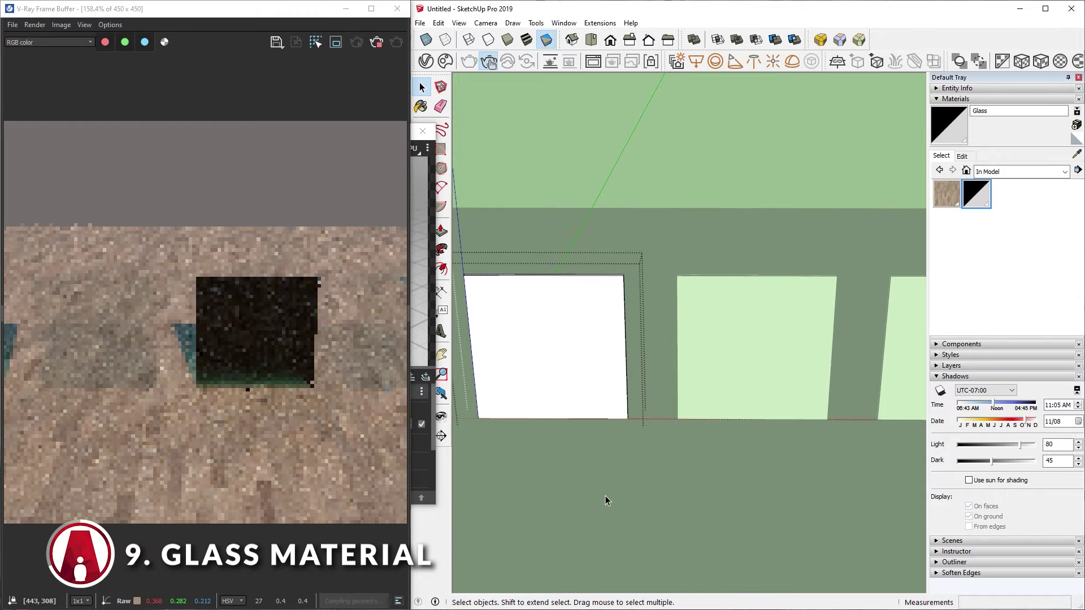
click(766, 363)
mouse_move(775, 374)
middle_down()
mouse_move(688, 399)
mouse_move(516, 368)
middle_up()
double_click(639, 339)
right_click(646, 339)
click(699, 113)
Step: Open the first glass pane's group, give its single face thickness with Push/Pull and leave the group
mouse_move(669, 398)
middle_down()
mouse_move(751, 419)
mouse_move(720, 364)
mouse_move(557, 328)
mouse_move(563, 306)
middle_up()
scroll(719, 363, down, 2)
key(Escape)
click(557, 328)
double_click(563, 305)
scroll(562, 305, up, 3)
scroll(583, 287, up, 2)
key(p)
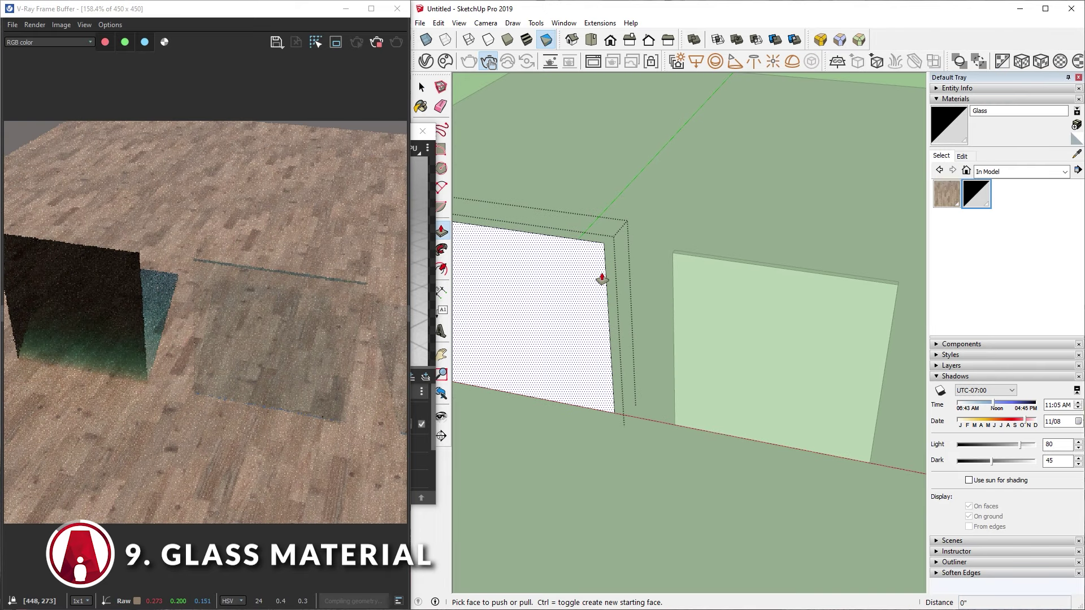
key(space)
key(Escape)
Step: Check all four corrected glass panes together in the interactive render from a low viewpoint
scroll(656, 294, down, 5)
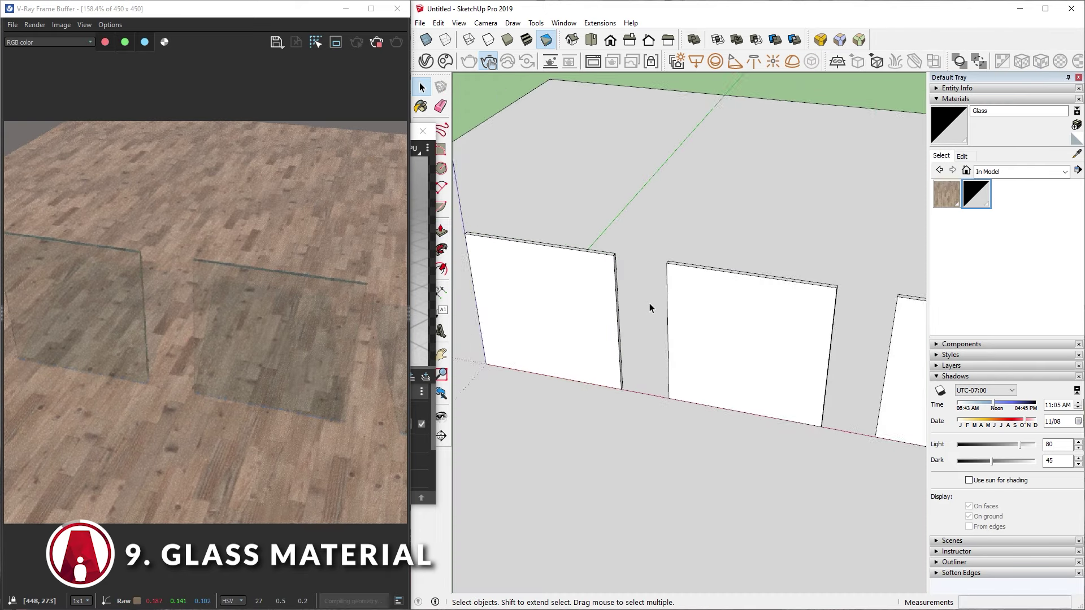
middle_drag(714, 378, 818, 245)
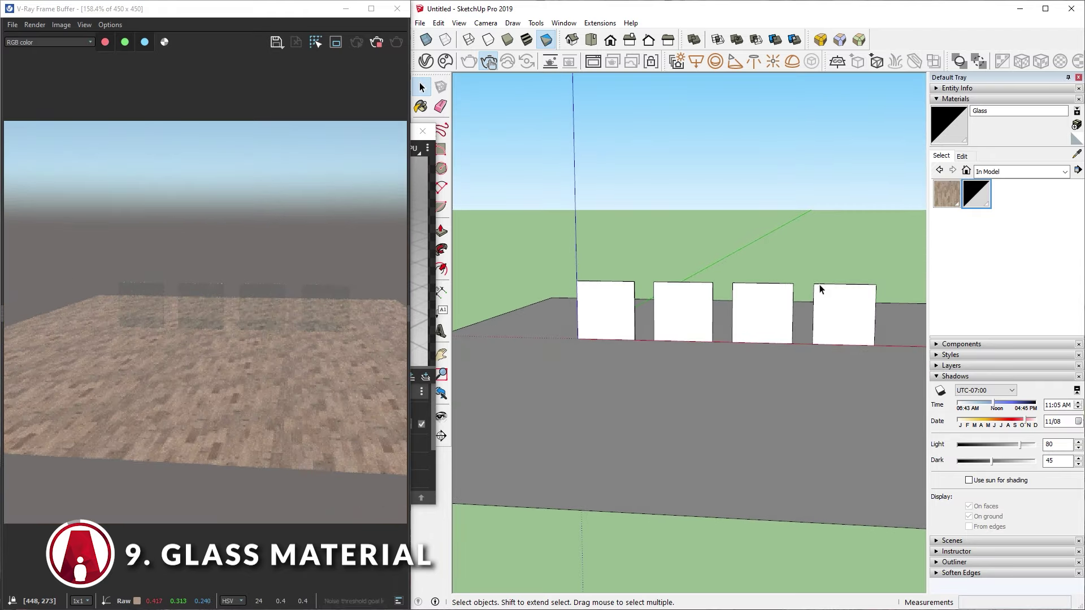
scroll(649, 315, up, 3)
mouse_move(755, 367)
shift+middle_down()
mouse_move(864, 371)
mouse_move(756, 367)
mouse_move(765, 361)
shift+middle_up()
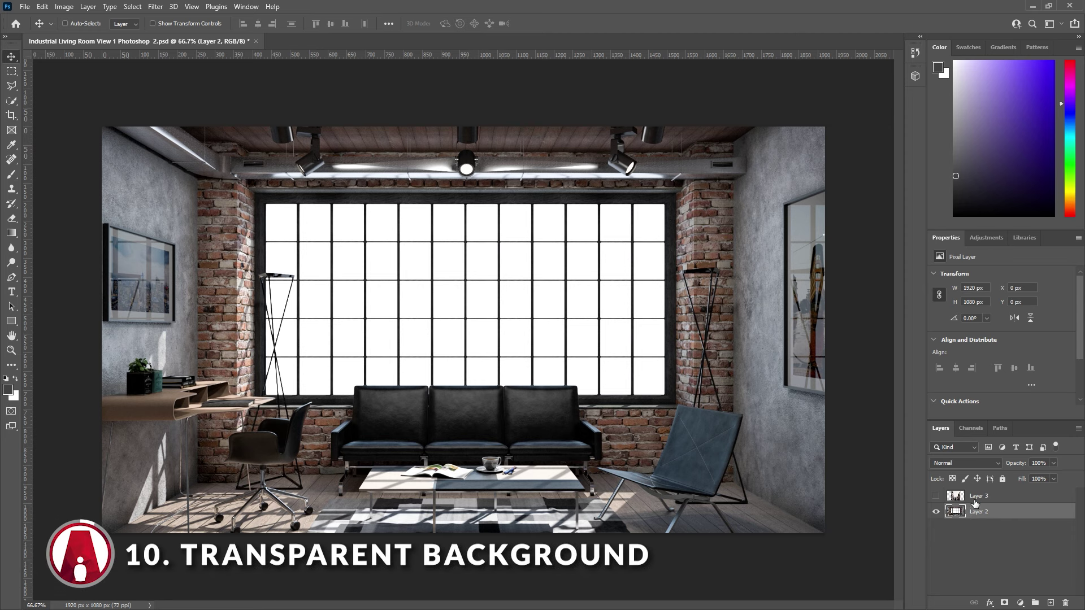
Step: In Photoshop, show the city photo on Layer 3 and move it below Layer 2 as the window background
click(943, 503)
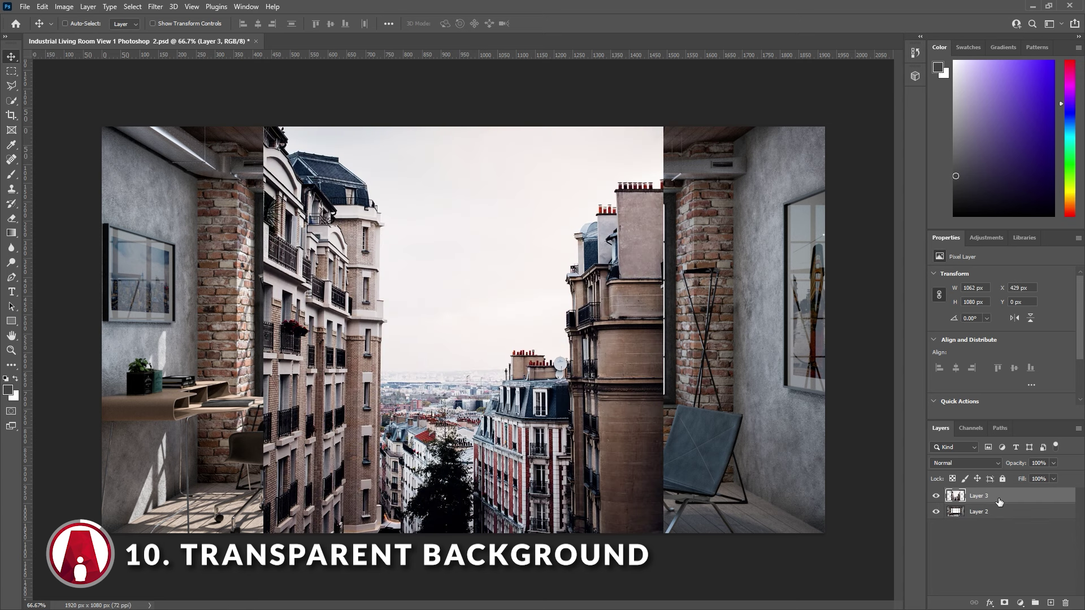
drag(999, 498, 999, 523)
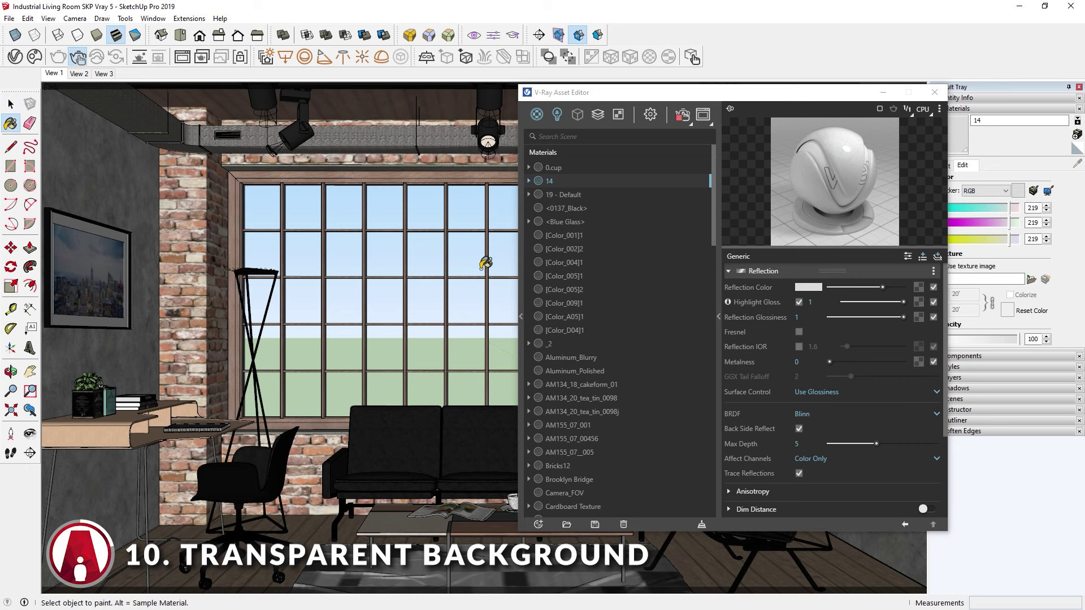
Step: Sample the Window Glass material from the window and display the render's Alpha channel in the V-Ray frame buffer
key(alt)
alt+click(469, 264)
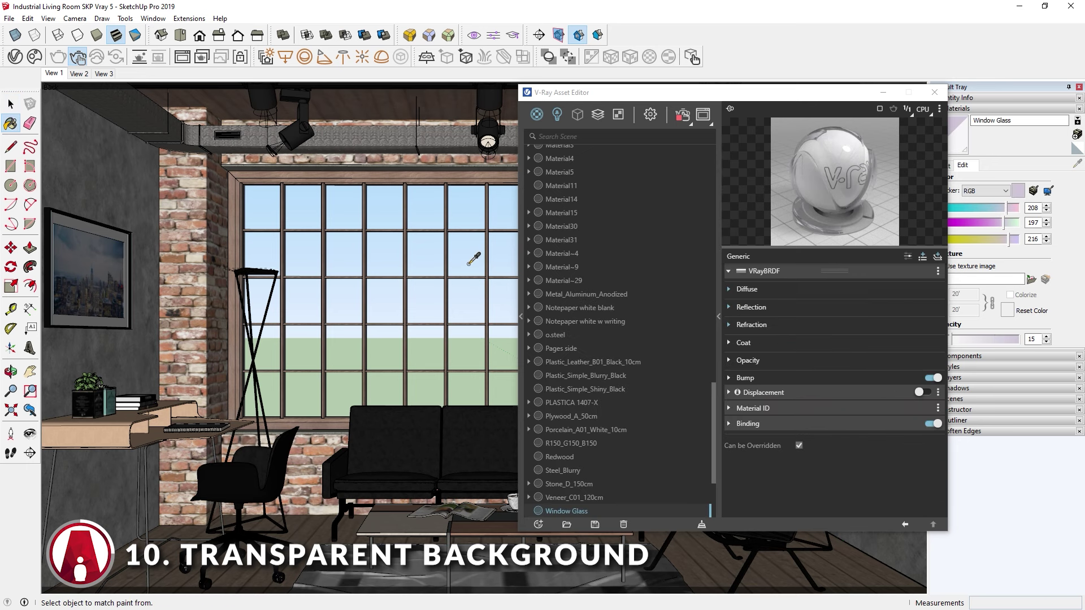
click(701, 121)
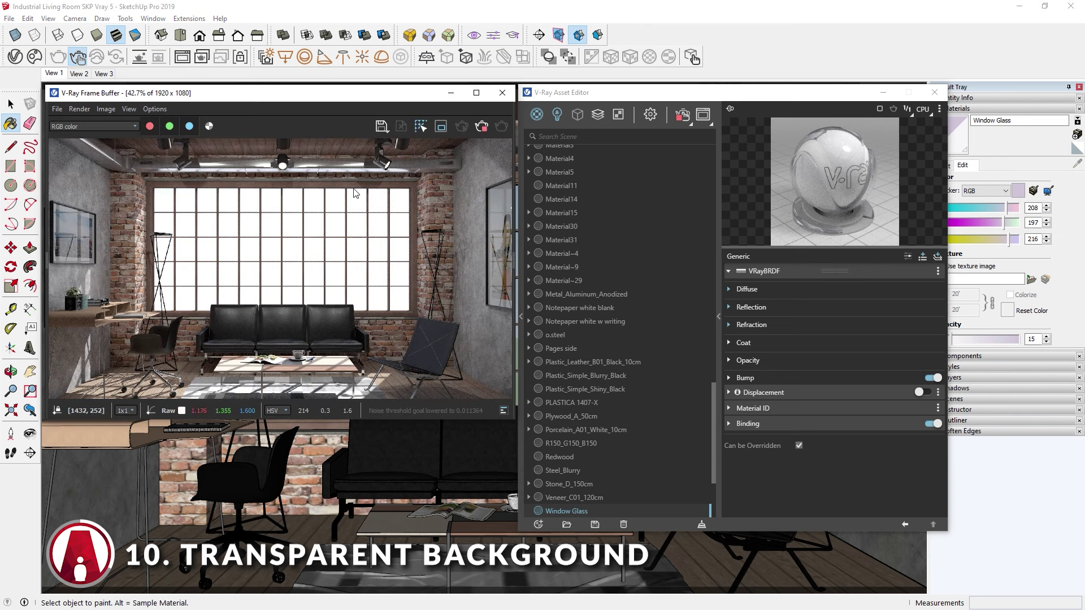
click(110, 127)
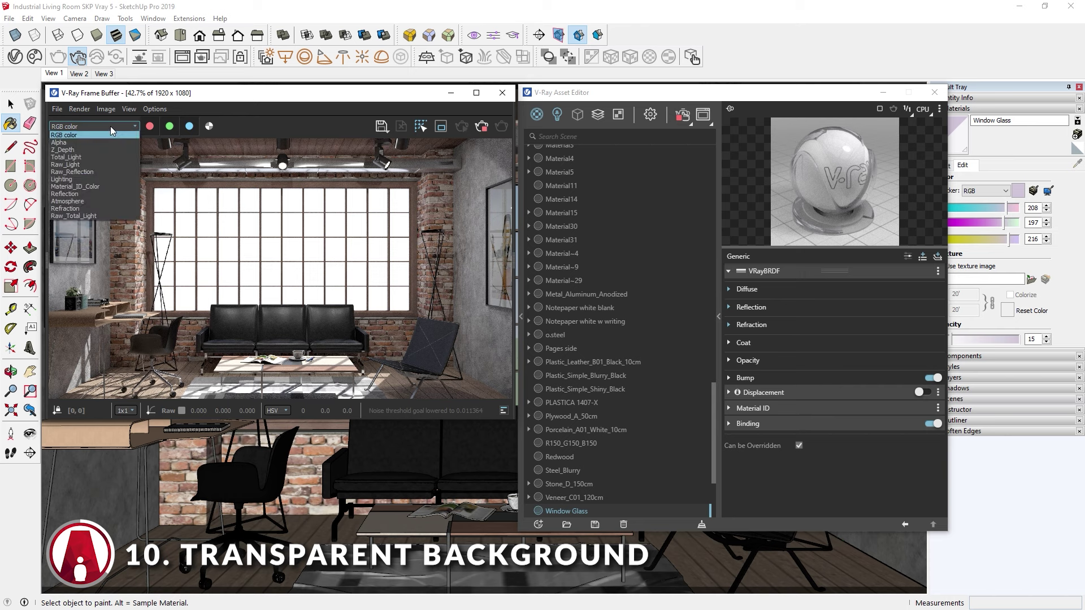
click(88, 144)
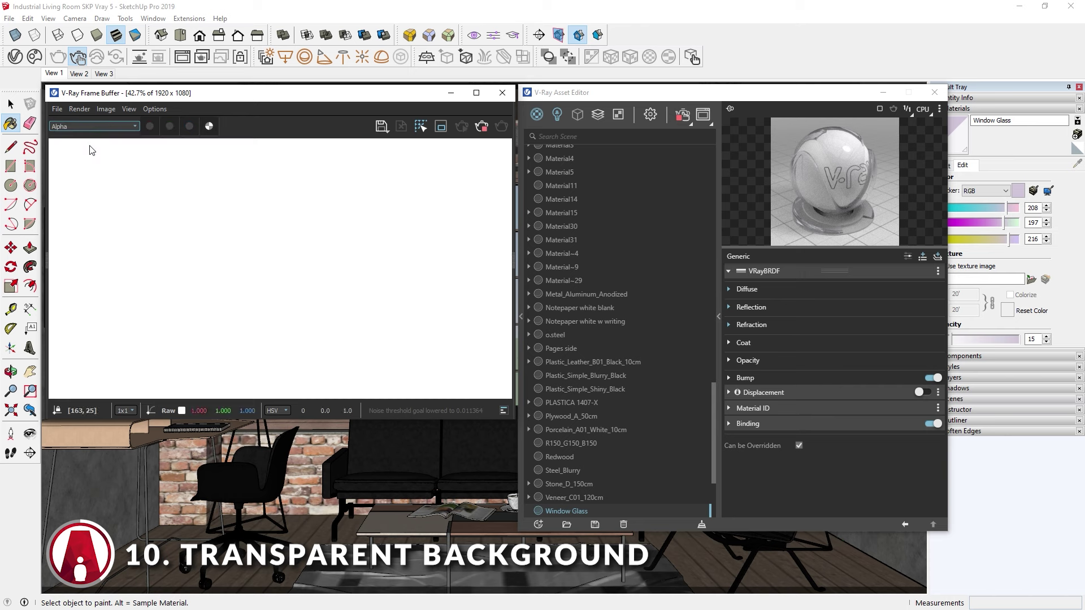
Step: Set the Window Glass material's Refraction option Affect Channels to Color + Alpha in the advanced settings
click(771, 326)
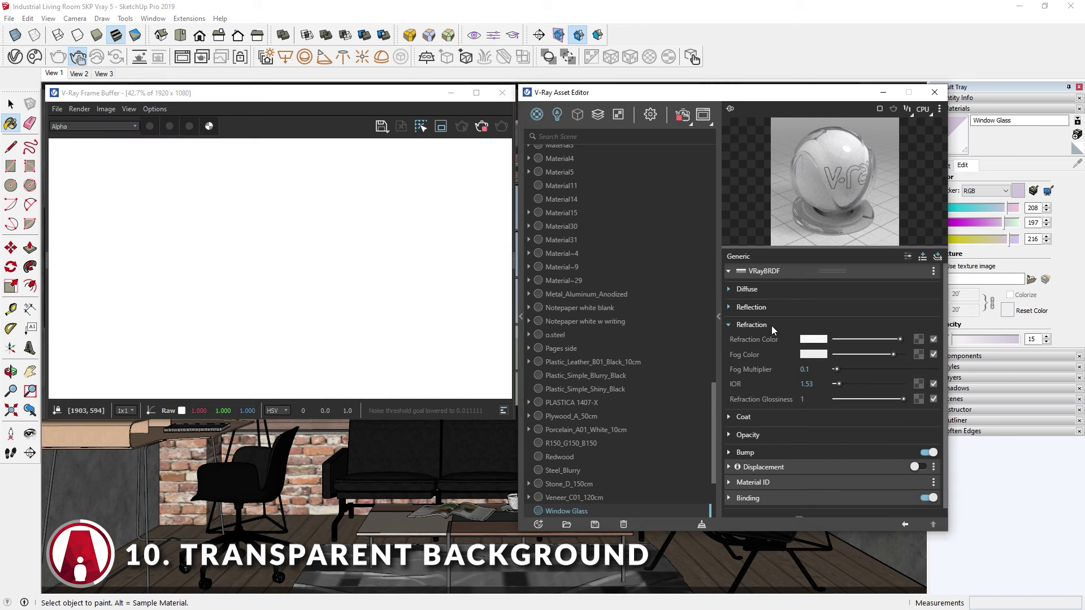
click(908, 257)
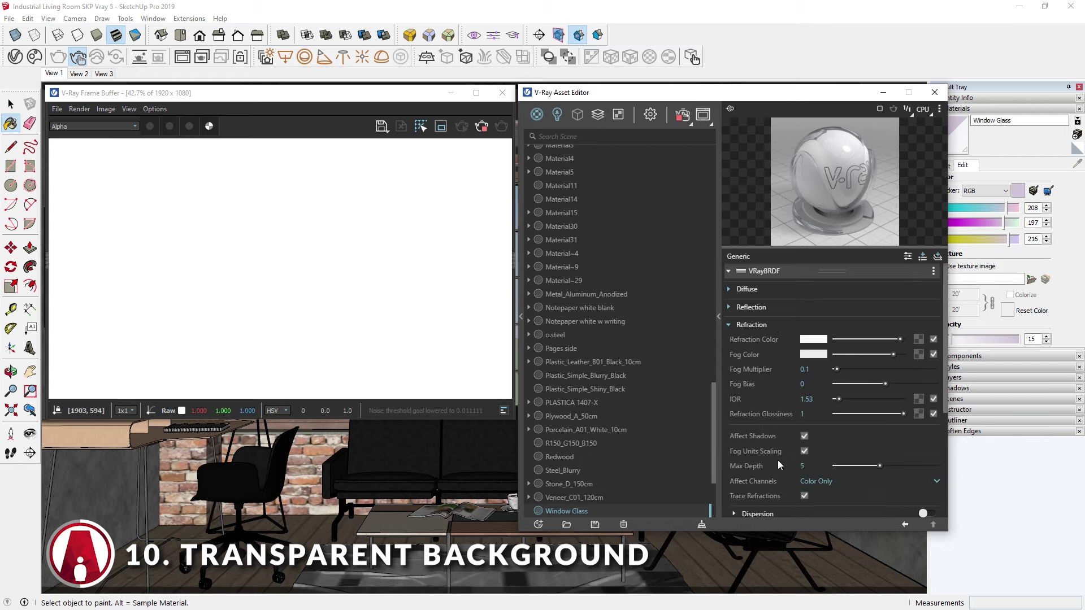
click(834, 483)
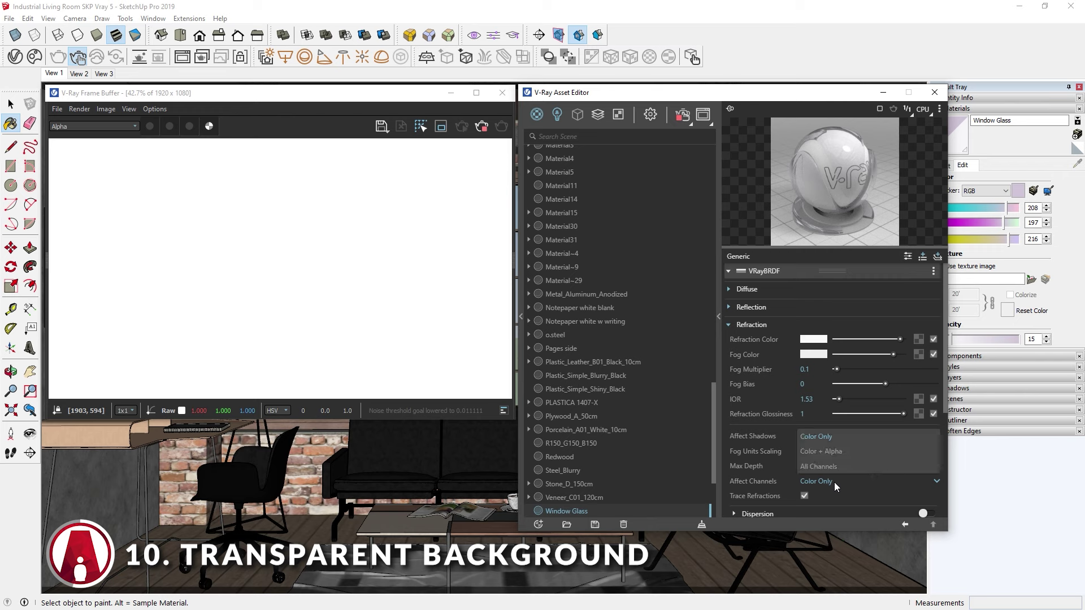
click(832, 452)
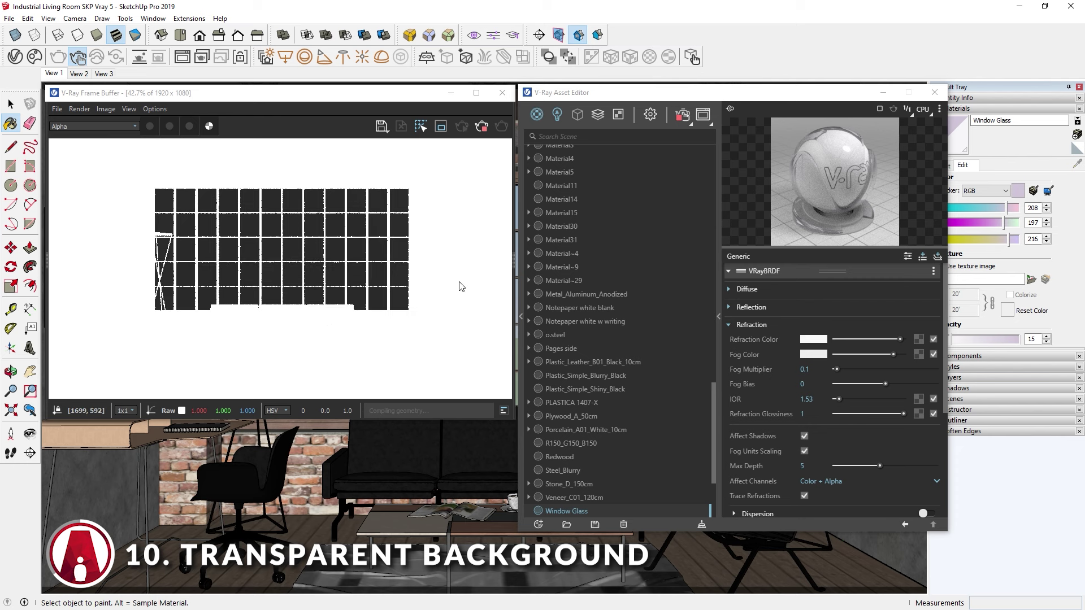
Step: Compare the render's RGB color and Alpha channels, and reopen the glass refraction's Affect Channels choices
click(134, 126)
click(134, 136)
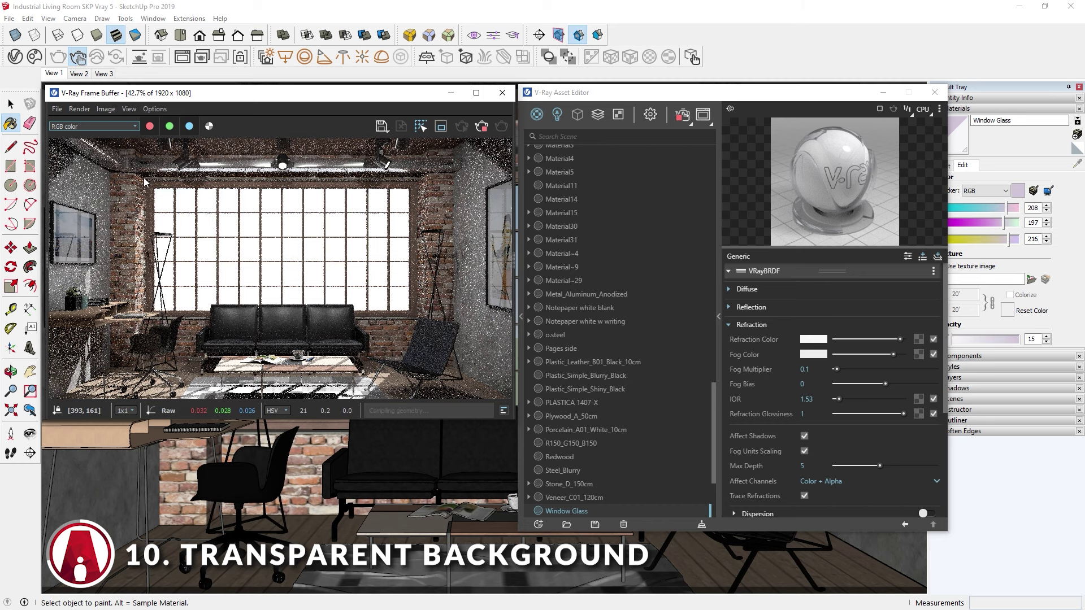
click(118, 127)
click(116, 142)
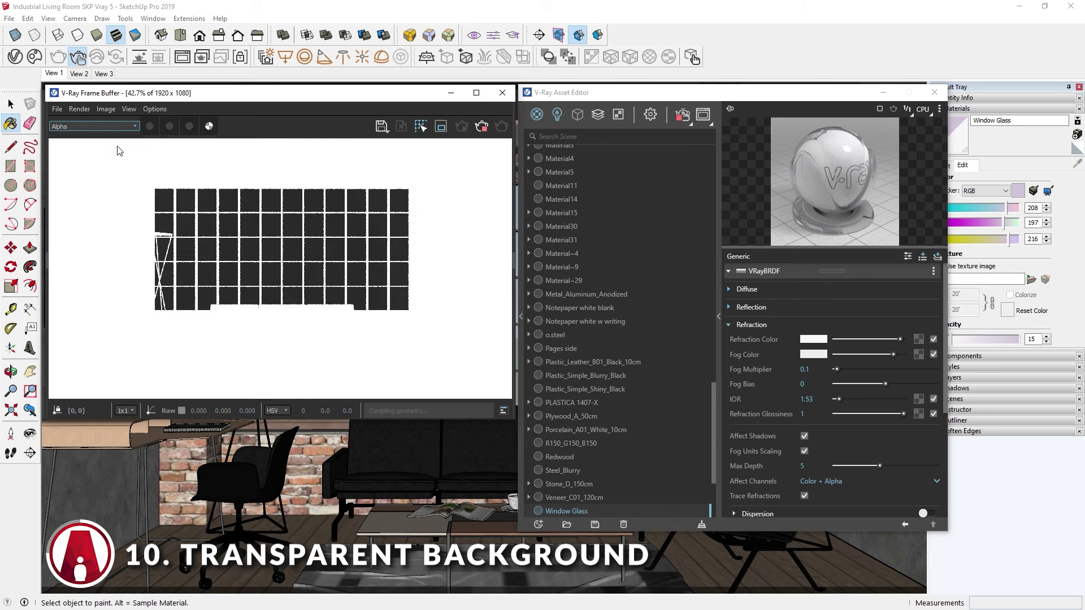
click(817, 481)
click(828, 439)
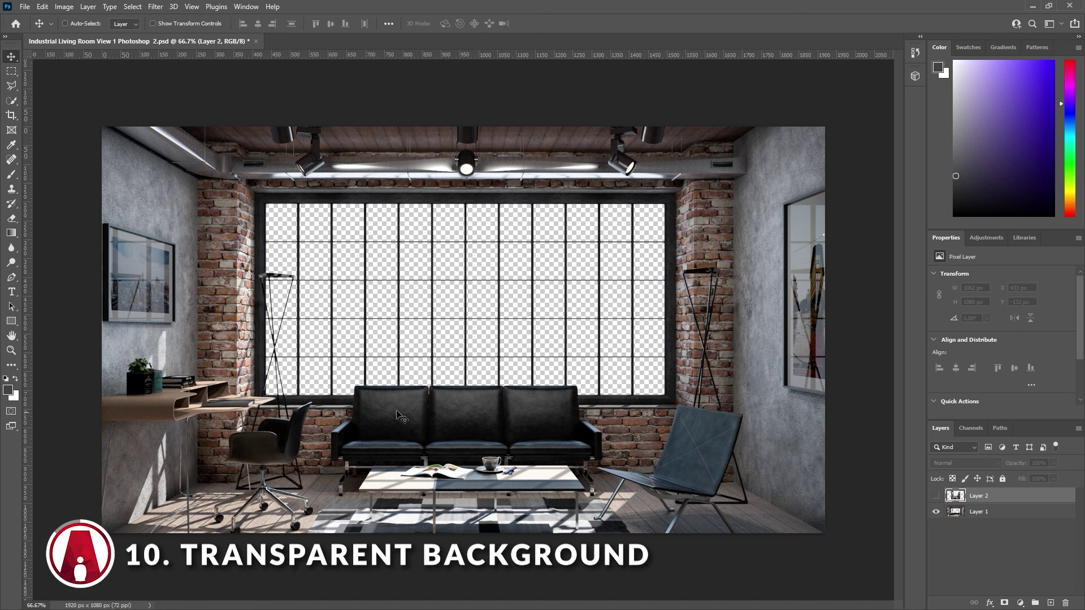
Step: In Photoshop, show the city photo on Layer 2 and move it below Layer 1 as the window background
click(936, 496)
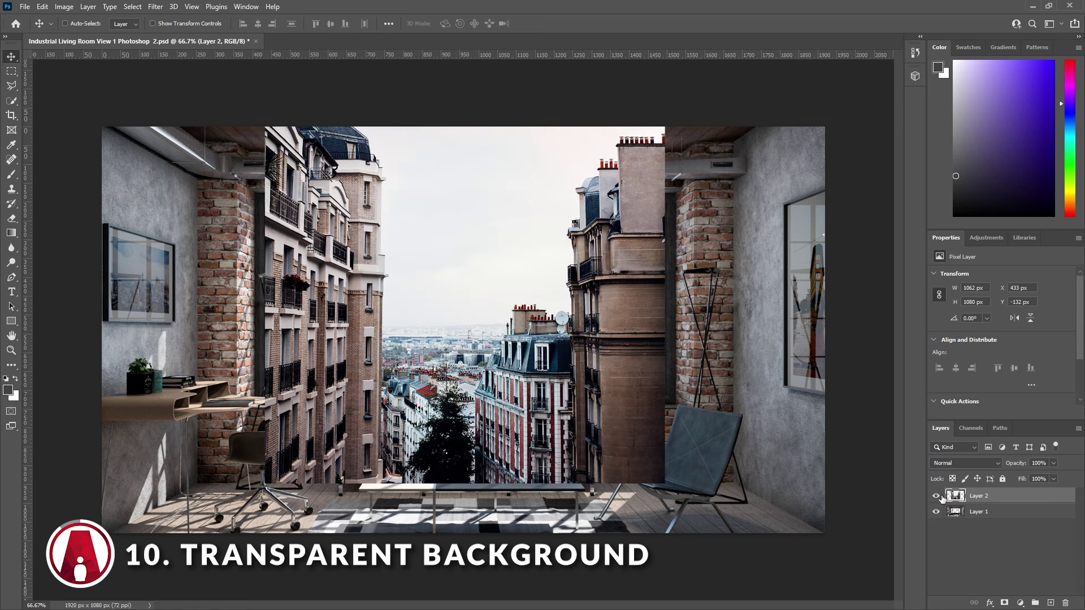
drag(976, 501, 983, 524)
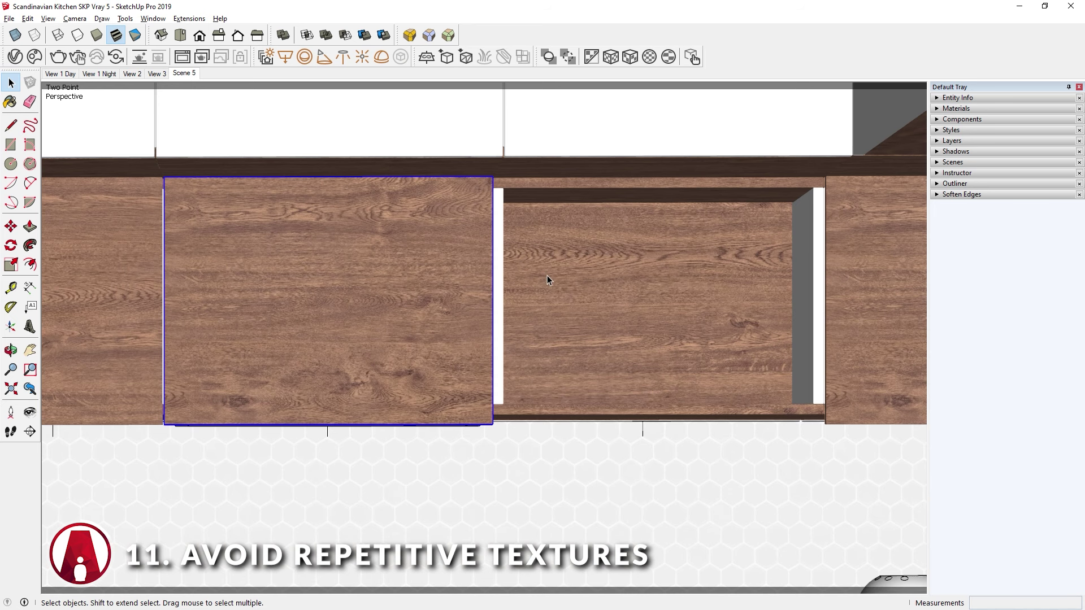
Step: In SketchUp, copy the selected wood cabinet front 2' sideways to cover the open cabinet beside it
key(m)
click(304, 295)
key(ctrl)
click(643, 299)
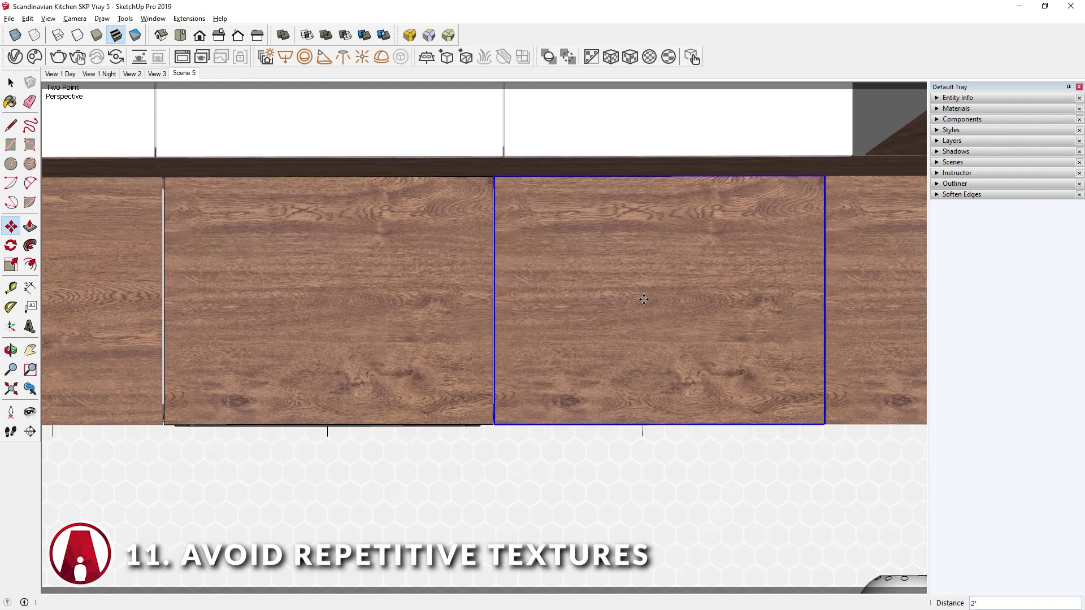
key(space)
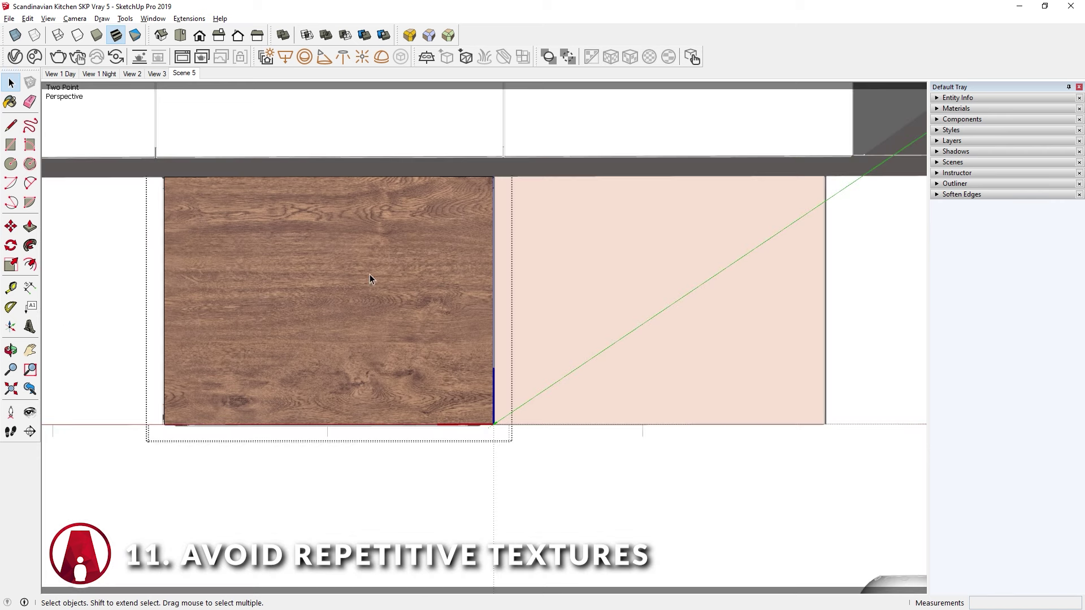
Step: Try to shift the wood texture on the original cabinet front's face with texture positioning
right_click(400, 260)
mouse_move(452, 405)
click(534, 406)
drag(532, 408, 226, 432)
right_click(384, 482)
click(394, 488)
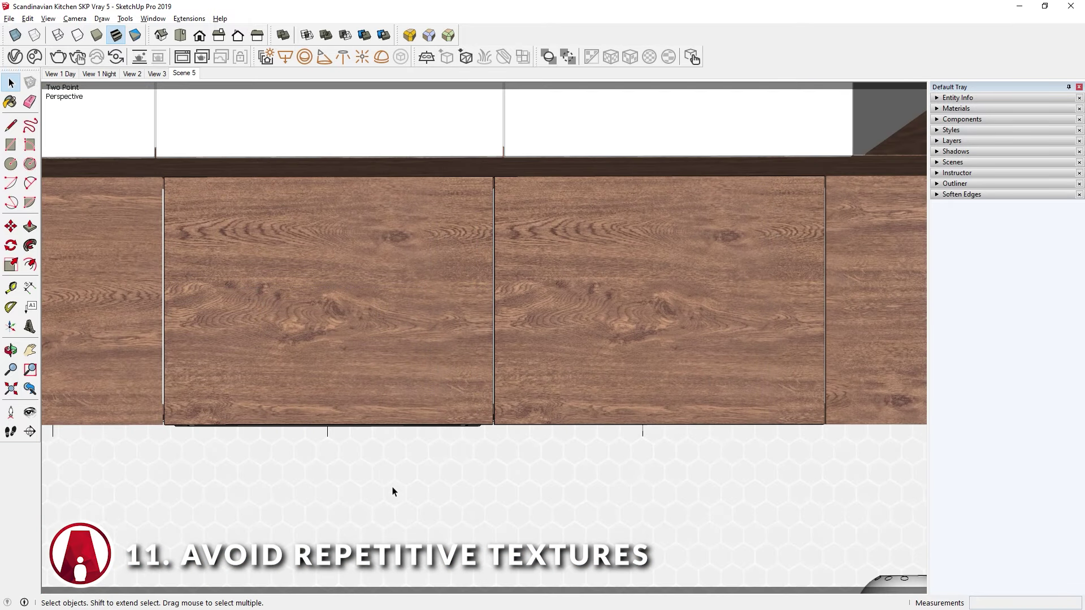
Step: Make the original cabinet front a unique component and open it for editing
right_click(396, 308)
click(456, 176)
double_click(434, 224)
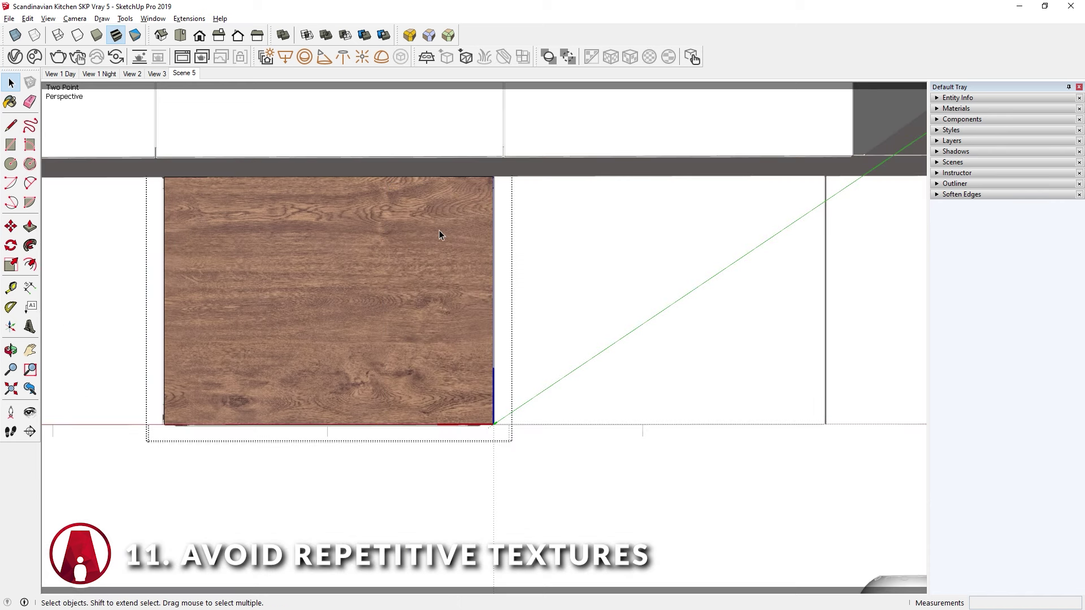
Step: Reposition the wood texture on the unique cabinet front so its grain differs from the neighbouring copy
right_click(443, 214)
mouse_move(508, 360)
click(578, 365)
drag(473, 260, 327, 360)
right_click(326, 361)
click(335, 369)
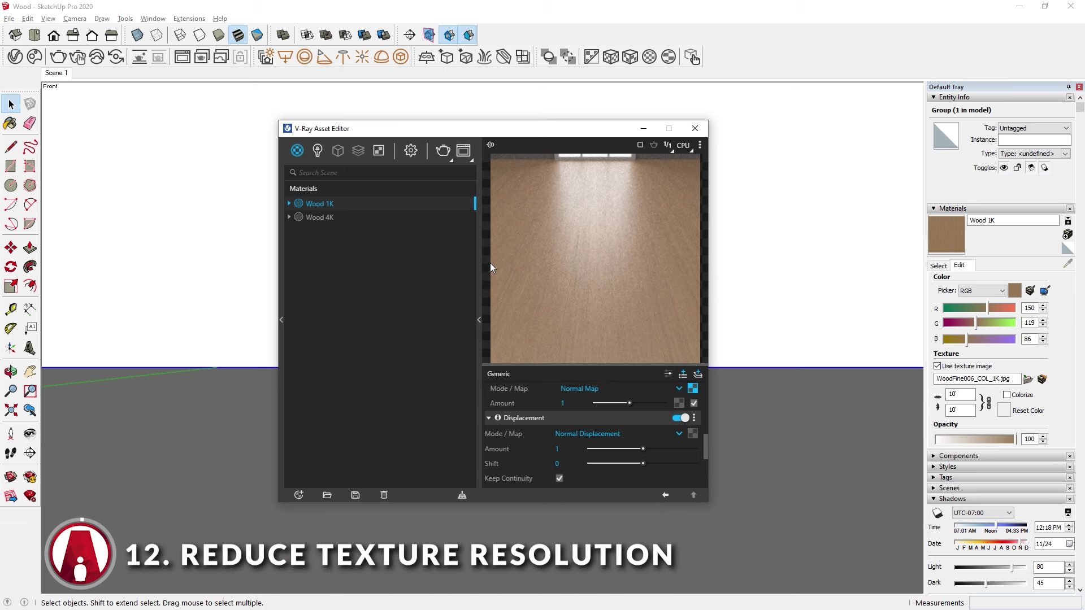
Step: Paint the wall and the floor with the Wood 4K material and render the scene
click(328, 219)
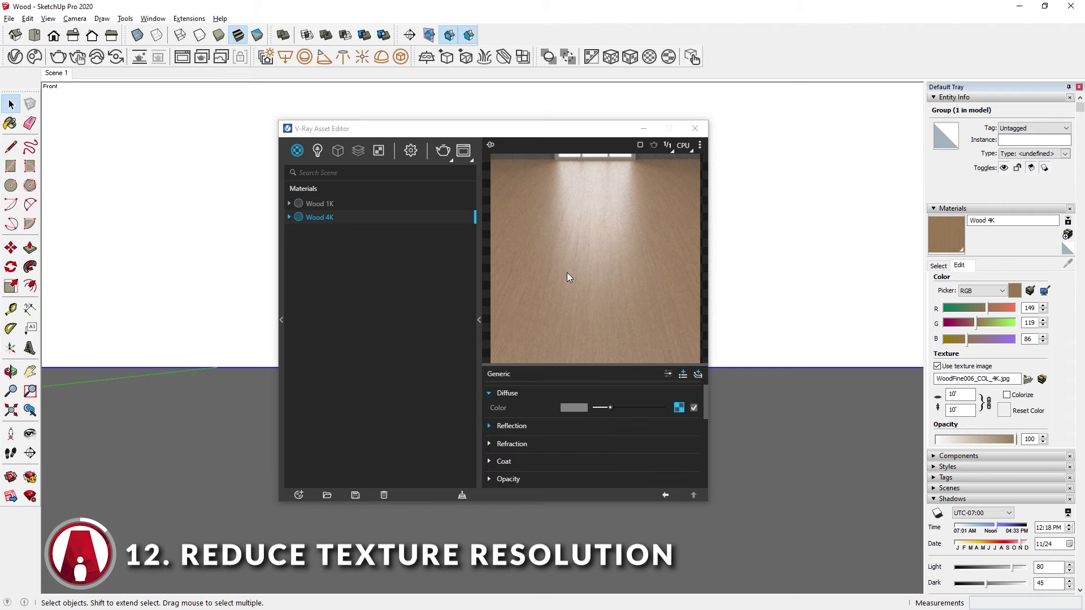
key(b)
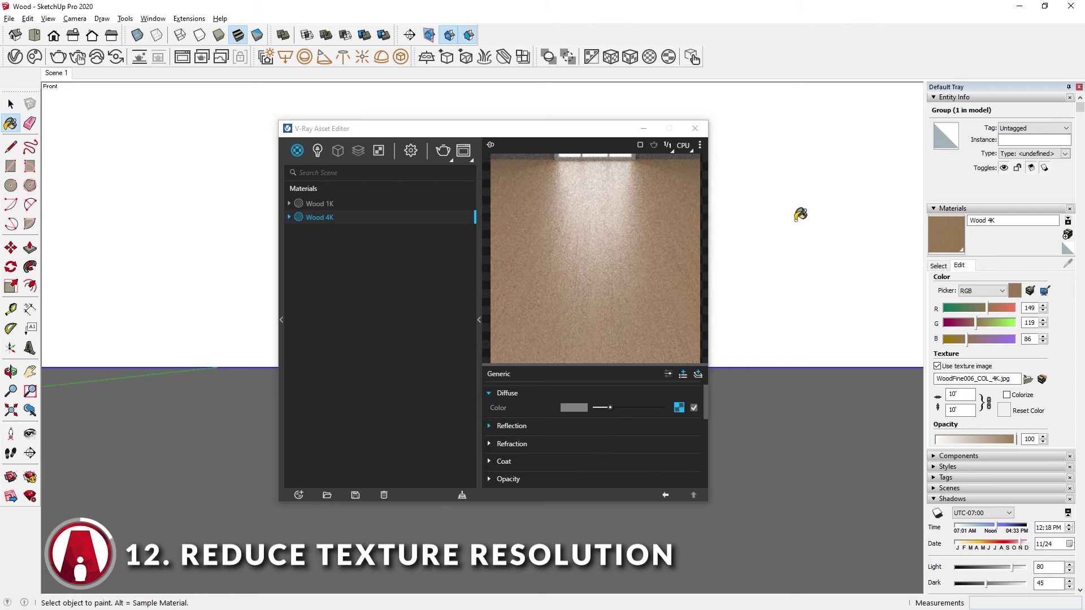
click(801, 214)
click(807, 444)
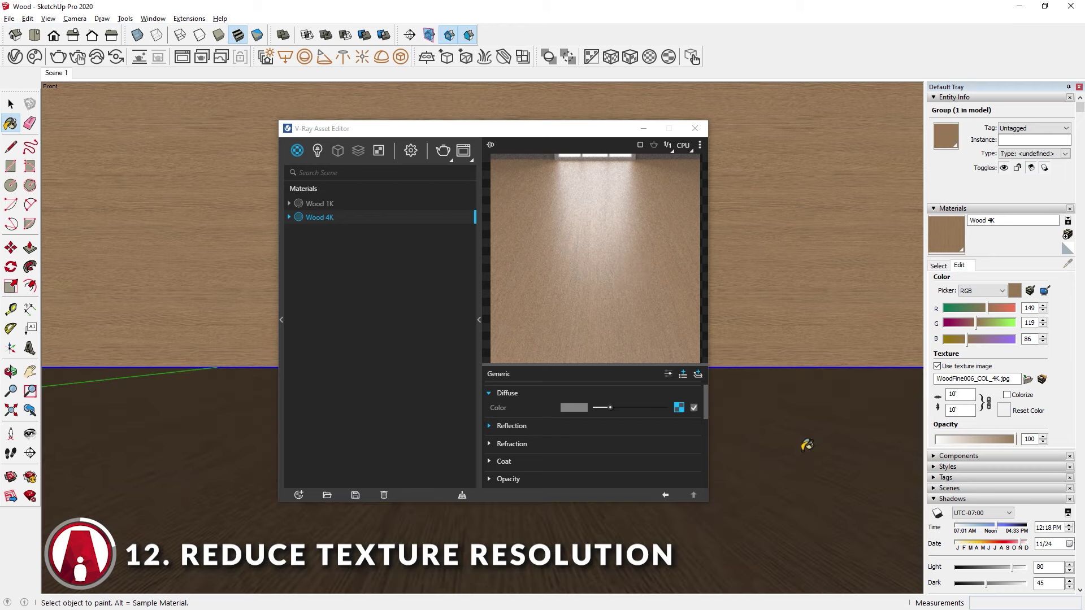
click(443, 150)
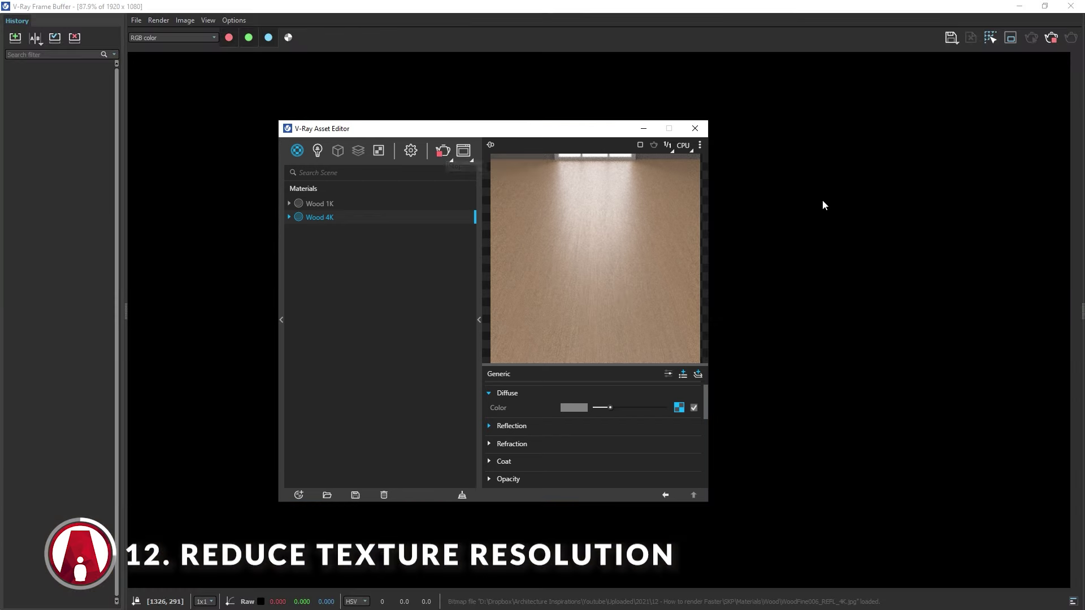
click(828, 199)
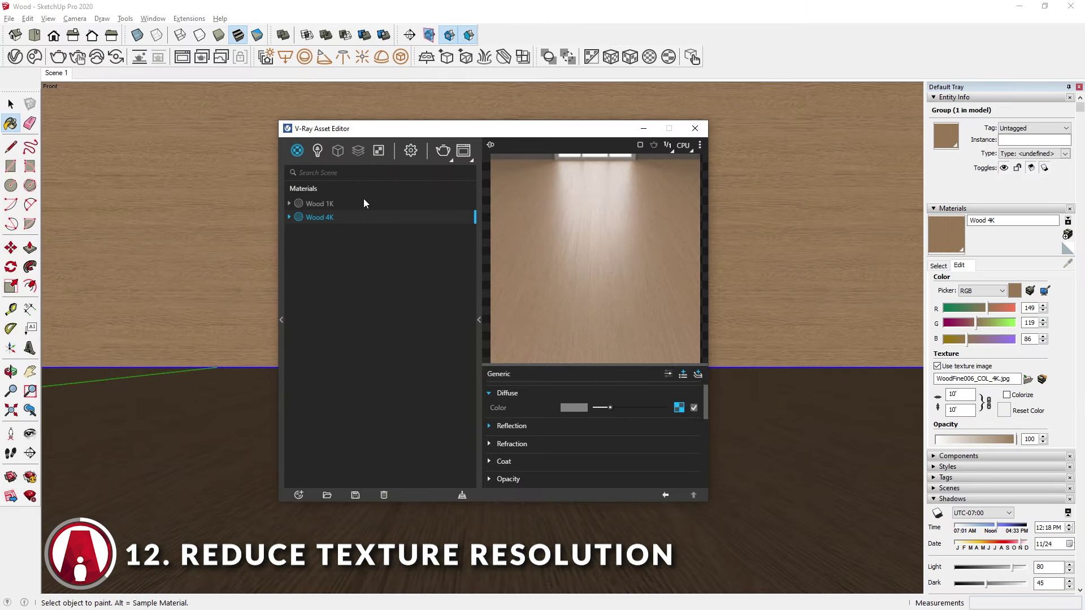
Step: Switch to the Wood 1K material and render the scene for comparison
click(364, 203)
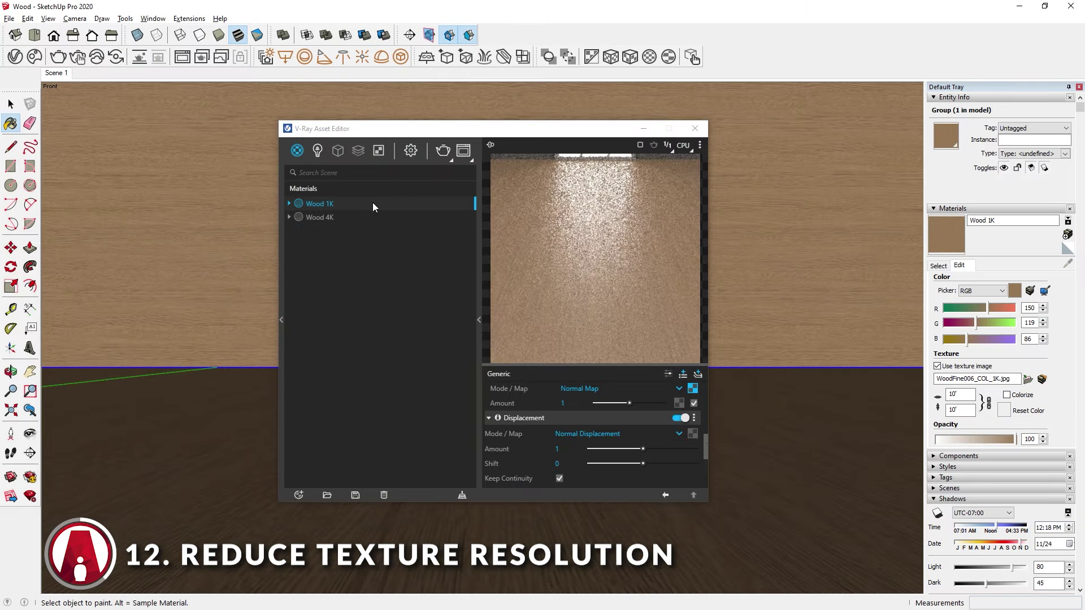
click(443, 150)
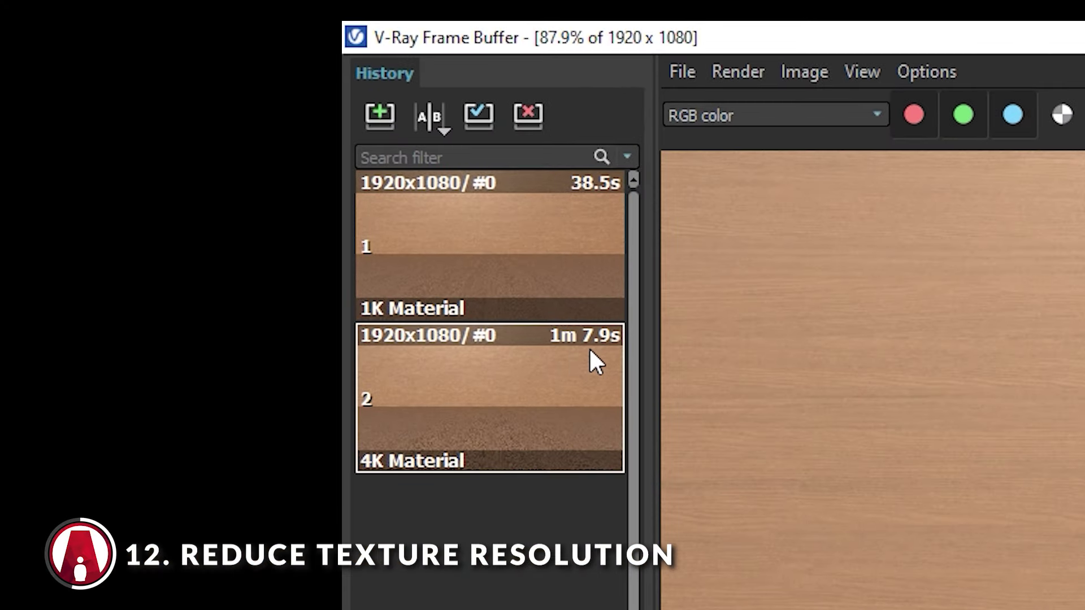
Step: Load the 1K Material render from the history and compare it with the 4K Material render in a split A/B view
click(392, 316)
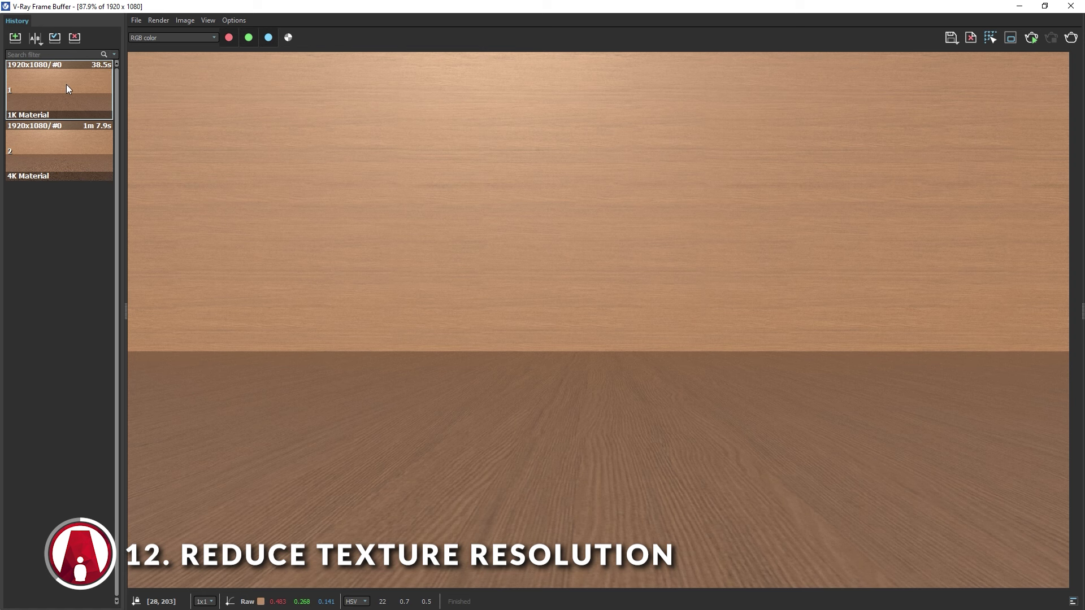
click(508, 231)
drag(521, 392, 593, 490)
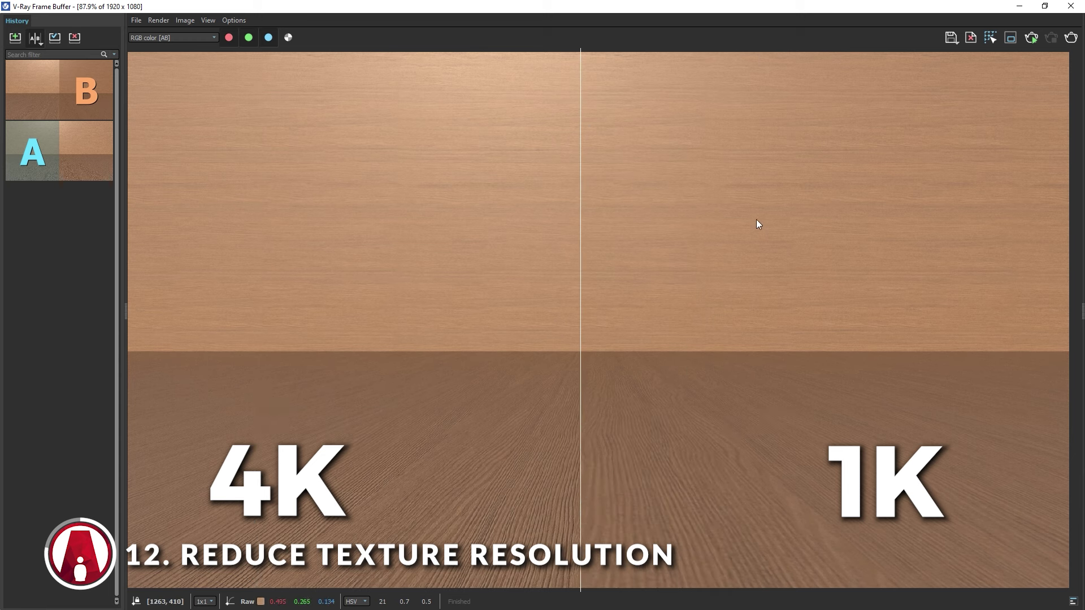
Step: Minimise the frame buffer and select the Wood 4K material again in the Asset Editor
click(1020, 5)
click(320, 218)
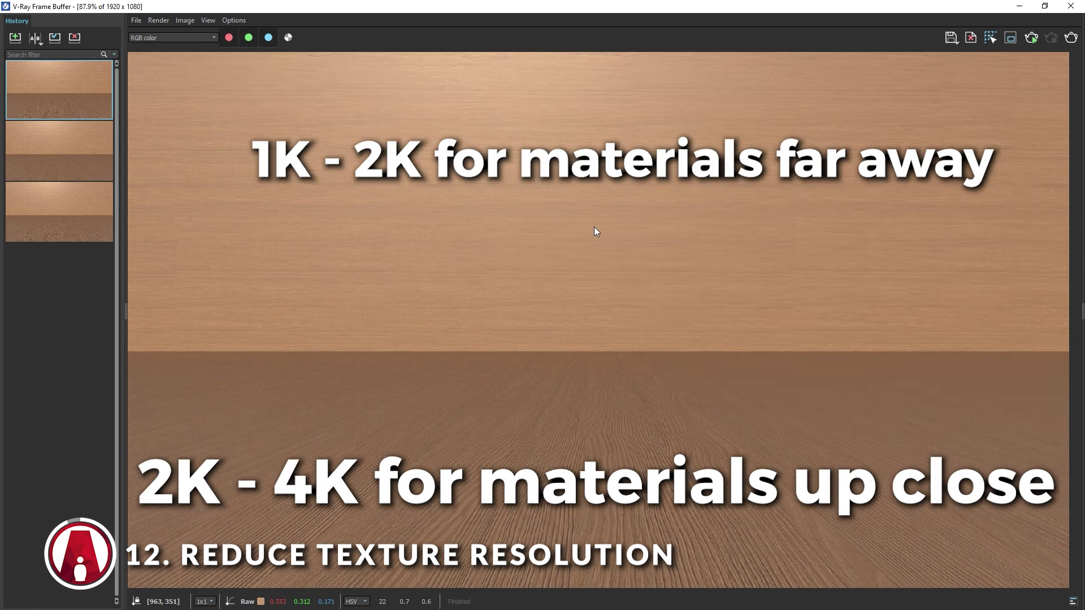
mouse_move(64, 99)
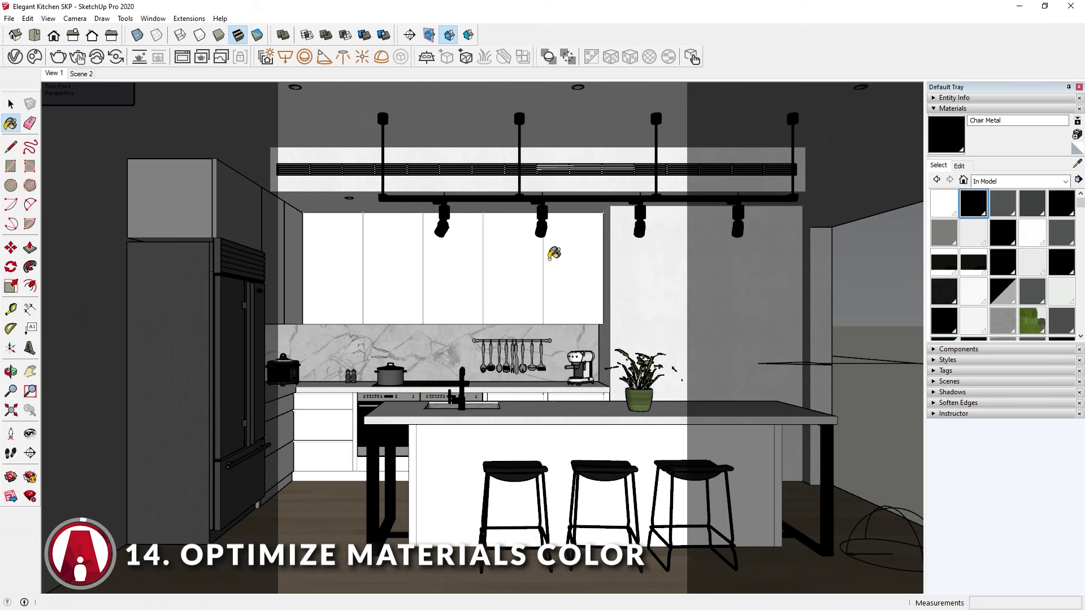
Step: Sample the Cabinet Paint material from the white upper cabinets and show its settings in the V-Ray Asset Editor
alt+click(518, 283)
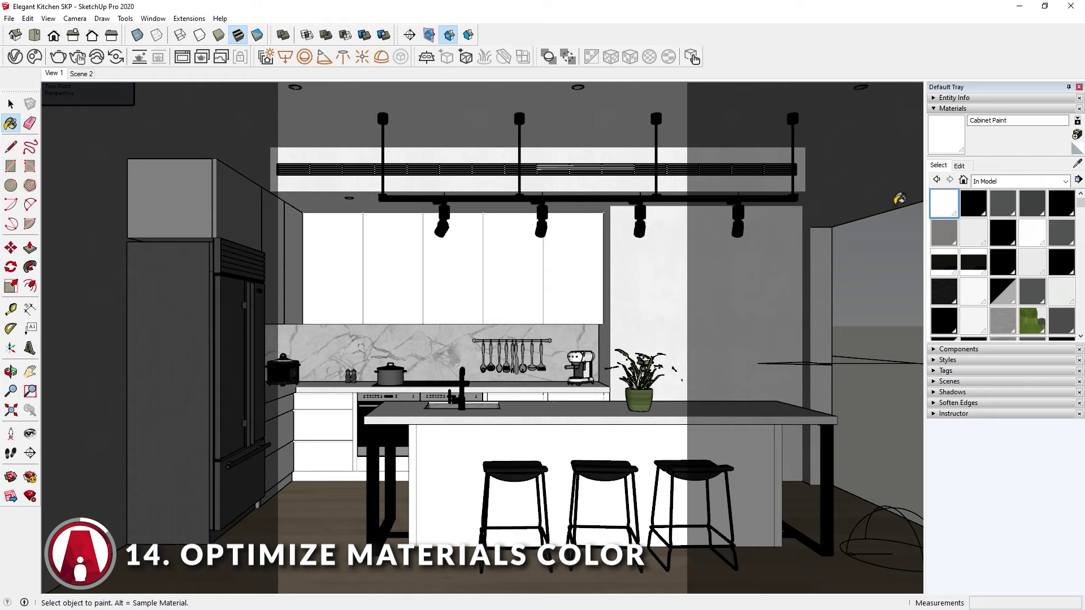
click(962, 166)
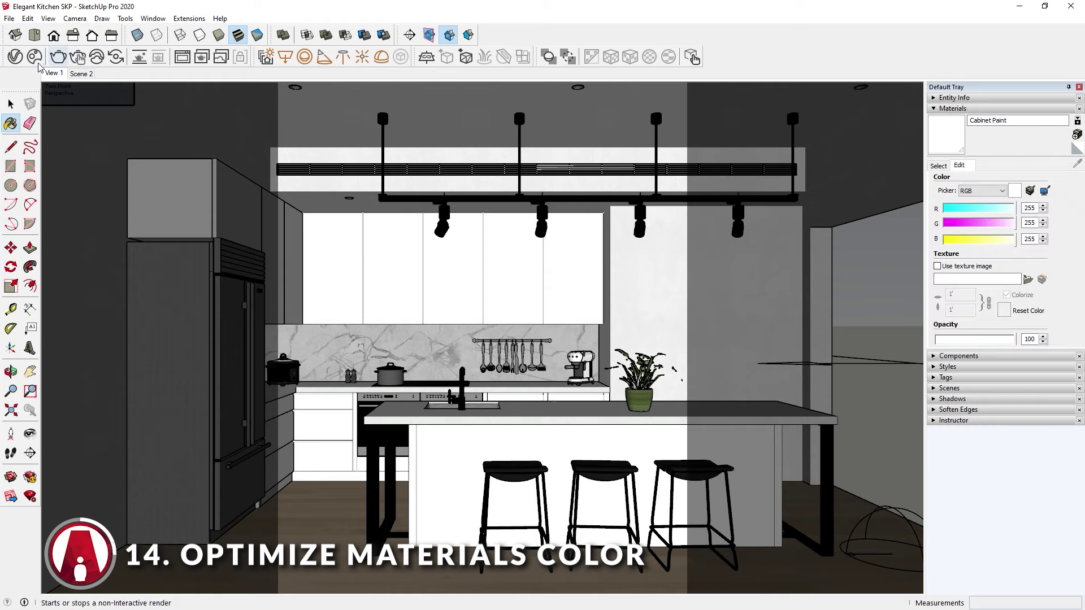
click(15, 57)
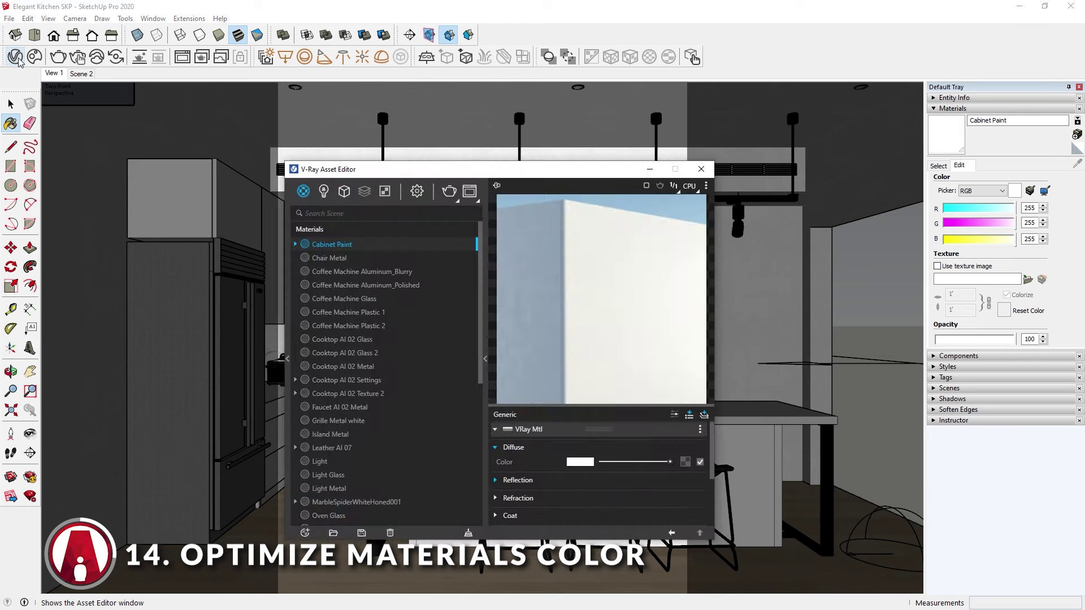
Step: Darken the Cabinet Paint diffuse color from pure white to 0.941 for red, green and blue
click(581, 462)
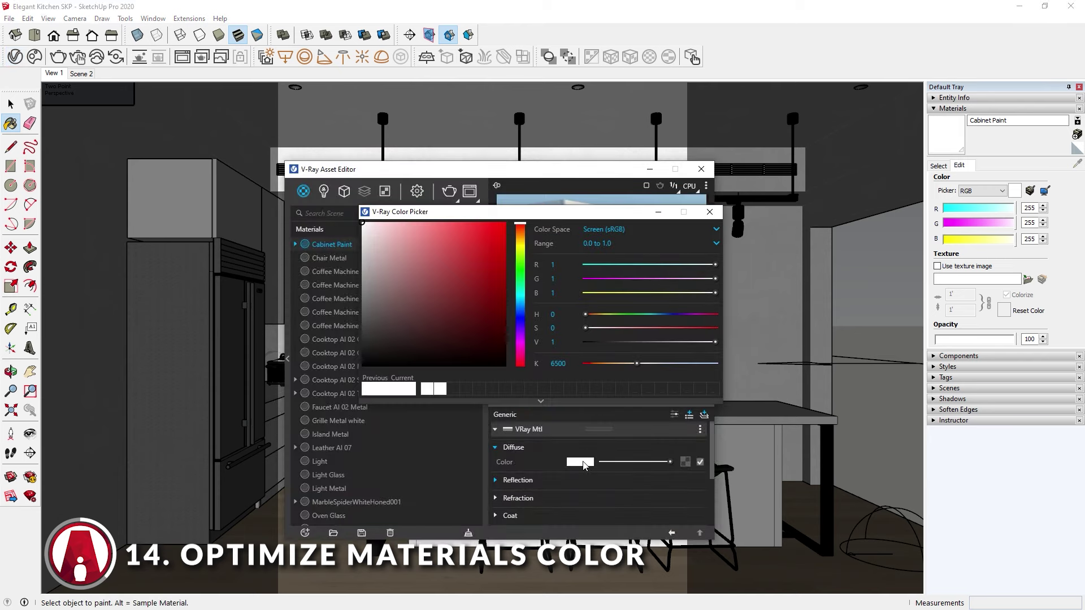
drag(365, 229, 366, 248)
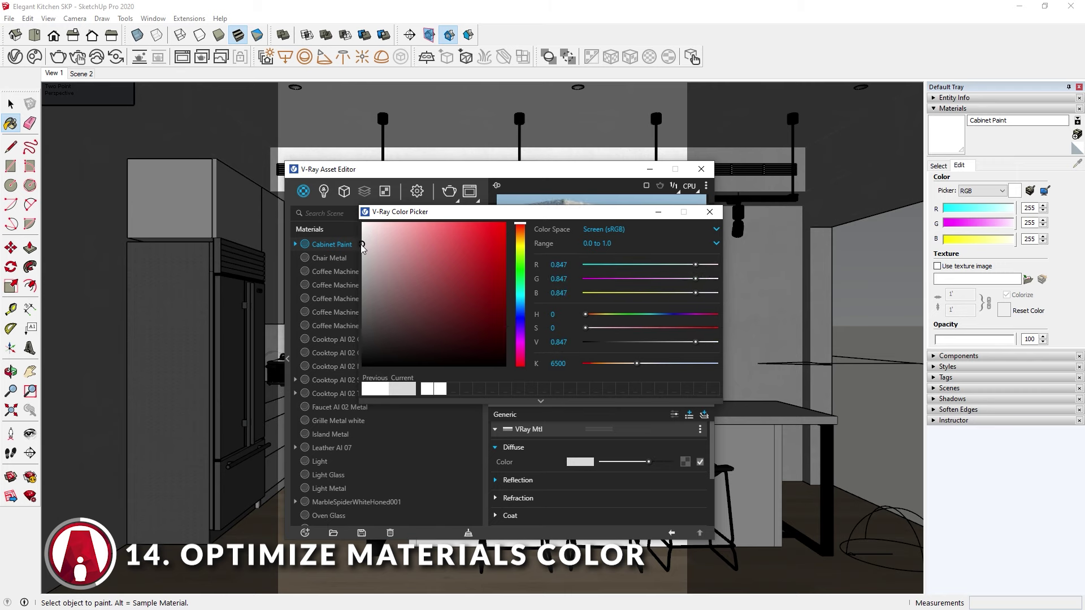
drag(399, 213, 358, 404)
click(321, 421)
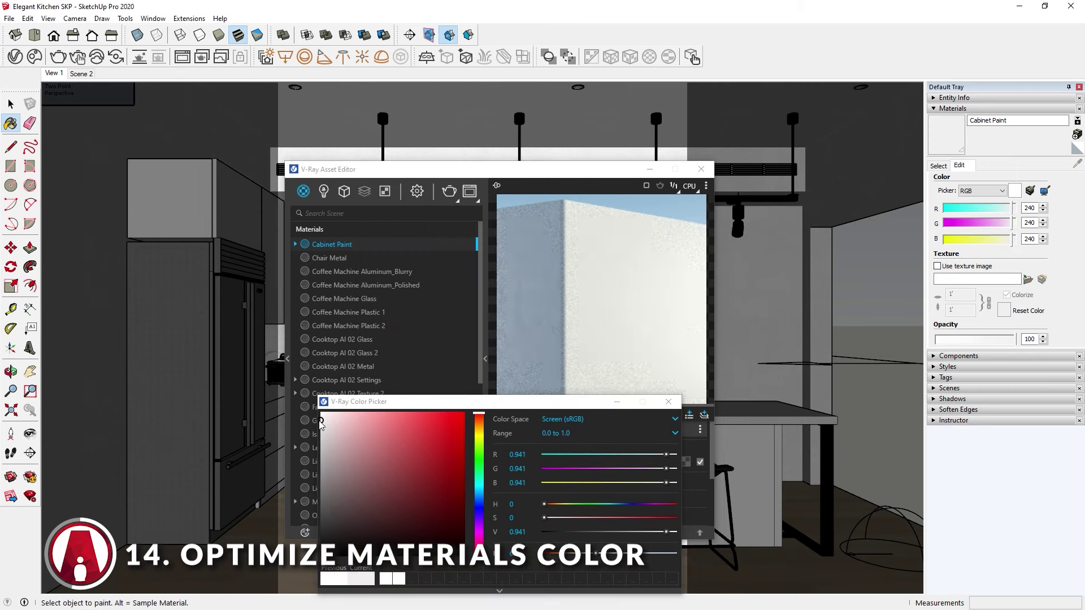
Step: Close the color picker and compare the off-white and 100% white kitchen renders in a split A/B view of the render history
click(669, 402)
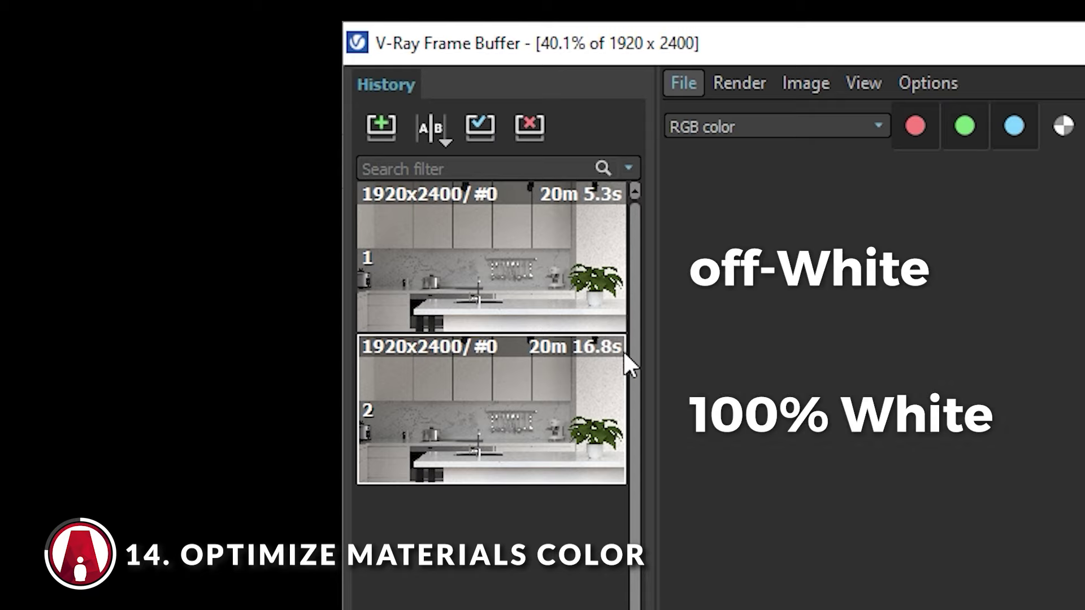
click(611, 247)
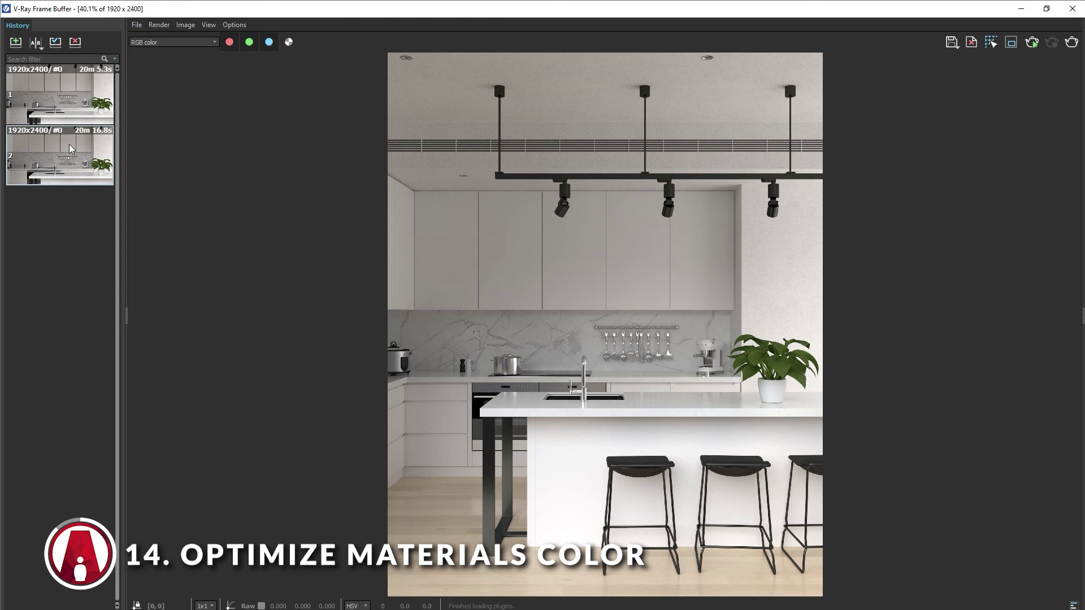
click(36, 42)
mouse_move(609, 342)
mouse_down()
mouse_move(547, 339)
mouse_move(722, 339)
mouse_move(259, 463)
mouse_move(829, 513)
mouse_up()
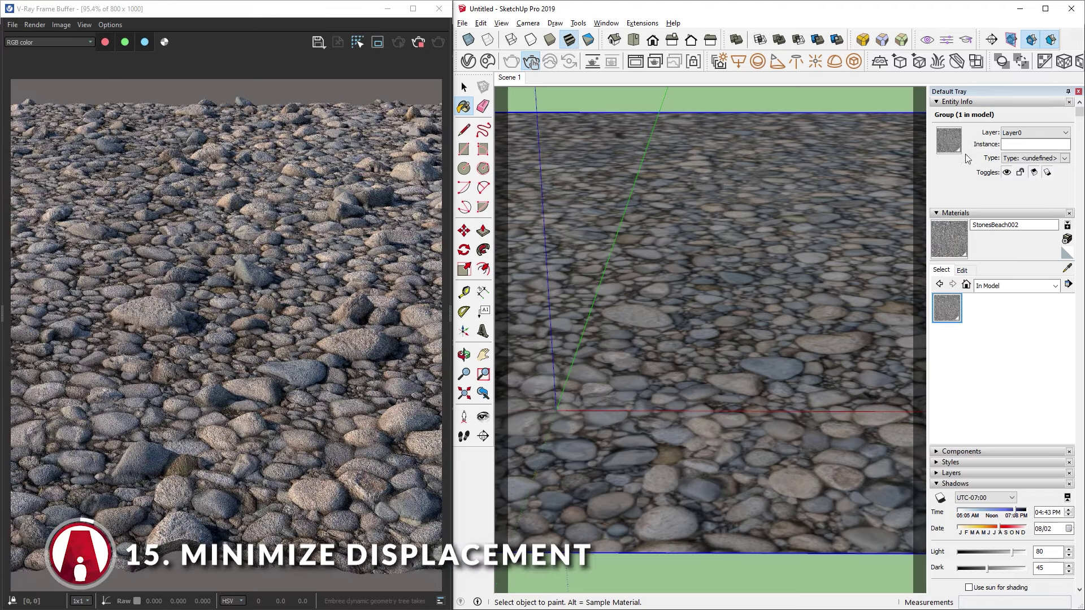
middle_drag(701, 294, 672, 340)
click(464, 87)
click(468, 61)
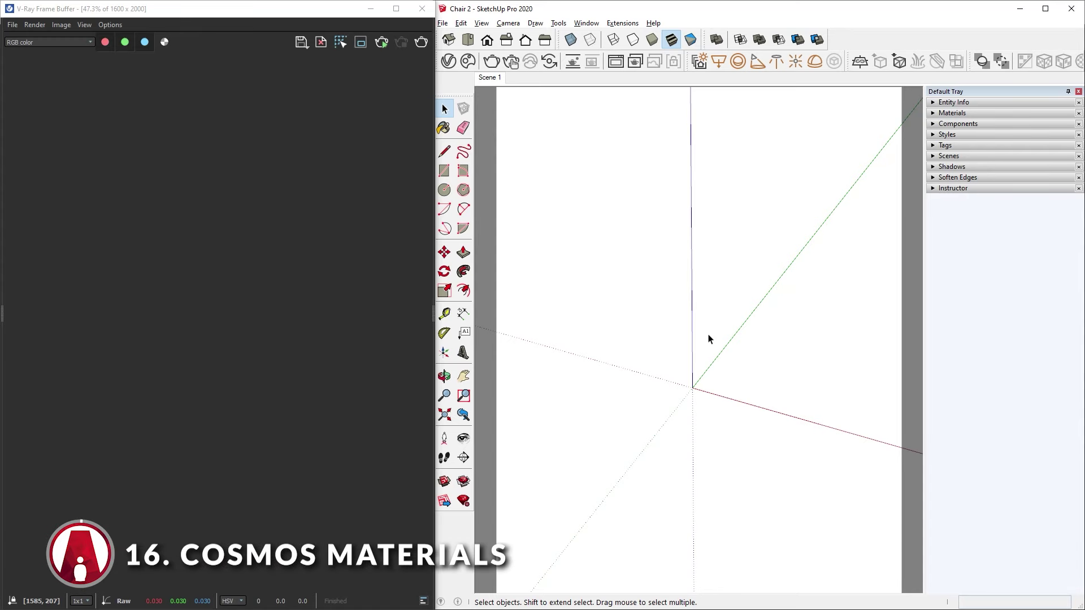
Step: Open the Chaos Cosmos library and find the Sofa 002 model among the sofas and armchairs in the Furniture category
click(469, 63)
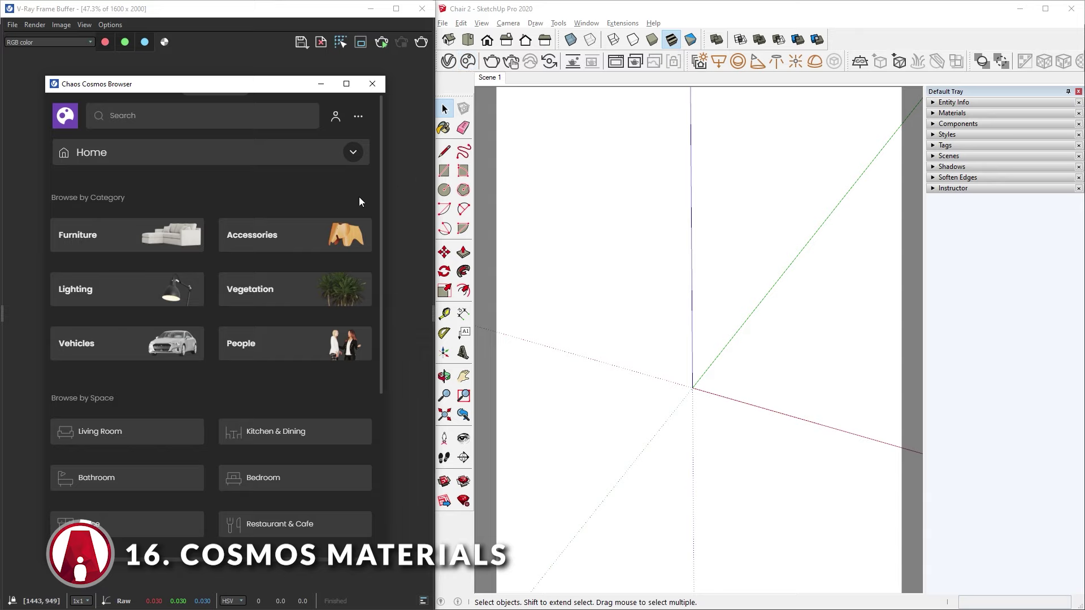
click(126, 243)
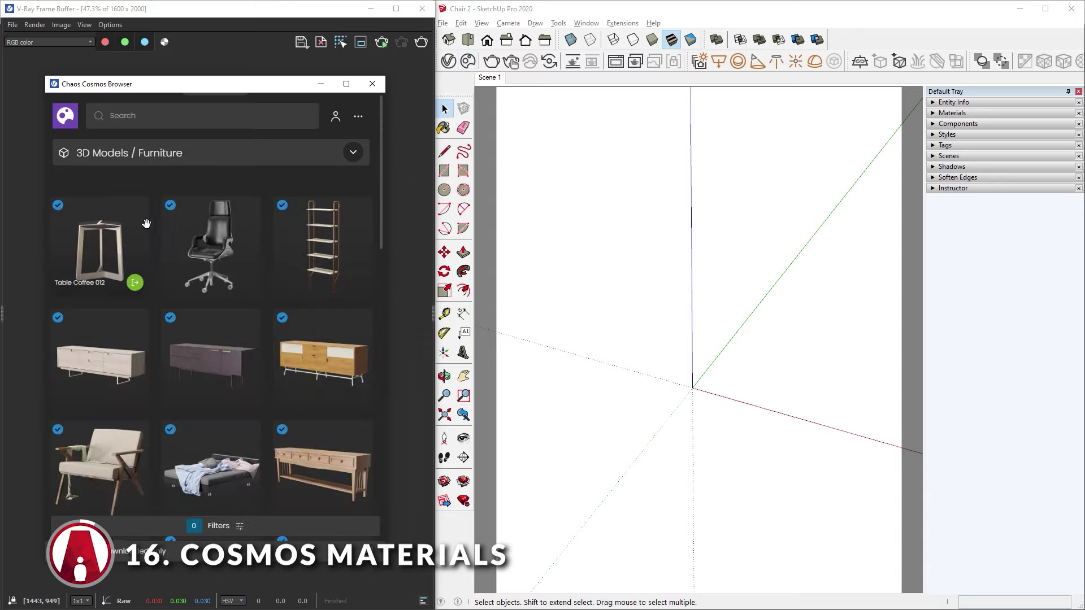
click(354, 152)
click(119, 235)
mouse_move(127, 246)
click(113, 264)
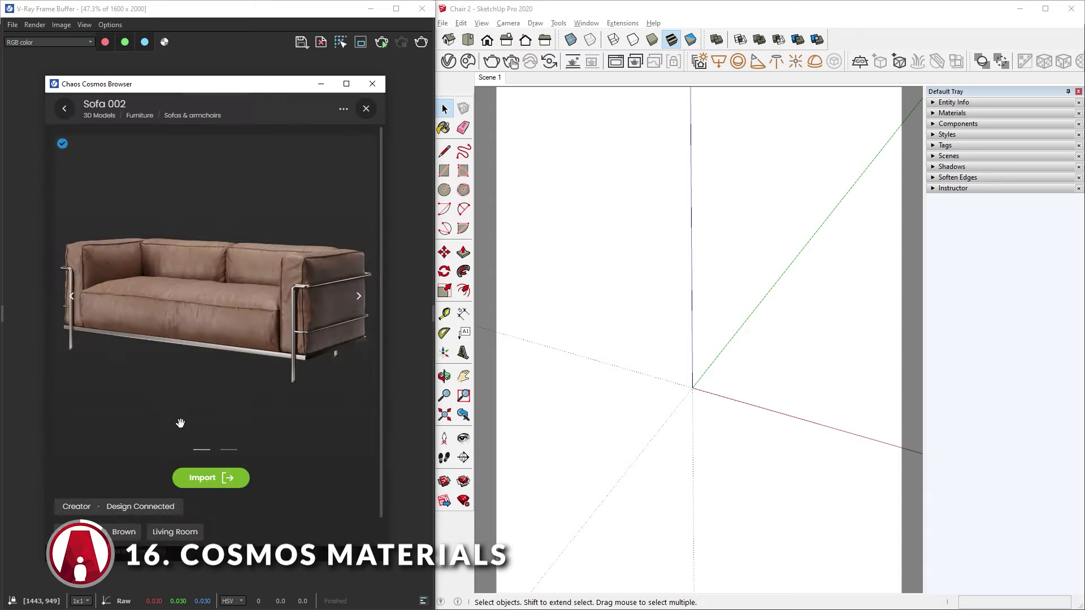
Step: Import Sofa 002, place it over the axes origin and start an interactive V-Ray render
click(214, 484)
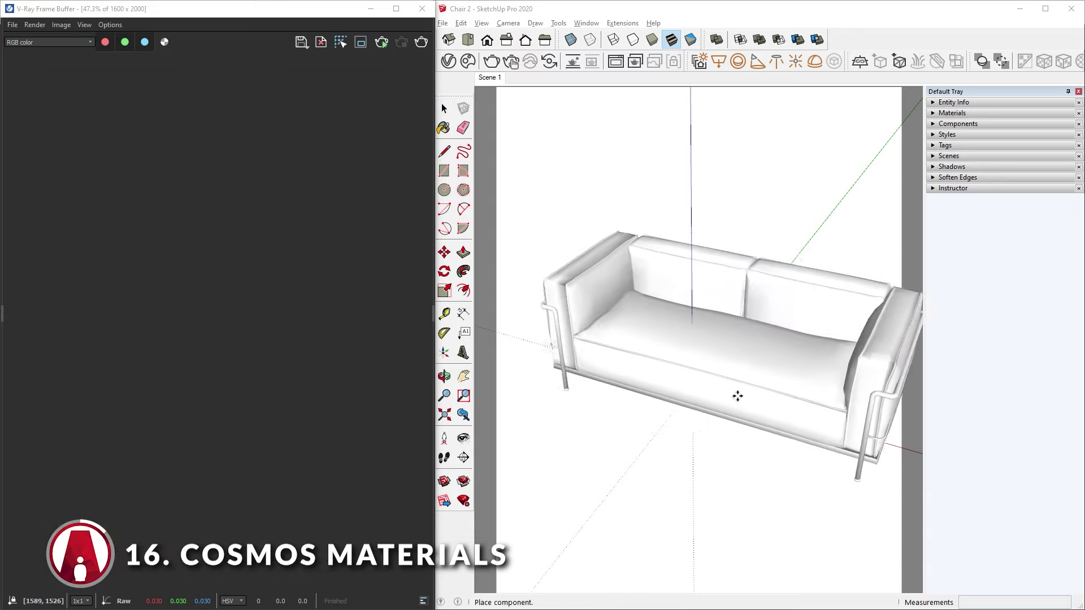
click(701, 393)
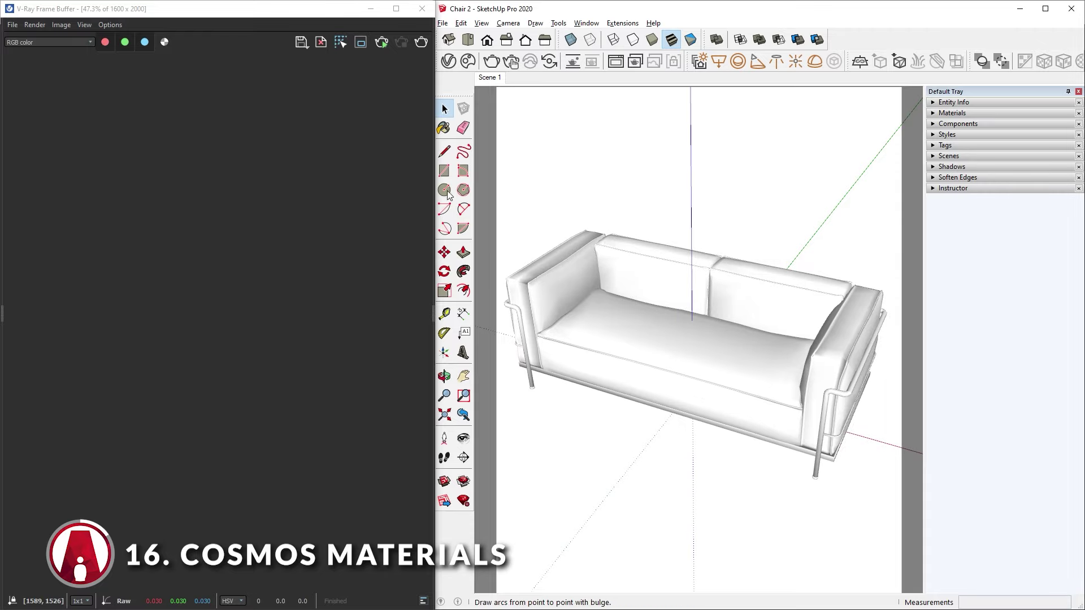
click(382, 44)
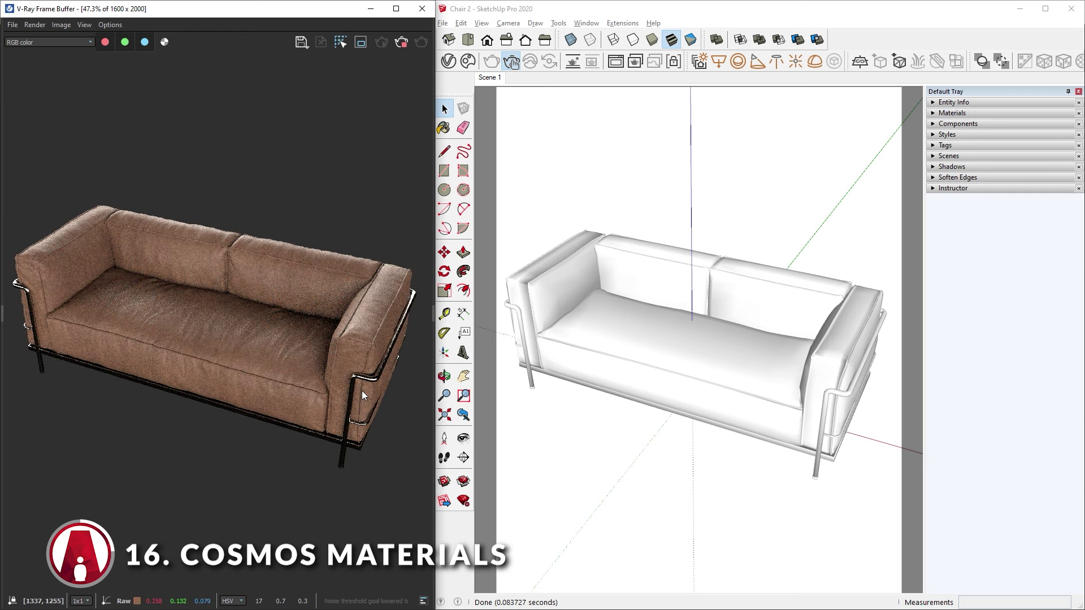
Step: Merge the Sofa 002 Cosmos asset in the V-Ray Asset Editor and enlarge the editor to show all its material slots
click(448, 62)
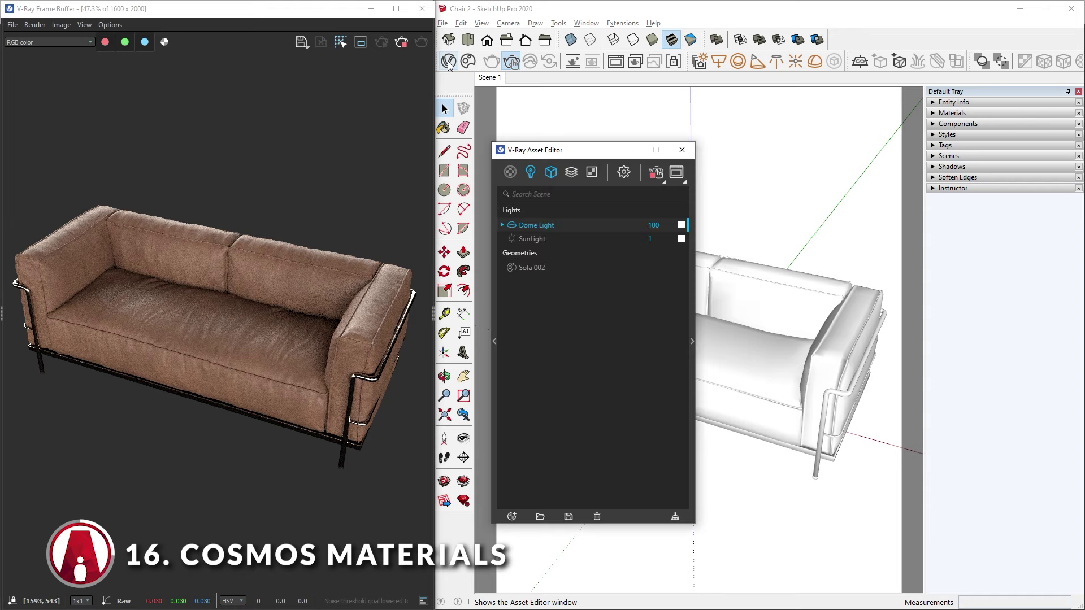
click(783, 358)
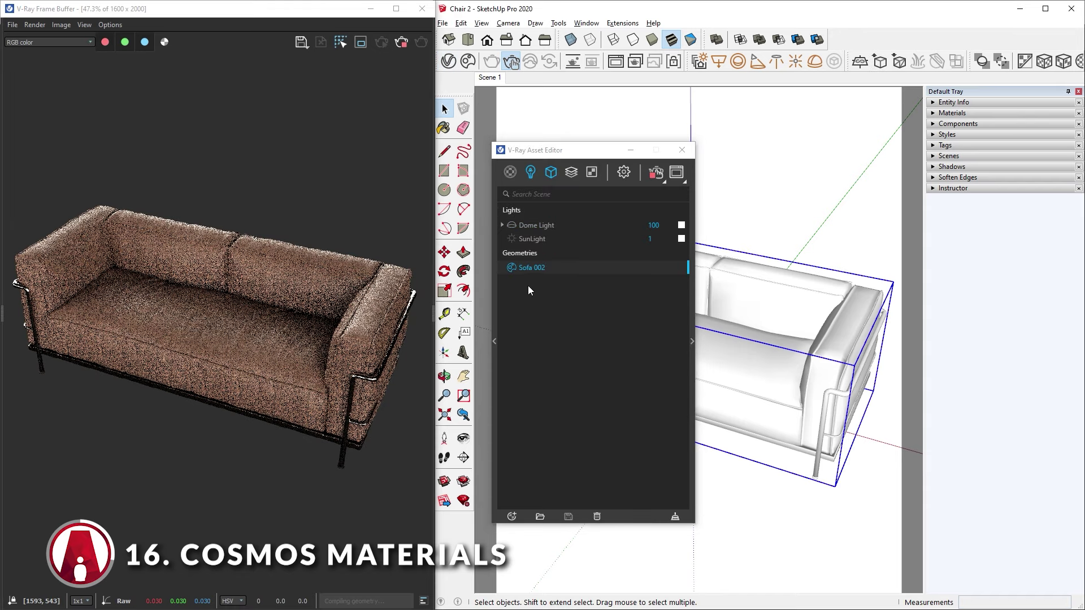
click(694, 308)
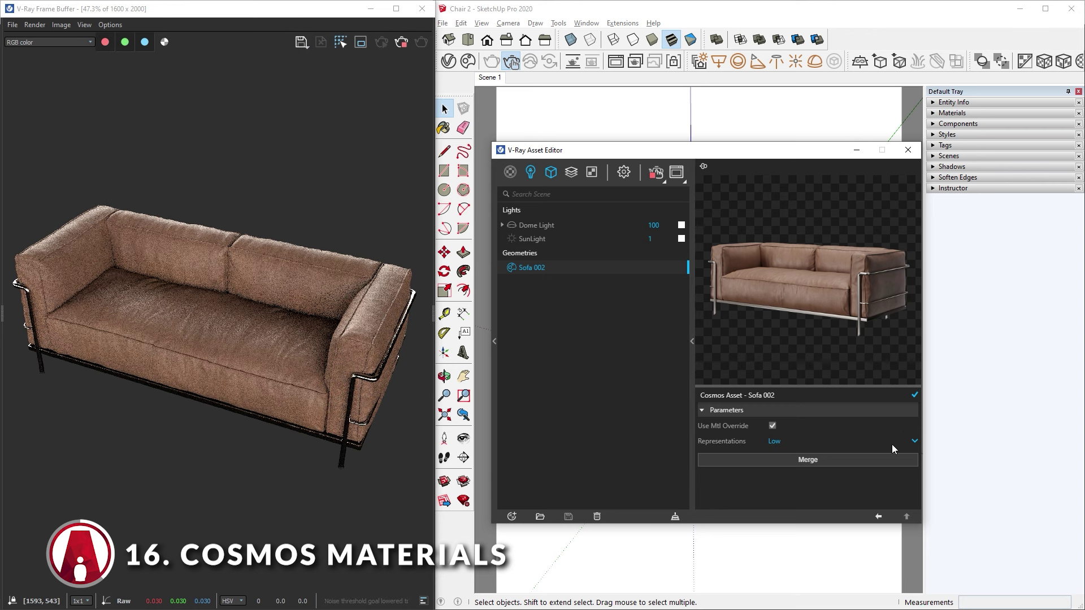
click(809, 460)
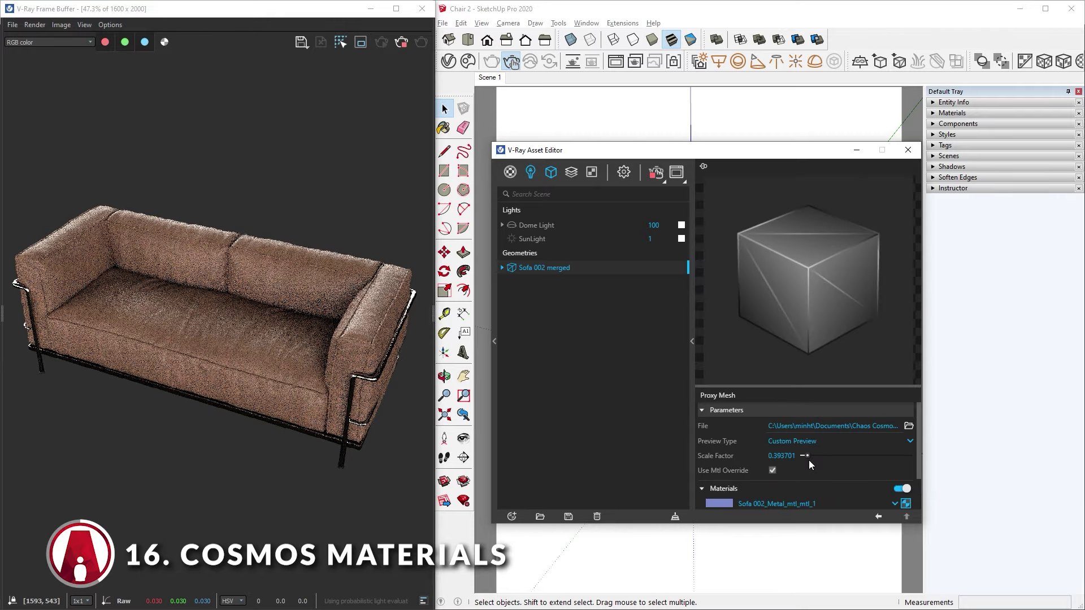
drag(817, 524, 818, 591)
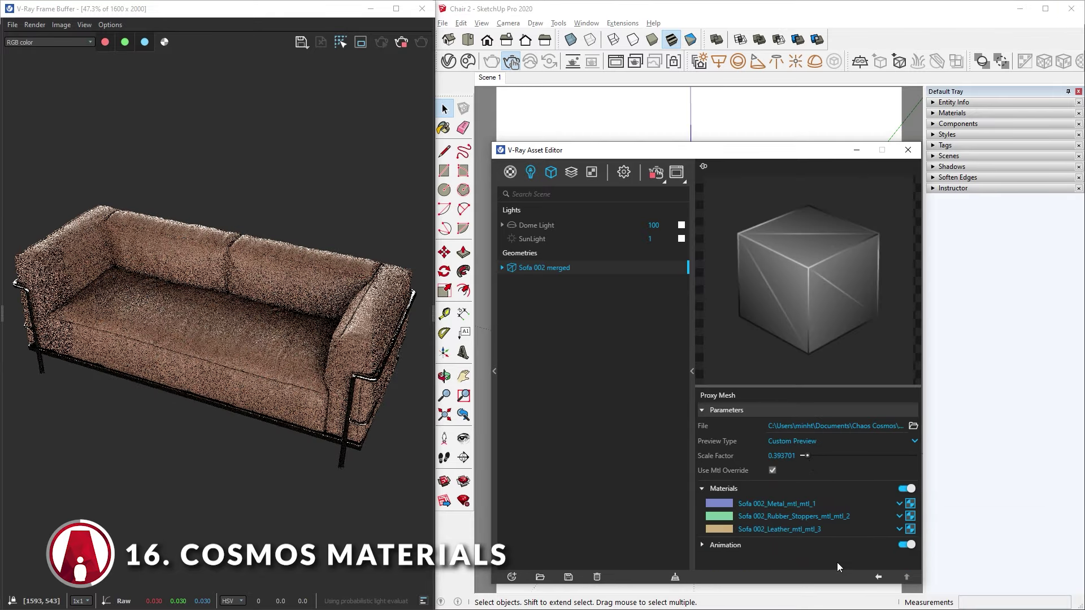
Step: Wrap the sofa leather material's diffuse bitmap in a Color Correction with hue 11.9, saturation -1 and brightness -0.201
click(910, 530)
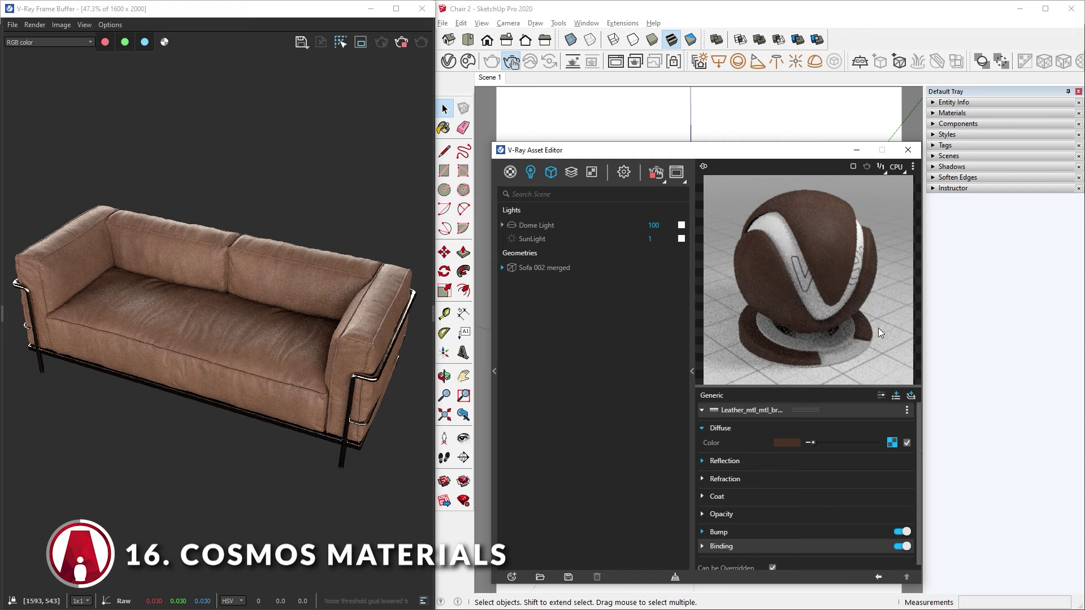
click(892, 447)
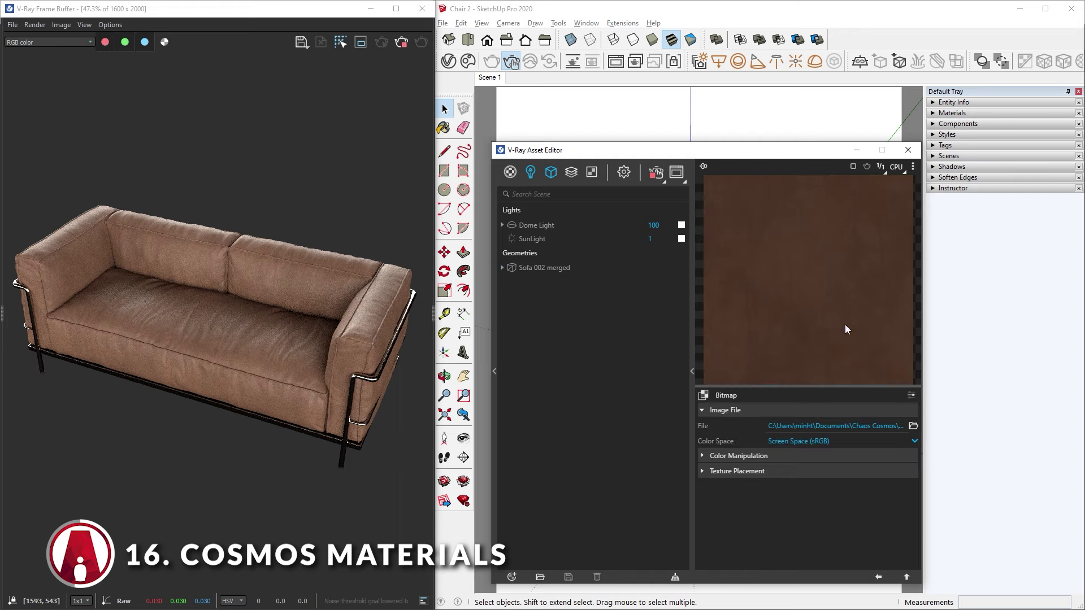
click(878, 577)
right_click(893, 443)
mouse_move(873, 500)
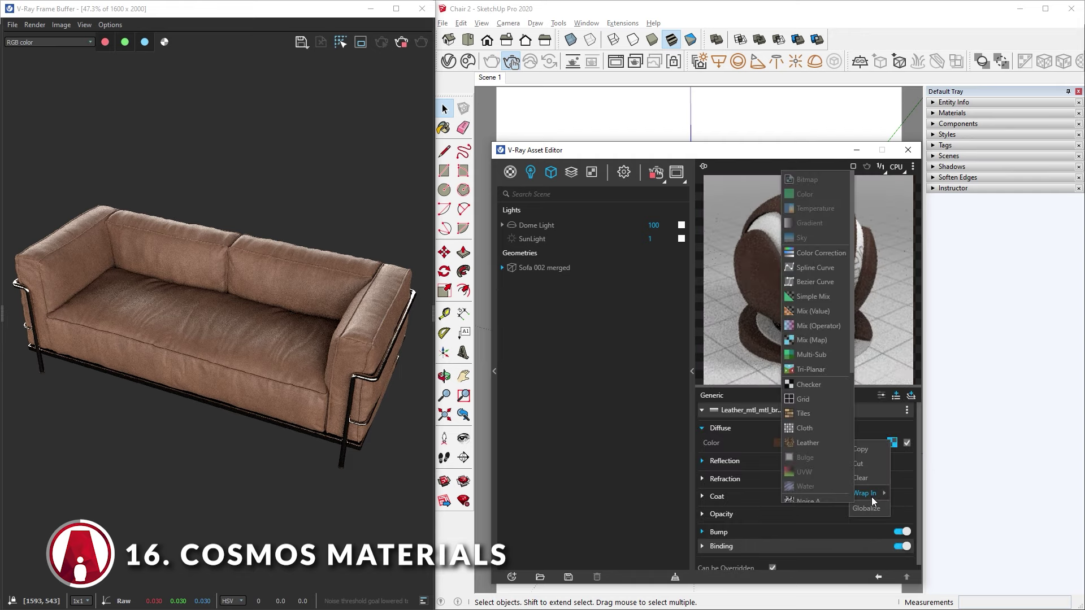
click(812, 253)
drag(857, 458, 804, 474)
mouse_move(857, 551)
mouse_down()
mouse_move(873, 551)
mouse_move(846, 554)
mouse_up()
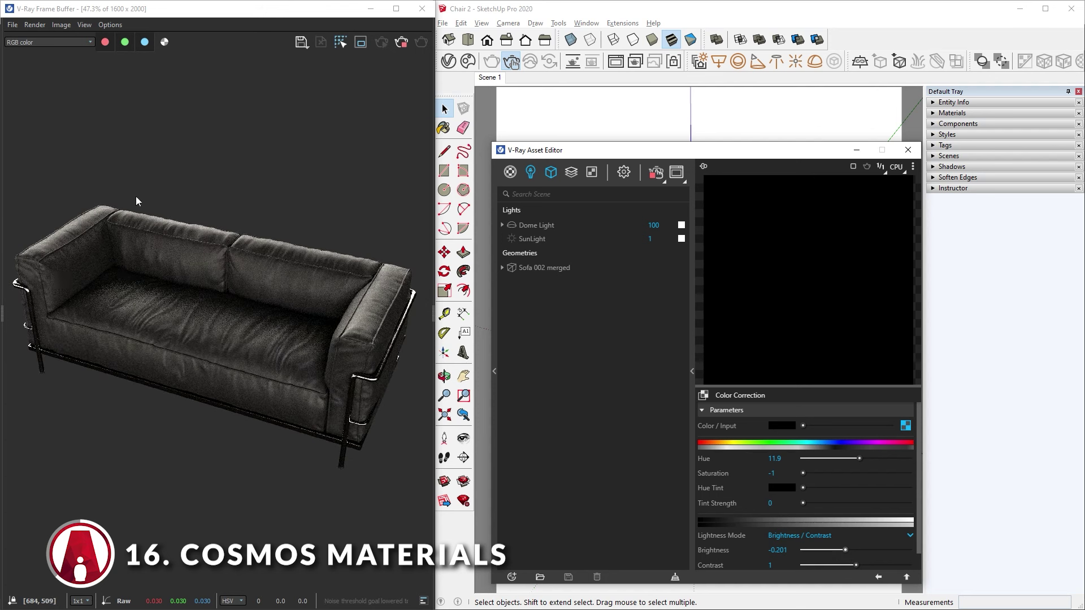
Step: Select the Sofa 002_Metal_mtl_mtl_1 material and brighten its diffuse color close to the maximum
click(510, 172)
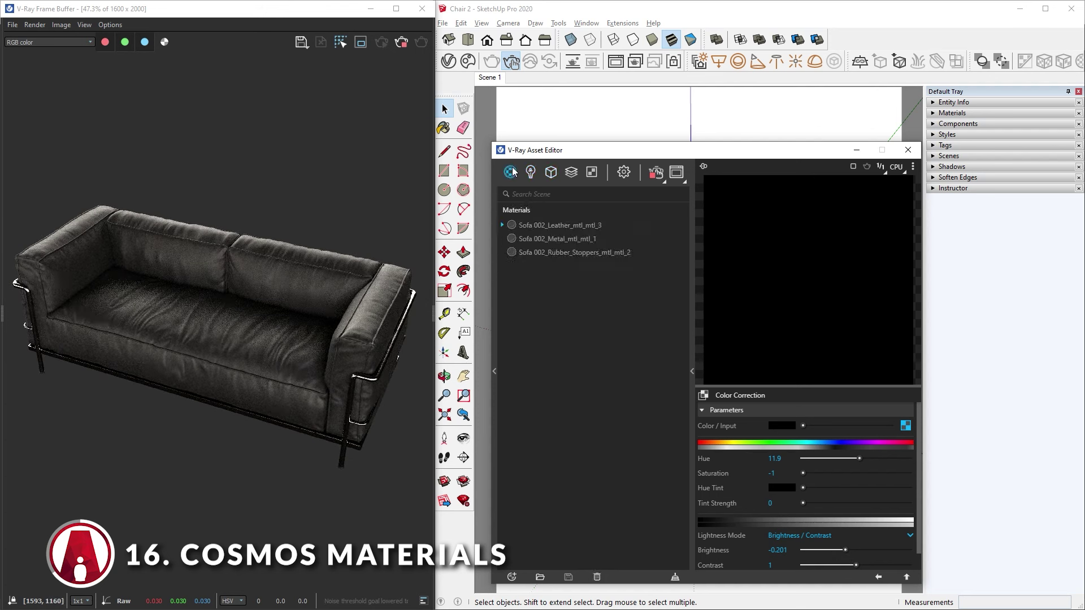
click(575, 251)
click(575, 240)
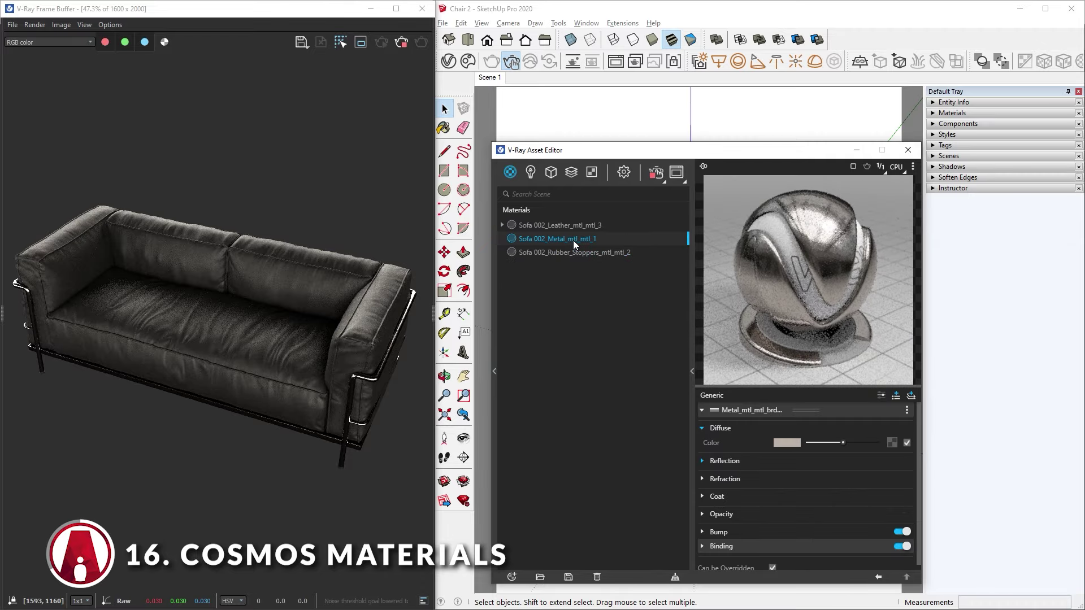
drag(842, 442, 878, 445)
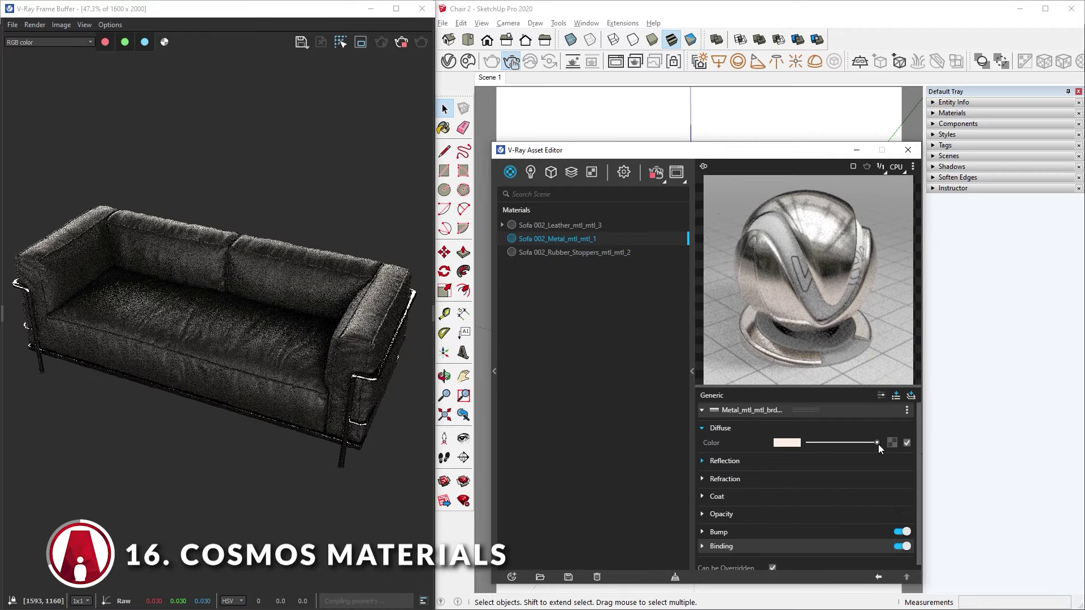
Step: Change the sofa metal's diffuse color to a neutral 0.124 grey and brighten it to near white
click(787, 443)
click(367, 362)
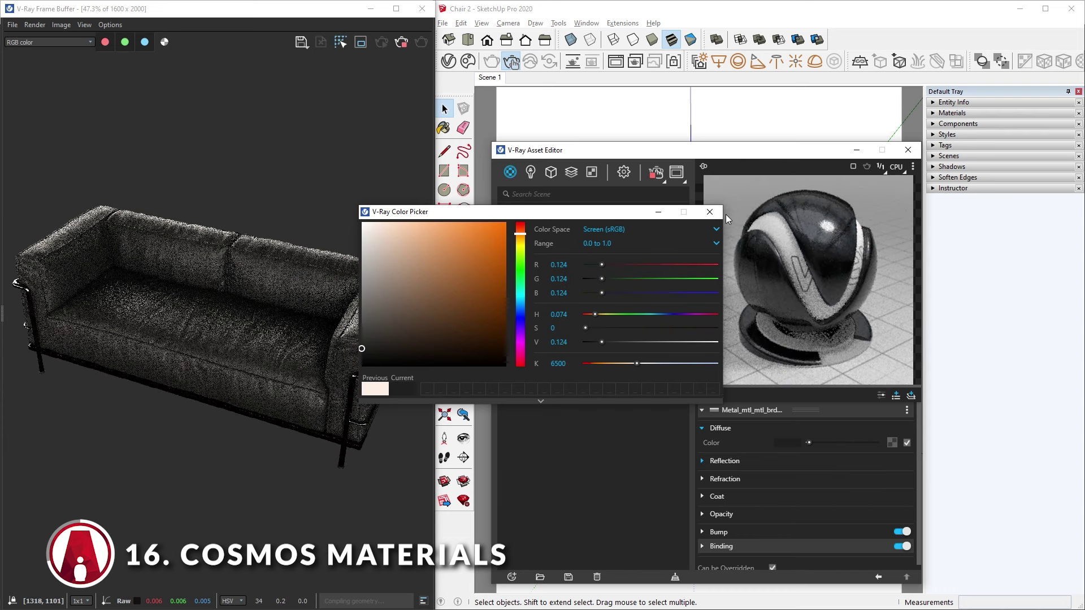
click(707, 213)
drag(809, 443, 869, 443)
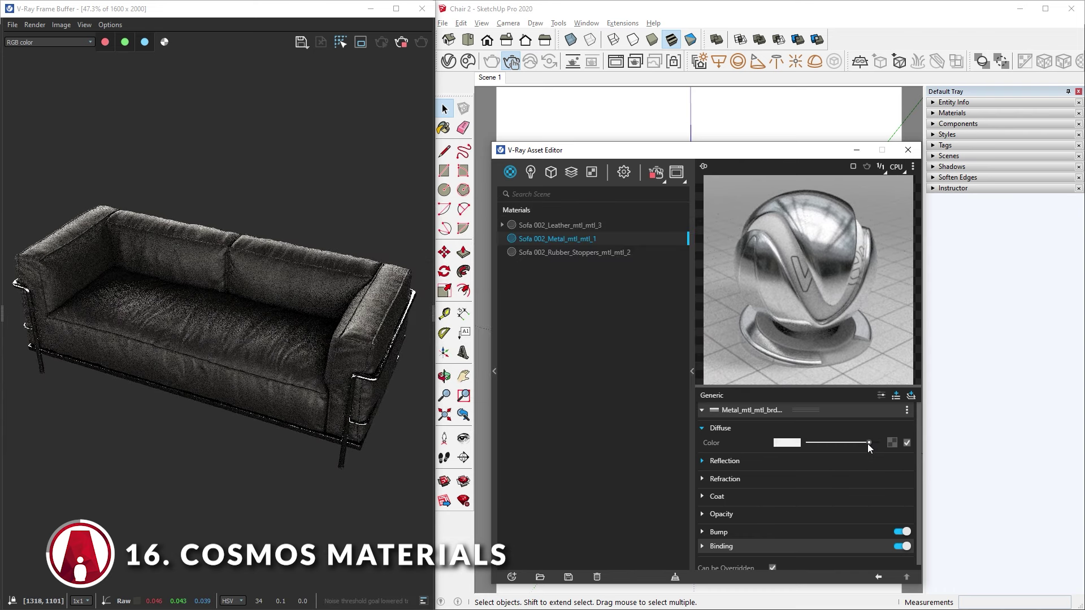
Step: Load the Chair Fabric material file and assign it to the leather slot of the Sofa 002 merged geometry
click(541, 578)
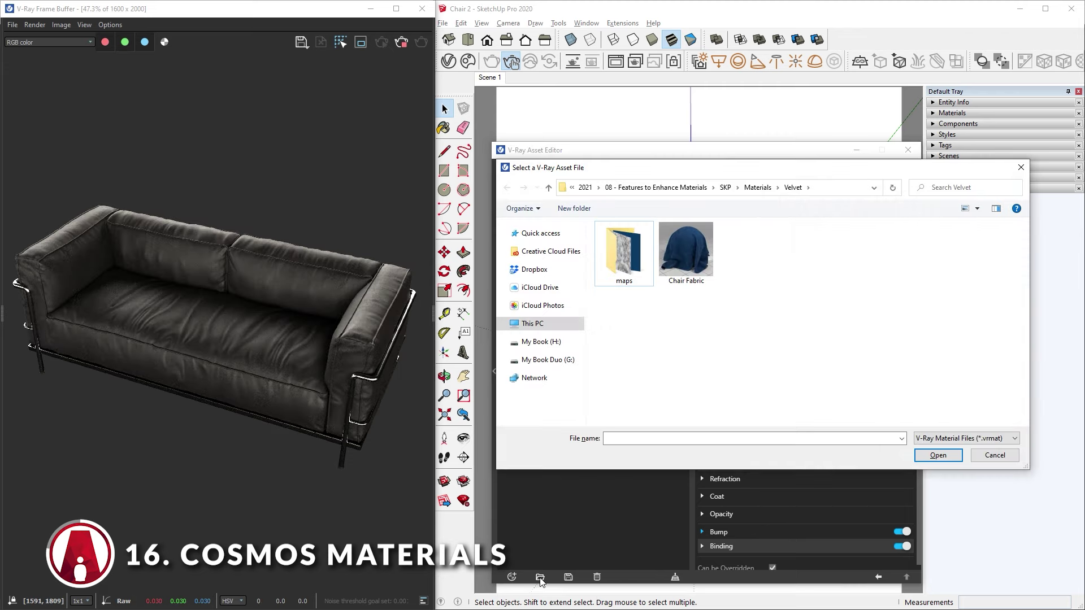
double_click(694, 257)
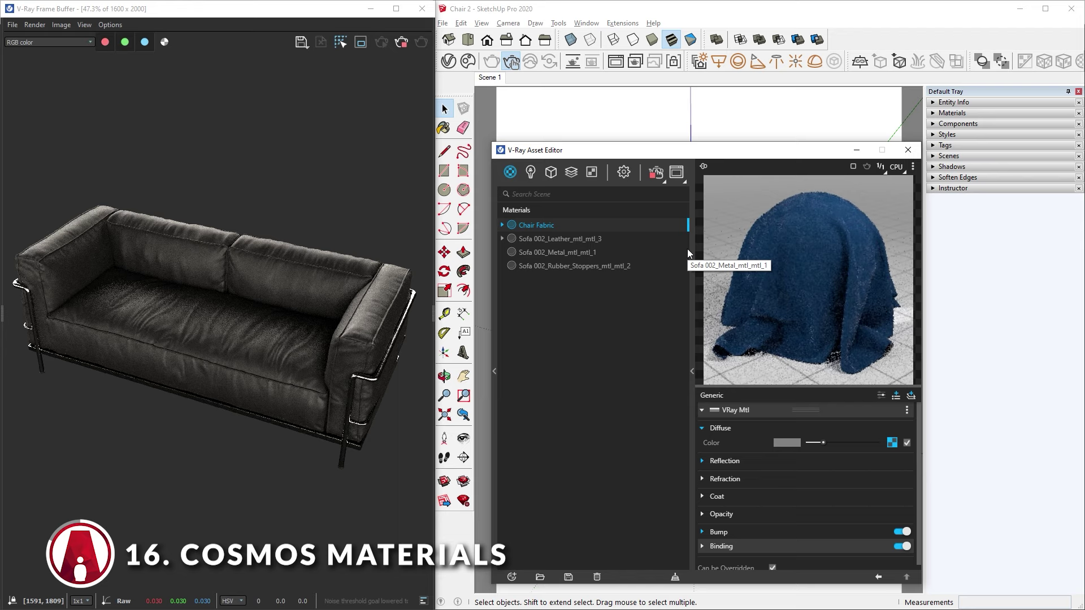
click(551, 173)
click(551, 226)
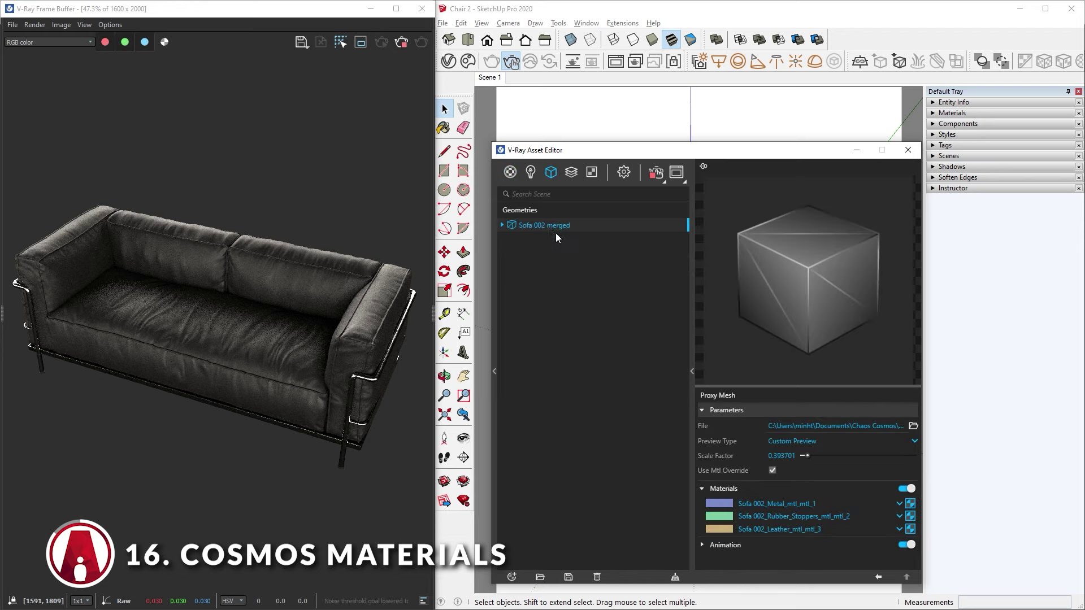
click(796, 528)
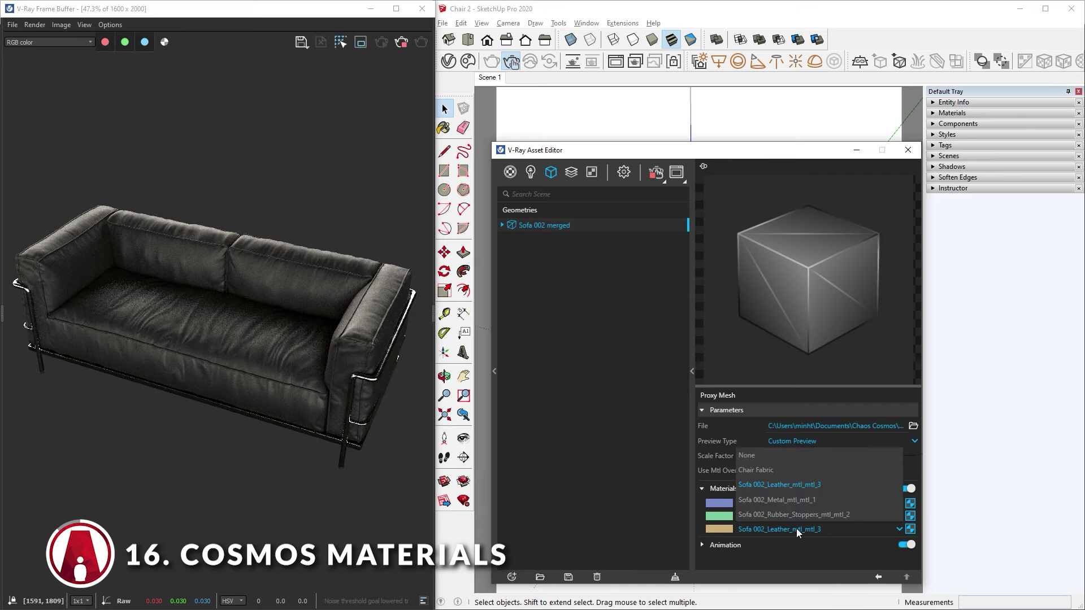
click(789, 473)
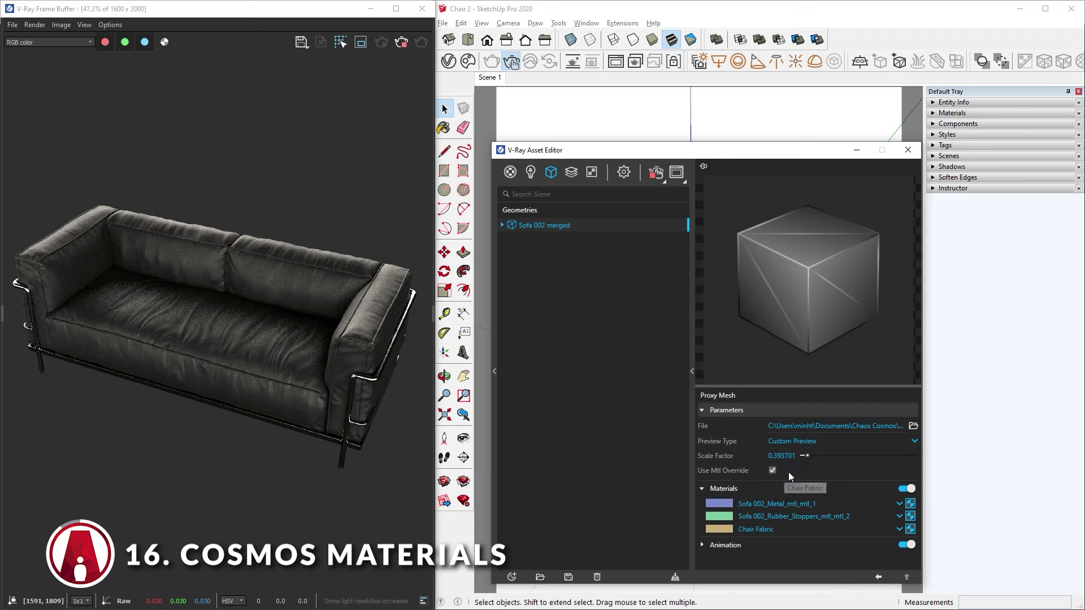
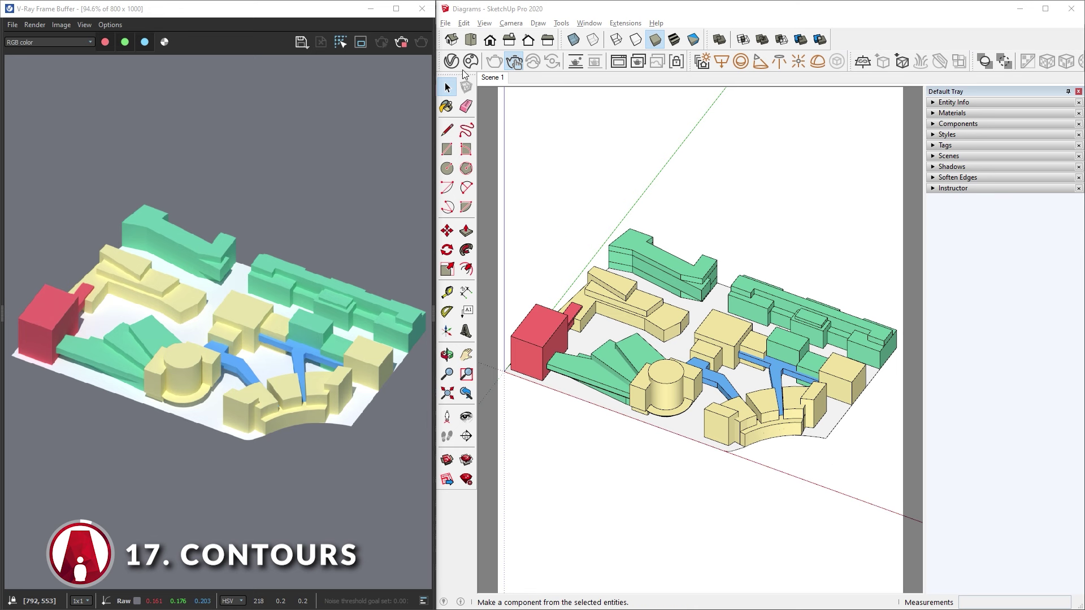
Step: Enable Contours in the V-Ray render settings for the colored building diagram and darken the line color to near black
click(453, 60)
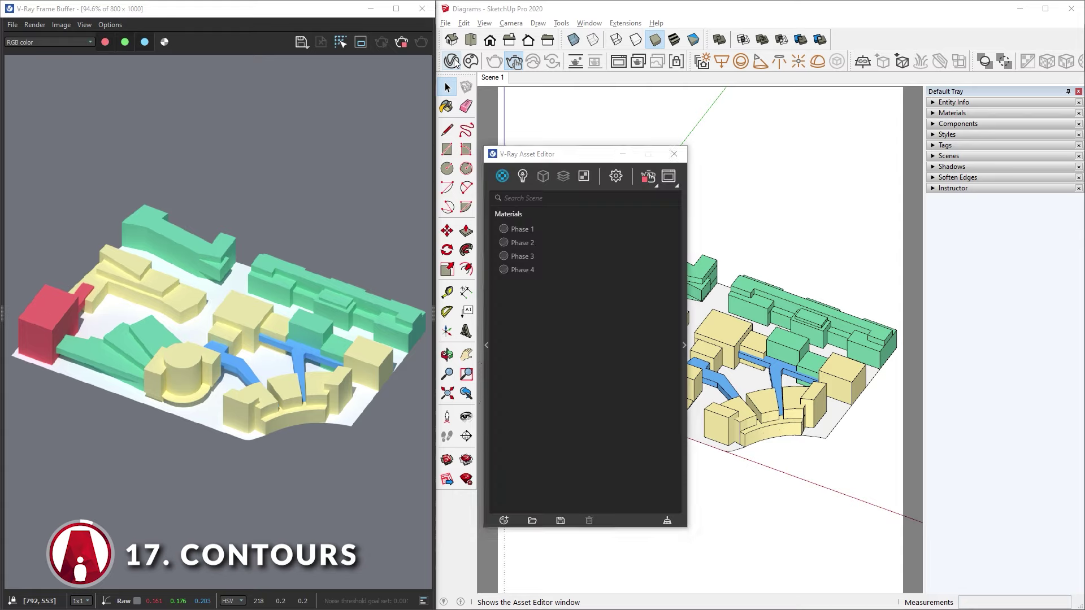
click(616, 177)
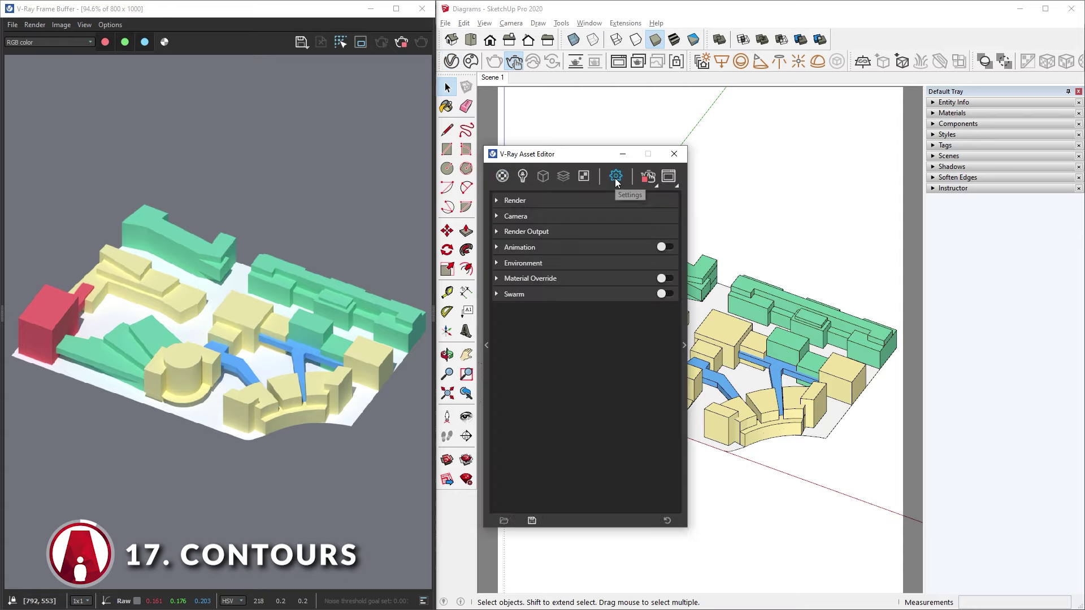
click(684, 346)
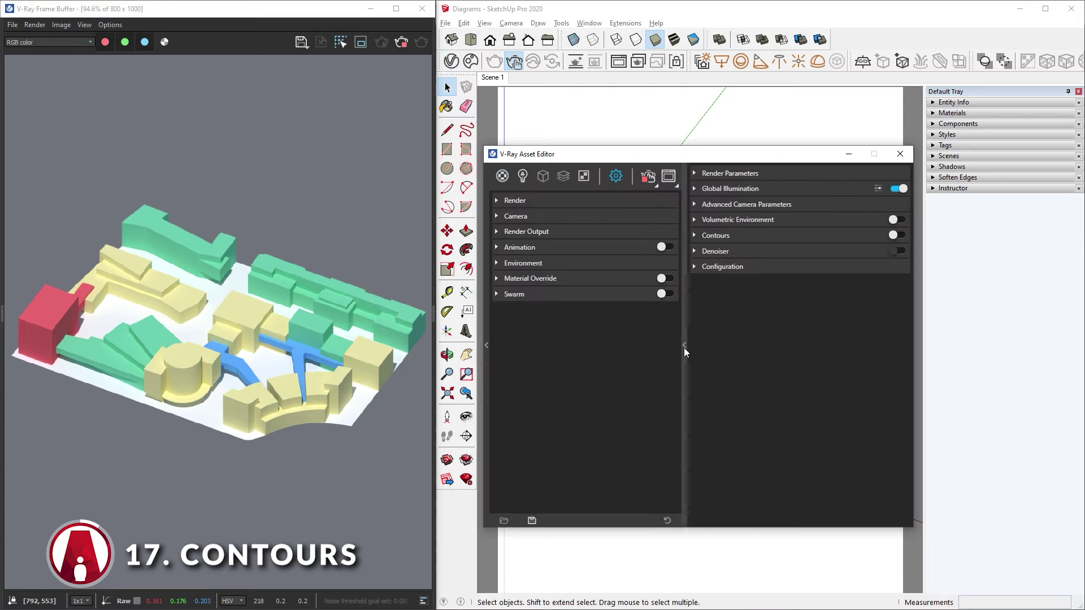
click(727, 239)
click(900, 235)
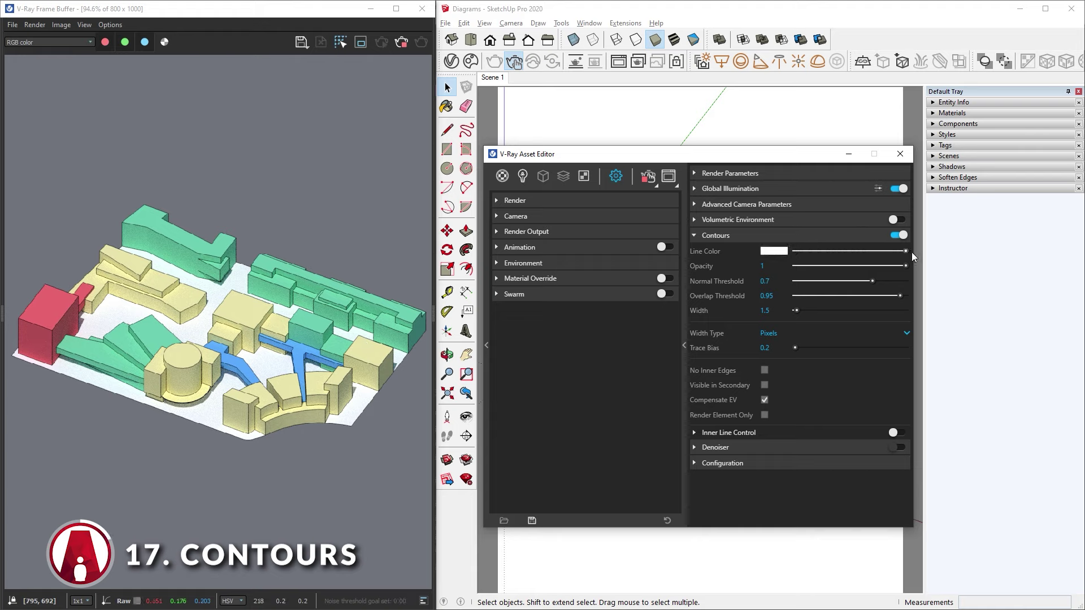
drag(901, 252, 799, 250)
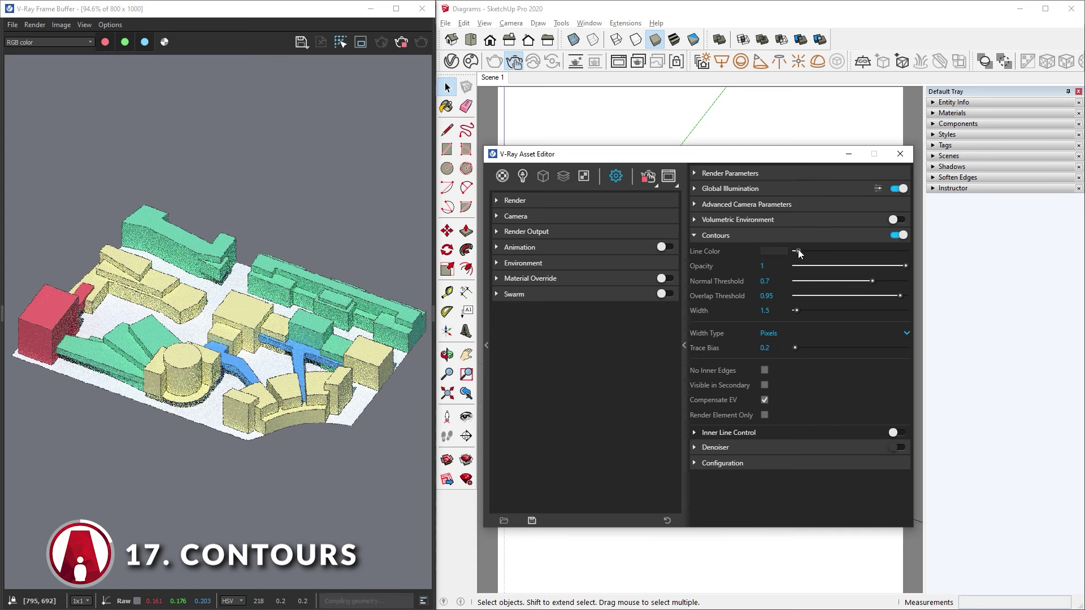
Step: Try a pure red contour line color, return it to black and set the line width to 2 pixels
click(775, 251)
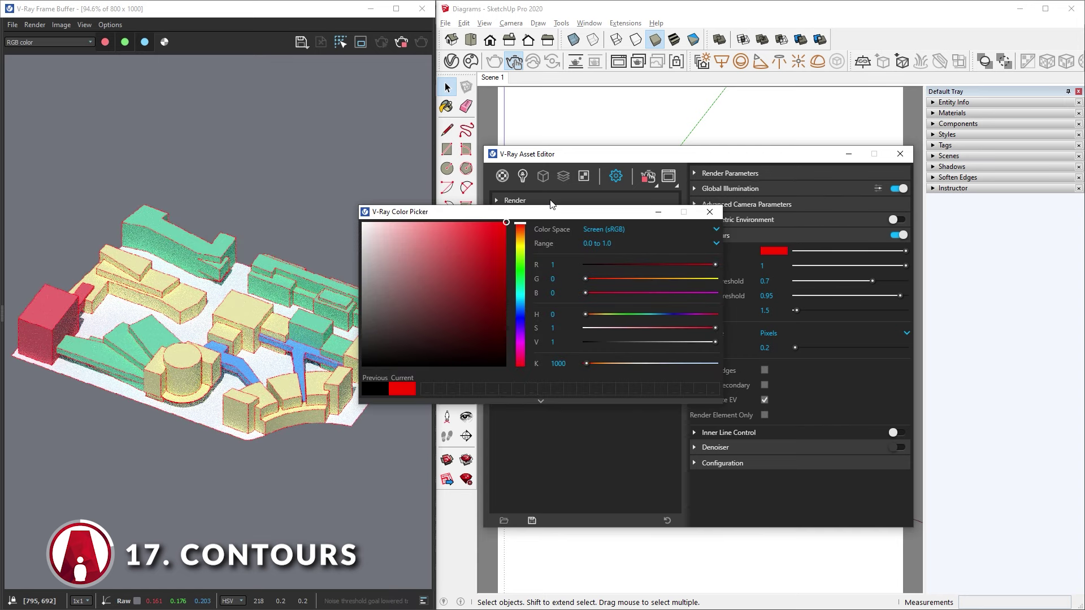
click(710, 211)
drag(806, 252, 782, 249)
mouse_move(905, 266)
mouse_down()
mouse_move(867, 267)
mouse_move(921, 276)
mouse_up()
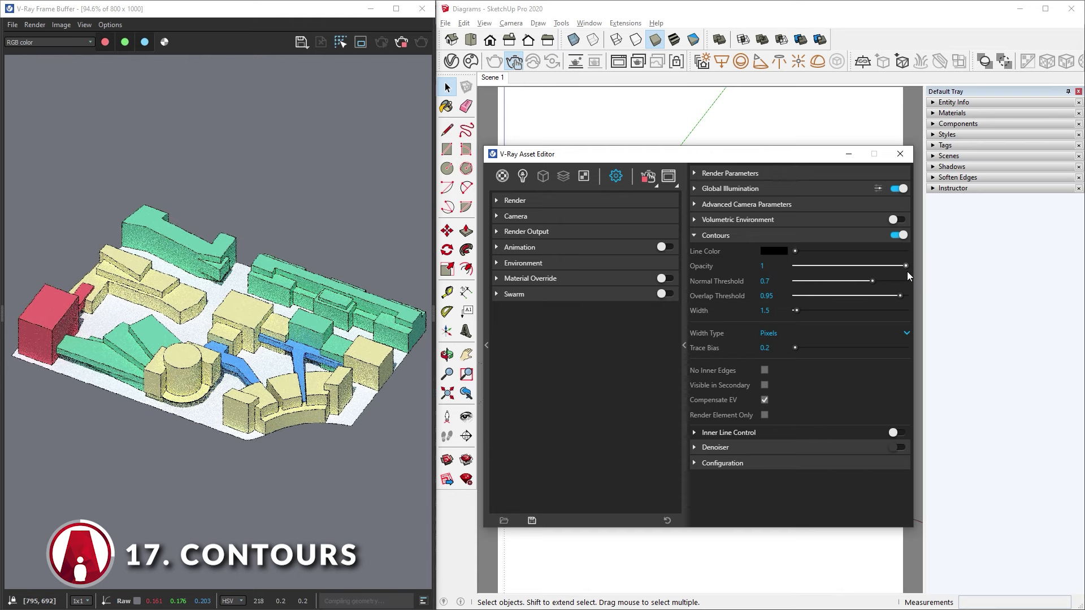
mouse_move(798, 311)
mouse_down()
mouse_move(810, 311)
mouse_move(795, 311)
mouse_up()
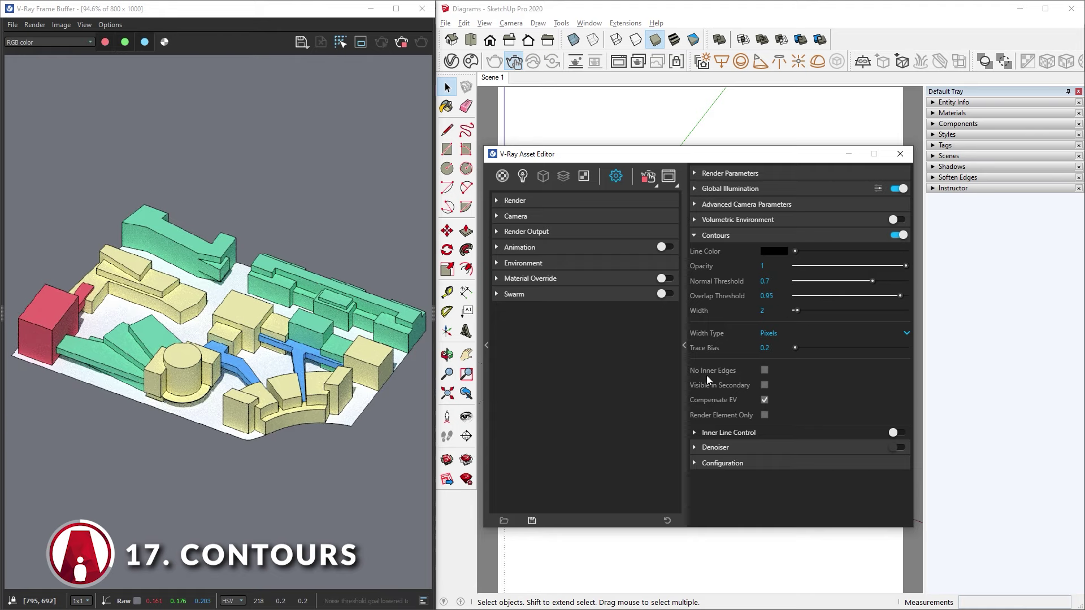
Step: Try the contours with No Inner Edges, inspect the rendered buildings and switch the option back off
click(764, 371)
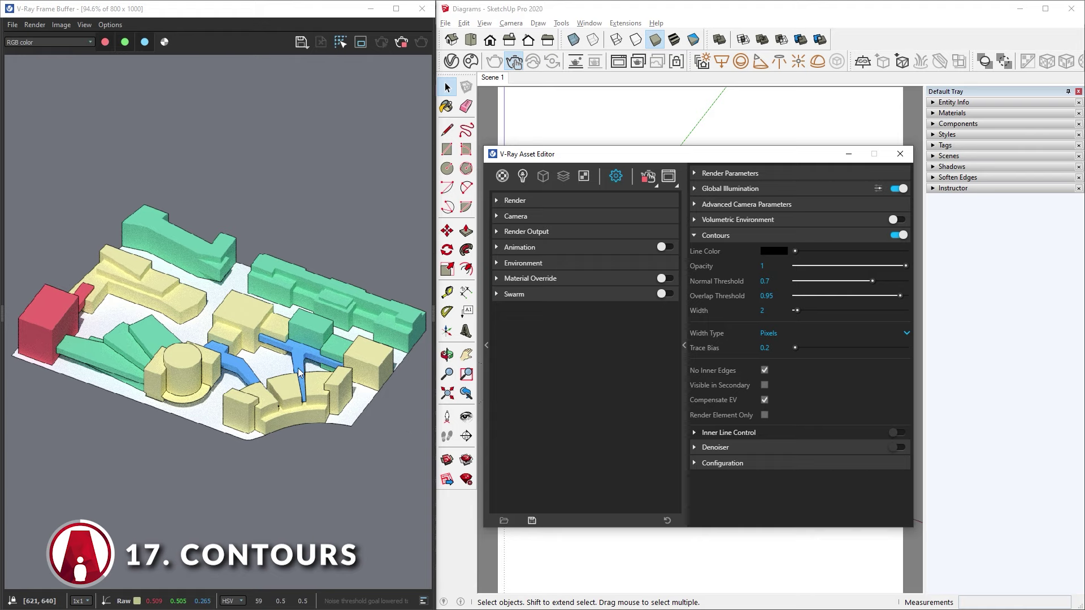
scroll(150, 280, up, 2)
scroll(148, 281, down, 2)
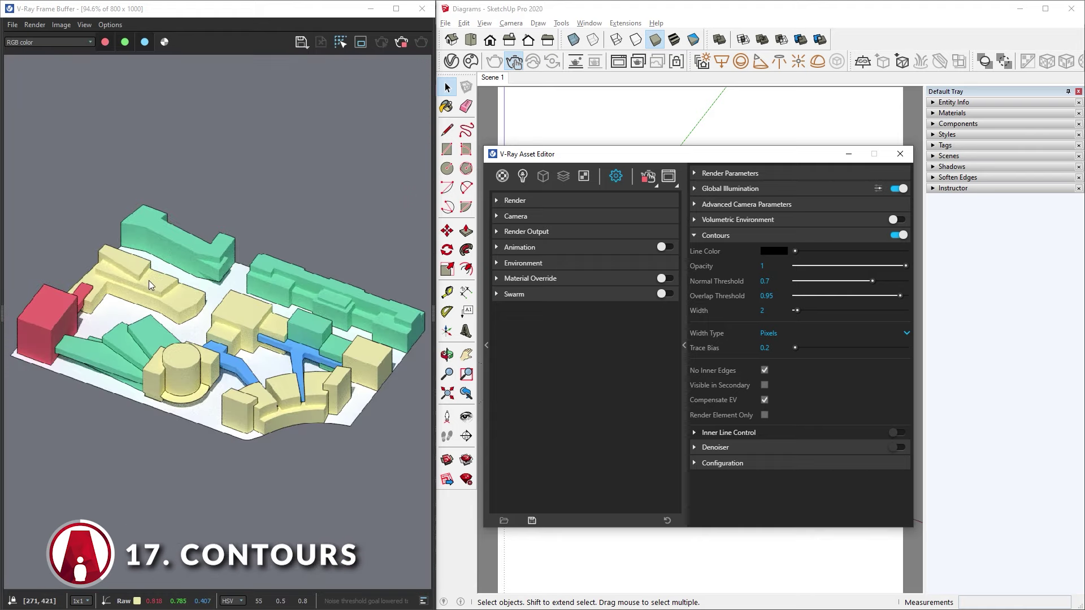
click(707, 434)
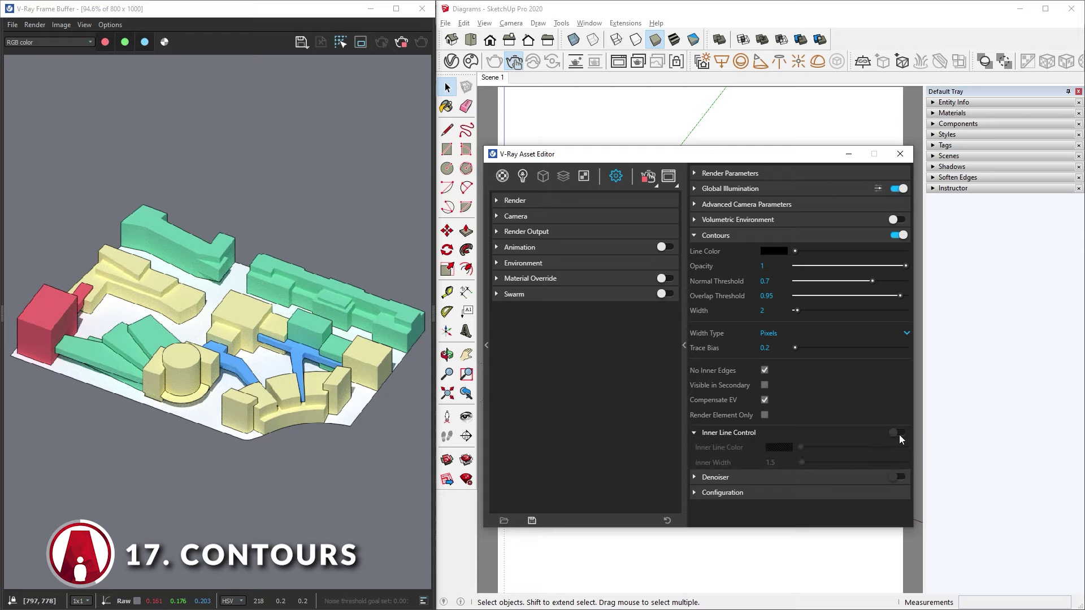
click(764, 370)
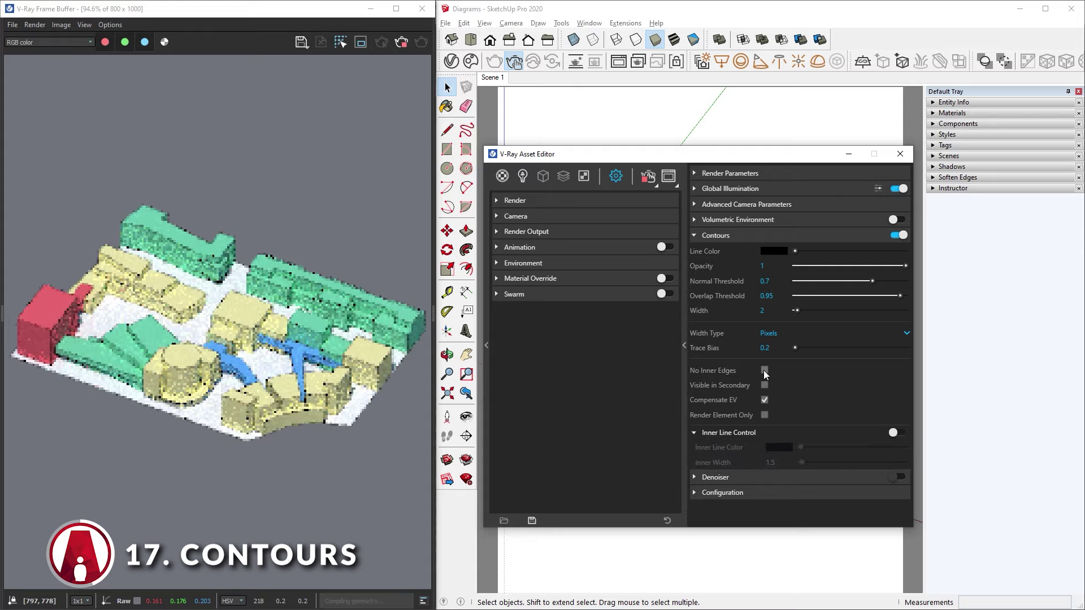
Step: Try Inner Line Control with black inner lines and a 7.7-pixel contour width, restoring the width to 2 and switching it off
click(892, 434)
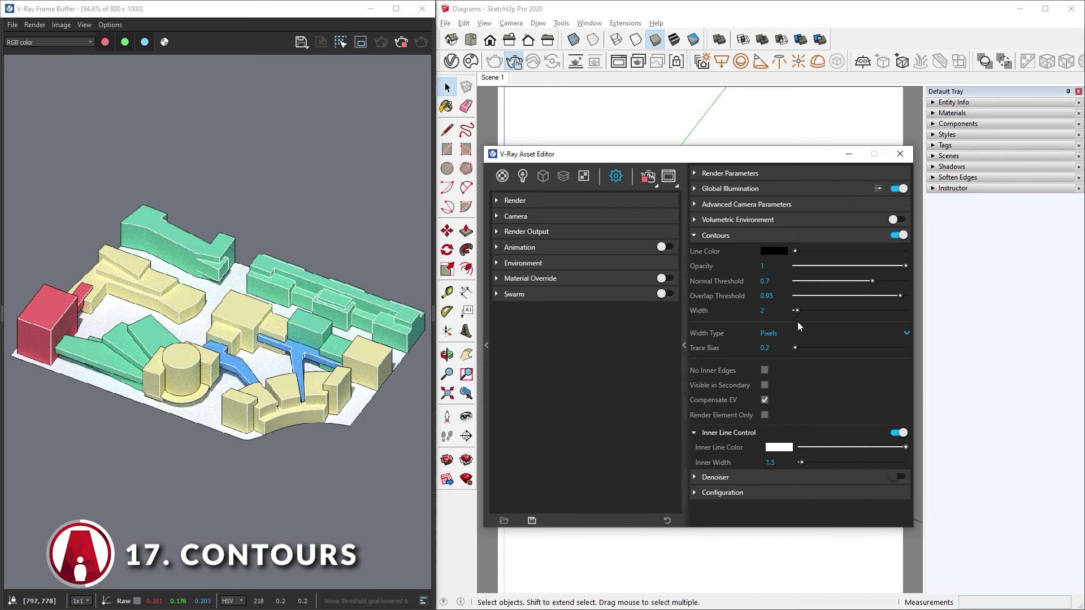
drag(797, 310, 803, 311)
drag(809, 446, 786, 445)
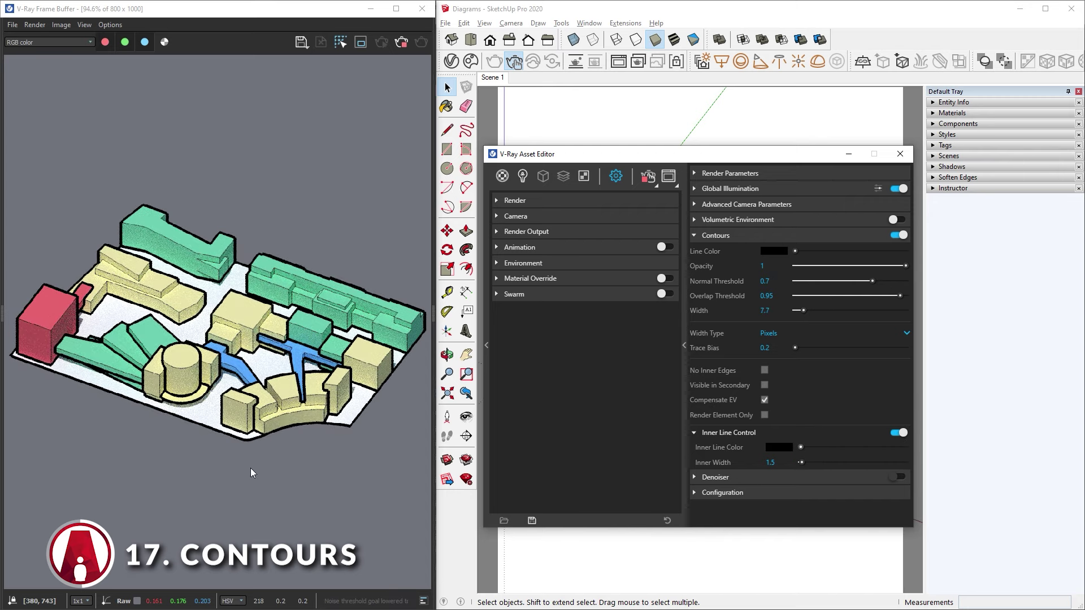
drag(776, 319, 756, 311)
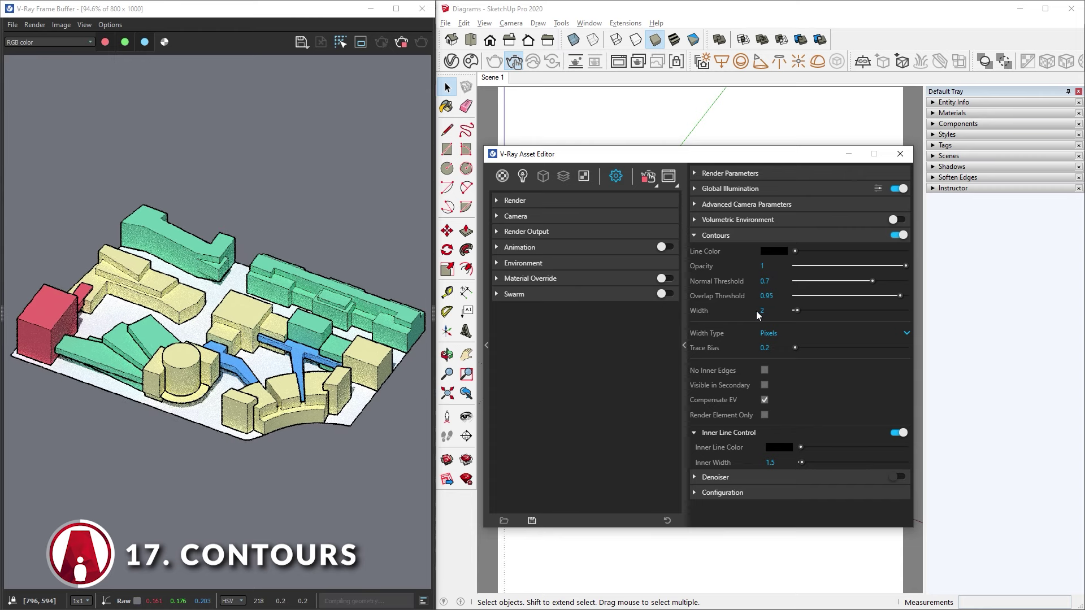
click(899, 433)
Step: Select the red building's Phase 4 material, add a Contour attribute and expand its settings, including Inner Line Control
drag(805, 154, 954, 164)
key(b)
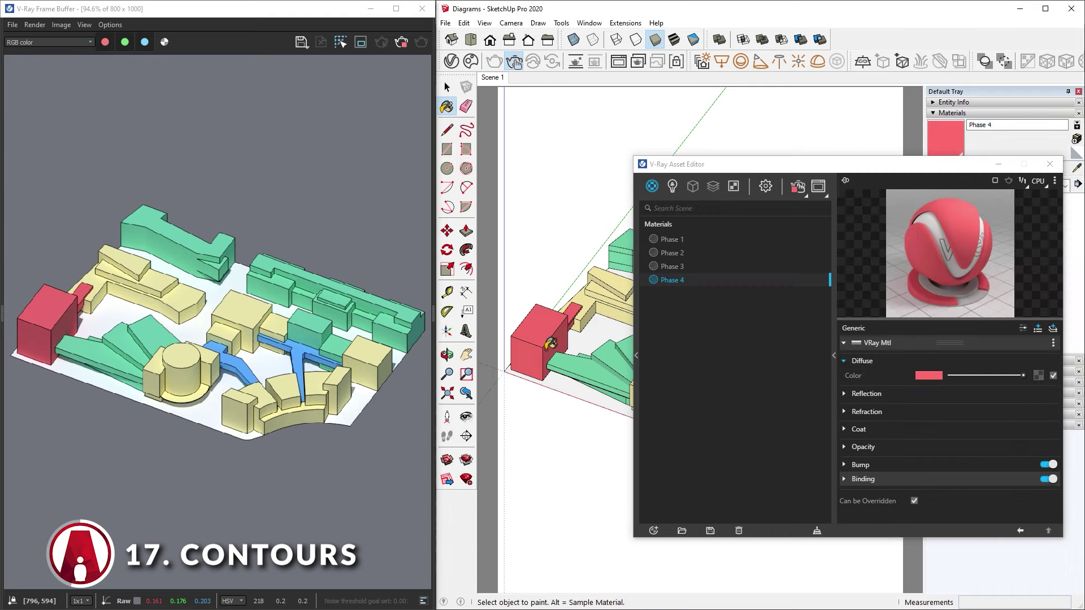
click(1039, 329)
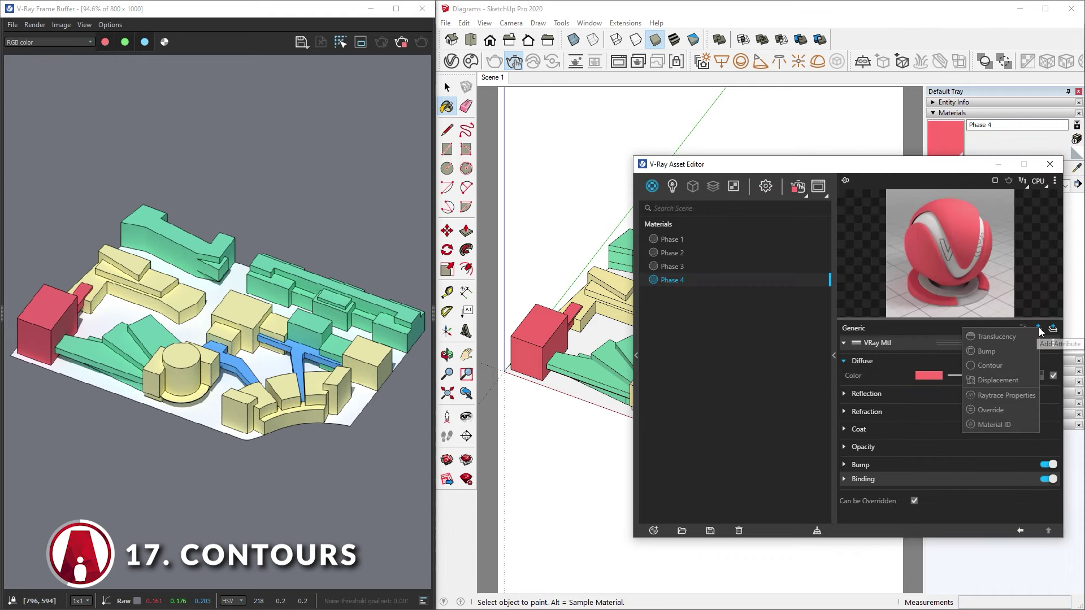
click(1006, 365)
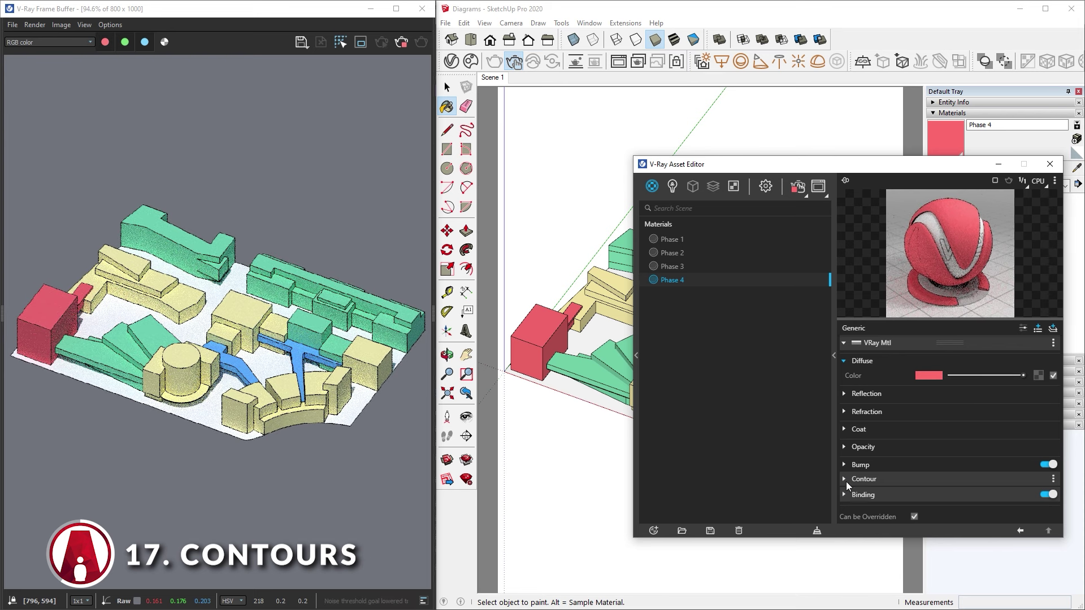
click(860, 480)
scroll(862, 480, down, 2)
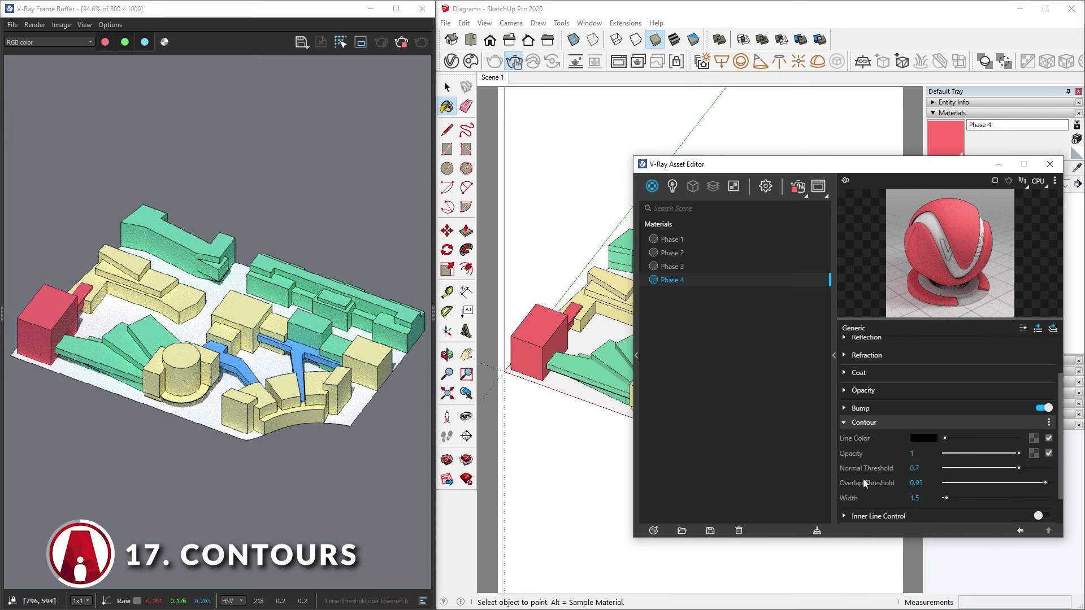
scroll(955, 500, down, 1)
click(875, 481)
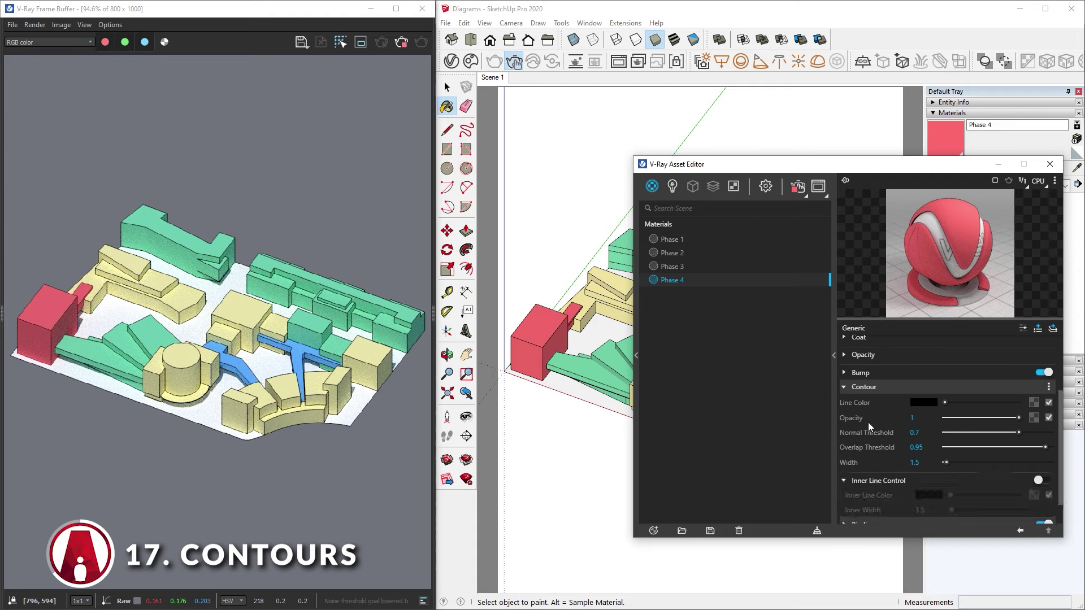
Step: Set the Phase 4 material's contour line color to black and its width to 7.5
click(924, 403)
click(426, 304)
mouse_move(425, 304)
mouse_down()
mouse_move(506, 224)
mouse_move(366, 219)
mouse_move(364, 365)
mouse_up()
drag(945, 463, 955, 462)
Step: Try Inner Line Control on the Phase 4 contour with black inner lines 3.6 wide
click(1042, 480)
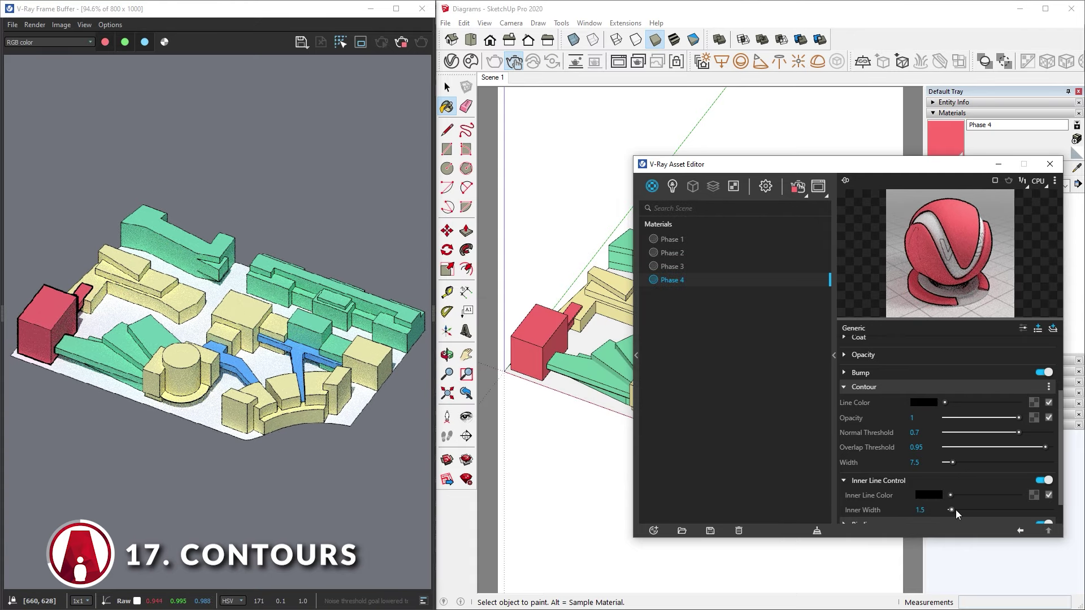
mouse_move(951, 510)
mouse_down()
mouse_move(965, 510)
mouse_move(954, 512)
mouse_up()
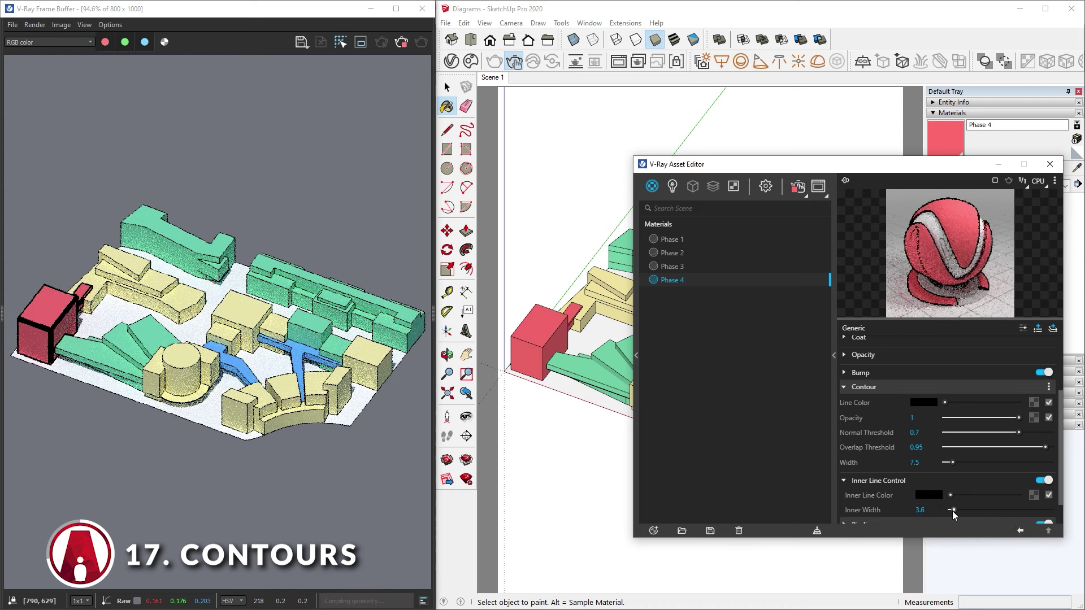
click(1043, 481)
Step: Enable Material Override in the render settings and brighten the override color to white
click(765, 187)
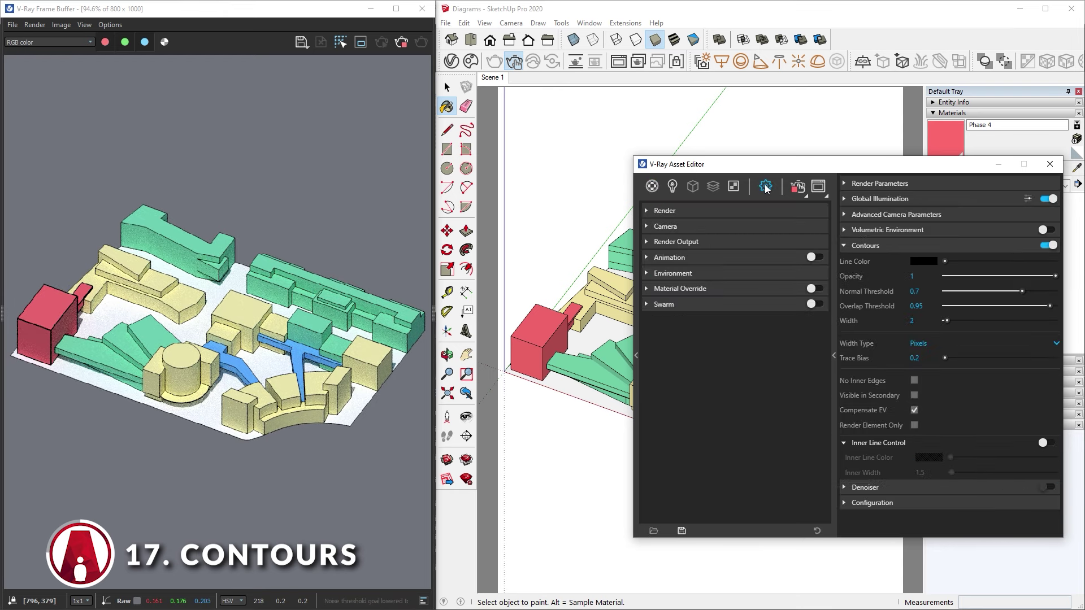
click(816, 288)
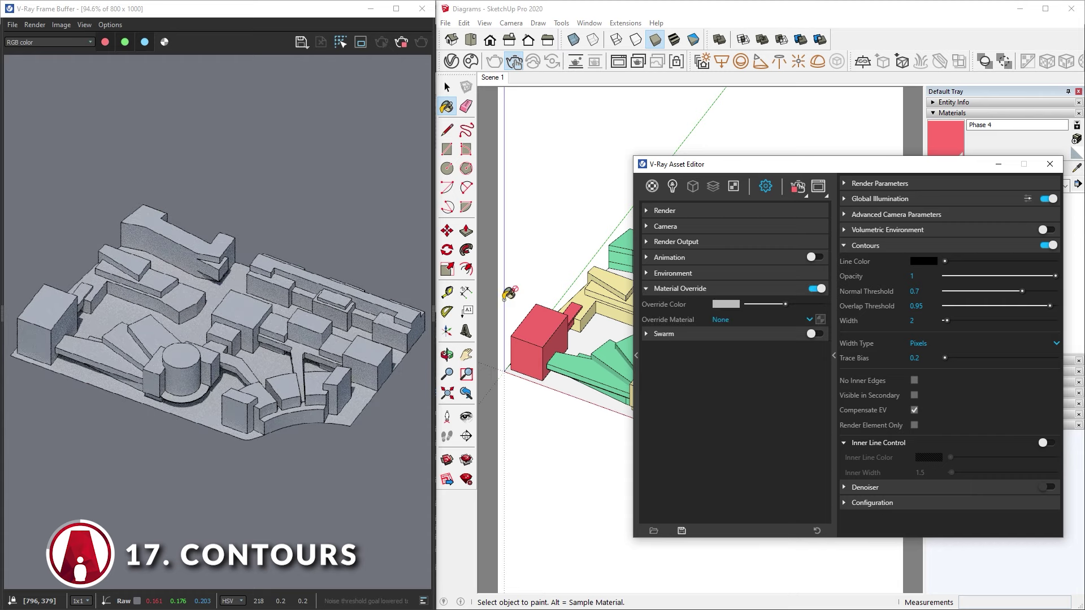
drag(785, 305, 826, 304)
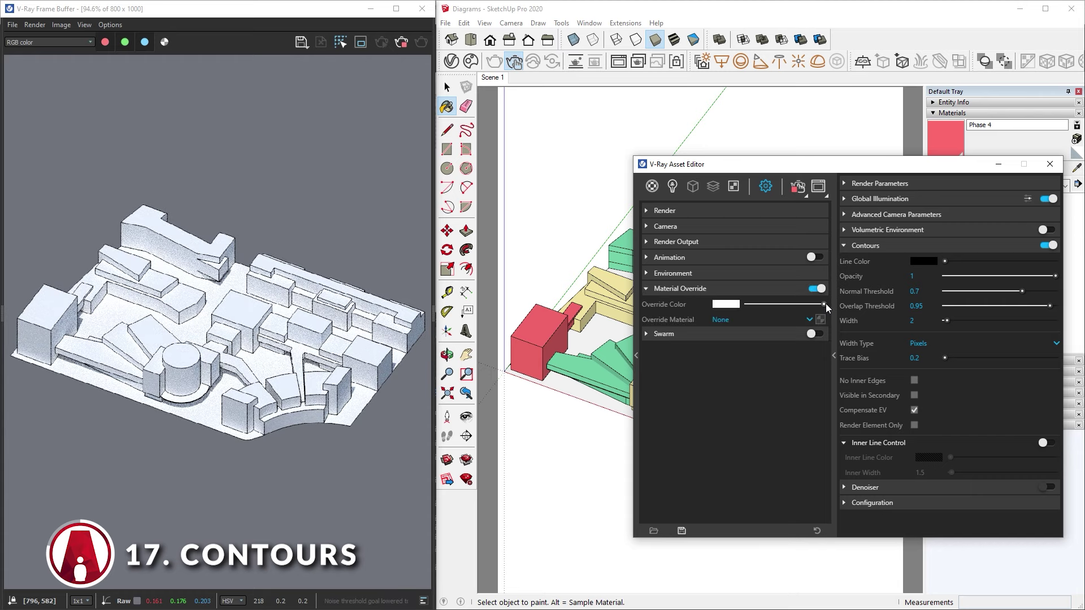
Step: Enable Ambient Occlusion under Global Illumination with a radius of 100 and an occlusion amount of 100
click(859, 199)
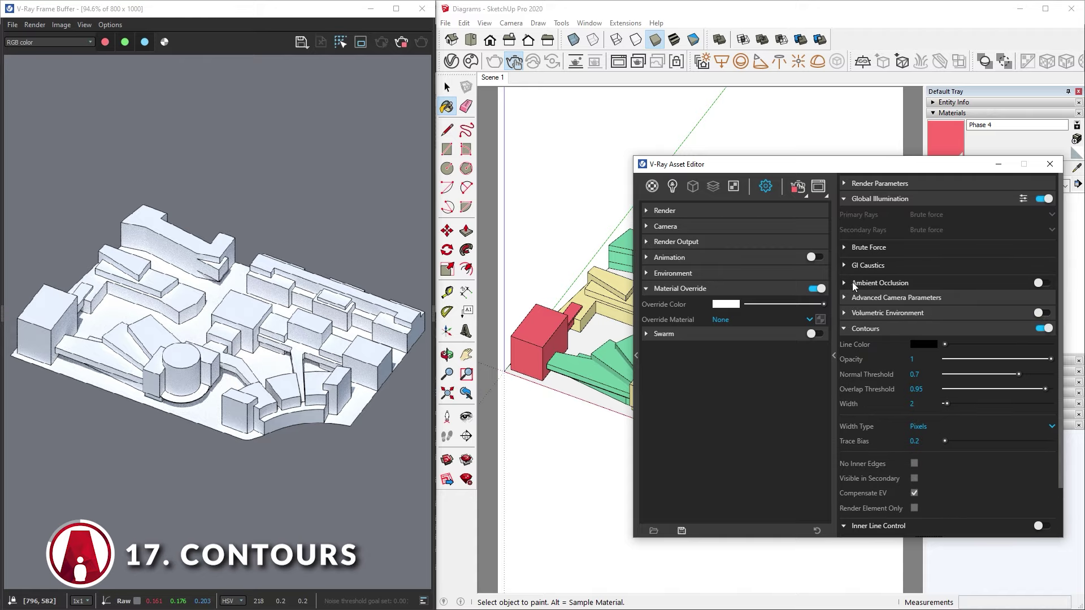
click(855, 286)
click(1043, 282)
double_click(922, 298)
key(Tab)
text(100)
key(Return)
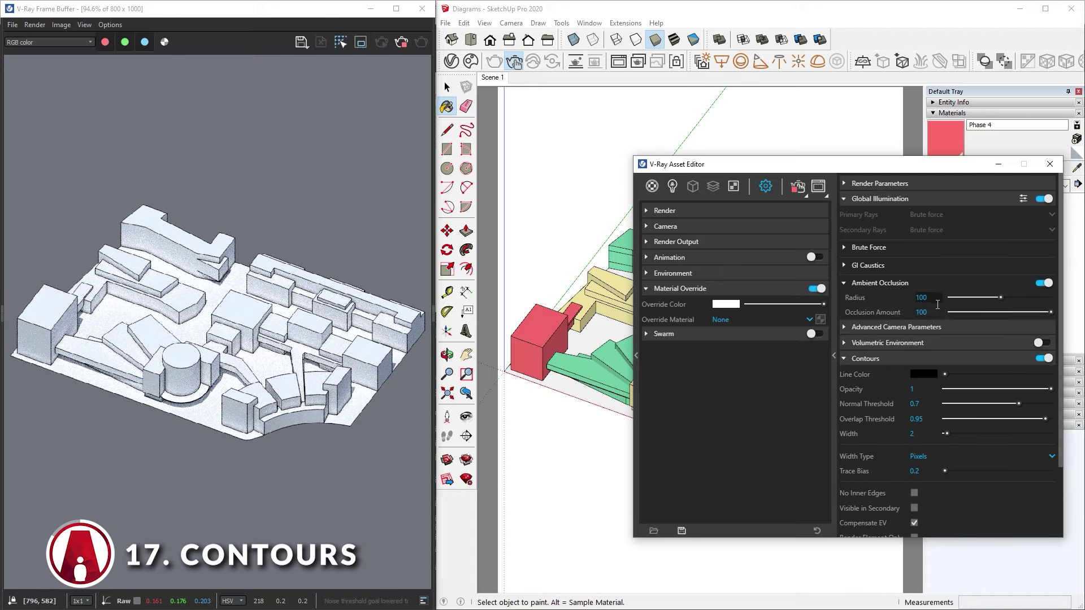
Step: Review the Phase 4 material's Contour settings
click(653, 188)
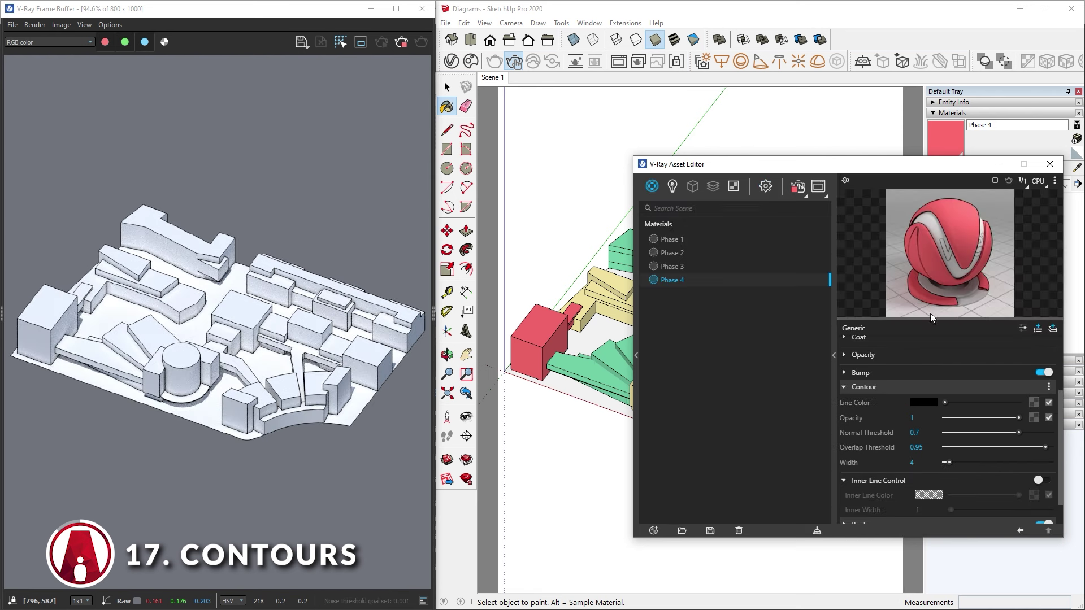
scroll(876, 480, down, 1)
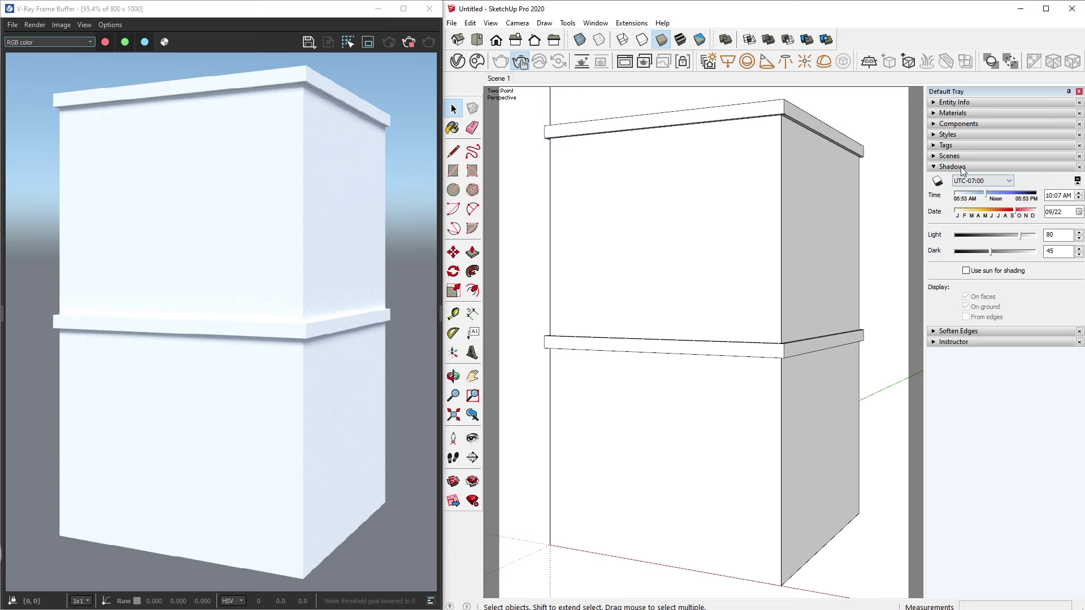
Step: Collapse the shadow settings in the white building model and open the Wall material for editing
click(952, 167)
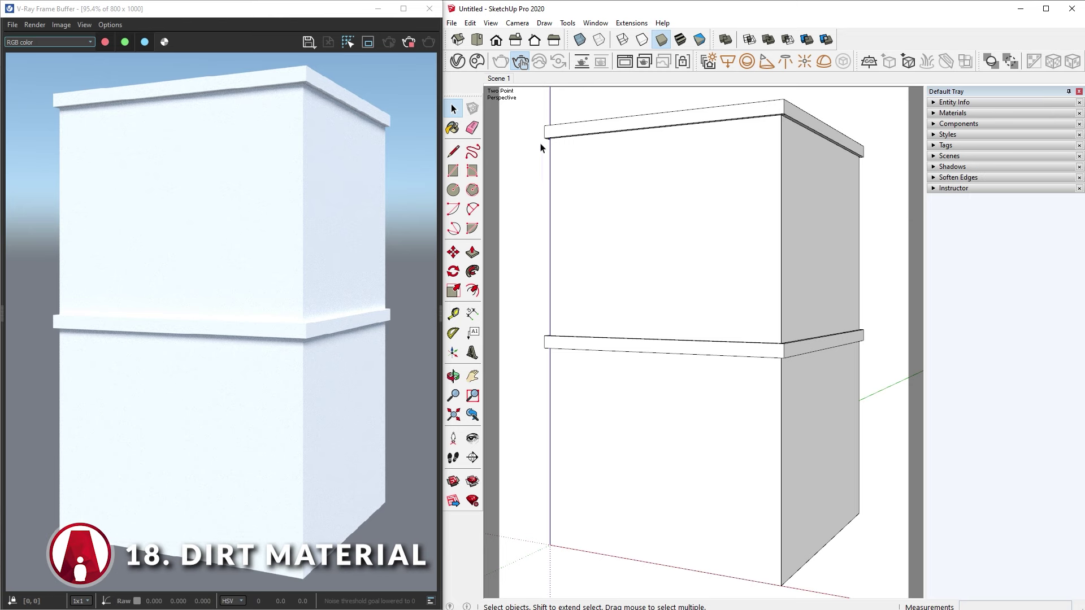
click(458, 62)
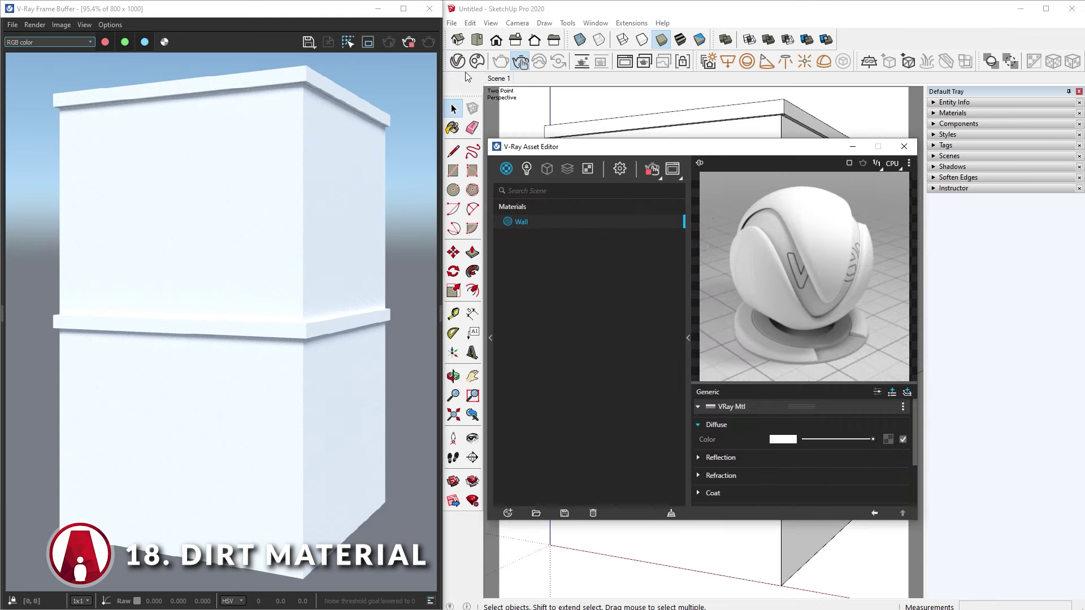
Step: Set the Wall material's diffuse color to white and assign it a Dirt texture with radius 10 and distribution 4
drag(813, 442, 917, 437)
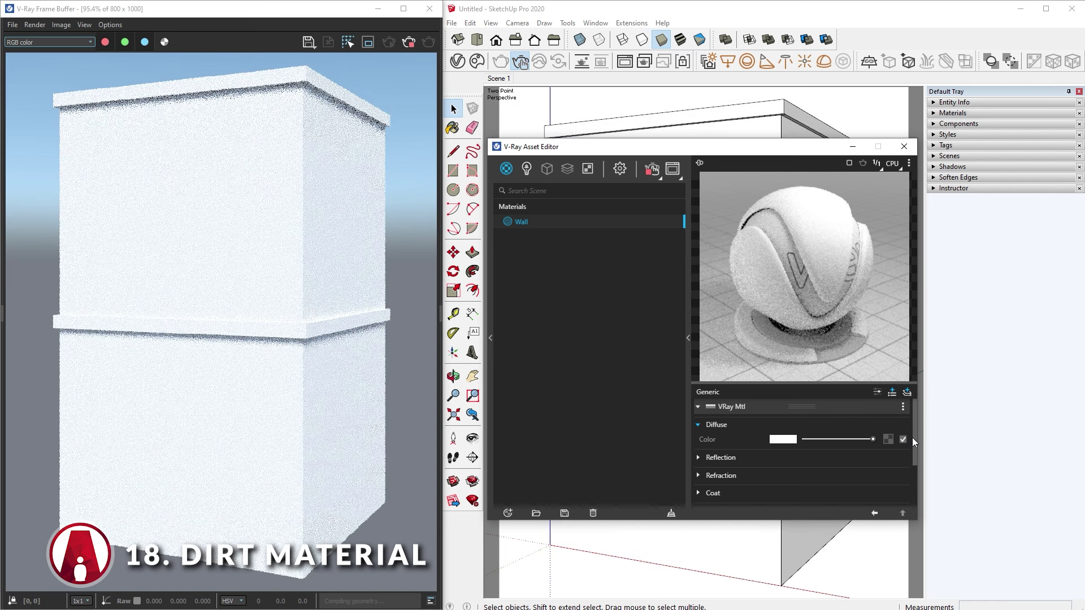
click(888, 440)
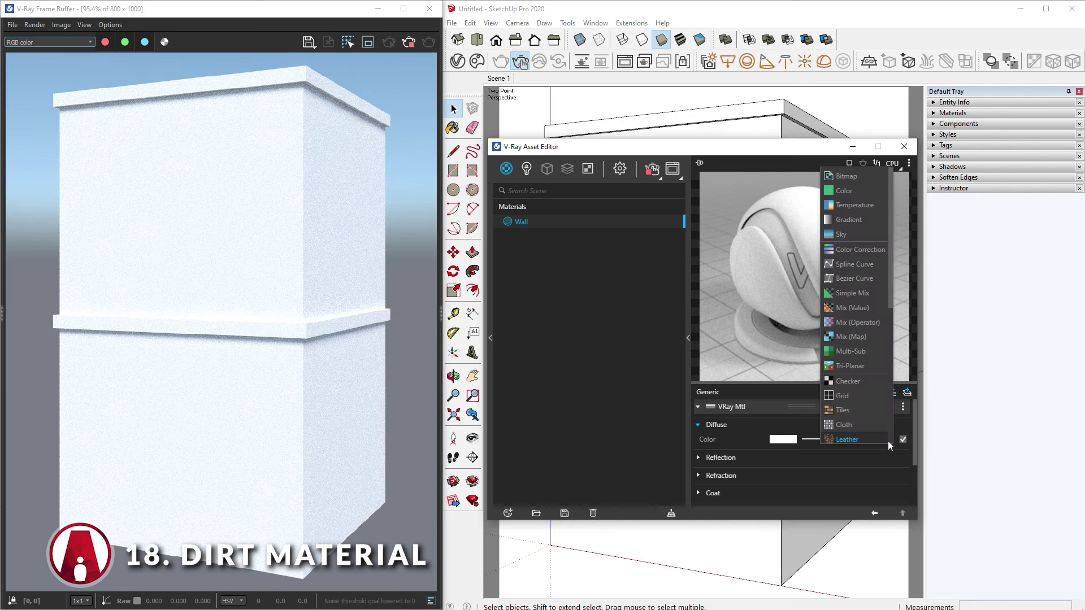
scroll(871, 430, down, 5)
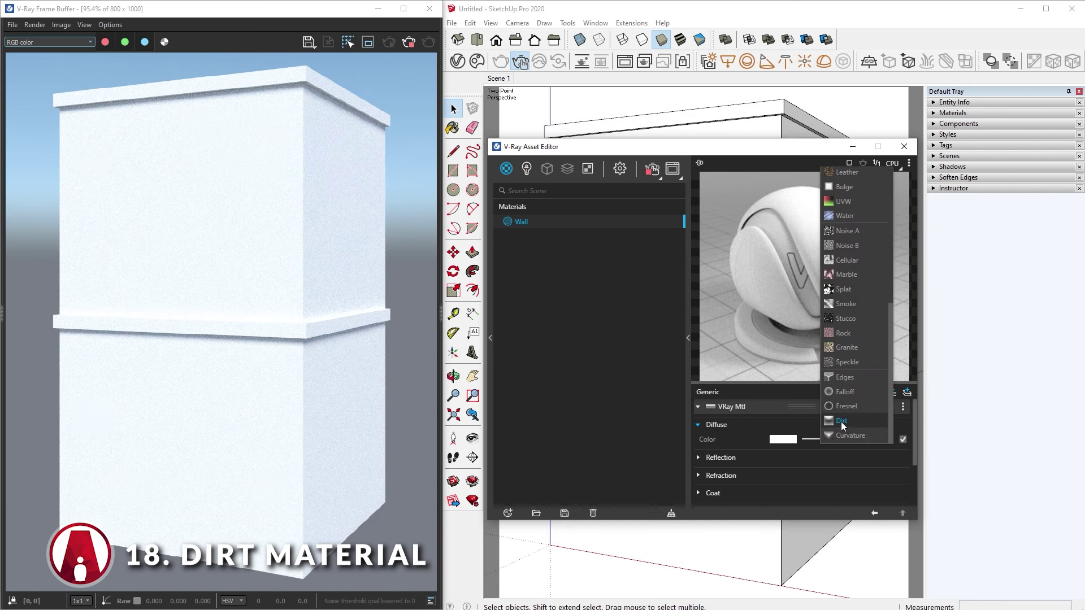
click(860, 423)
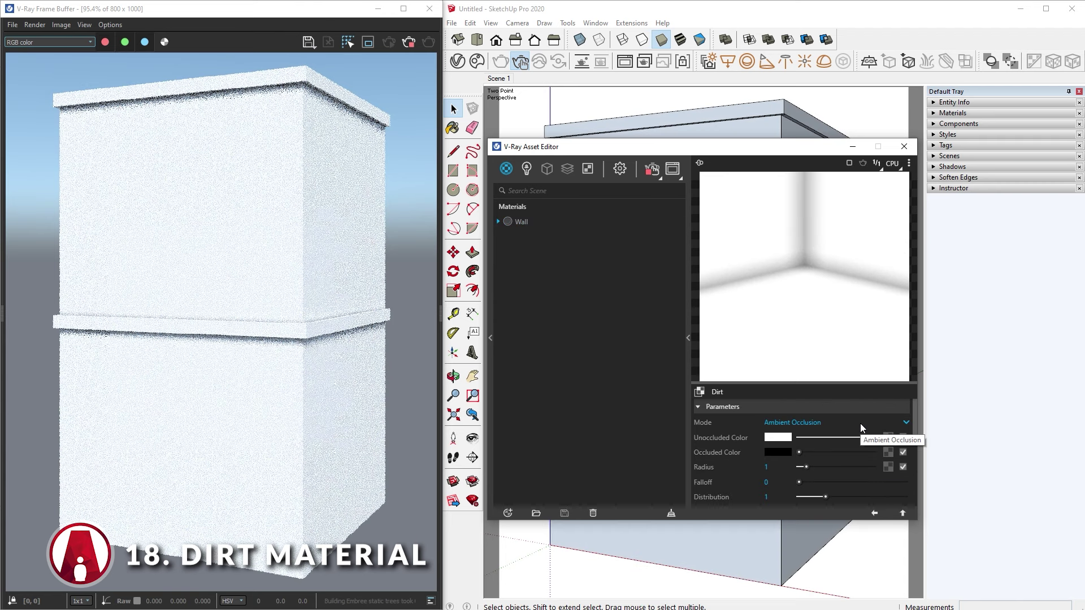
drag(807, 466, 913, 496)
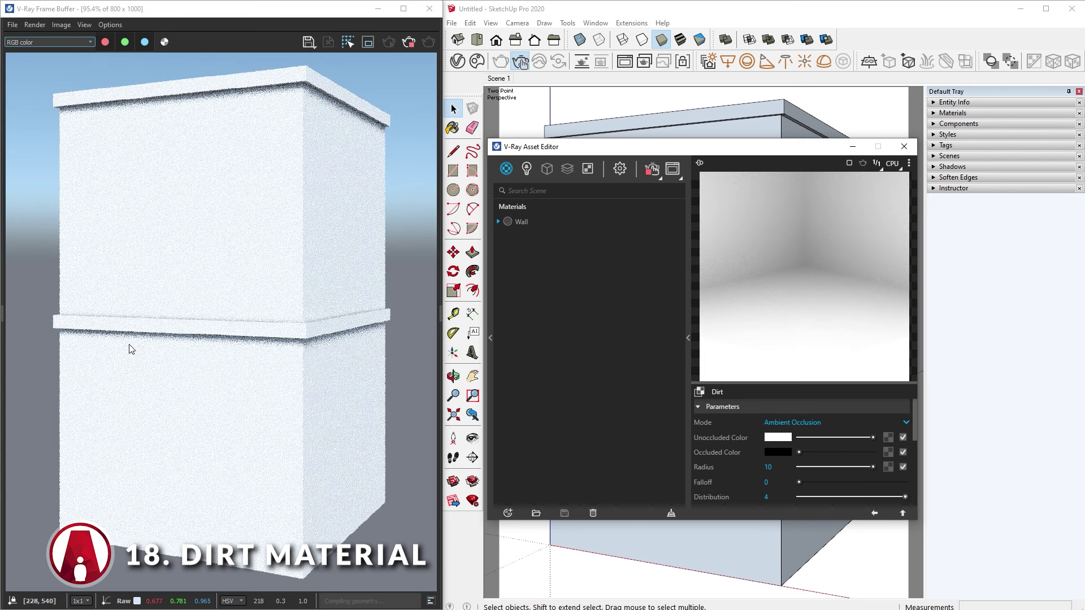
Step: Add a Diffuse render element, restart the interactive render and display the Diffuse channel in the frame buffer
click(567, 169)
scroll(602, 282, down, 3)
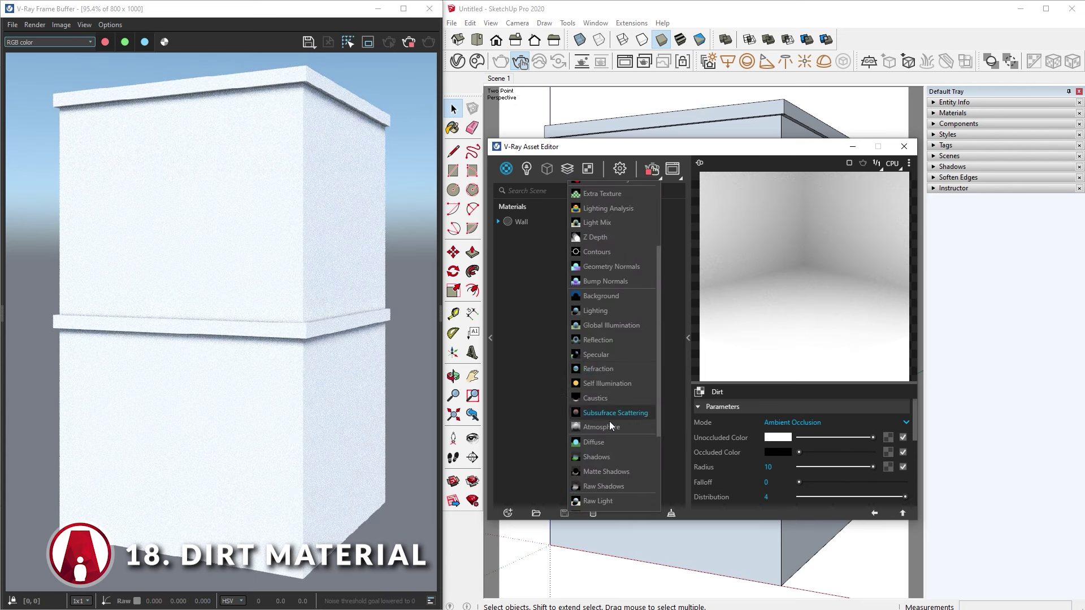
click(609, 419)
click(649, 171)
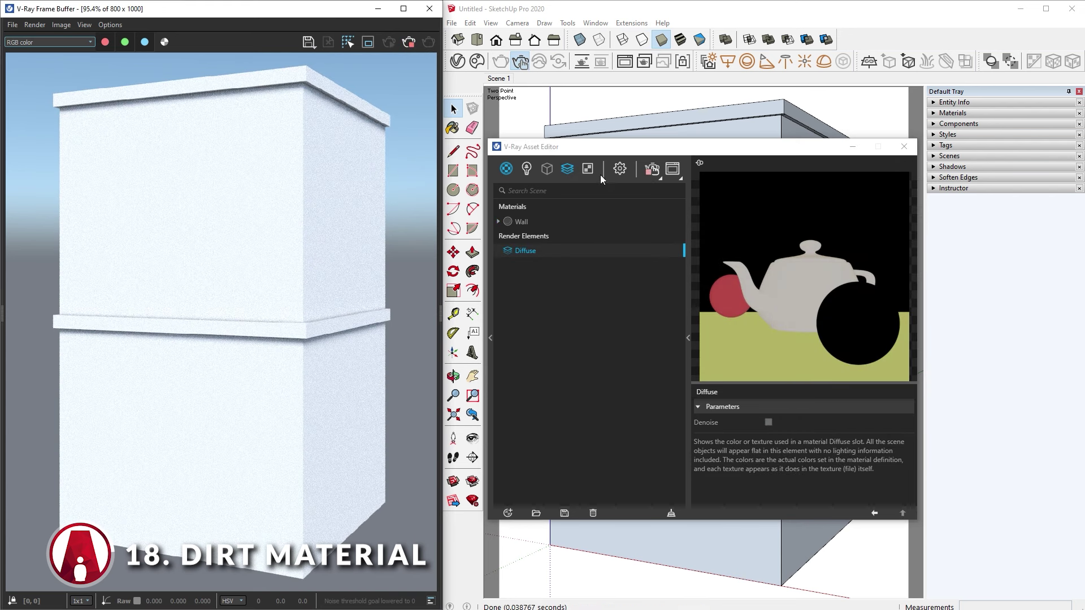
click(38, 40)
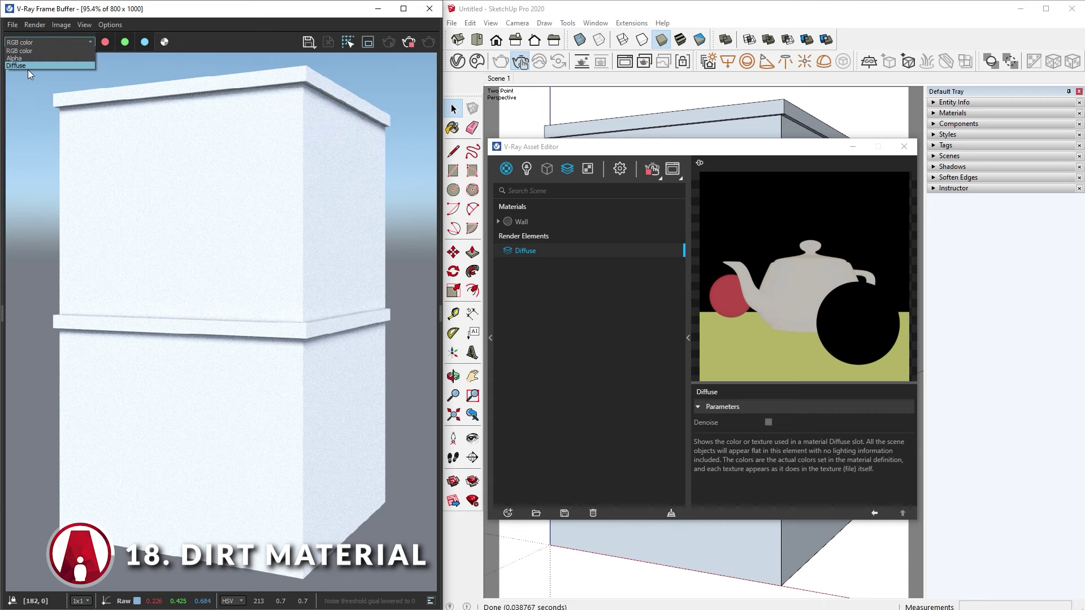
click(24, 66)
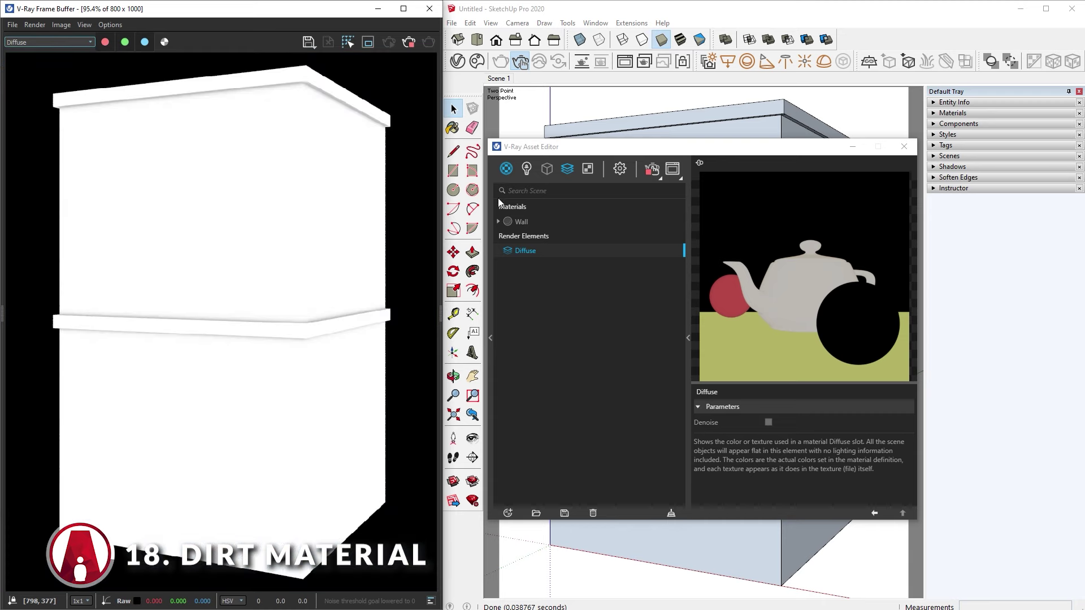
Step: Open the Wall material's Dirt texture, try a radius of 2.21, and set the radius back to 10
click(520, 222)
click(886, 439)
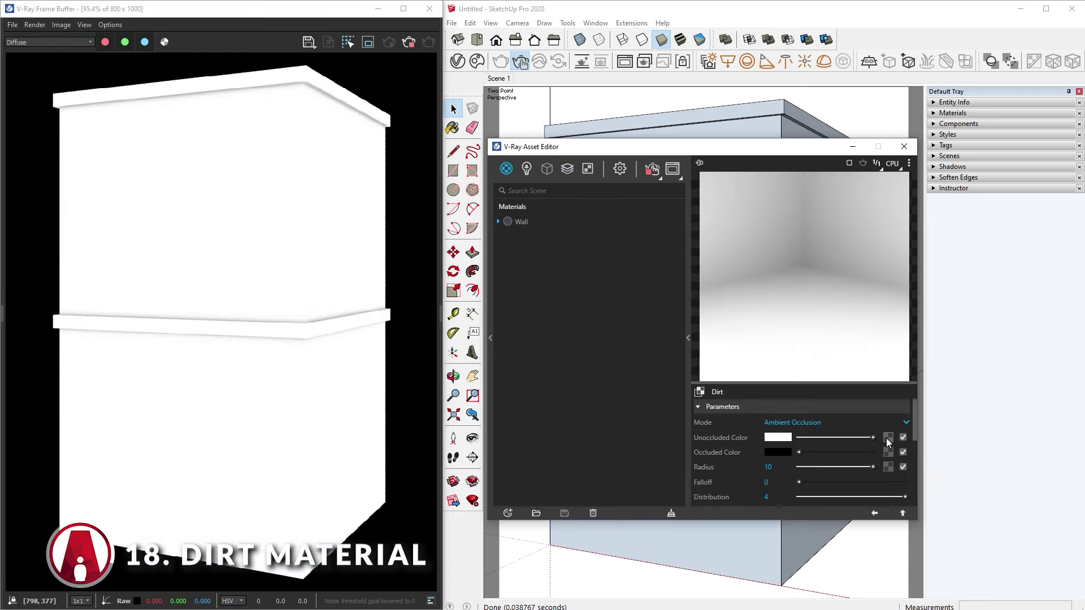
drag(874, 466, 815, 467)
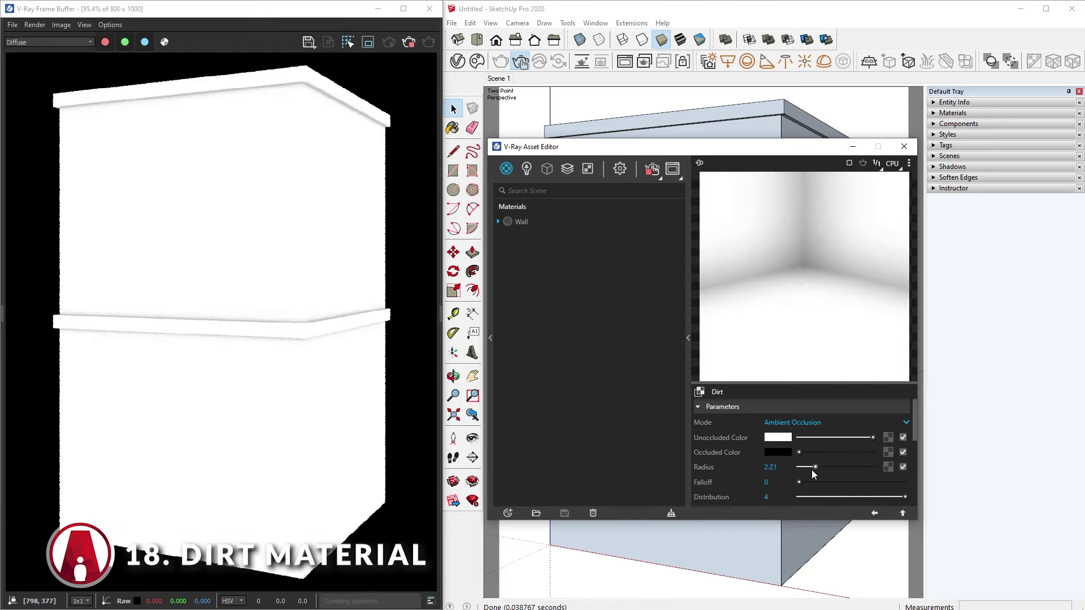
drag(814, 473, 875, 475)
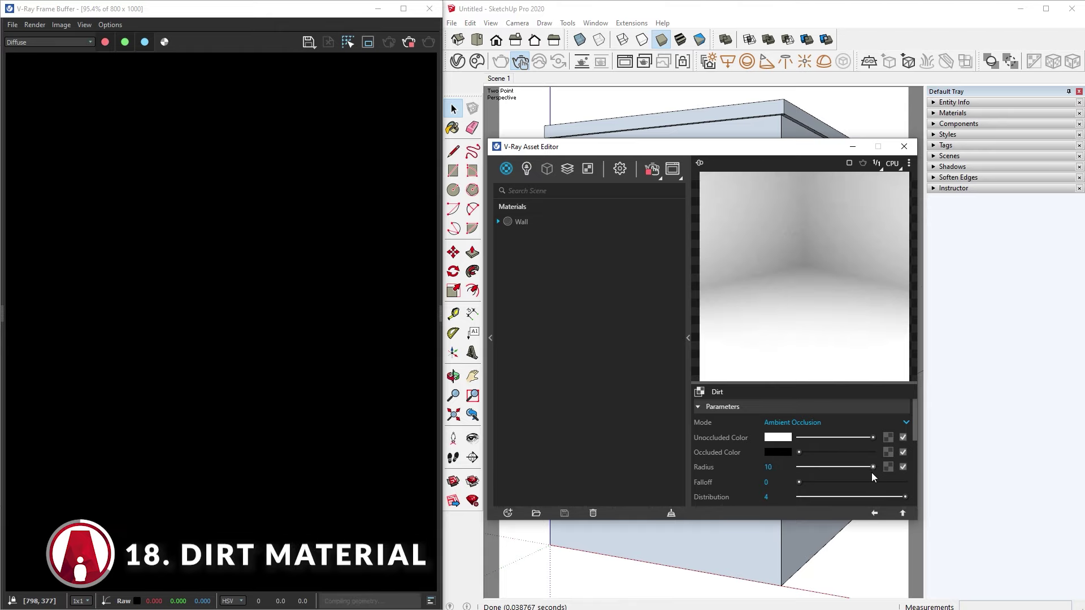
Step: Enable Streaks Ambient on the Dirt texture and set its Bias Z to 10
drag(753, 527, 752, 609)
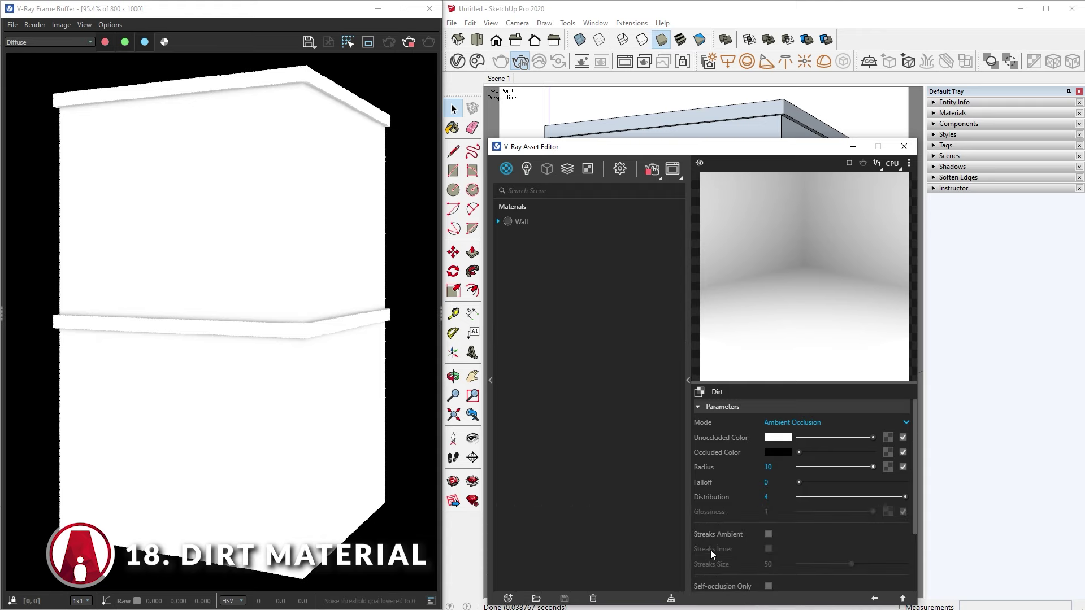
click(769, 535)
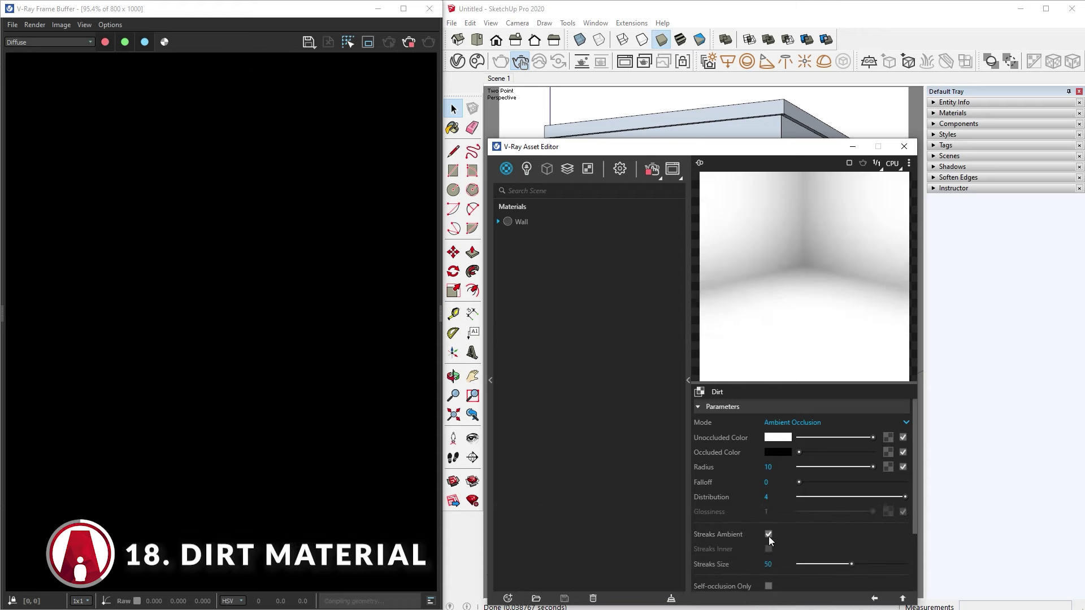
scroll(727, 560, down, 2)
click(714, 572)
scroll(716, 562, down, 1)
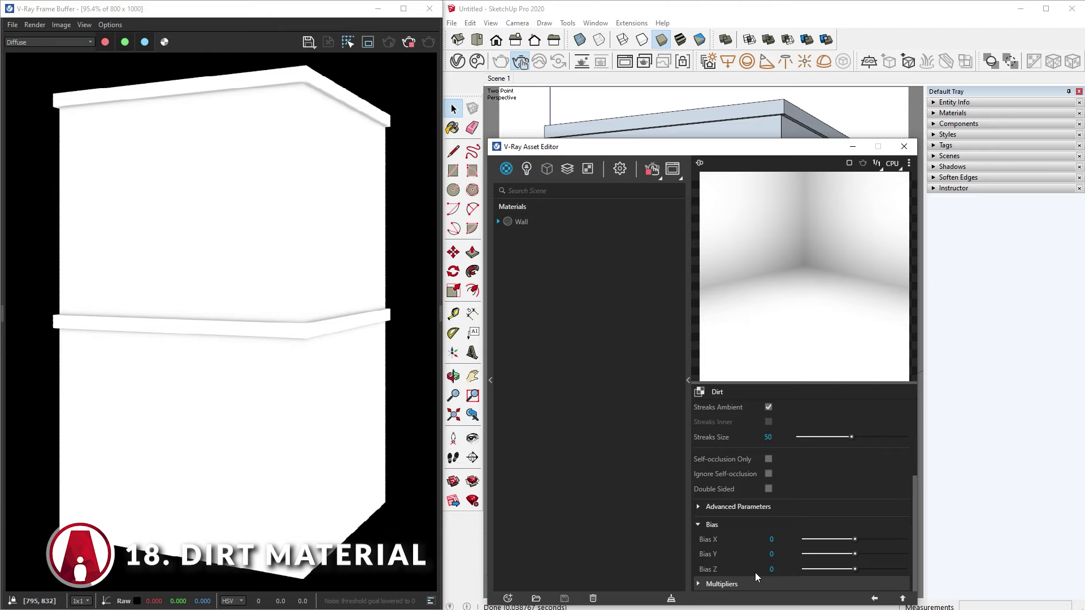
key(Return)
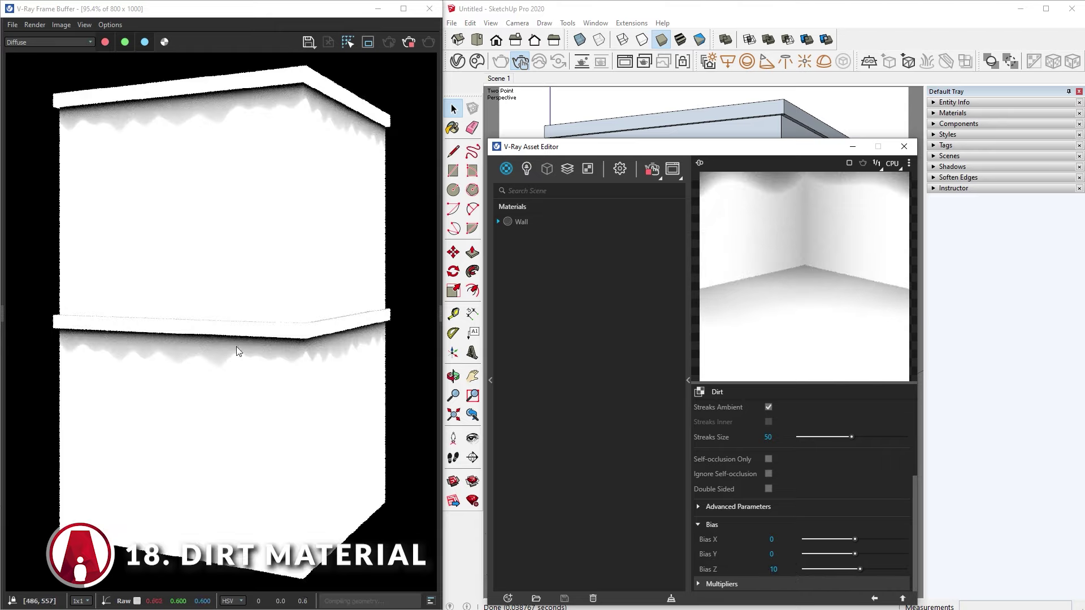
Step: Set the Dirt texture's streaks size to 10 and switch the frame buffer back to the RGB color channel
double_click(770, 438)
text(1)
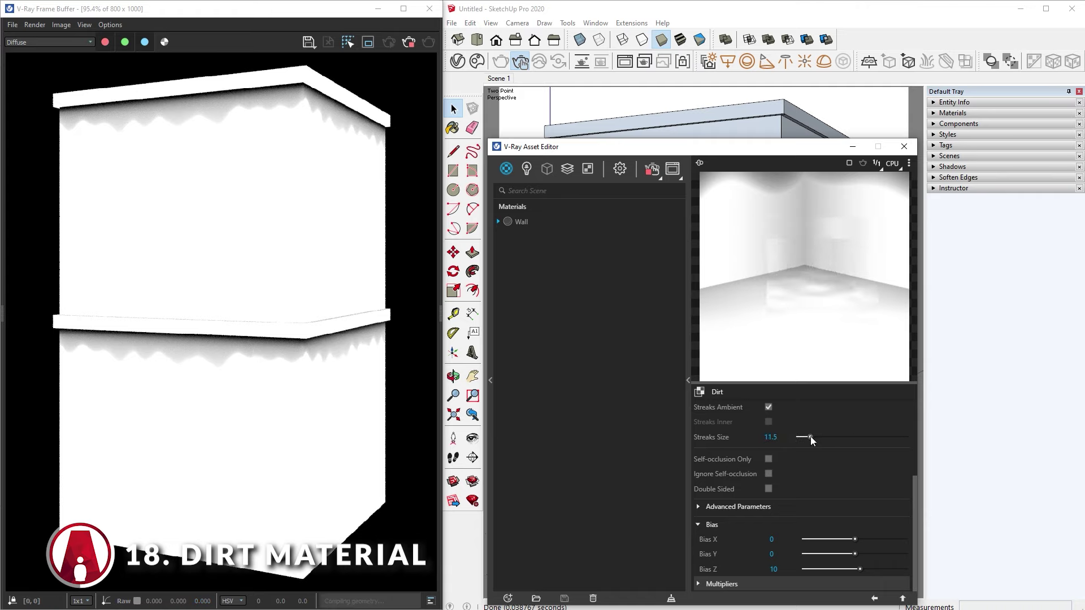
text(0)
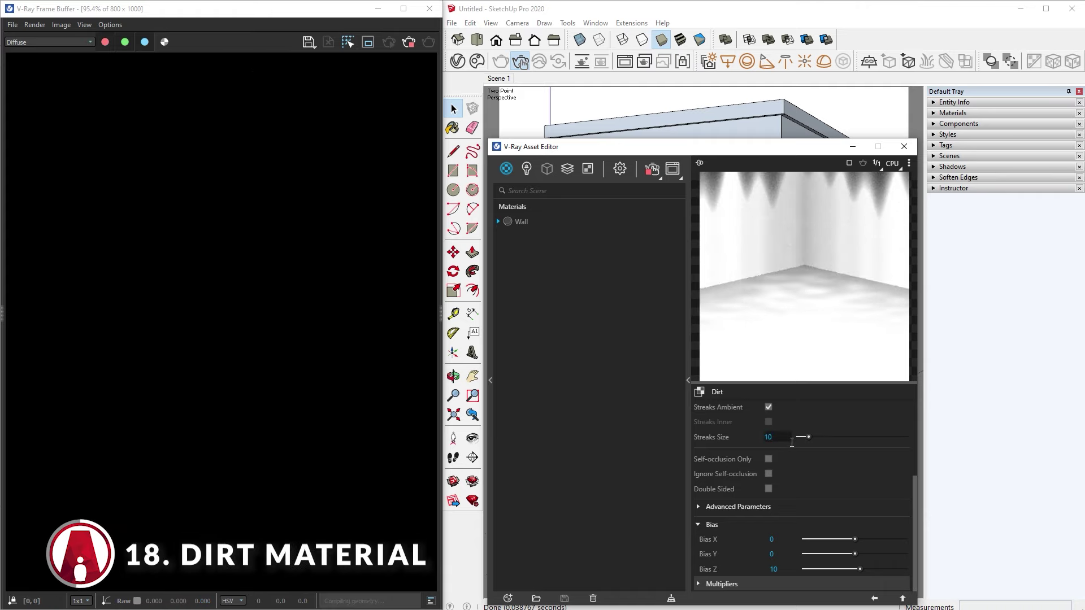
scroll(792, 474, up, 3)
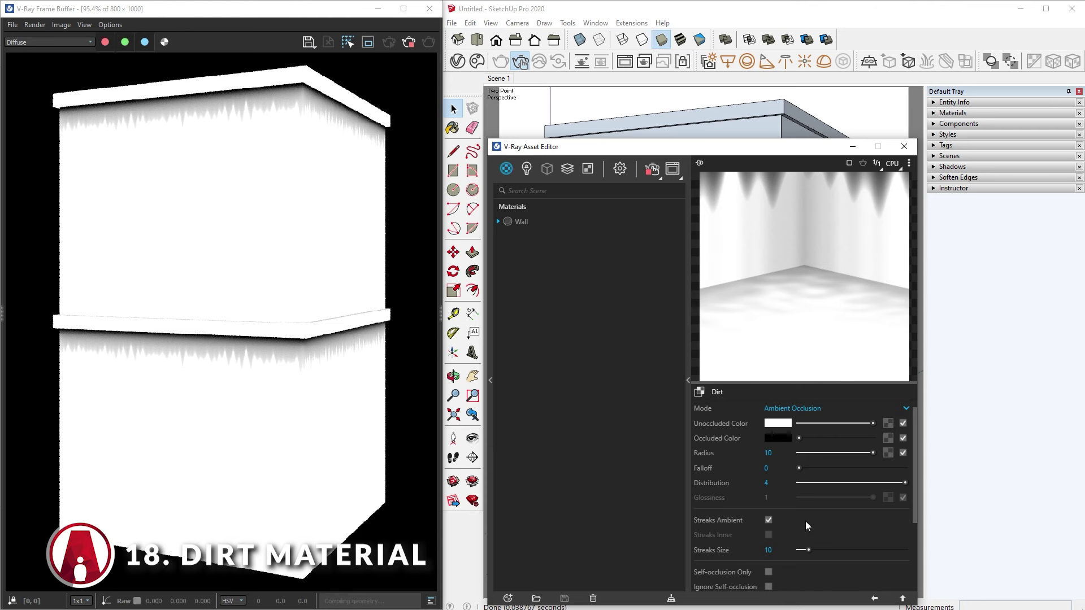
click(48, 42)
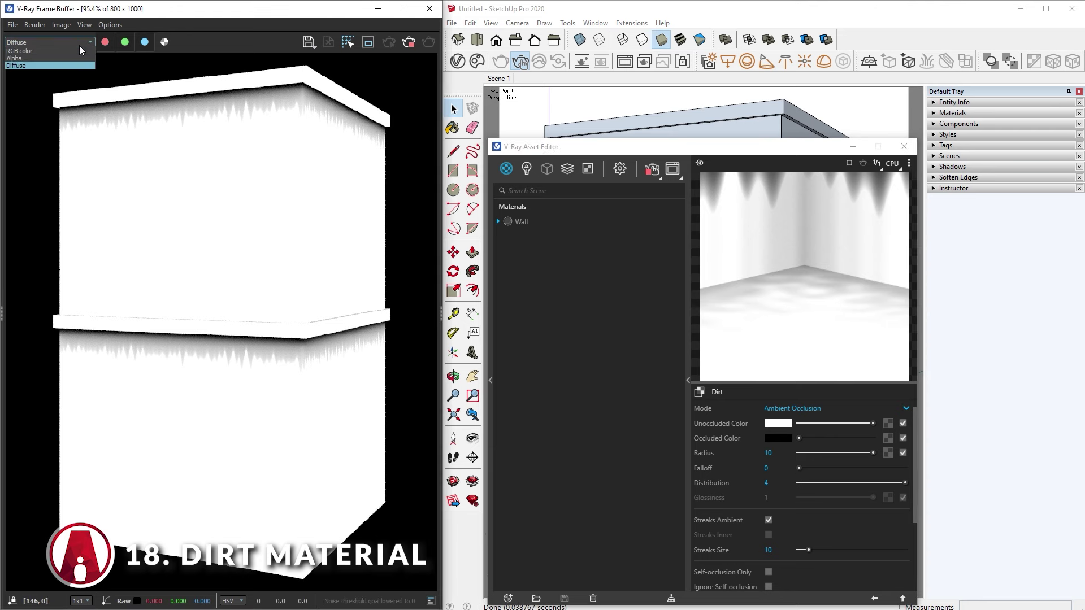
click(42, 52)
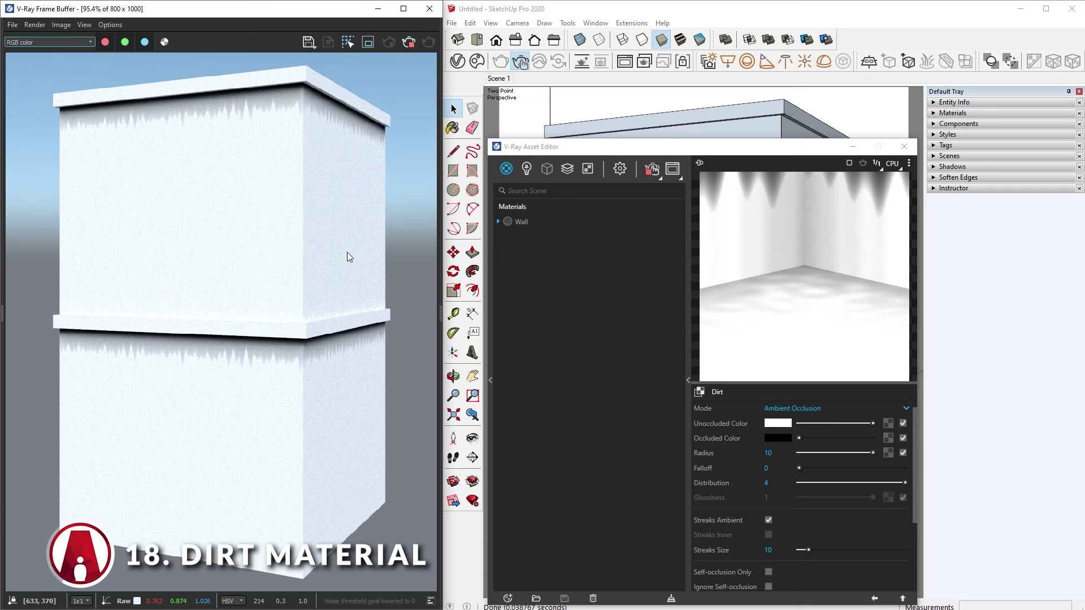
Step: Apply the library's Concrete Flooring H01 2m material to the whole building and set its texture size to 10'
click(491, 380)
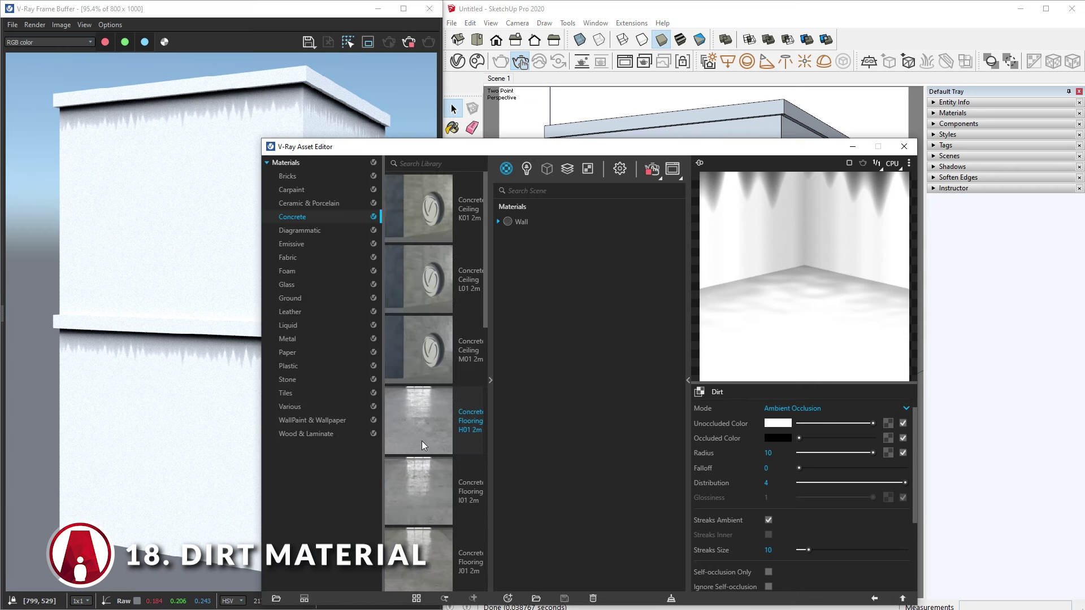
drag(422, 445, 584, 379)
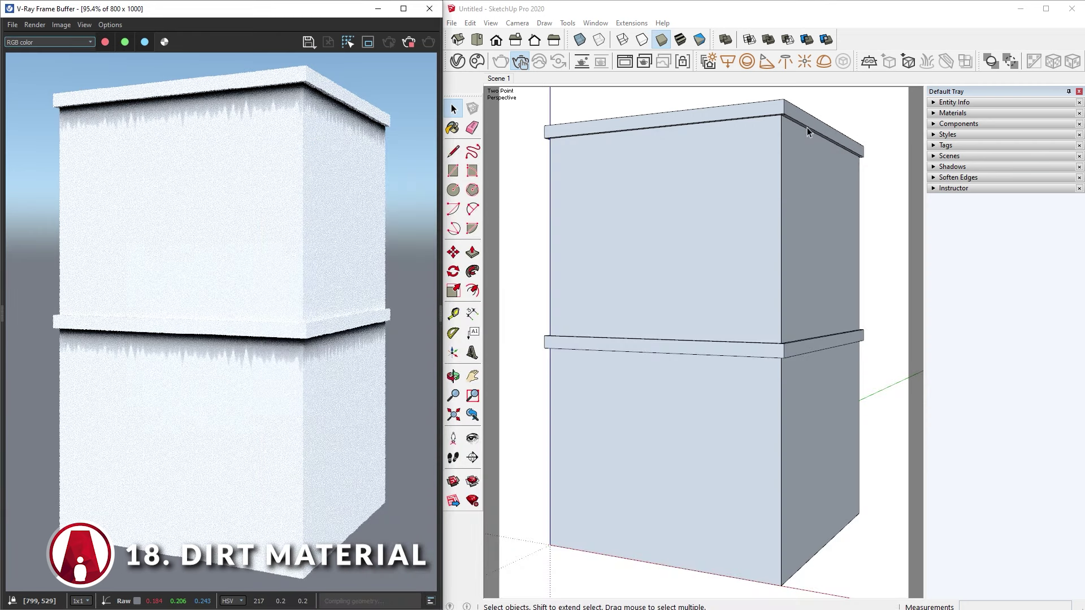
click(748, 222)
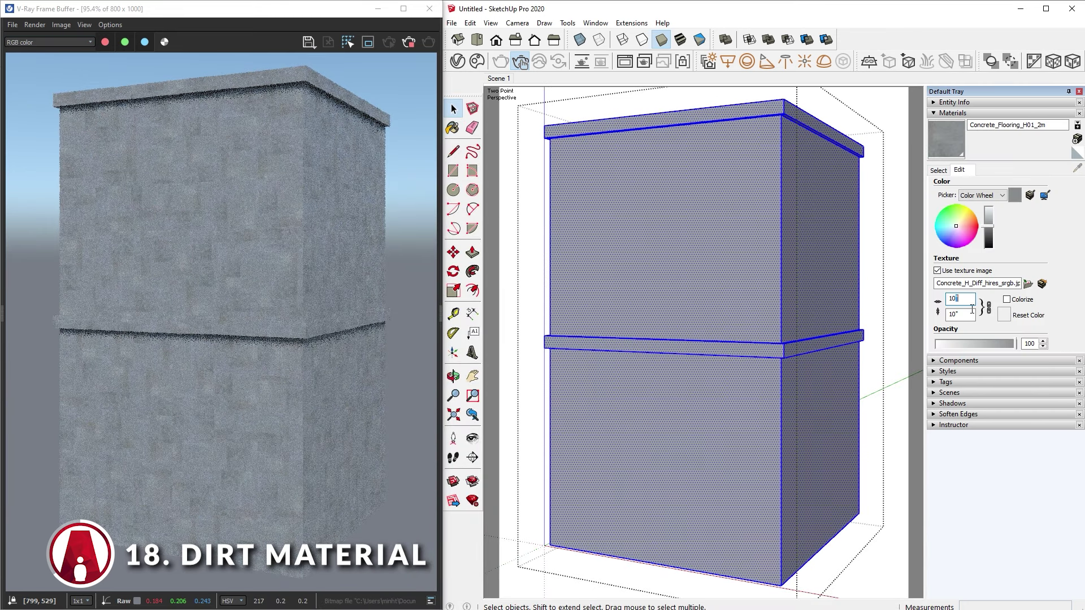
click(889, 330)
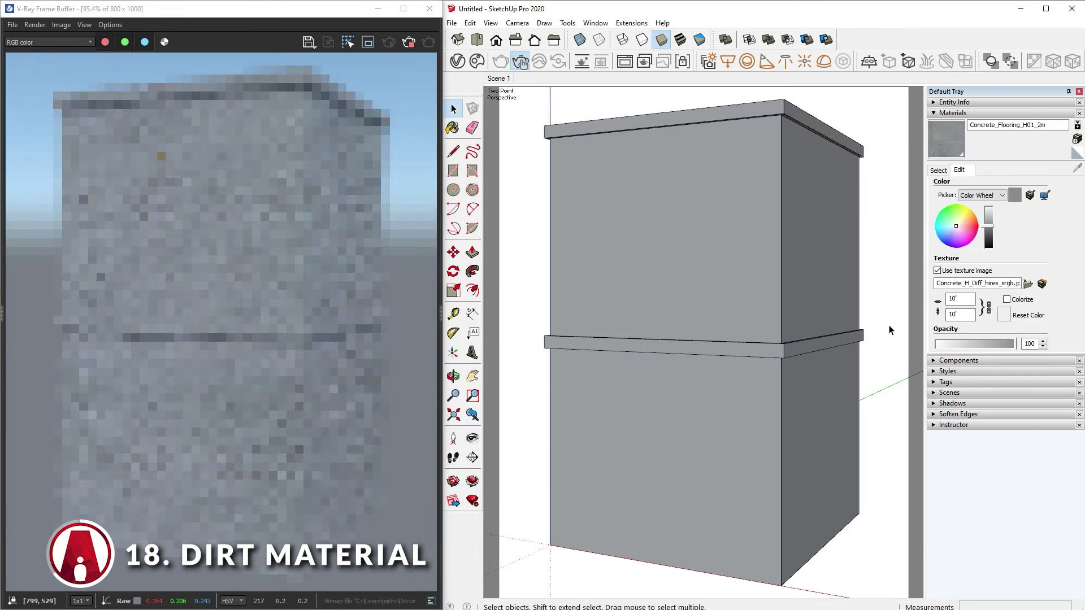
Step: Wrap the diffuse texture of the Concrete_Flooring_H01_2m material in a Mix (Operator) map
click(458, 61)
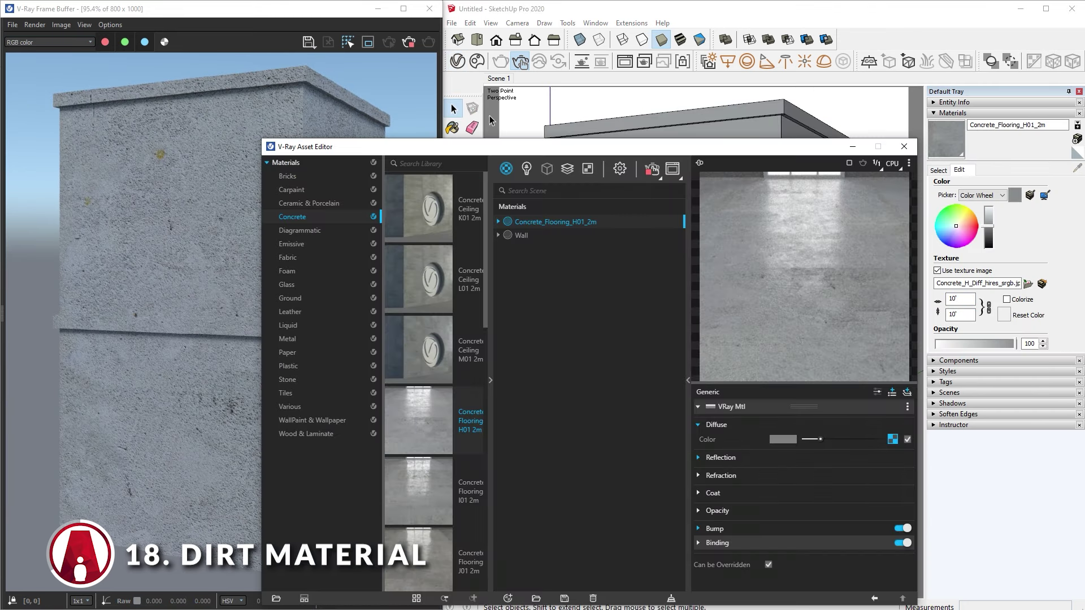
right_click(893, 441)
mouse_move(869, 502)
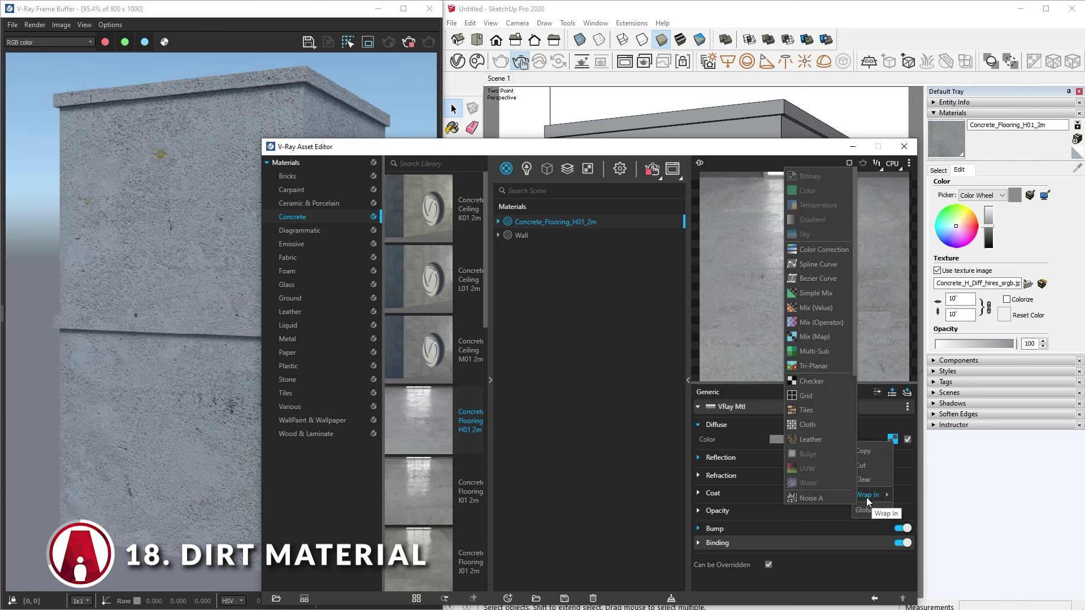
click(825, 324)
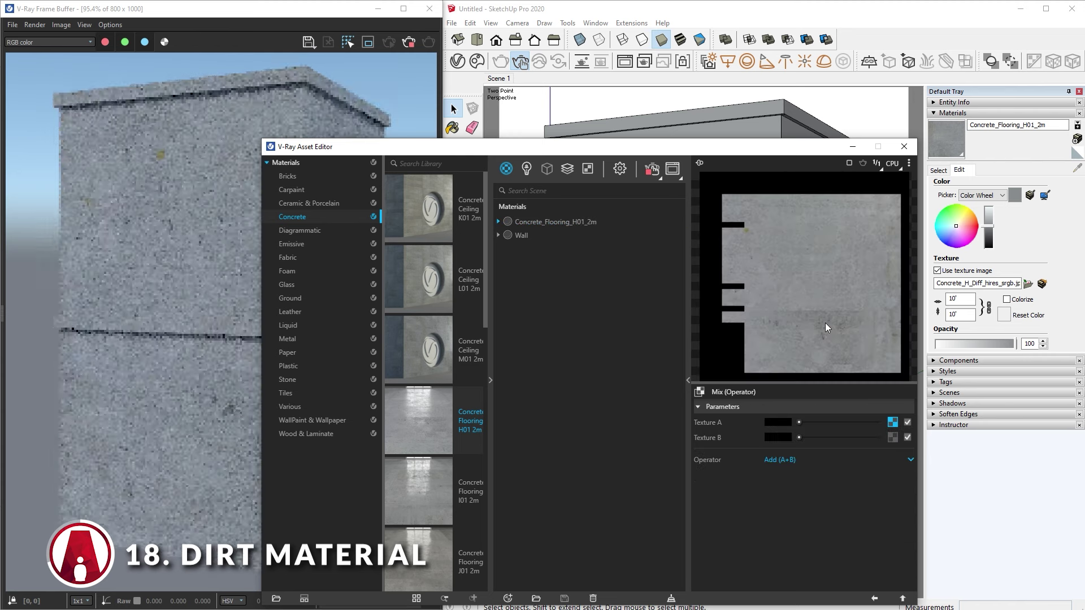
click(893, 438)
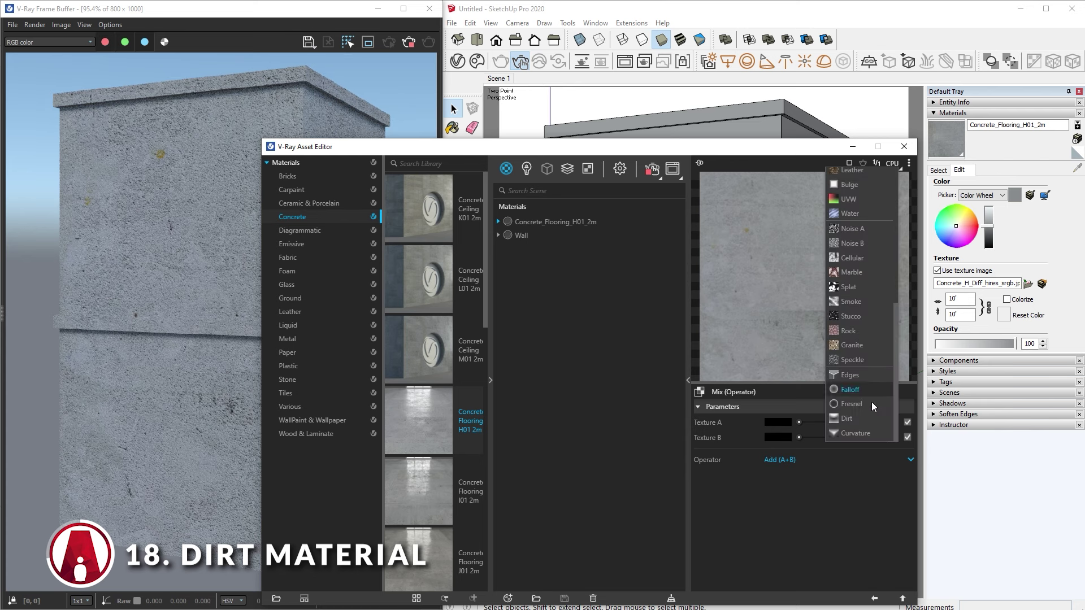
Step: Copy the Dirt texture from the Wall material's diffuse slot
click(540, 236)
click(892, 439)
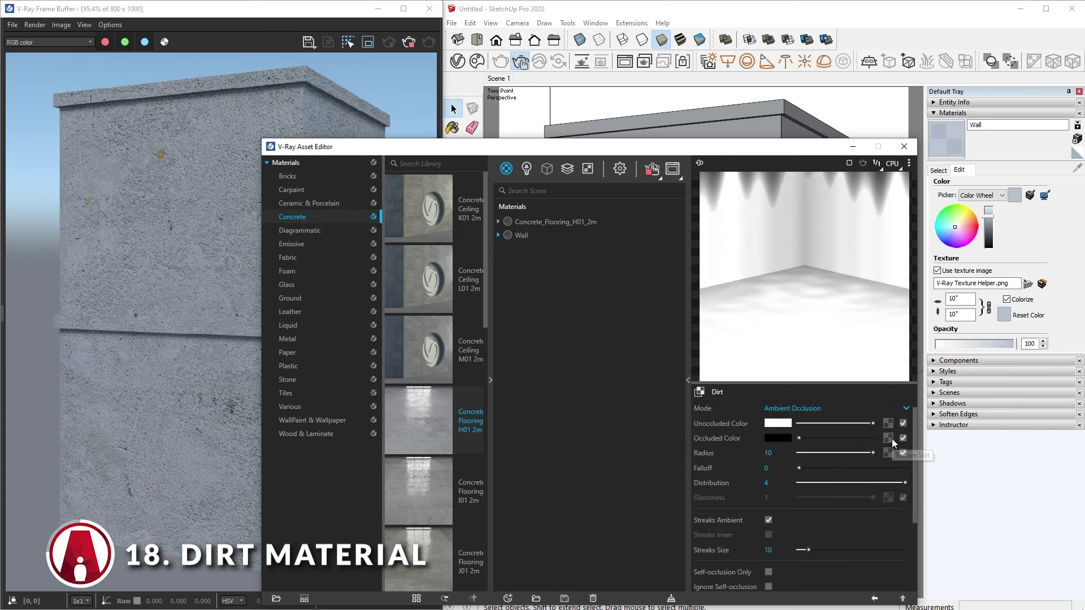
click(875, 599)
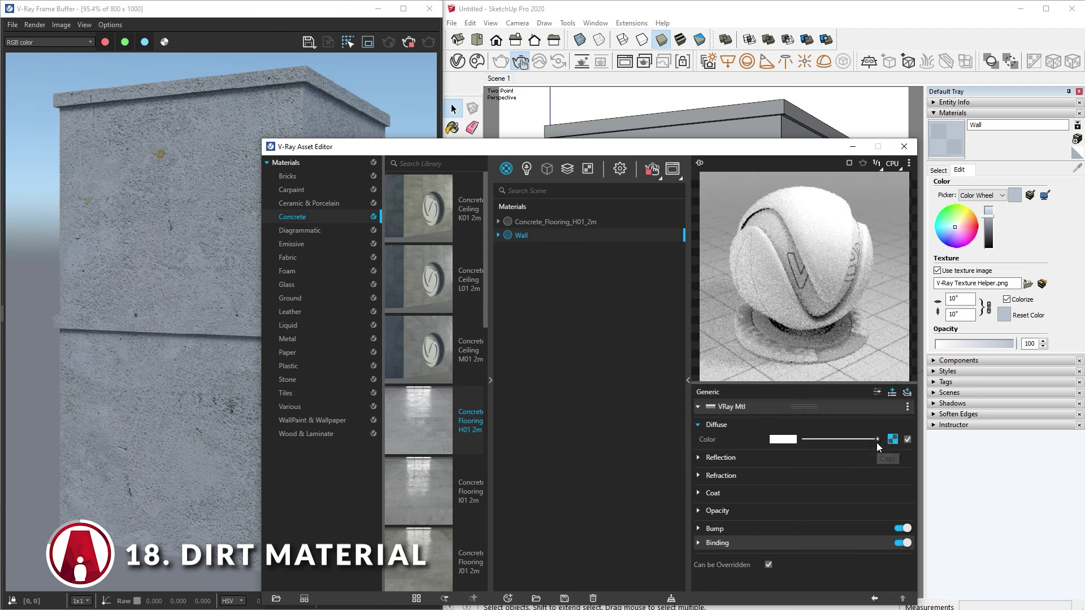
Step: Paste the copied Dirt texture into Texture B of the concrete's diffuse Mix (Operator) map and set the operator to Multiply (A*B)
click(618, 222)
click(893, 439)
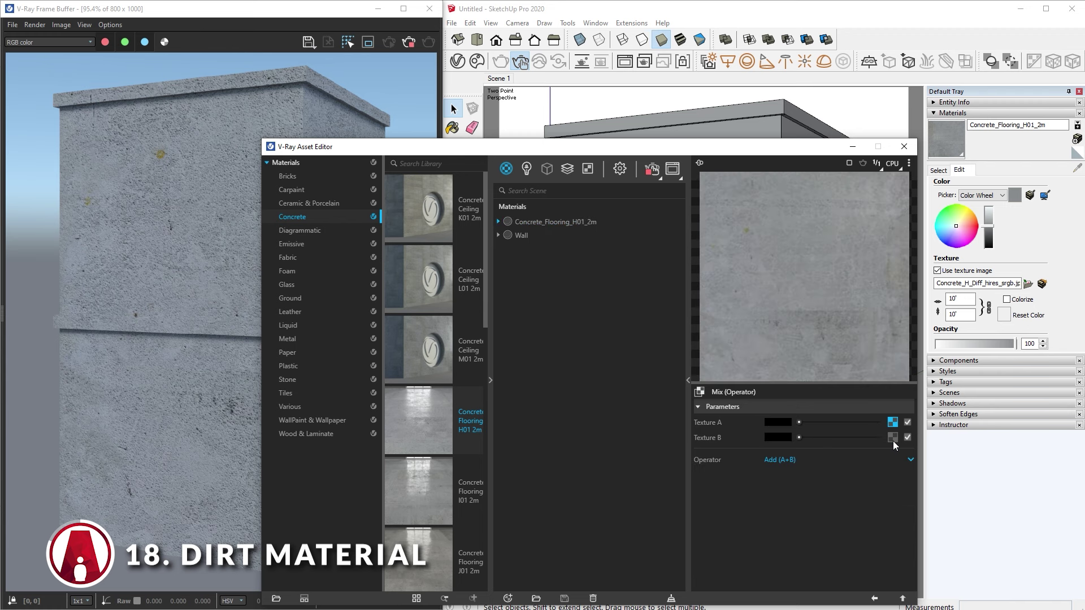
right_click(891, 439)
click(864, 450)
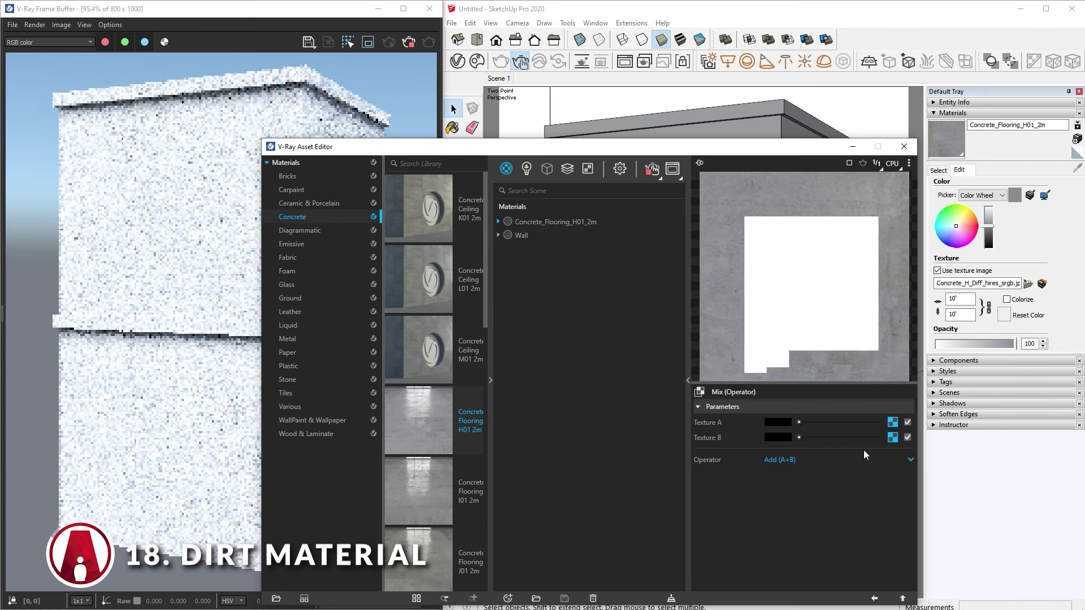
click(775, 460)
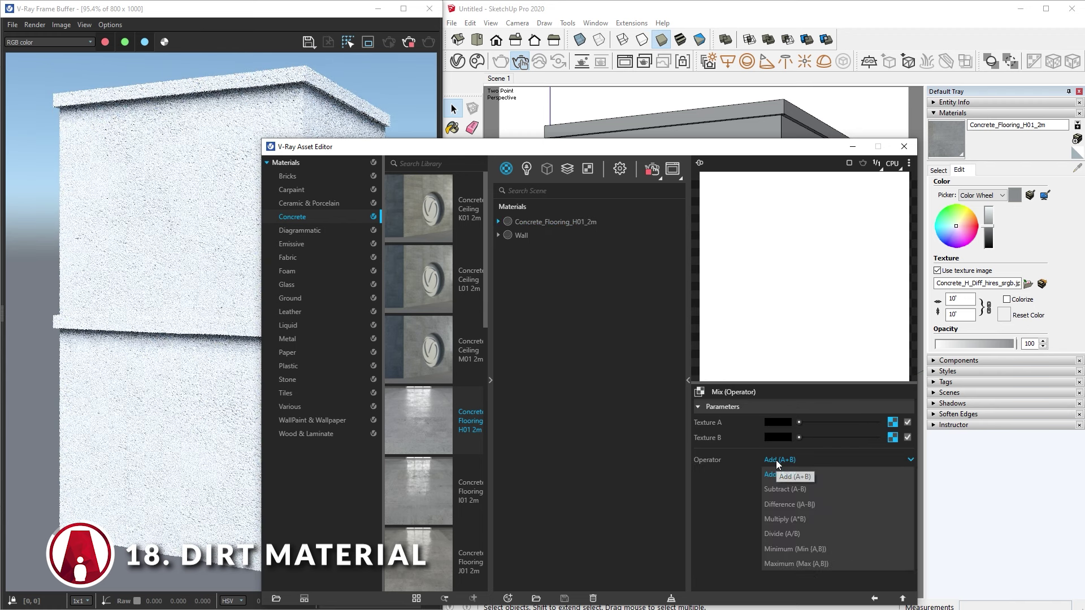
click(793, 518)
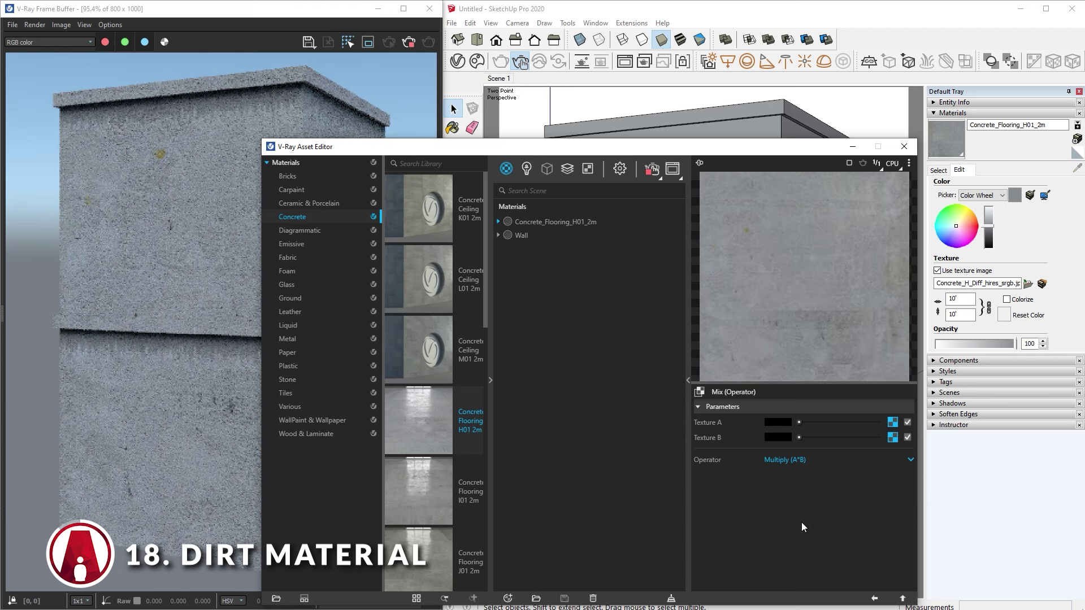
click(492, 380)
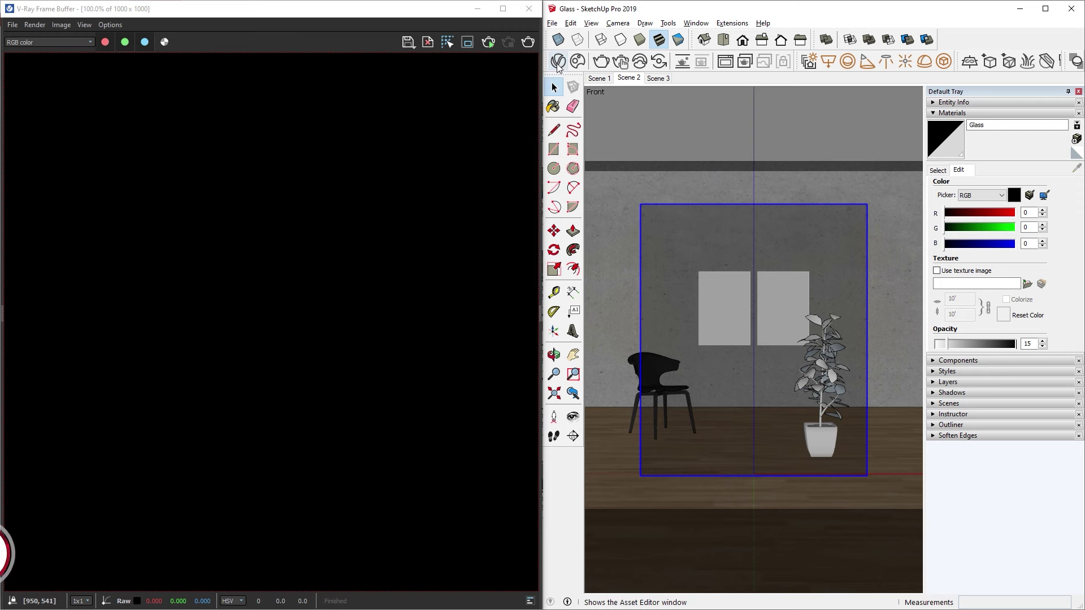
Step: Open the V-Ray Asset Editor in the Glass model and start an interactive render of the scene
click(557, 62)
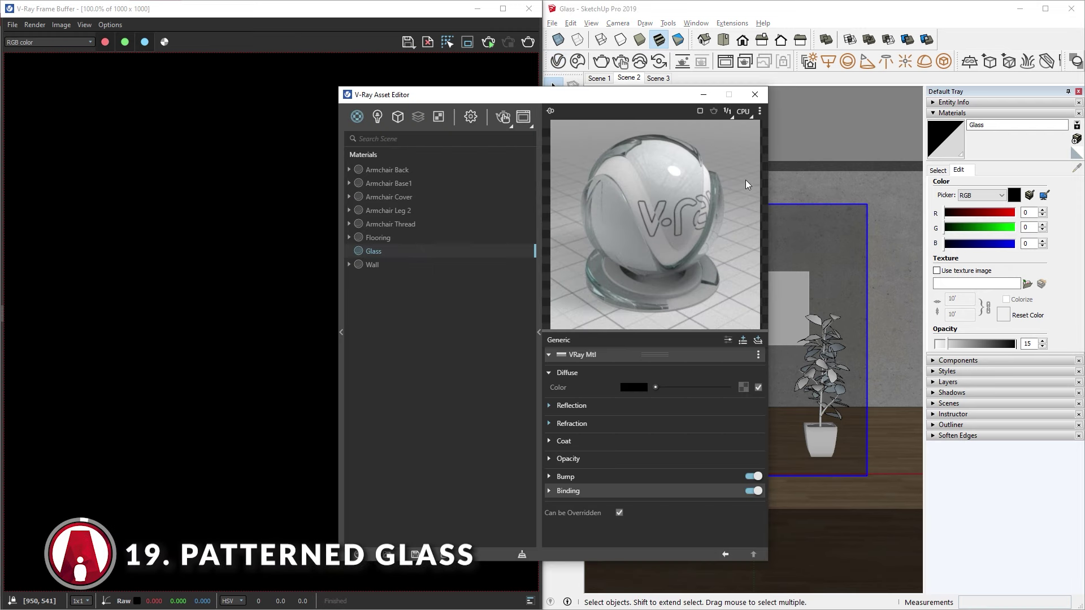
click(622, 64)
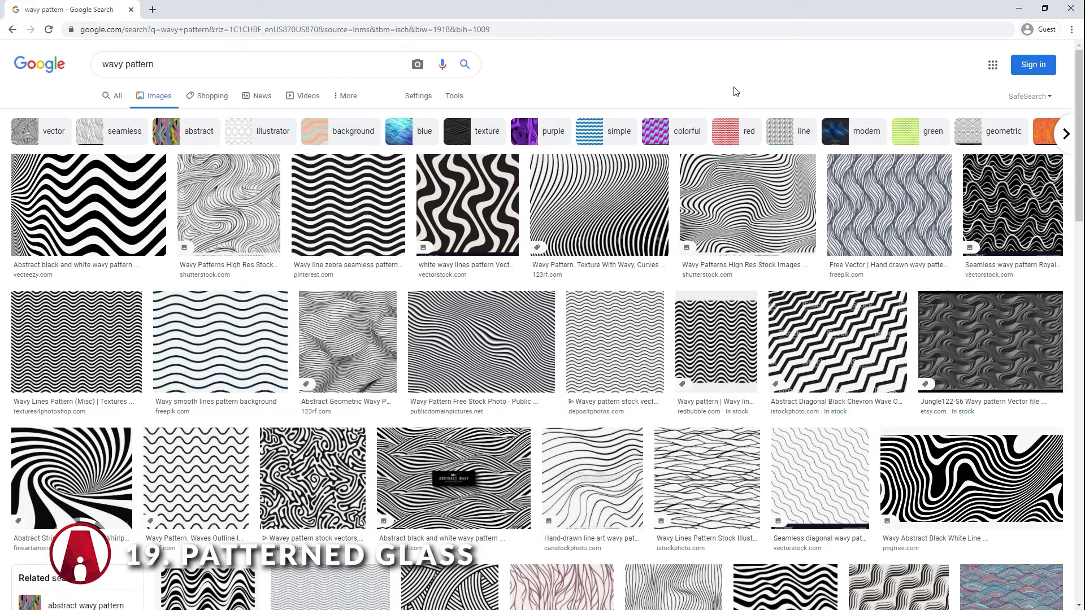
Step: Browse wavy pattern images in the browser and load Patterned Glass 1.jpg as a bitmap in the Glass material's Refraction Glossiness slot
scroll(752, 90, down, 15)
scroll(751, 90, down, 20)
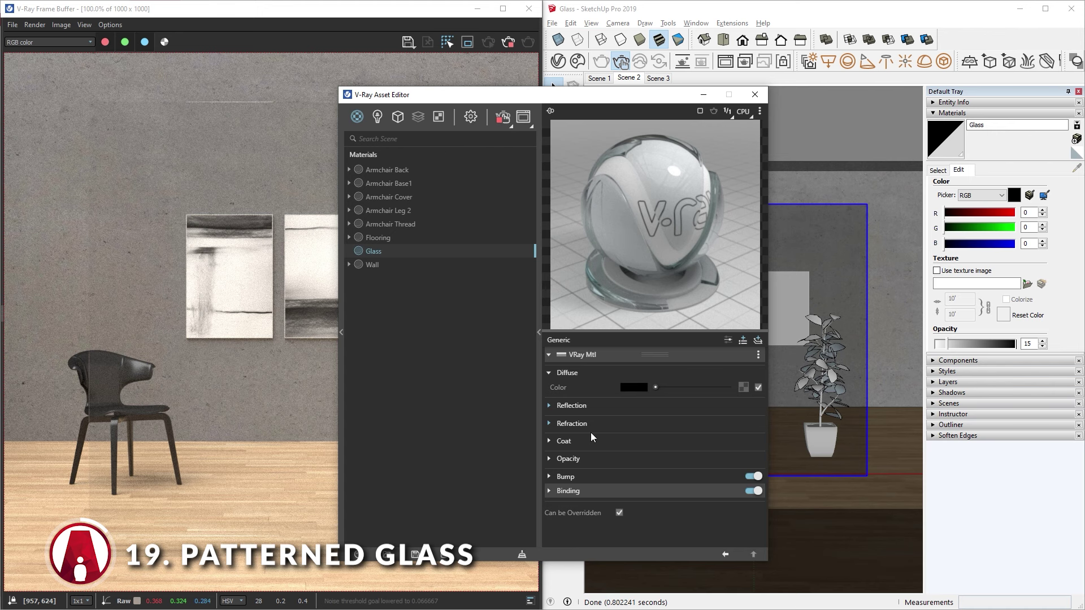
click(571, 424)
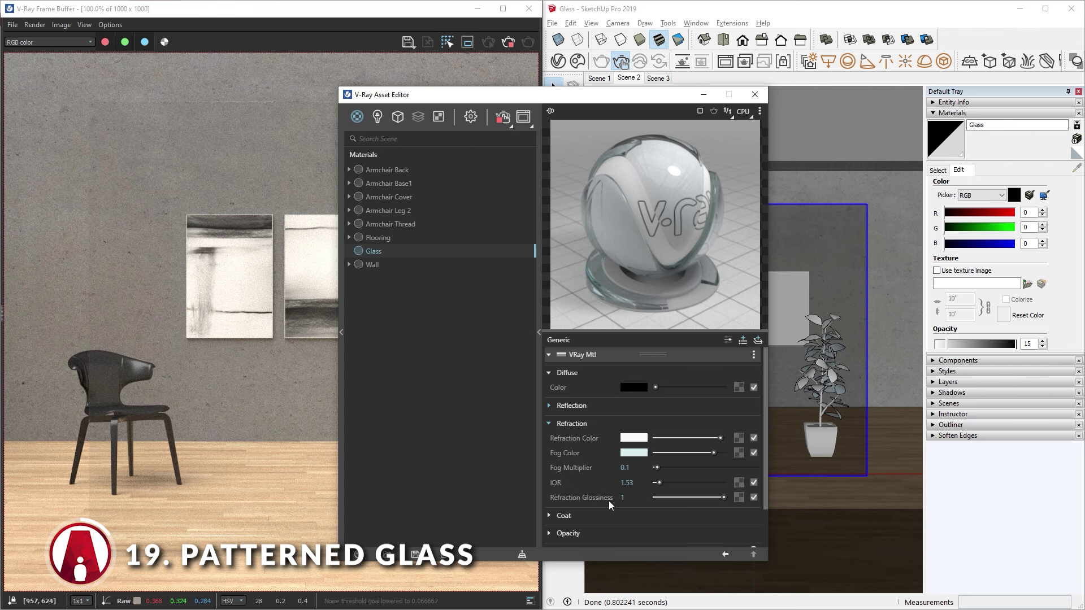
click(740, 498)
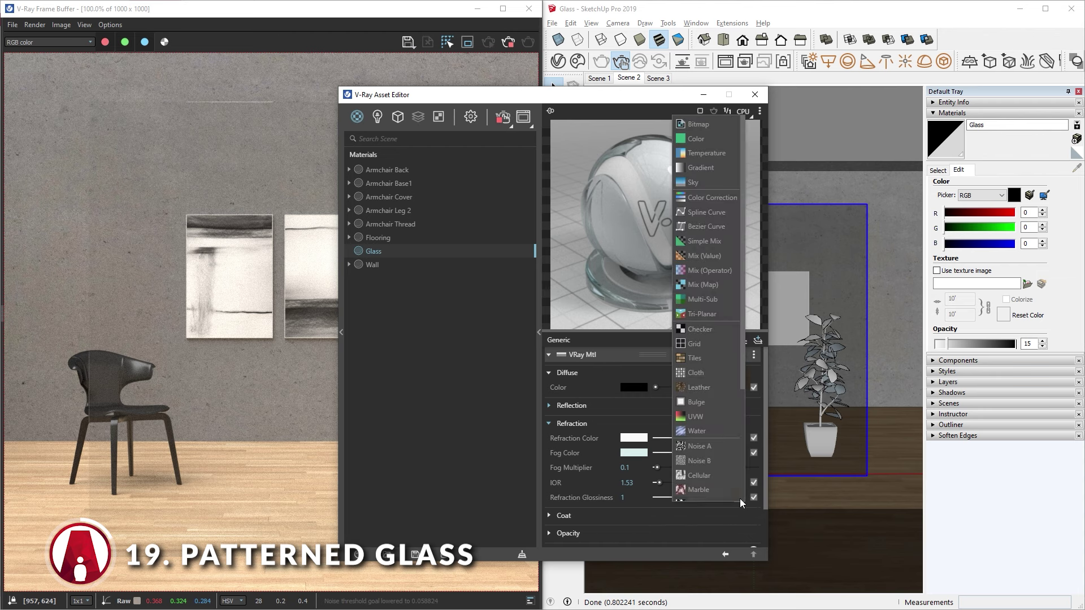
click(699, 125)
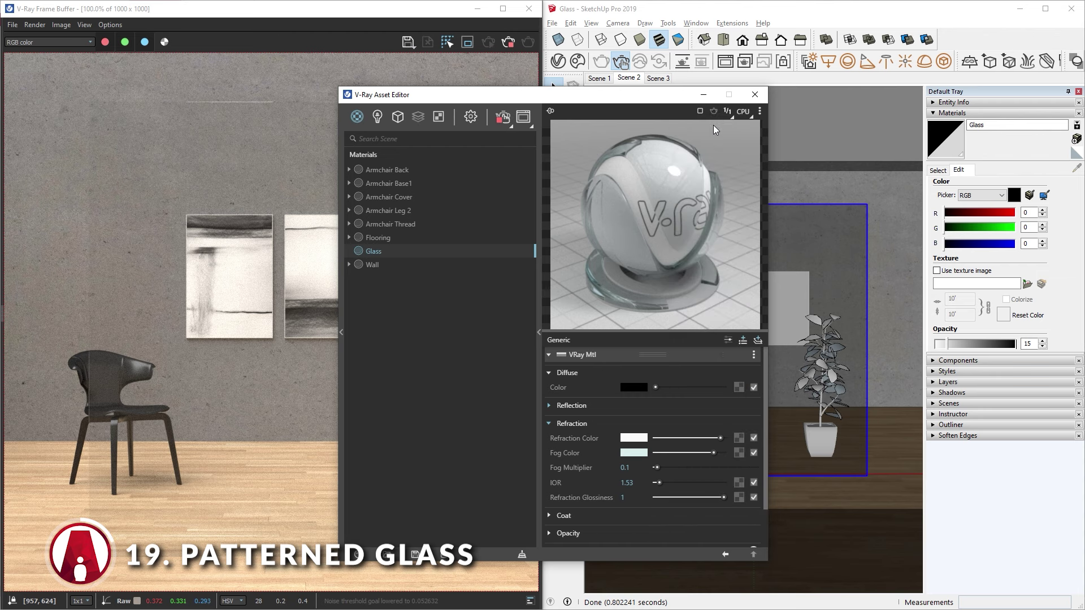
double_click(533, 263)
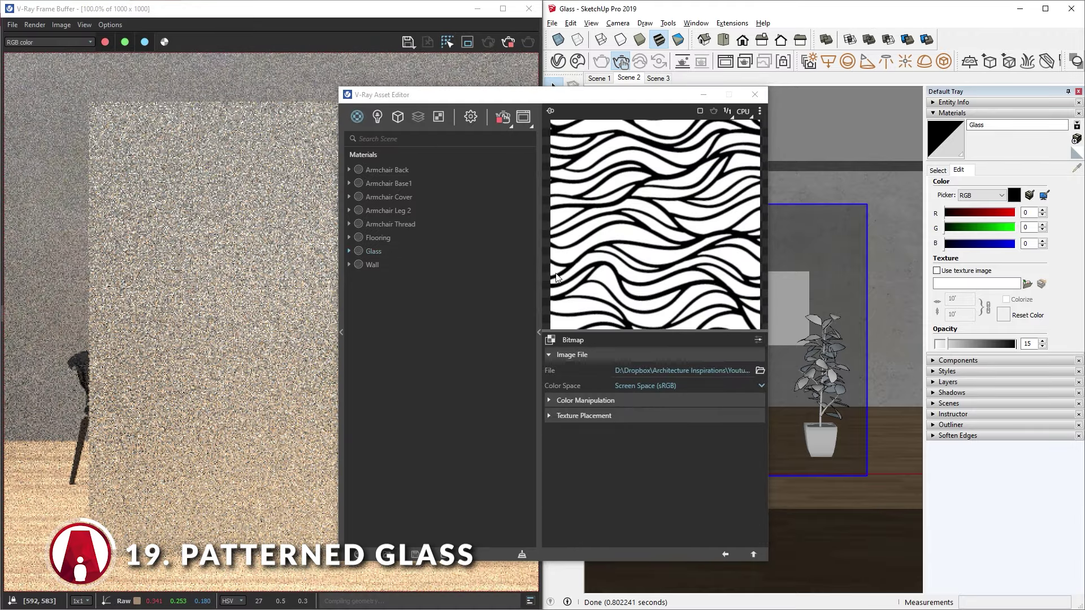
click(723, 554)
Step: Set the texture mode in the Glass material's Binding settings to Custom mode
scroll(710, 517, down, 5)
click(584, 517)
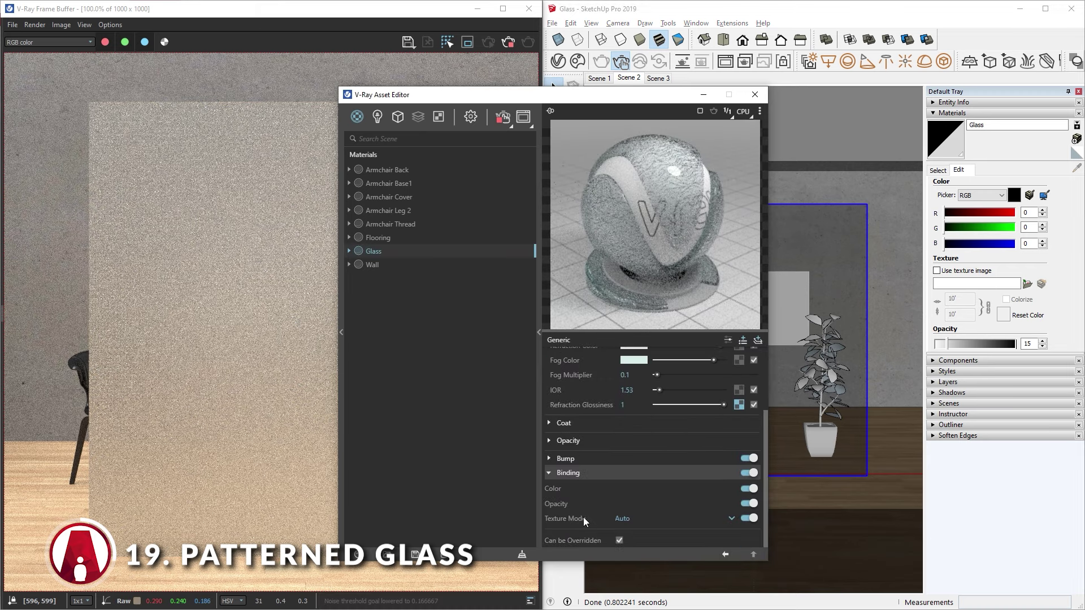
click(613, 518)
click(632, 504)
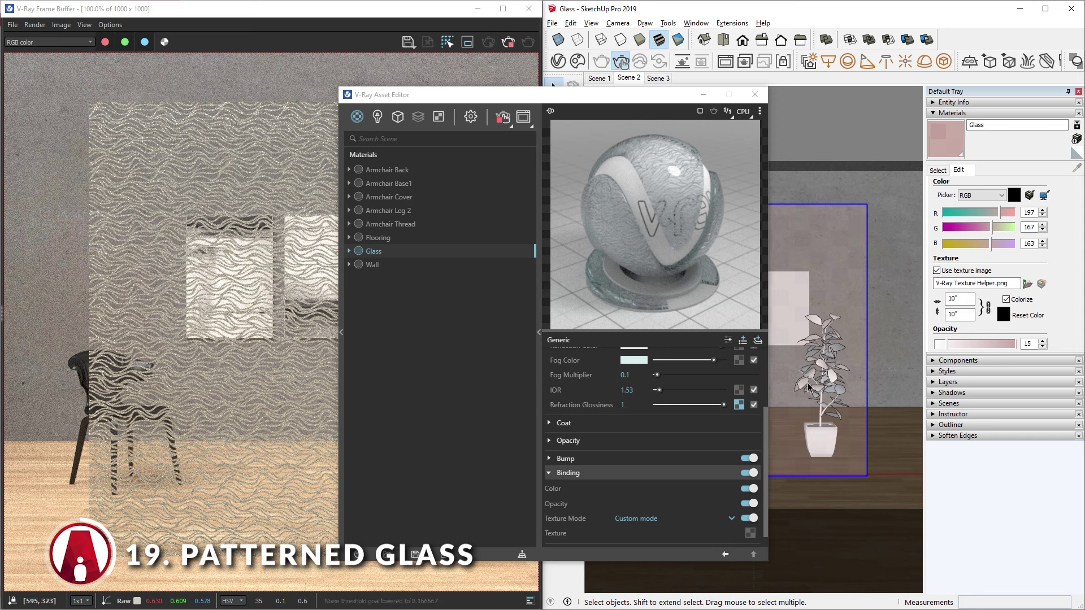
Step: Copy the Refraction Glossiness bitmap and paste it as an instance into the Binding texture slot of the Glass material
right_click(742, 406)
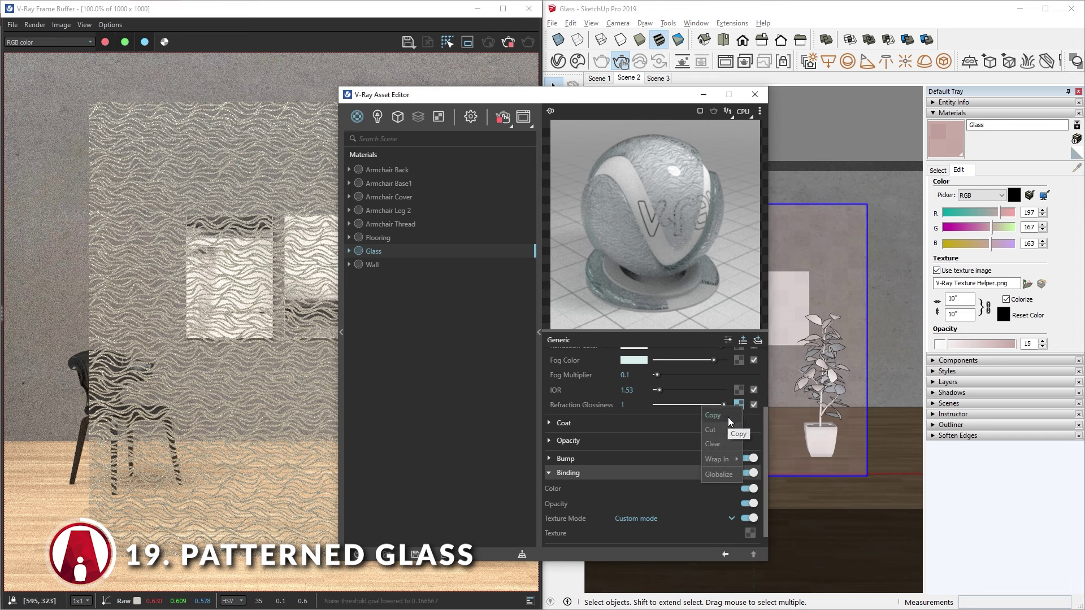
click(728, 417)
right_click(750, 534)
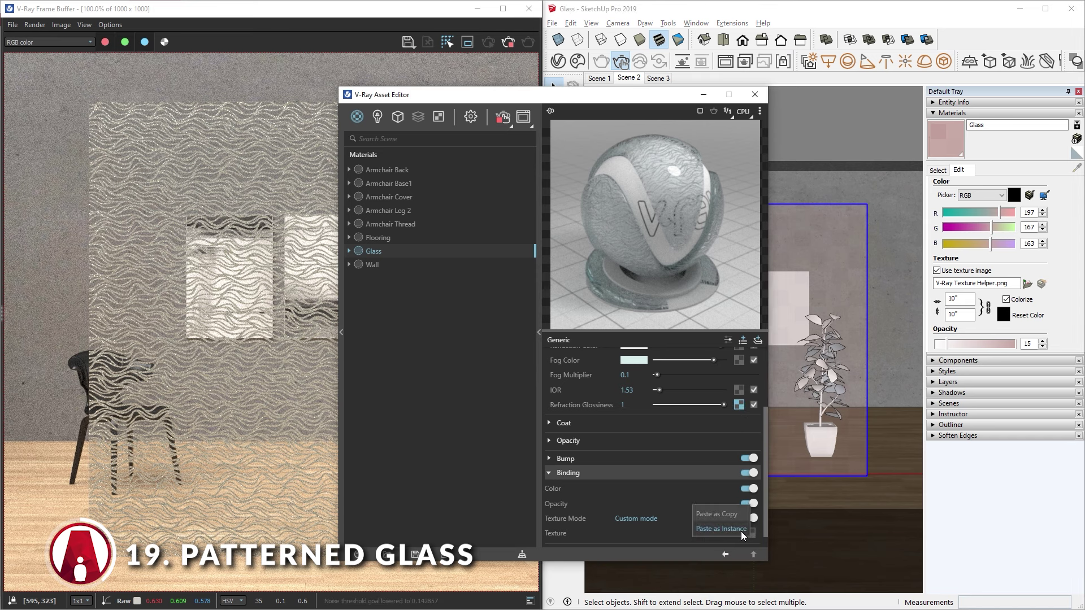
click(740, 530)
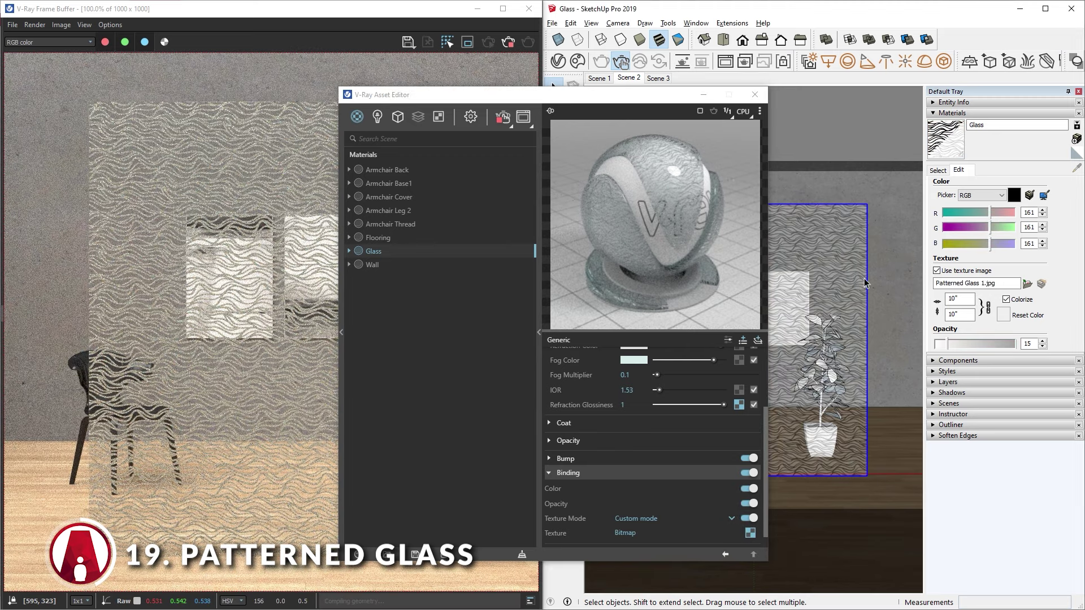
Step: Set the Glass material's texture width to 20 inches and bring the render forward to check the pattern
click(957, 298)
text(20)
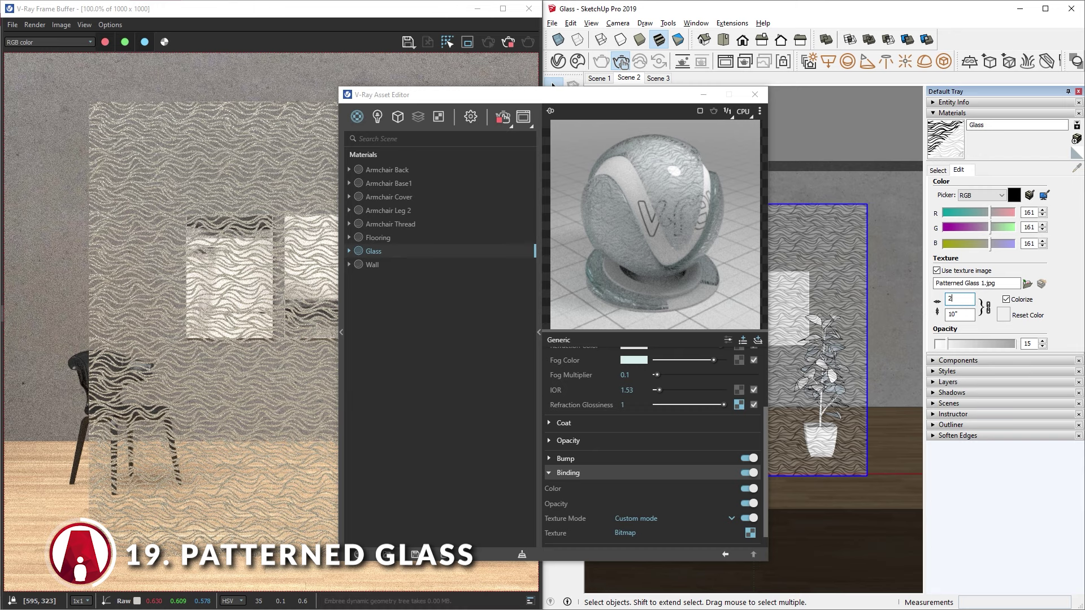
key(Return)
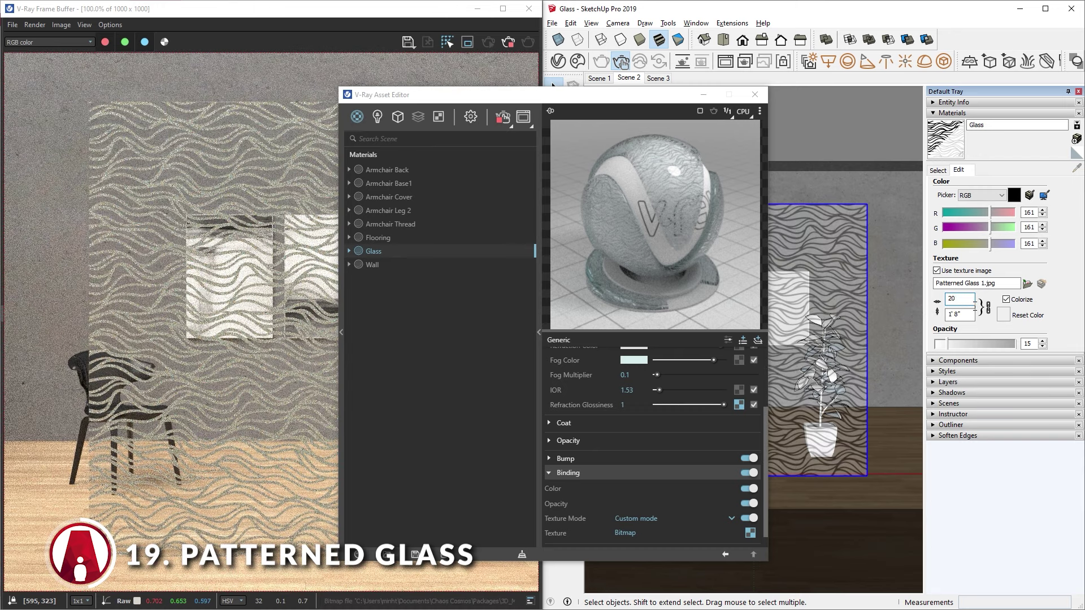
click(269, 315)
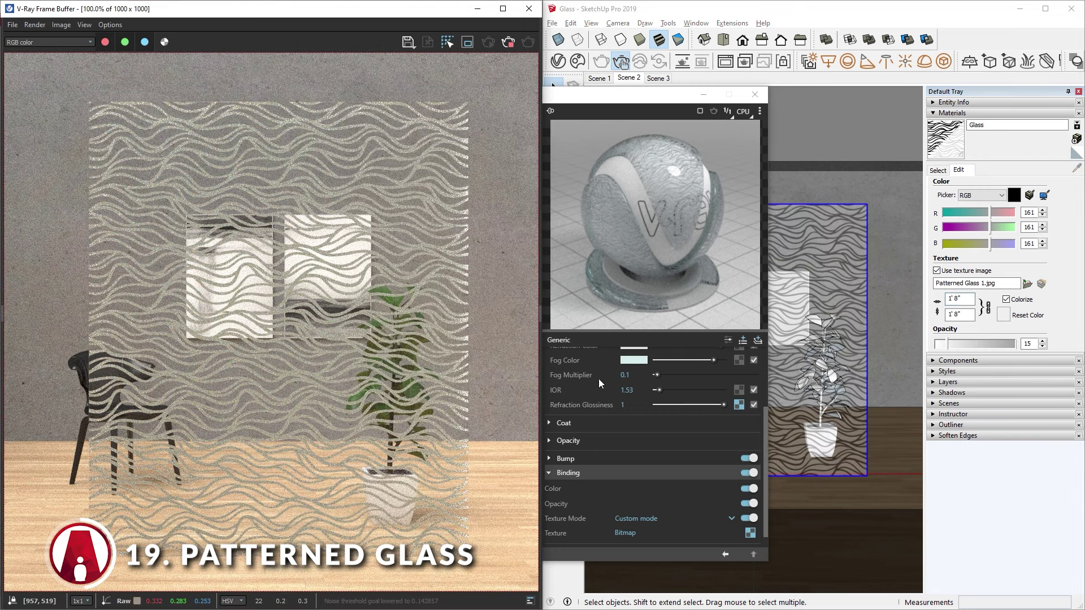
Step: Try a near-white Color Offset on the Refraction Glossiness bitmap and return the offset to black
click(739, 405)
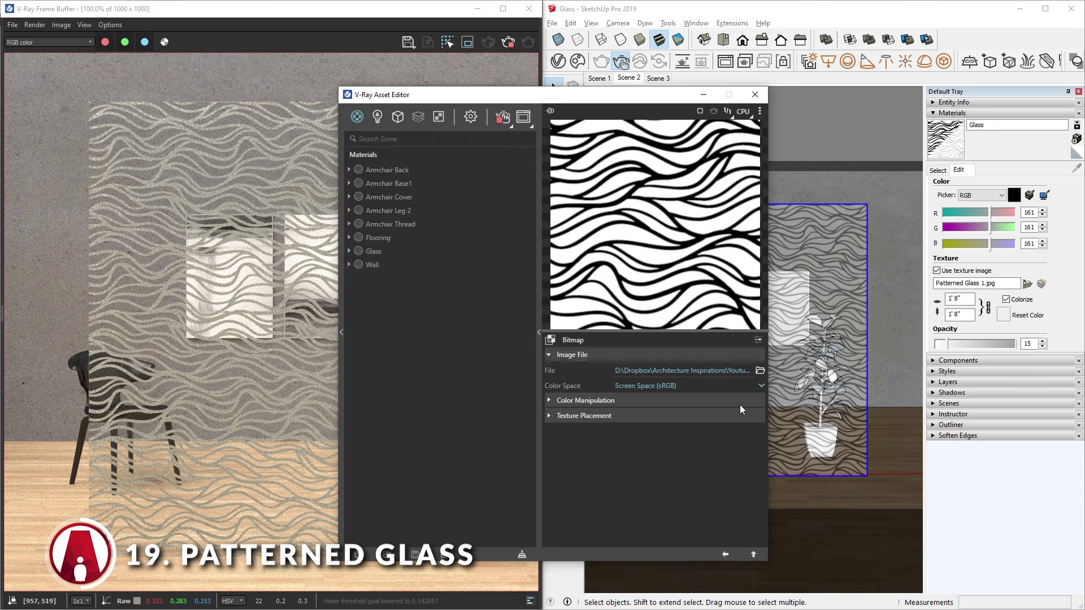
click(586, 401)
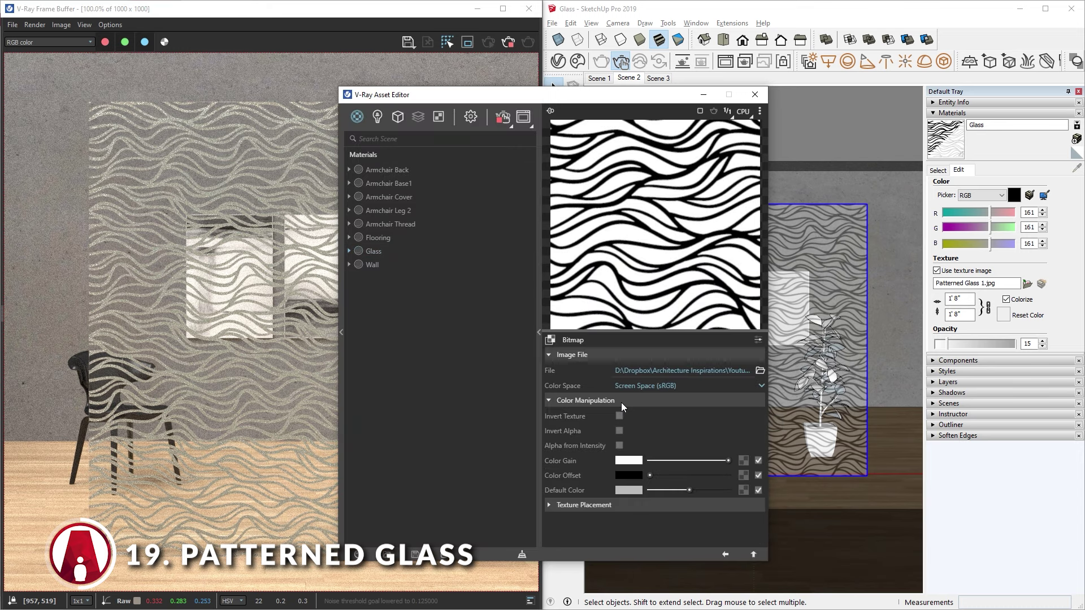
click(689, 475)
drag(626, 103, 830, 108)
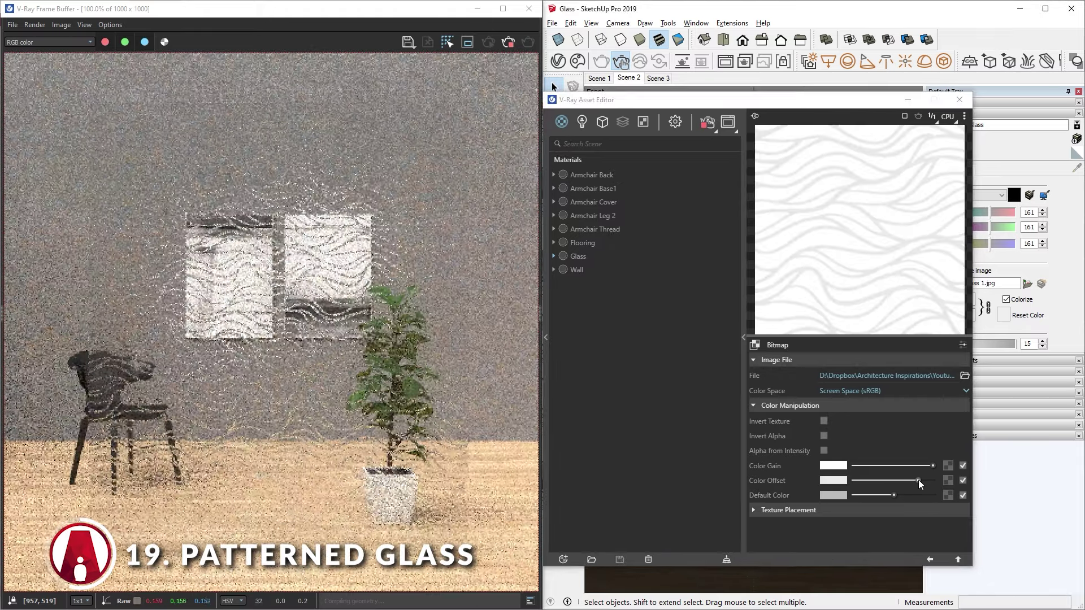
drag(917, 480, 853, 482)
Step: Try Invert Texture on the glossiness bitmap, turn it off again and return to the Glass material settings
click(824, 421)
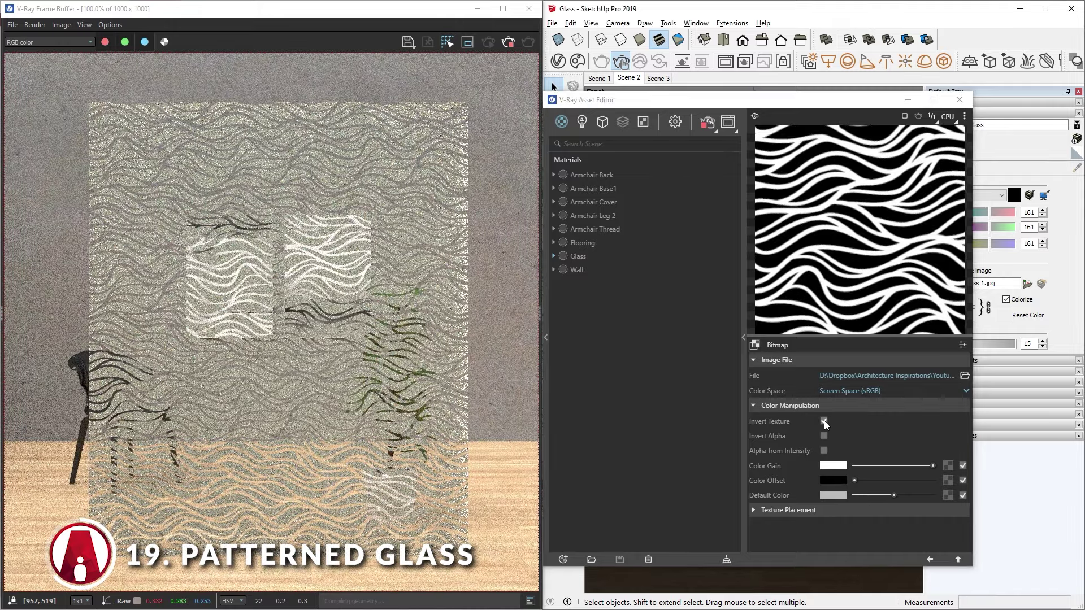
click(824, 420)
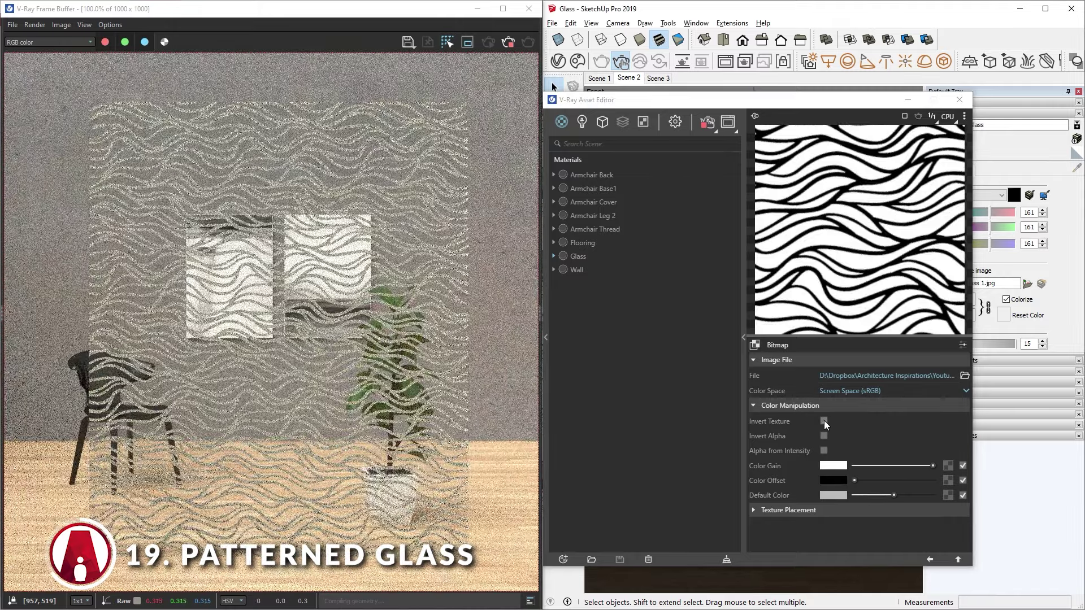
drag(854, 480, 901, 483)
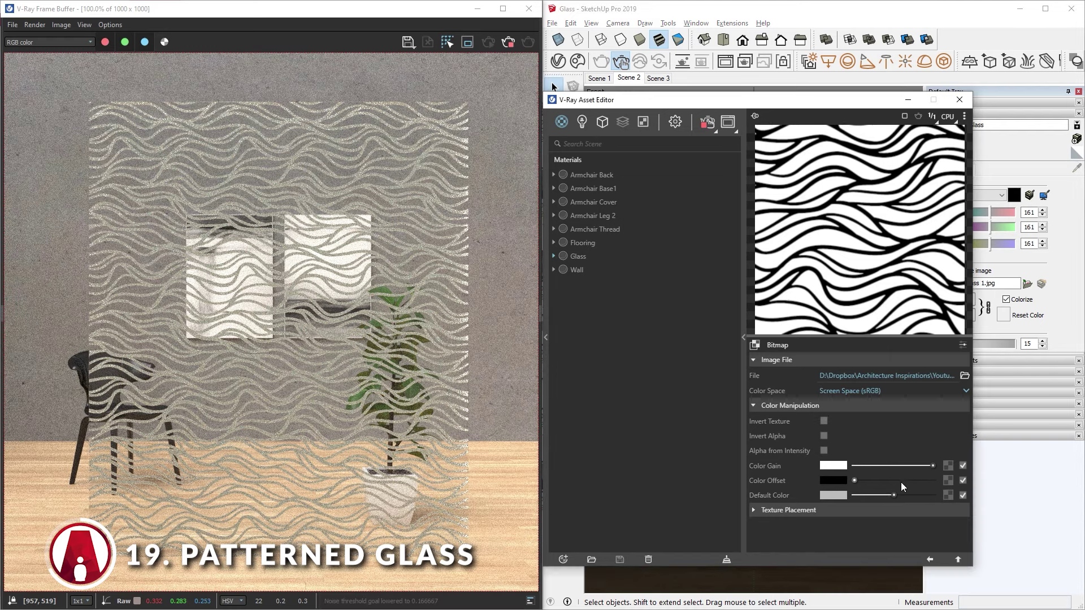
click(930, 560)
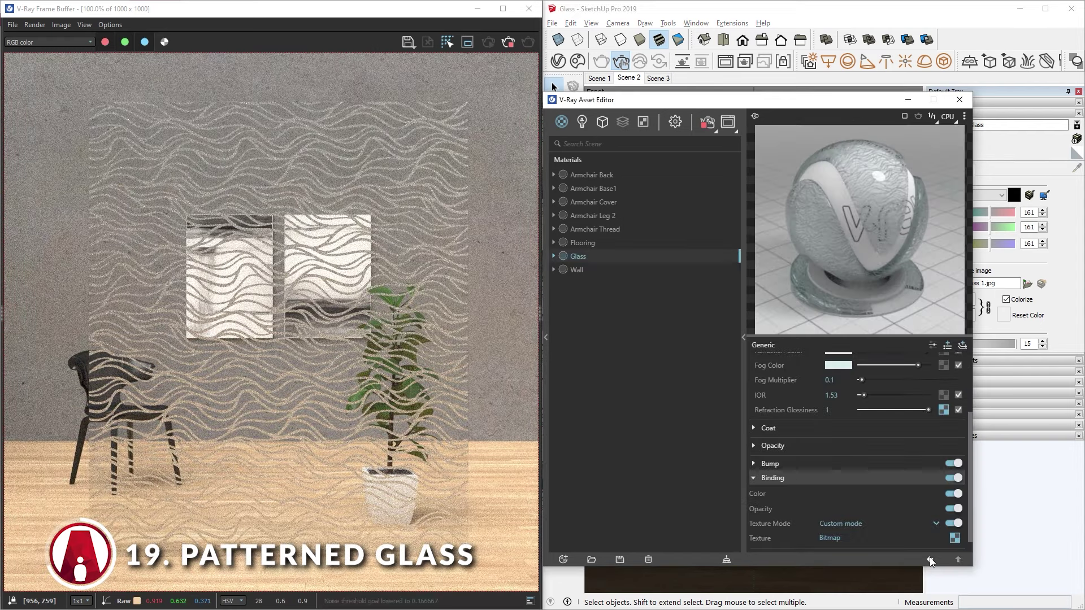
Step: Disable the Refraction Glossiness texture and paste a copy of the pattern bitmap into the Glass material's Refraction Color slot
scroll(960, 435, up, 1)
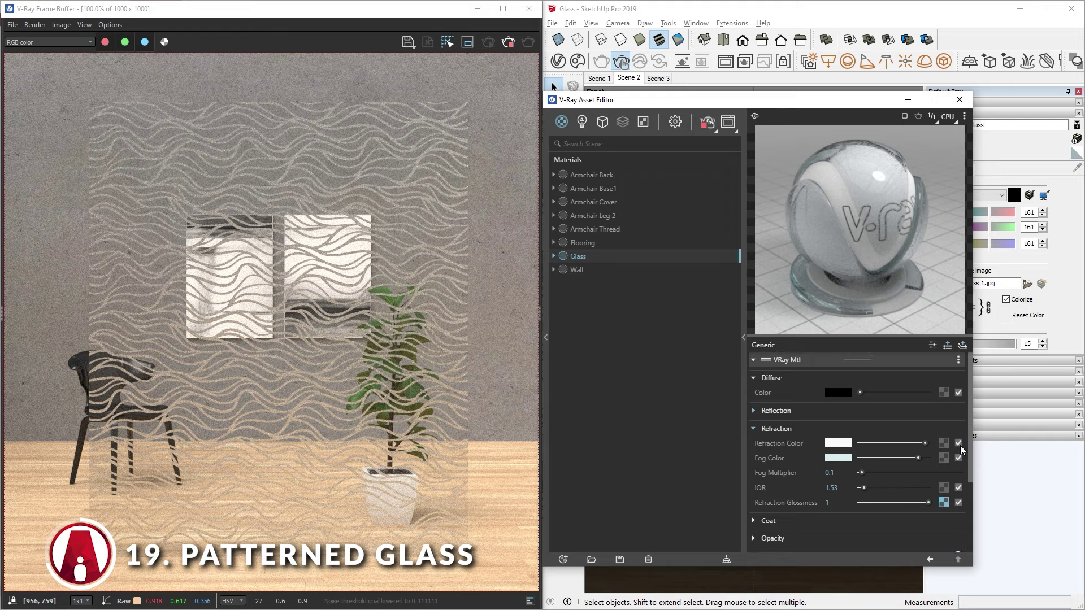
click(958, 502)
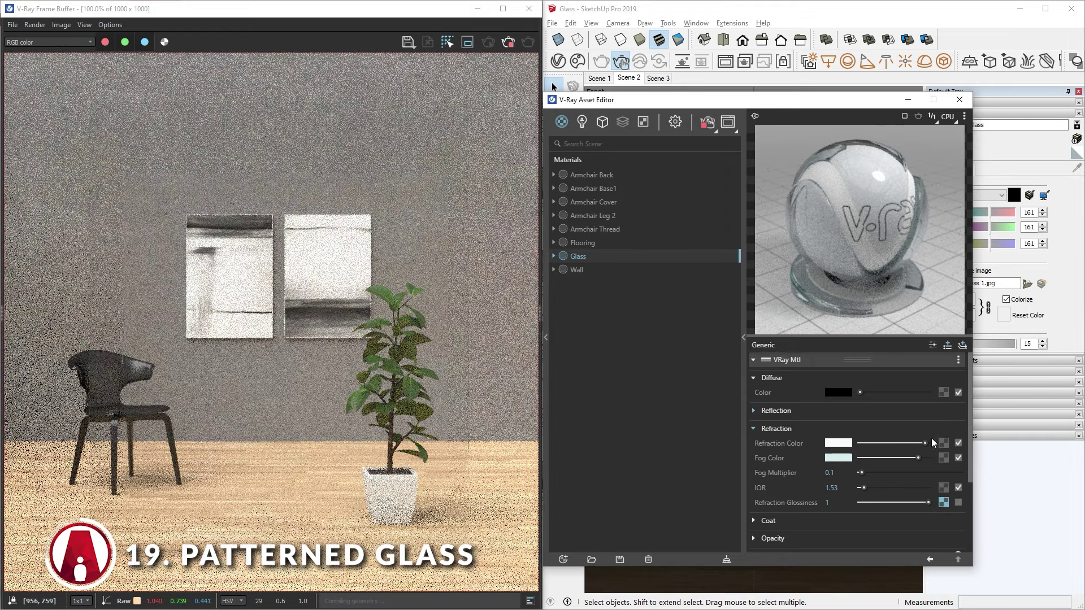
right_click(944, 444)
click(922, 453)
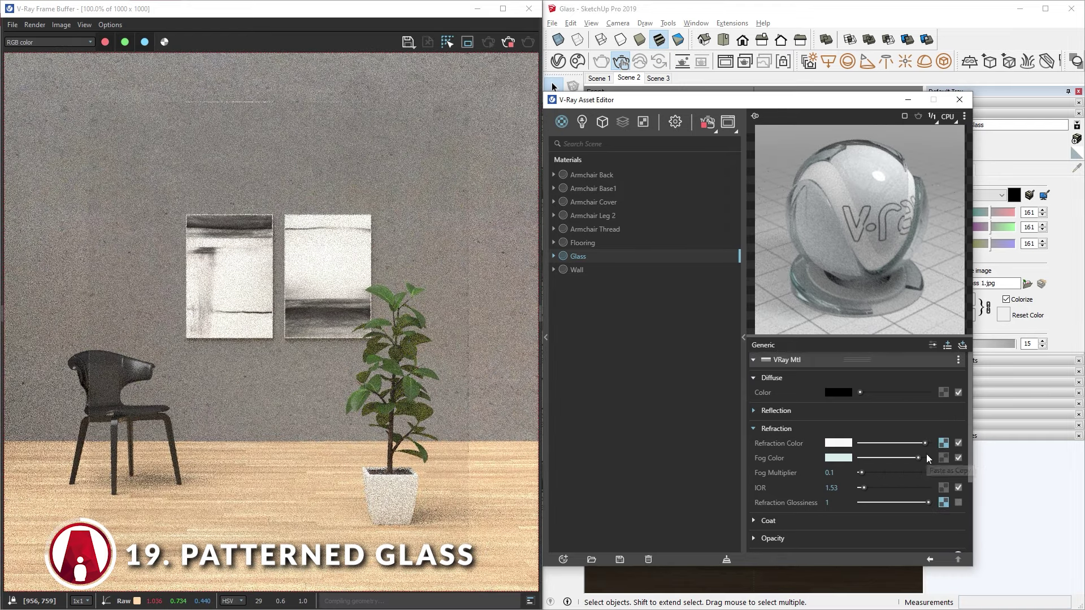
Step: Review the Color Manipulation settings of the Refraction Color bitmap and return to the Glass material
click(944, 444)
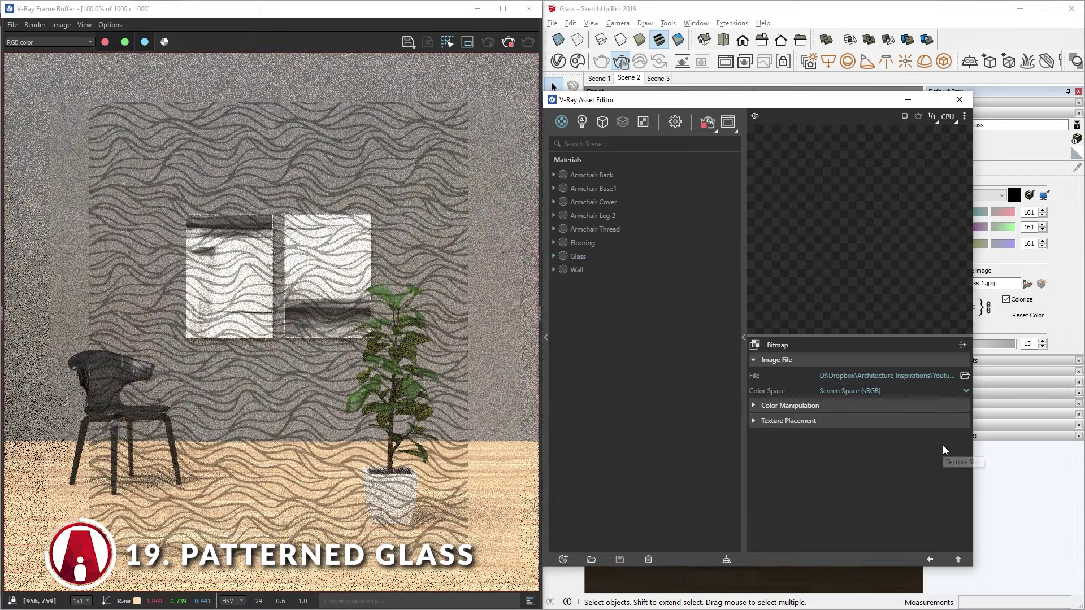
click(921, 405)
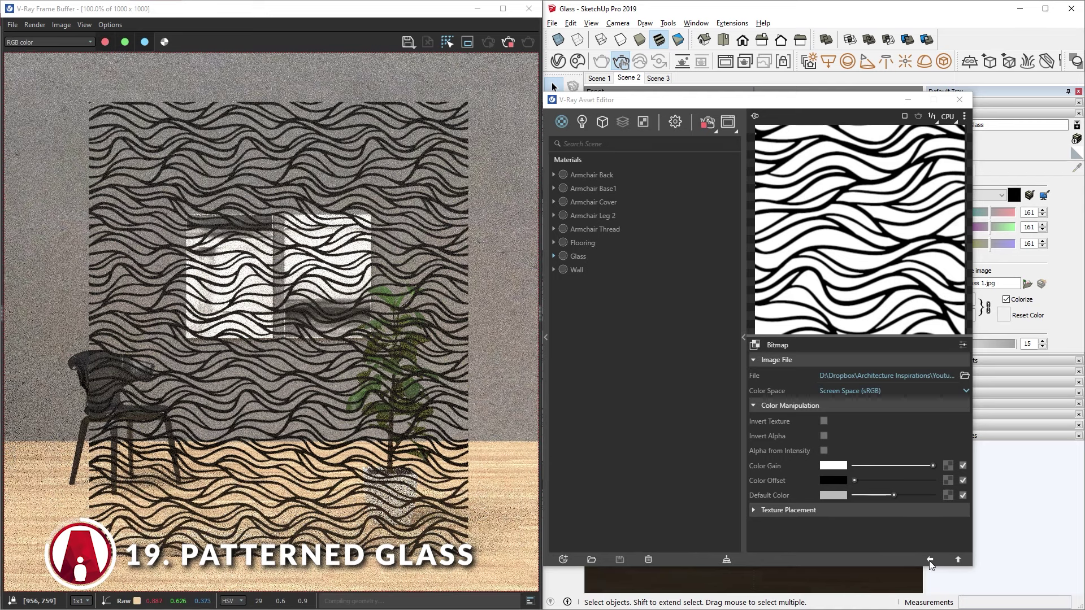
click(930, 560)
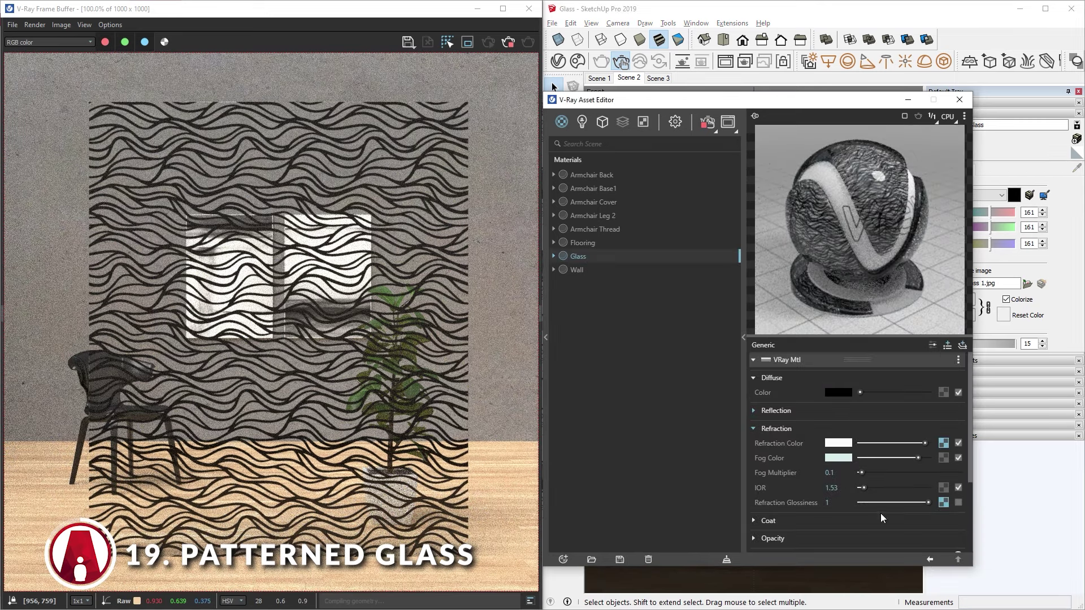
Step: Copy the Refraction Color bitmap into the Glass material's Reflection Color slot as an instance, checking the render in Scene 3 and Scene 2
click(659, 78)
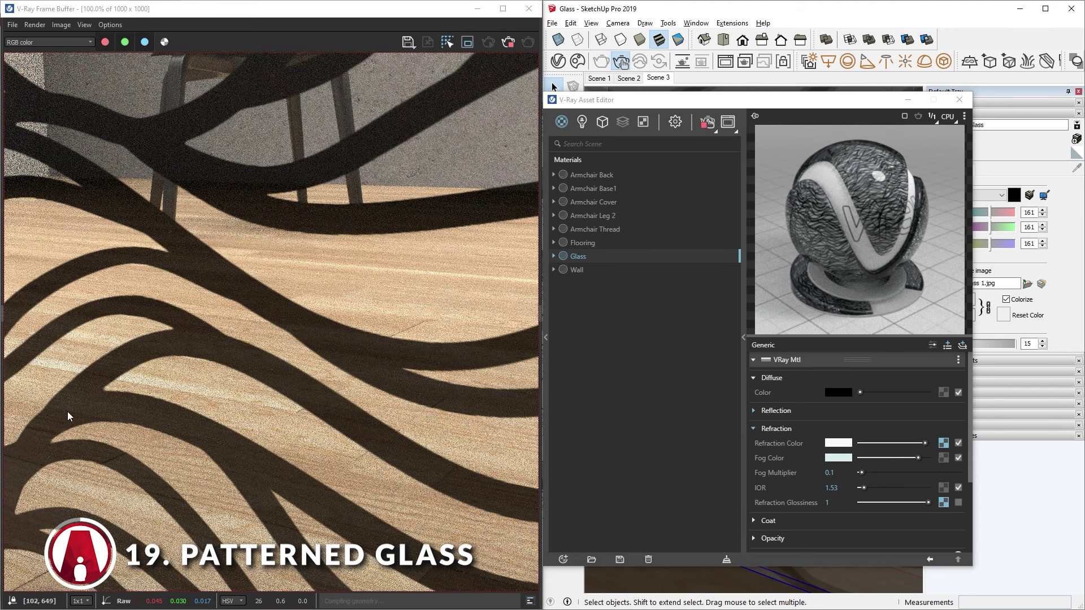
right_click(944, 446)
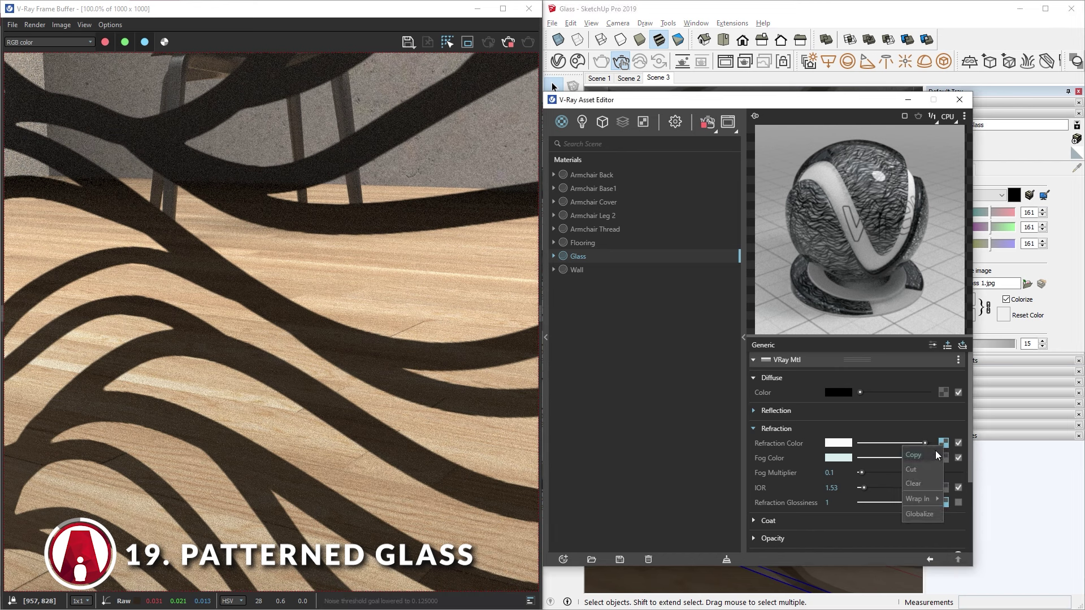
click(936, 452)
click(935, 410)
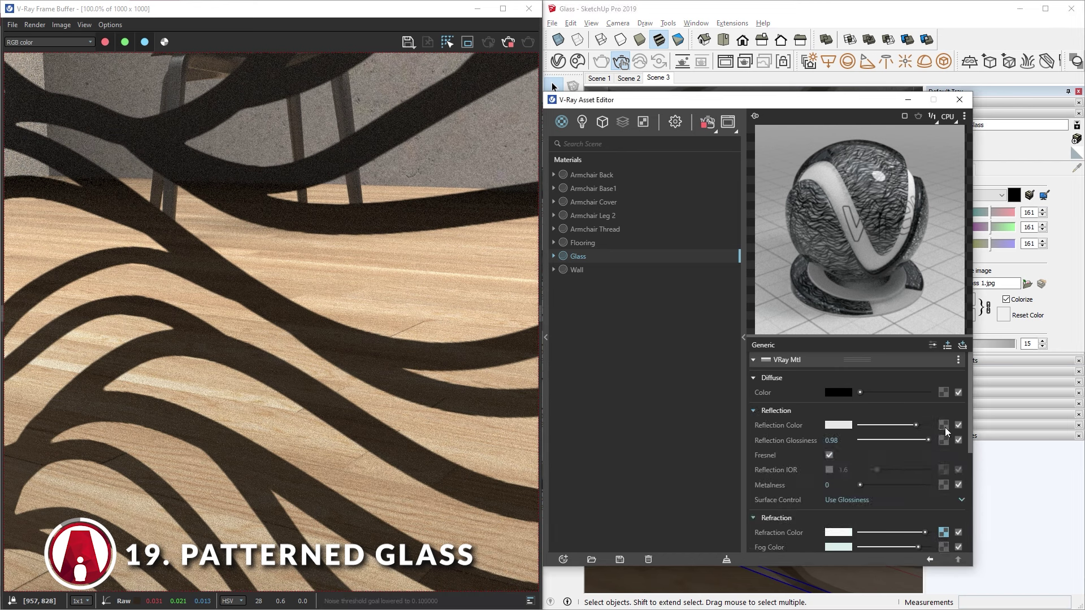
right_click(945, 428)
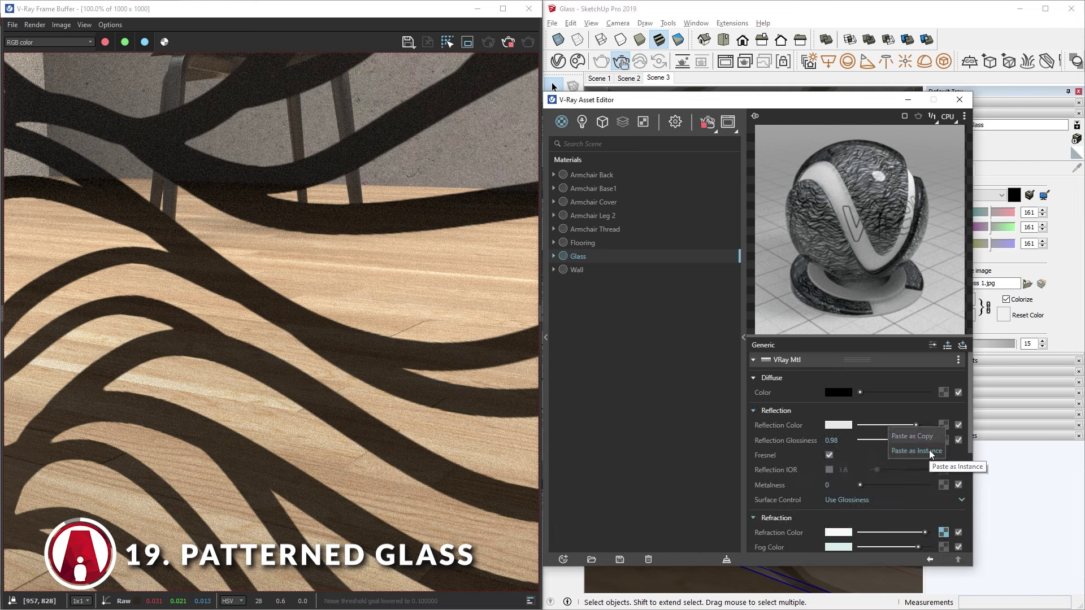
click(929, 450)
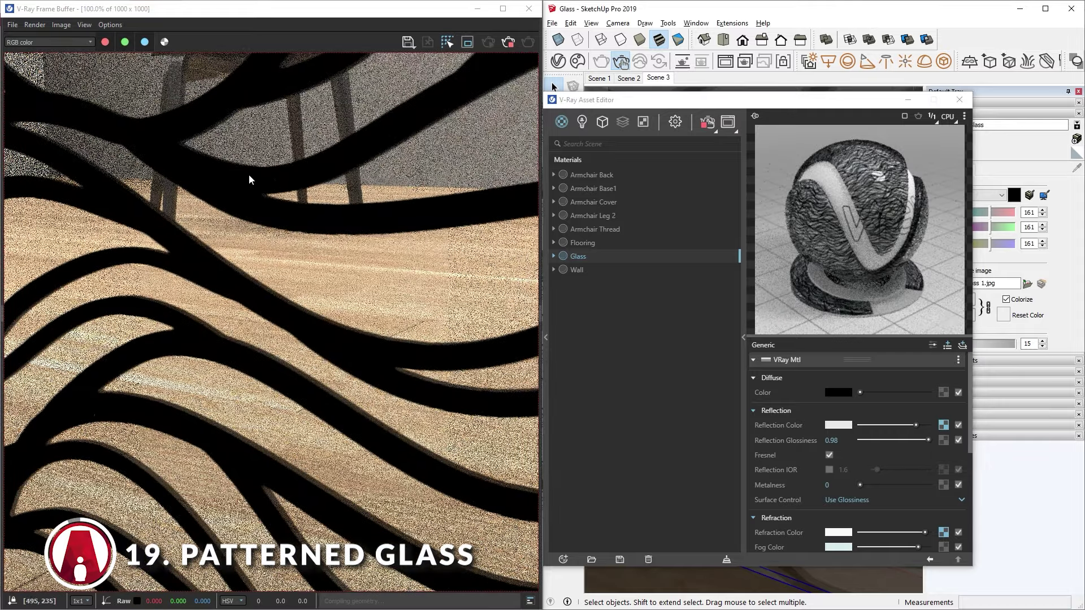
click(634, 78)
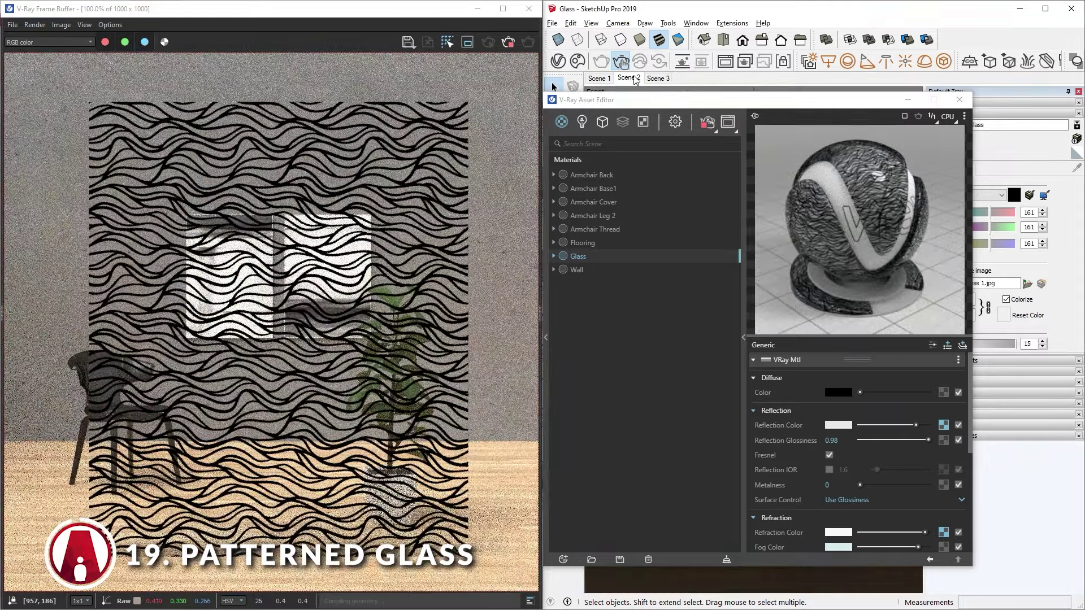
Step: Set the Glass material's Diffuse color to white, then try another color for the pattern in the color picker
drag(861, 393, 935, 392)
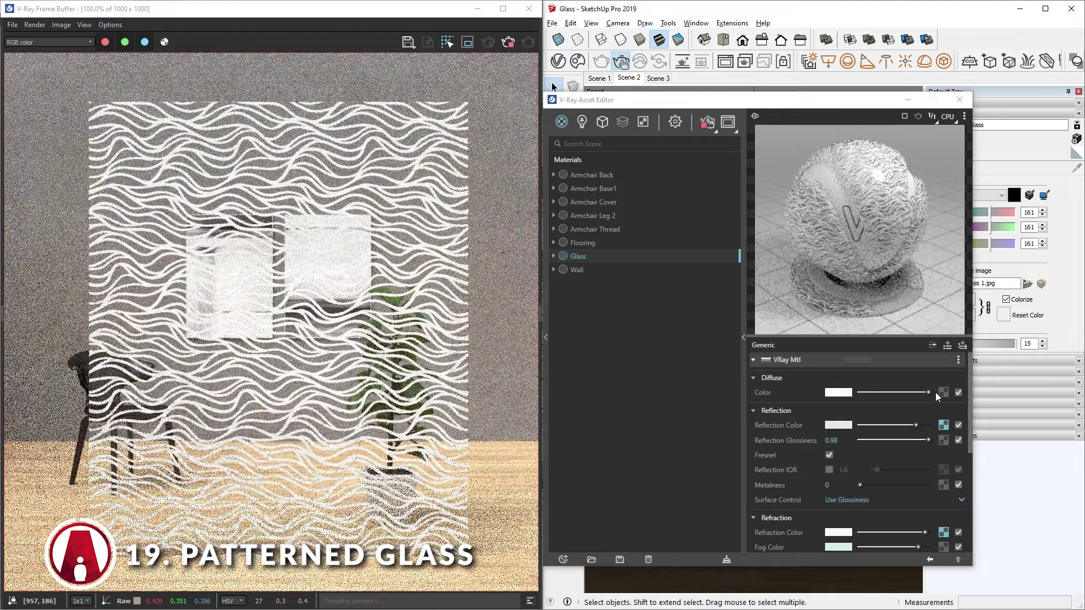
click(838, 393)
drag(486, 231, 508, 373)
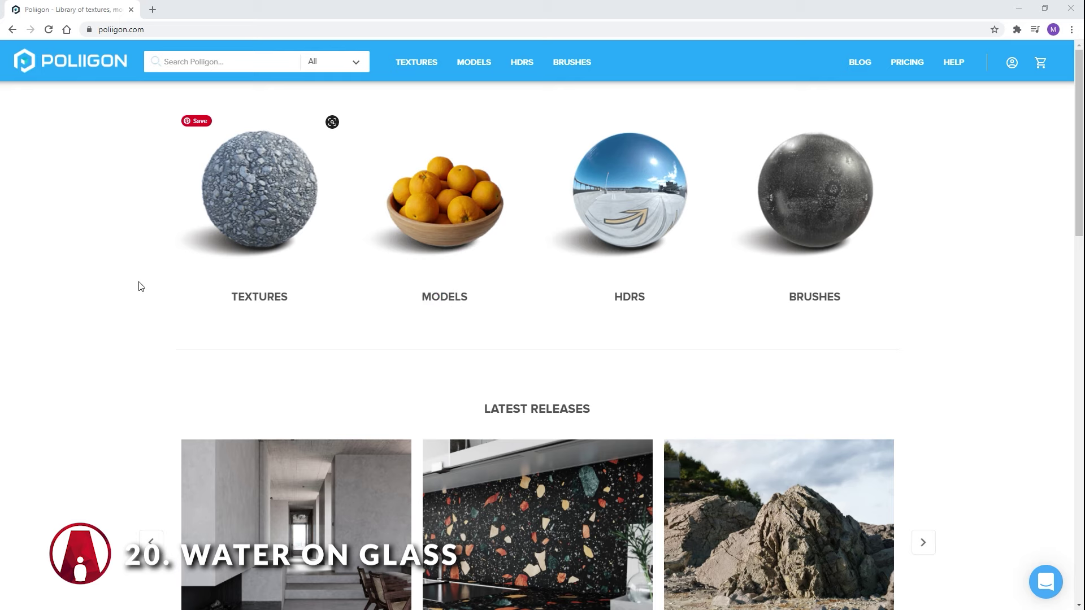
Step: On Poliigon, find the Water Droplets textures under Surface Imperfections and download the free Water Droplets Mixed Bubbled 001 with all maps at 3K
click(433, 63)
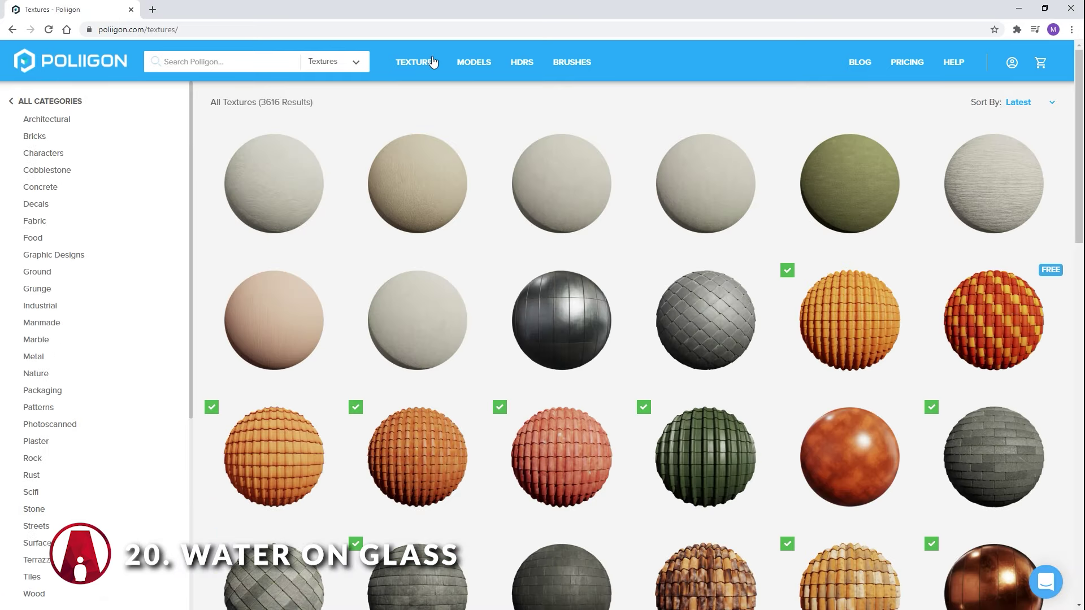
click(37, 543)
scroll(81, 419, down, 1)
click(84, 414)
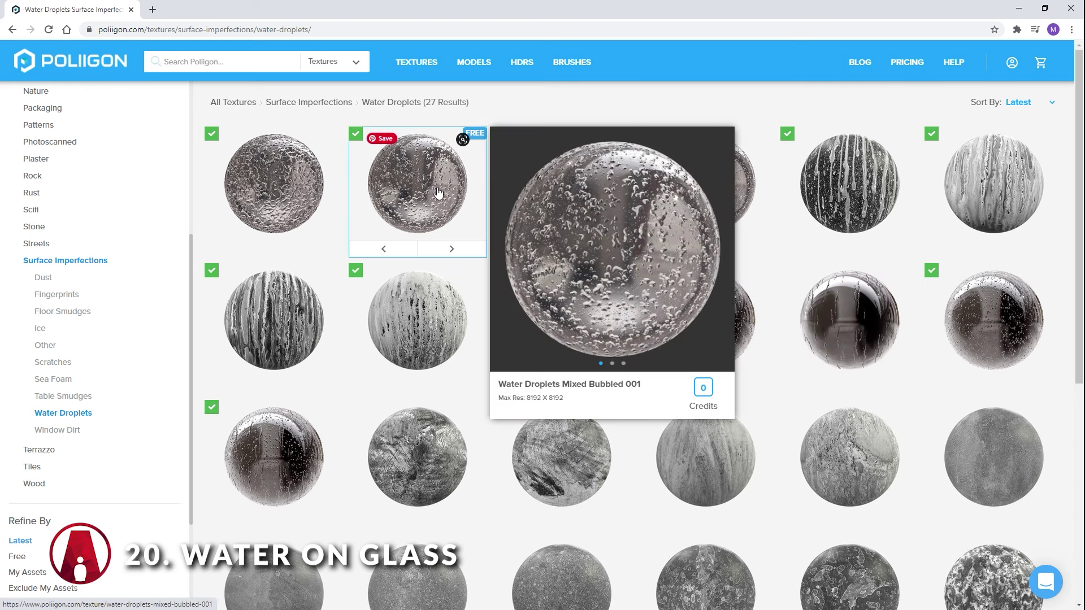
click(439, 193)
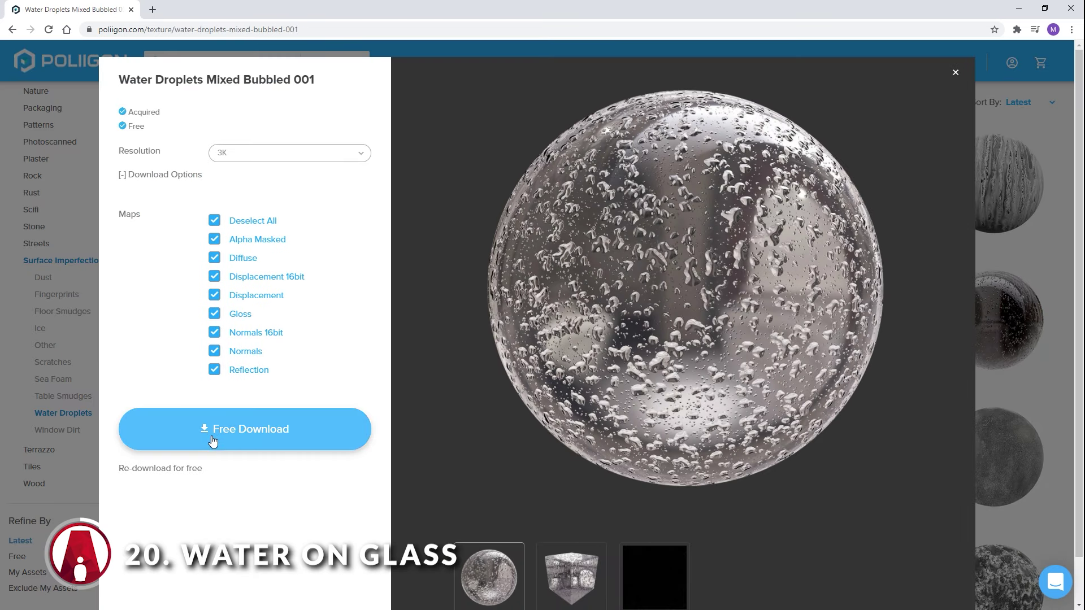
click(259, 440)
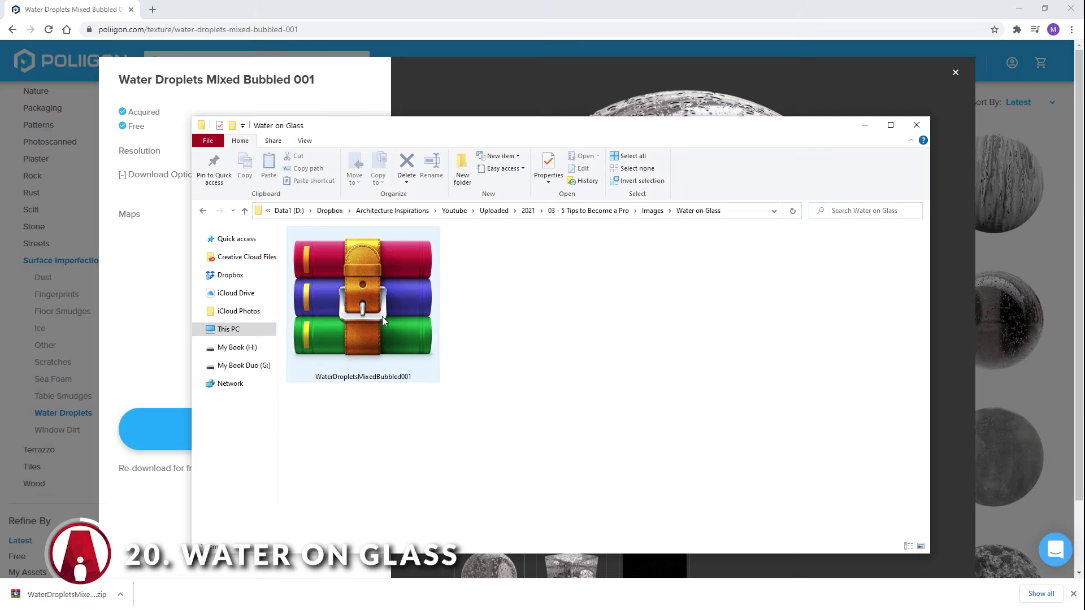
Step: Extract the WaterDropletsMixedBubbled001 archive in the Water on Glass folder and open the extracted folder
right_click(382, 316)
click(346, 382)
double_click(345, 373)
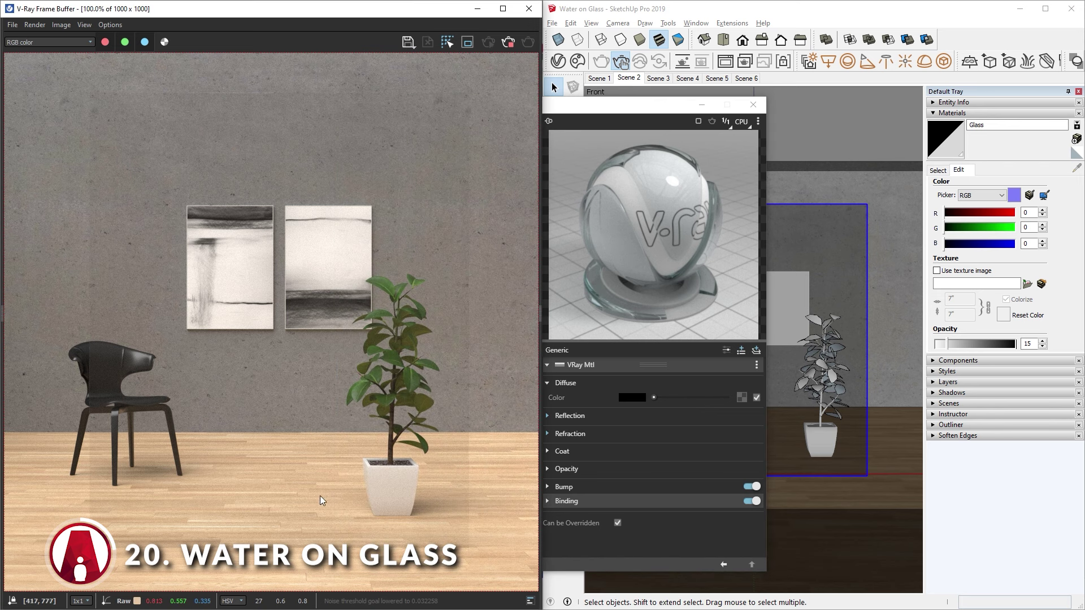
Step: Switch to the V-Ray Asset Editor and load the WaterDropletsMixedBubbled001_NRM16_3K bitmap into the Glass material's Bump slot with Rendering Space (Linear)
click(661, 274)
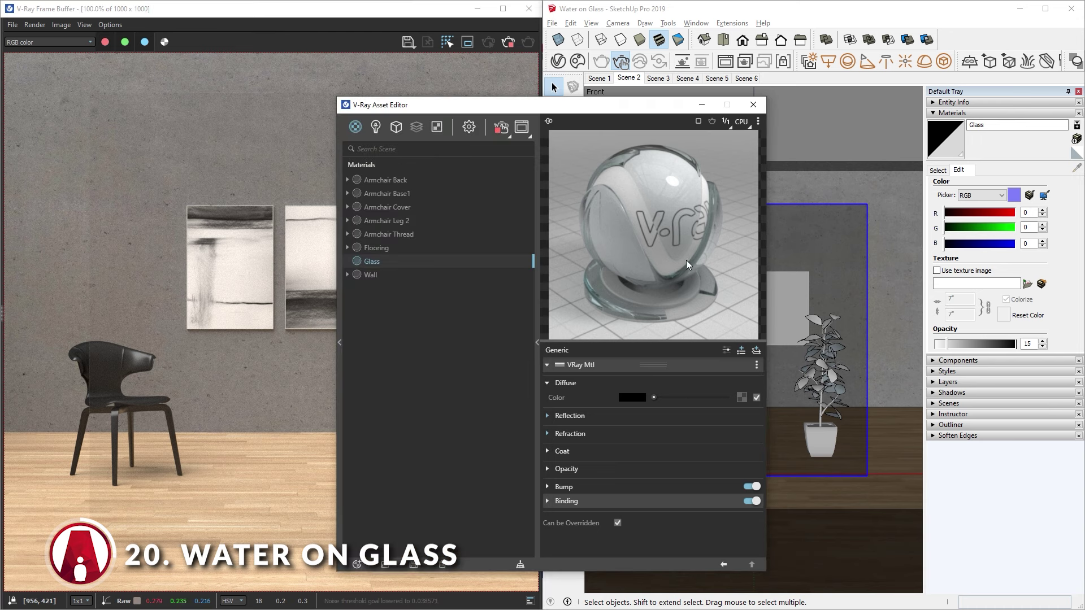
click(649, 488)
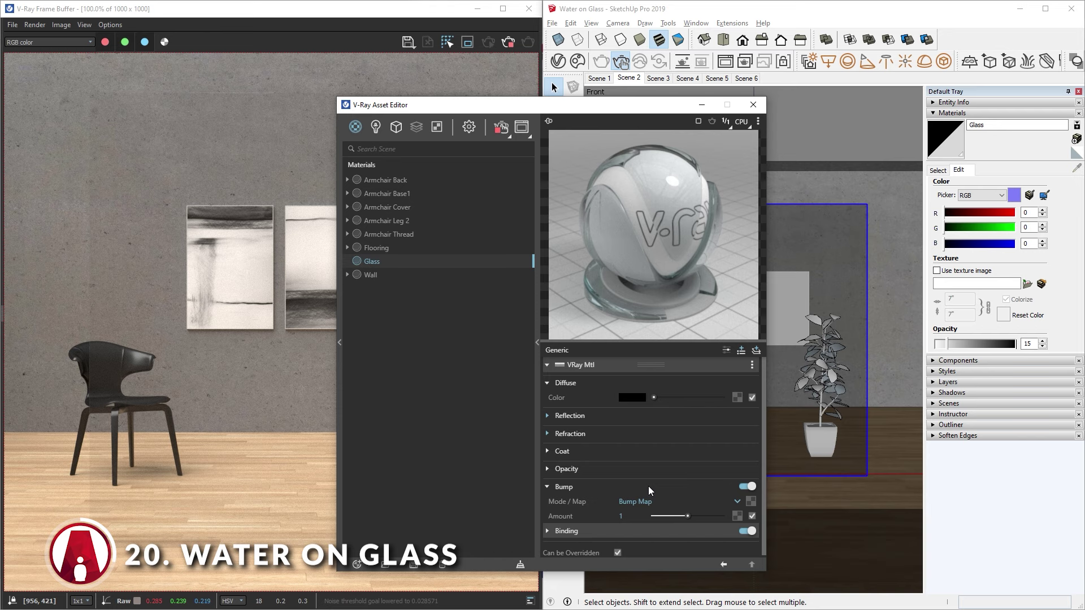
click(752, 502)
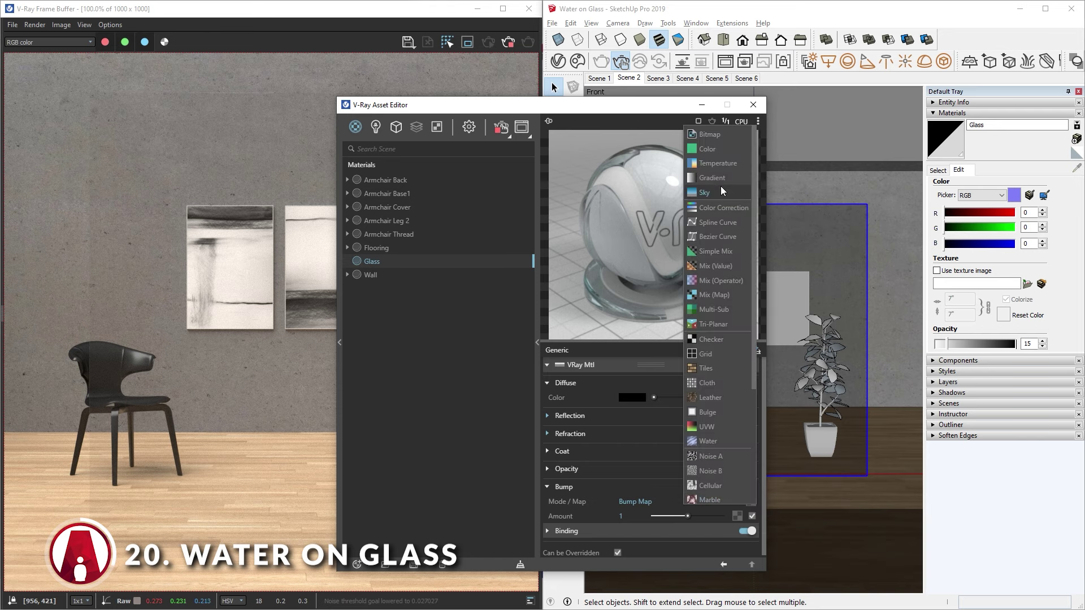
click(710, 135)
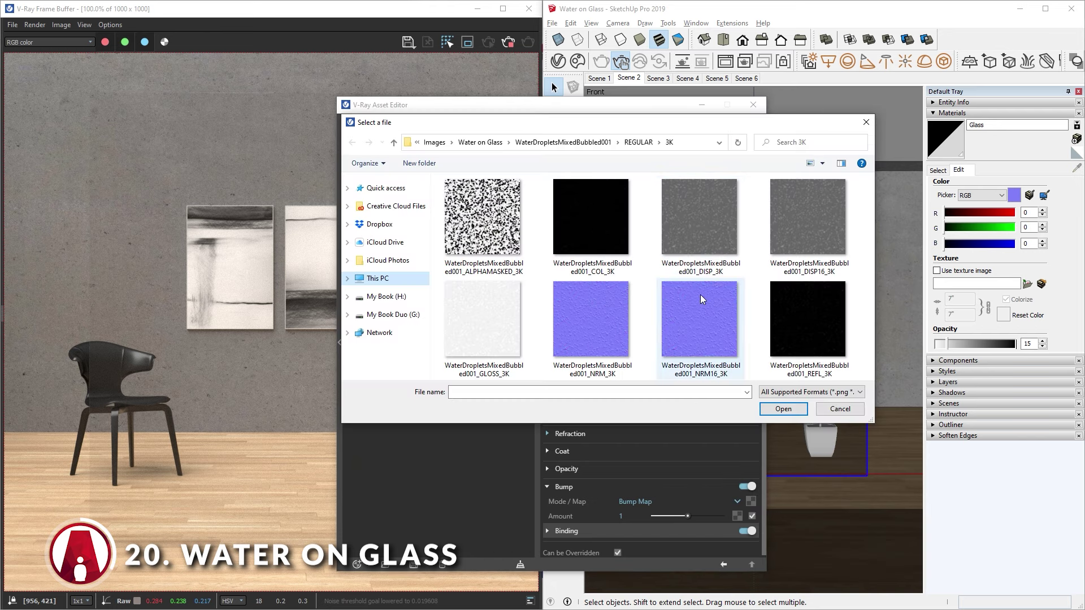
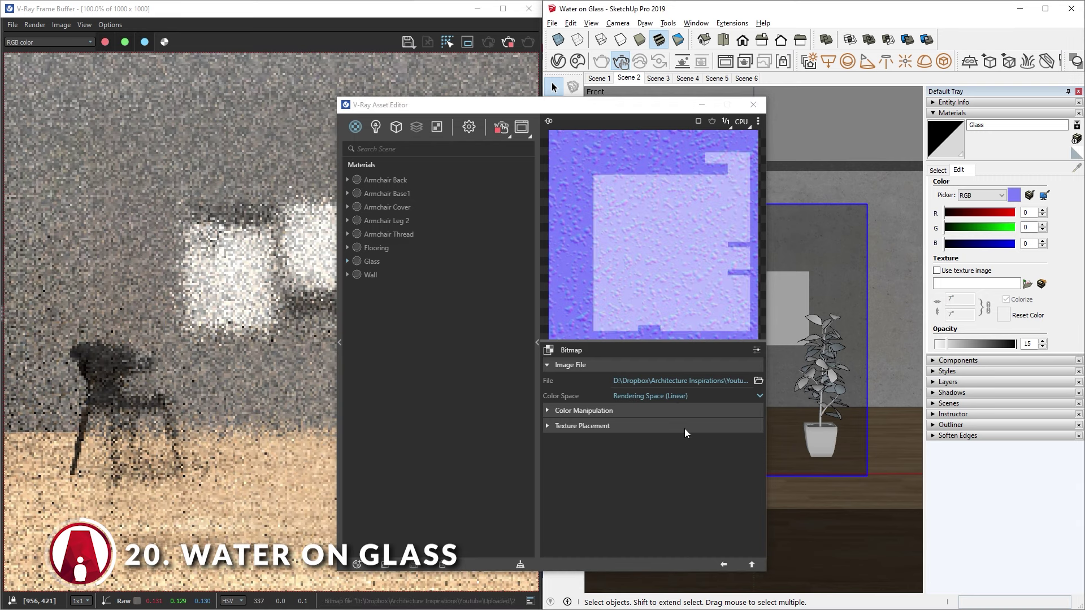
click(724, 563)
Step: Set the Glass material's Bump mode to Normal Map and check the render from Scene 5
click(687, 505)
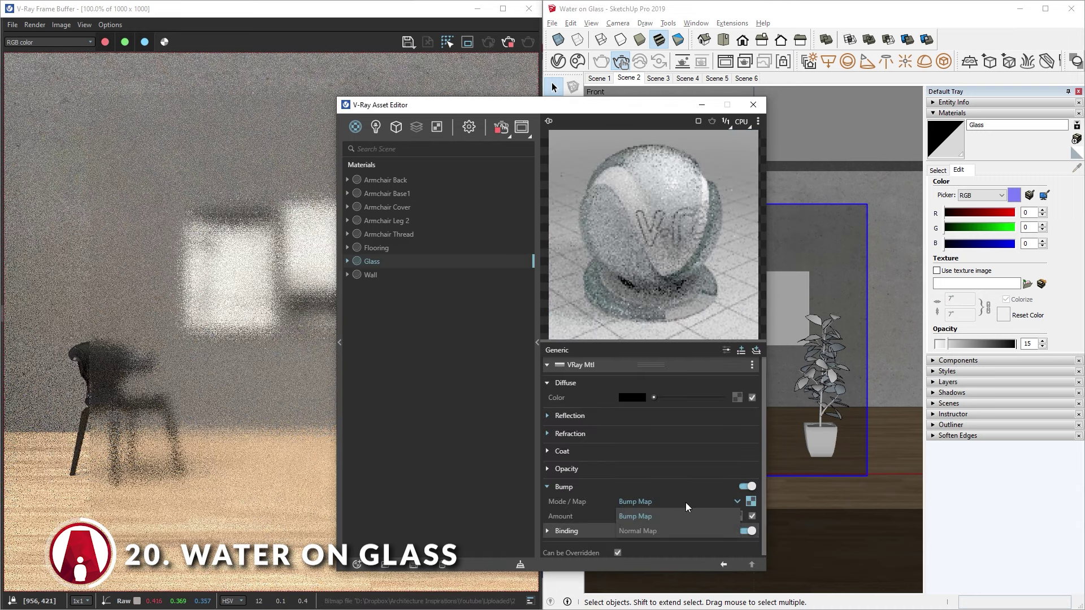
click(668, 532)
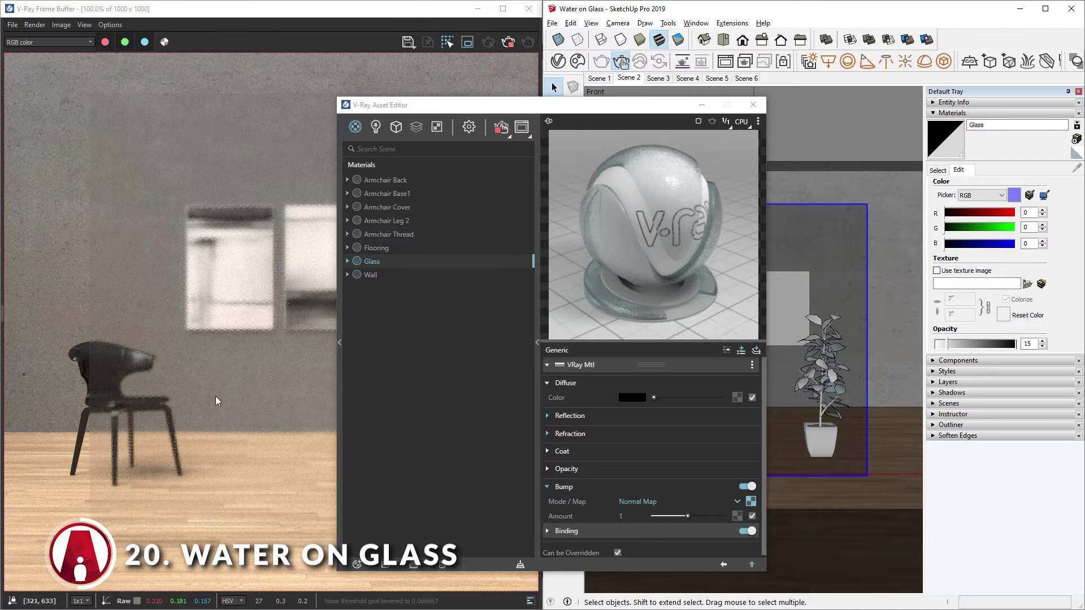
click(722, 79)
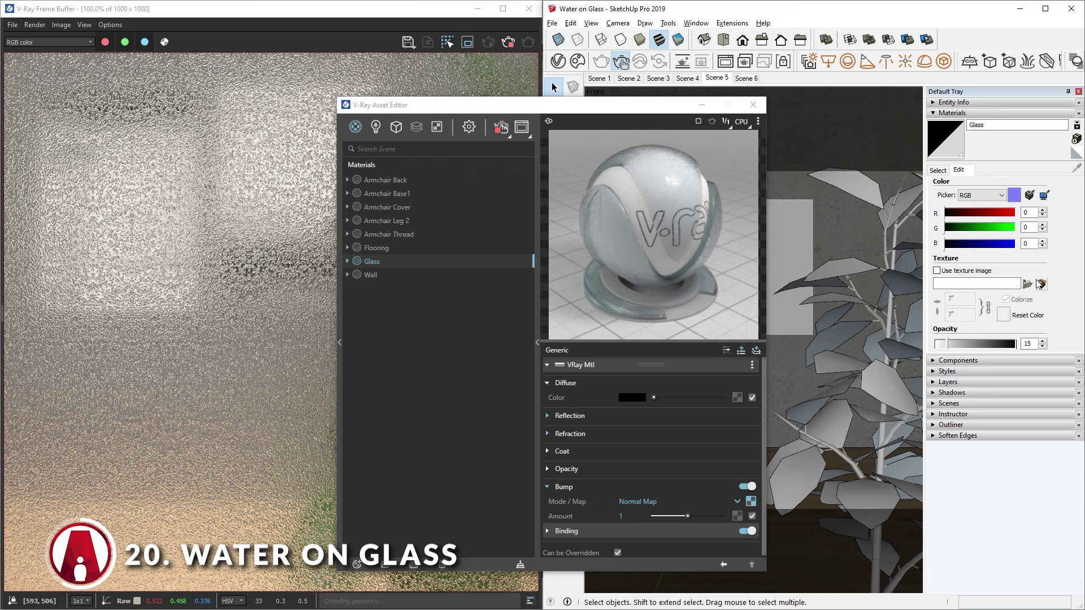
Step: Copy the normal map bitmap from the Bump slot into the Glass material's Binding texture, using Custom mode
right_click(751, 503)
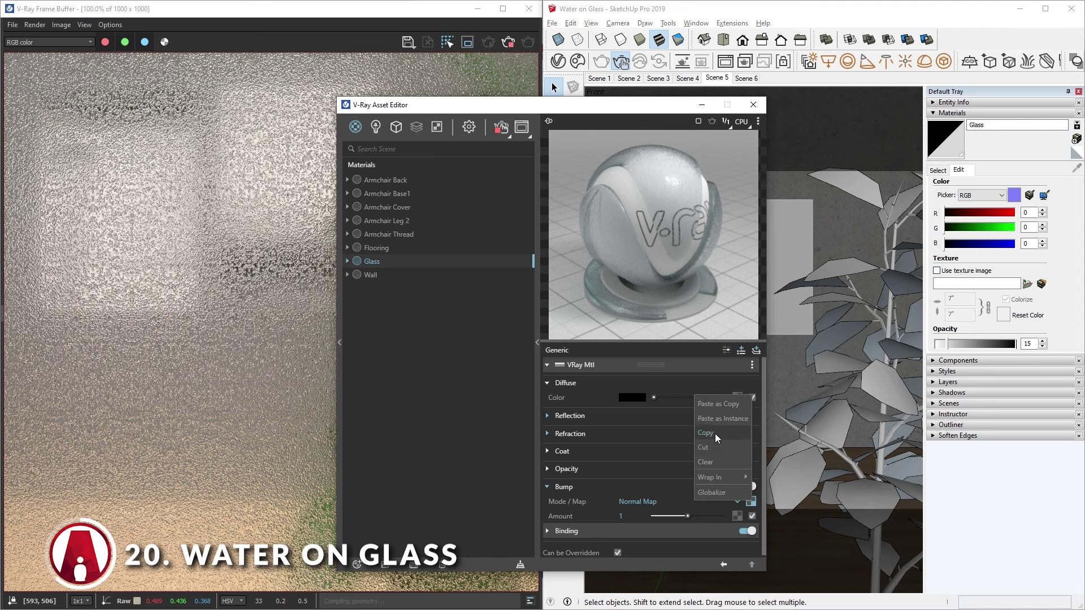
click(718, 405)
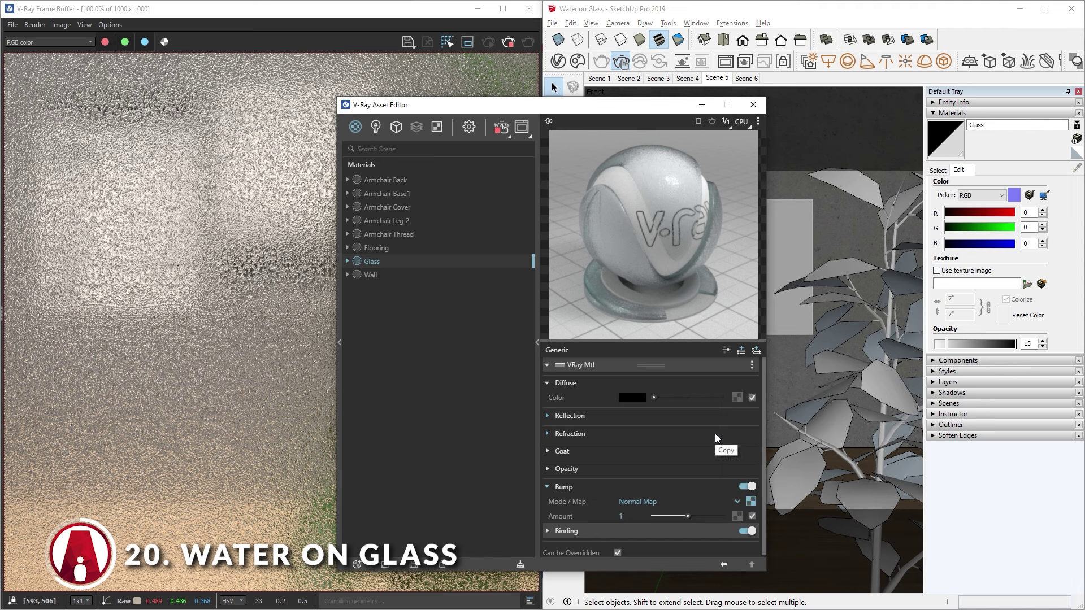
scroll(710, 534, down, 1)
click(708, 530)
click(672, 519)
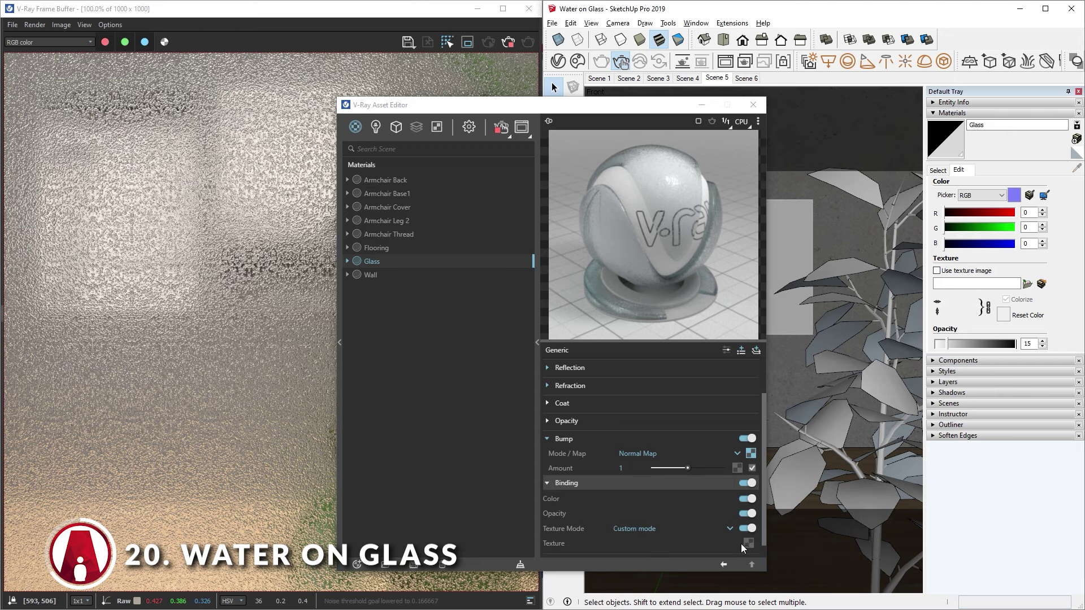
right_click(747, 543)
click(735, 537)
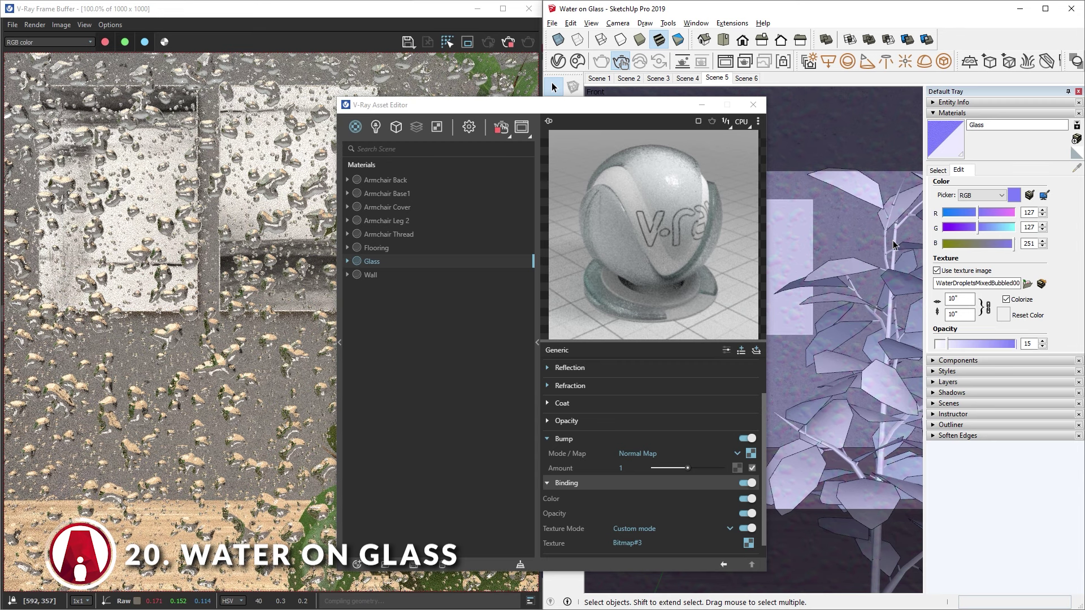
Step: Turn off the Opacity binding, raise the Glass material's SketchUp opacity to 100 and set its texture size to 5"
drag(949, 345, 1018, 344)
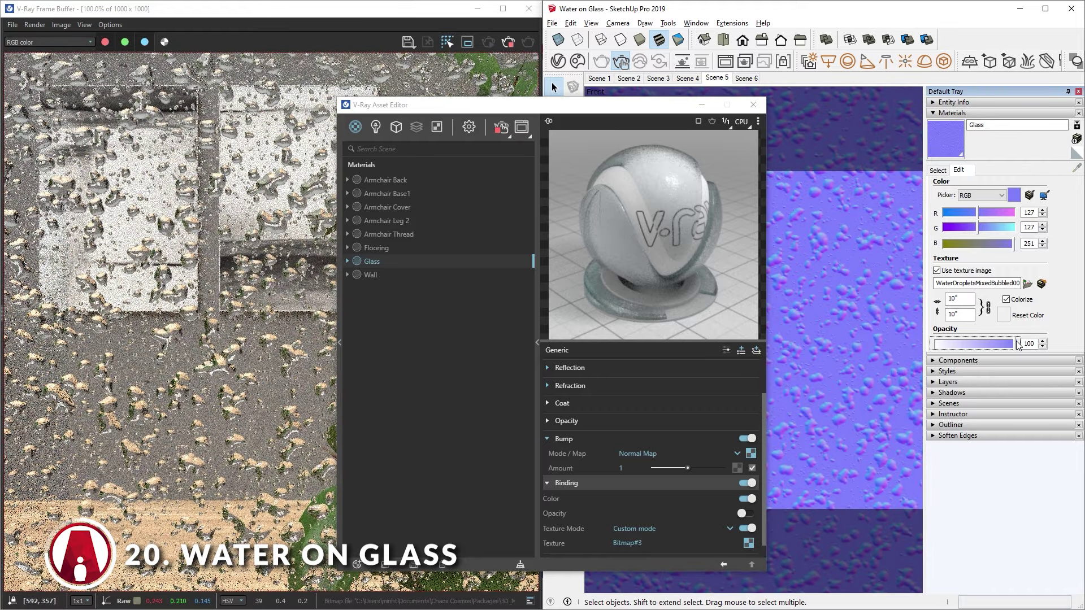
double_click(967, 305)
text(5)
key(Return)
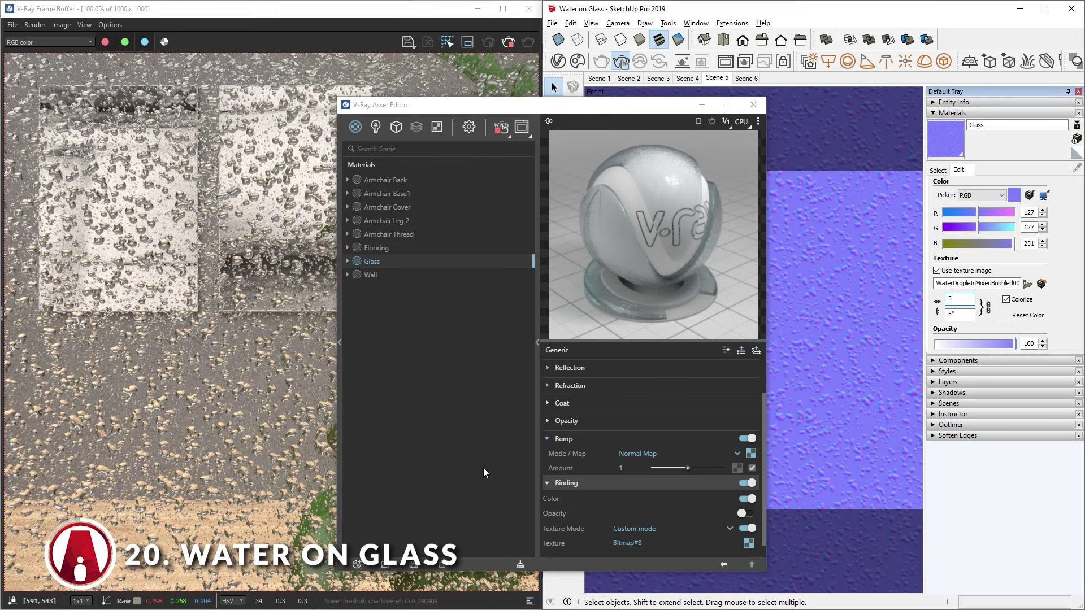
Step: Set the Glass material's Bump Amount to 0.2
double_click(621, 469)
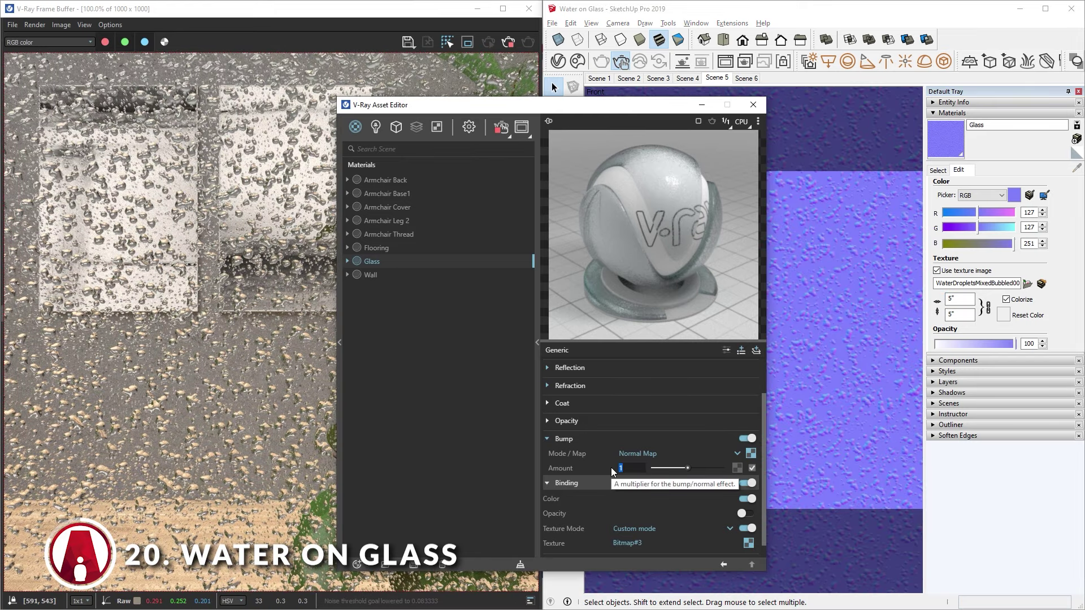
text(.2)
key(Return)
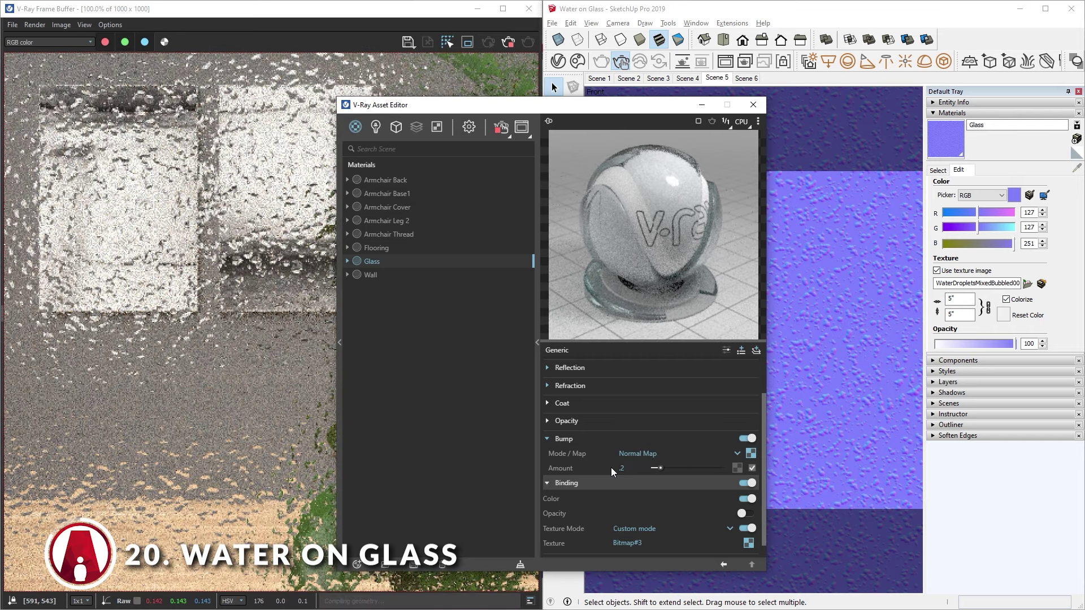
Step: Move the Asset Editor clear of the render and replace the Bump bitmap's image with RainDropsAndStreaks001_NRM
drag(563, 109, 768, 116)
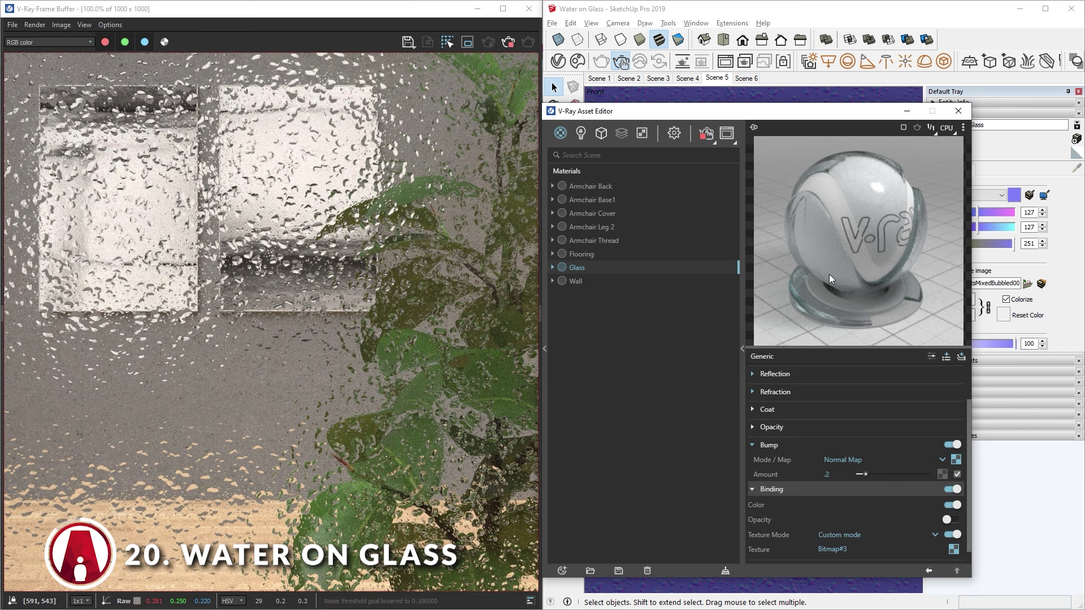
click(955, 459)
click(962, 382)
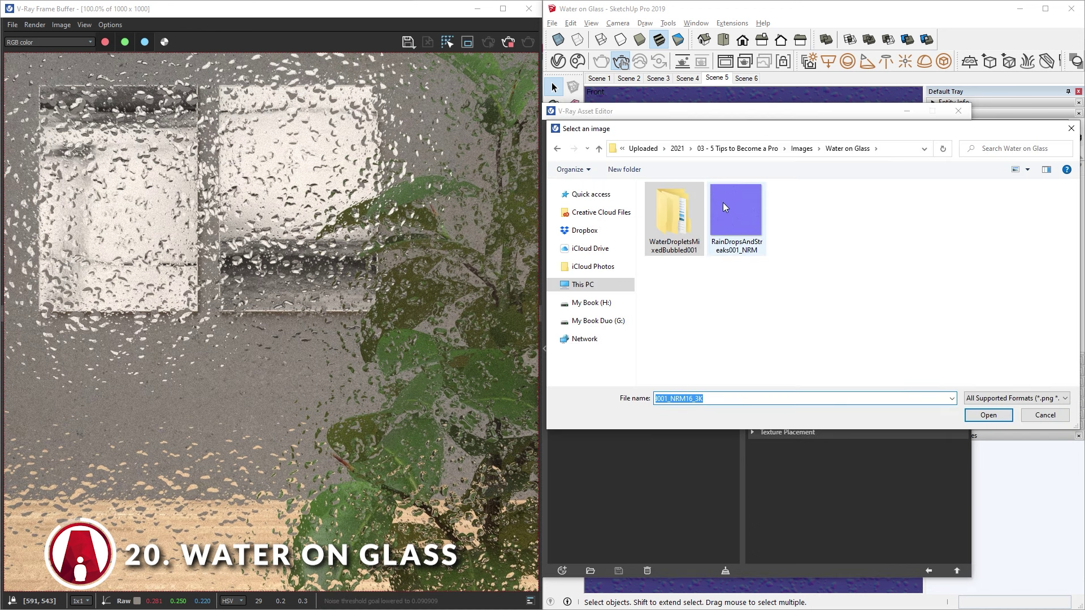
click(737, 221)
double_click(737, 225)
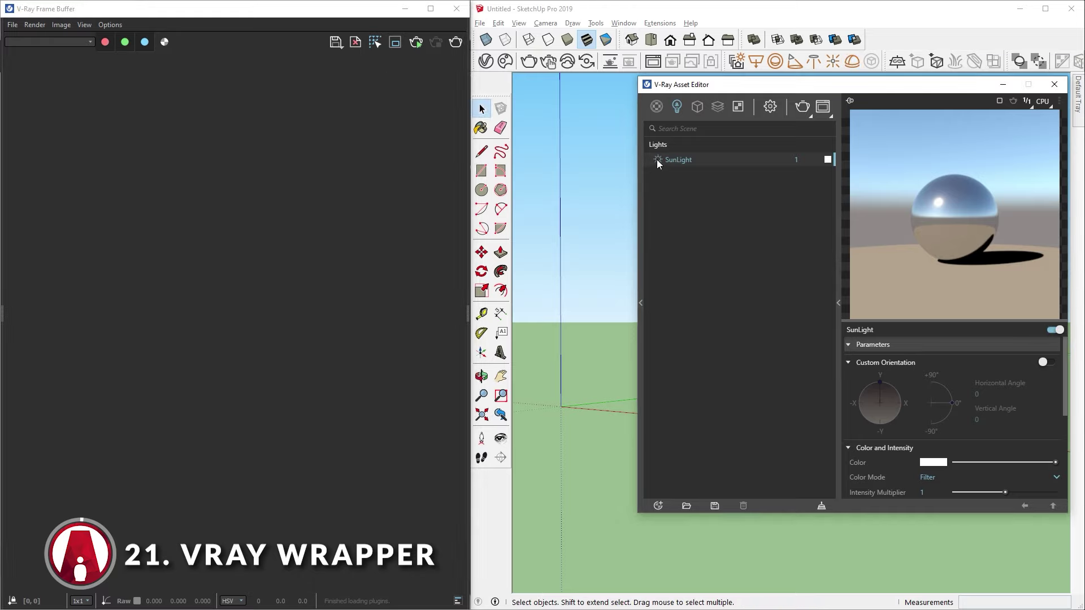
Step: In the empty untitled model, turn off the SunLight and add a Dome Light at the origin
click(852, 61)
click(562, 408)
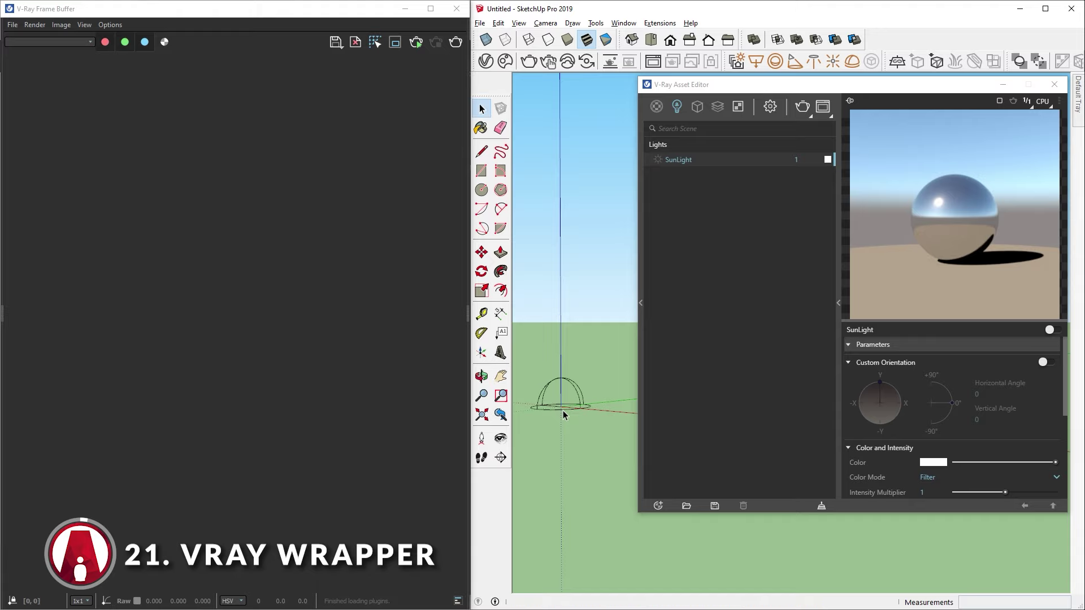
click(757, 160)
Step: Replace the Dome Light's texture with the parking garage HDR image and return to the light's settings
click(1046, 360)
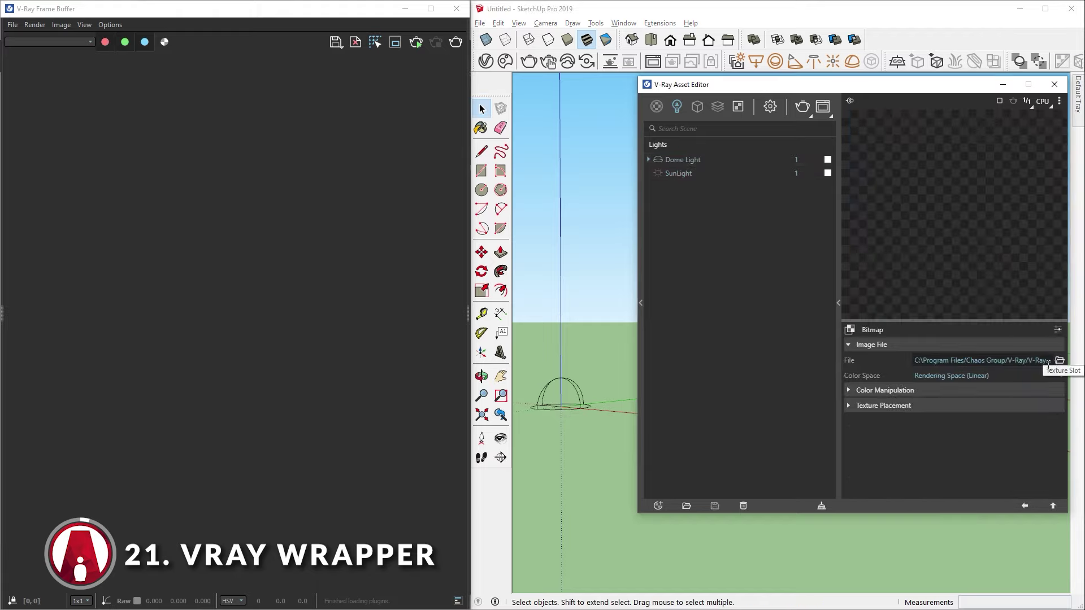
click(1060, 360)
double_click(697, 186)
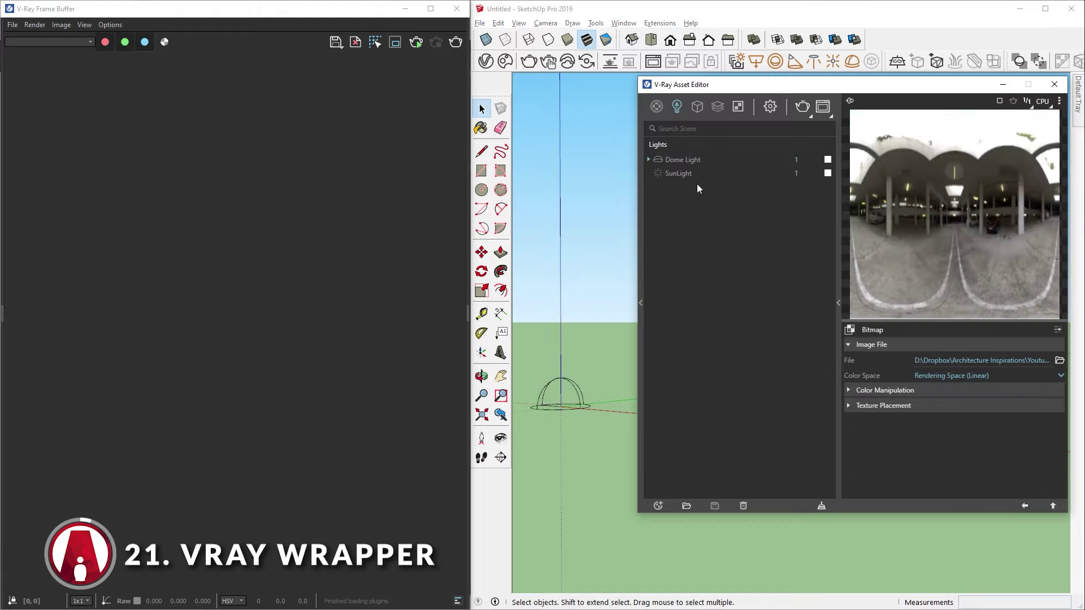
click(1025, 505)
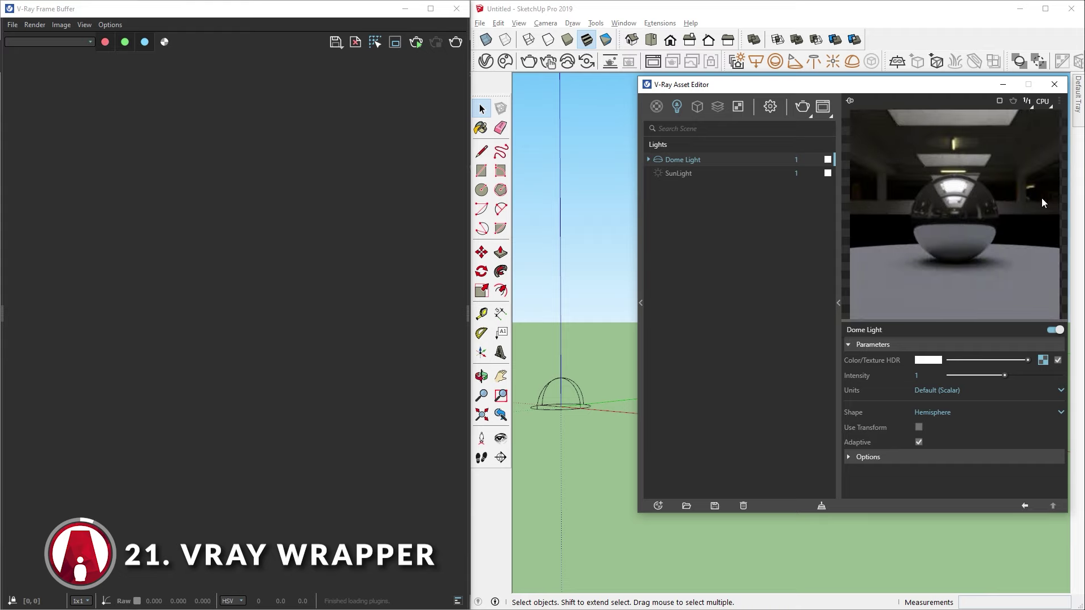
Step: Set the render engine to CUDA, enable Interactive mode and start rendering
click(770, 107)
click(784, 147)
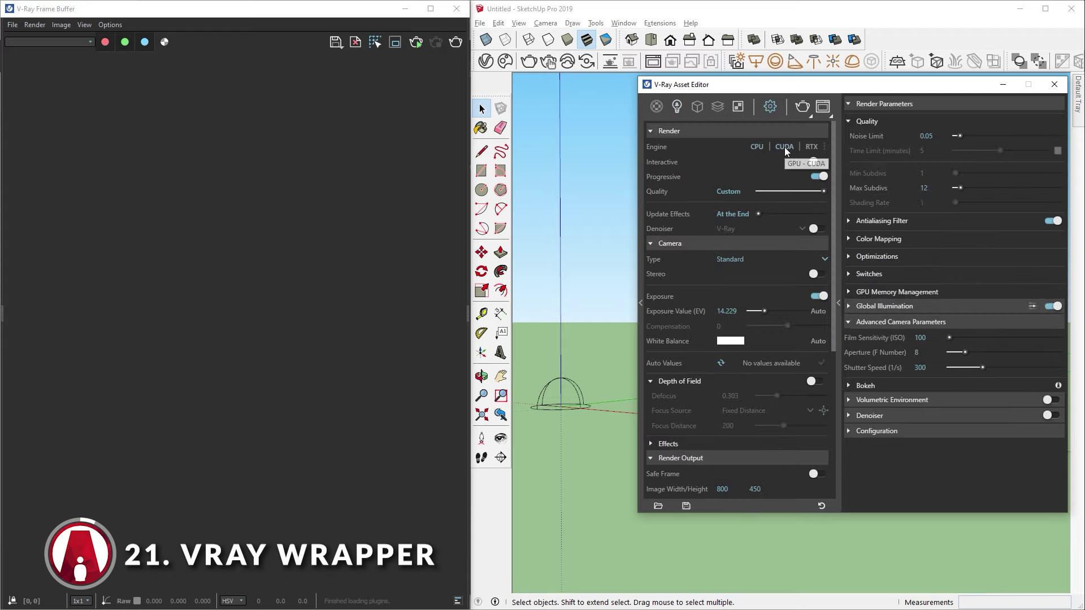
click(819, 161)
click(802, 107)
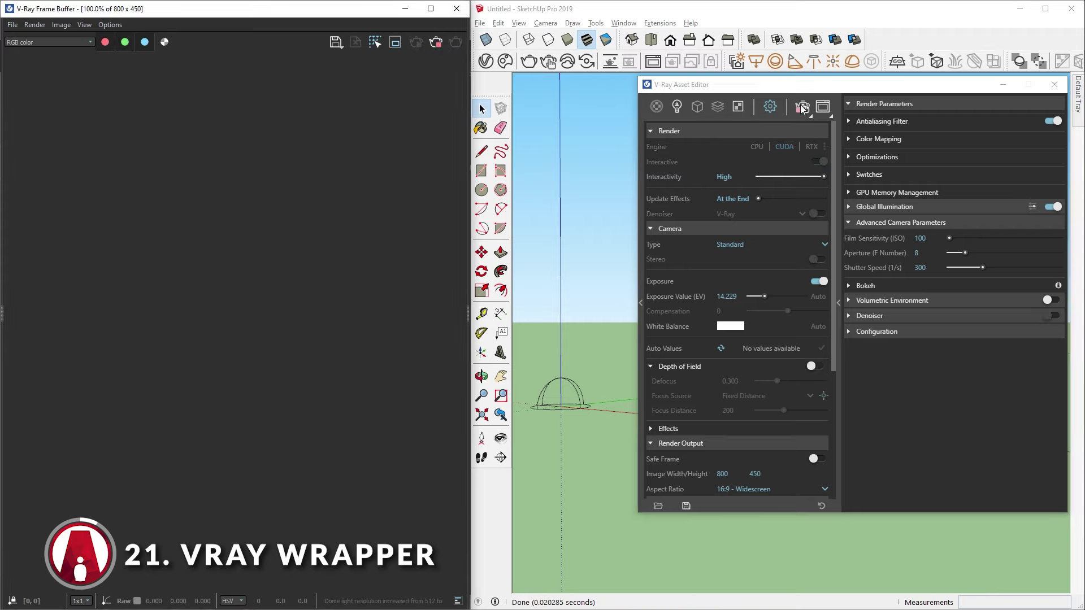
Step: Set the Dome Light's intensity to 25 and its shape to Sphere, checking the HDR surroundings in the render
click(677, 106)
key(Return)
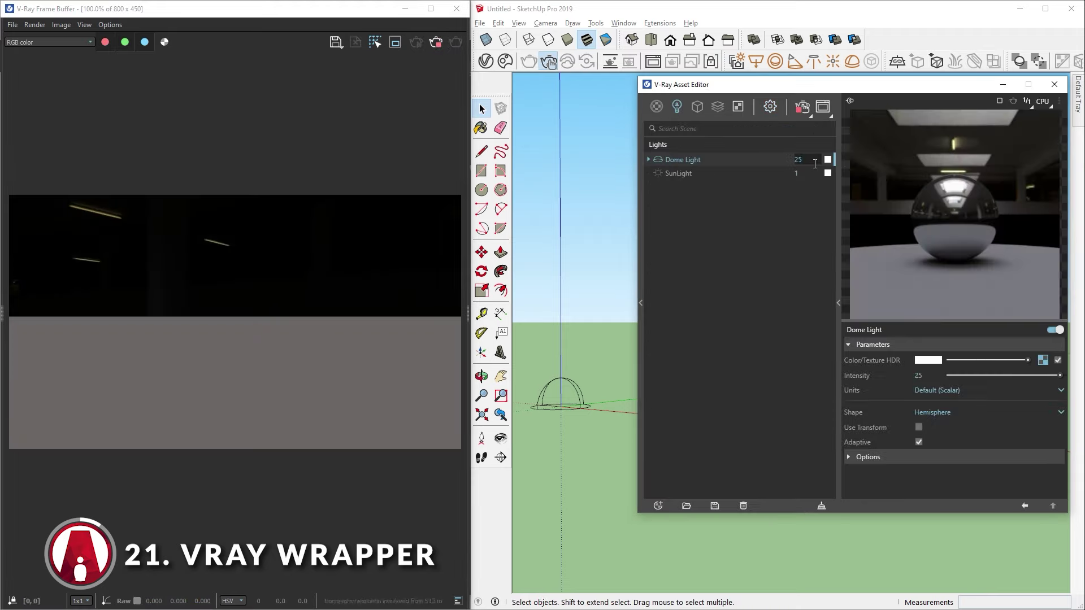
click(947, 413)
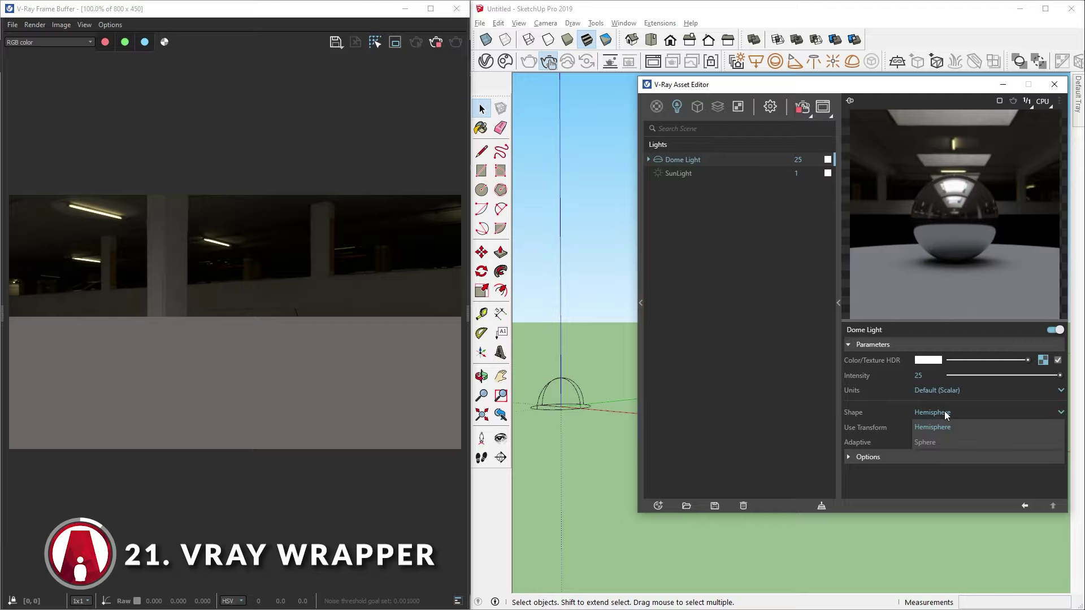
click(940, 446)
middle_drag(621, 443, 808, 443)
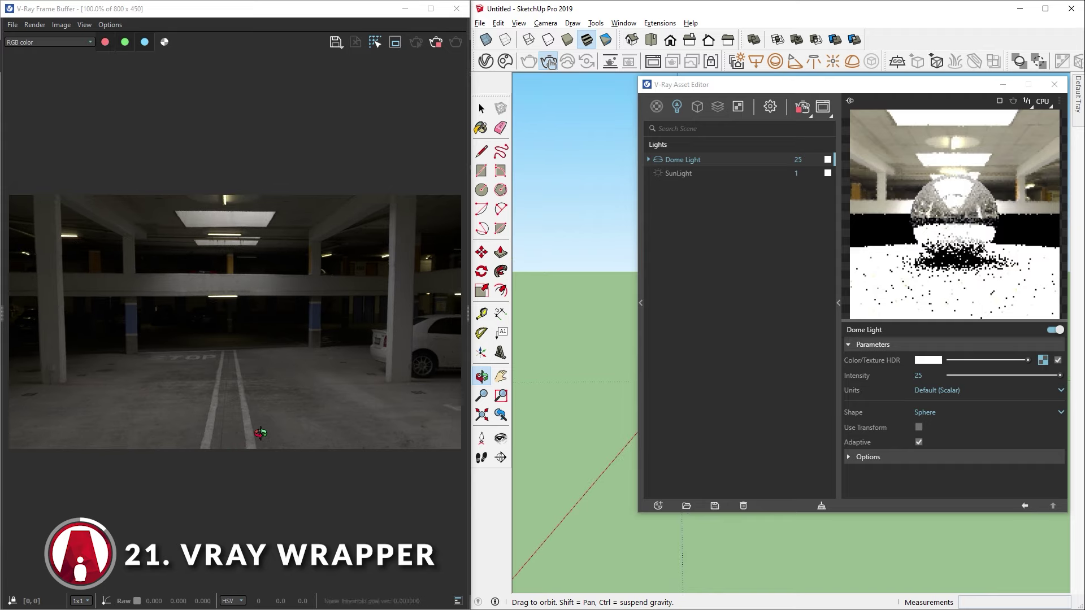
Step: Import the red Car 009 from the downloaded Chaos Cosmos vehicles and place it near the origin
middle_drag(591, 436, 528, 455)
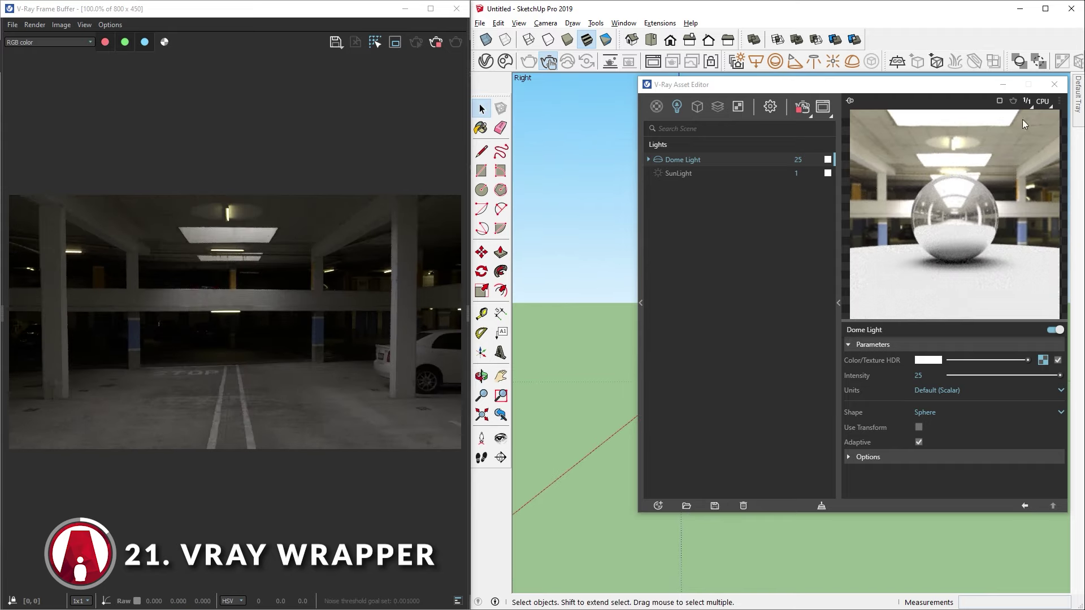
click(1010, 89)
click(1010, 88)
click(505, 61)
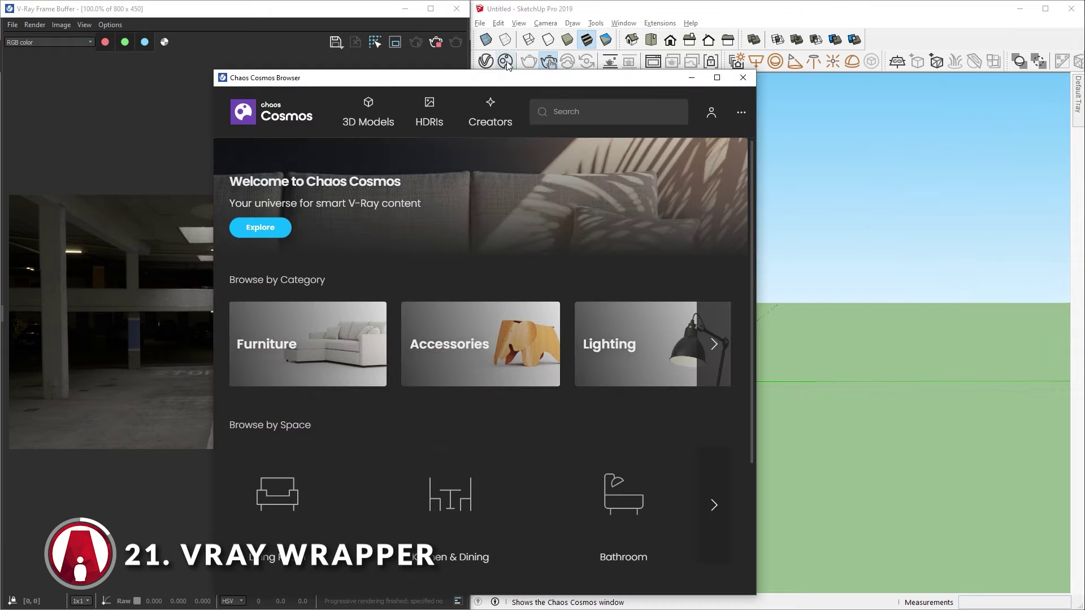
click(378, 125)
click(249, 274)
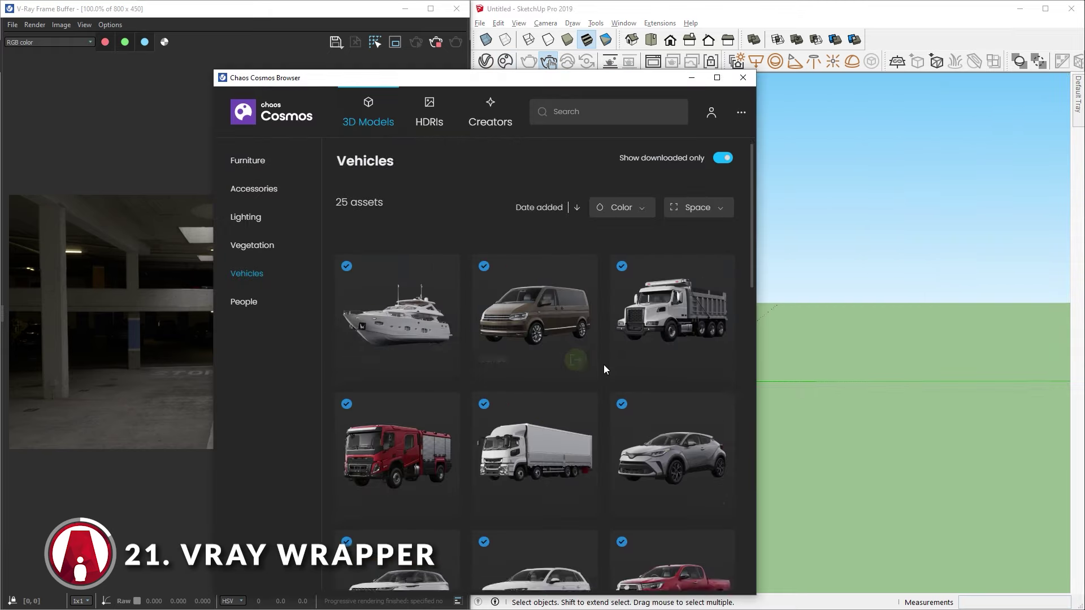
scroll(417, 318, down, 8)
click(417, 319)
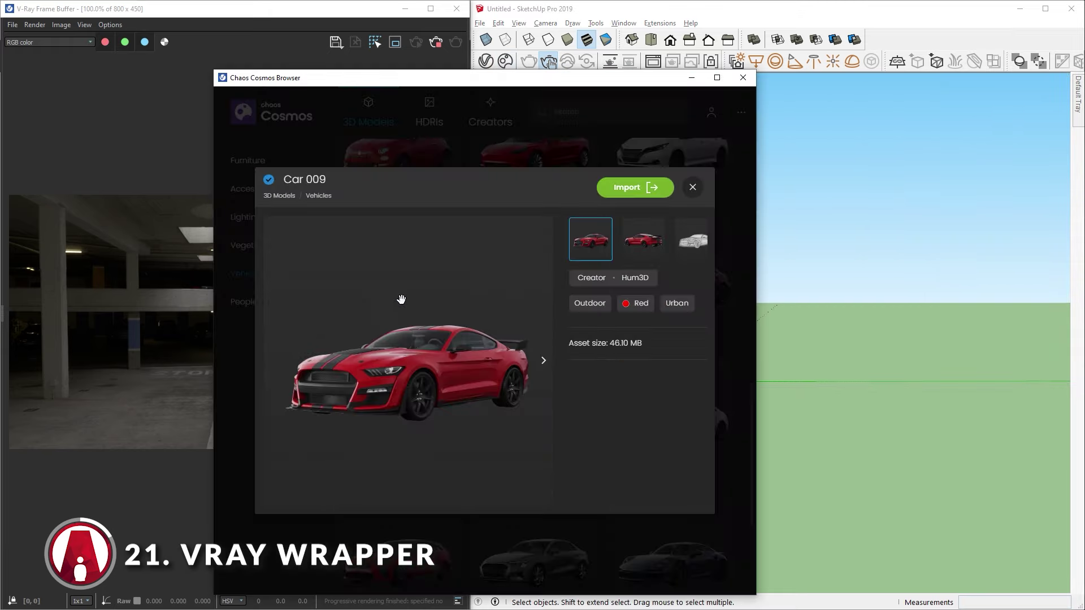
click(656, 193)
click(694, 384)
Step: Move the car about 5' 10" back along the red axis, clear of the Dome Light
mouse_move(702, 388)
middle_down()
mouse_move(719, 419)
mouse_move(756, 416)
mouse_move(731, 448)
middle_up()
key(space)
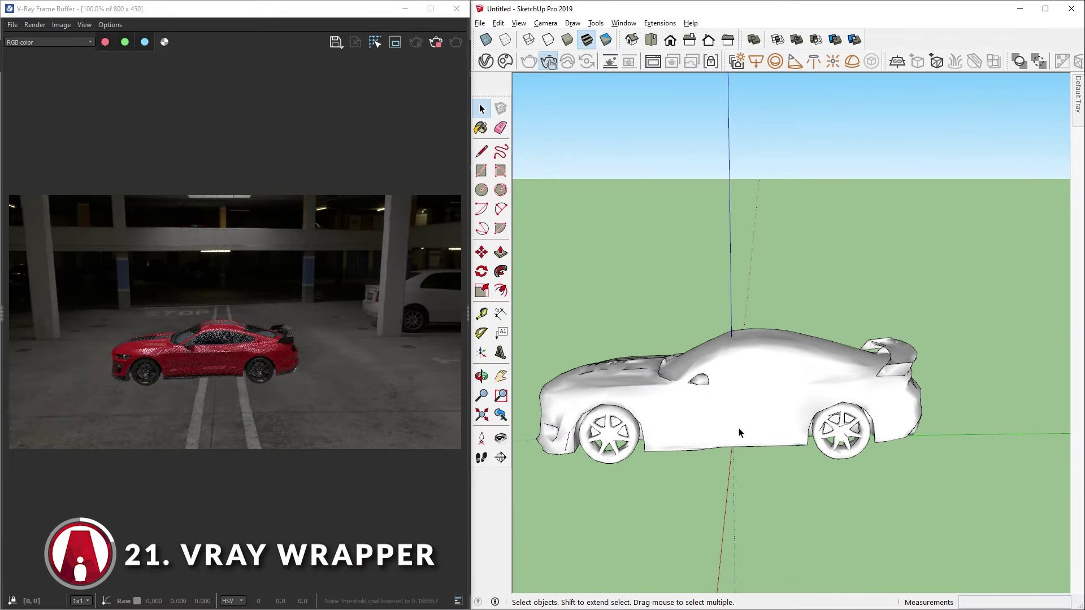
click(740, 433)
key(m)
click(740, 432)
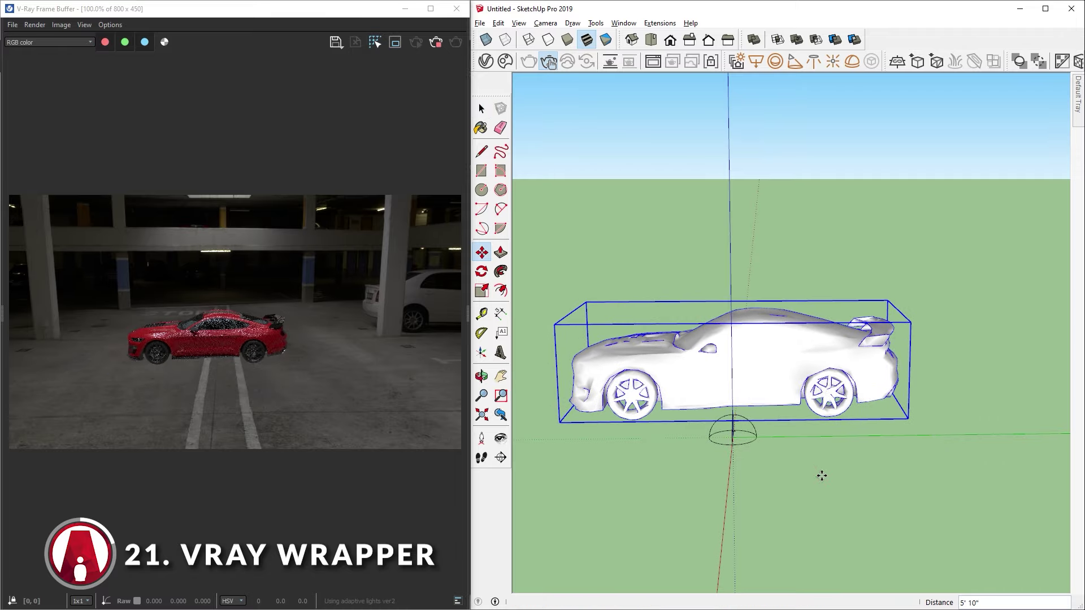
key(space)
Step: Try to rotate the Dome Light object about its vertical axis
click(746, 438)
key(q)
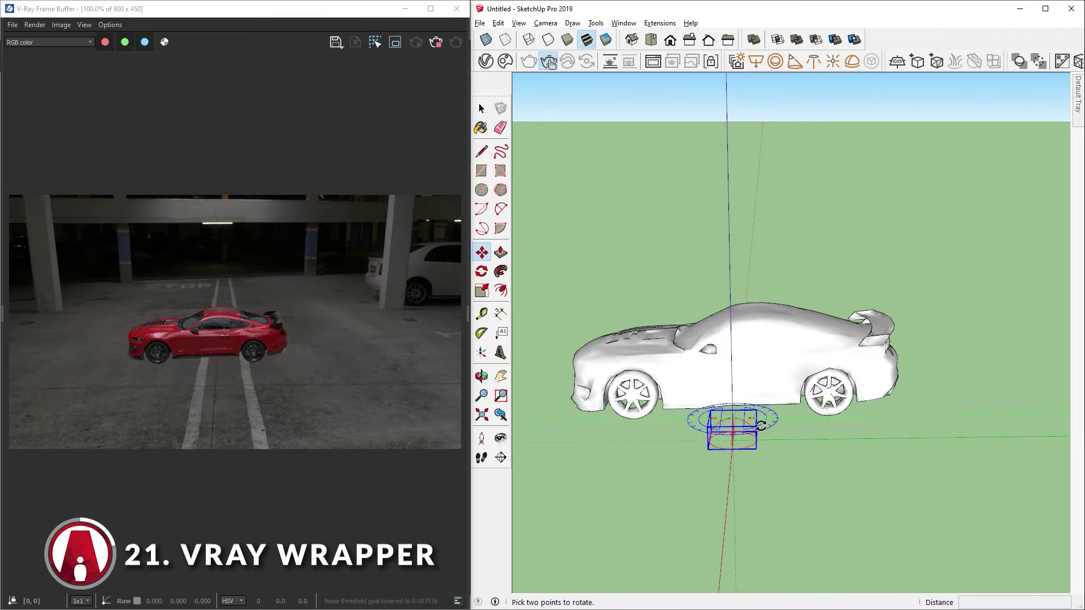
click(732, 418)
click(848, 274)
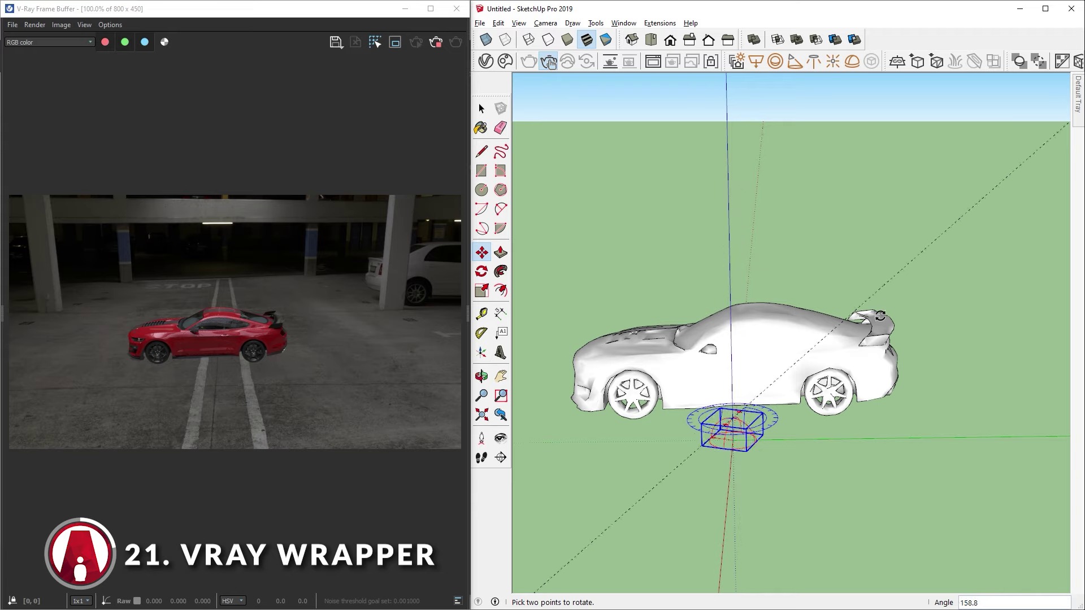
click(864, 274)
key(space)
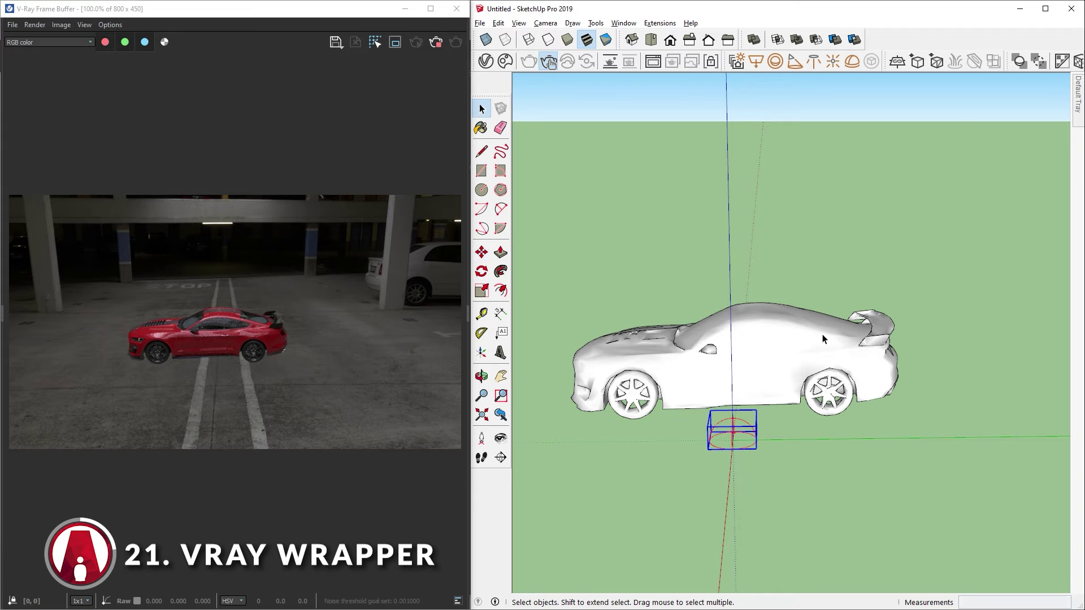
Step: Enable Use Transform for the Dome Light and rotate the light object about its vertical axis
click(486, 61)
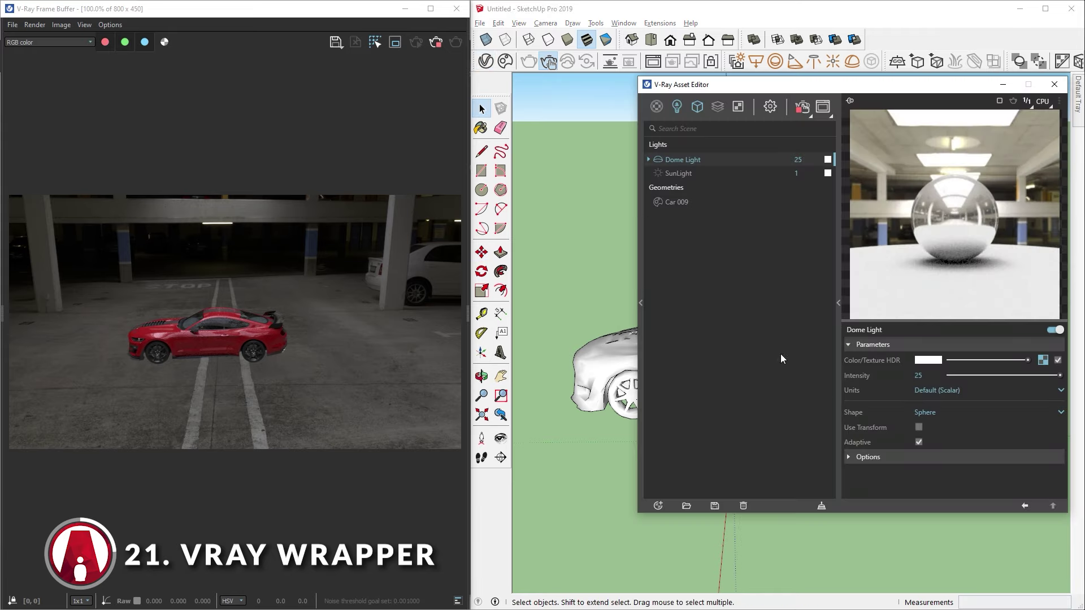
click(1003, 84)
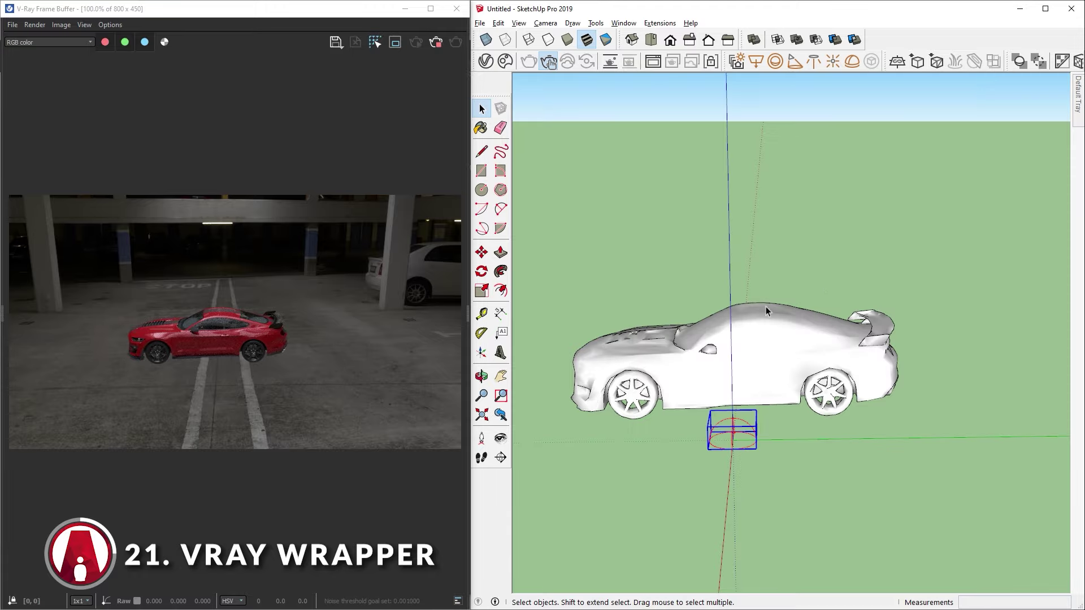
mouse_move(904, 339)
middle_down()
mouse_move(1073, 375)
mouse_move(826, 447)
mouse_move(859, 440)
middle_up()
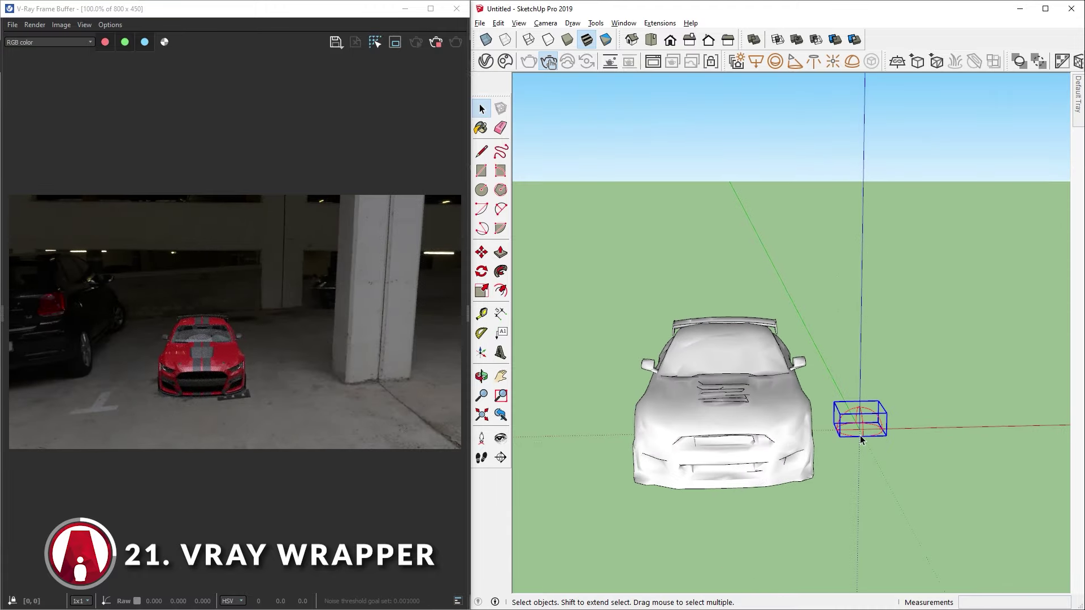
key(m)
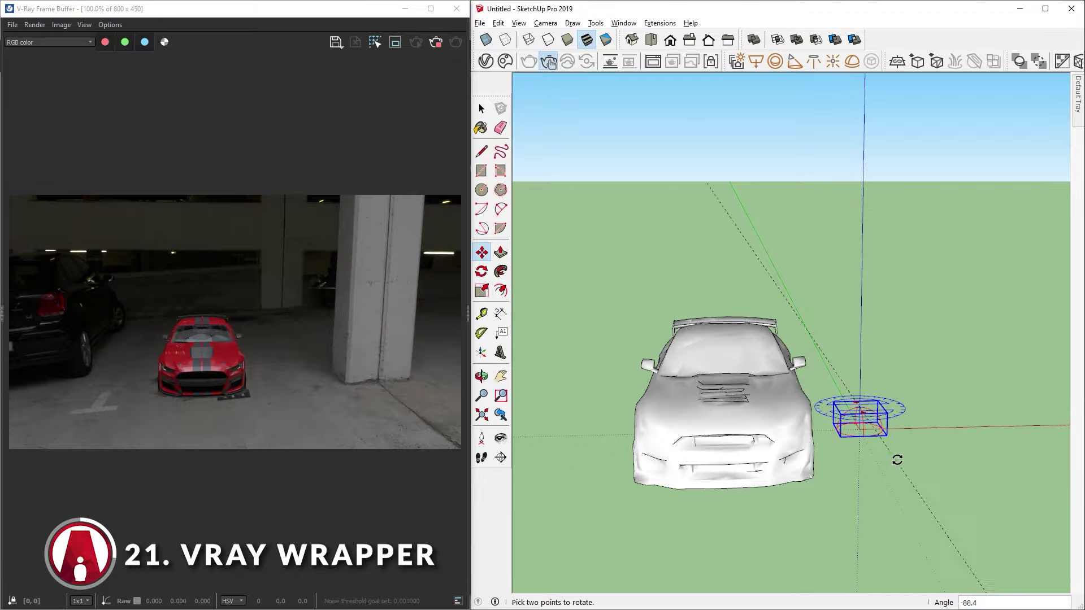
mouse_move(899, 463)
middle_down()
mouse_move(828, 388)
mouse_move(812, 506)
mouse_move(897, 380)
mouse_move(944, 344)
middle_up()
mouse_move(802, 465)
middle_down()
mouse_move(900, 407)
mouse_move(694, 396)
middle_up()
key(space)
Step: Rotate the car diagonally across the parking lines and frame it in a low three-quarter front view
click(852, 329)
middle_drag(853, 329, 942, 198)
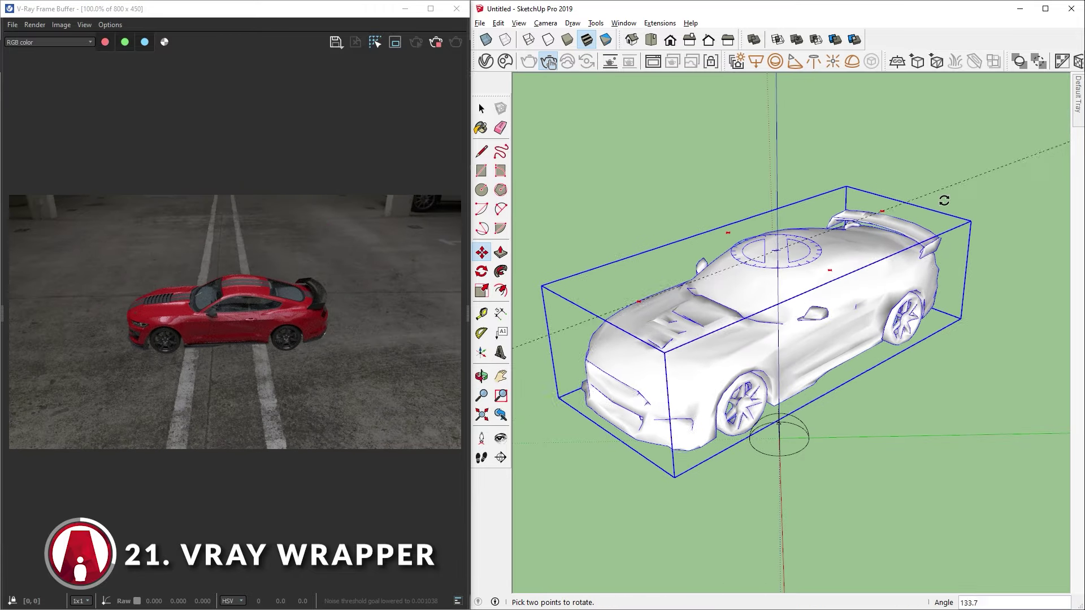
mouse_move(854, 460)
middle_down()
mouse_move(881, 404)
mouse_move(843, 412)
mouse_move(898, 537)
mouse_move(880, 454)
mouse_move(884, 482)
mouse_move(871, 496)
middle_up()
key(z)
drag(871, 496, 876, 528)
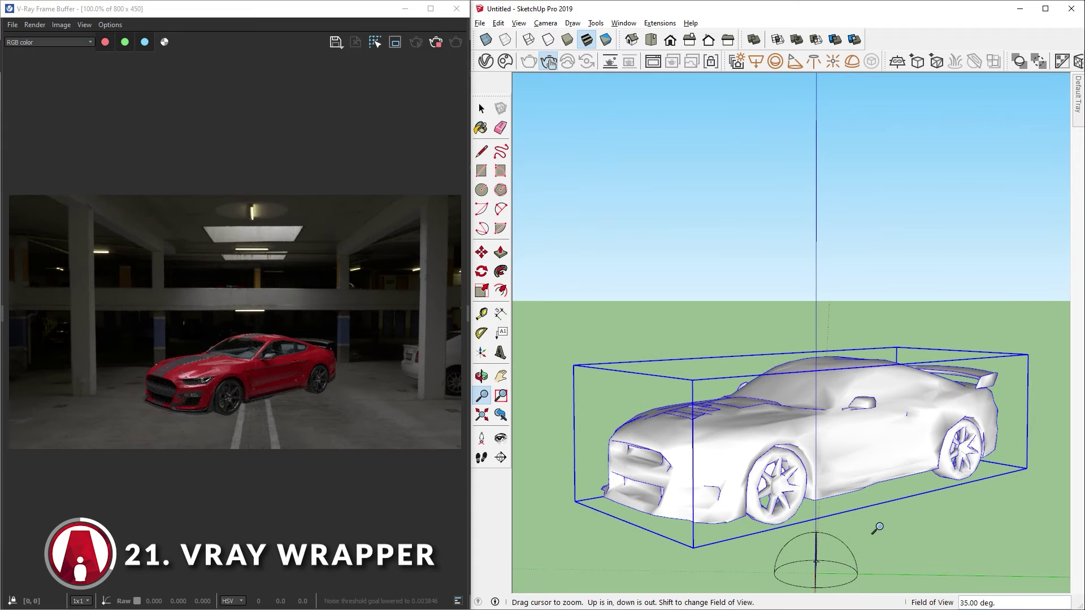
key(space)
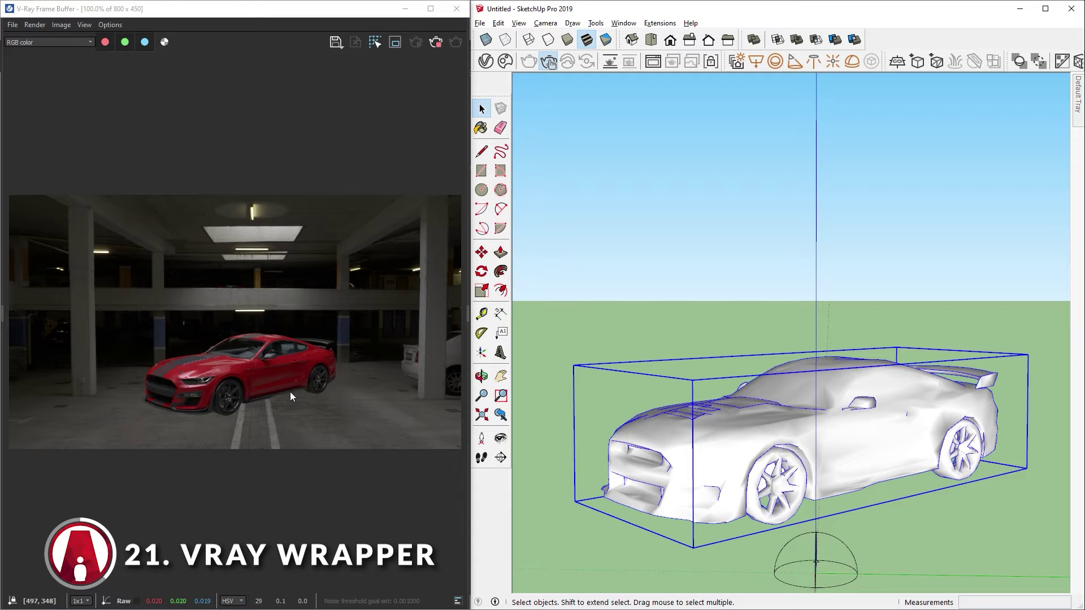
Step: Save the current car view as a scene, return to it, and lock the interactive render's camera
click(519, 23)
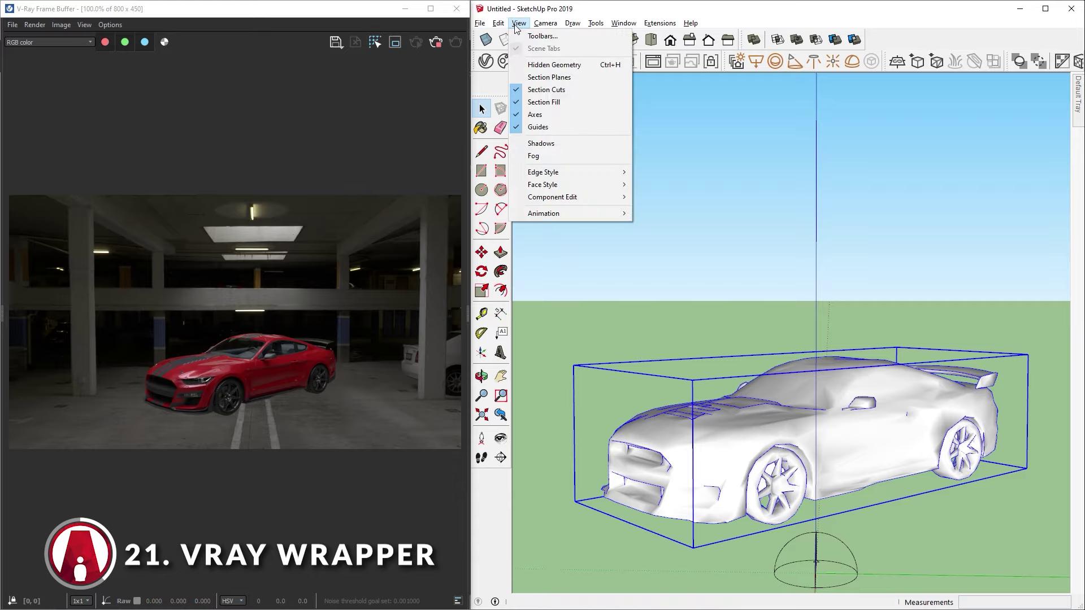
mouse_move(570, 214)
click(658, 221)
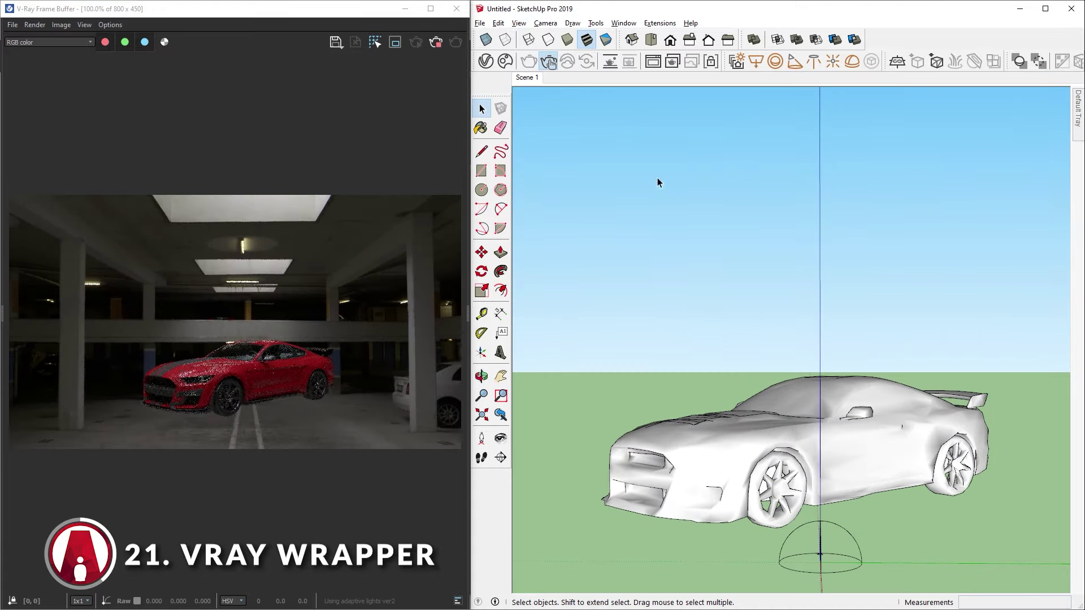
click(533, 78)
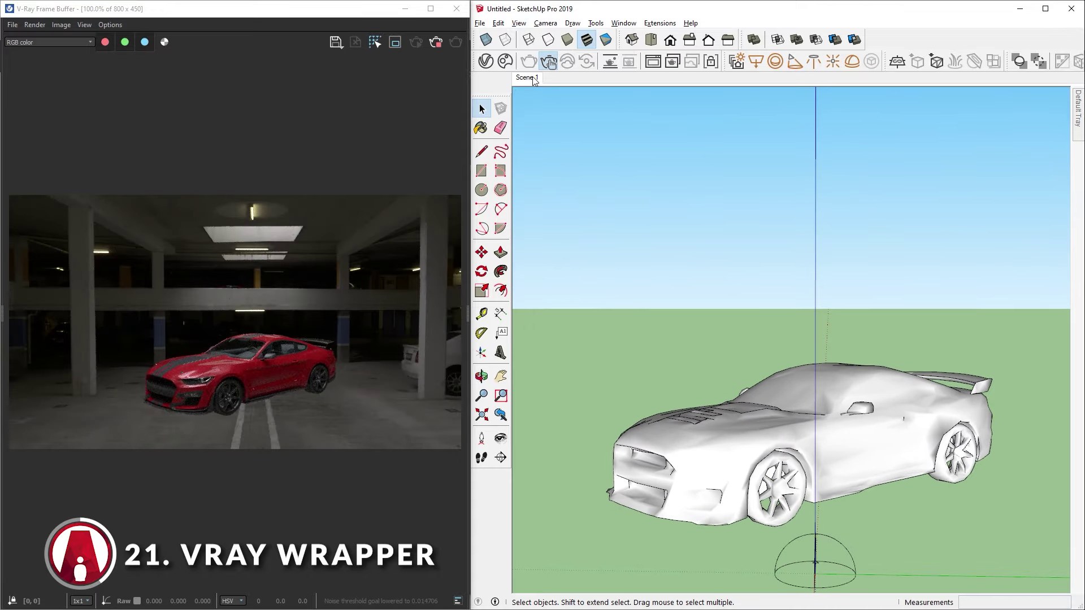
click(712, 64)
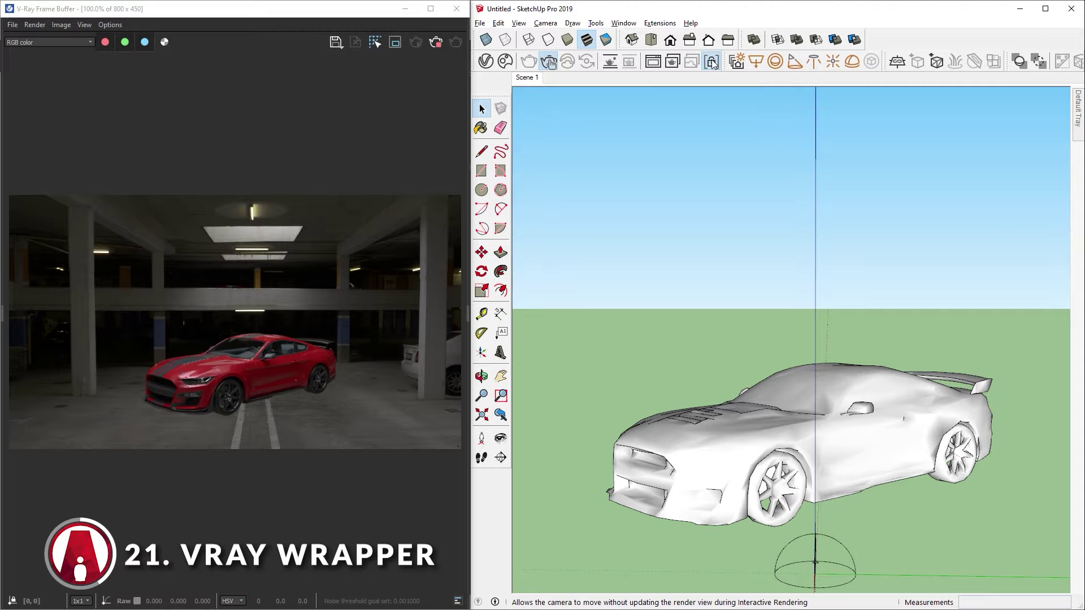
Step: Draw a ground rectangle about 60' by 68' around the car and reverse its face
scroll(771, 291, down, 3)
middle_drag(770, 291, 770, 574)
scroll(771, 463, down, 5)
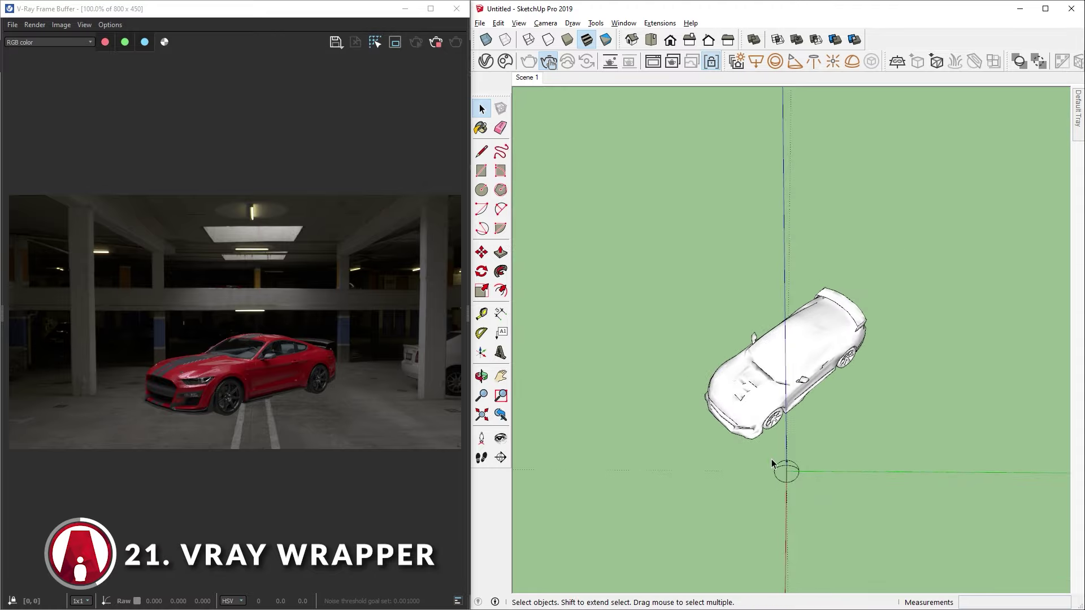
key(r)
click(646, 299)
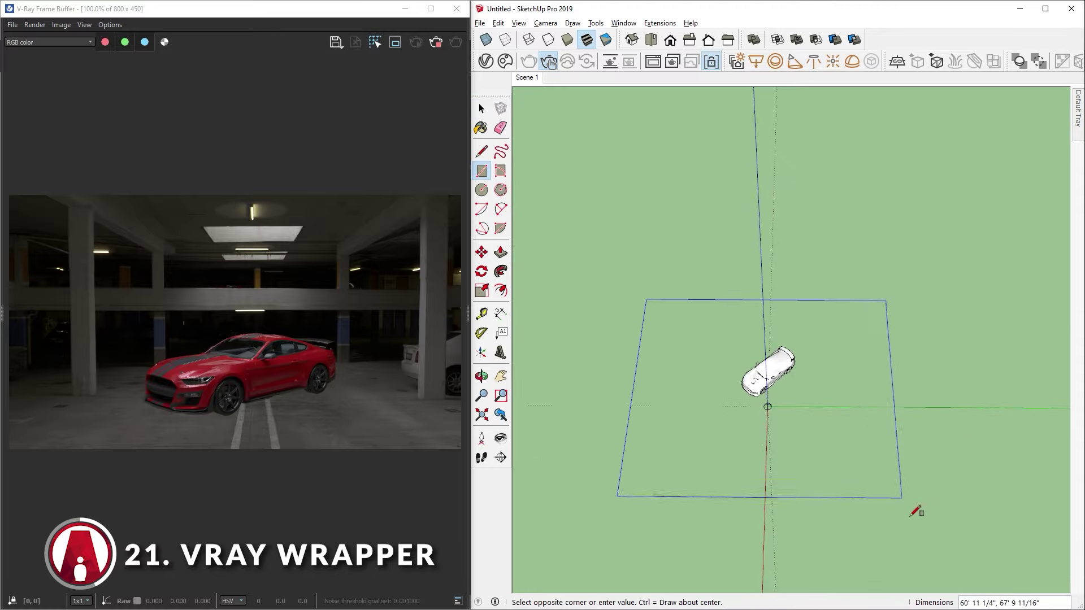
click(909, 489)
key(space)
right_click(865, 422)
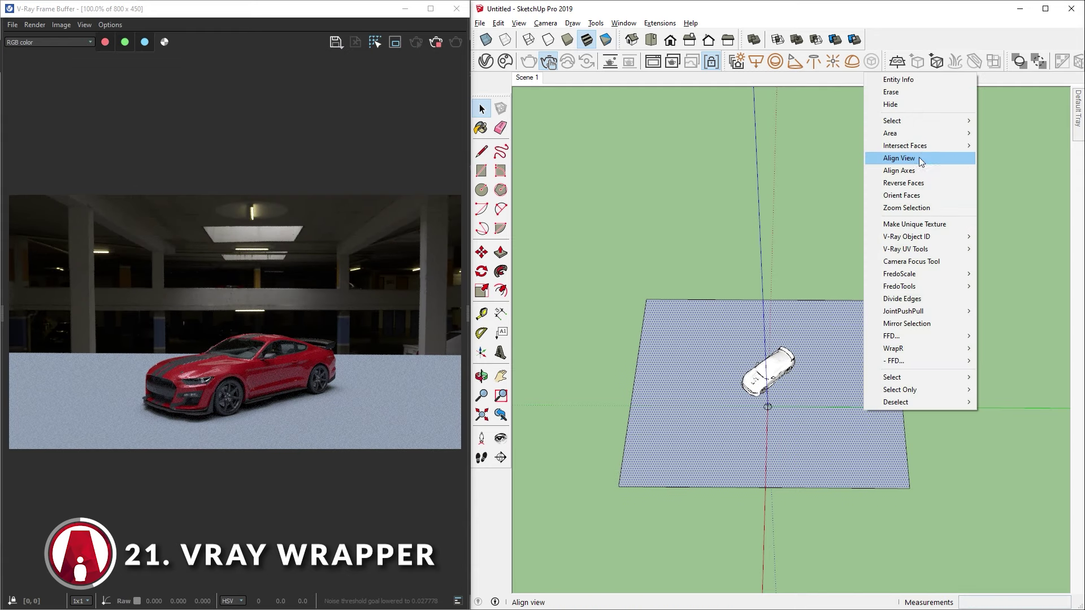
click(928, 184)
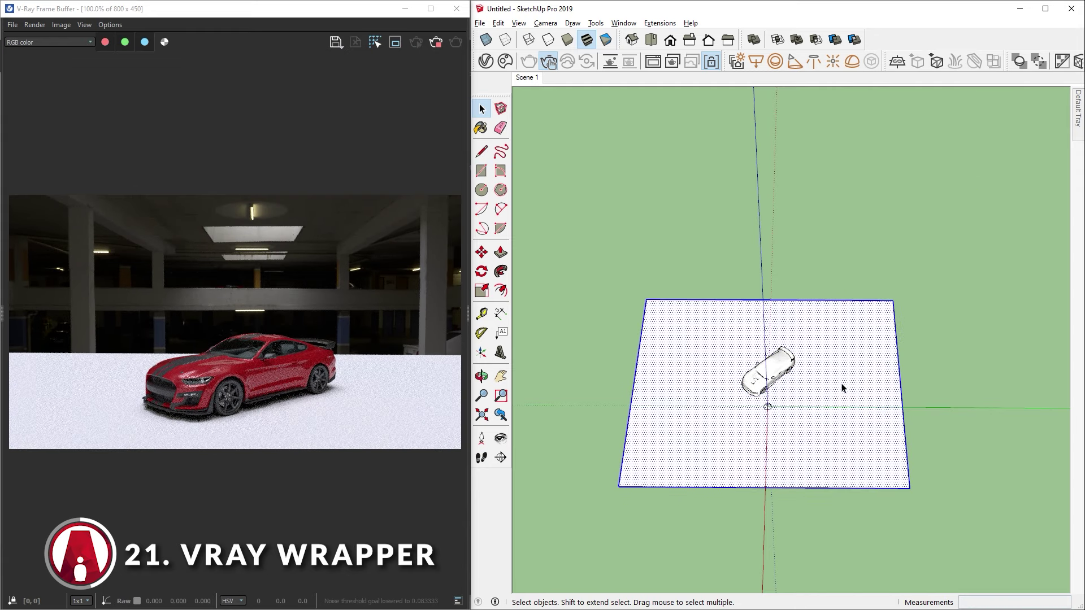
Step: Create a V-Ray Wrapper material and apply it to the ground rectangle
click(491, 61)
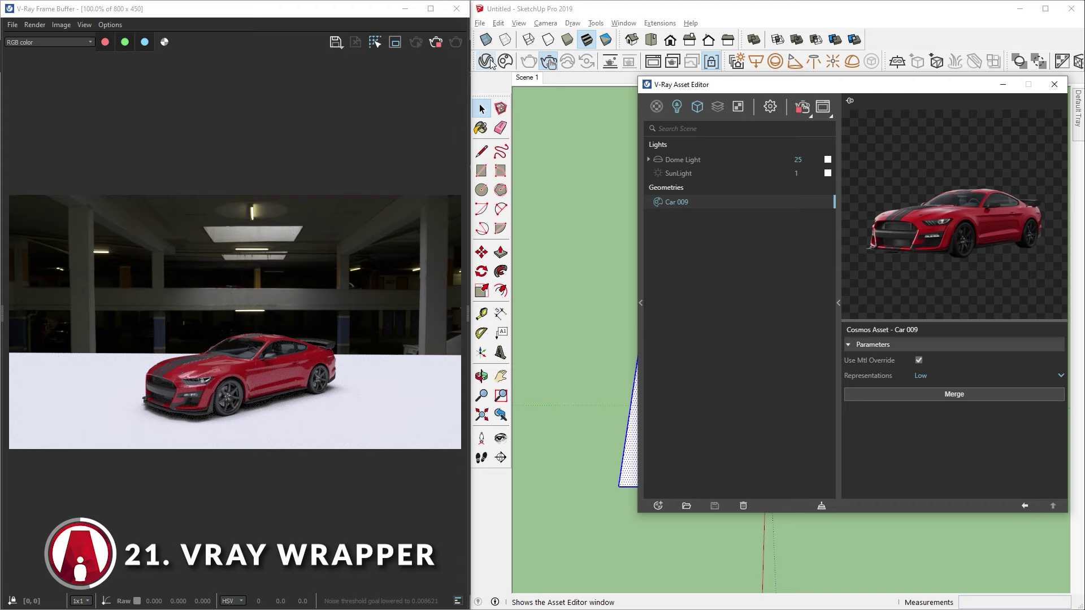
click(659, 109)
click(710, 304)
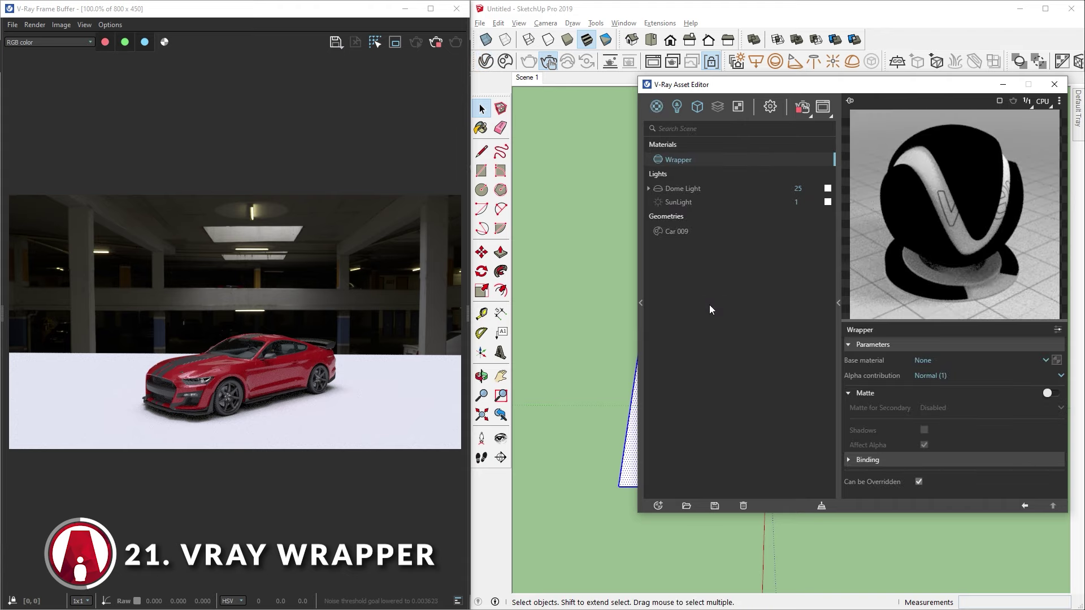
mouse_move(781, 88)
mouse_down()
mouse_move(785, 98)
mouse_move(877, 109)
mouse_move(756, 105)
mouse_up()
key(b)
click(699, 358)
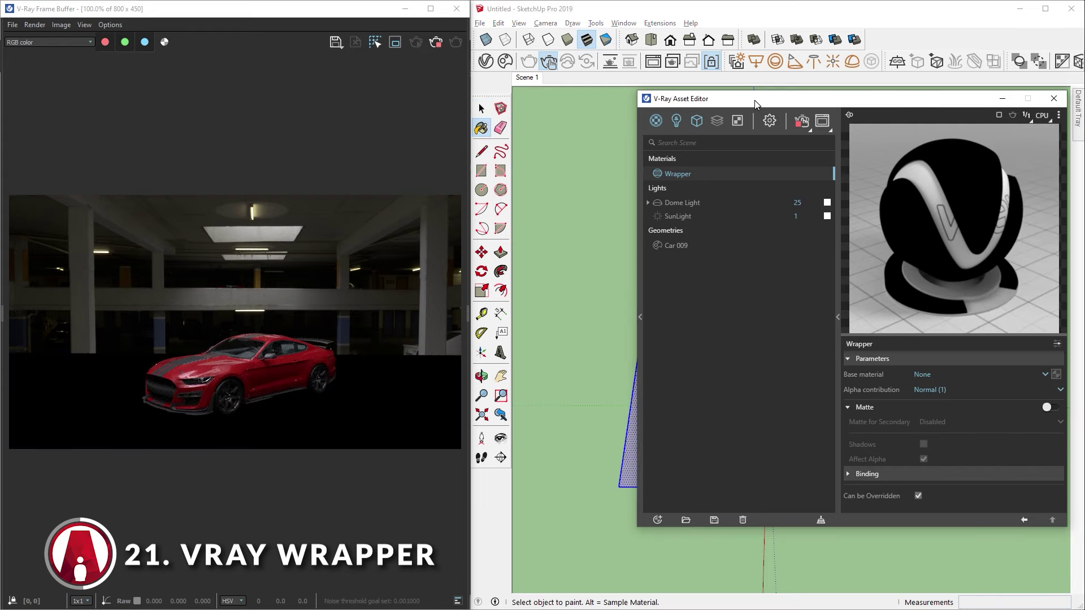
Step: Set the Wrapper's alpha contribution to Black Alpha (-1) and enable Matte with Shadows
click(942, 390)
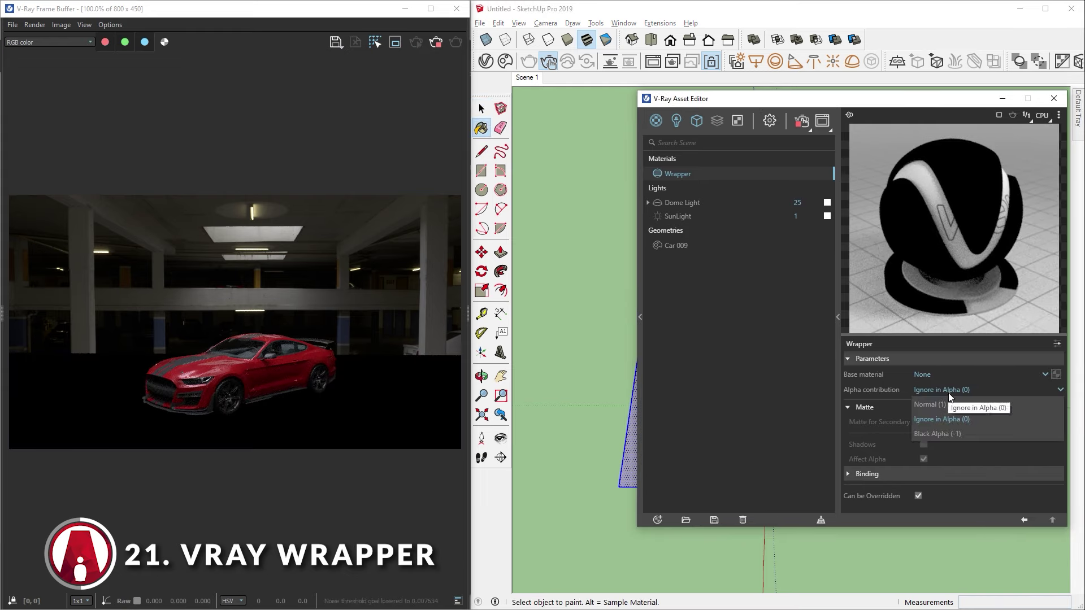
click(949, 411)
click(1050, 407)
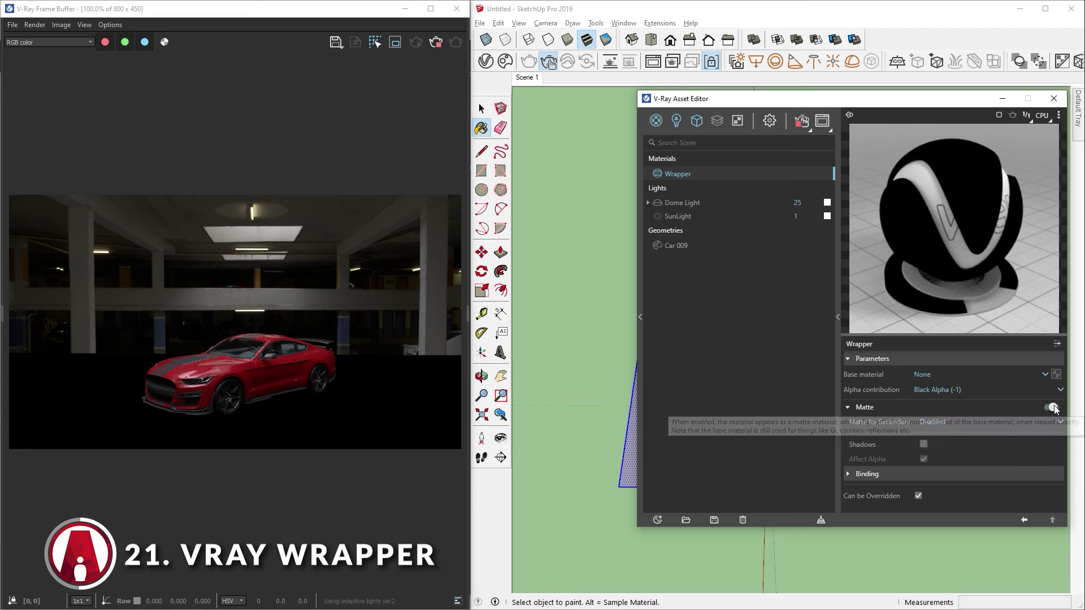
click(924, 444)
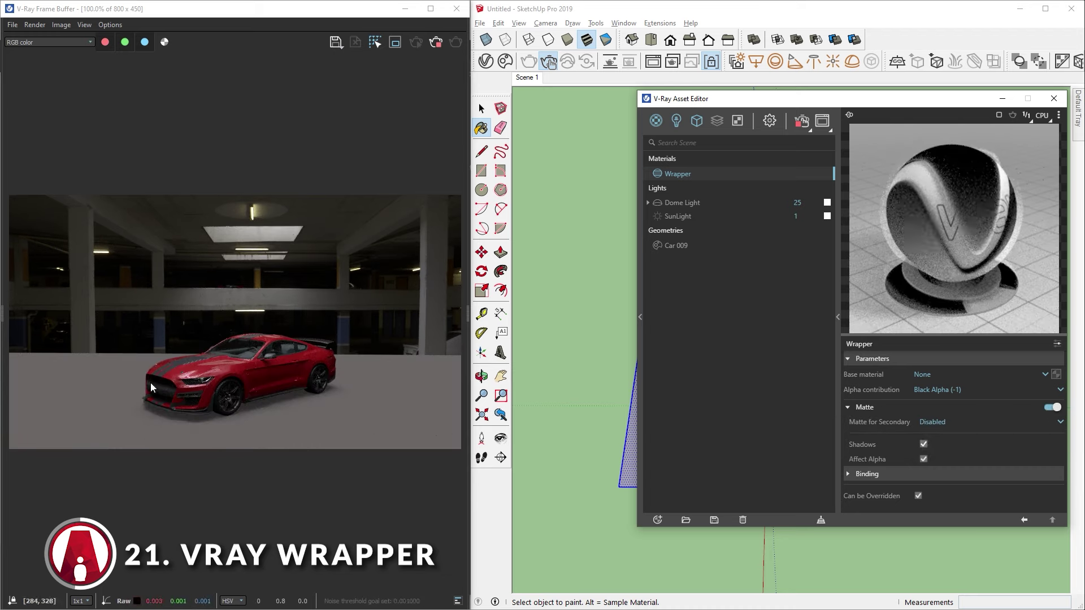
Step: Copy the Dome Light's HDR texture and paste it into the render environment's Background texture slot
click(771, 124)
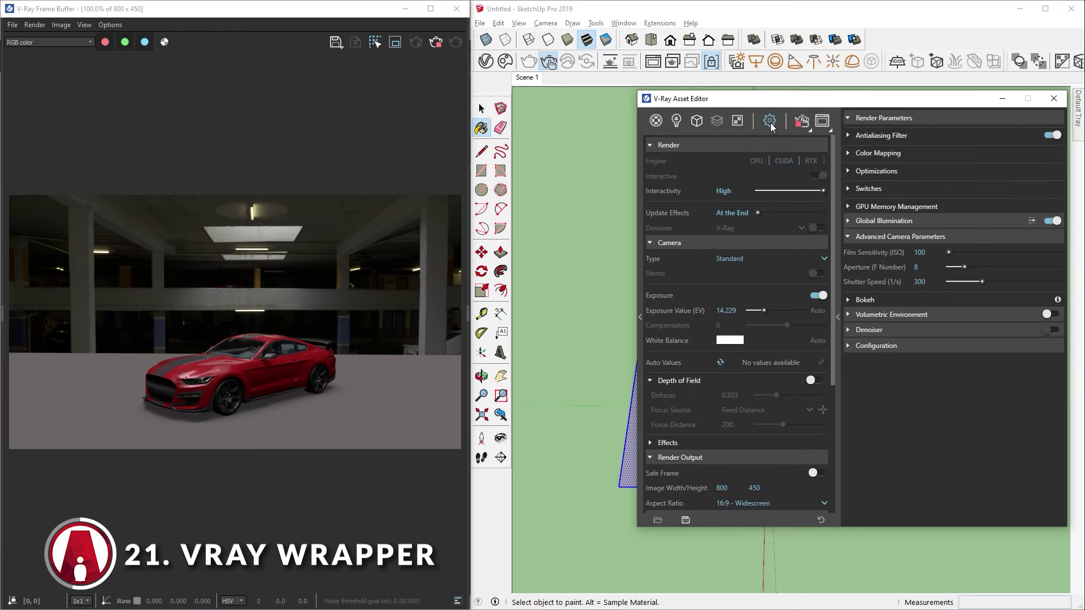
click(676, 120)
right_click(1043, 376)
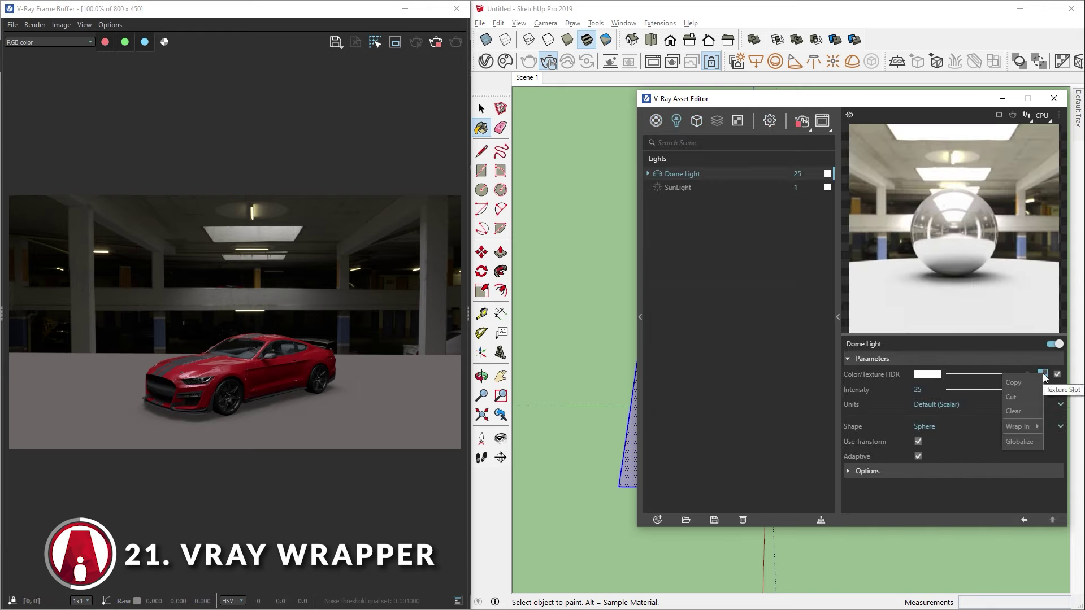
click(1015, 383)
click(770, 121)
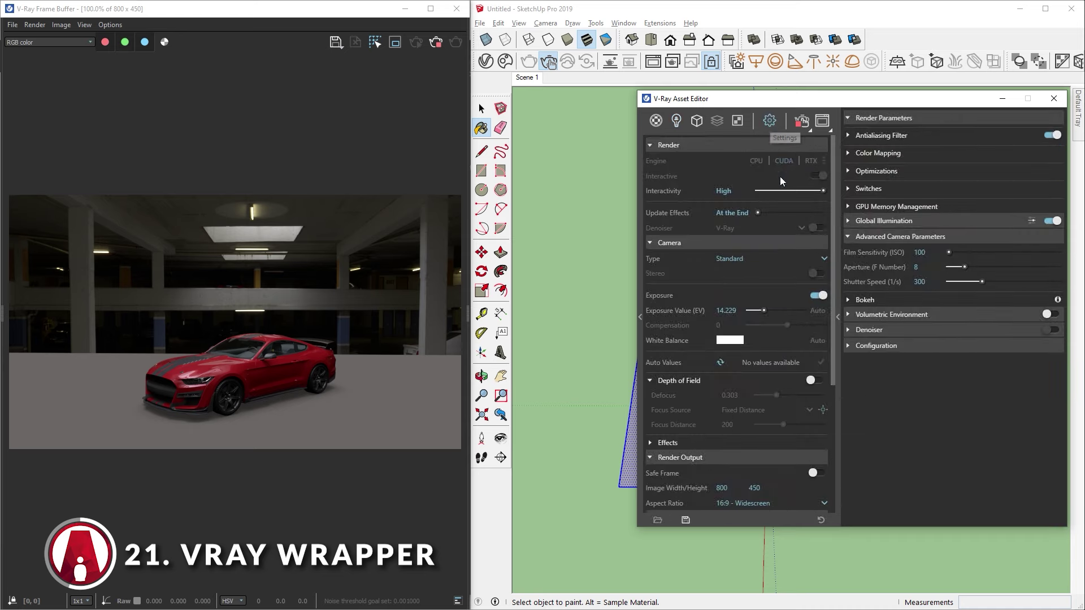
scroll(790, 450, down, 3)
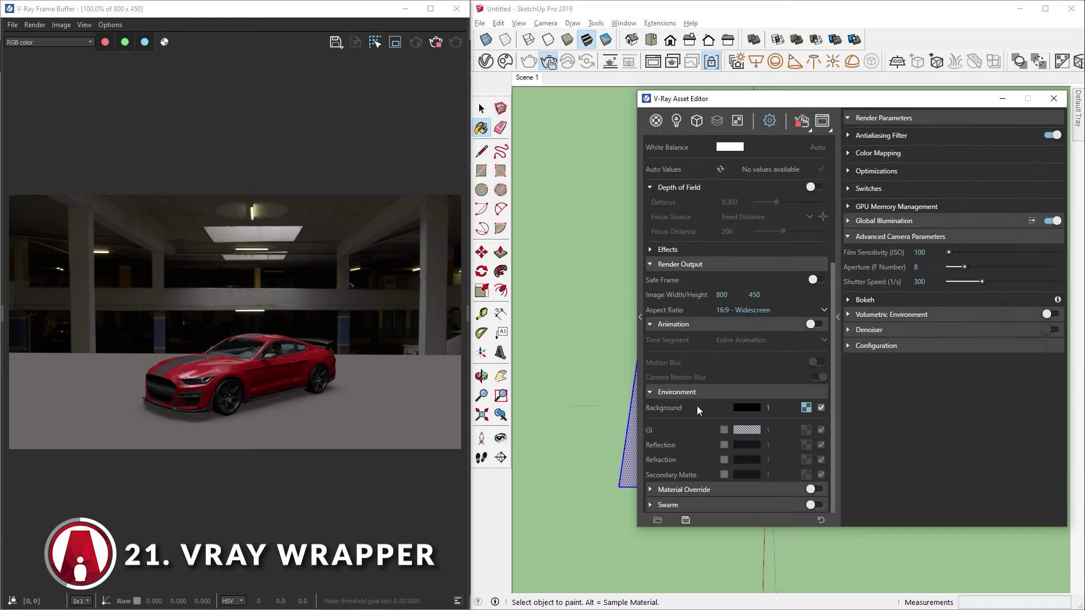
right_click(810, 412)
click(830, 437)
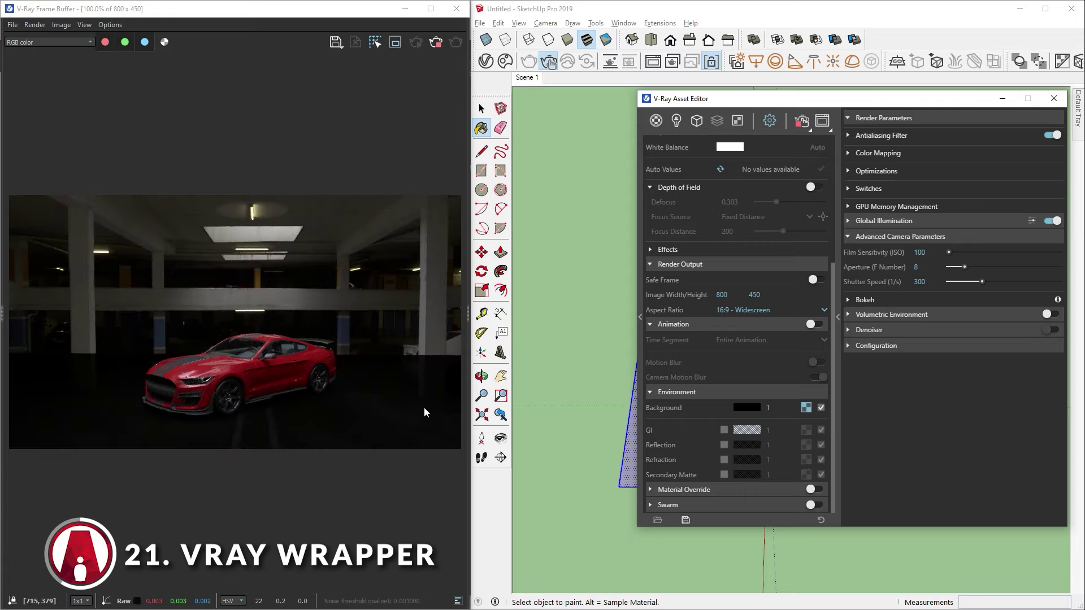
Step: Adjust the camera's exposure value to brighten the garage render, trying 9
click(677, 120)
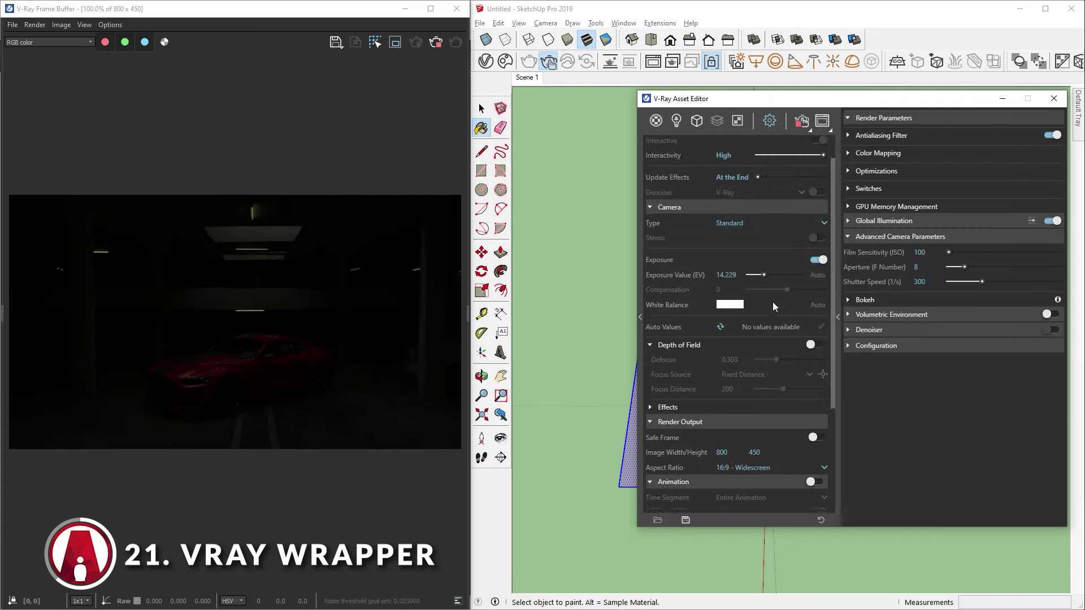
scroll(774, 306, up, 1)
drag(766, 287, 772, 288)
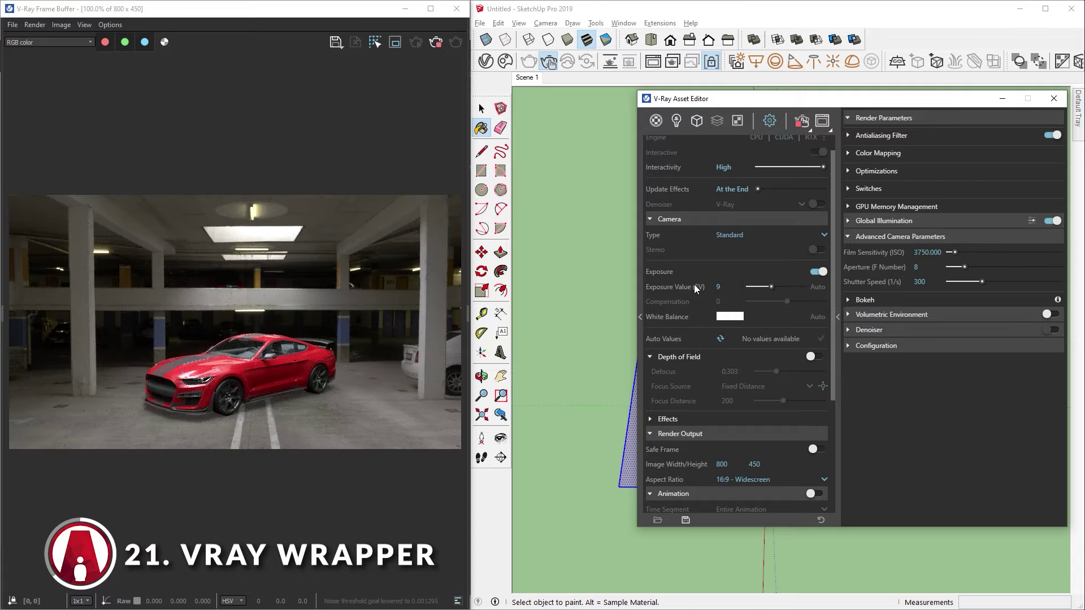
scroll(195, 408, up, 2)
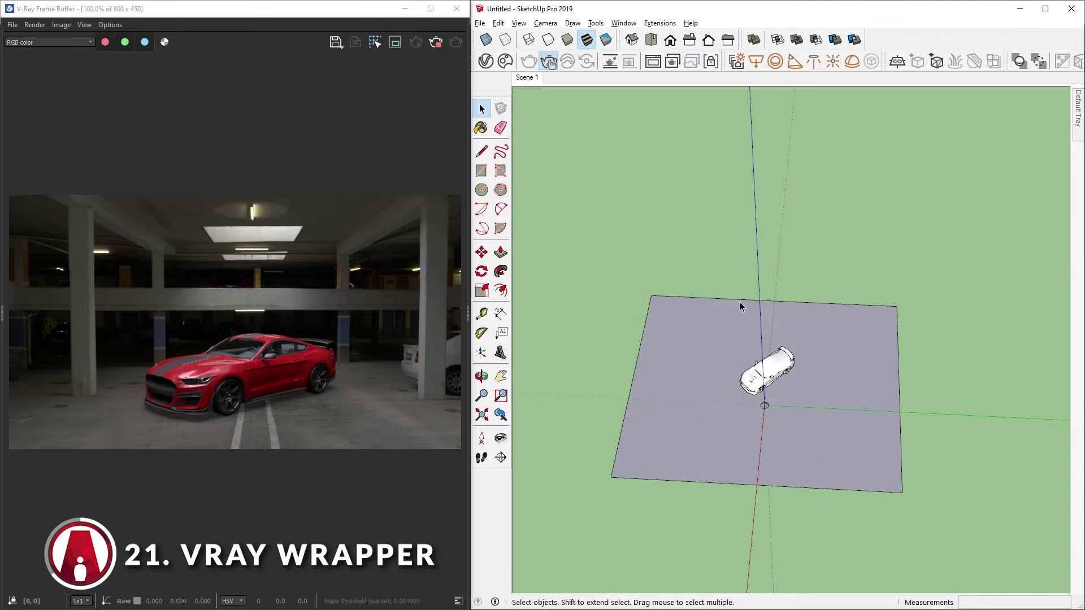
Step: Look around the car from the Scene 1 camera position and return to the Scene 1 view
click(527, 77)
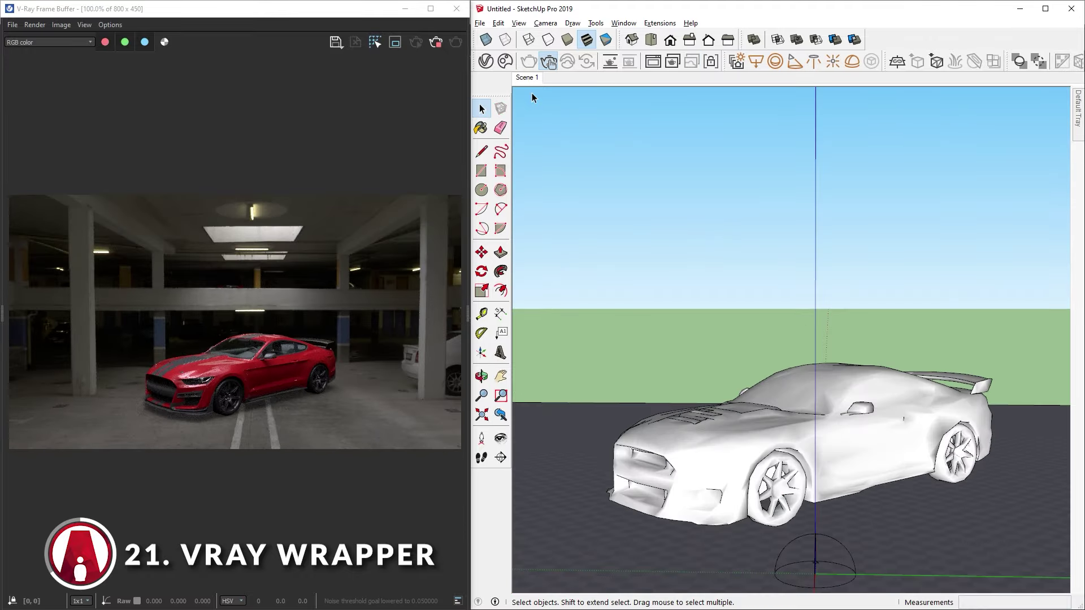
click(500, 438)
drag(735, 396, 910, 443)
click(527, 78)
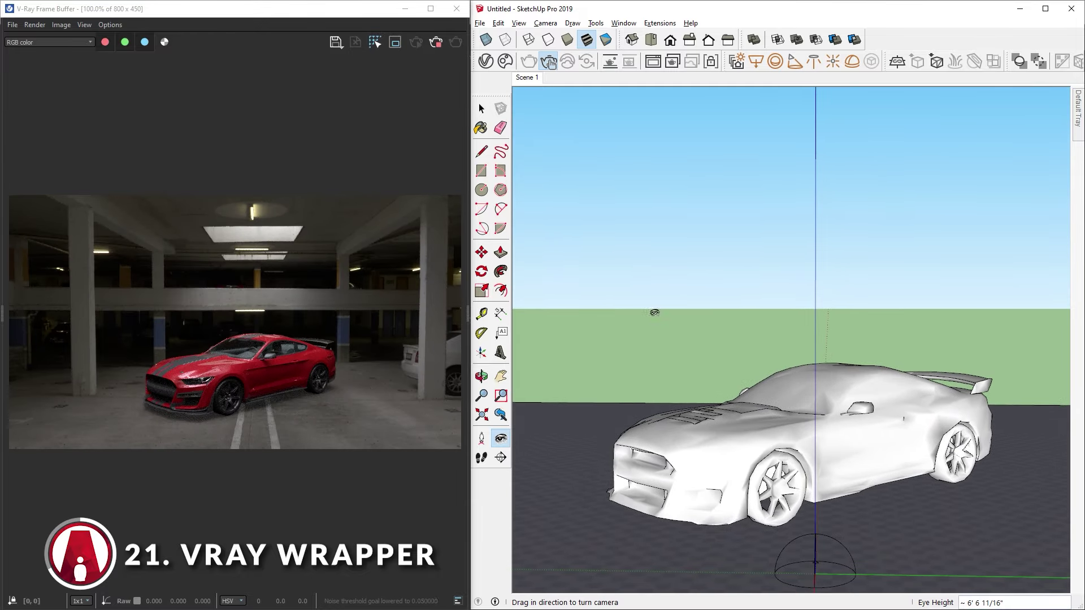
Step: Clear the HDR texture from the render environment's Background texture slot
click(505, 61)
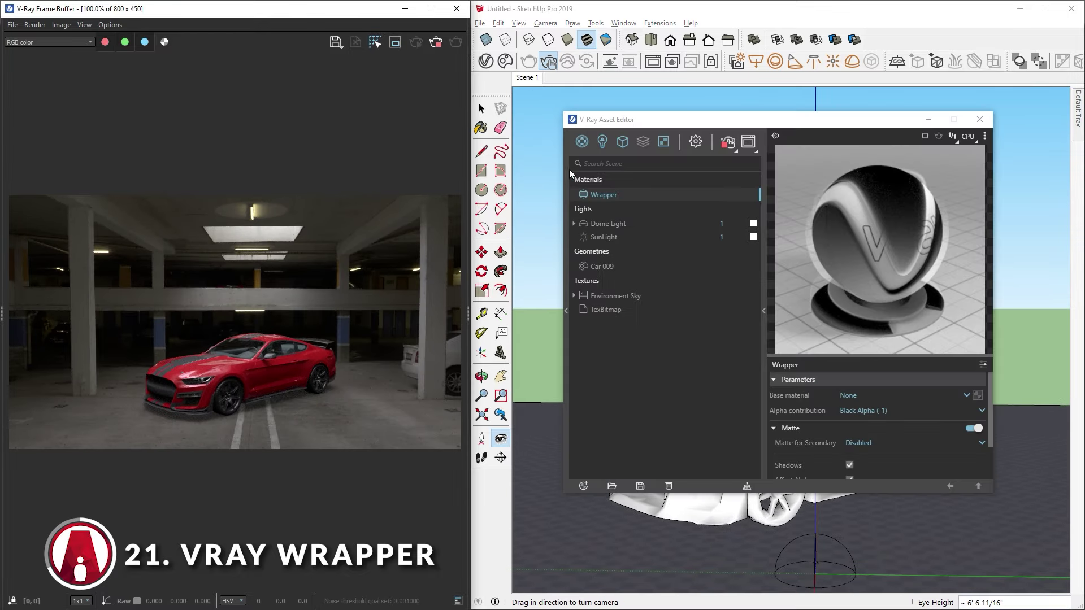
click(620, 225)
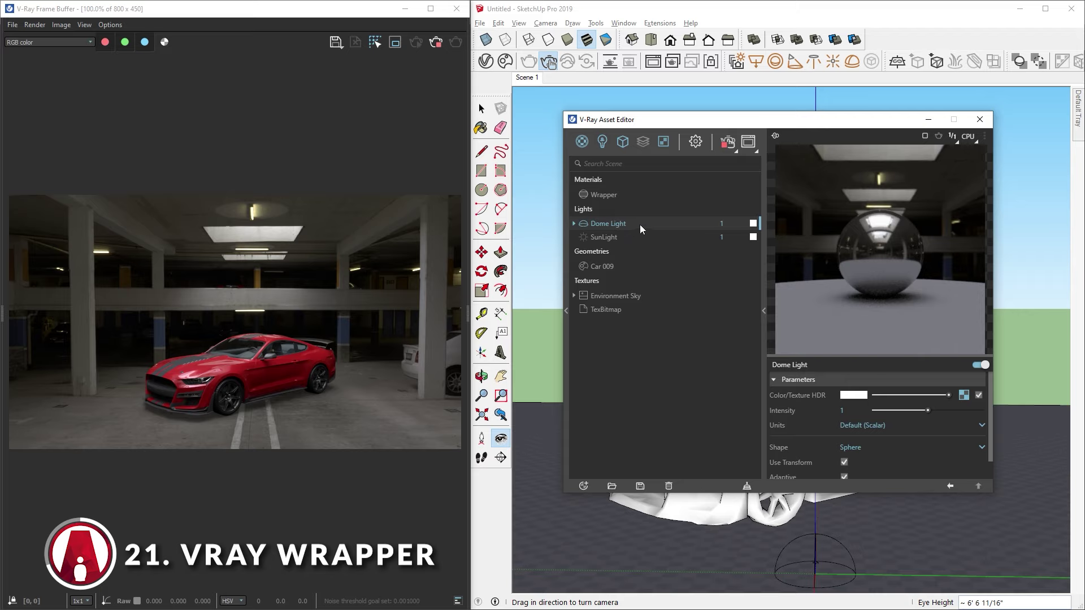
click(696, 145)
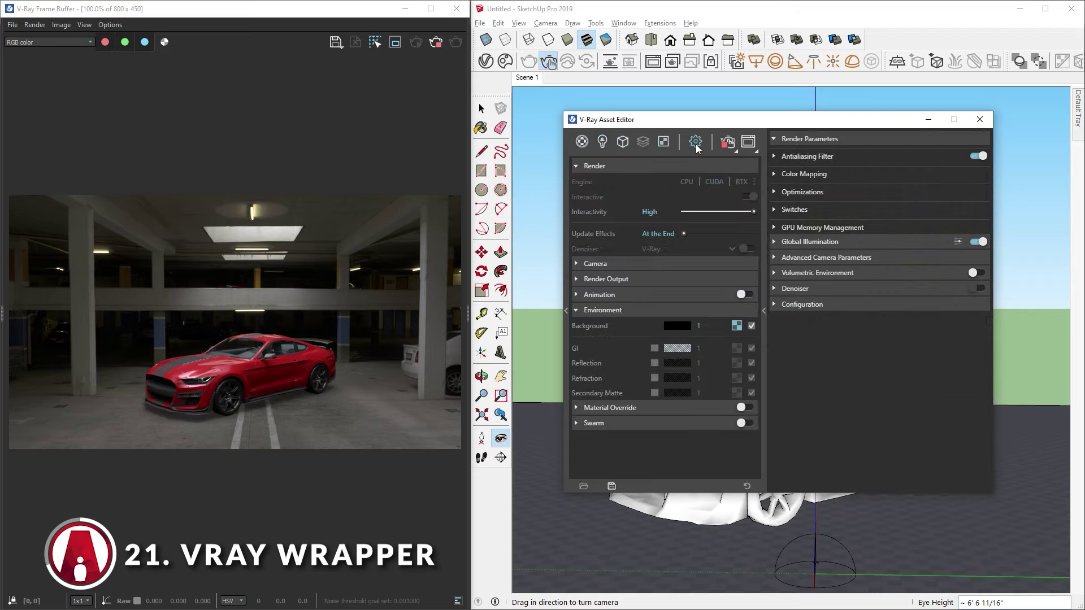
right_click(736, 327)
click(745, 363)
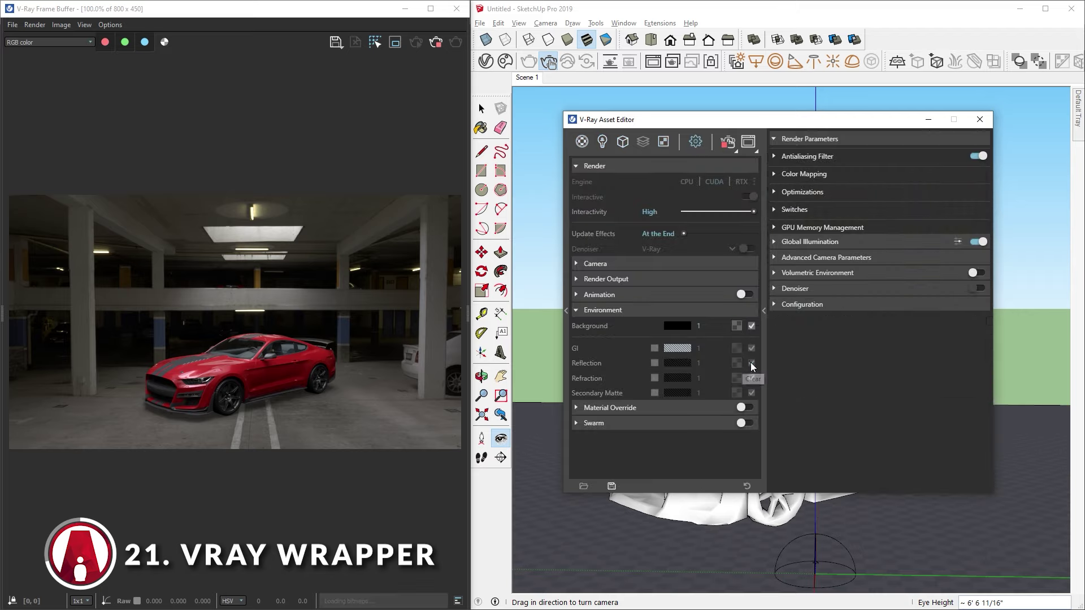
Step: Assign a Bitmap texture to the environment Background using the Garage image from the HDRI folder
click(737, 328)
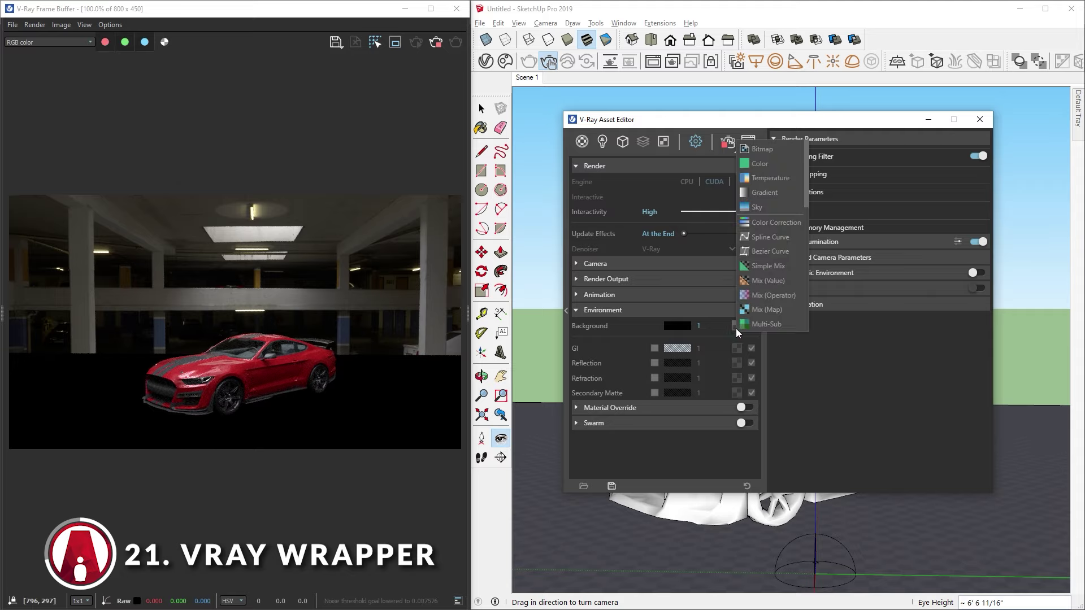
click(762, 151)
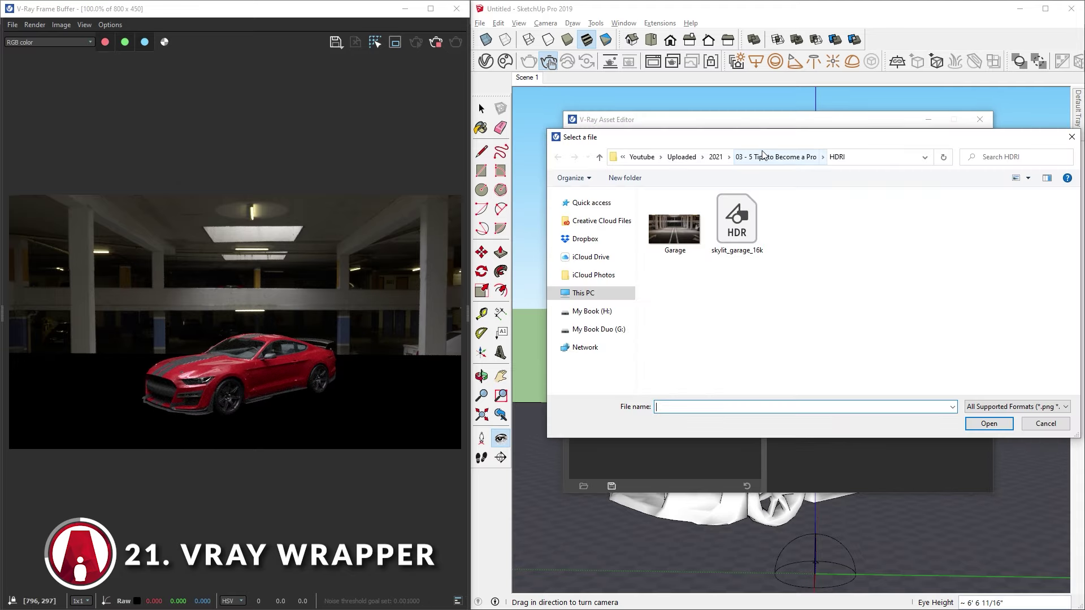
double_click(678, 231)
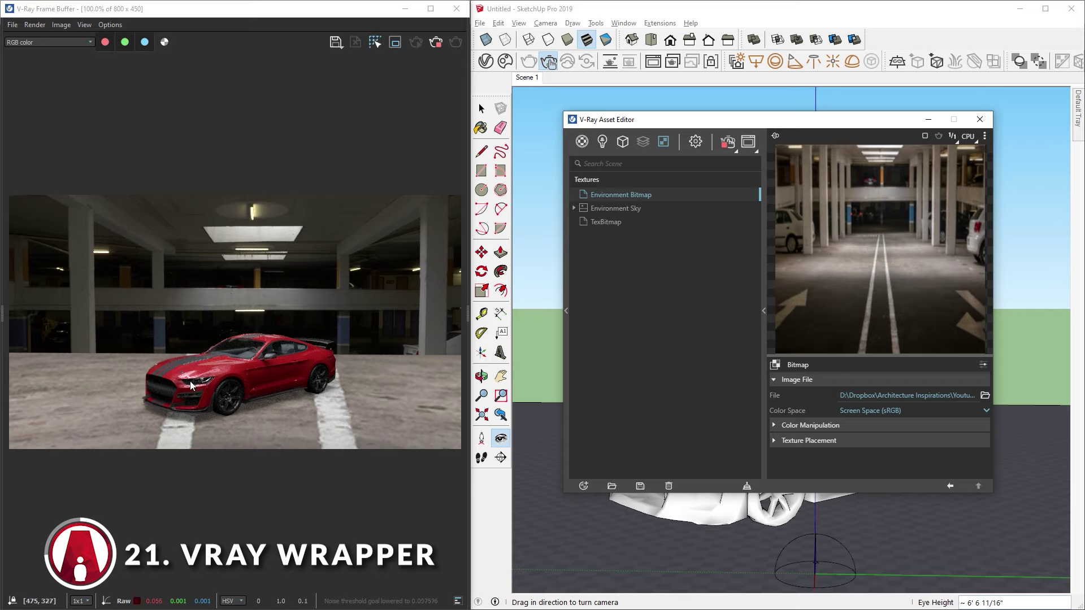
Step: Switch the Dome Light off and back on to compare its effect on the render
click(603, 142)
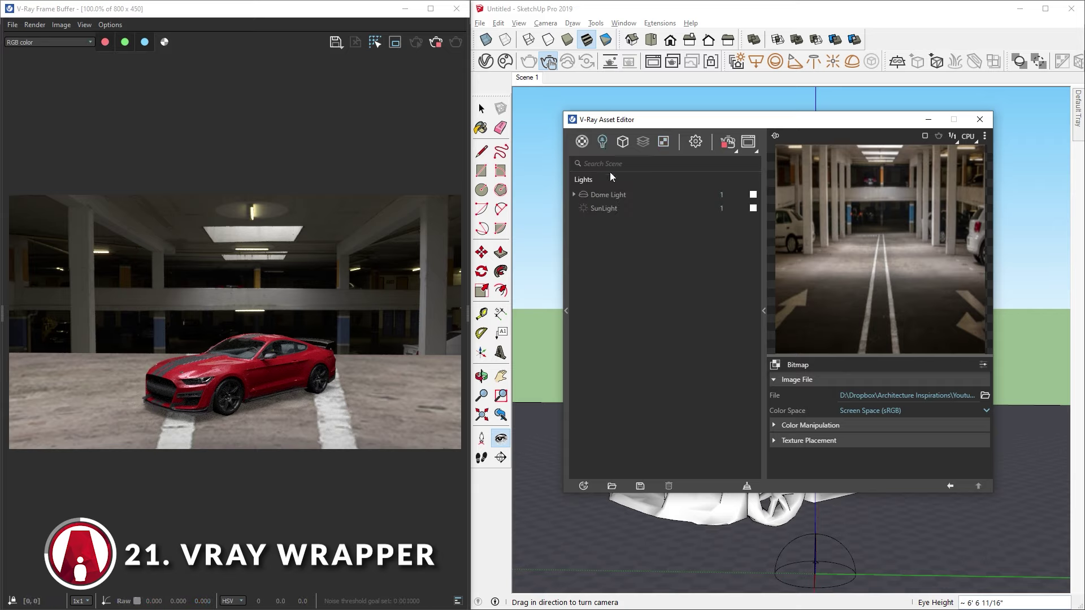
click(629, 197)
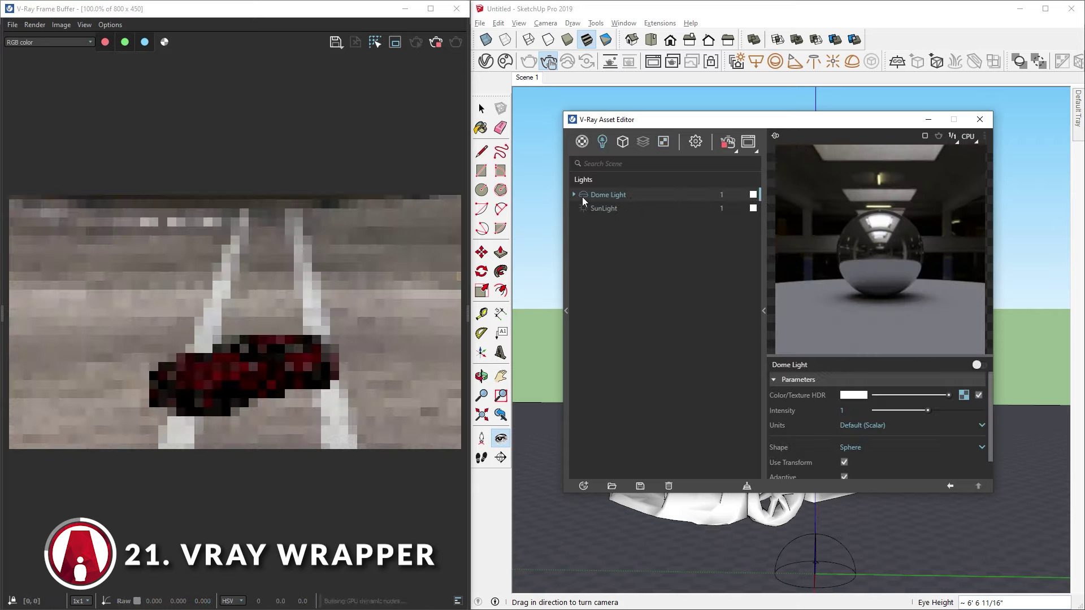
click(583, 195)
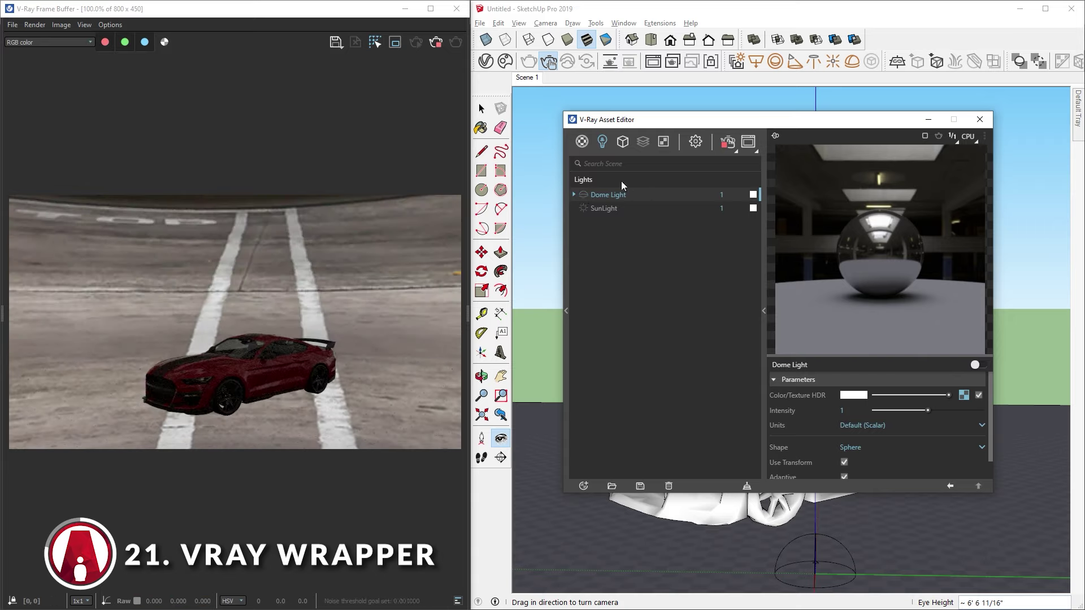
click(583, 196)
Step: Enable the Invisible option for the Dome Light
scroll(822, 451, down, 1)
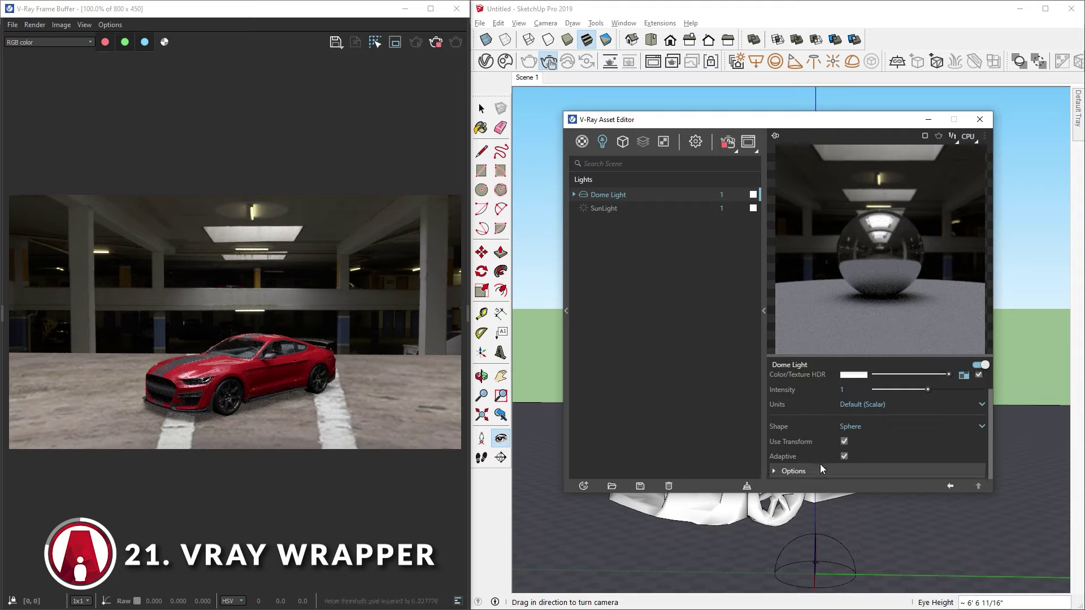
click(821, 470)
scroll(821, 469, down, 3)
scroll(820, 451, up, 2)
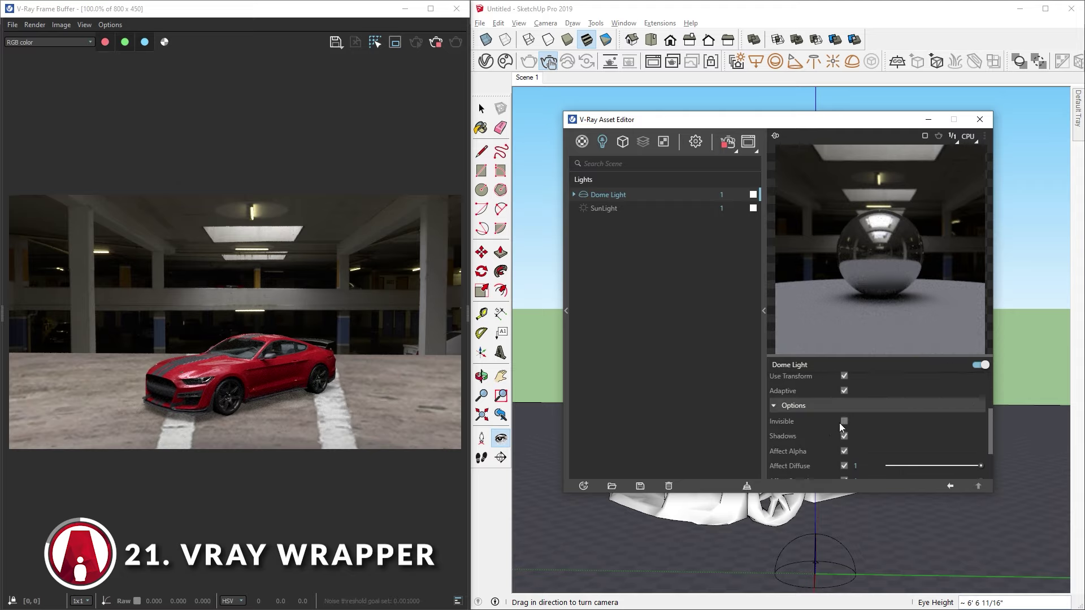
click(845, 422)
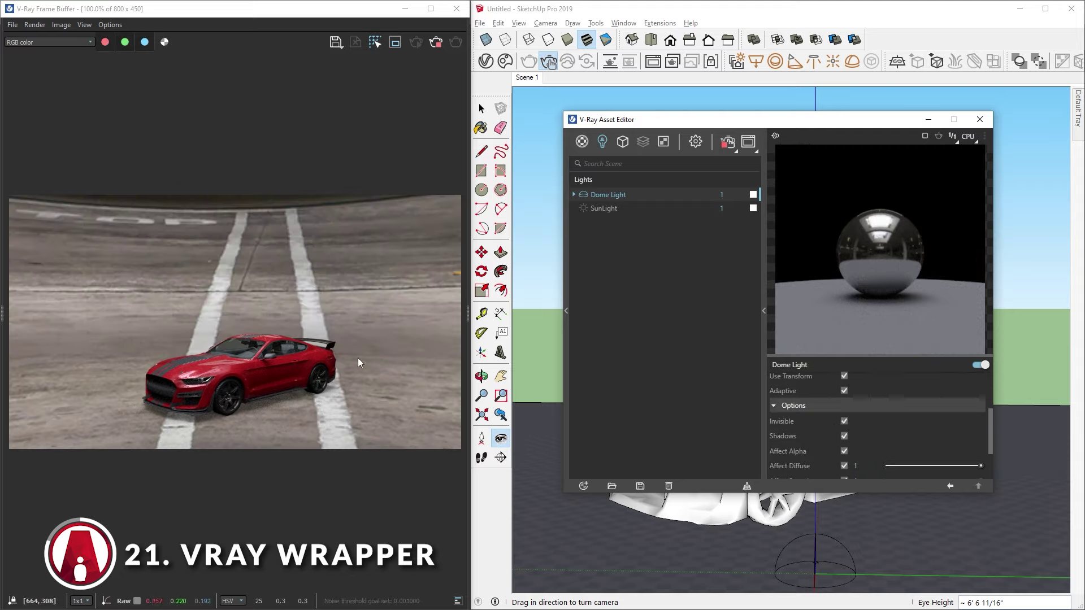
Step: Set the background bitmap's Environment texture placement mapping to Screen
click(696, 142)
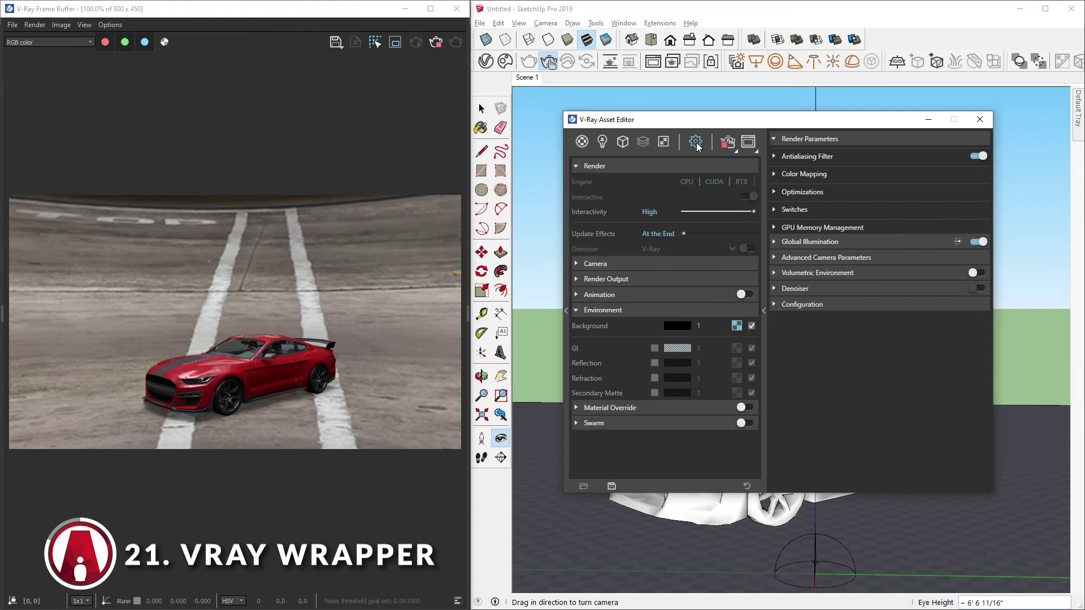
click(737, 326)
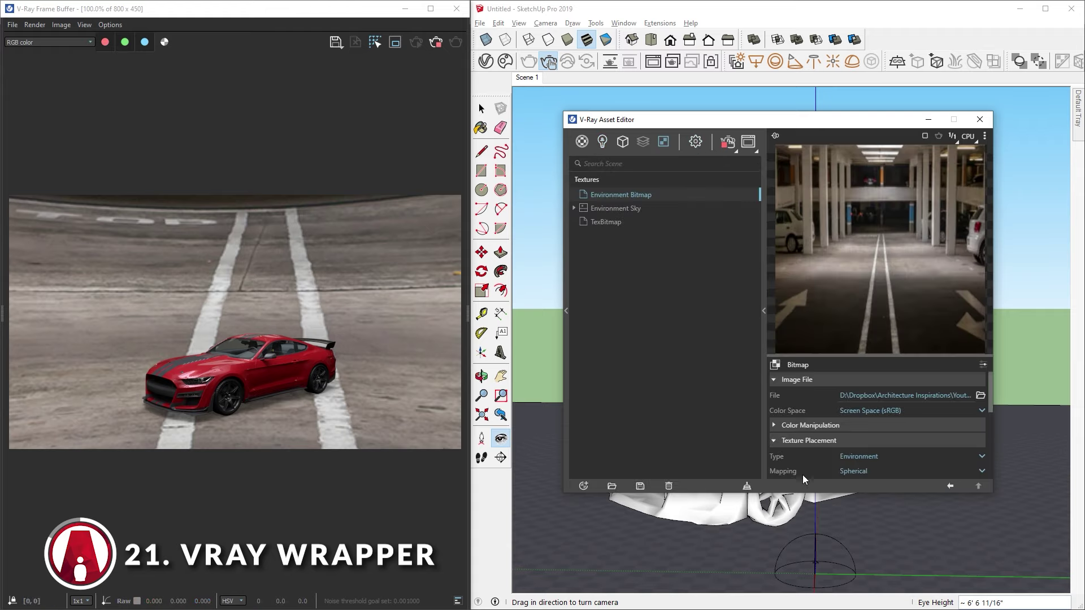
click(842, 474)
click(856, 461)
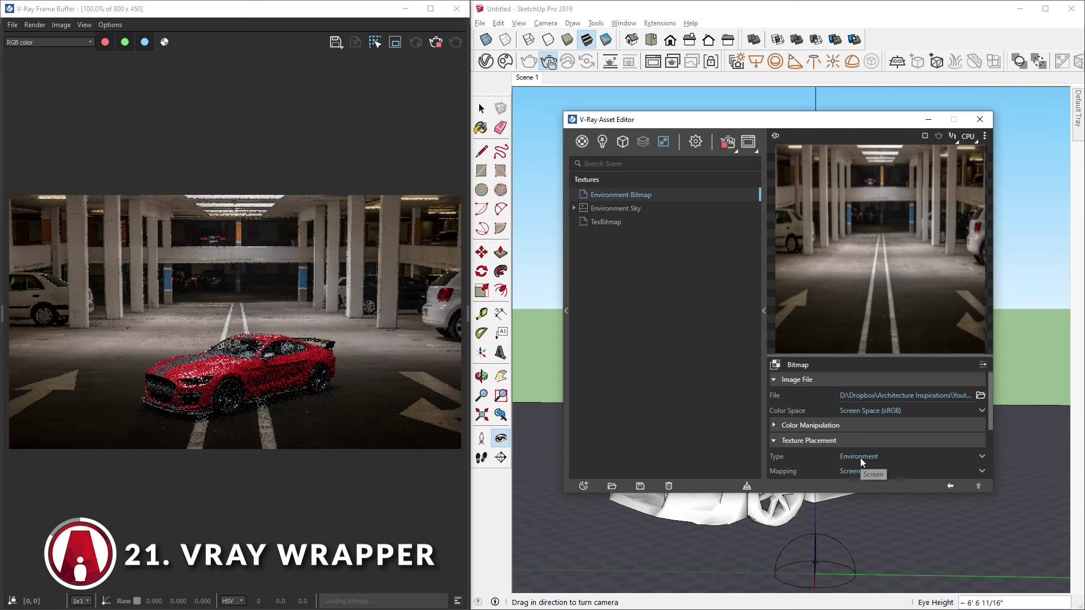
click(355, 486)
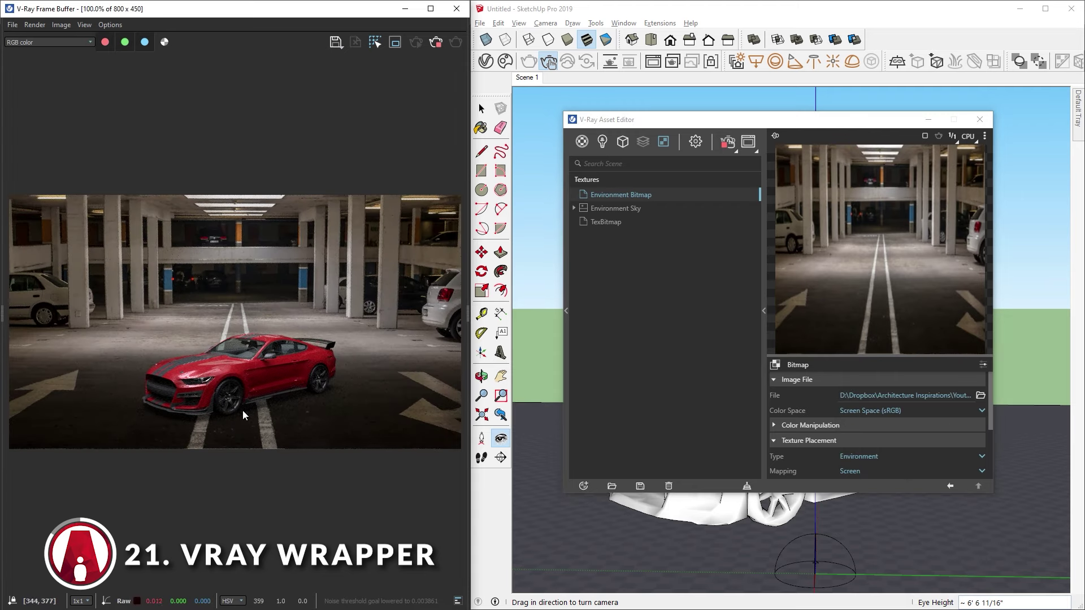
Step: Lock the render camera orientation and rotate the red car so its front faces the camera
click(928, 120)
click(481, 109)
click(792, 453)
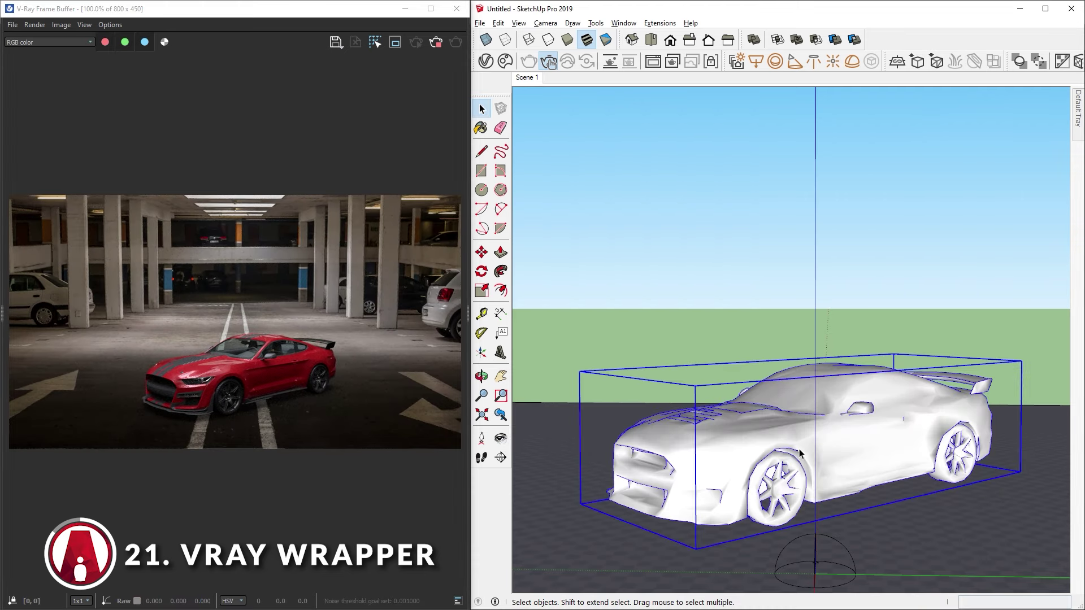
click(711, 62)
middle_drag(792, 339, 791, 254)
key(q)
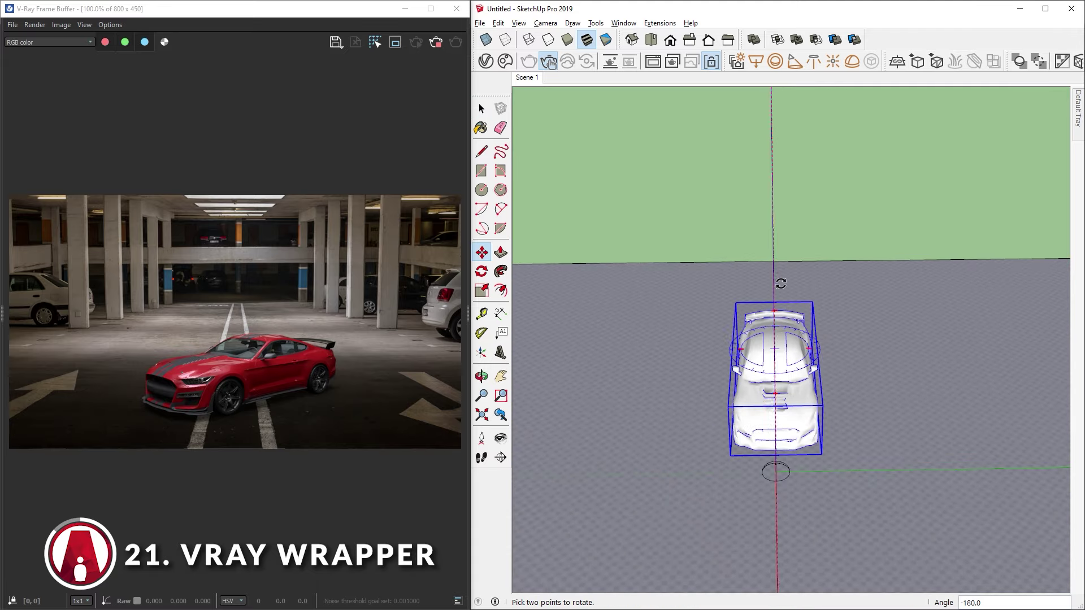
Step: Move the red car to the parking area right of the two white floor lines
key(m)
click(871, 427)
click(854, 317)
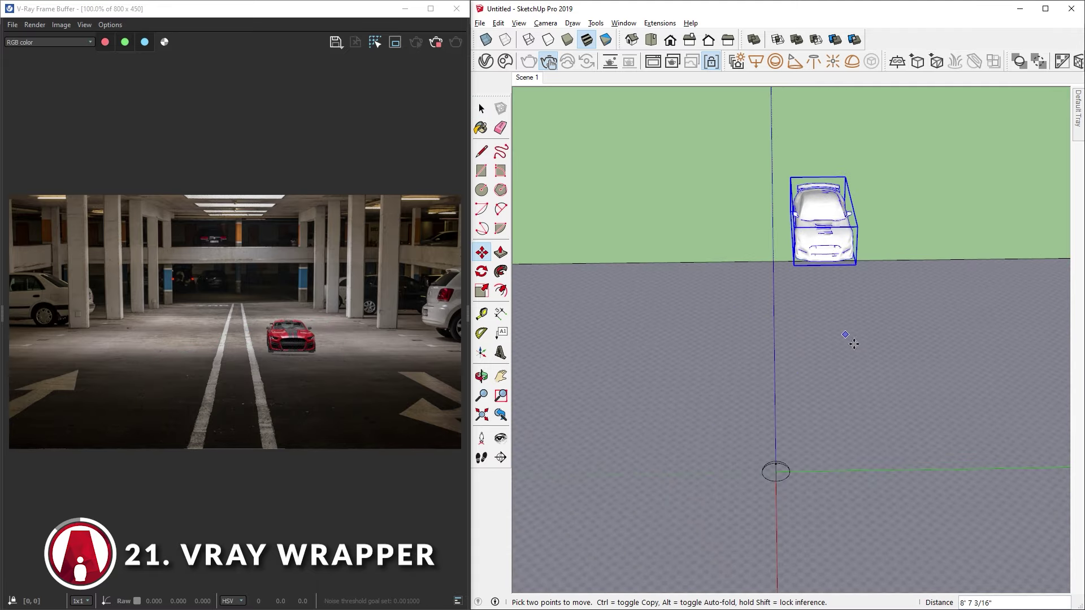
click(854, 344)
click(892, 446)
key(space)
Step: Restore Scene 1, unlock the render camera, and reframe the view to match the car's perspective with the garage background
click(533, 80)
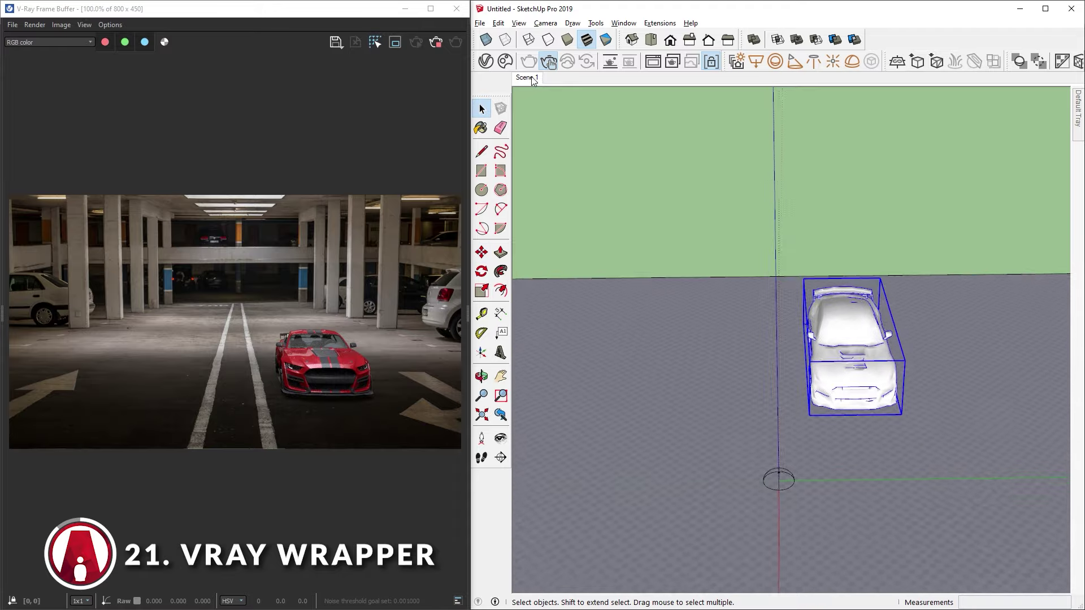
middle_drag(957, 447, 933, 394)
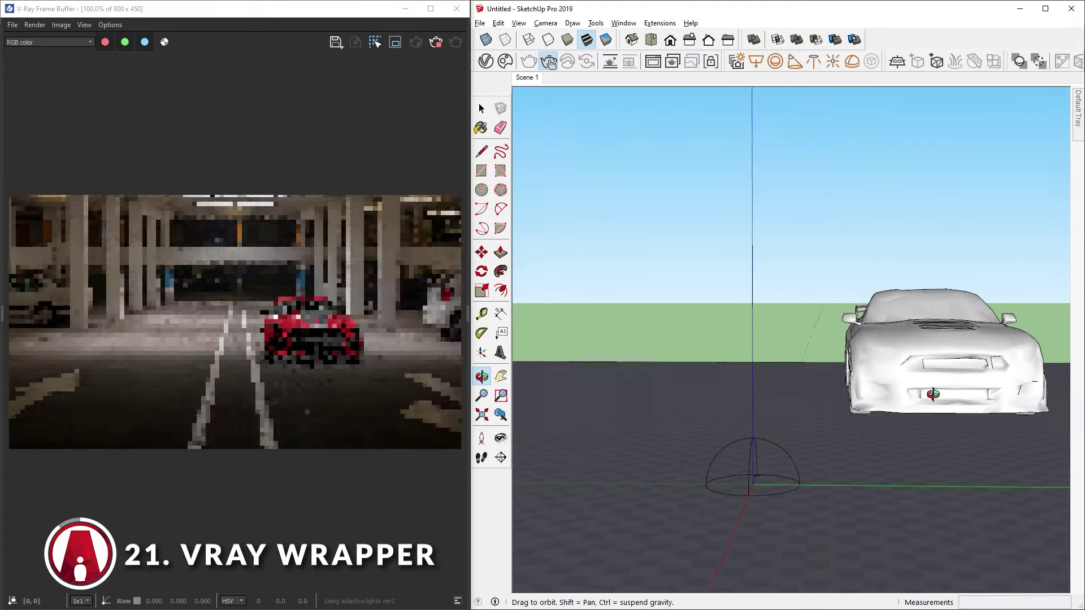
scroll(938, 407, up, 2)
scroll(860, 407, up, 2)
shift+middle_drag(875, 412, 836, 412)
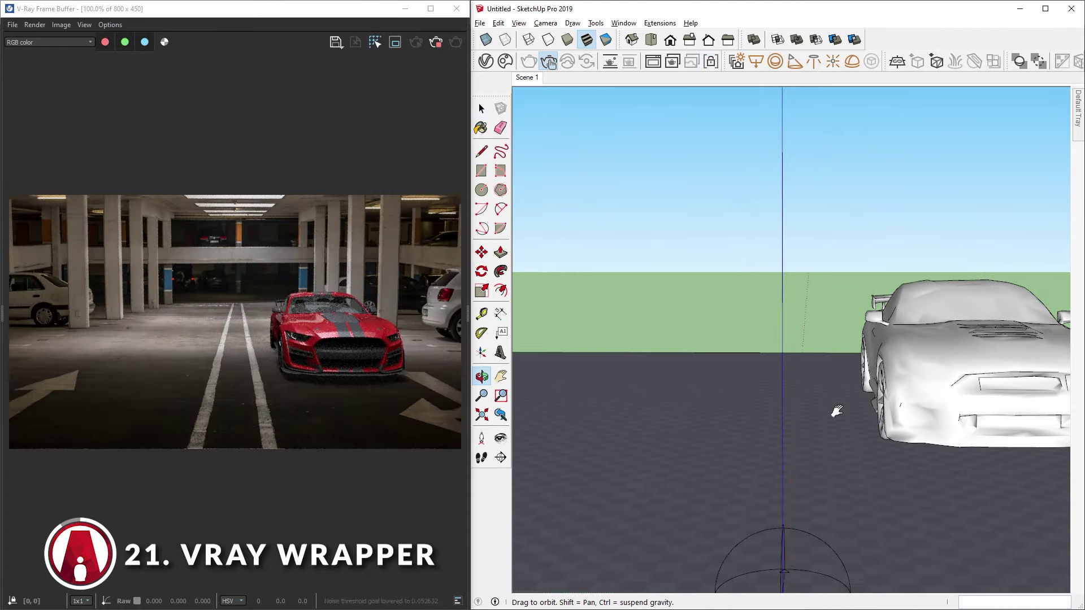
scroll(874, 450, down, 3)
scroll(896, 382, down, 2)
Step: Import the grey sedan from the Chaos Cosmos Vehicles category and place it at the origin
click(505, 61)
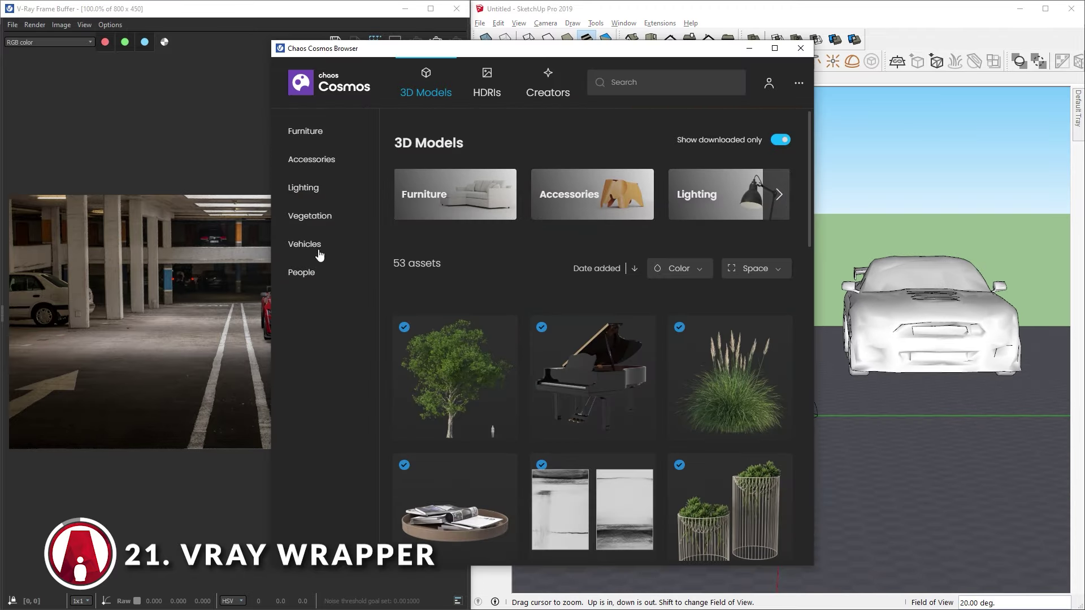
click(319, 253)
scroll(550, 264, down, 10)
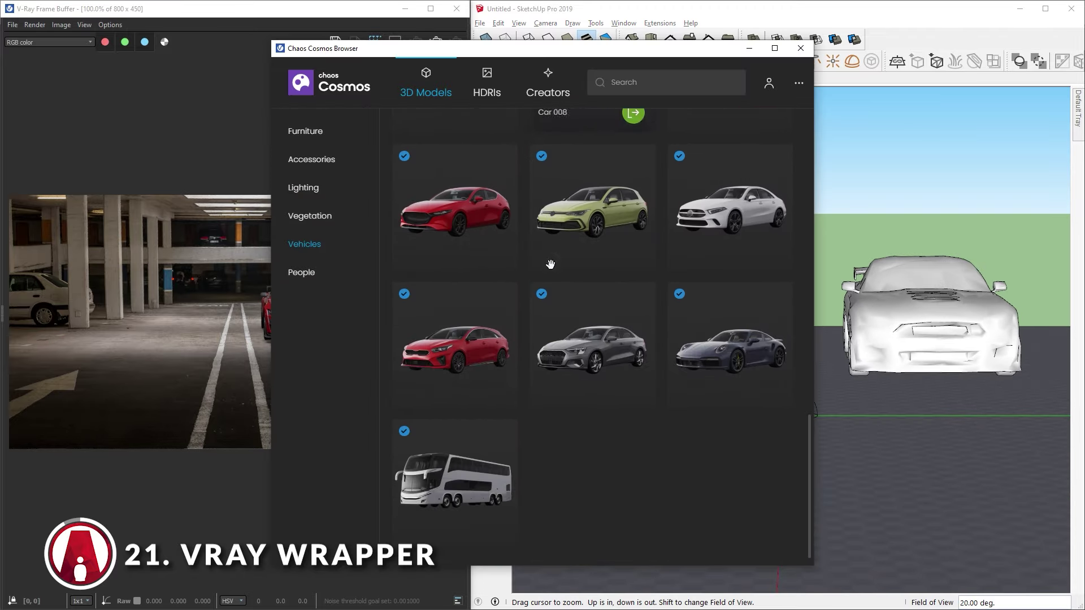
click(605, 344)
click(685, 157)
click(785, 416)
Step: Rotate the grey sedan so its rear faces the camera and move it left of the white floor lines
key(q)
click(785, 414)
click(783, 509)
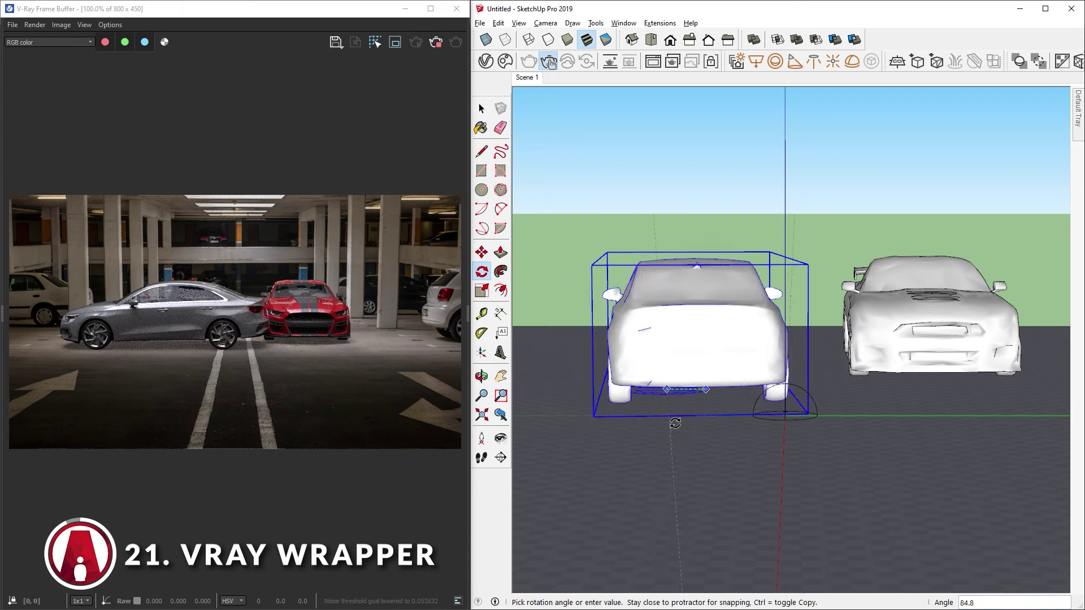
click(656, 434)
key(m)
click(768, 465)
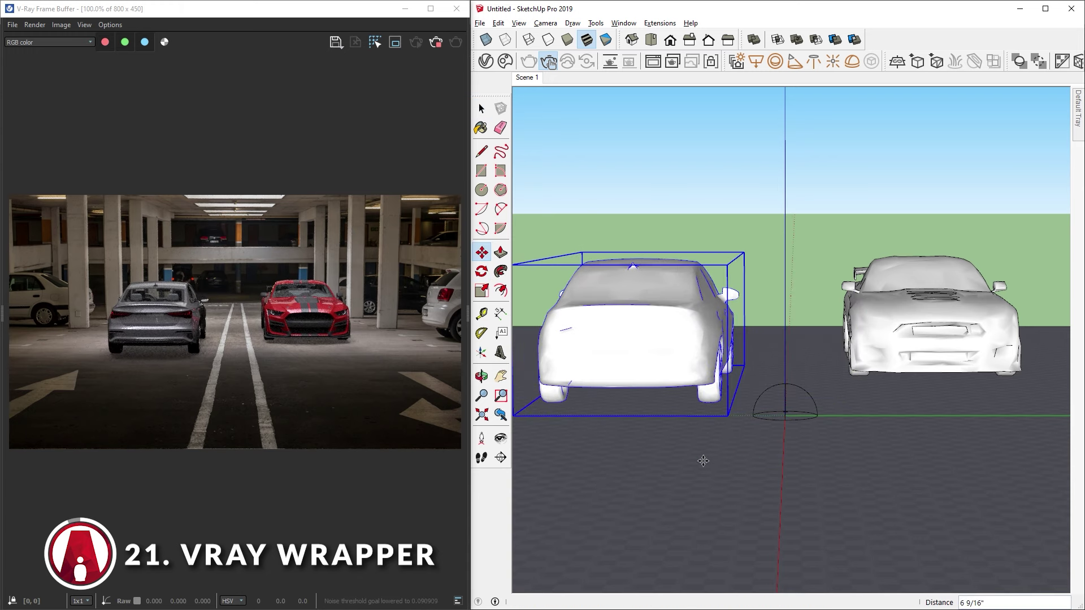
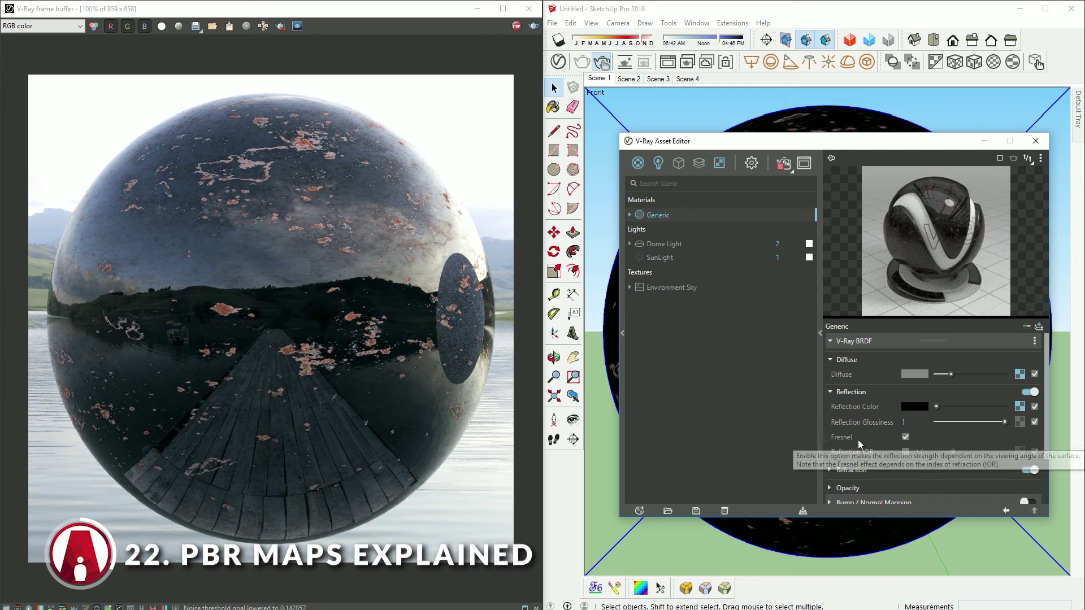
Step: Disable Fresnel in the Generic material's reflection settings
click(907, 437)
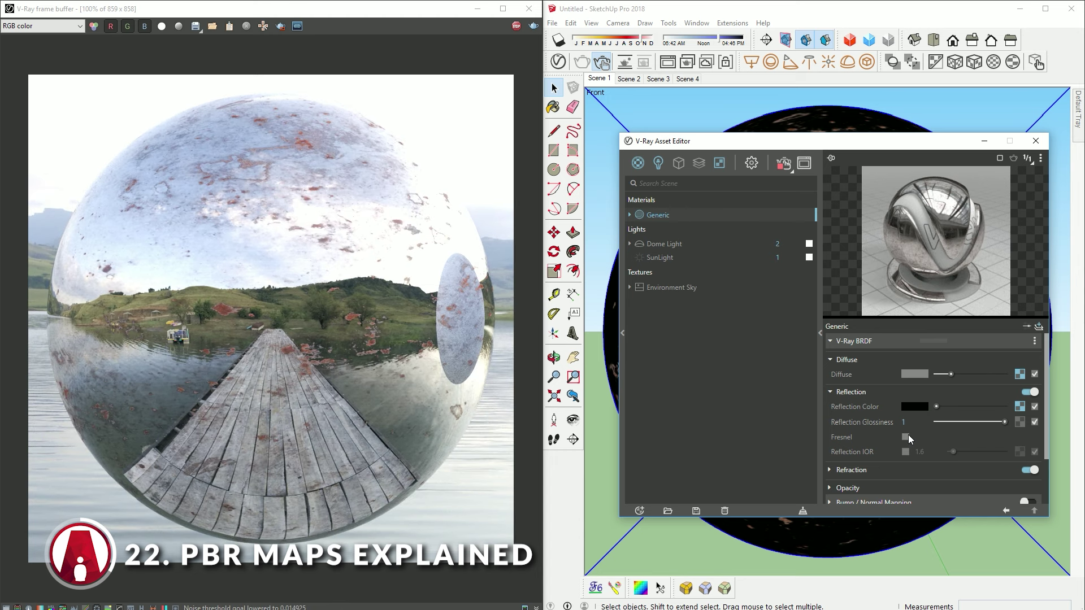
mouse_move(871, 425)
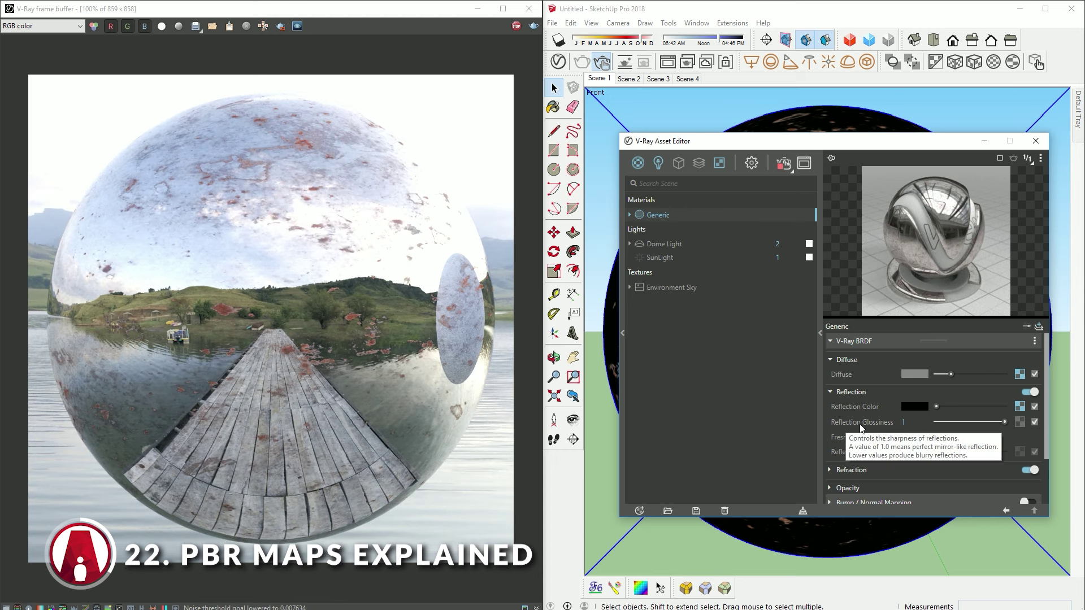
Step: Load MetalSpottyDiscoloration001_GLOSS_3K_SPECULAR as the Reflection Glossiness bitmap and set its color space to Rendering Space (Linear)
click(1020, 422)
click(988, 171)
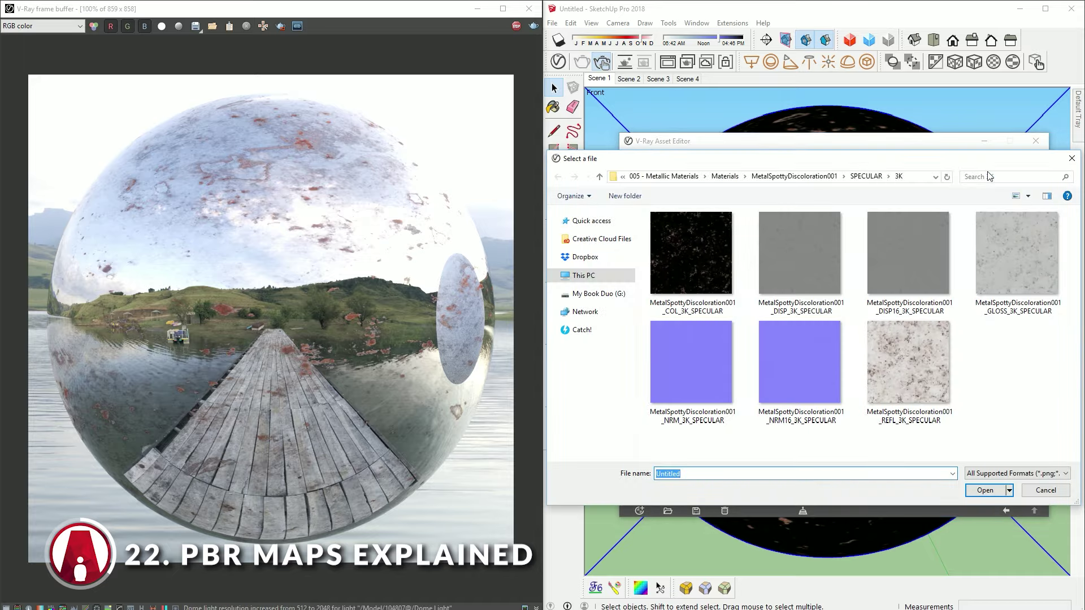
click(1006, 316)
click(985, 490)
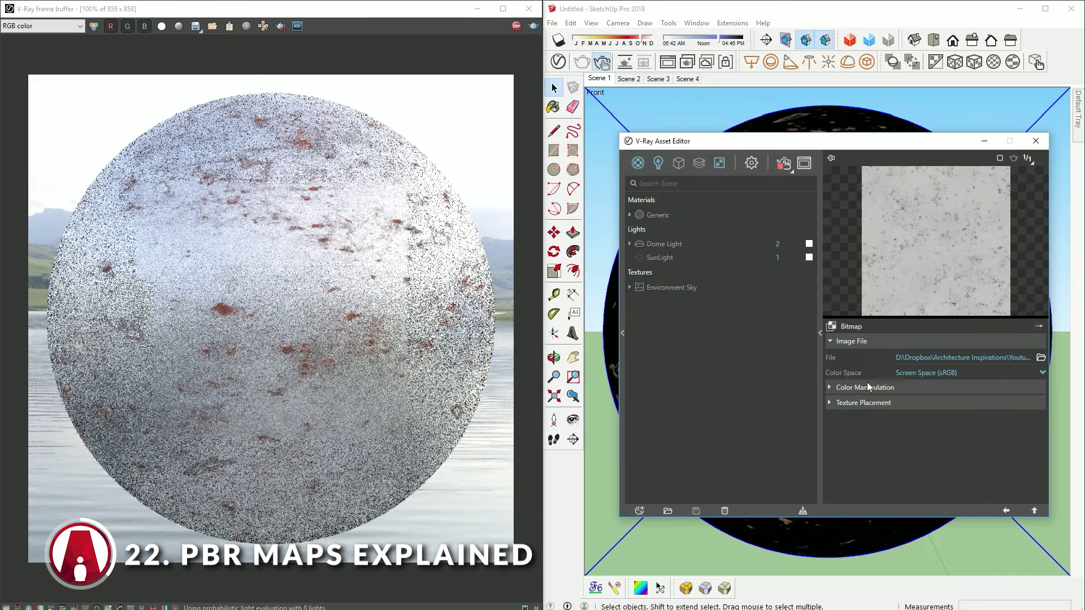
click(922, 374)
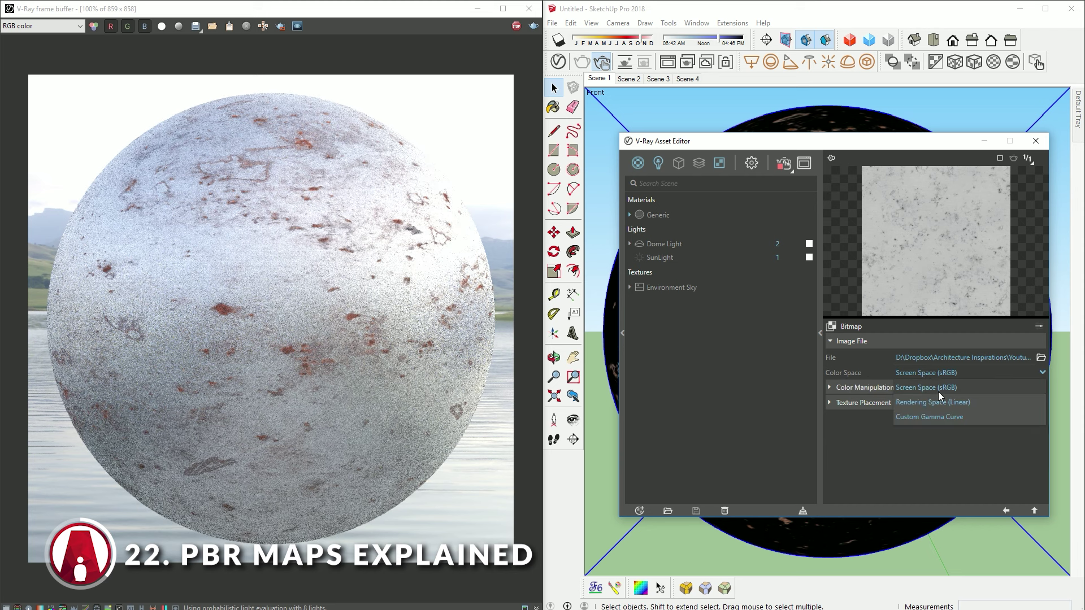
click(977, 407)
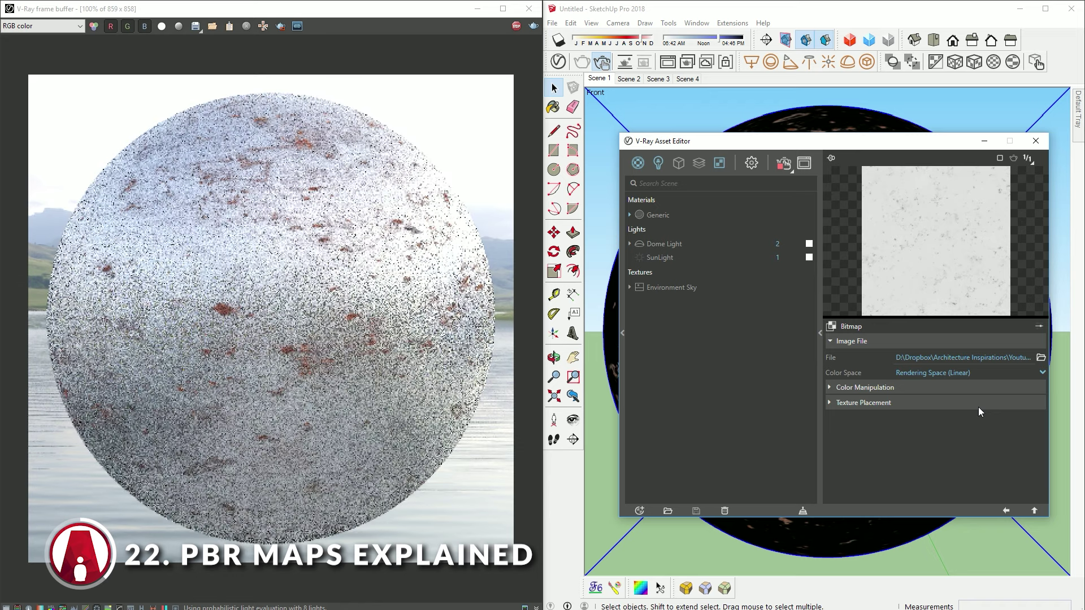
click(1034, 511)
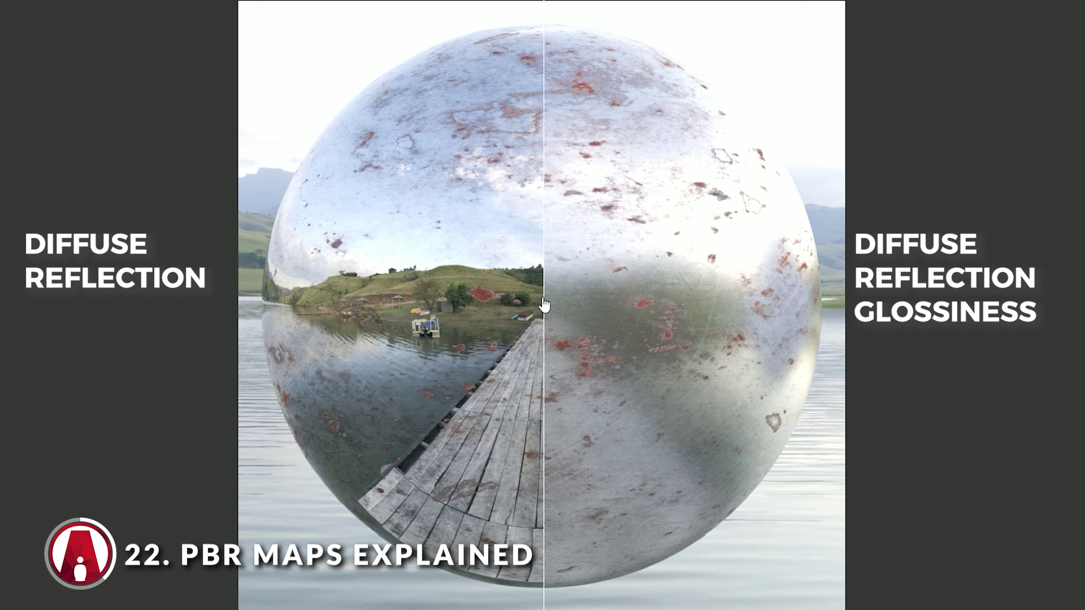
mouse_move(545, 308)
mouse_down()
mouse_move(528, 341)
mouse_move(172, 351)
mouse_move(881, 423)
mouse_move(811, 439)
mouse_move(223, 434)
mouse_move(550, 467)
mouse_up()
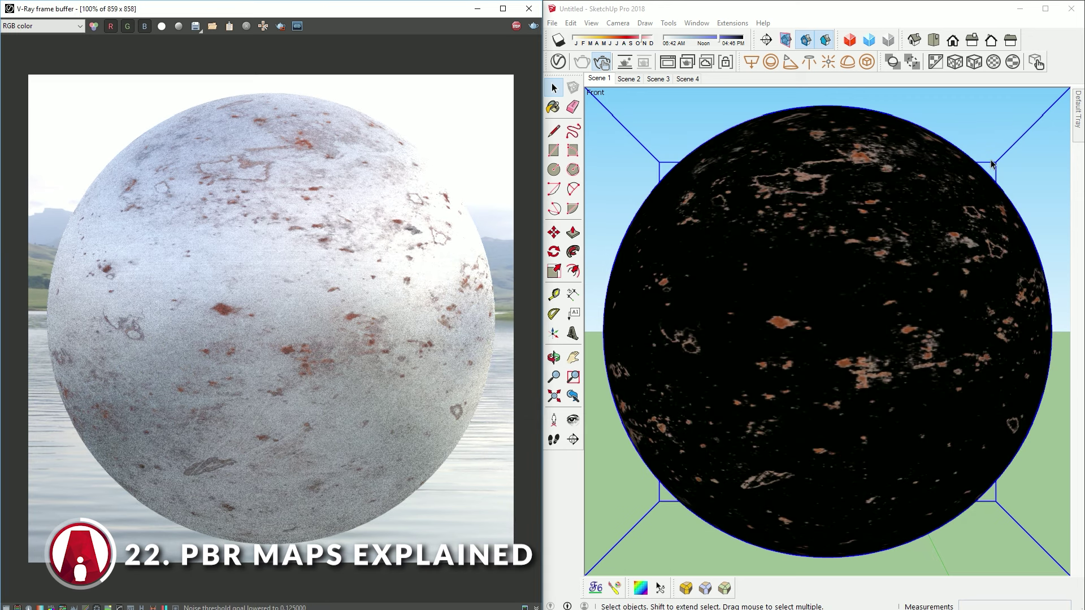
Step: Switch to the Scene 2 close-up and restrict rendering to a region covering the right half of the image
click(629, 79)
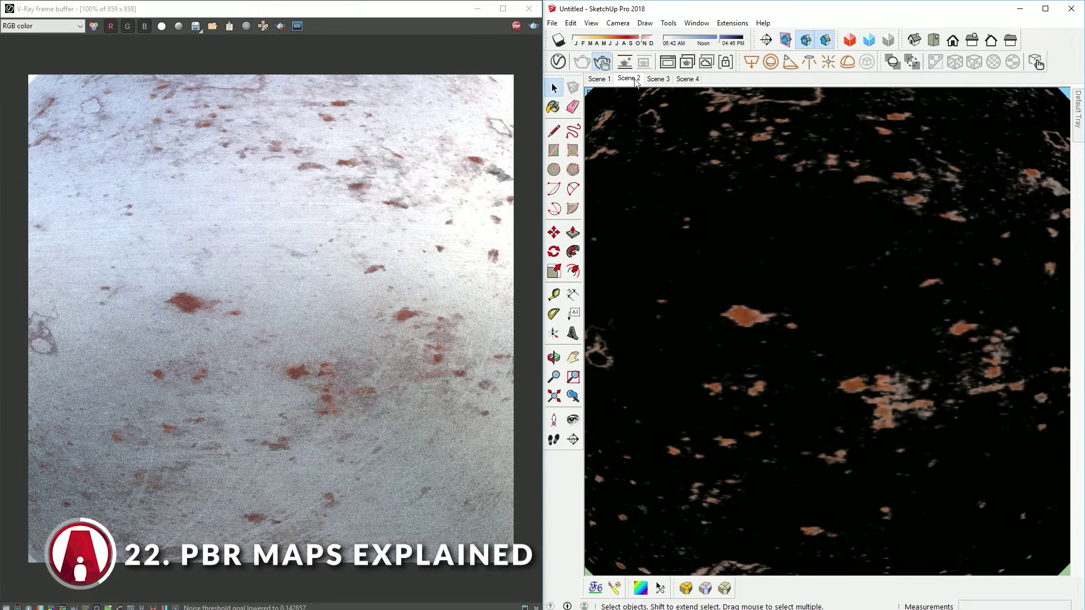
click(281, 27)
click(262, 70)
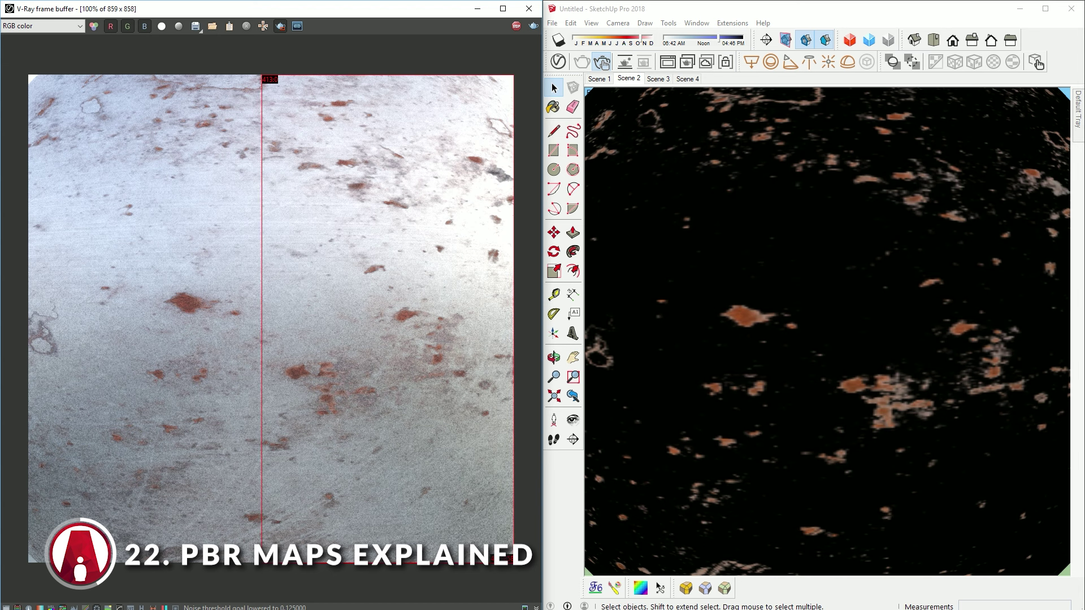
Step: Enable Bump / Normal Mapping in the Generic material and load MetalSpottyDiscoloration001_NRM_3K_SPECULAR as its bitmap
click(559, 62)
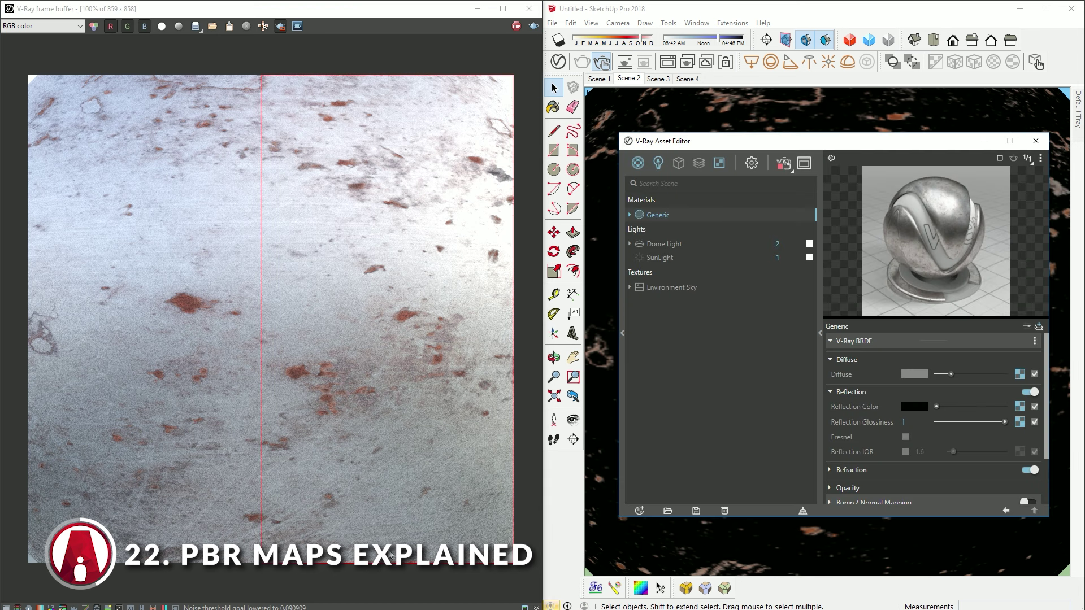
scroll(919, 470, down, 1)
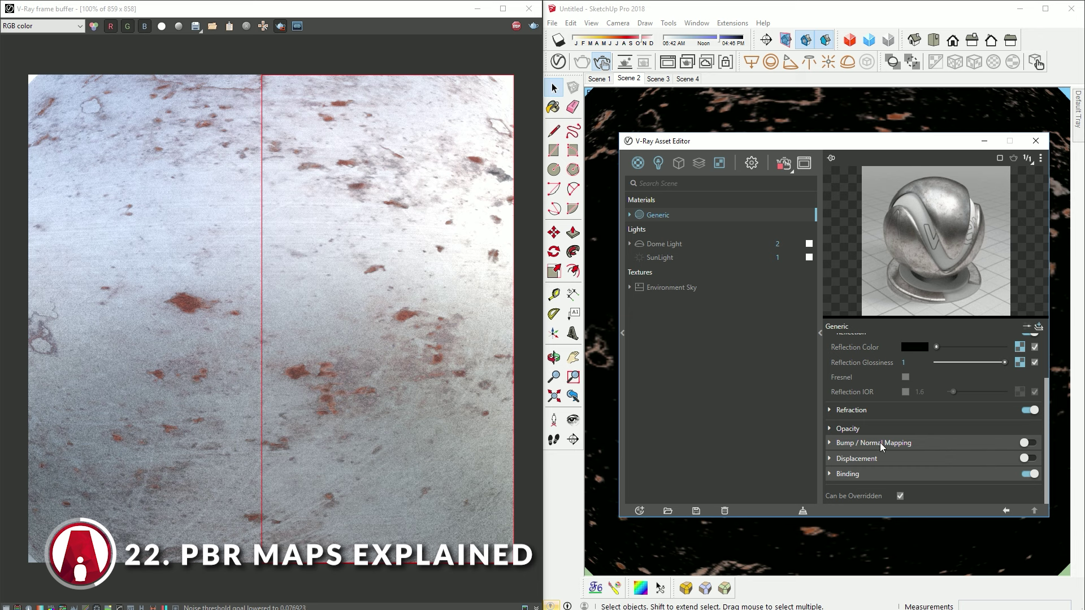
click(932, 444)
click(1031, 444)
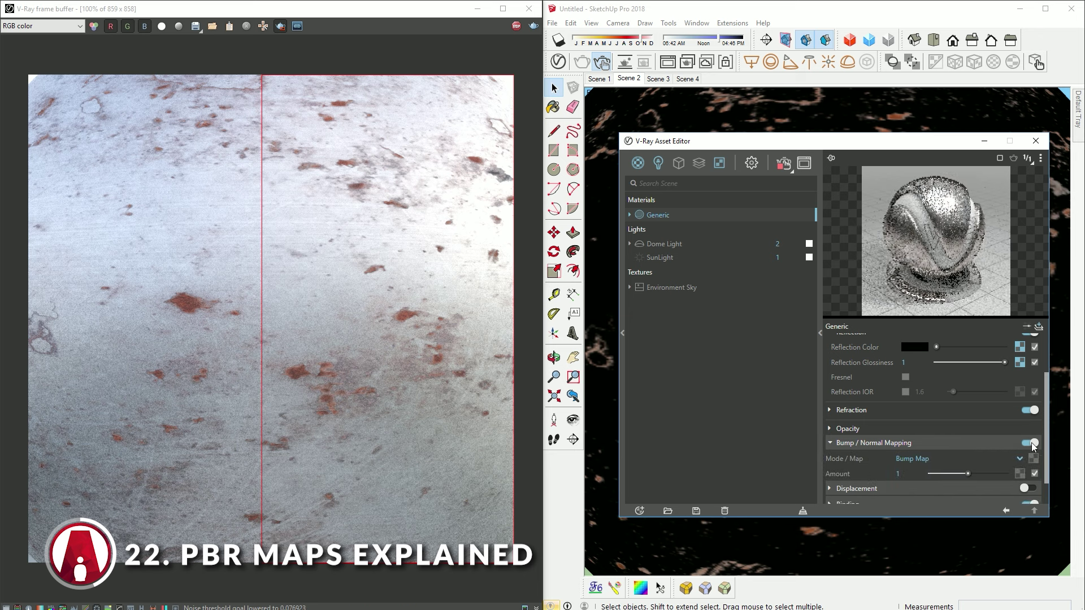
click(1036, 460)
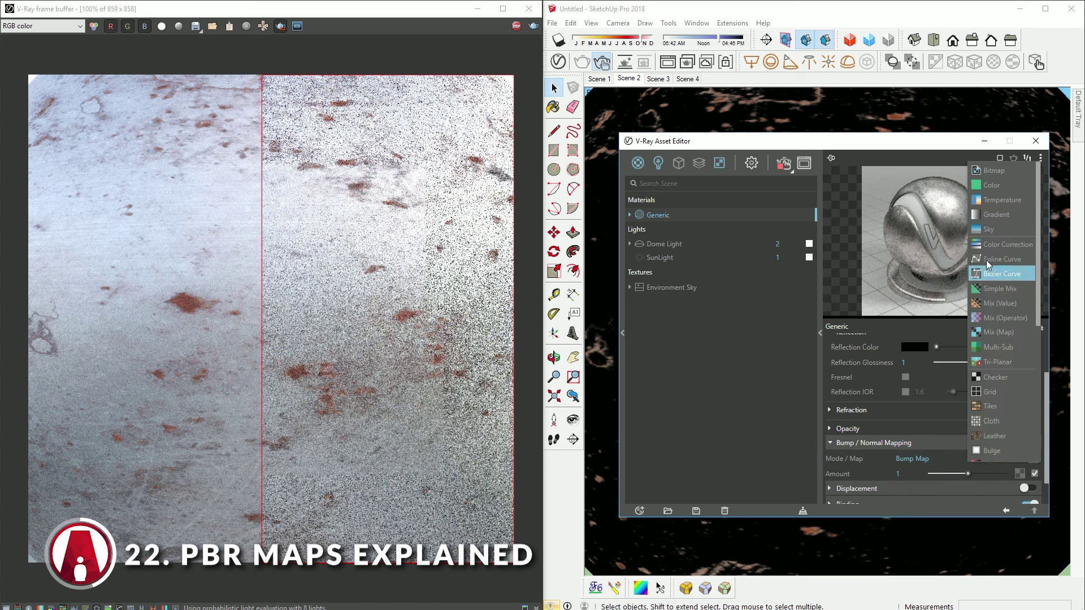
click(995, 172)
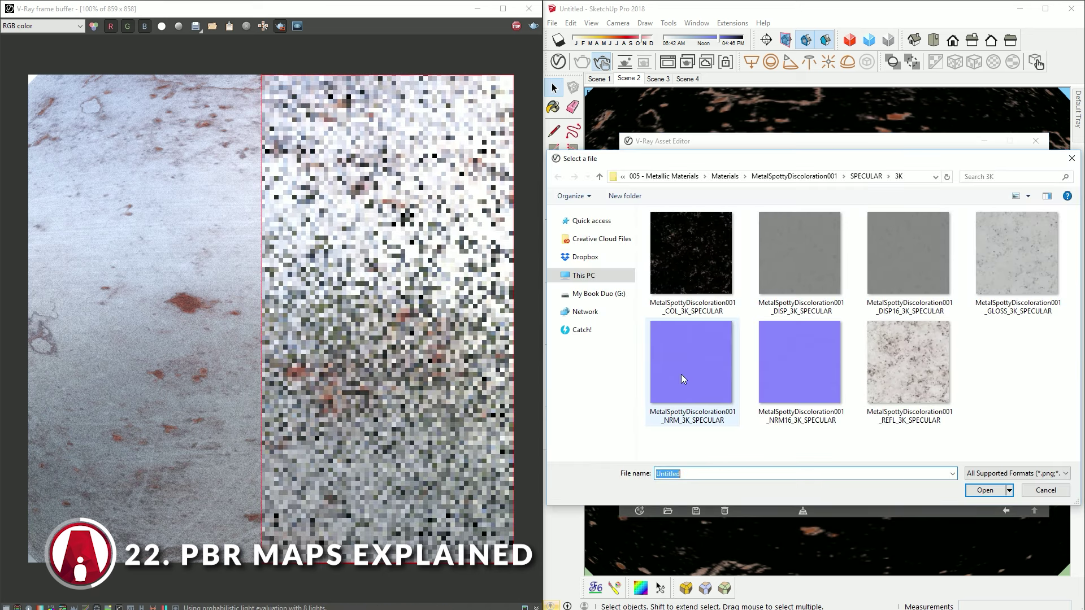
click(819, 392)
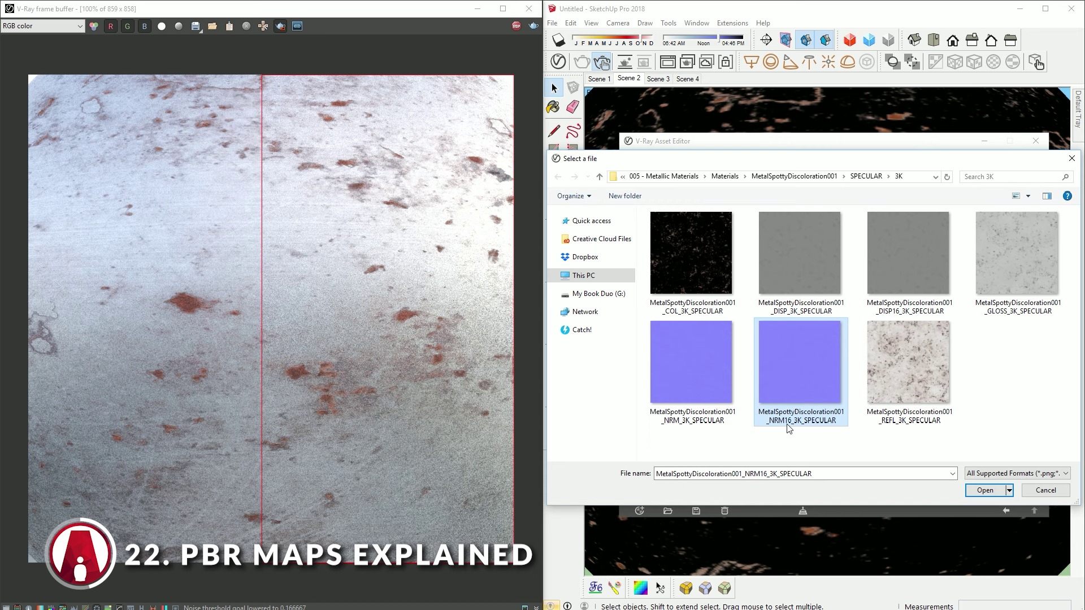
click(695, 373)
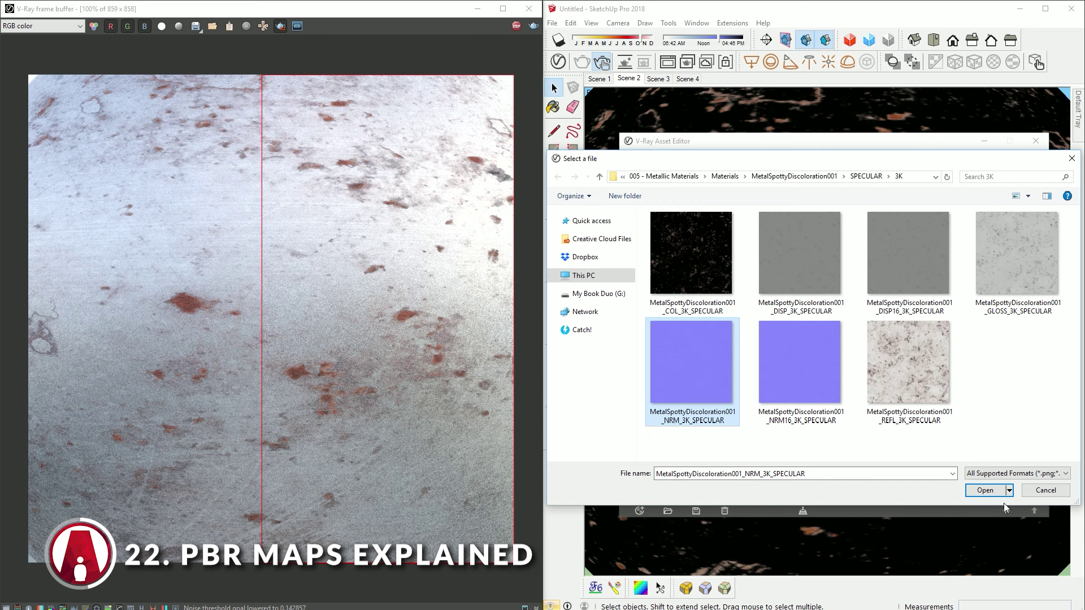
click(986, 491)
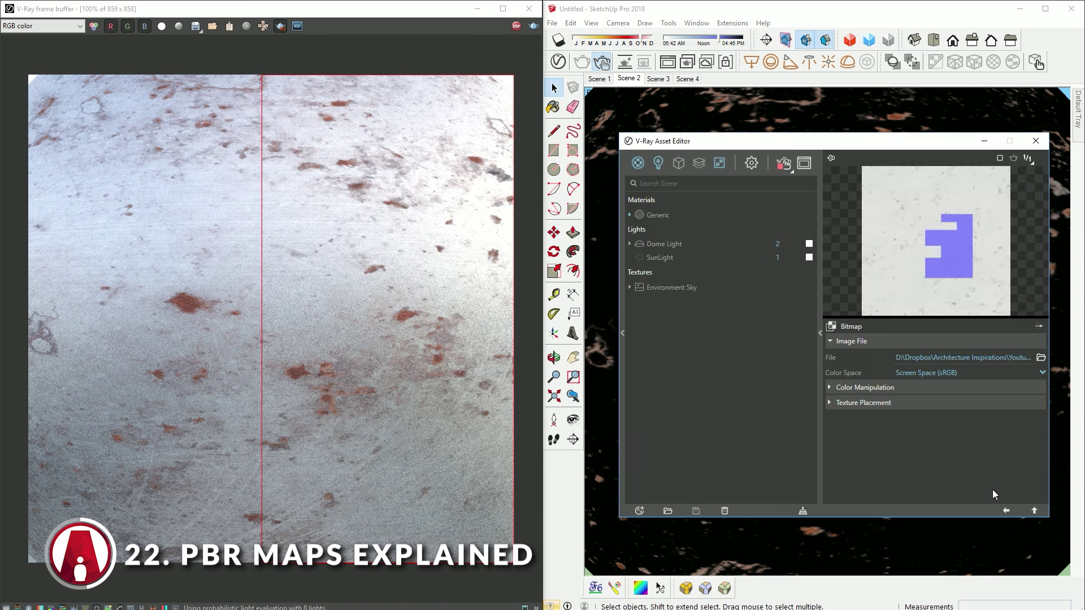
Step: Set the normal bitmap's color space to Rendering Space (Linear) and the mapping mode to Normal Map
click(927, 374)
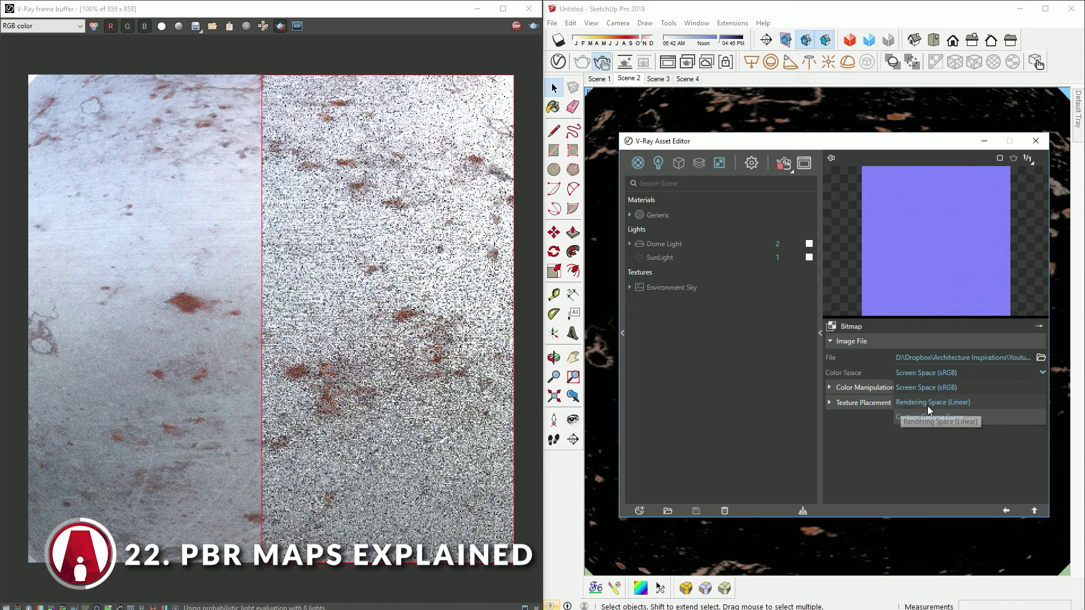
click(937, 405)
click(1008, 510)
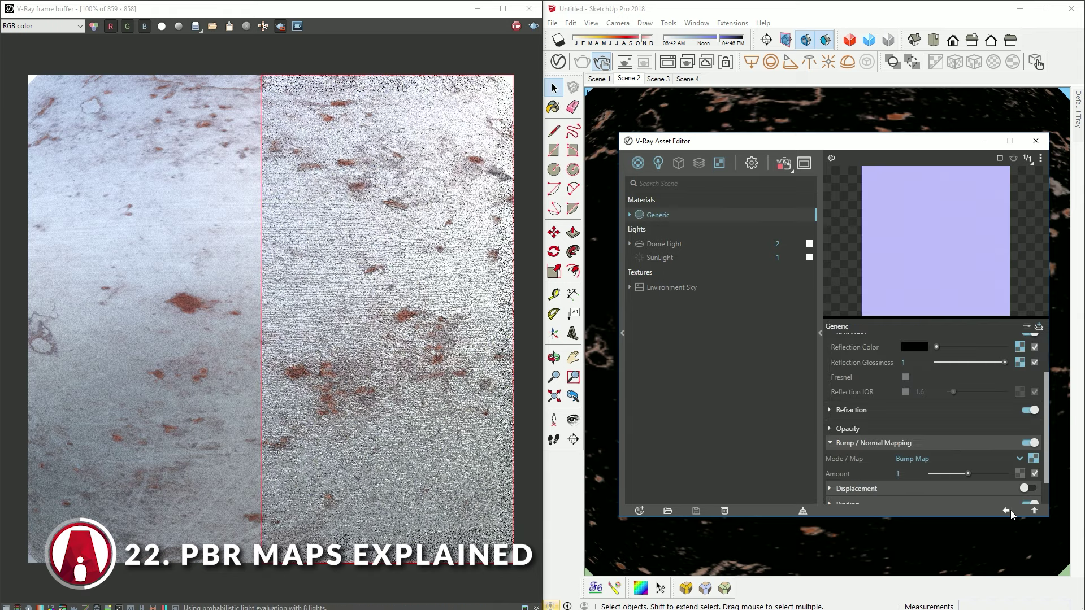
click(975, 459)
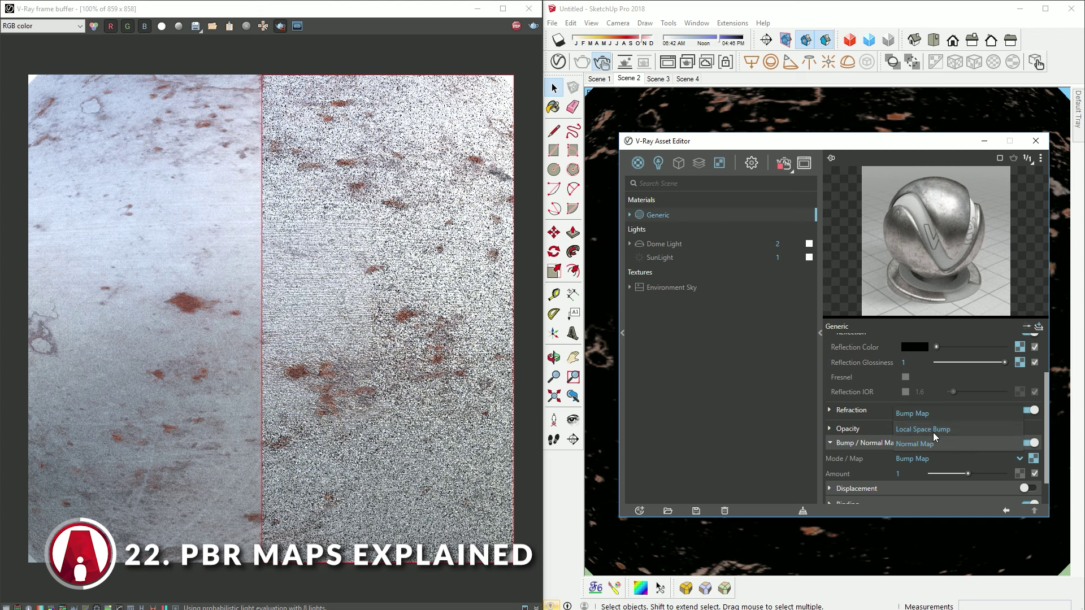
click(912, 444)
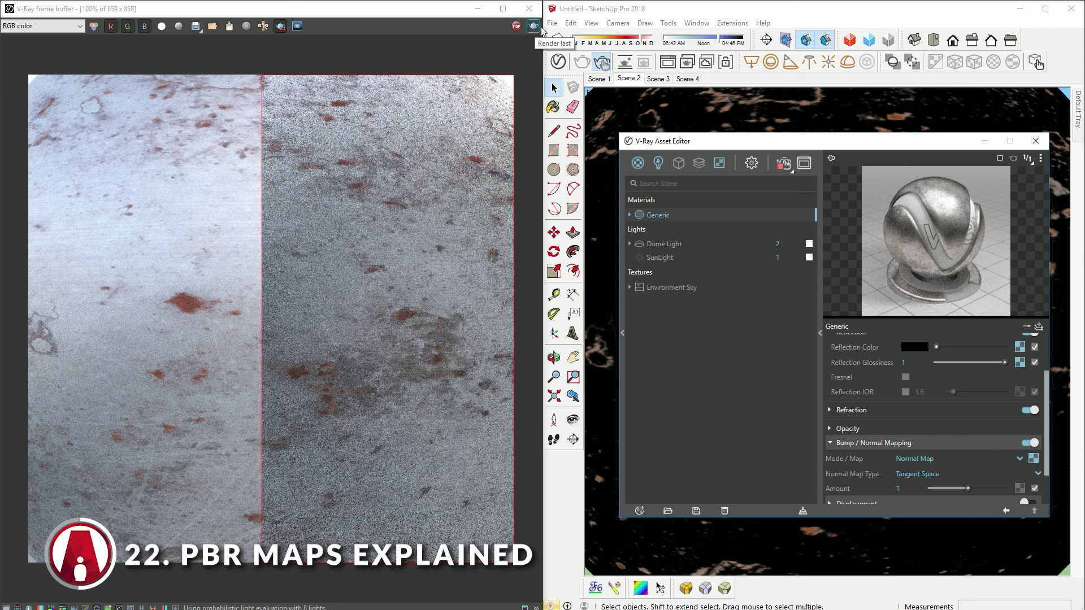
Step: Restart the render of the region with the normal map and try a different normal map amount
click(518, 28)
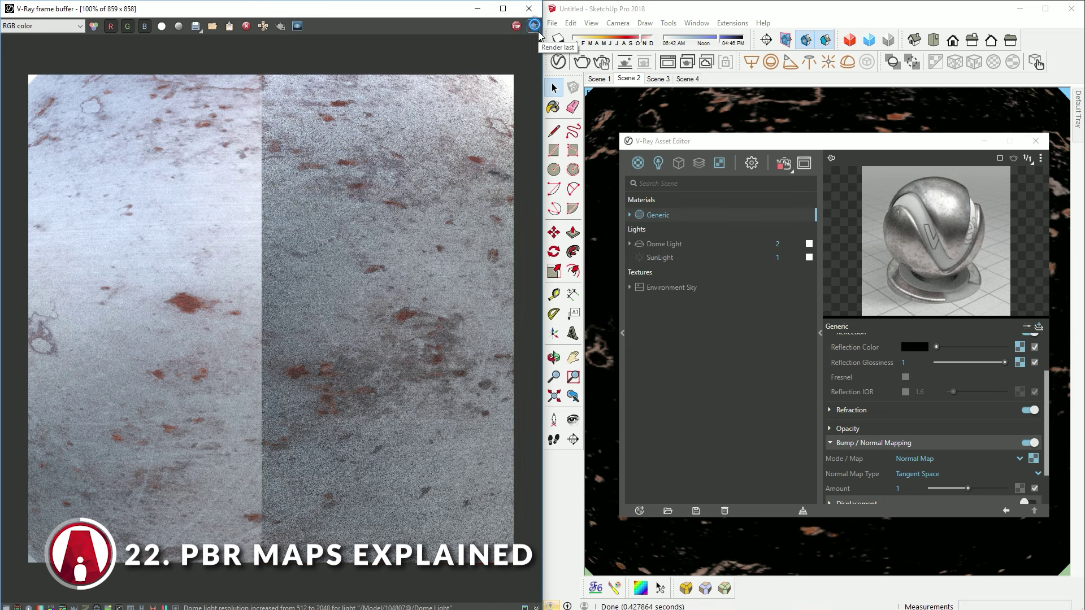
click(534, 27)
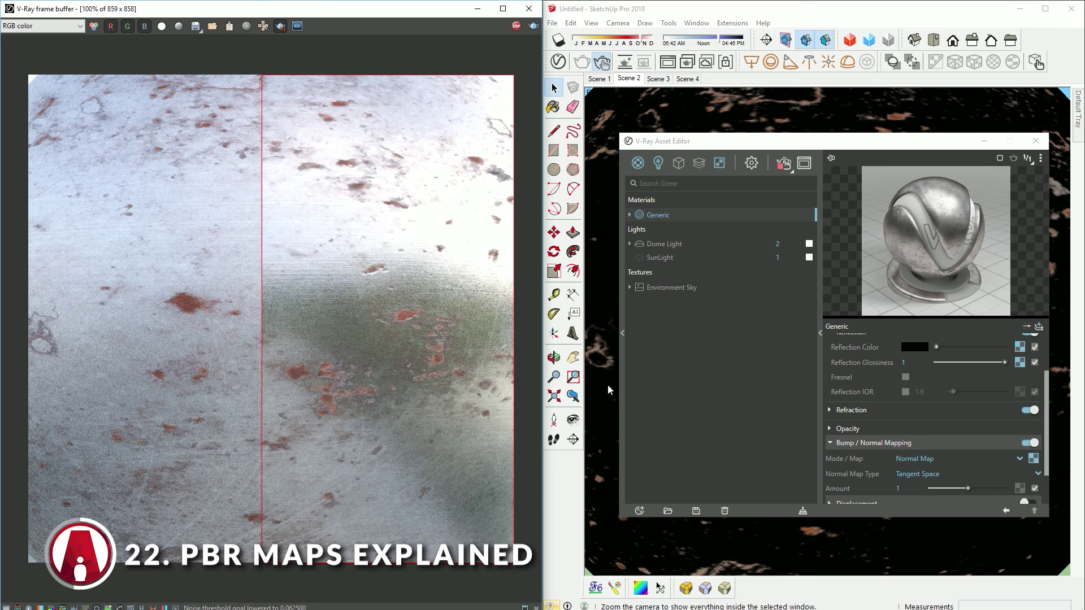
click(917, 487)
text(0)
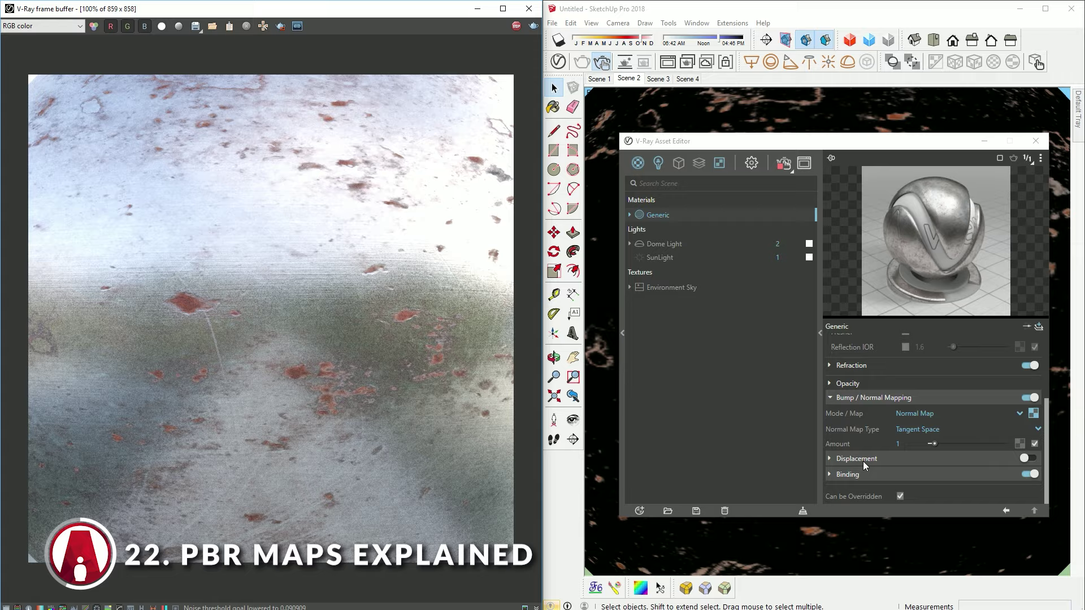
Step: Enable displacement with MetalSpottyDiscoloration001_DISP_3K_SPECULAR as its bitmap and restart the render
click(856, 459)
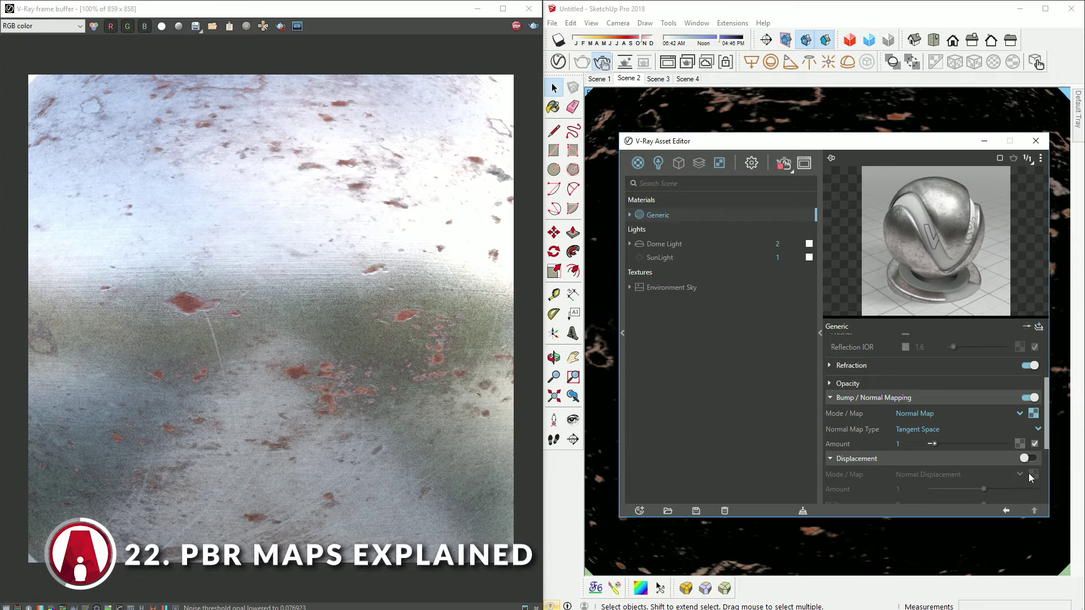
click(1034, 475)
click(1015, 171)
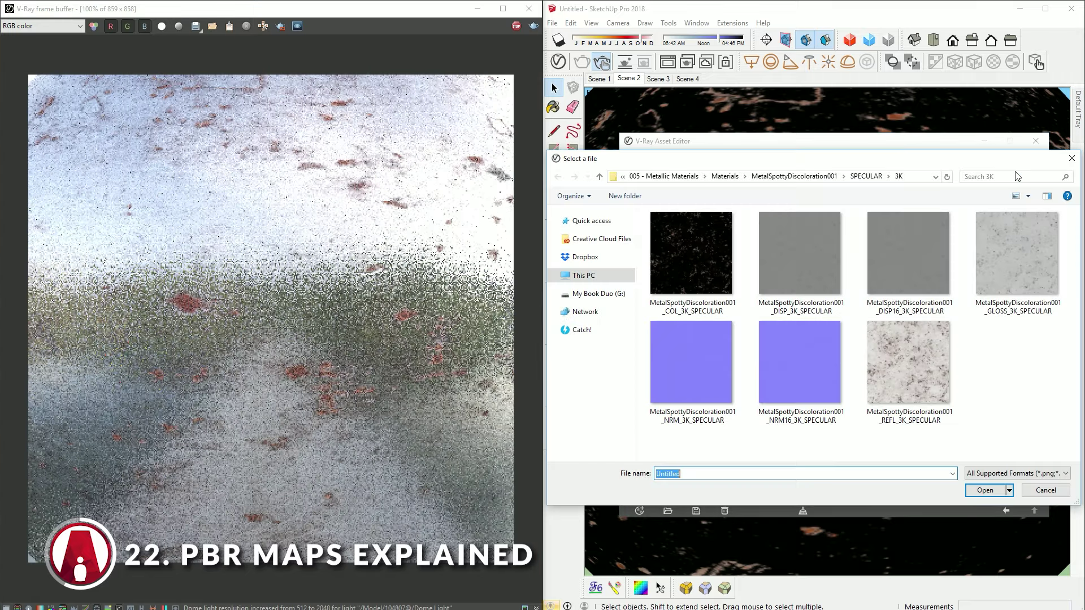
click(793, 249)
click(908, 280)
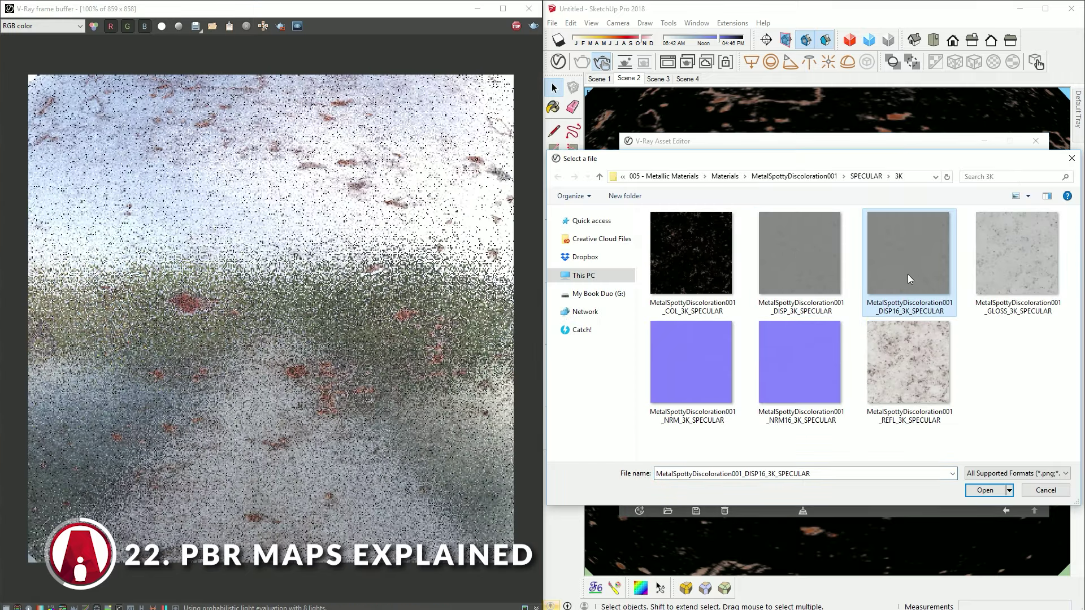
click(788, 313)
click(988, 492)
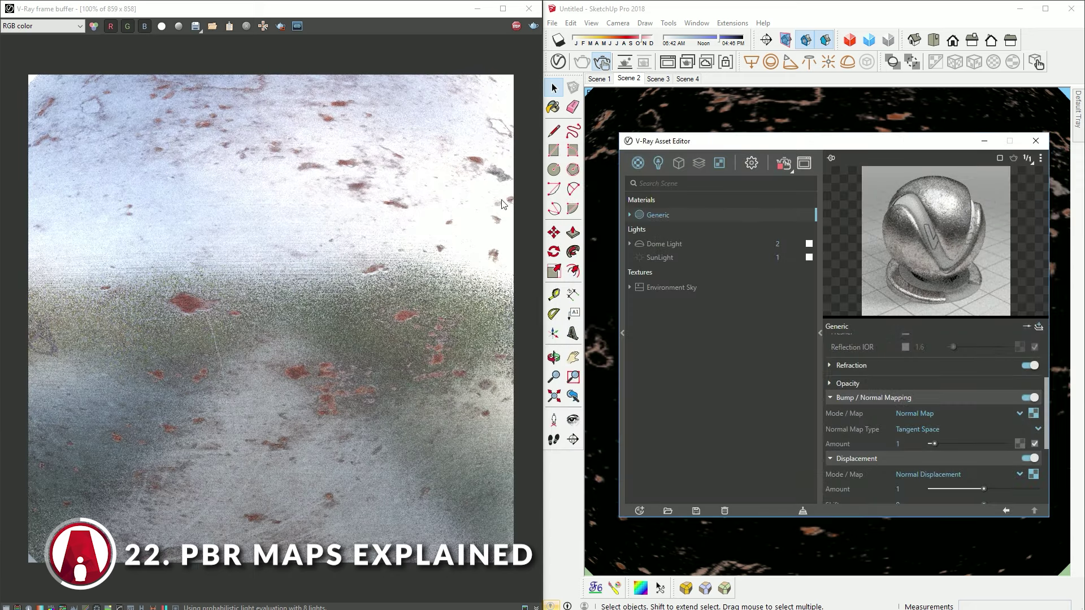
click(516, 27)
click(533, 26)
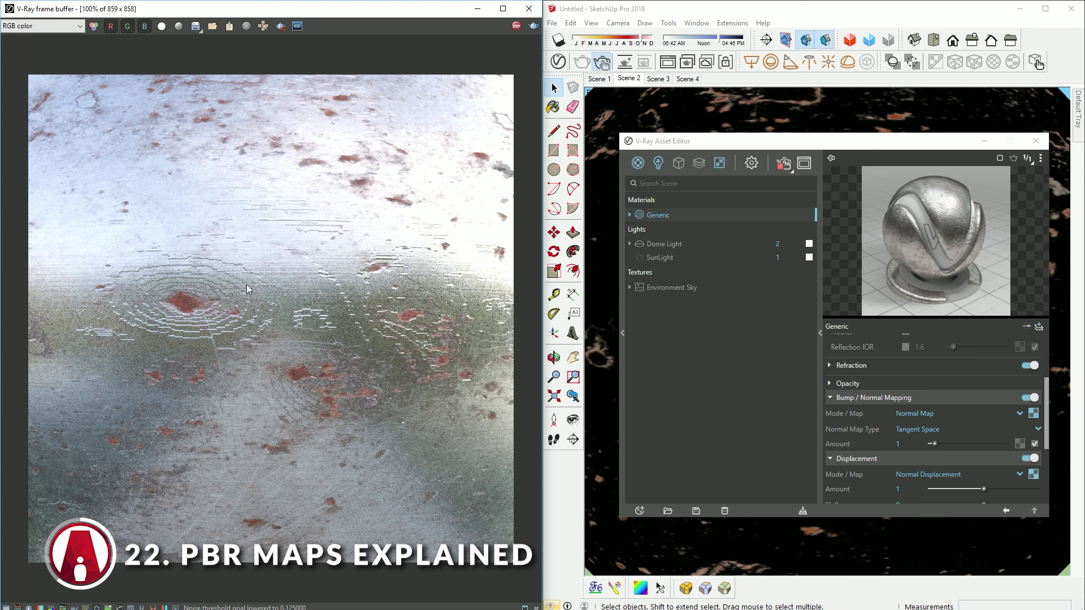
Step: Replace the displacement bitmap file with MetalSpottyDiscoloration001_DISP16_3K_SPECULAR and return to the Generic material settings
click(1033, 475)
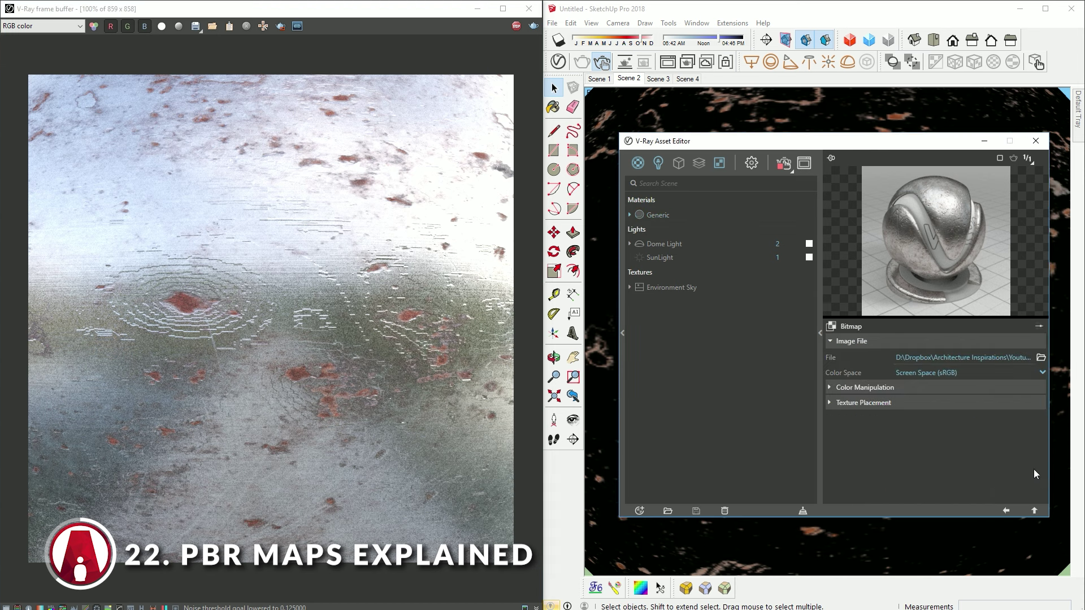
click(1039, 356)
click(900, 299)
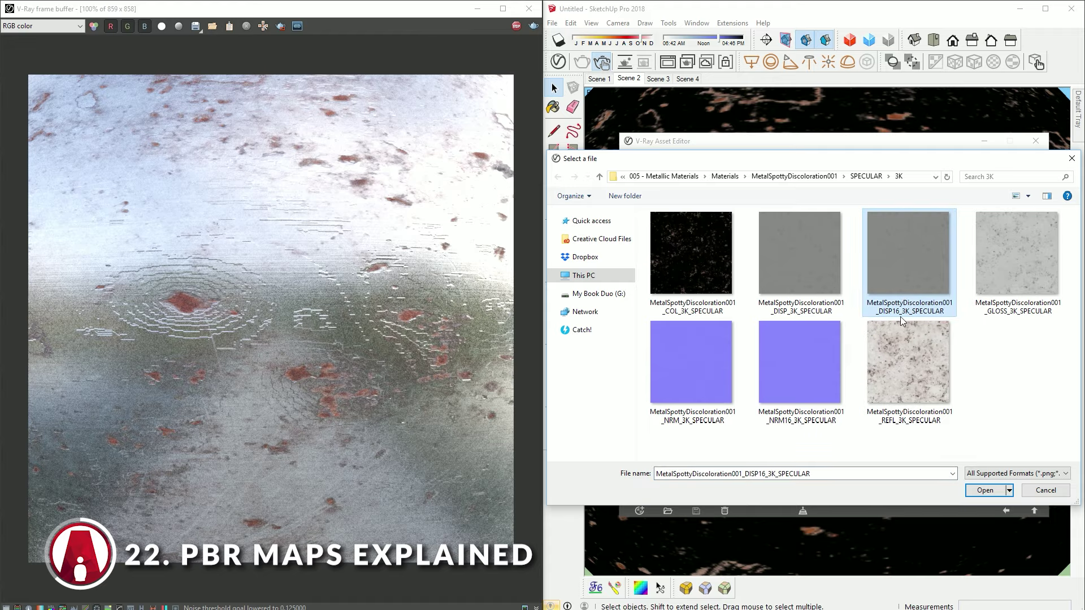
click(982, 489)
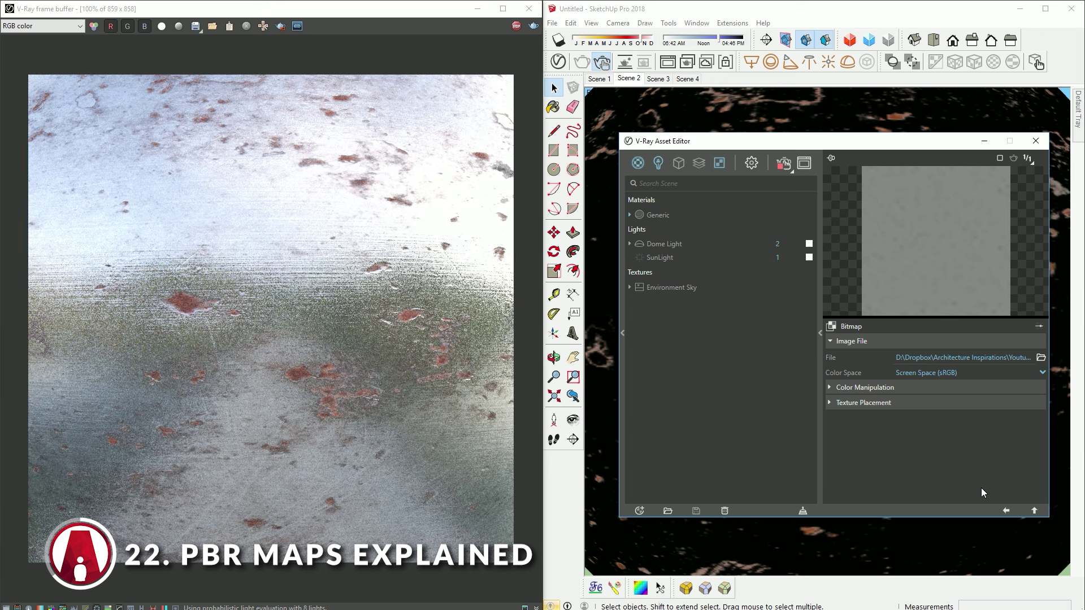
click(1005, 512)
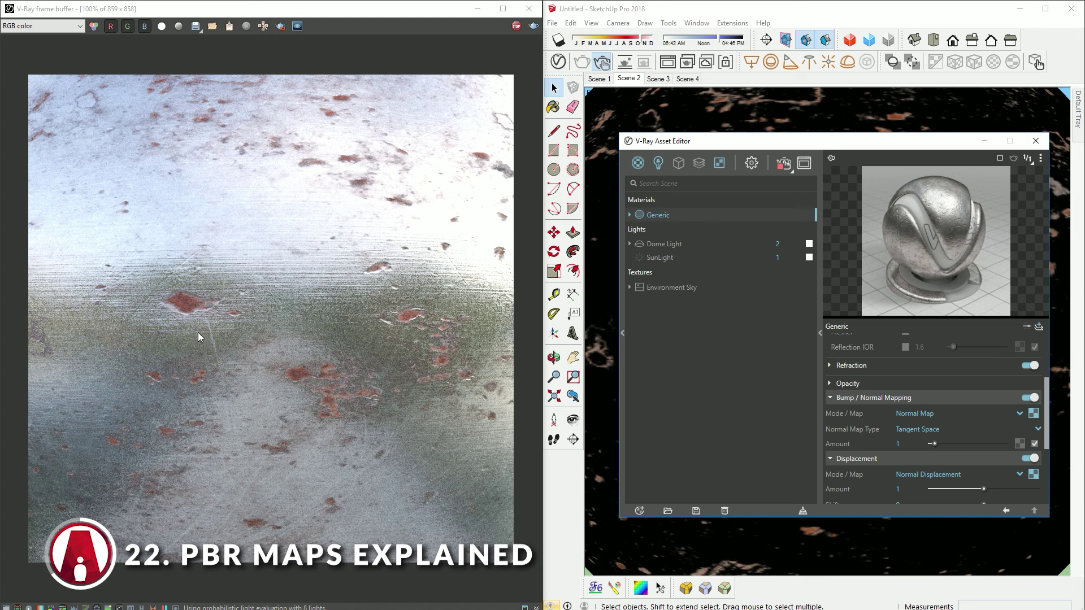
Step: Set the displacement amount to 2 and show the whole sphere in Scene 1
text(2)
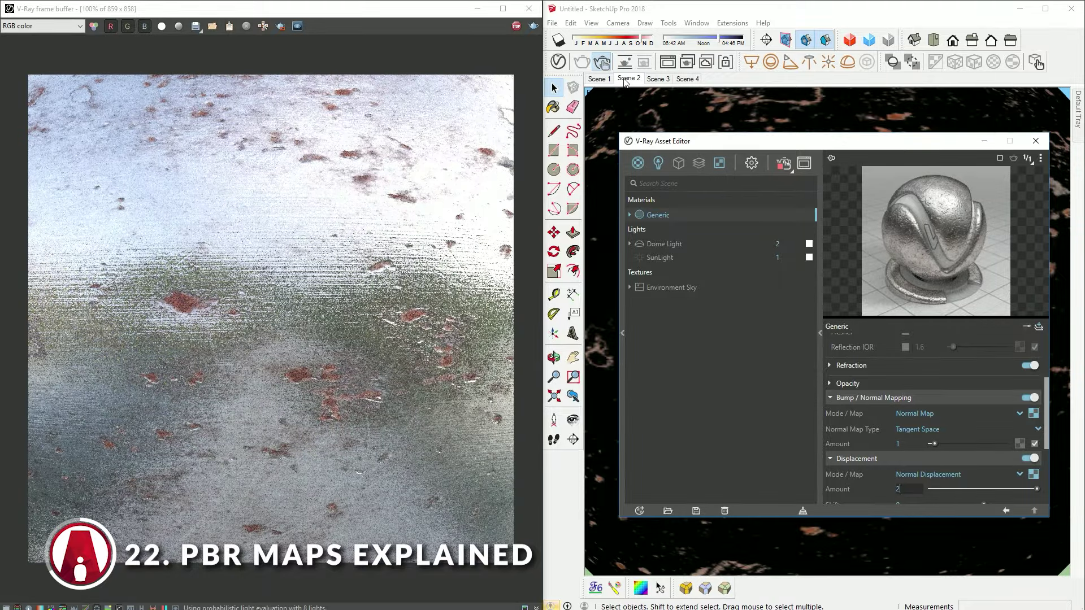
click(600, 79)
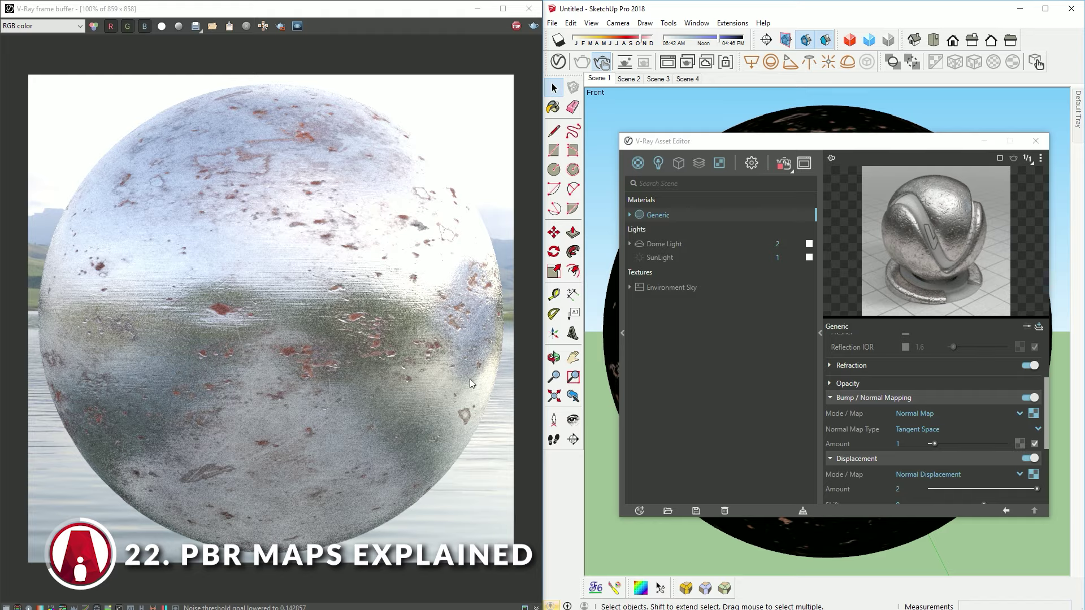
Step: Set the Generic material's displacement amount to 10
double_click(899, 489)
text(10)
key(Return)
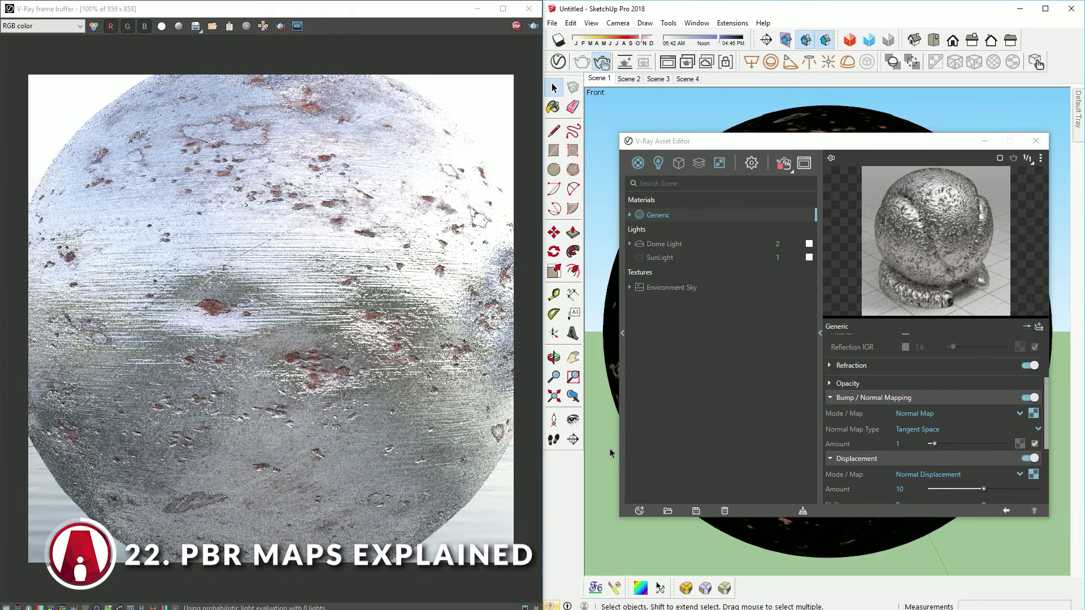
Step: Set the Generic material's displacement amount to 0.5 and compare the render with the version without displacement
double_click(899, 488)
text(.5)
key(Return)
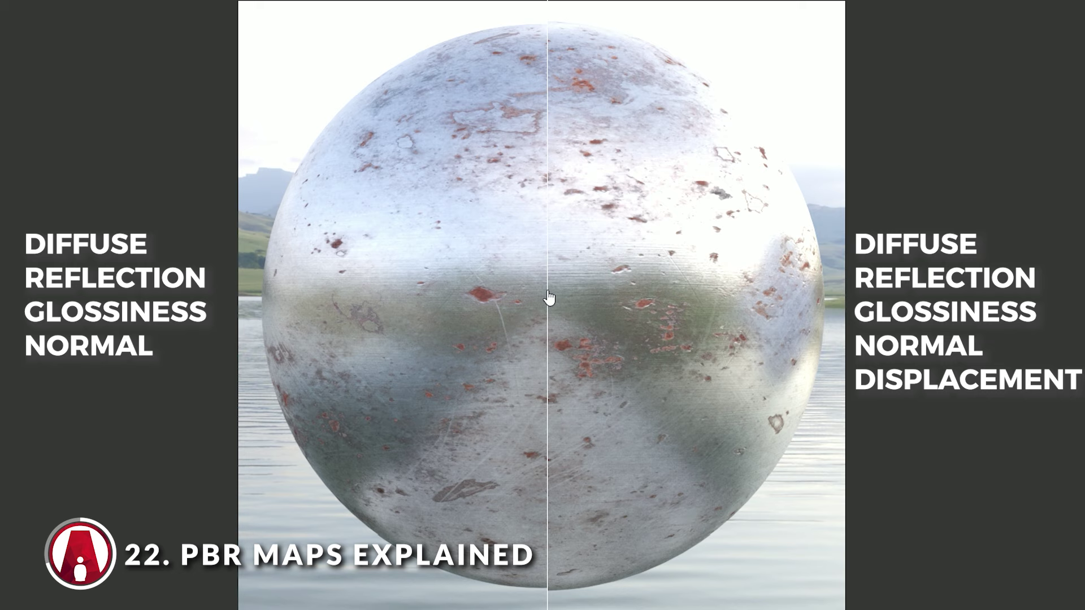
mouse_move(553, 297)
mouse_down()
mouse_move(243, 368)
mouse_move(894, 466)
mouse_move(684, 487)
mouse_move(160, 477)
mouse_move(880, 513)
mouse_up()
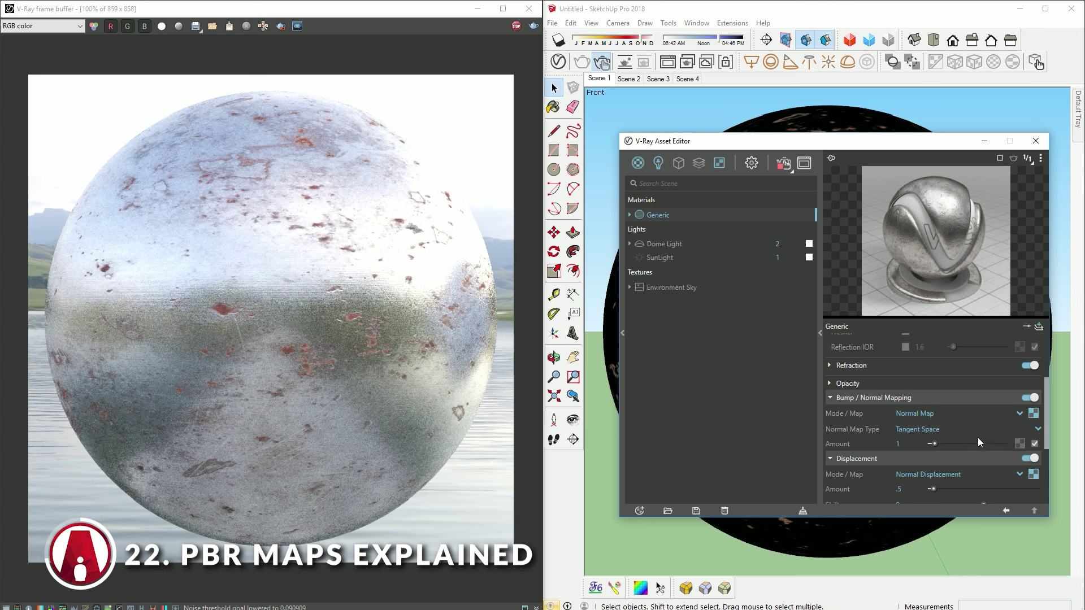
Step: Wrap the Generic material's reflection glossiness map in a Spline Curve and raise the upper part of its Value curve
scroll(984, 436, up, 5)
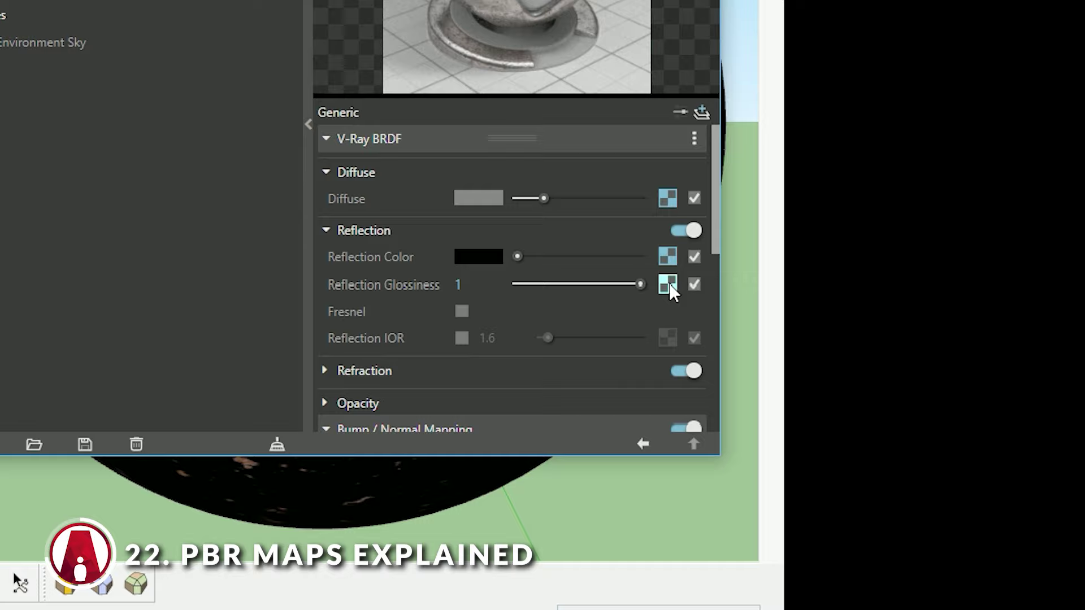
right_click(669, 284)
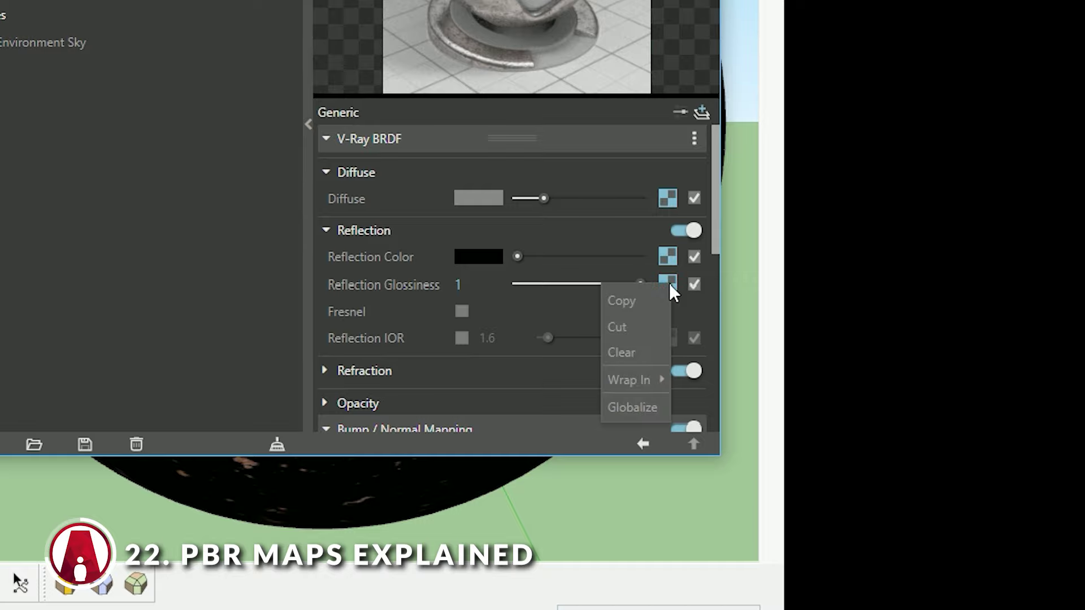
mouse_move(653, 379)
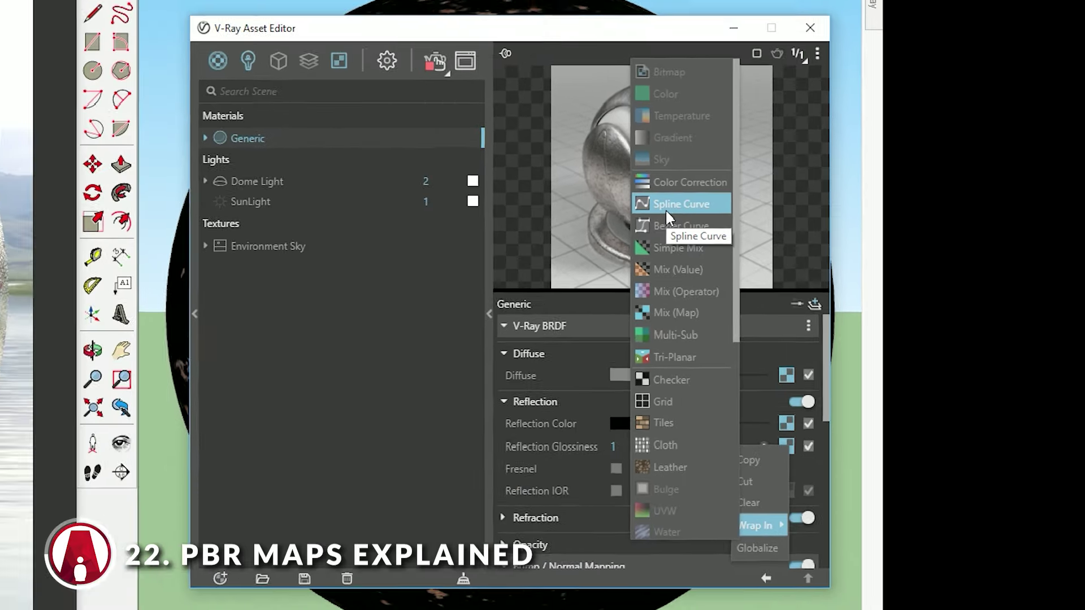
click(534, 173)
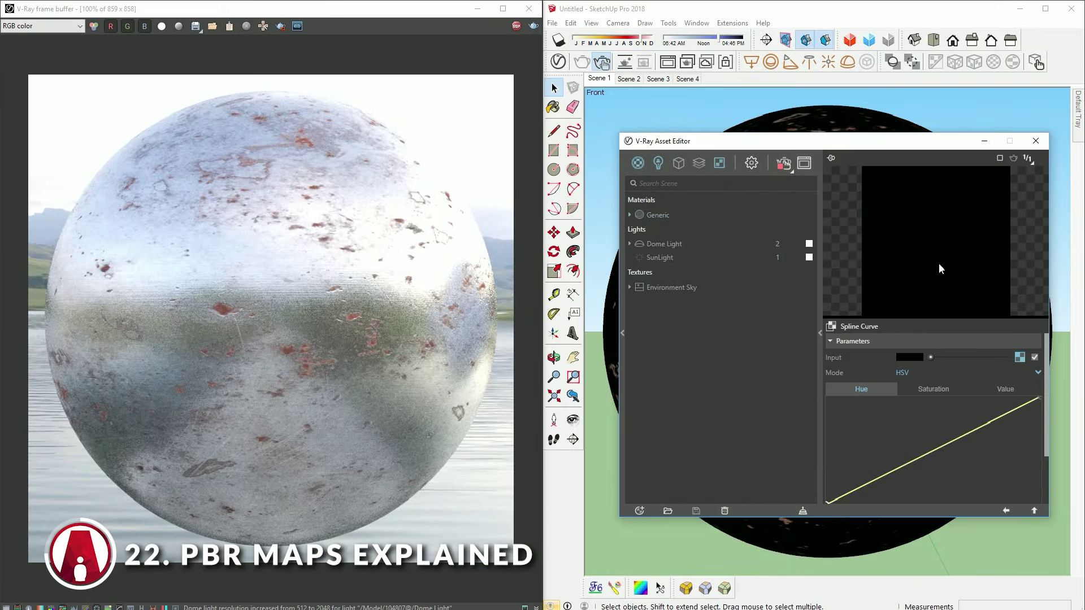
click(973, 389)
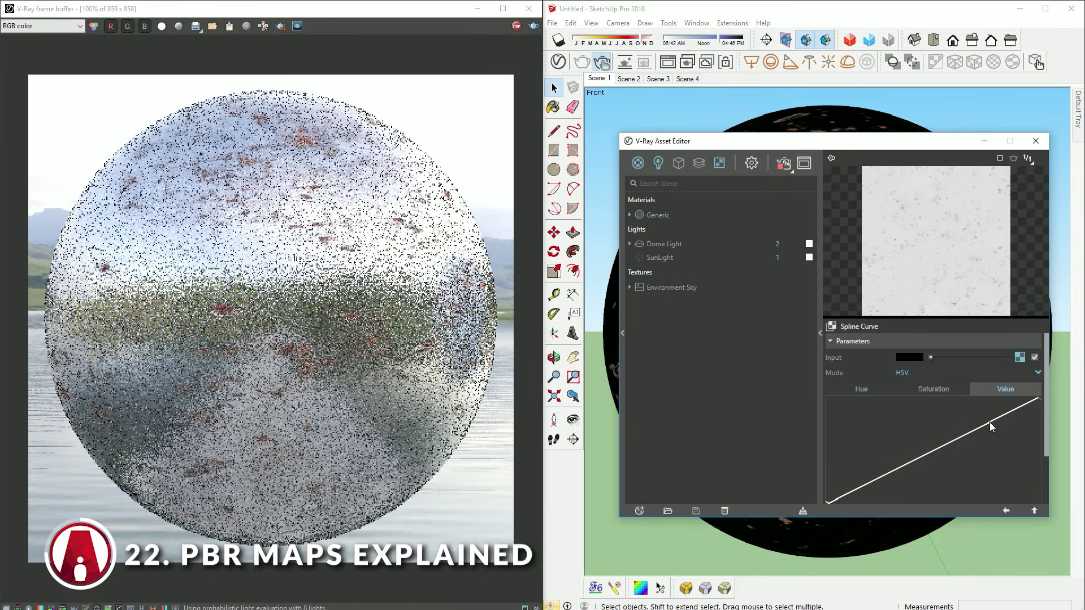
drag(989, 423, 977, 408)
click(929, 456)
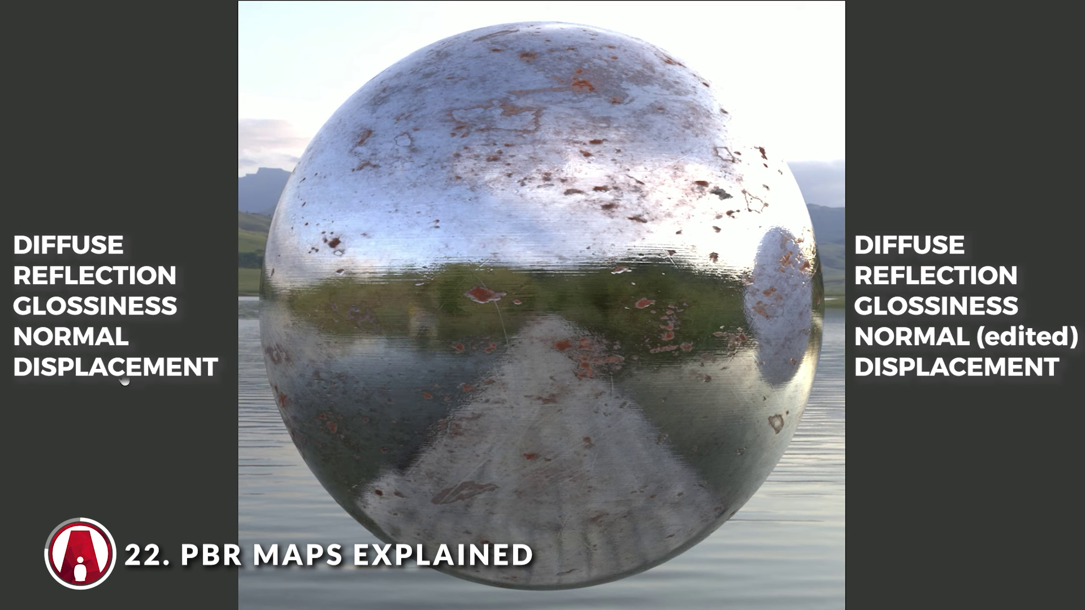
mouse_move(935, 464)
mouse_down()
mouse_move(170, 516)
mouse_move(649, 552)
mouse_move(834, 516)
mouse_move(347, 574)
mouse_move(196, 574)
mouse_move(511, 581)
mouse_up()
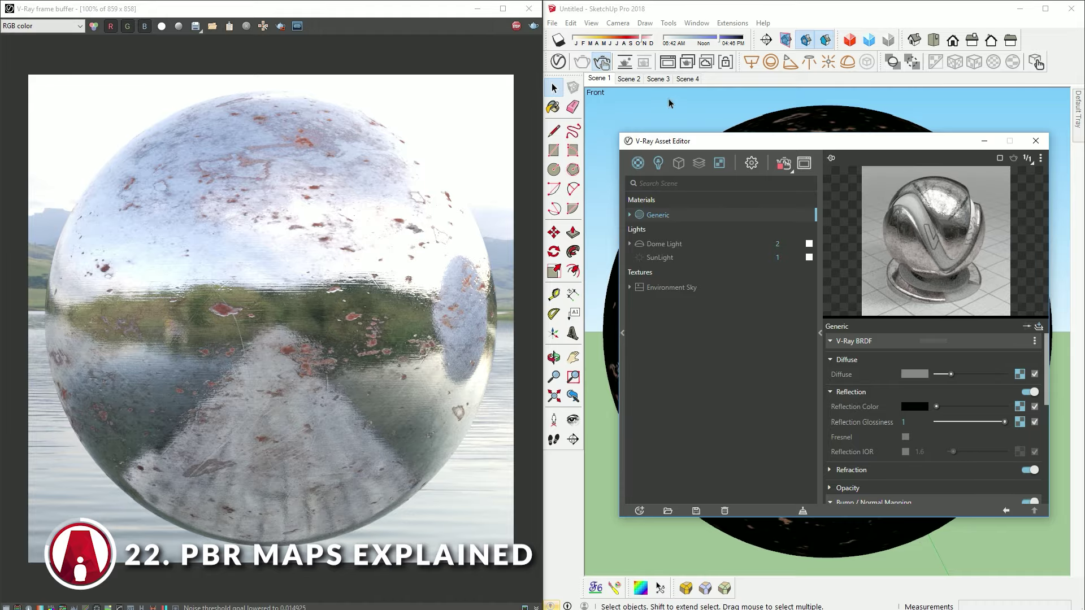
Step: Show Scene 3 and create a new Metallic material
click(657, 80)
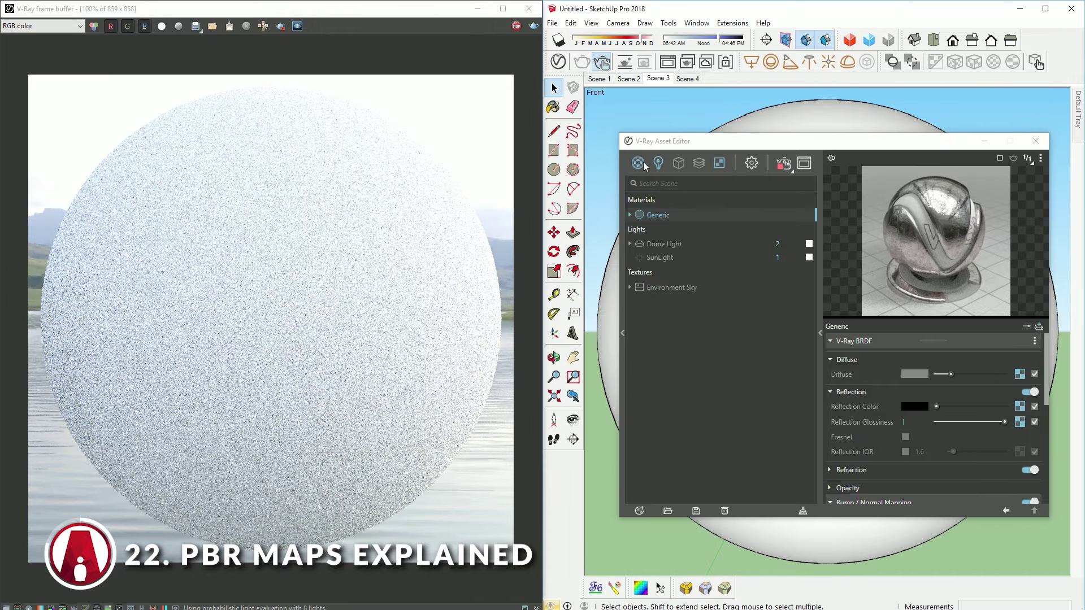
click(639, 163)
click(670, 197)
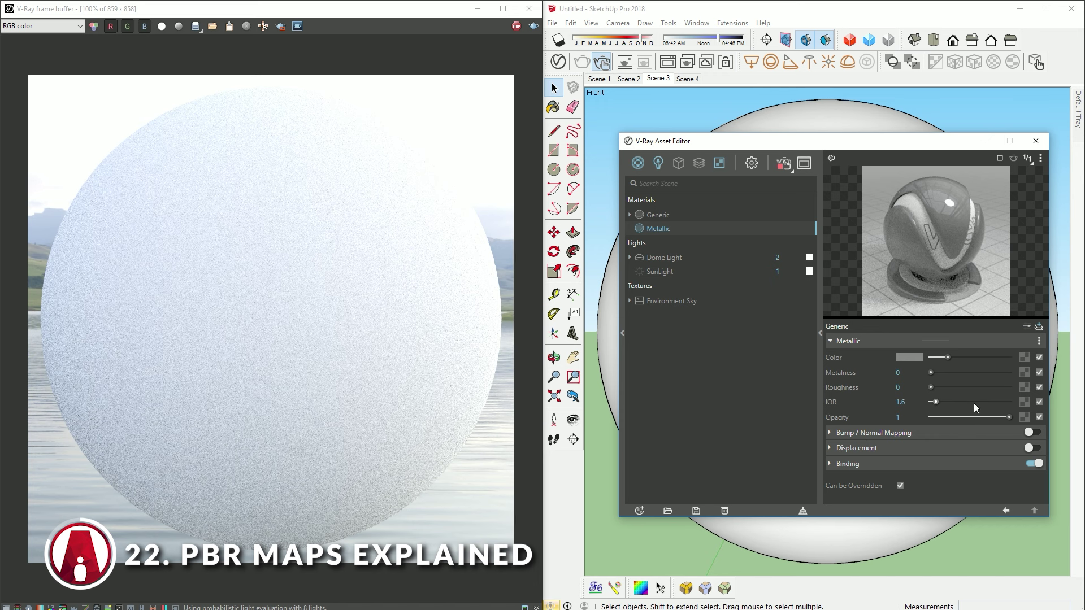
Step: Load MetalSpottyDiscoloration001_COL_3K_METALNESS from the METALNESS 3K folder as the Metallic material's color bitmap
click(1025, 355)
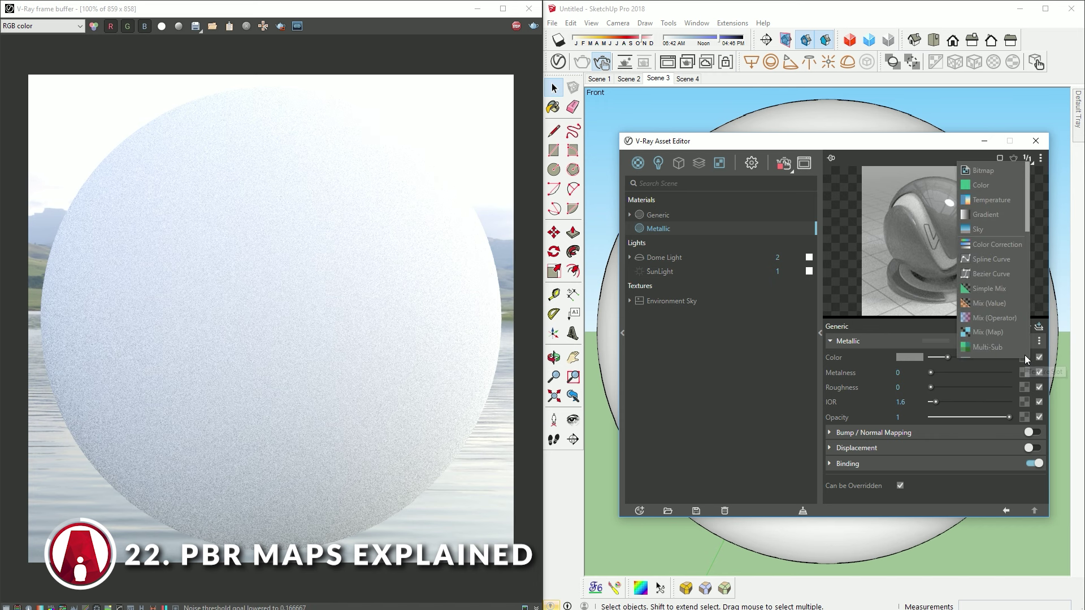
click(981, 171)
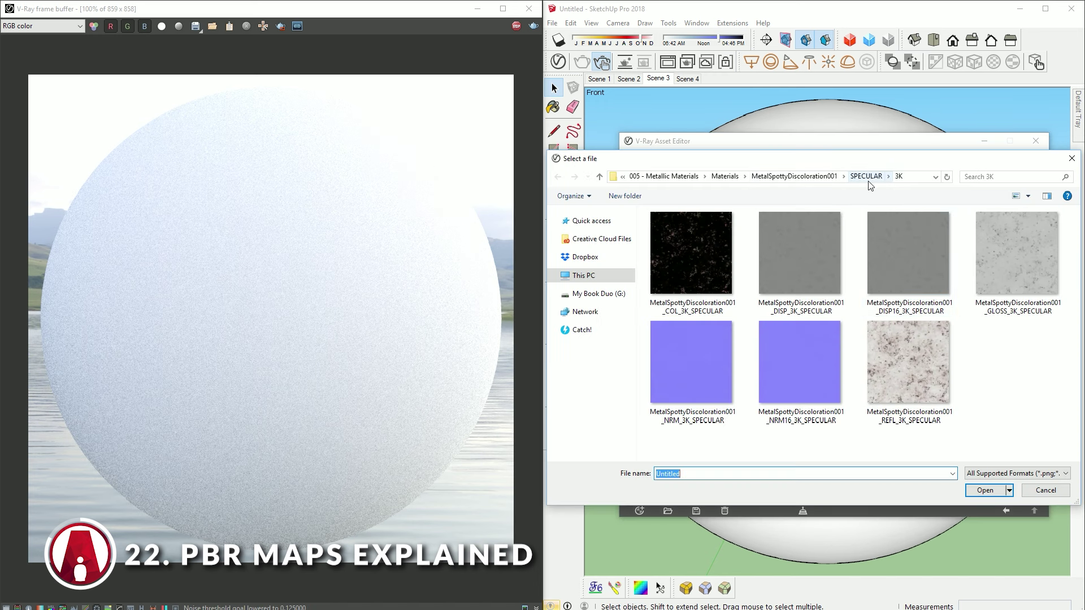
click(827, 178)
double_click(752, 310)
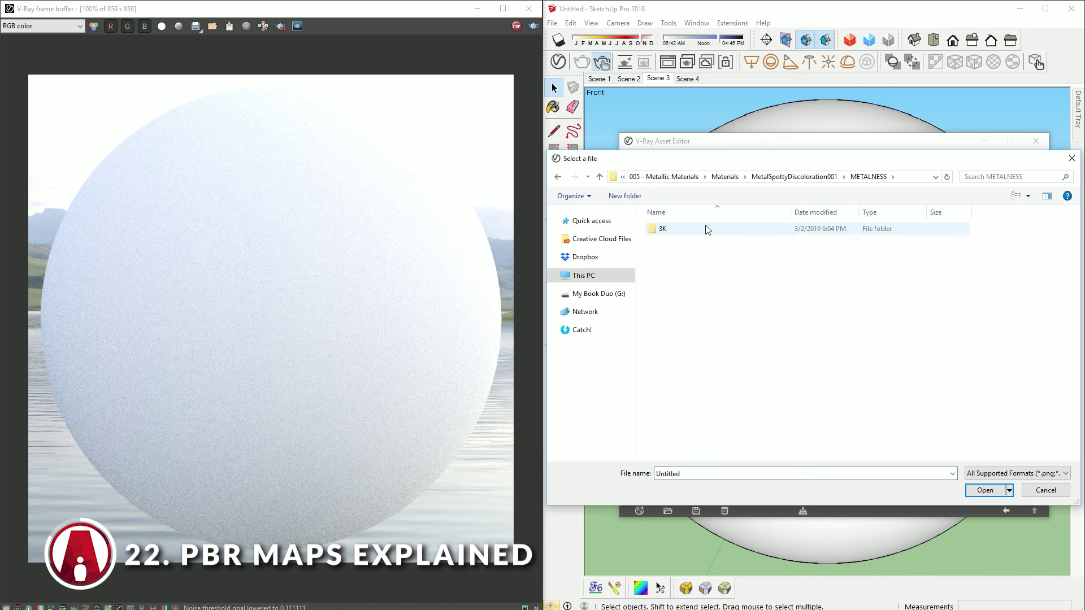
double_click(707, 229)
click(711, 276)
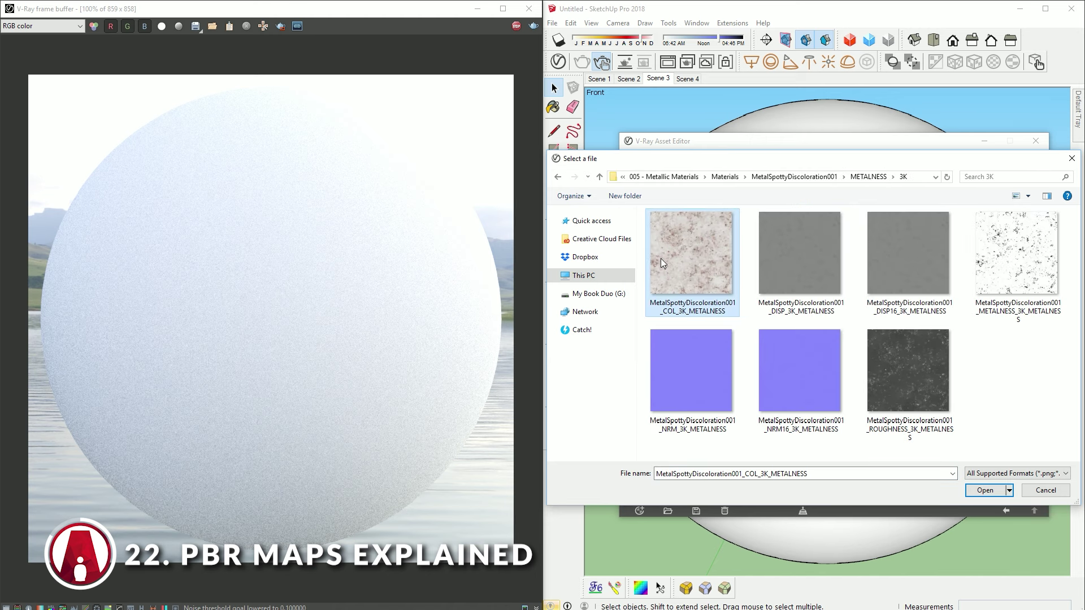
click(985, 490)
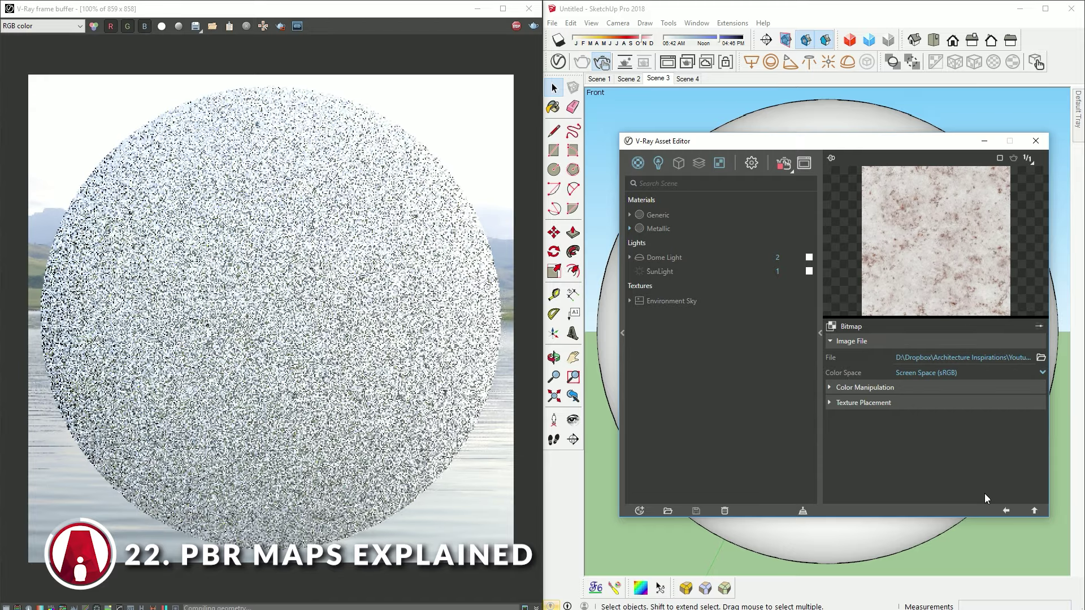
Step: Paint the Scene 3 sphere with the Metallic material and apply a spherical texture projection to it
click(553, 107)
click(810, 116)
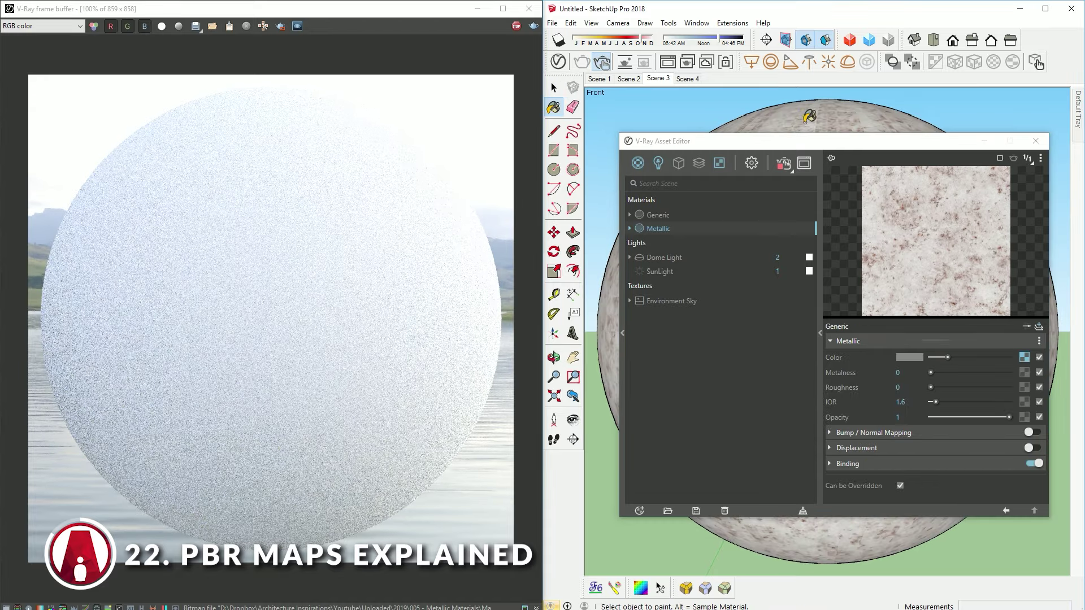
key(space)
click(820, 121)
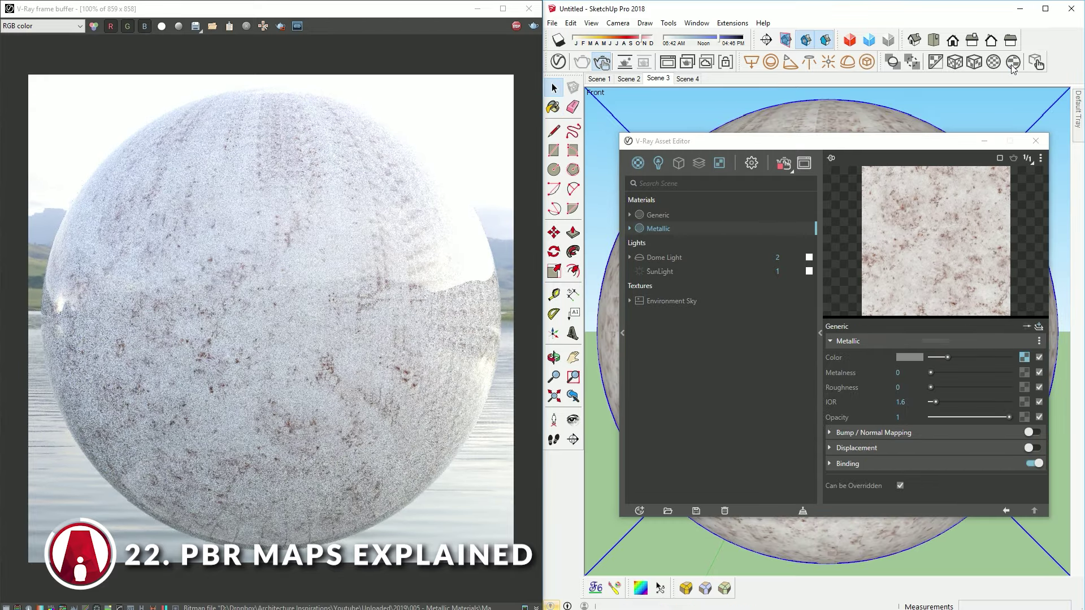
click(1011, 65)
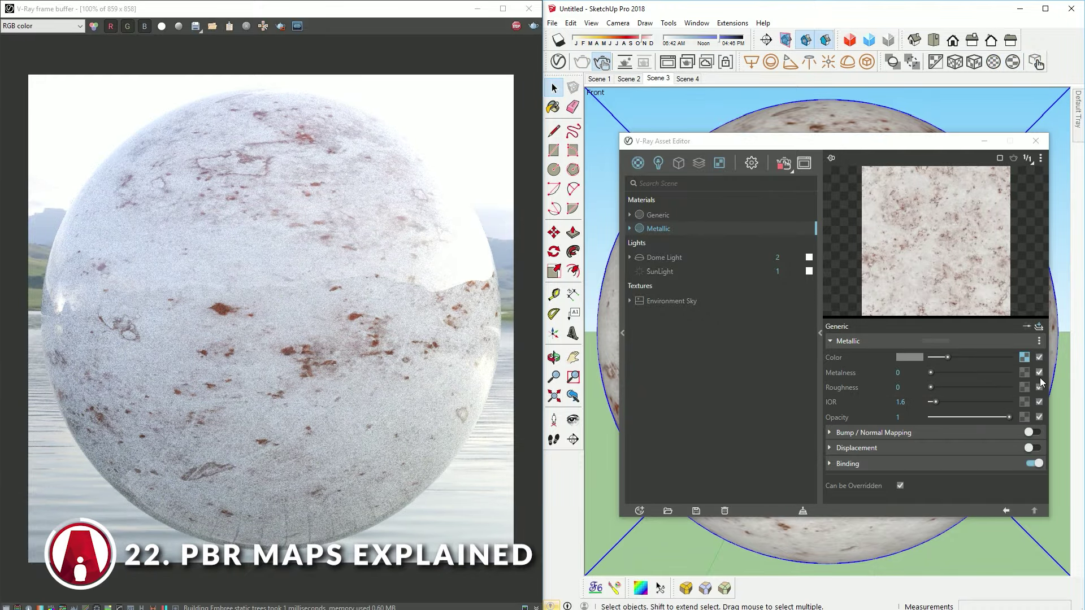
Step: Load MetalSpottyDiscoloration001_METALNESS_3K_METALNESS as the metalness bitmap with Rendering Space (Linear) and return to the Metallic settings
click(1024, 373)
click(988, 172)
click(991, 318)
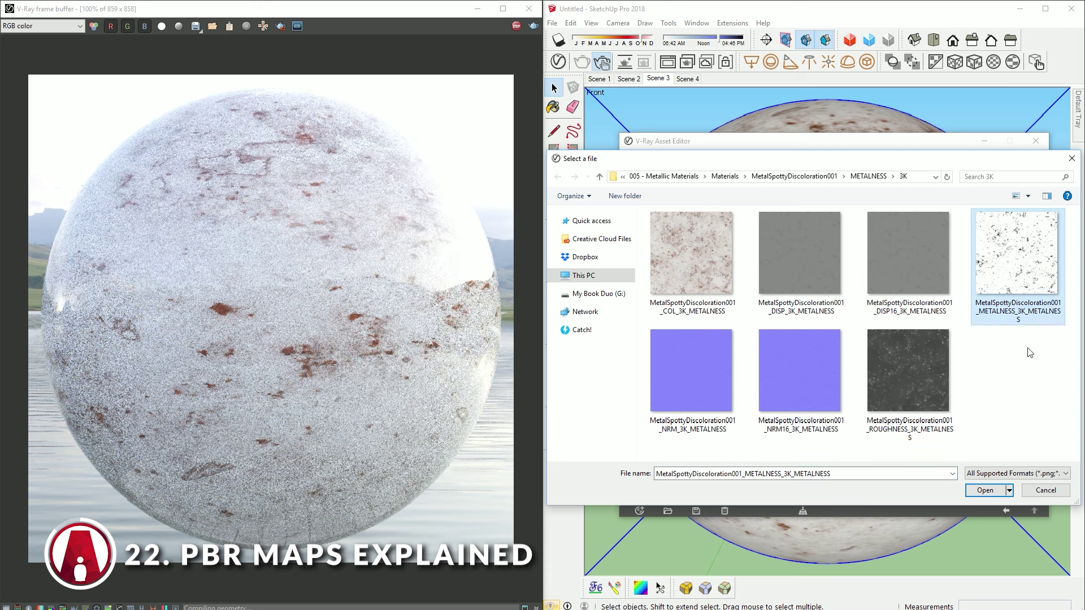
click(996, 490)
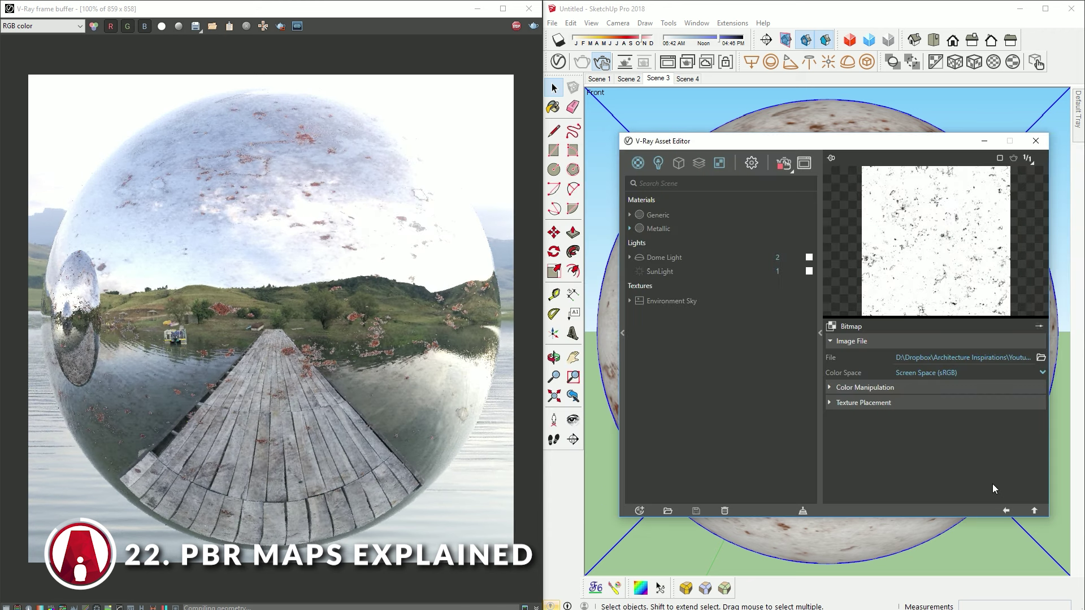
click(920, 374)
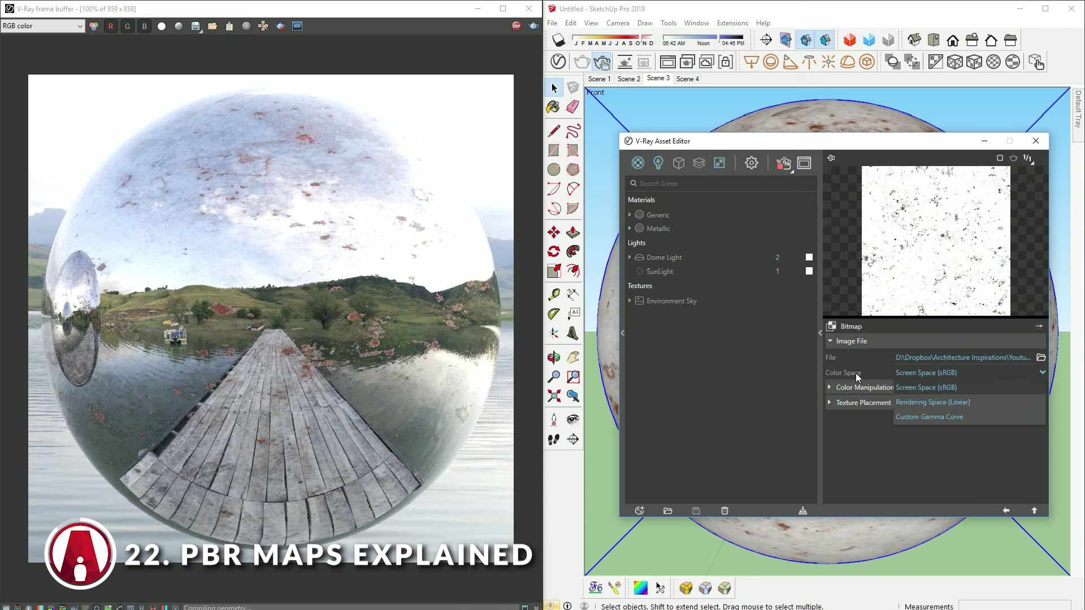
click(942, 403)
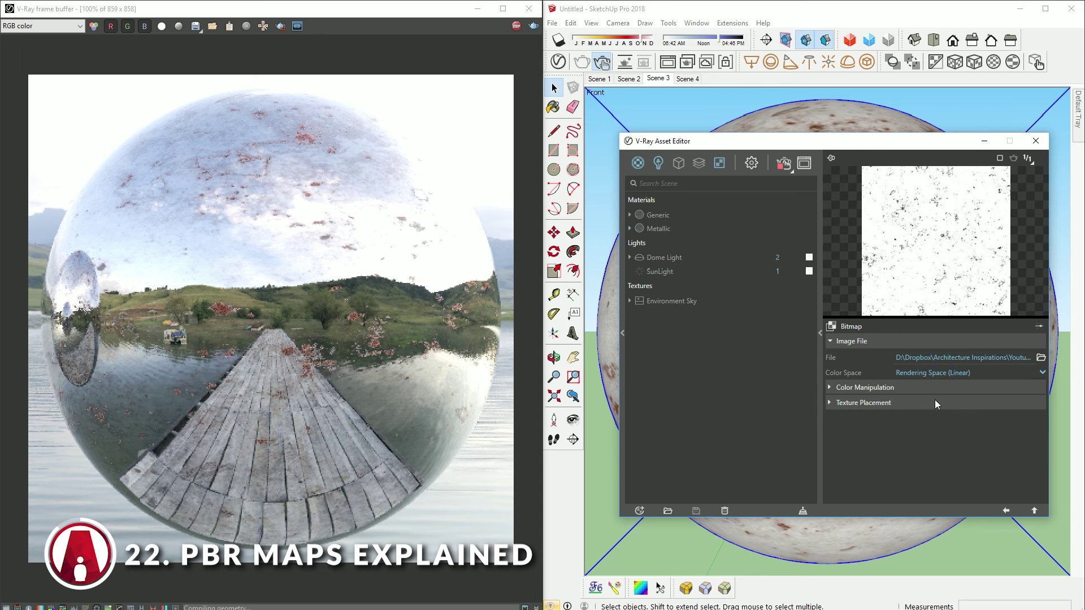
click(1008, 511)
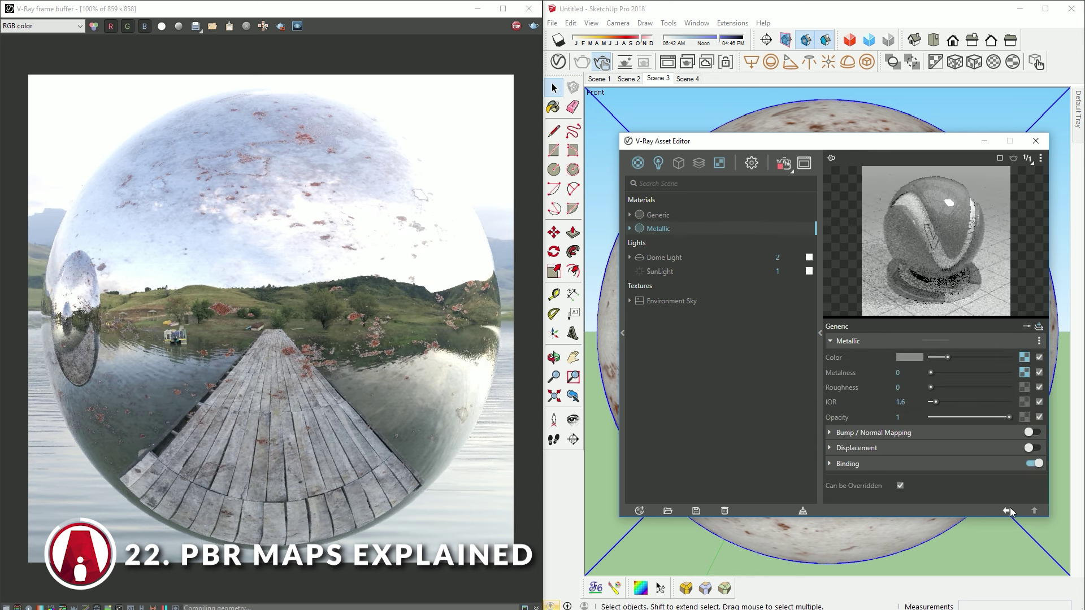
Step: Load MetalSpottyDiscoloration001_ROUGHNESS_3K_METALNESS as the roughness bitmap with Rendering Space (Linear) and restart the render
click(1024, 387)
click(986, 171)
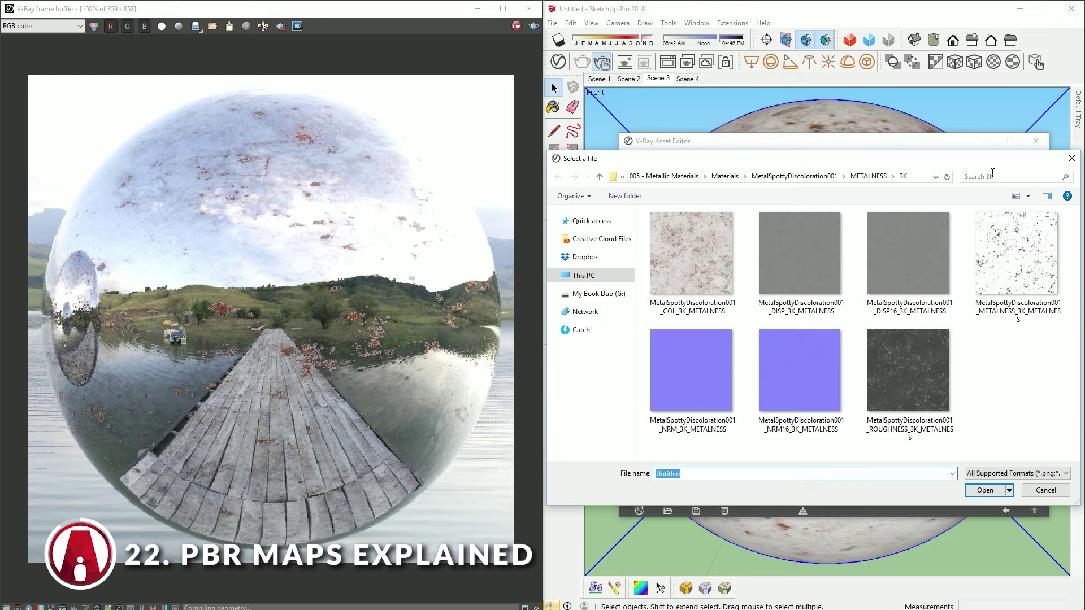
double_click(929, 403)
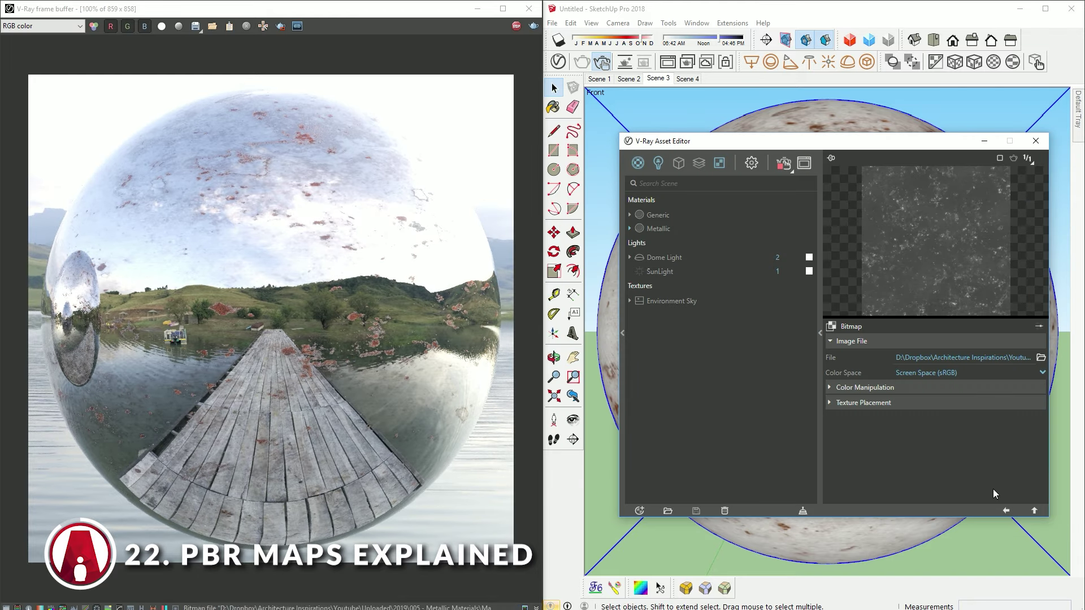
click(927, 372)
click(960, 404)
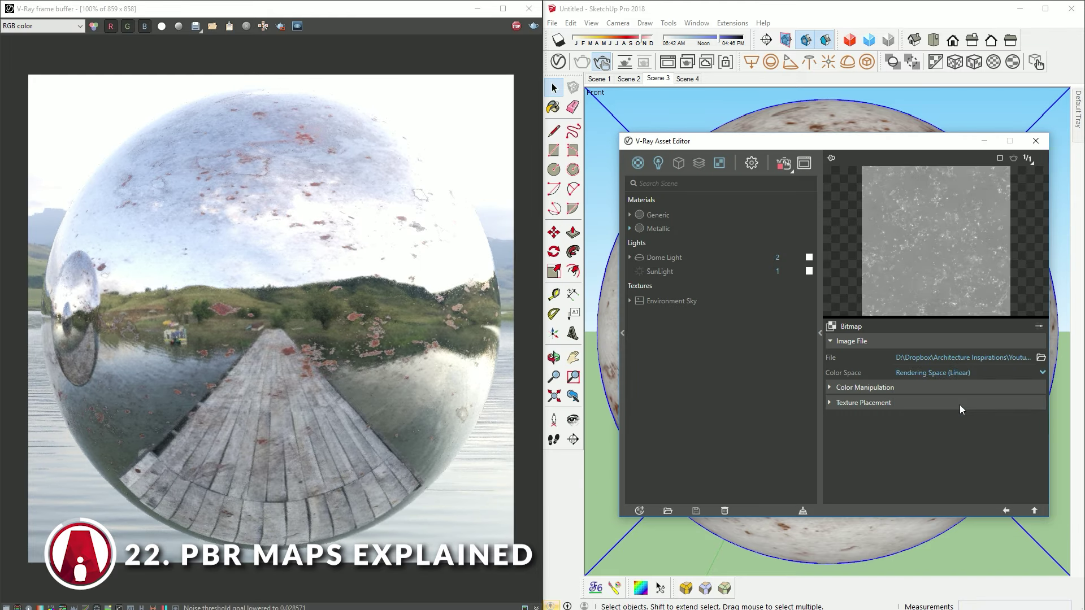
click(1006, 510)
click(517, 26)
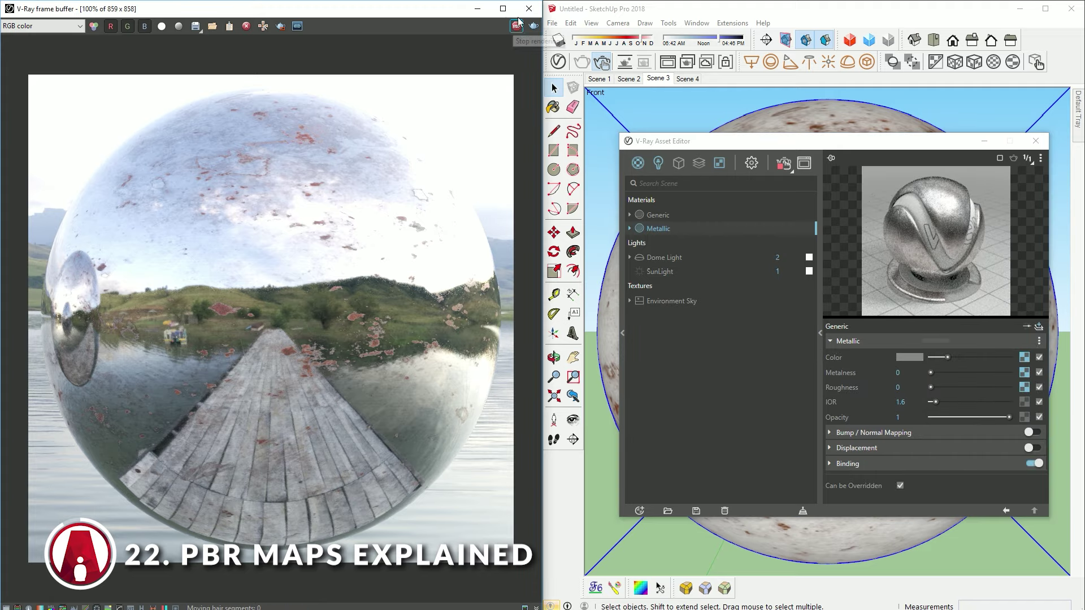
click(534, 25)
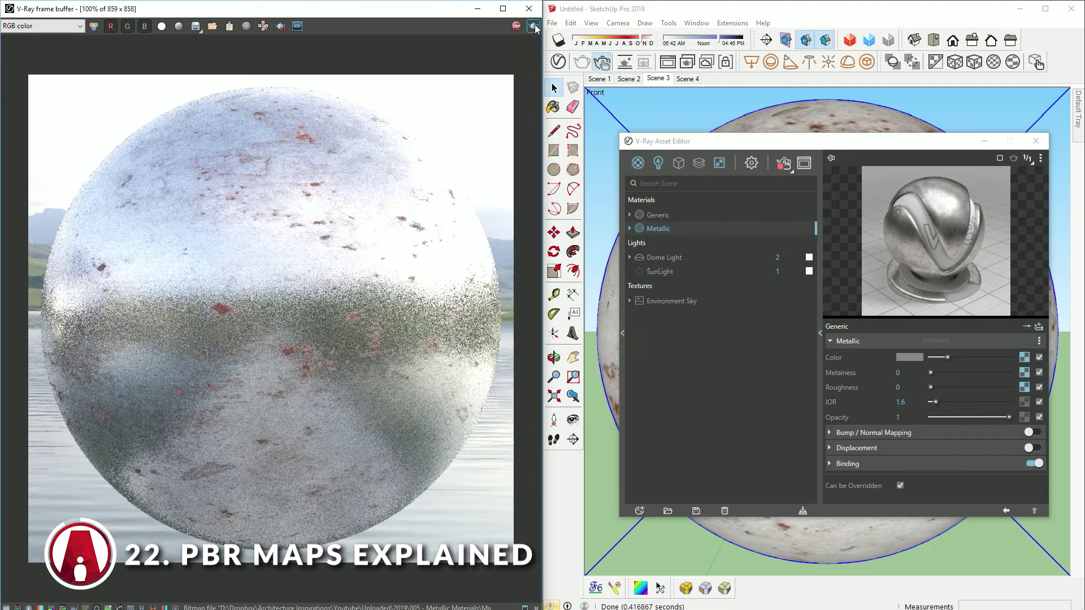
Step: Enable bump/normal mapping on the Metallic material as a Normal Map using MetalSpottyDiscoloration001_NRM_3K_METALNESS
click(1032, 432)
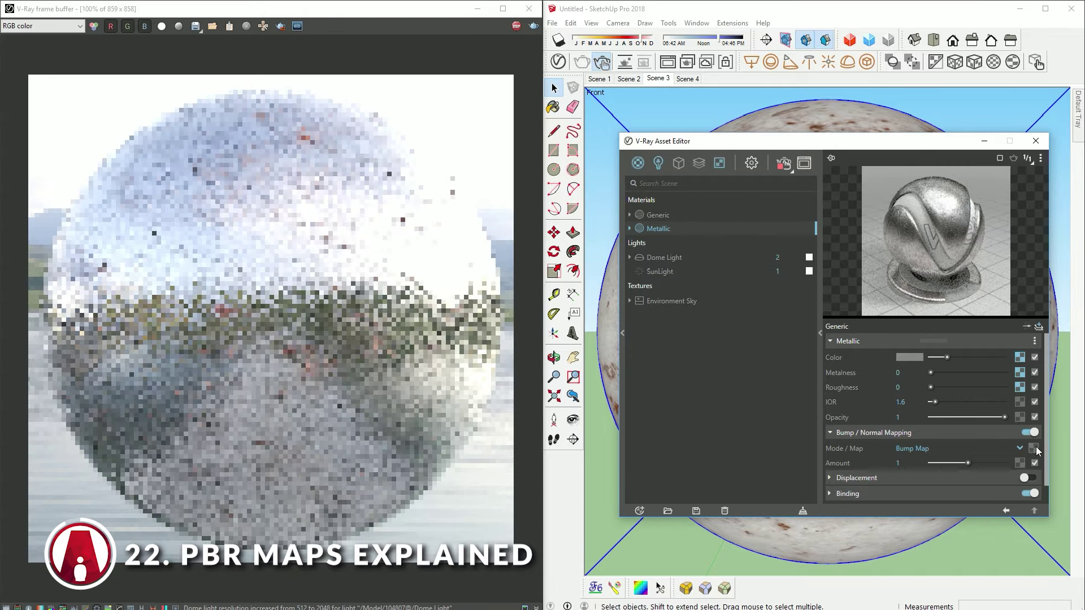
click(1024, 461)
click(714, 362)
double_click(714, 361)
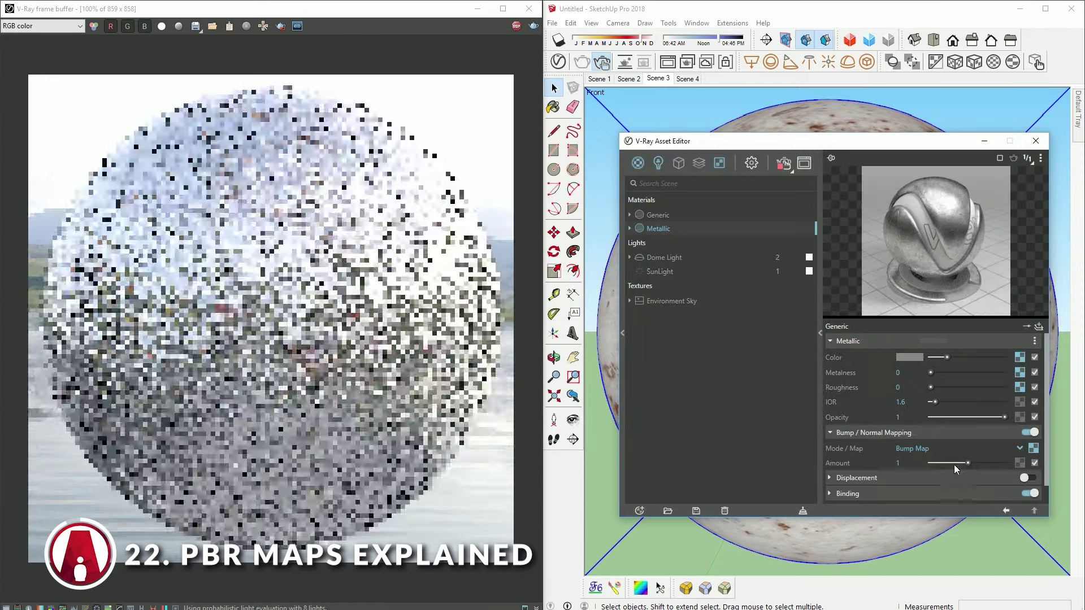
Step: Enable displacement on the Metallic material with the MetalSpottyDiscoloration001_DISP16_3K_METALNESS bitmap and an amount of 0.5
click(1026, 458)
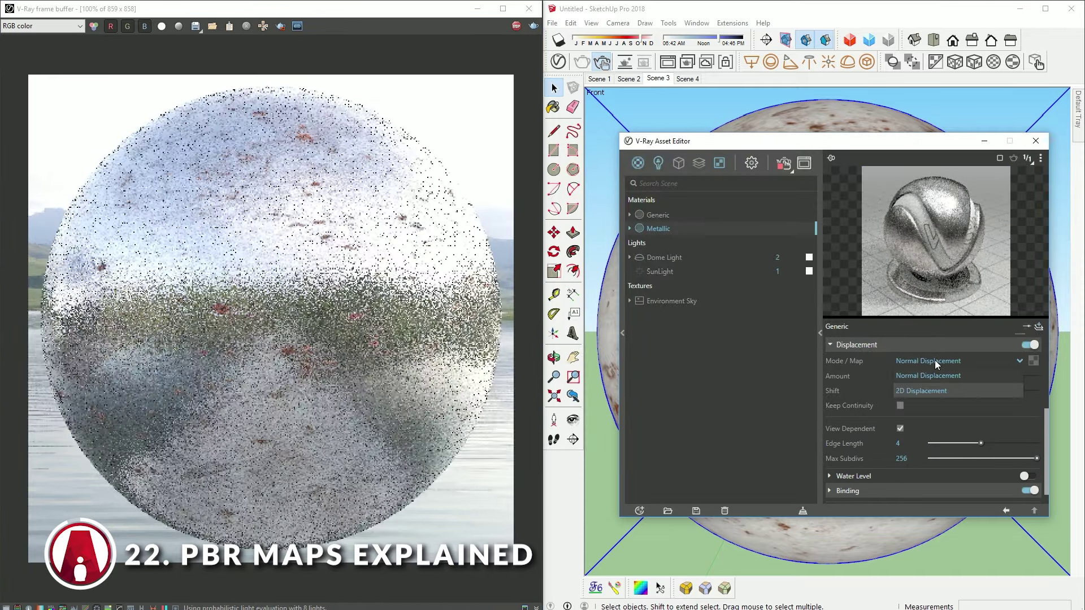
click(1033, 360)
click(993, 170)
click(913, 243)
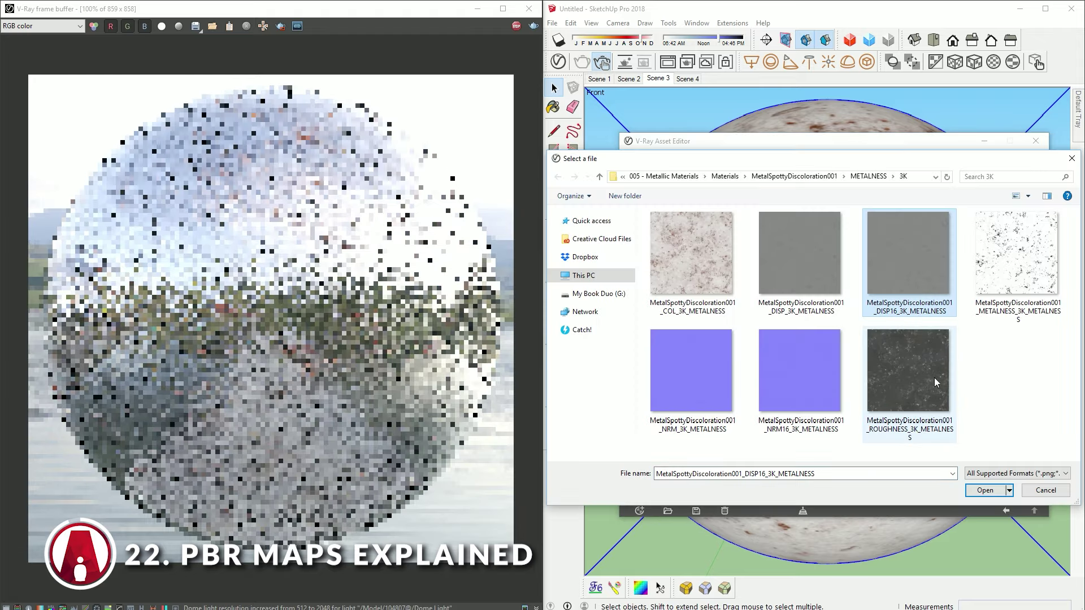
double_click(913, 243)
click(1006, 511)
double_click(917, 371)
text(.5)
key(Return)
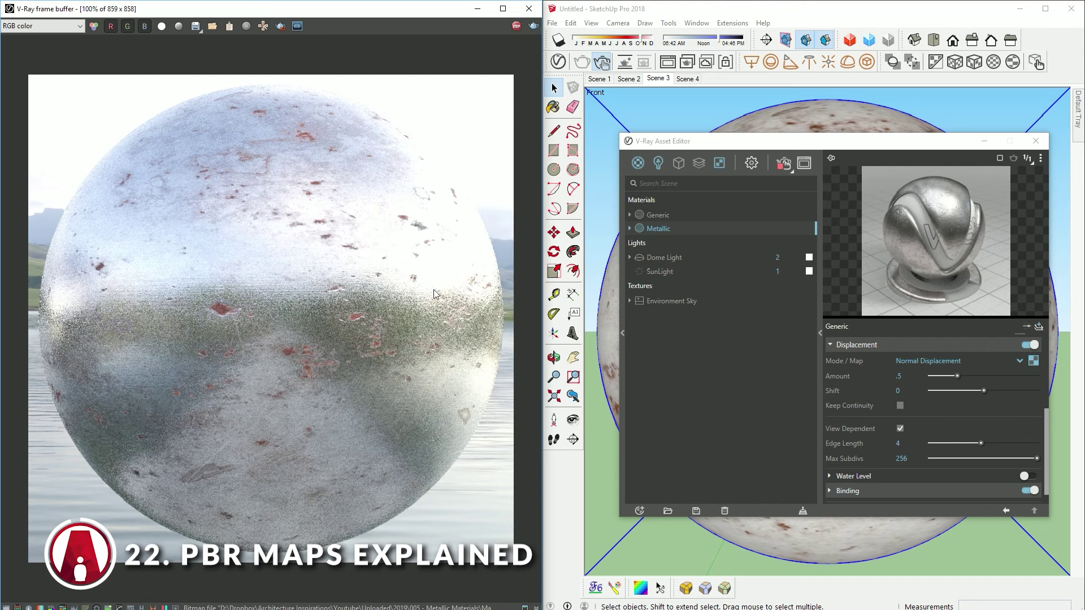
scroll(1016, 436, up, 5)
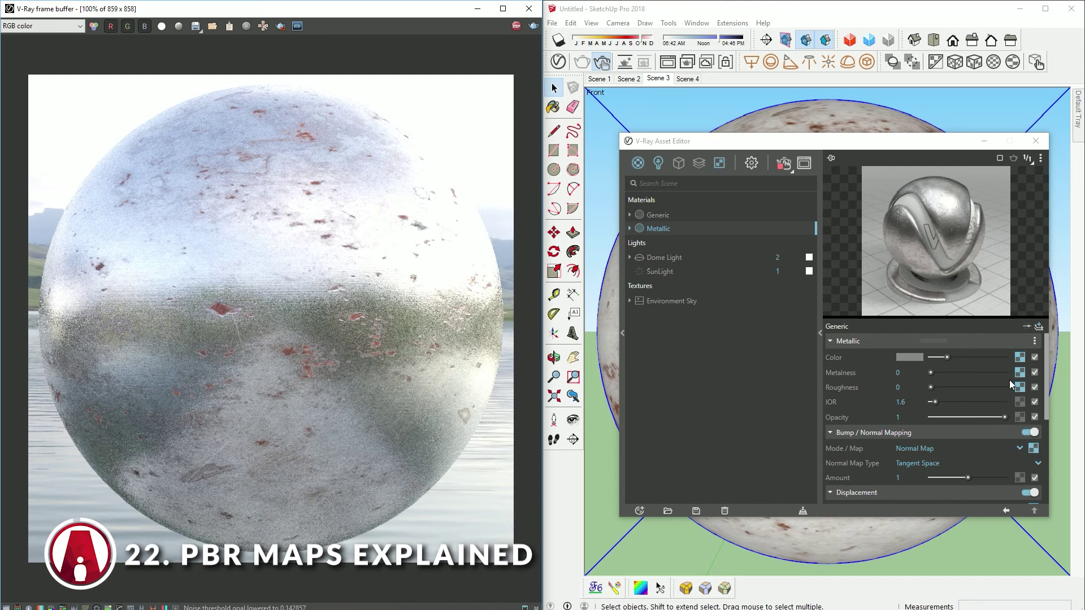
Step: Wrap the Metallic material's roughness texture in a Bezier Curve, set its mode to Mono and reshape the curve
right_click(1021, 388)
mouse_move(1011, 445)
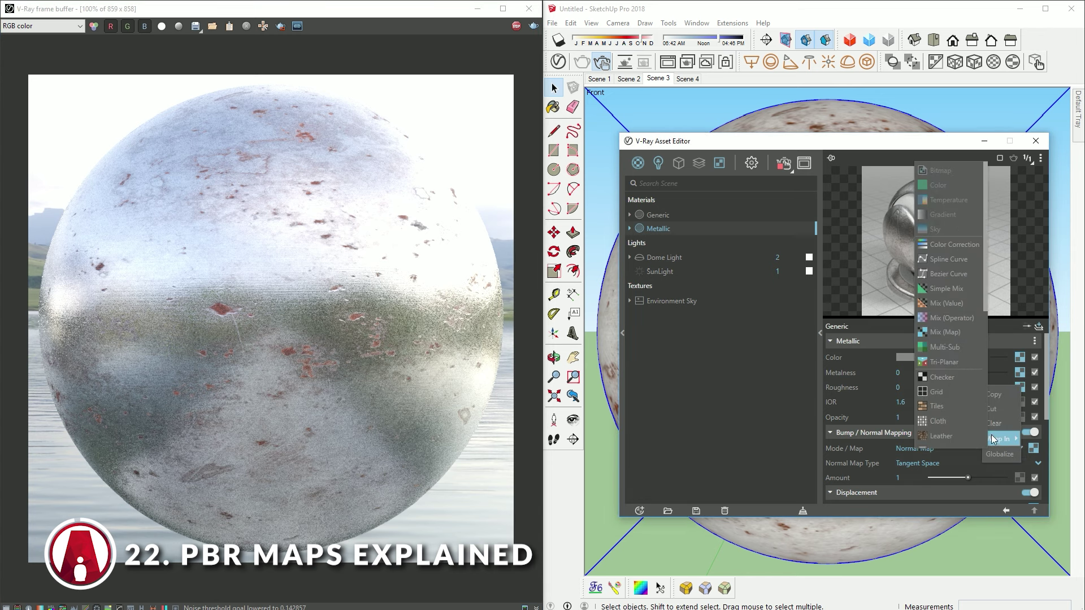
click(945, 274)
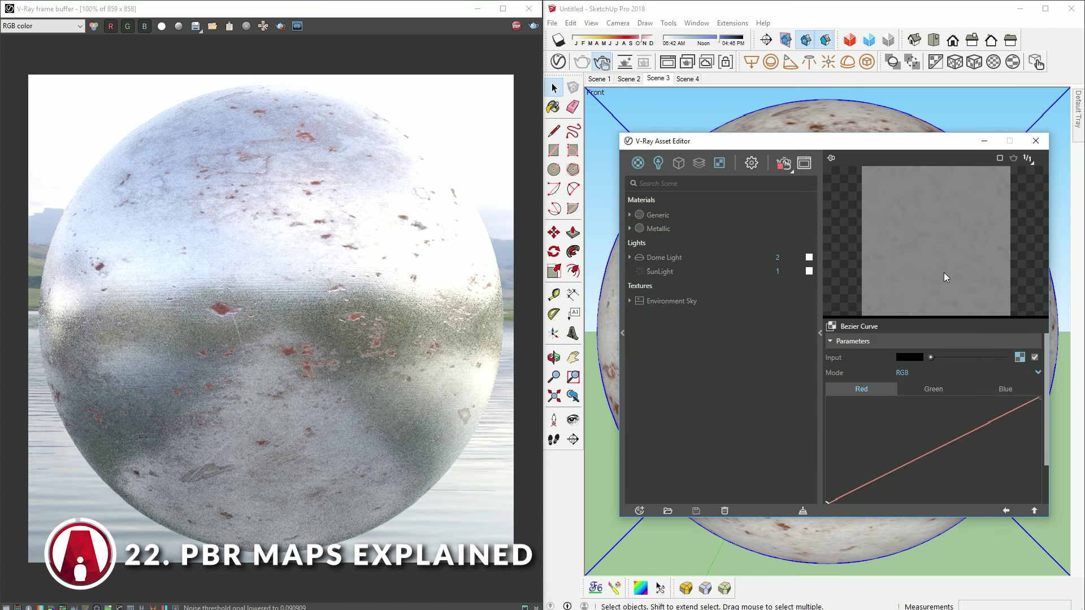
click(960, 373)
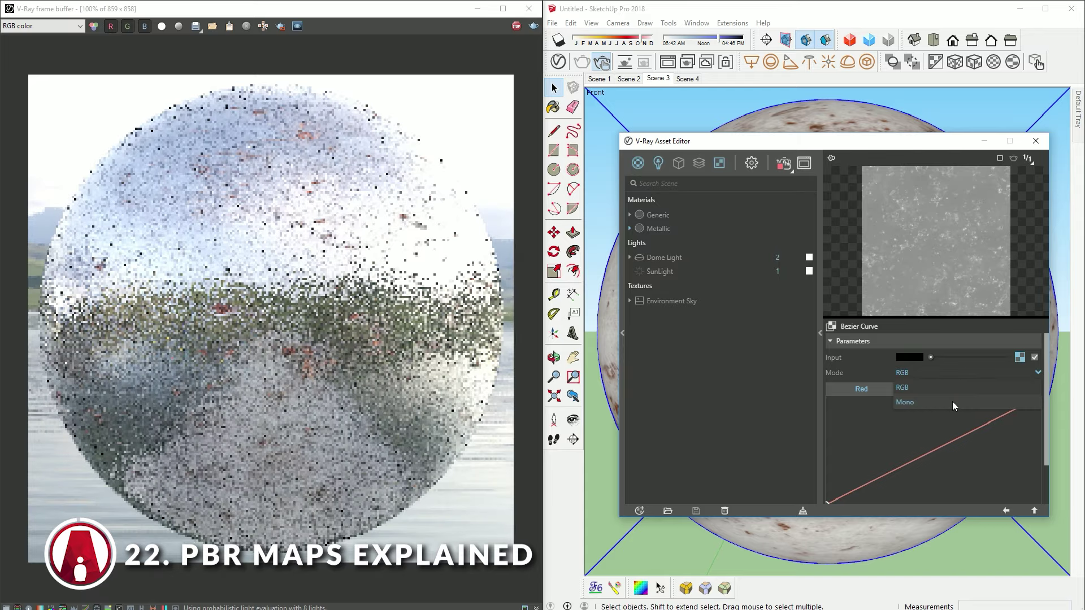
click(952, 401)
drag(975, 430, 993, 489)
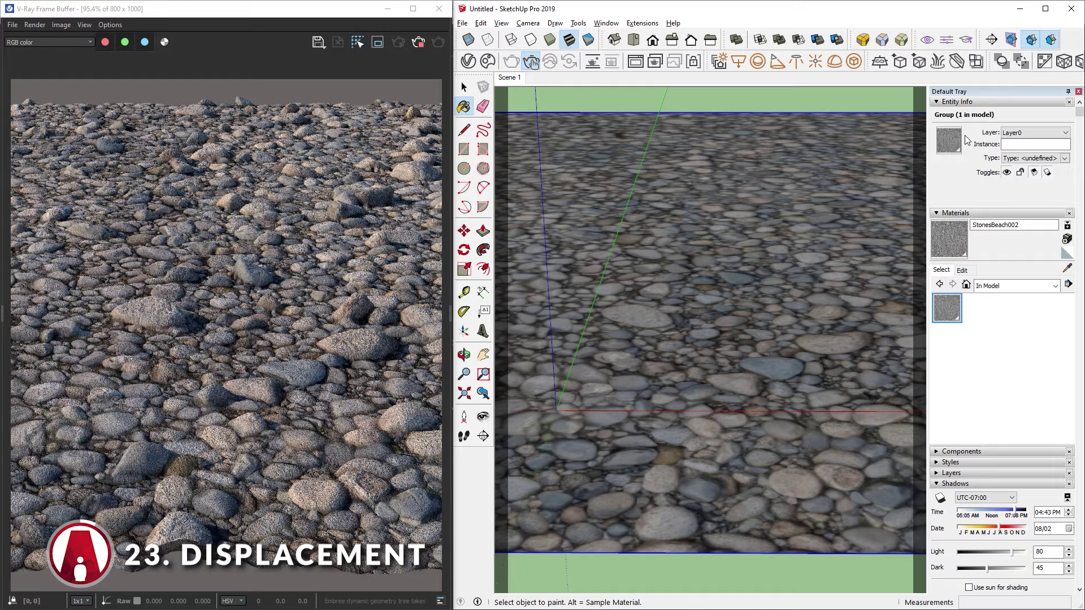
Step: Open the Displacement settings of the StonesBeach002 material
middle_drag(599, 271, 625, 286)
scroll(636, 319, up, 3)
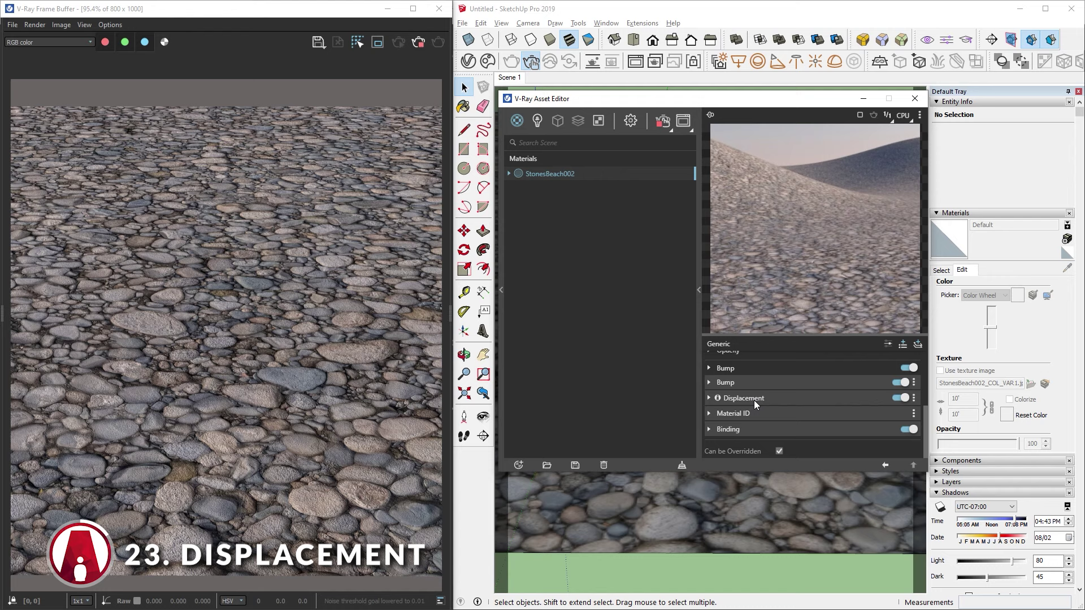
click(754, 399)
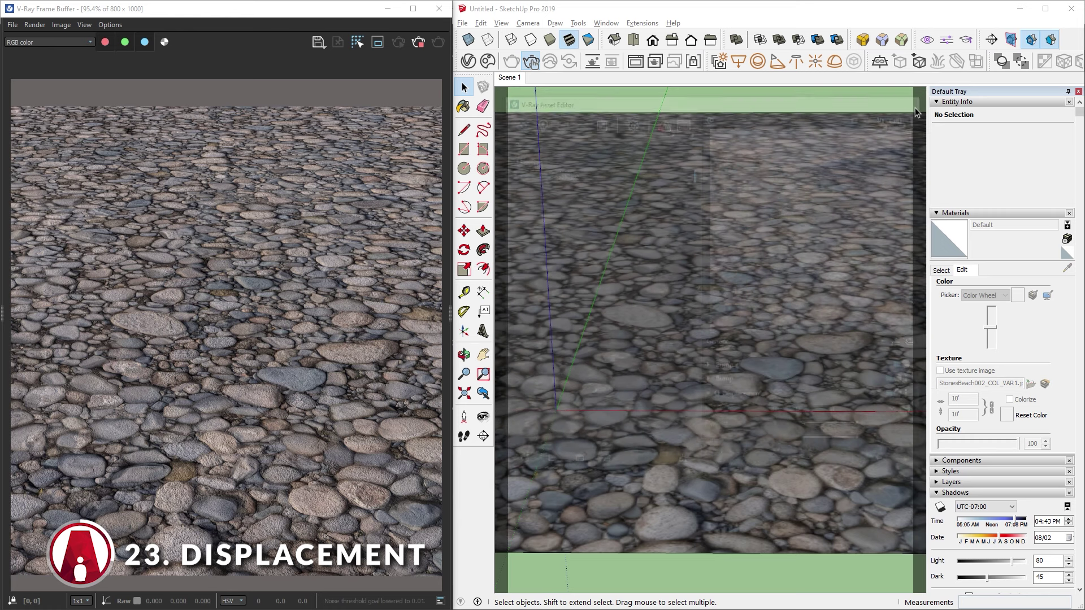
Step: Select the stone ground plane's geometry and make it a group
click(750, 283)
right_click(750, 283)
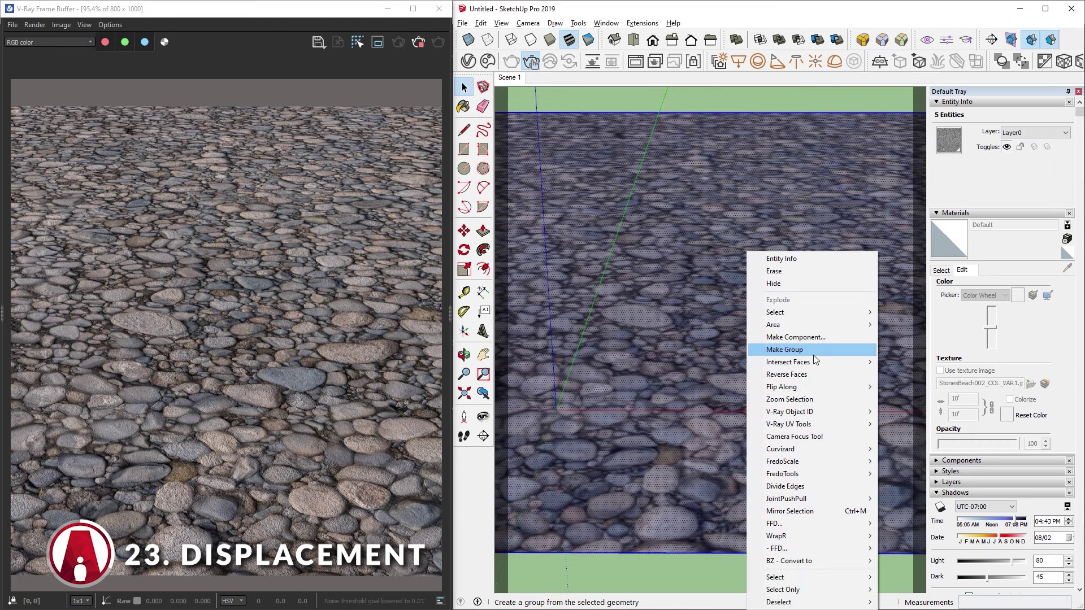
click(811, 355)
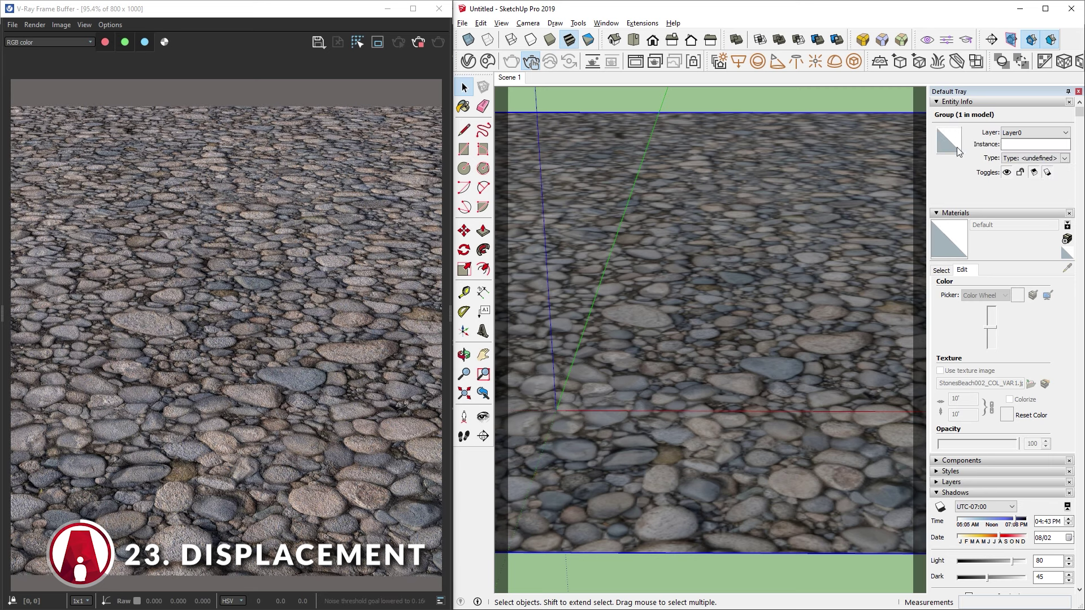
Step: Apply the StonesBeach002 material to the ground group and set the material's displacement amount to 4
click(941, 274)
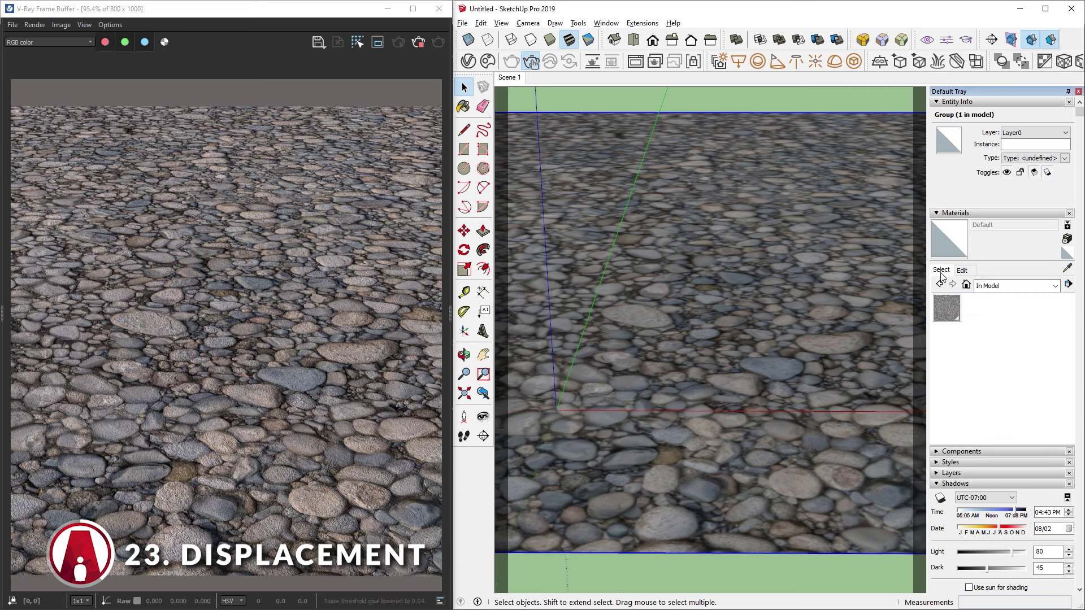
click(947, 312)
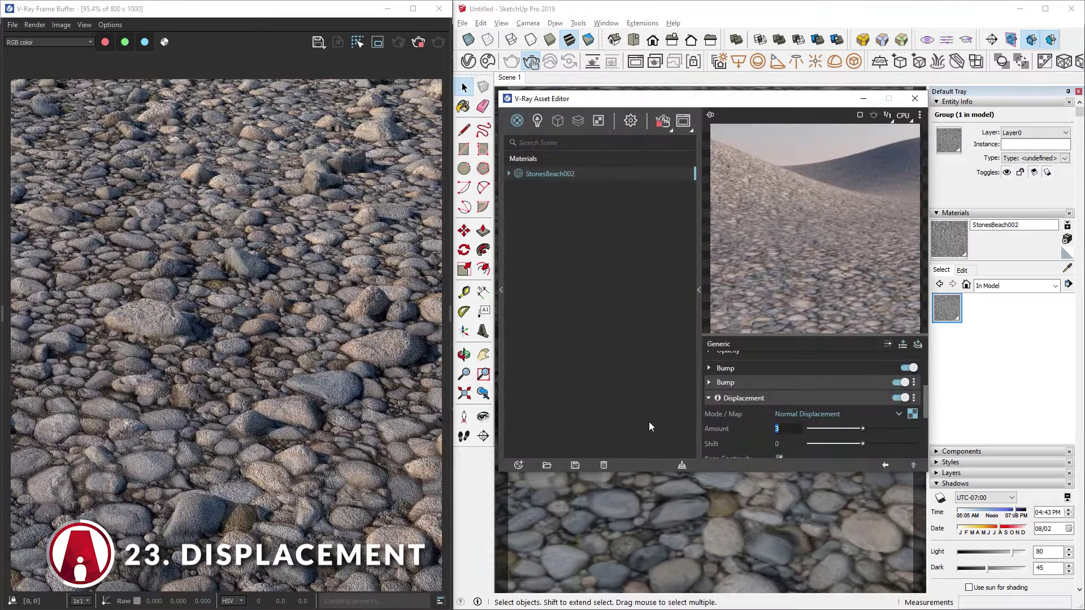
text(2)
key(Return)
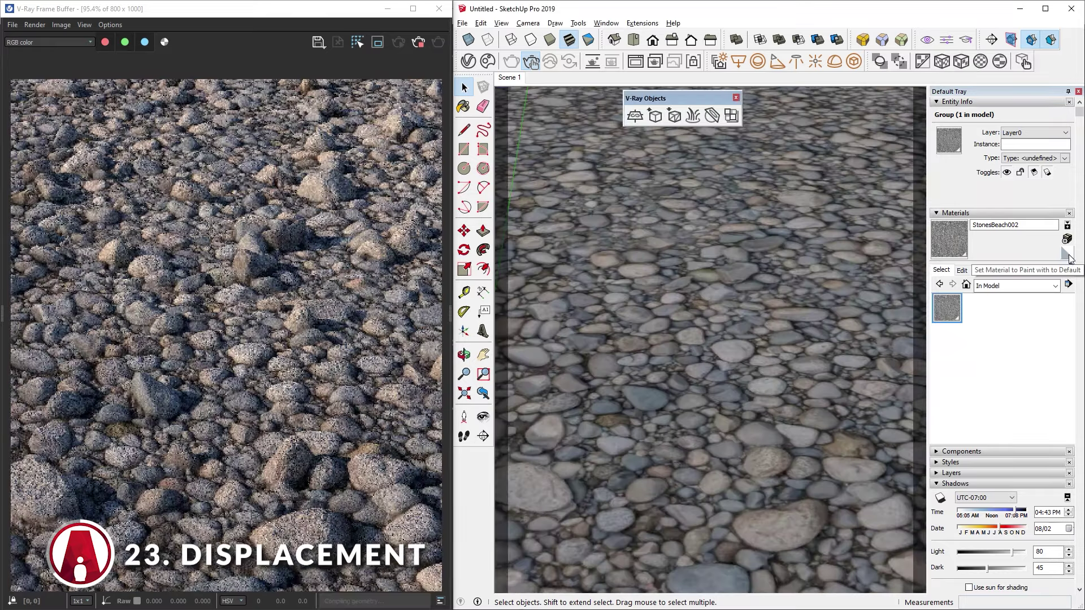
Step: Repaint the ground group with the Default material and add a V-Ray Displacement object to the group
click(464, 106)
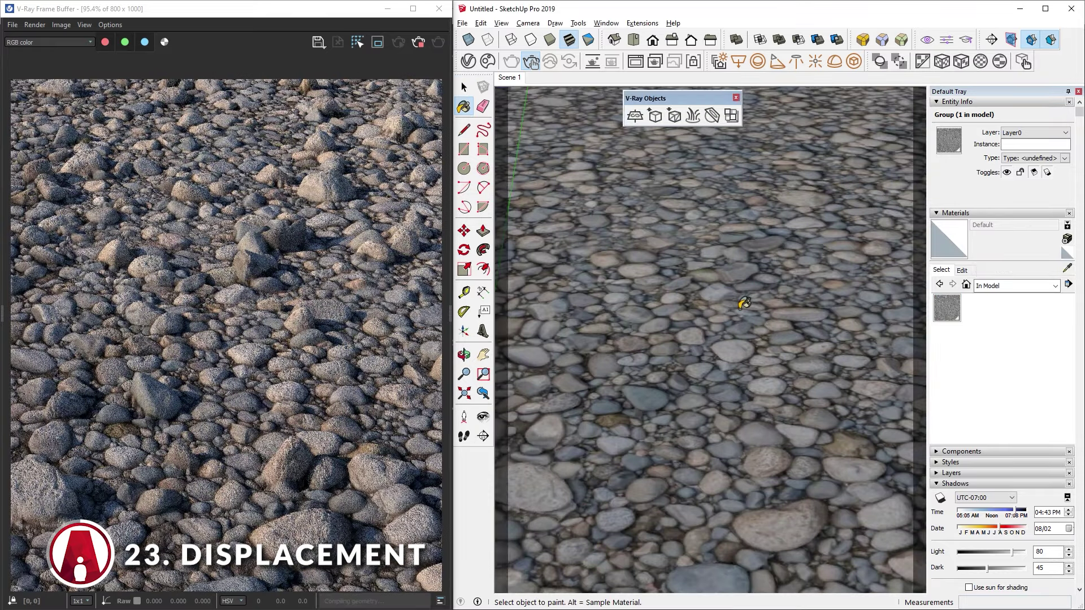
key(space)
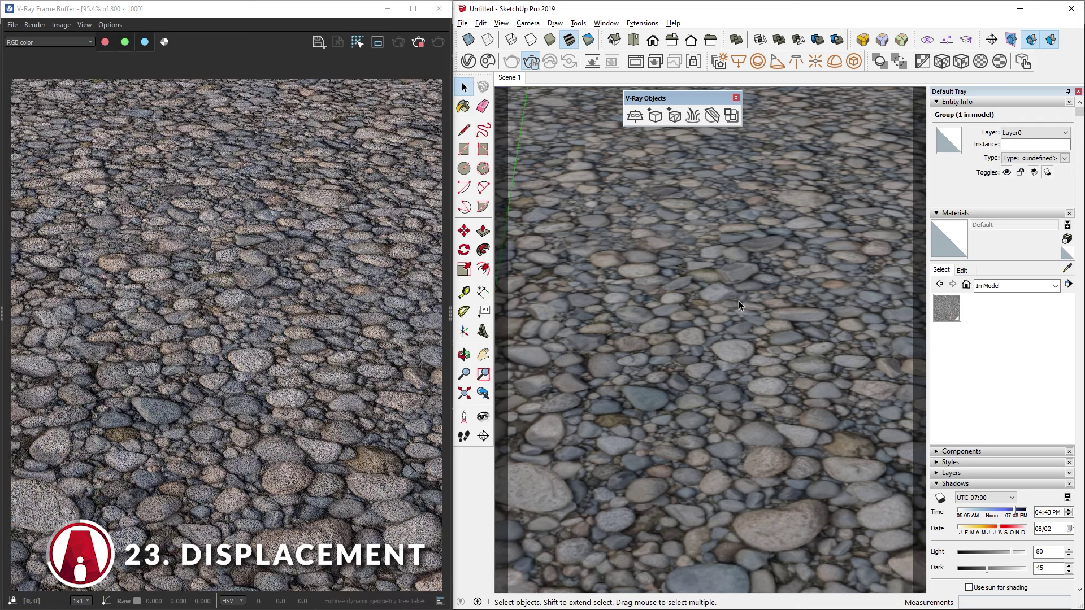
scroll(663, 301, down, 3)
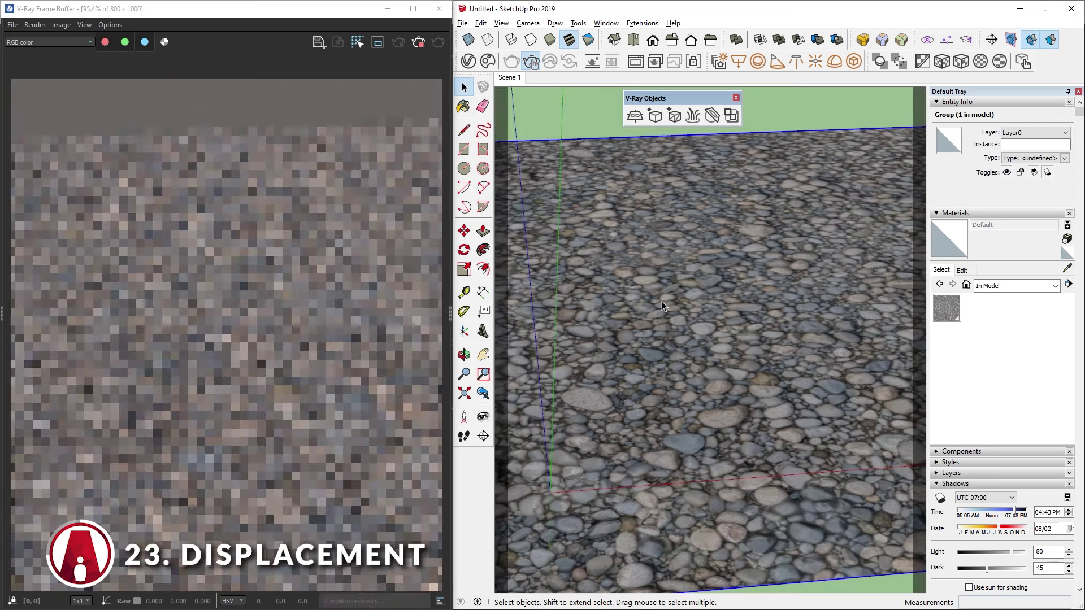
click(731, 117)
Step: Load the StonesBeach002 displacement bitmap as the Displacement geometry's map and set its amount to 4
click(469, 61)
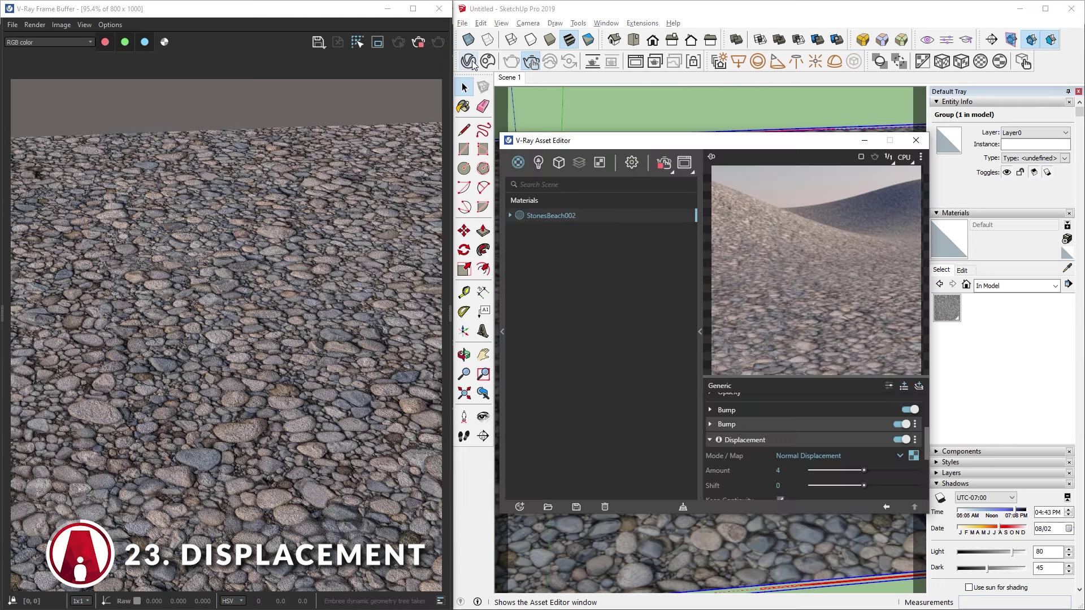
click(914, 417)
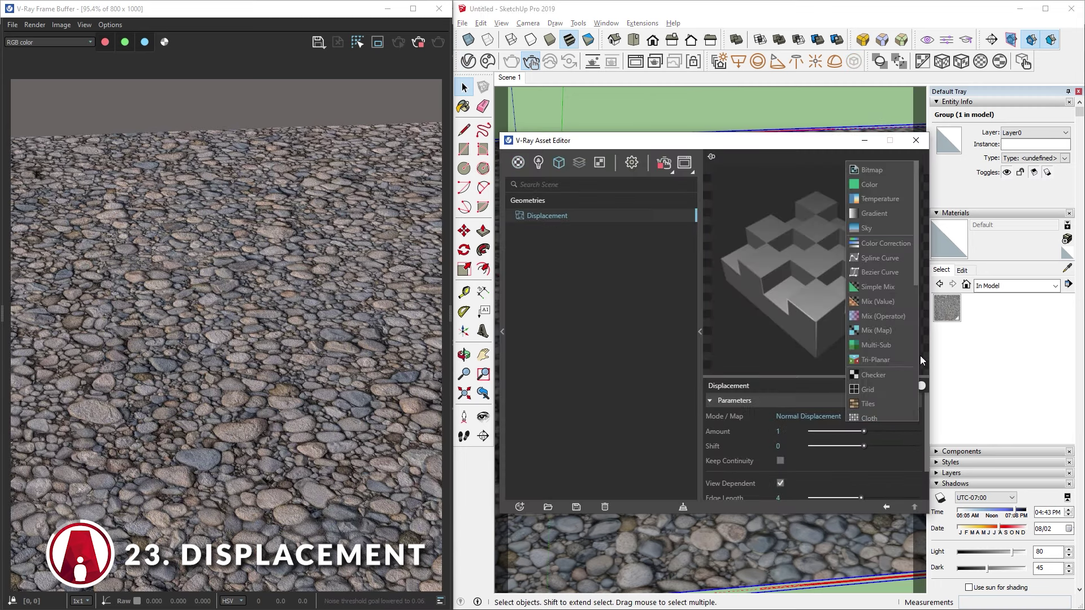
click(871, 170)
double_click(895, 280)
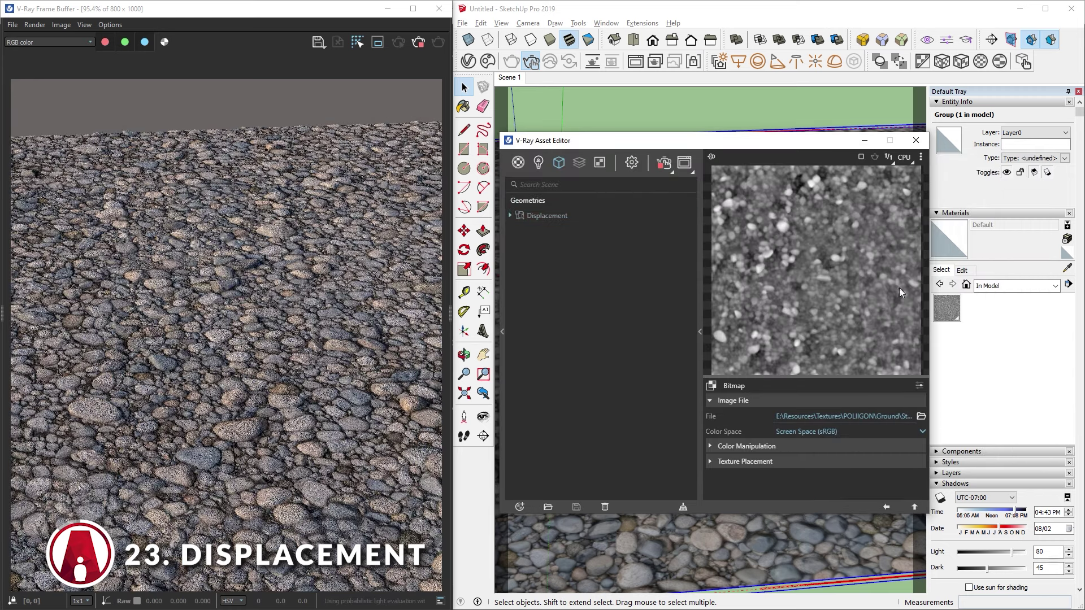
click(886, 508)
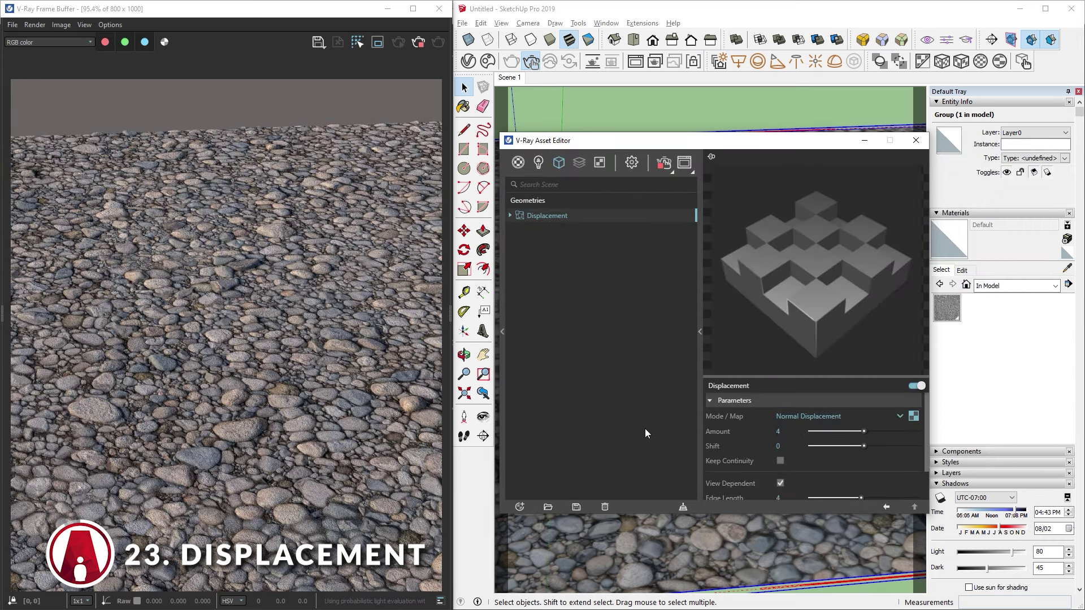
mouse_move(649, 428)
middle_down()
mouse_move(696, 439)
mouse_move(667, 404)
mouse_move(672, 320)
mouse_move(695, 267)
mouse_move(659, 286)
middle_up()
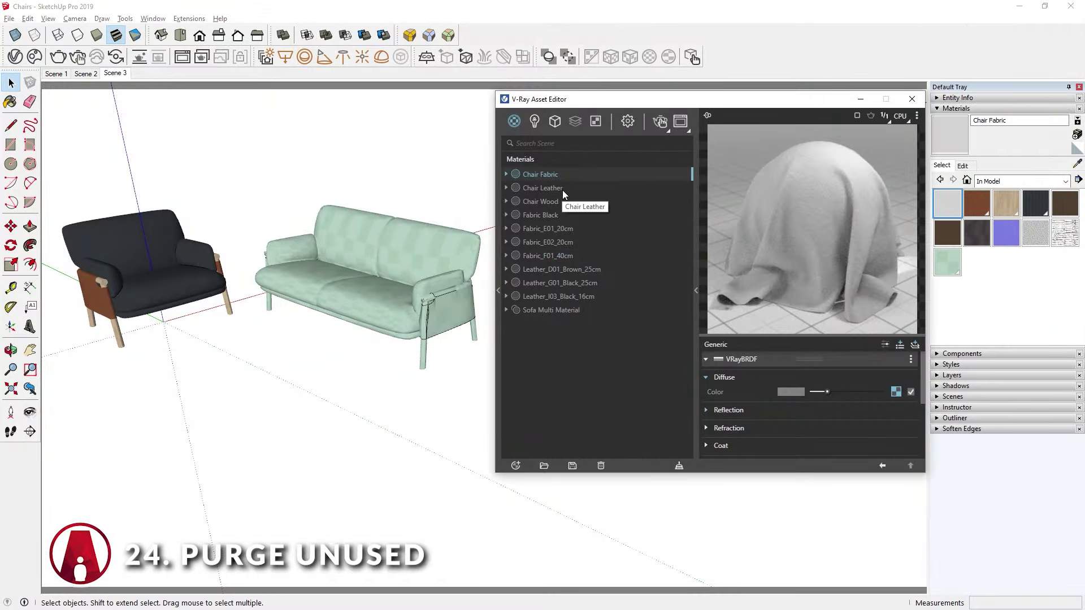
Step: Review the previews of the Chair Leather, Chair Wood, Fabric Black, Fabric_E01_20cm and Fabric_E02_20cm materials
click(562, 190)
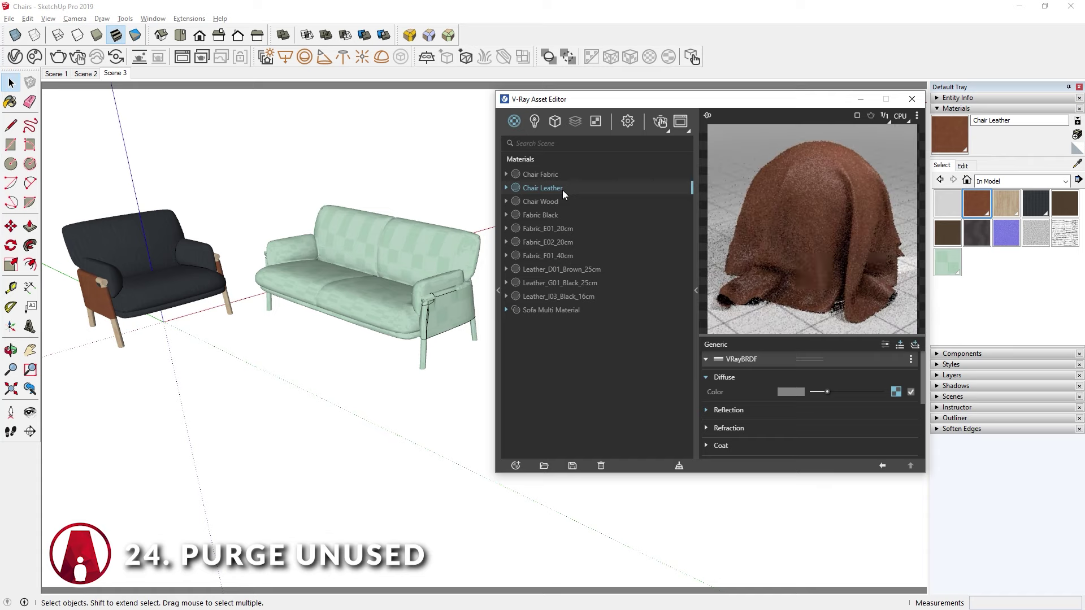
click(562, 201)
click(561, 215)
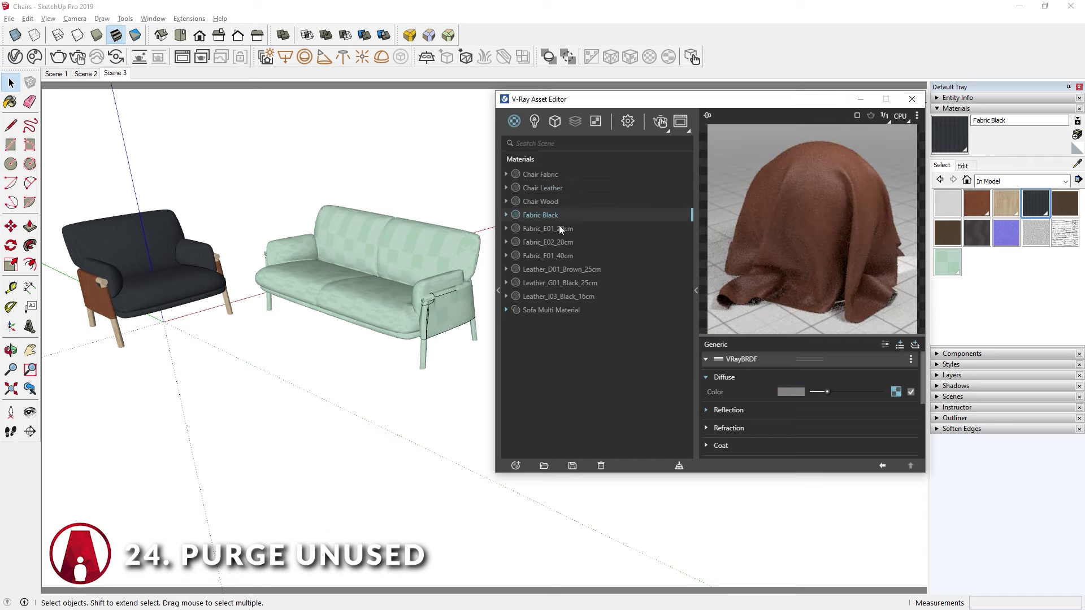
click(558, 229)
click(560, 242)
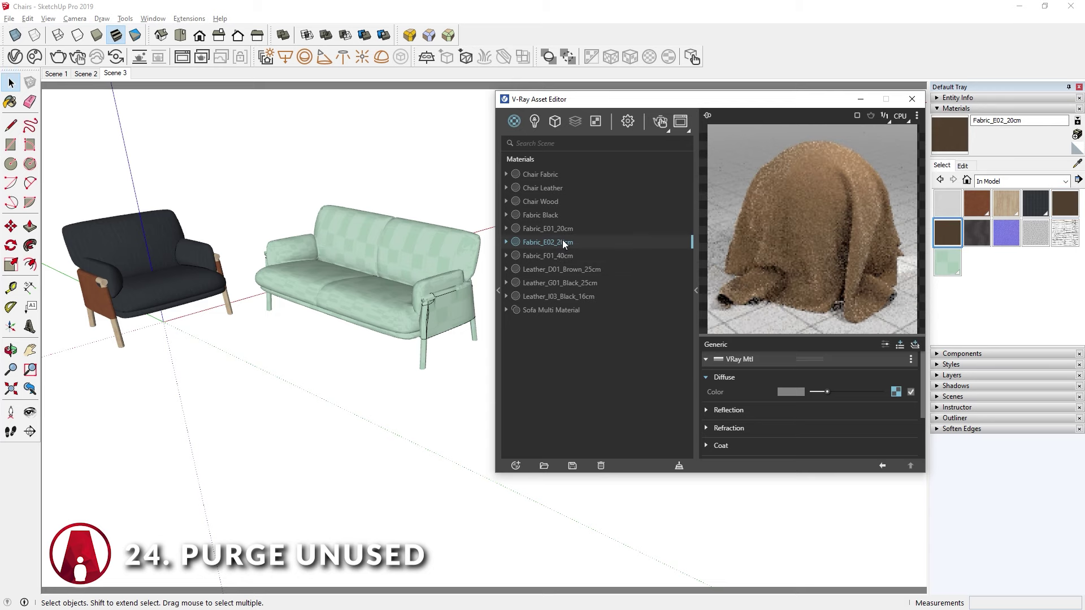
Step: Review the materials from Fabric_F01_40cm through Sofa Multi Material in the Asset Editor and purge the unused assets
click(566, 256)
click(568, 270)
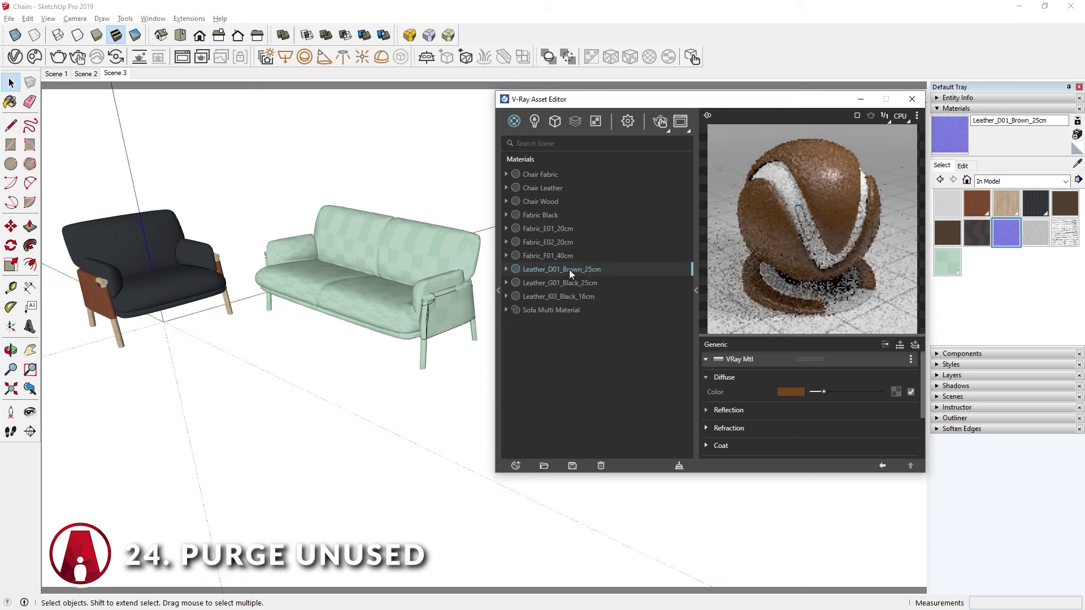
click(572, 282)
click(574, 297)
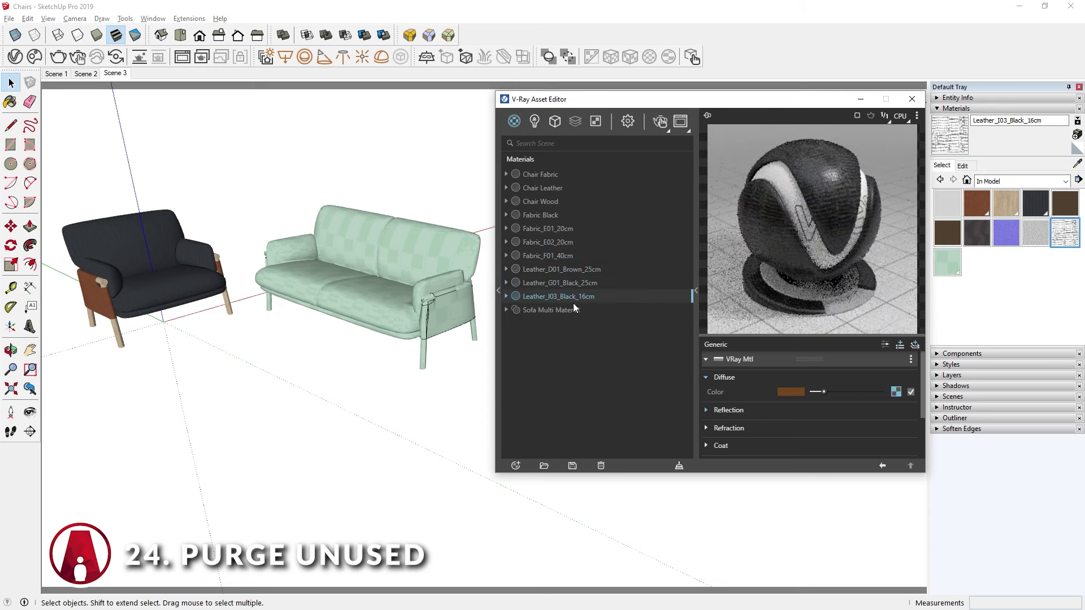
click(575, 310)
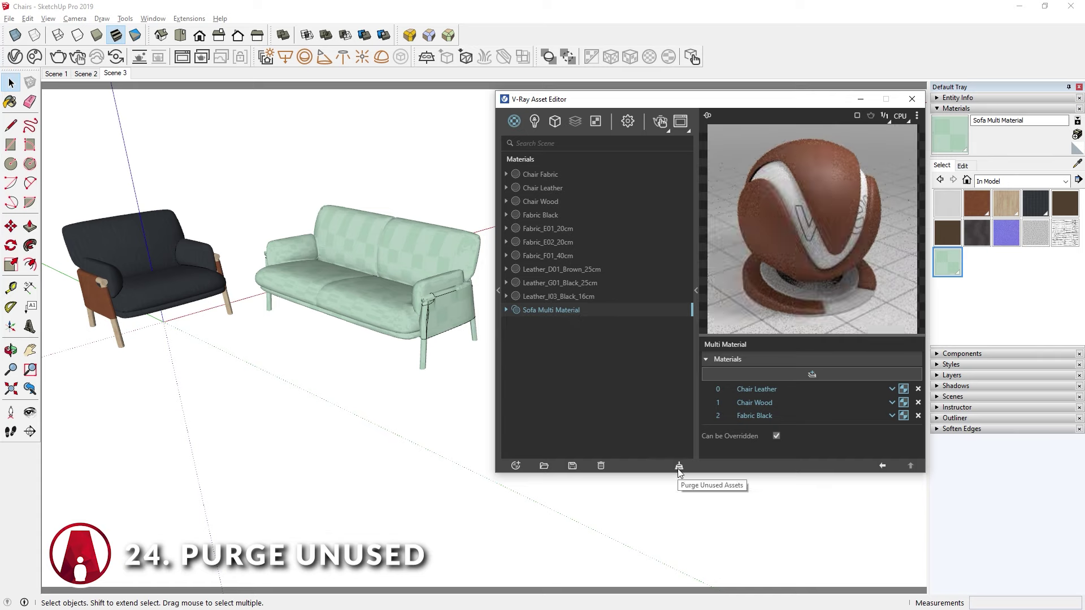
click(679, 467)
click(579, 312)
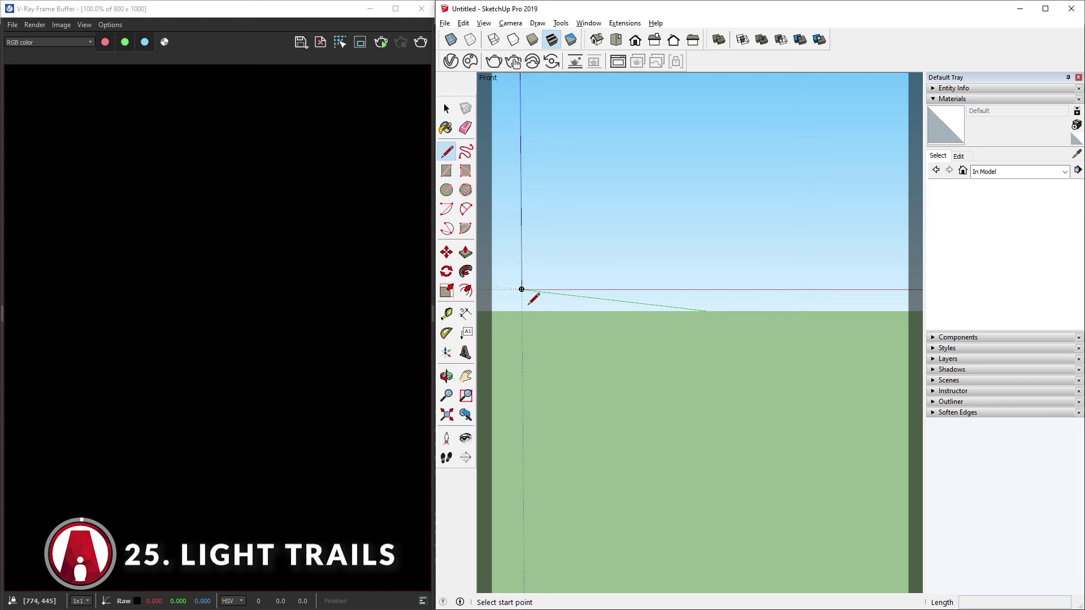
Step: Start a vertical line from the origin in the front view
click(522, 289)
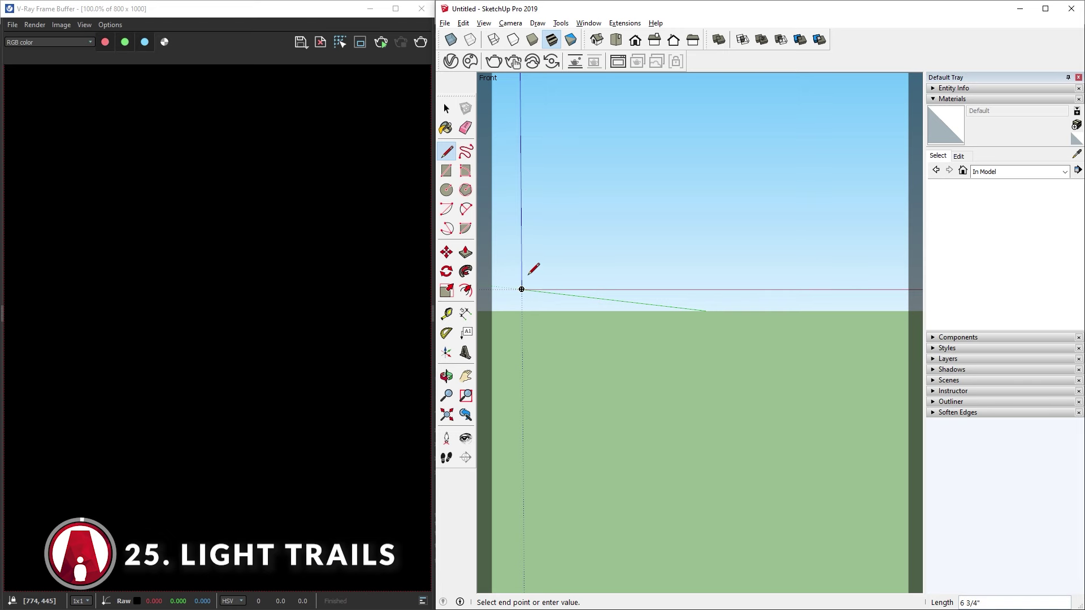
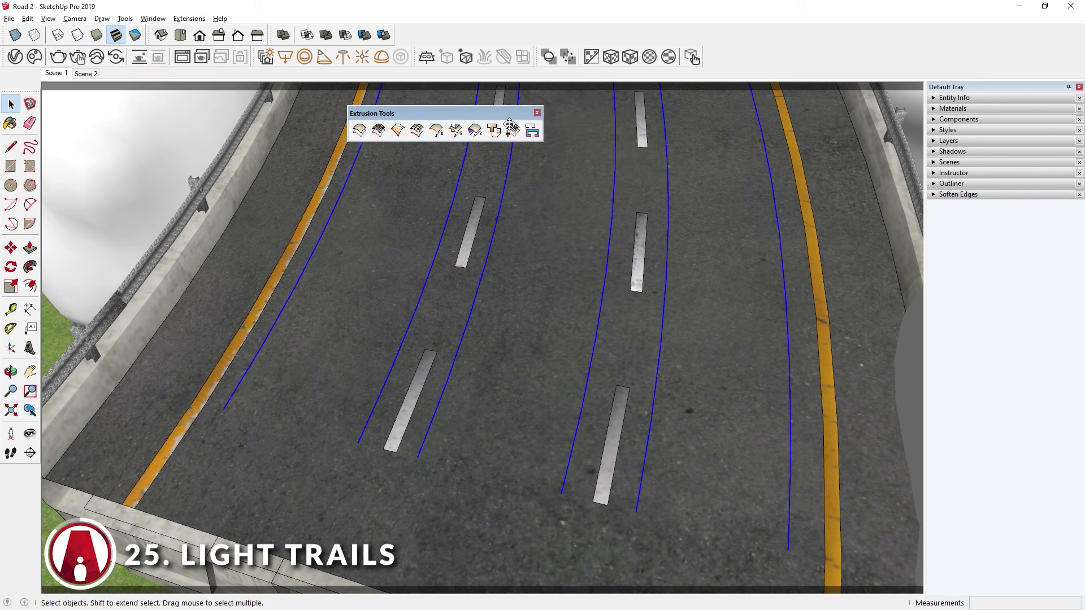
Step: Extrude the selected curves along the road lanes upward into thin vertical strips with the Extrusion Tools
drag(390, 113, 410, 138)
click(455, 154)
click(358, 443)
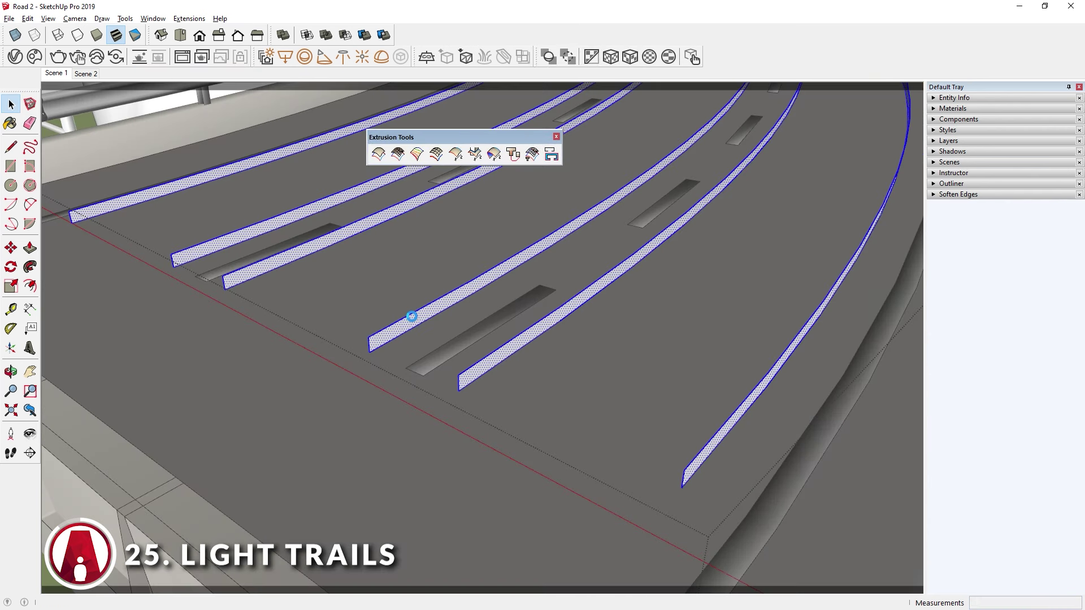
Step: Paint the extruded strips along the road with the Light Streak material and switch to Scene 2
key(b)
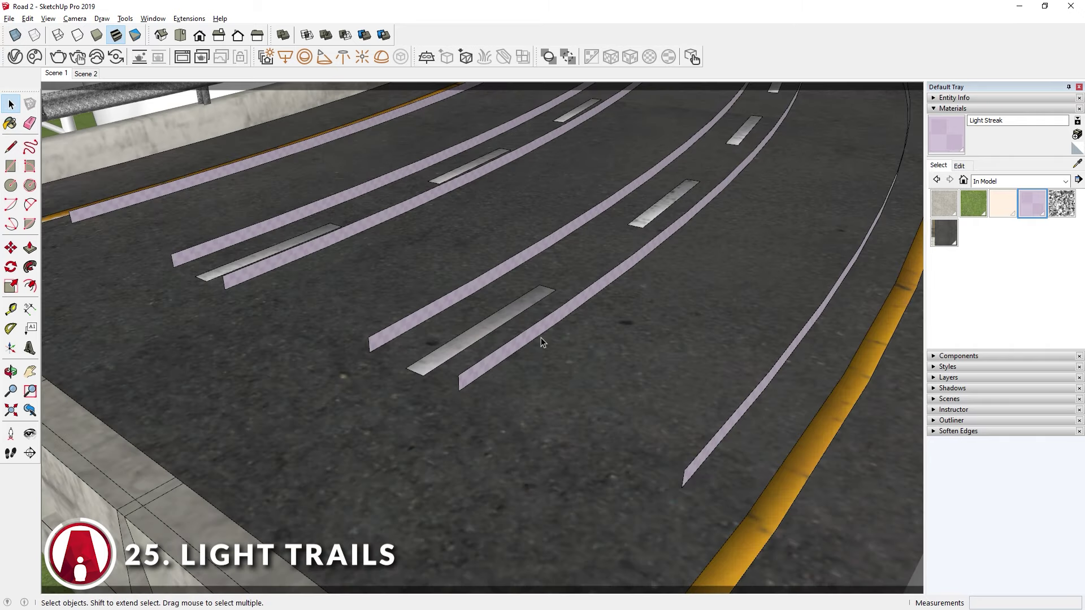
middle_drag(541, 342, 574, 266)
click(86, 74)
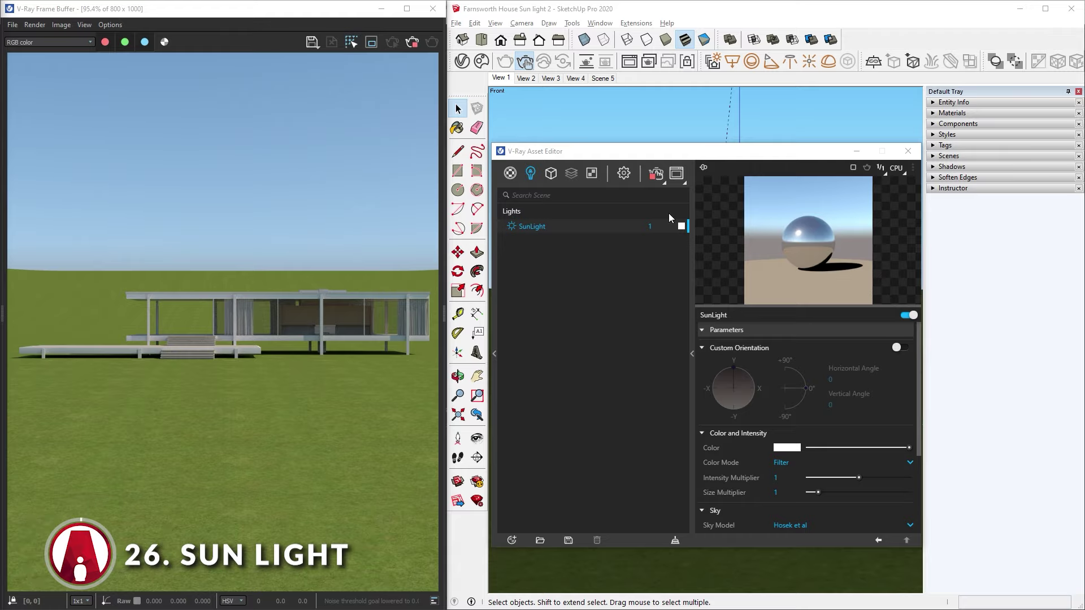
Step: Switch the Farnsworth House model to Scene 5 and set the shadow time to 02:28 PM
click(908, 150)
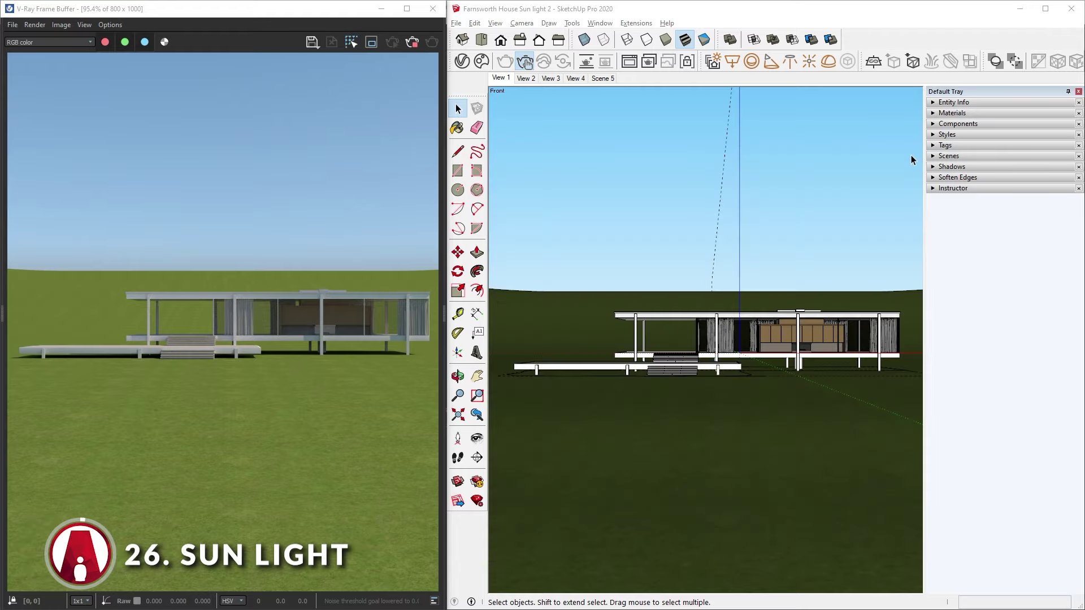
click(598, 79)
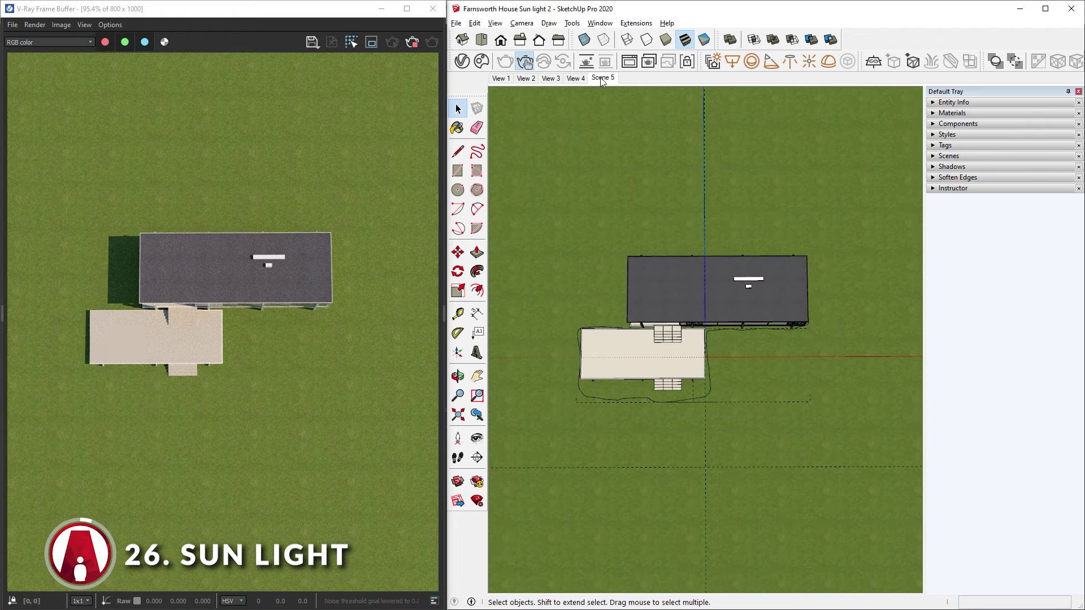
click(983, 167)
click(1016, 193)
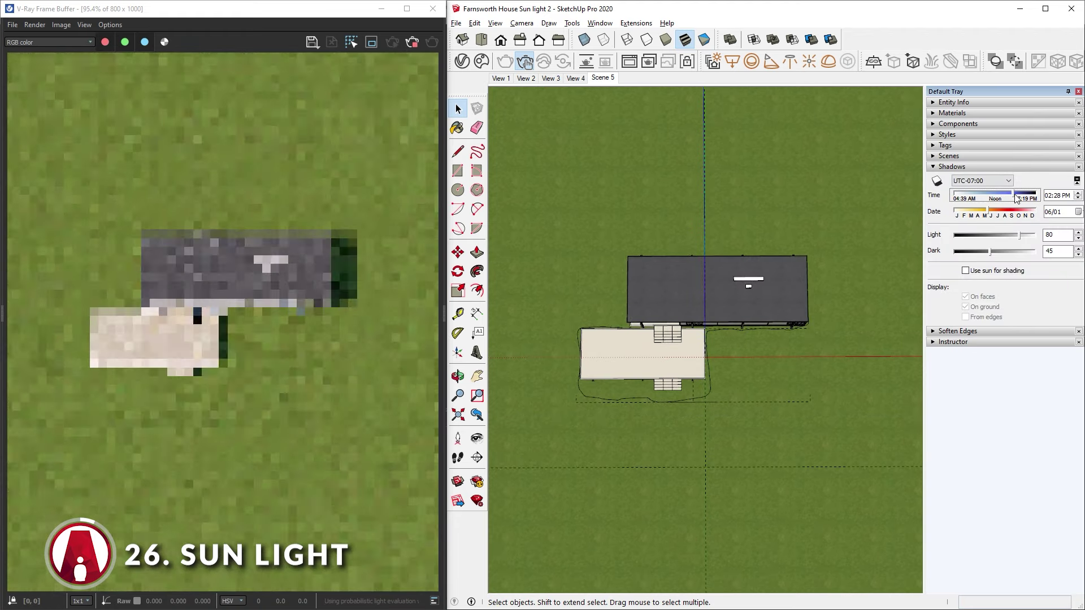
Step: Set the shadow date to 10/13, try the time at 07:54 AM, and set it to 03:28 PM
drag(1010, 214, 1021, 214)
click(969, 196)
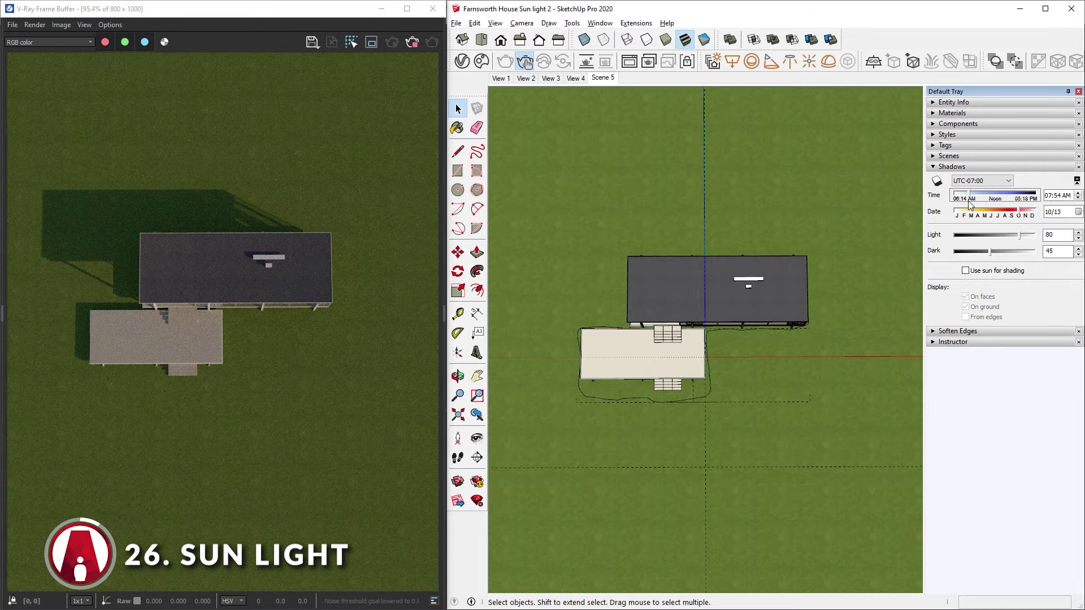
drag(969, 202, 1024, 196)
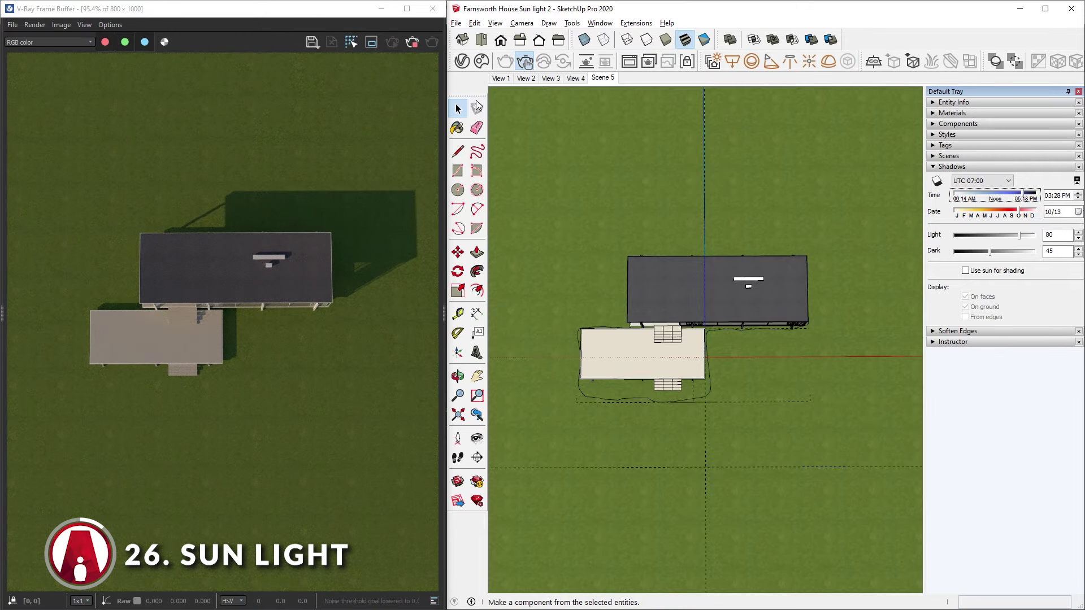
Step: Enable Custom Orientation for the SunLight in the V-Ray Asset Editor, with horizontal angle 55.4 and vertical angle 35.6
click(462, 61)
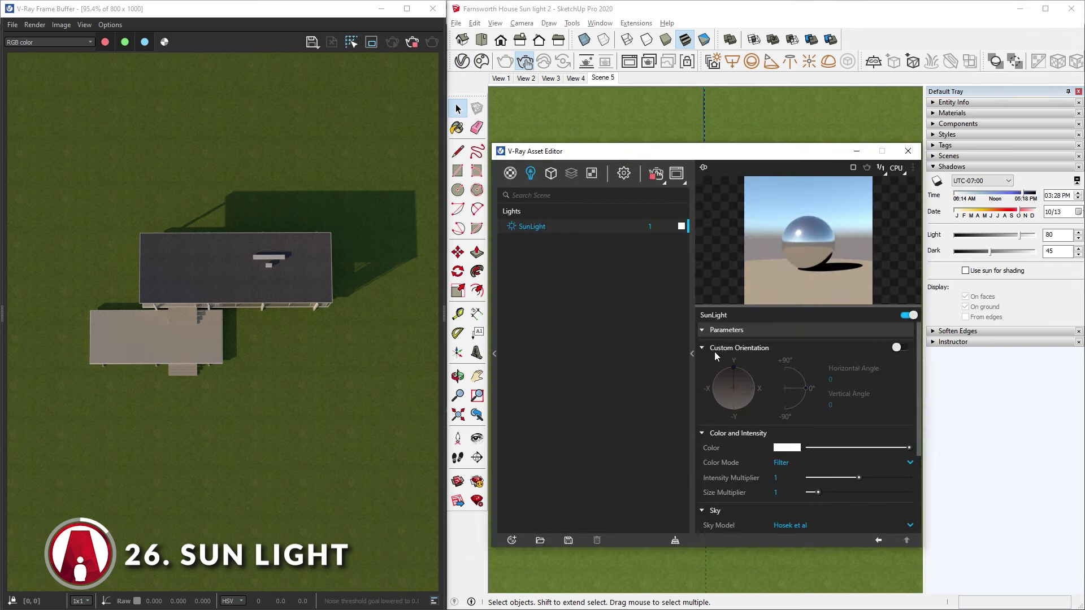
click(902, 347)
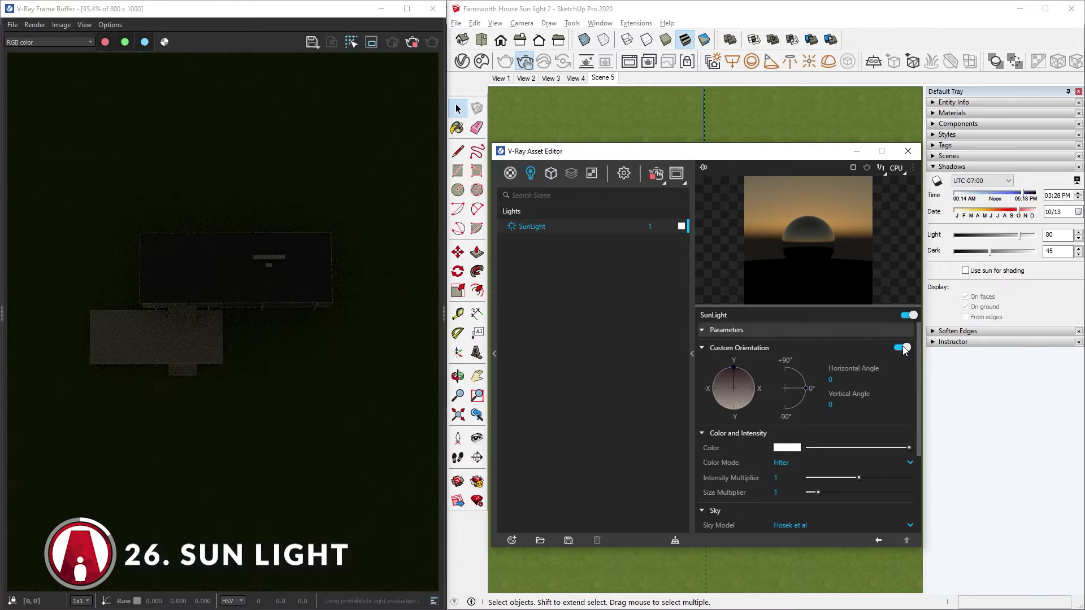
click(795, 372)
click(752, 374)
click(801, 372)
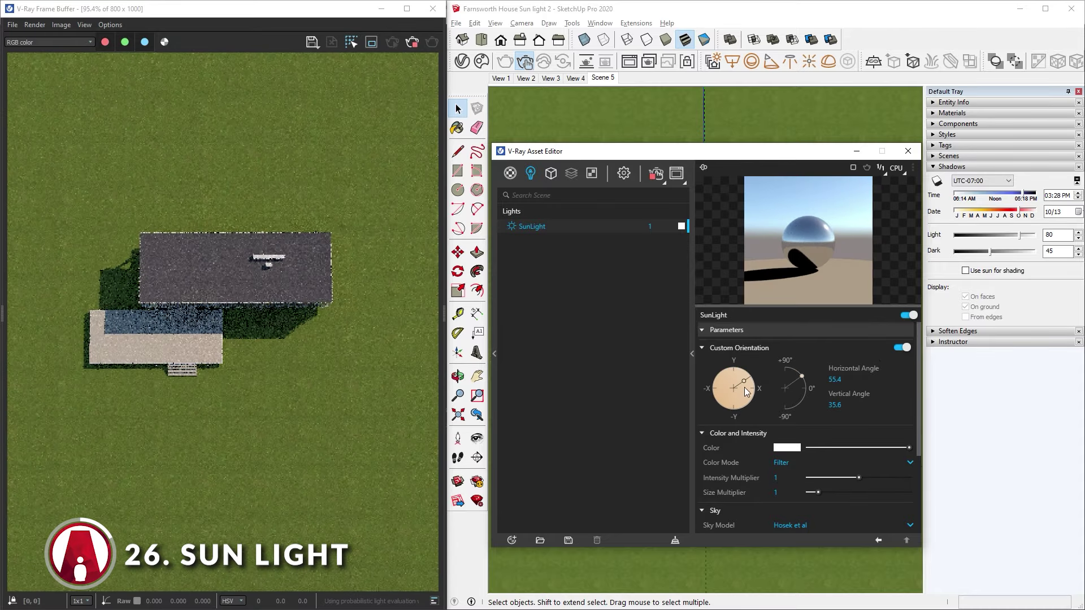
Step: Try sun horizontal angles 81.2 and 224.5 with vertical angle 16.7, and finish with a higher sun between +X and -Y
click(752, 386)
click(805, 382)
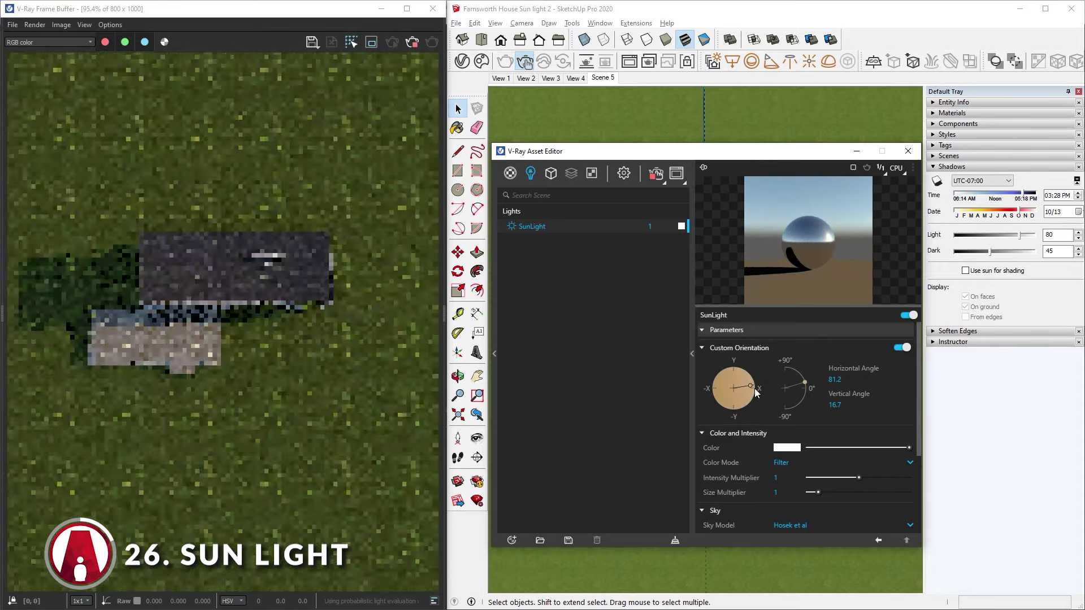
click(722, 400)
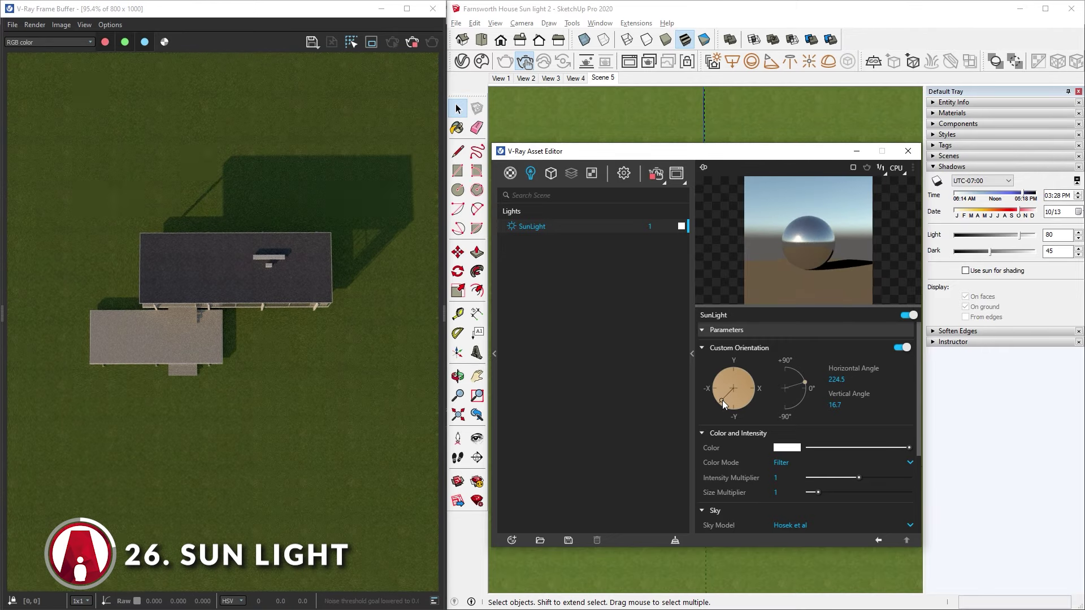
click(745, 403)
click(799, 378)
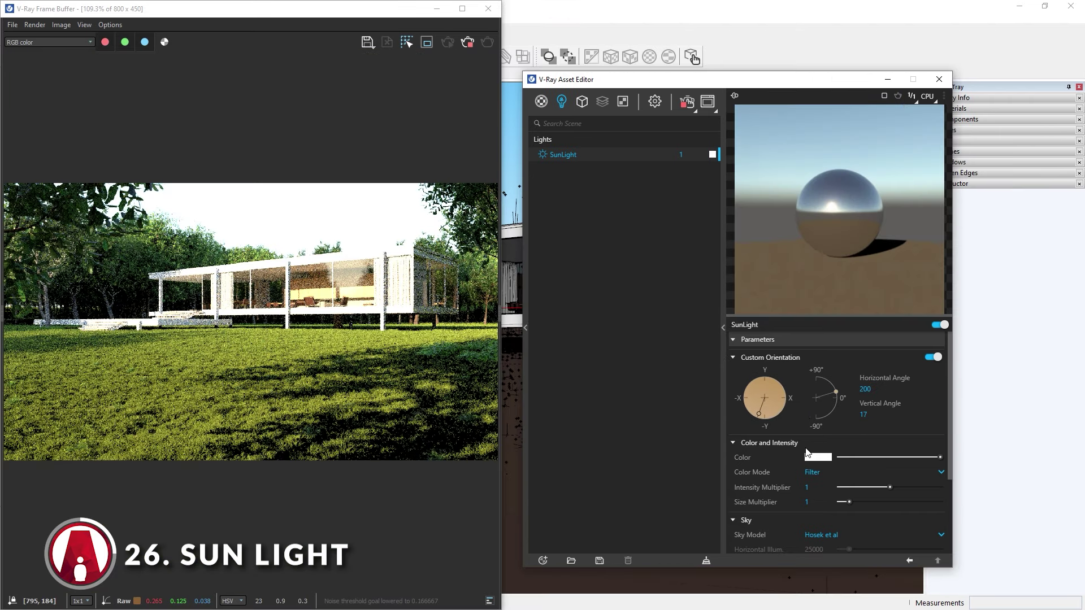
Step: Try a red SunLight color and change it to pale purple with RGB 0.96, 0.812, 1
click(819, 458)
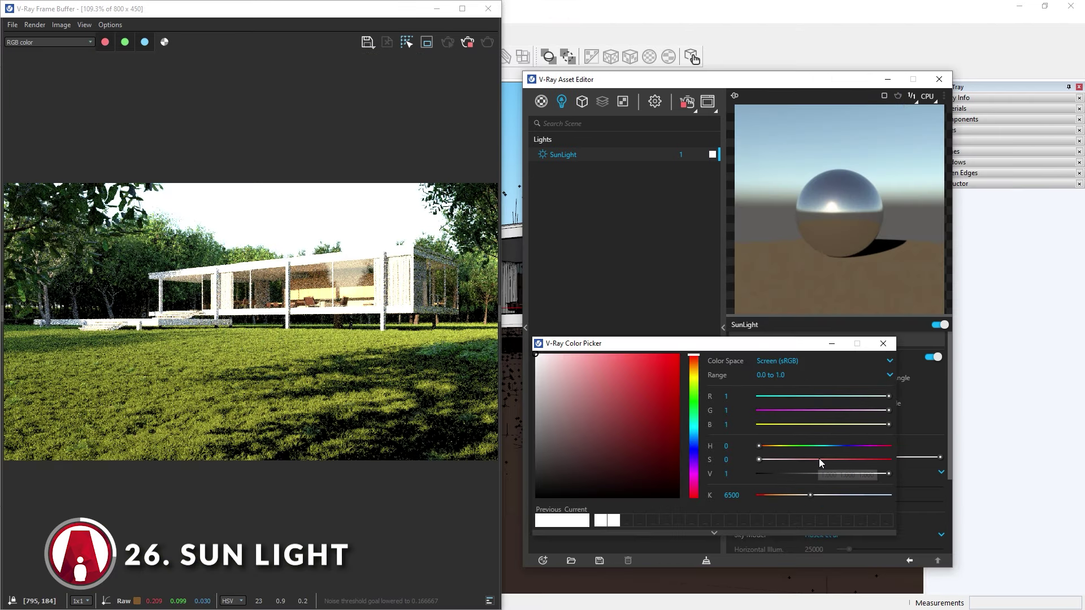
drag(599, 365, 628, 353)
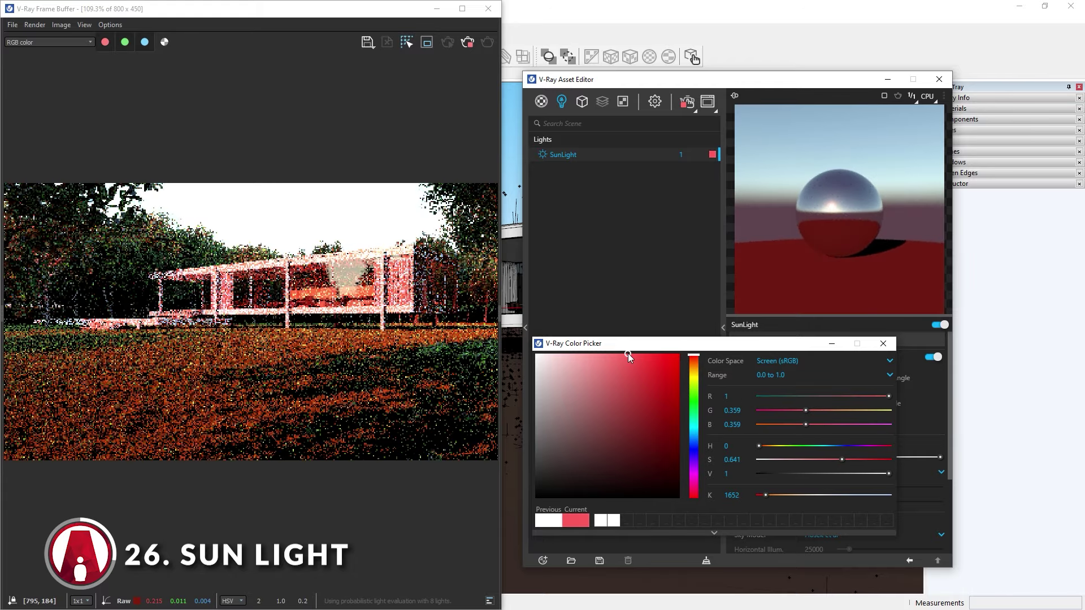
drag(686, 382, 697, 473)
drag(628, 353, 563, 355)
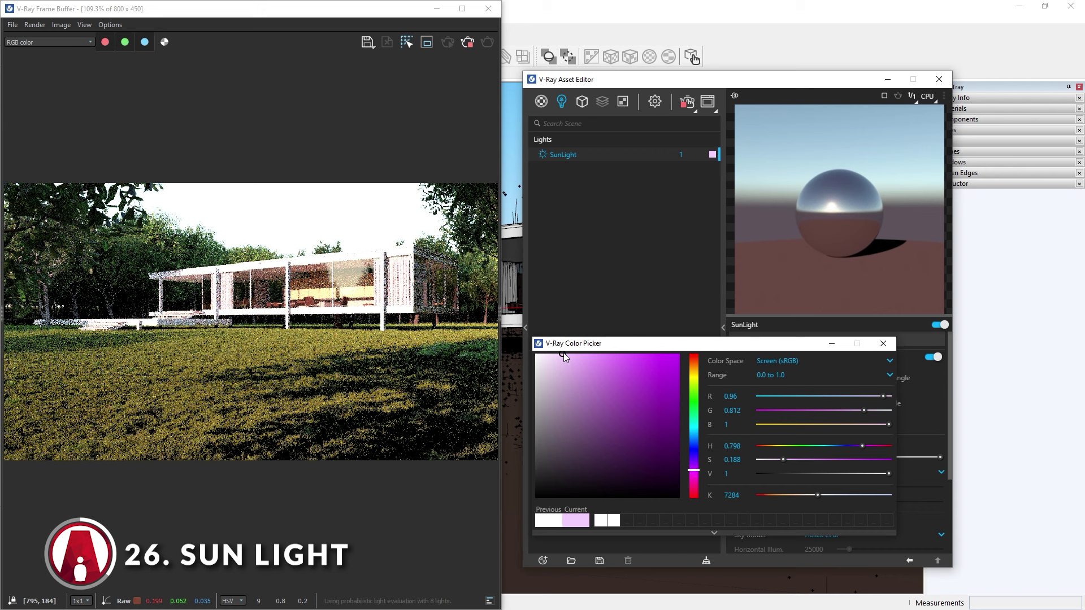
click(884, 343)
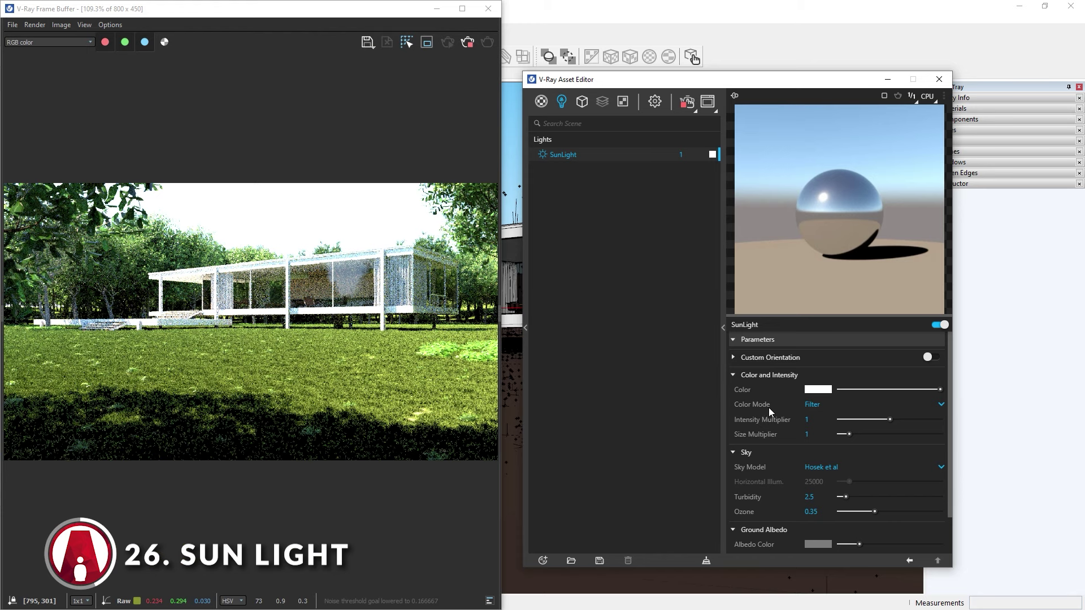
Step: Try the SunLight's Override color mode and return it to Filter
click(837, 405)
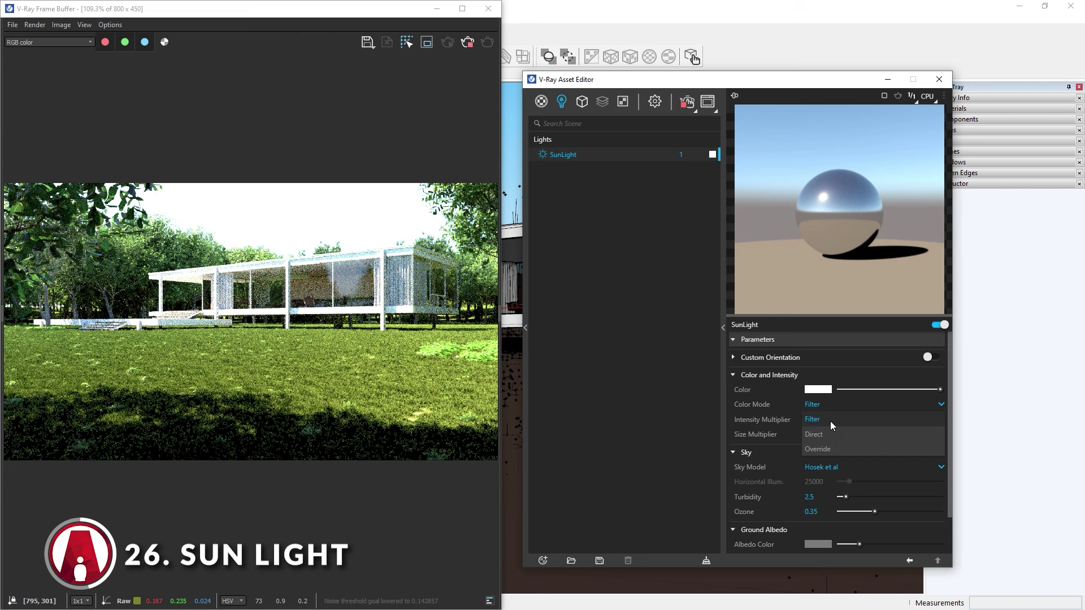
click(829, 450)
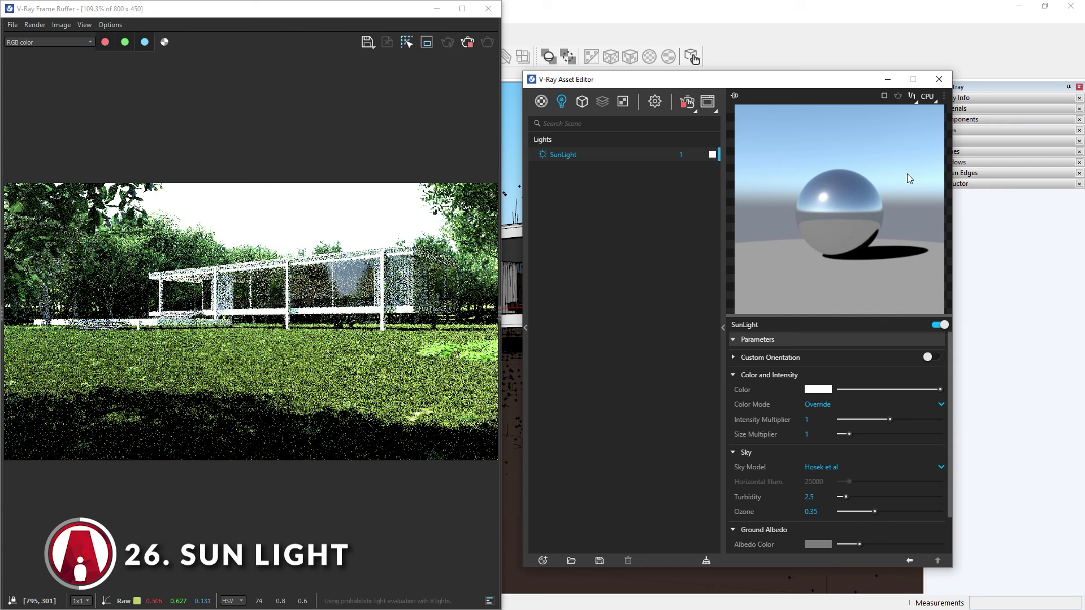
click(819, 404)
click(823, 451)
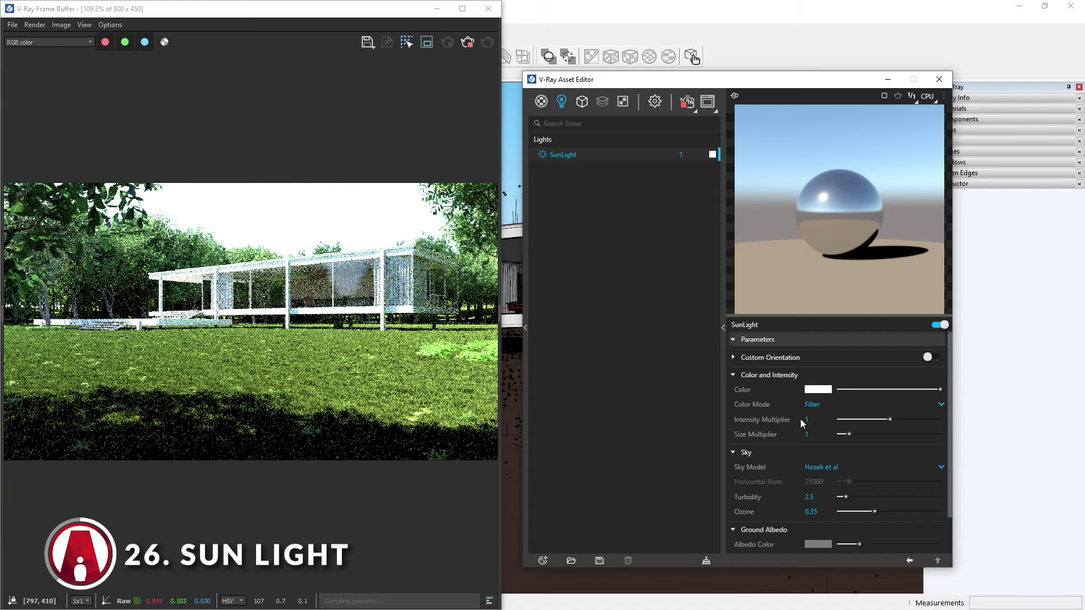
Step: Test the SunLight's Intensity Multiplier at 2 and 10, and set it back to 2
click(801, 421)
text(2)
key(Return)
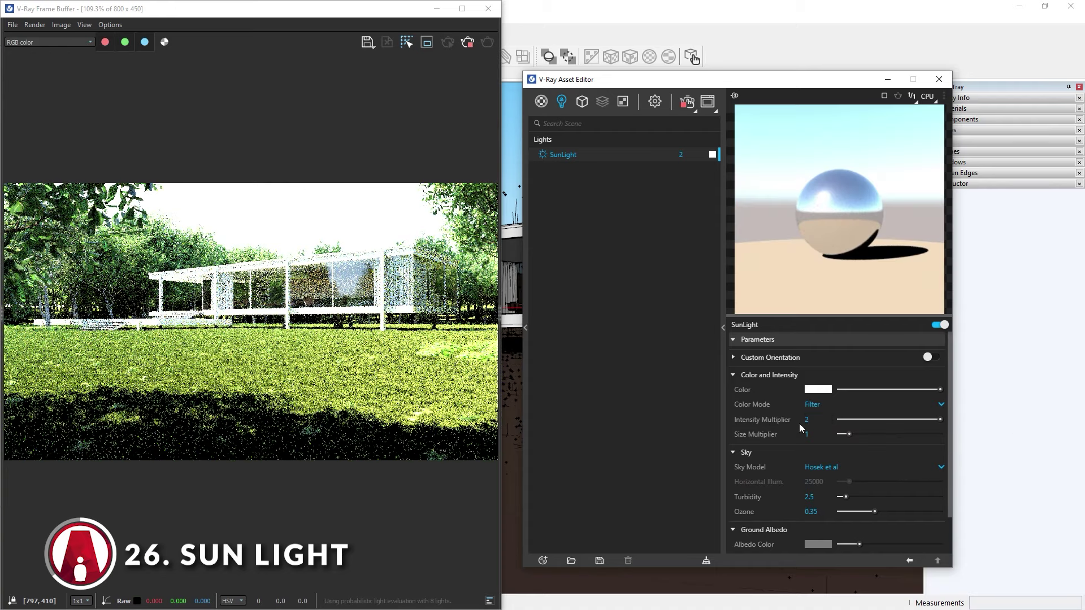
mouse_move(941, 419)
mouse_down()
mouse_move(867, 419)
mouse_move(952, 420)
mouse_up()
click(801, 420)
text(10)
key(Return)
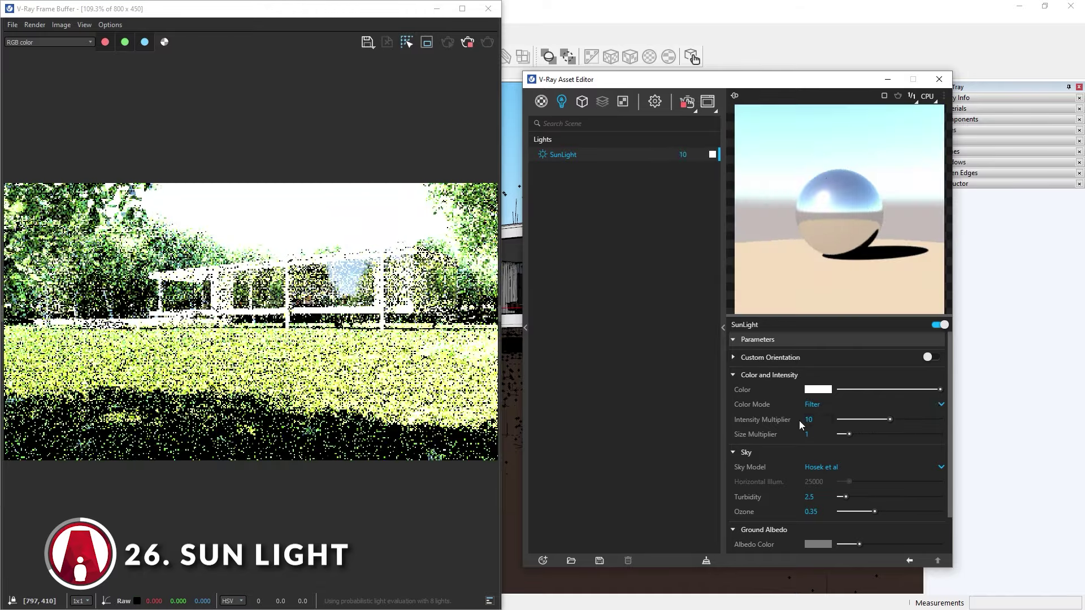
click(833, 416)
text(2)
key(Return)
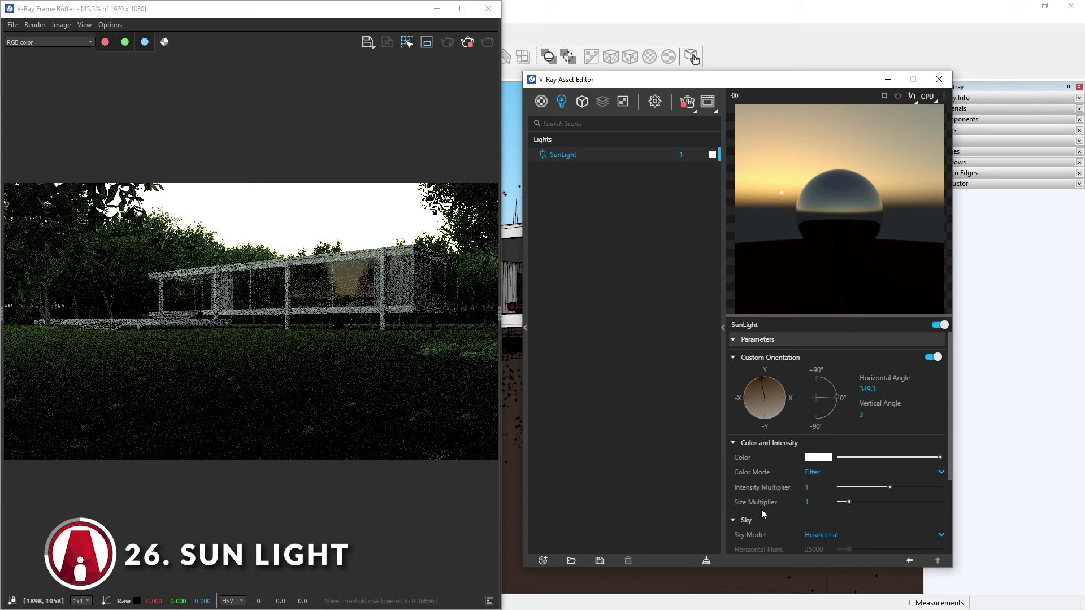
Step: Adjust the SunLight's Size Multiplier to 1.2 and turn off Custom Orientation
click(865, 502)
click(851, 502)
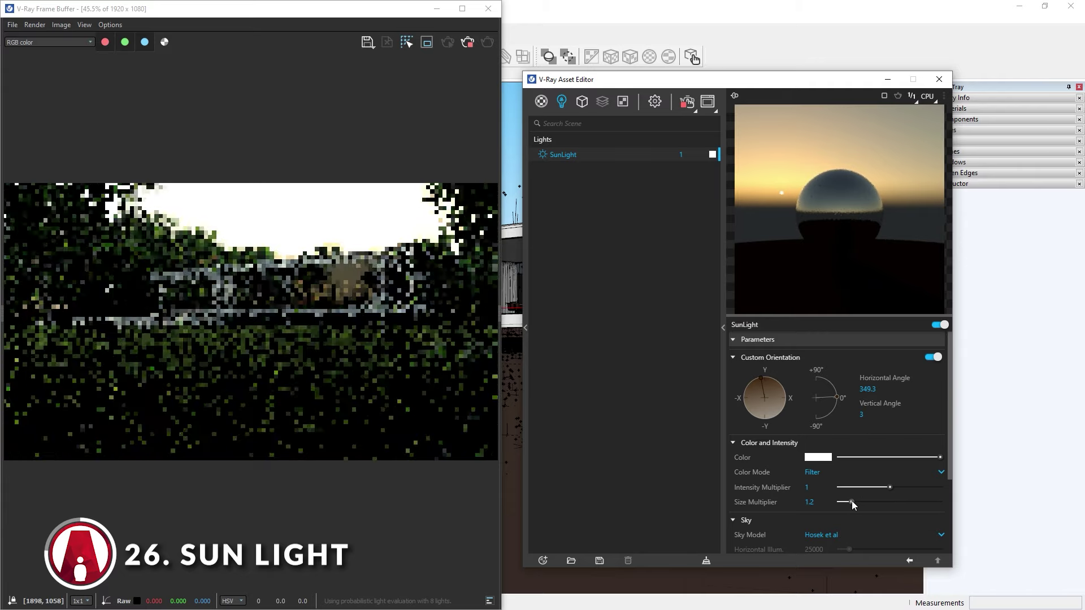
click(934, 356)
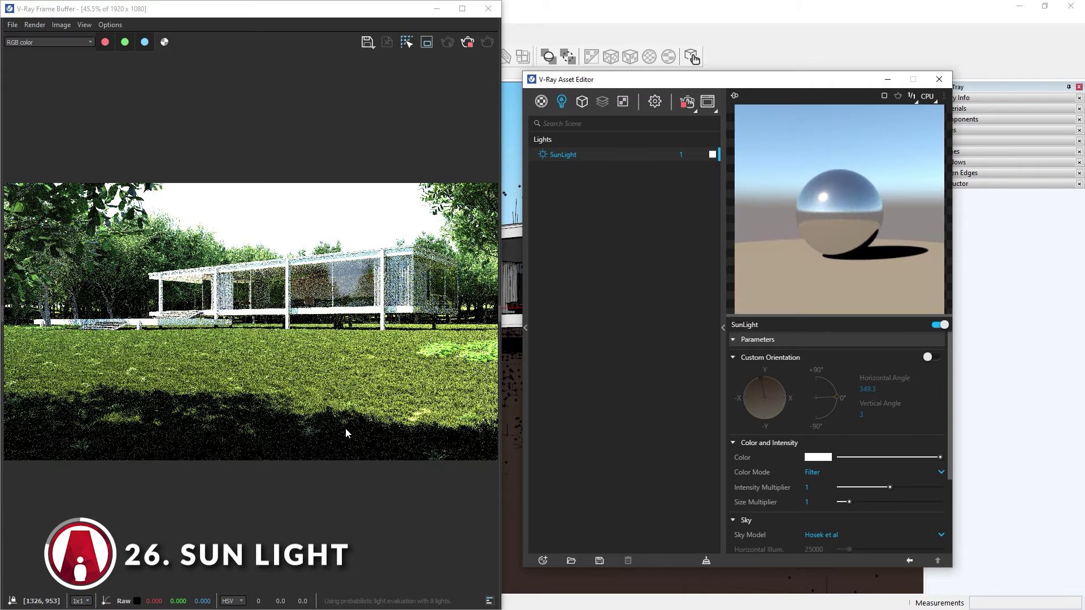
Step: Raise the SunLight's Size Multiplier to 10 and increase it further to 50
drag(852, 501, 960, 502)
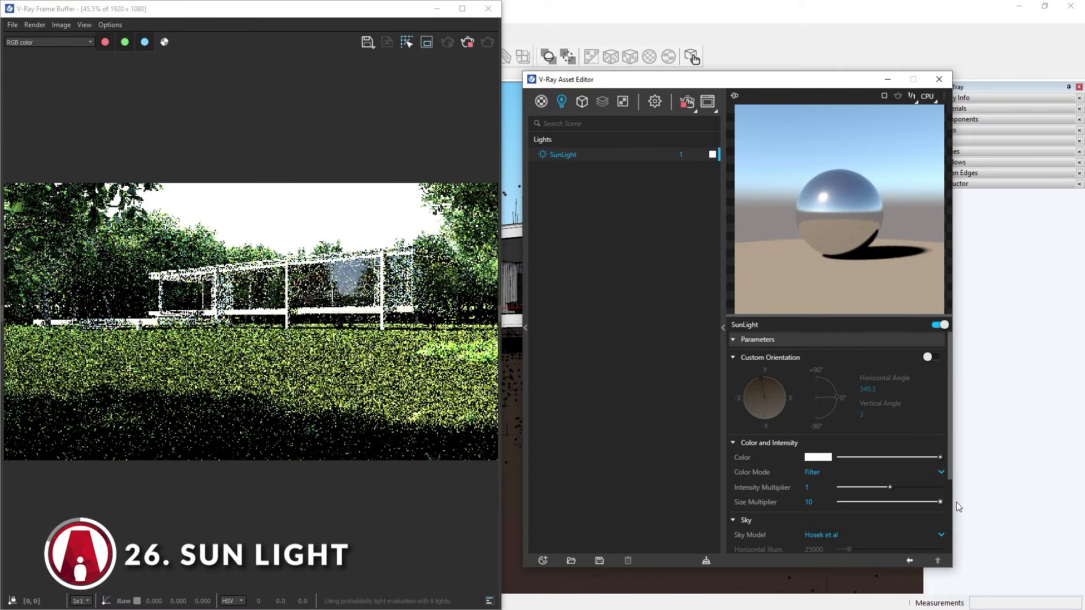
double_click(821, 504)
text(50)
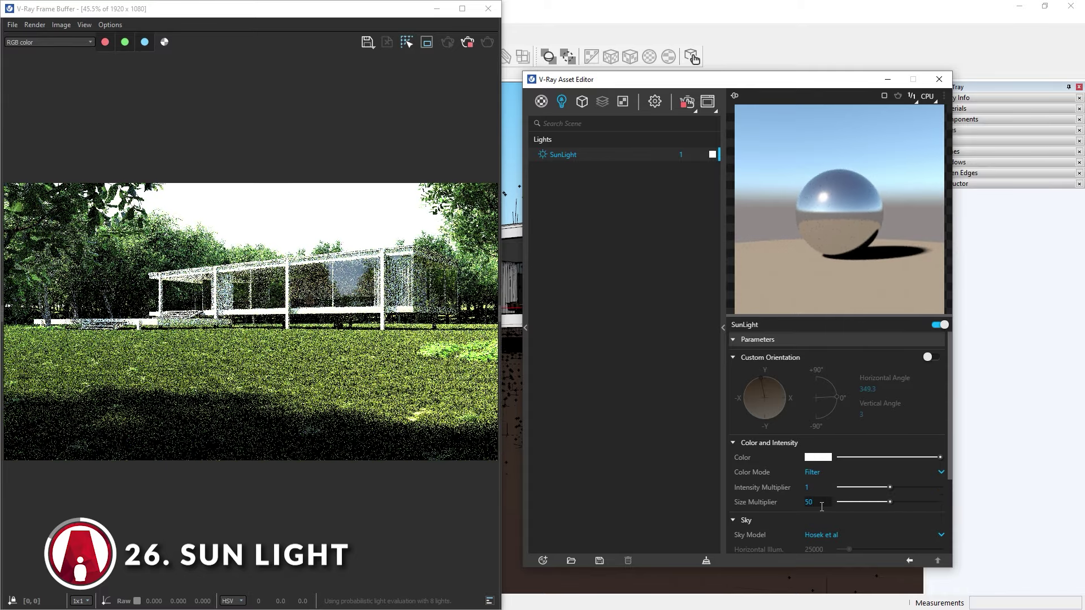
key(Return)
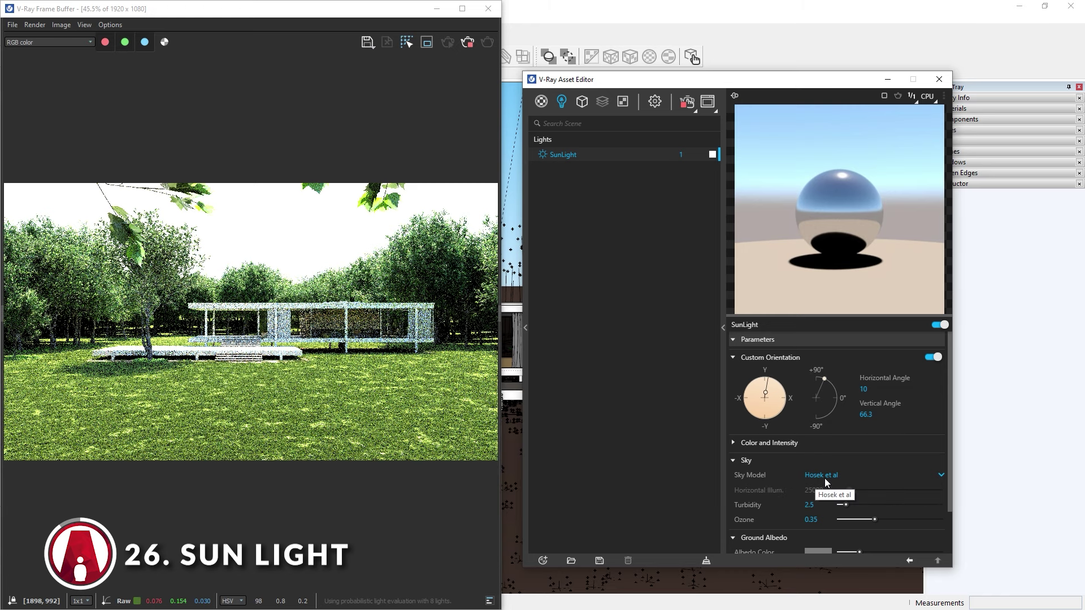
Step: Lower the SunLight's Vertical Angle to 0.5 and change the Sky Model to Improved
drag(826, 377, 839, 398)
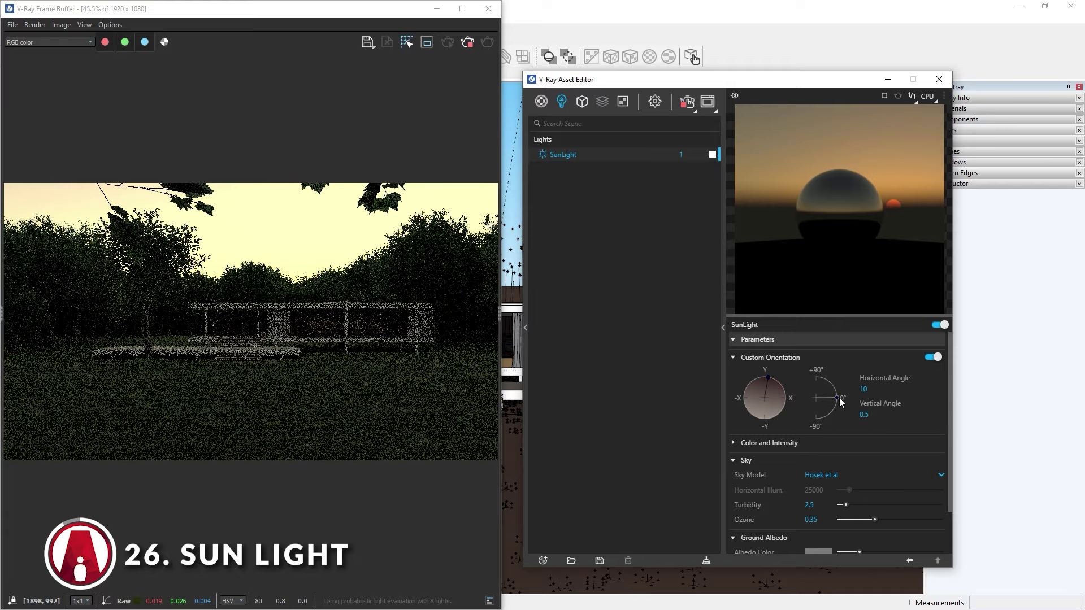
click(823, 475)
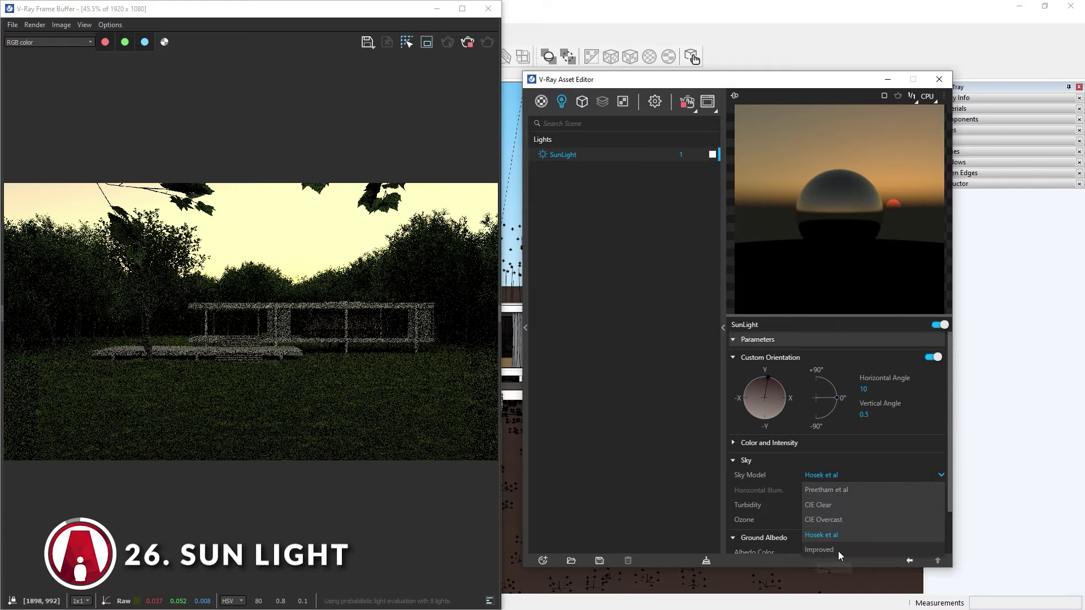
click(839, 551)
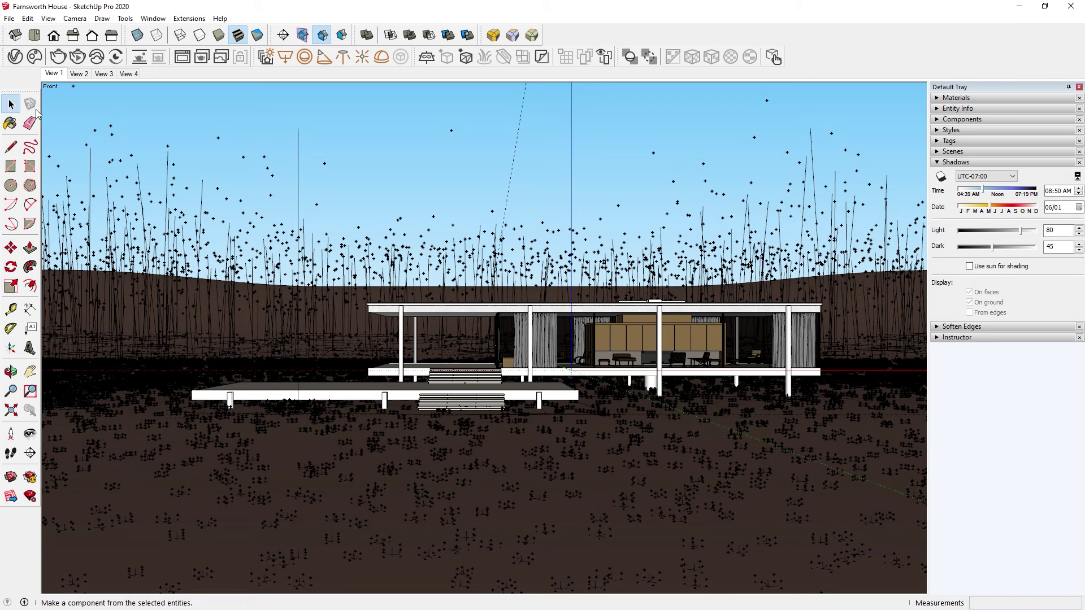
Step: Start an interactive render of View 1 and enable Clouds for the SunLight
click(16, 58)
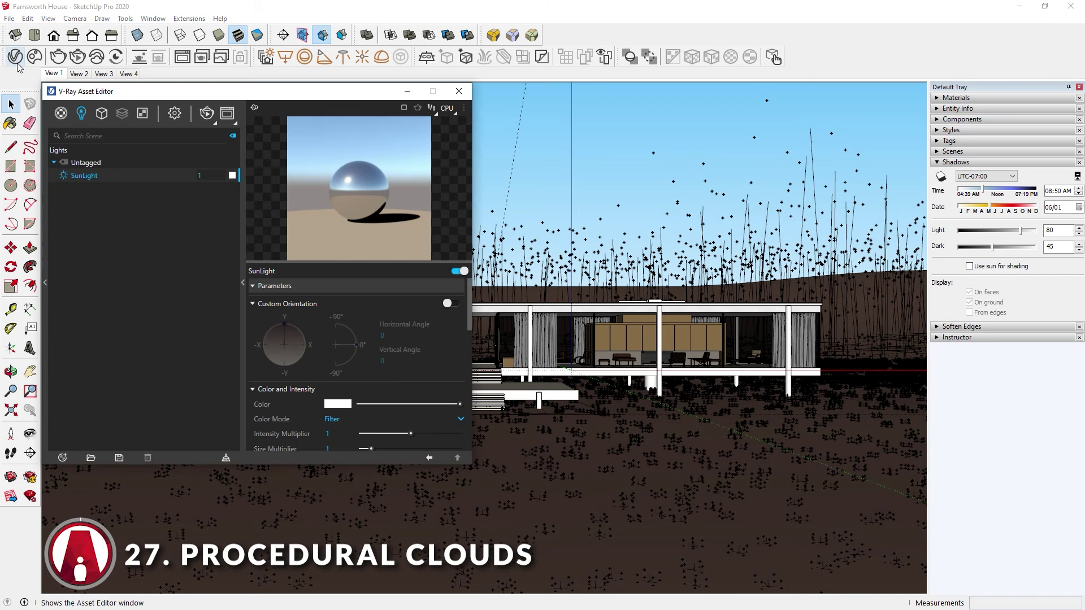
click(208, 123)
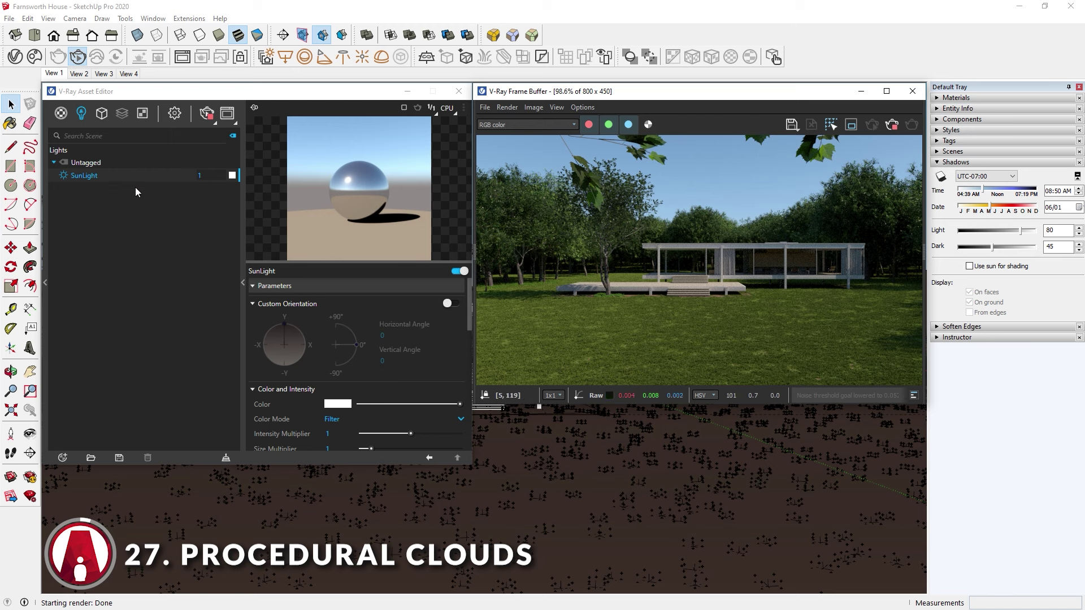
click(82, 178)
scroll(379, 354, down, 12)
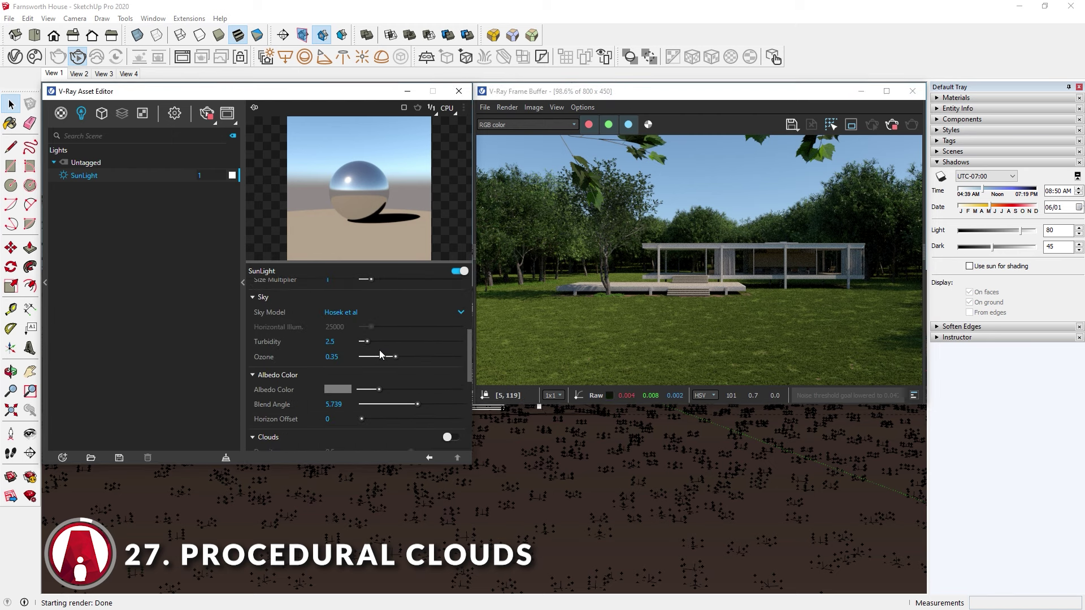
scroll(379, 354, down, 3)
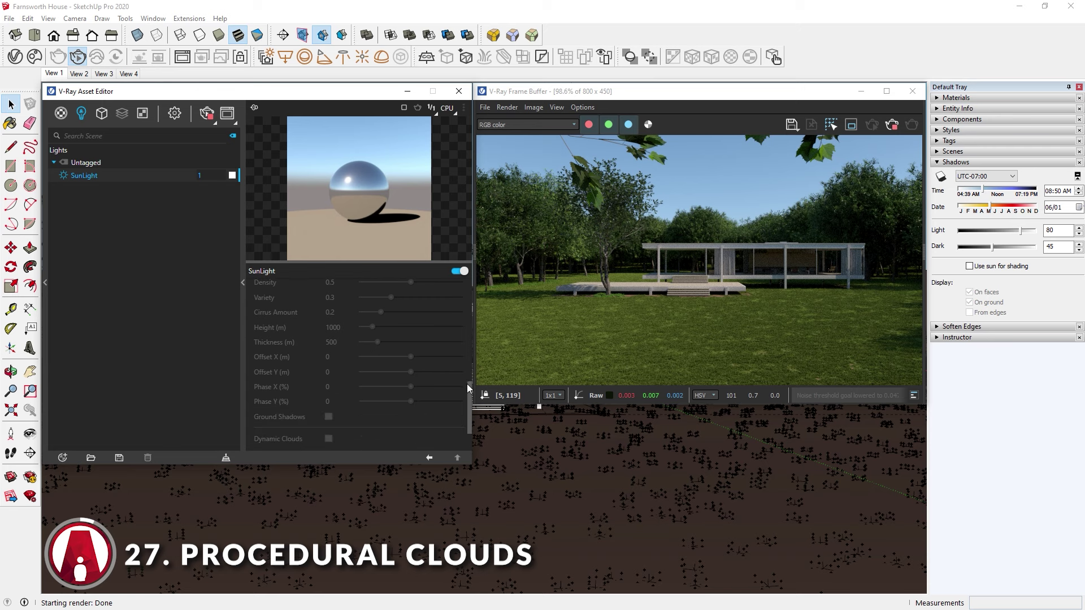
scroll(467, 384, up, 1)
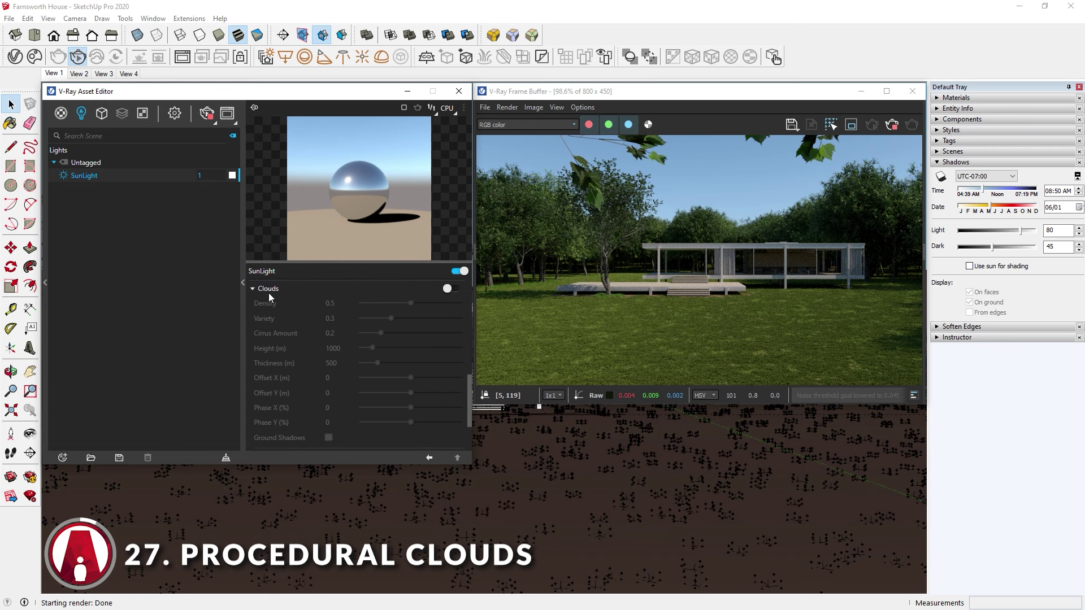
click(450, 288)
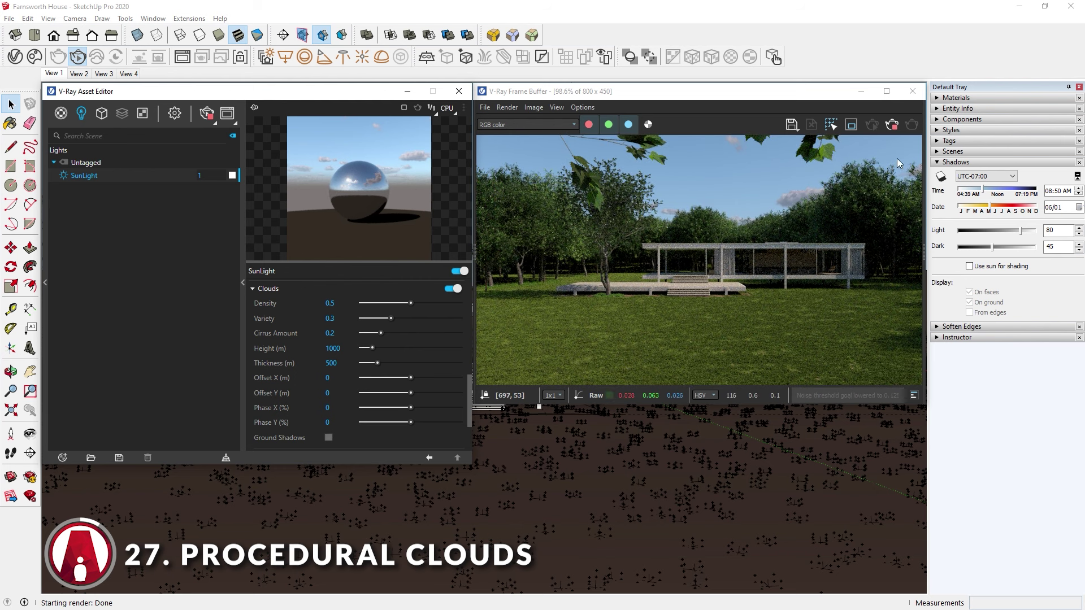
Step: Hide the Furniture and Vegetation tags and disable the AI Grass 1 and AI Grass 2 geometries
click(949, 142)
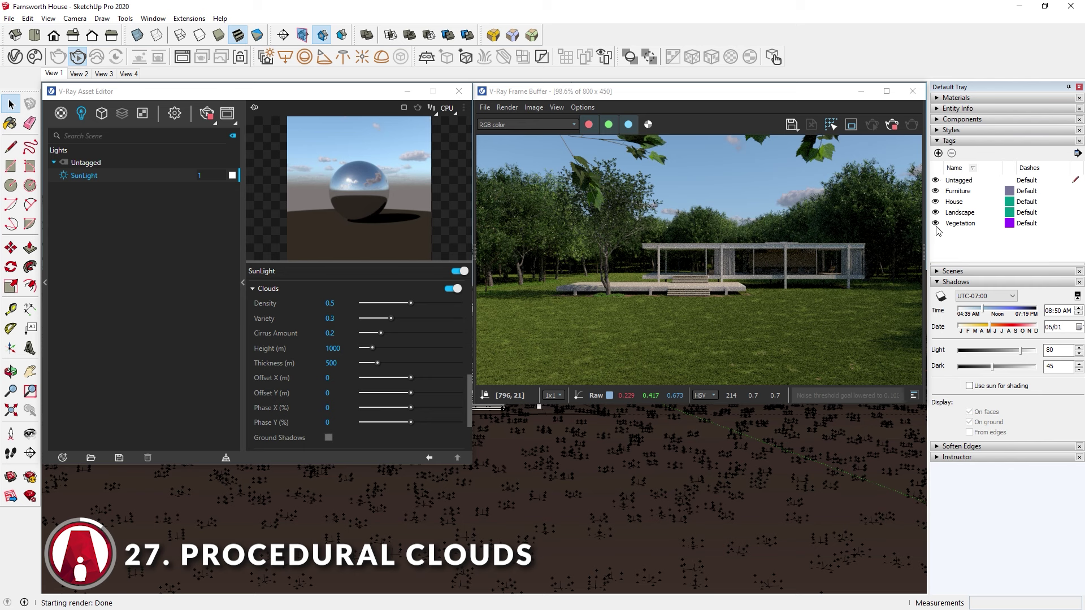
click(936, 192)
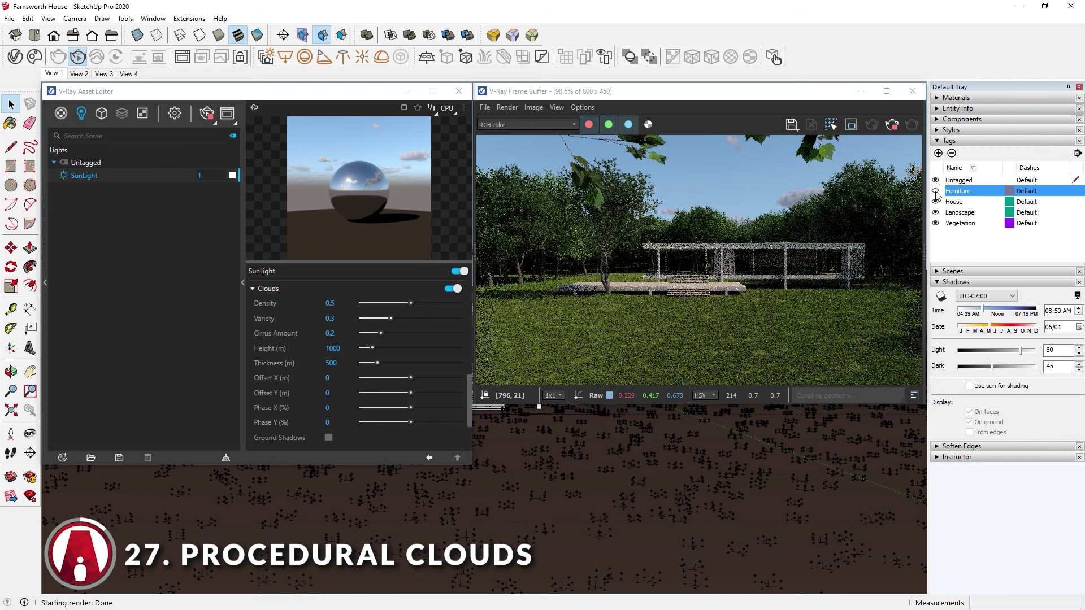
click(936, 224)
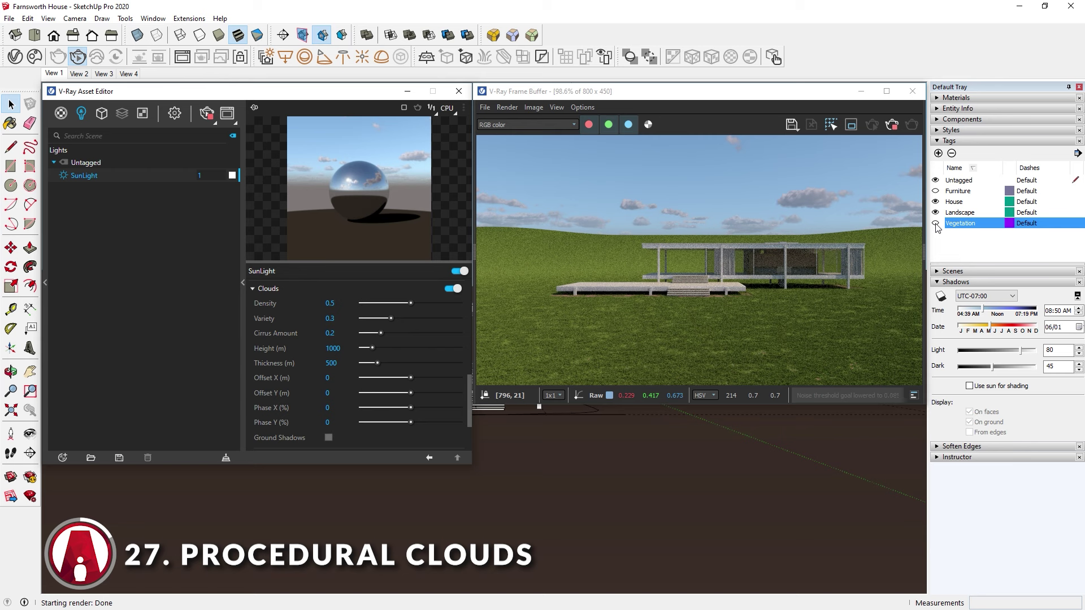
click(102, 113)
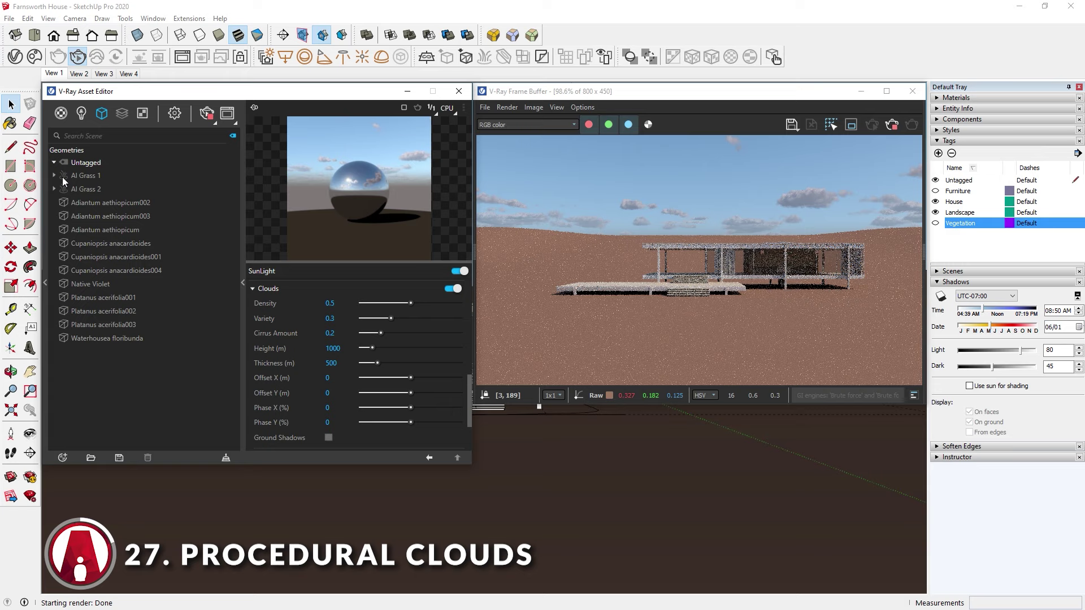
Step: Set the SunLight clouds' Density and Variety to 0.7 and Cirrus Amount to 1
click(82, 114)
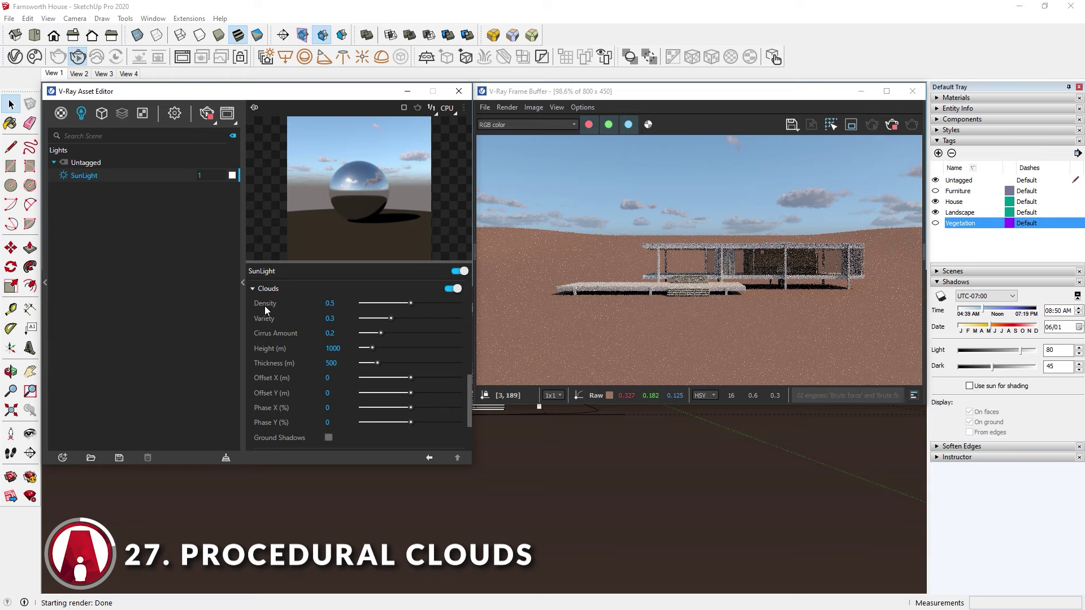
drag(413, 305, 449, 298)
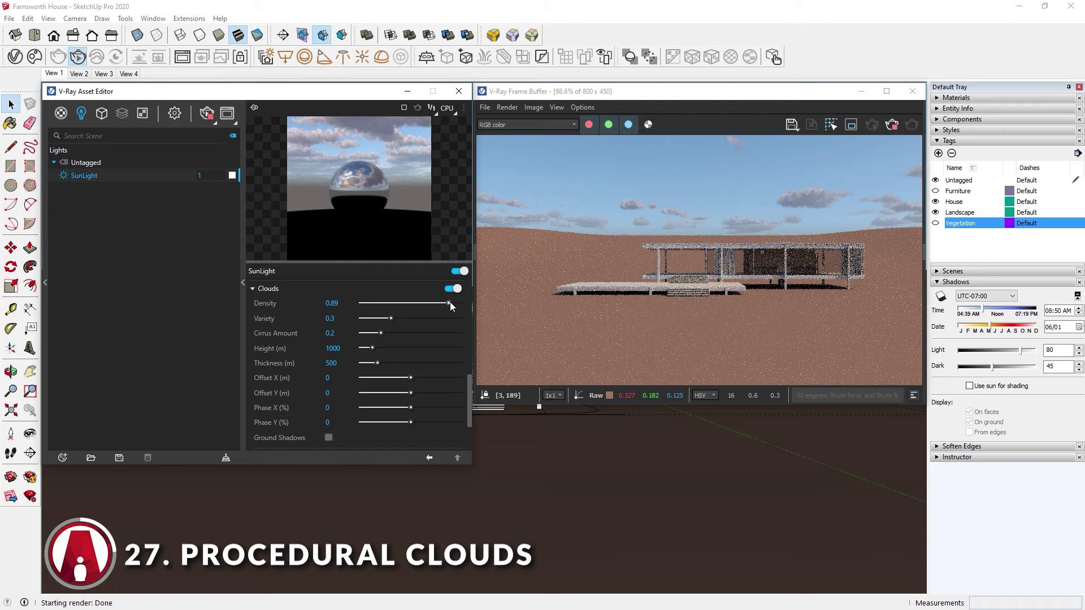
drag(450, 301, 365, 331)
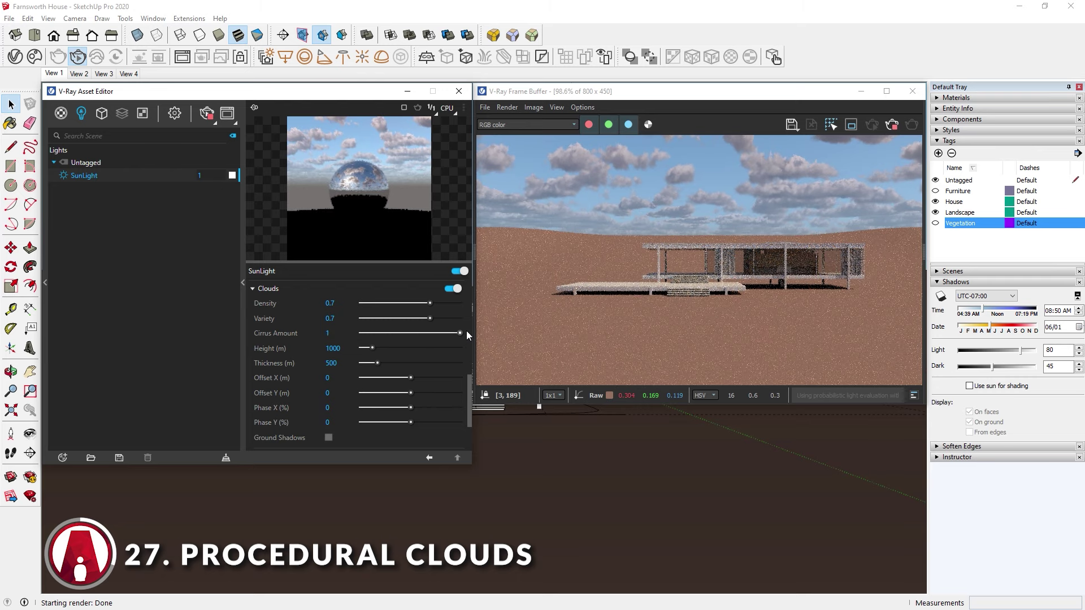
Step: Turn the camera up to the sky and try the clouds' Cirrus Amount, finishing at 1
click(407, 91)
click(30, 433)
drag(384, 294, 126, 116)
drag(406, 331, 465, 332)
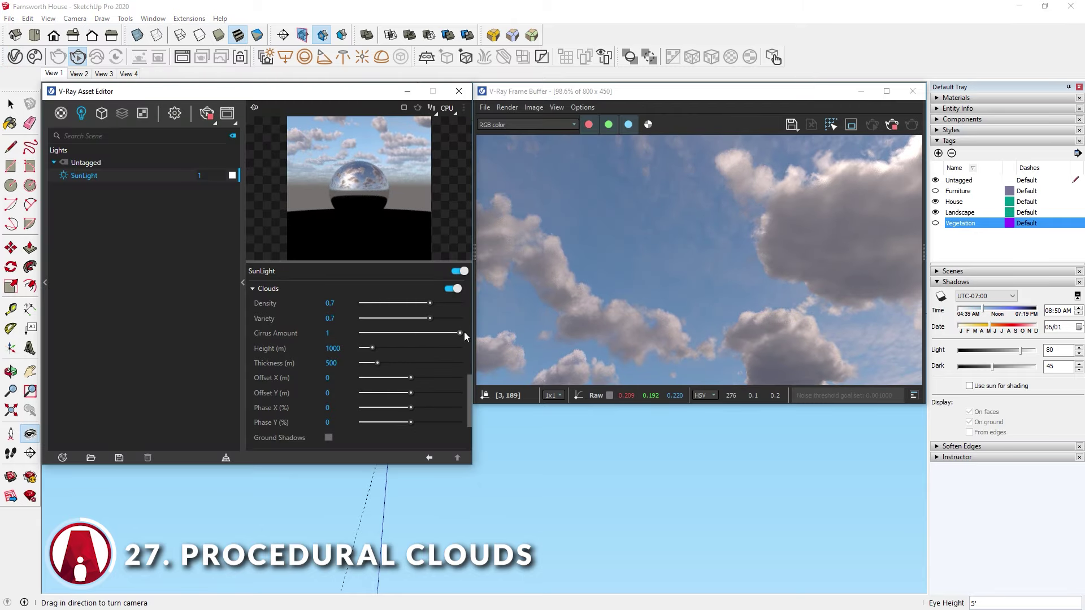
Step: Turn the camera back down to the house and set the clouds' Thickness to 700 m with Height at 1000 m
drag(481, 413, 552, 569)
mouse_move(373, 348)
mouse_down()
mouse_move(425, 347)
mouse_move(357, 348)
mouse_move(437, 348)
mouse_move(373, 347)
mouse_move(377, 364)
mouse_move(443, 364)
mouse_move(358, 364)
mouse_up()
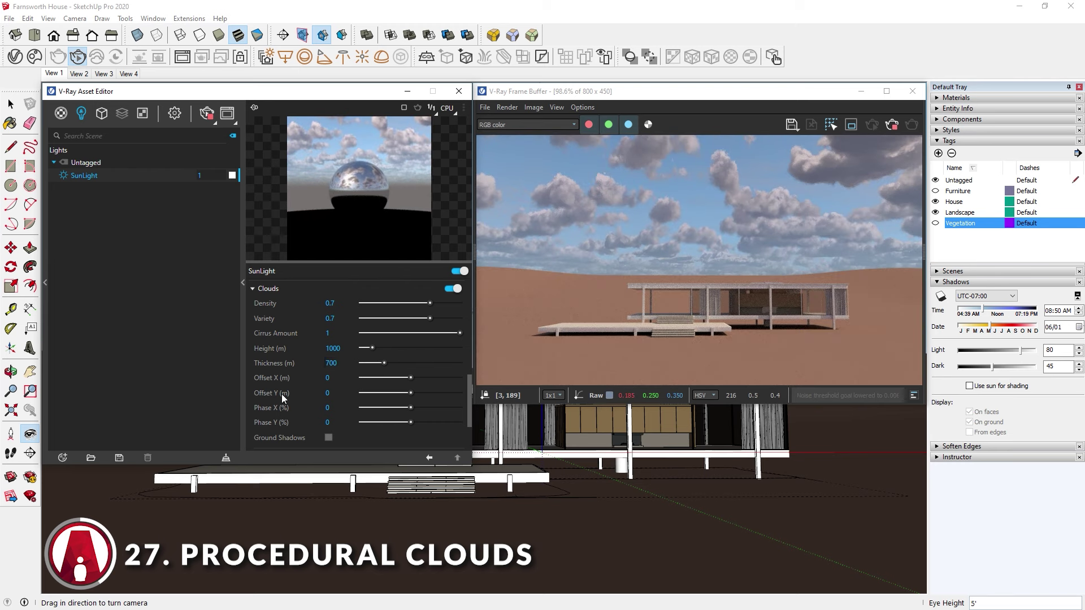
Step: Test different Offset X and Offset Y values for the clouds and reset both to 0
drag(412, 378, 379, 392)
click(405, 378)
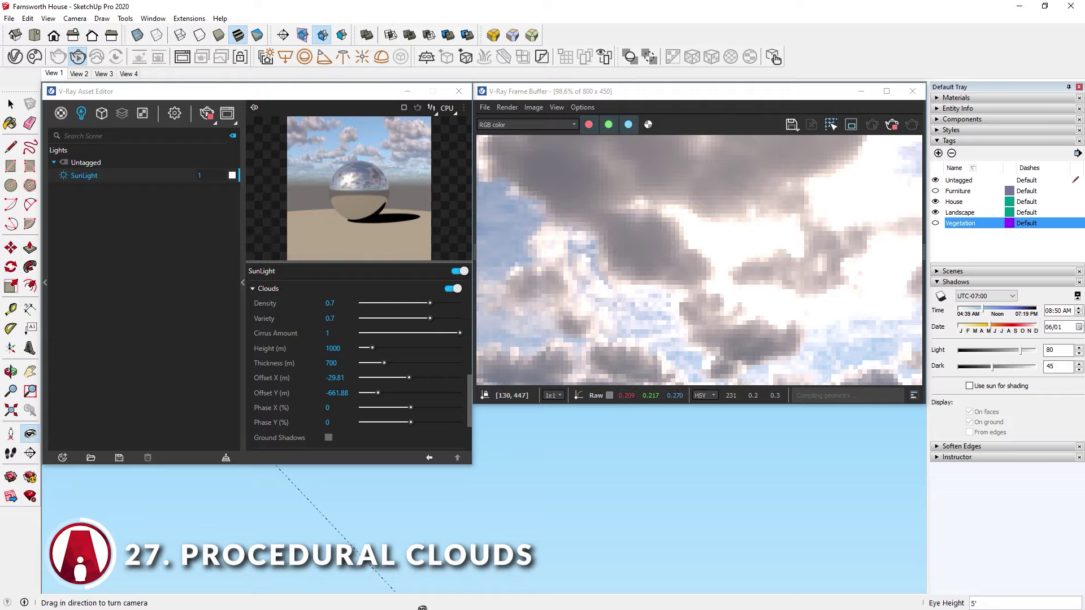
drag(492, 464, 401, 440)
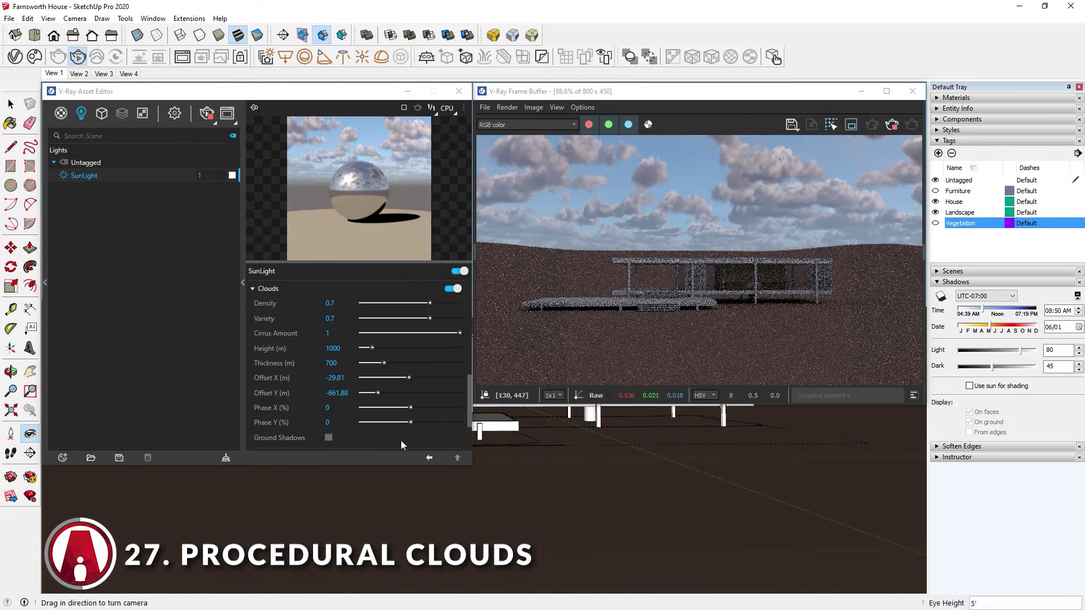
drag(409, 377, 415, 377)
click(414, 393)
click(341, 393)
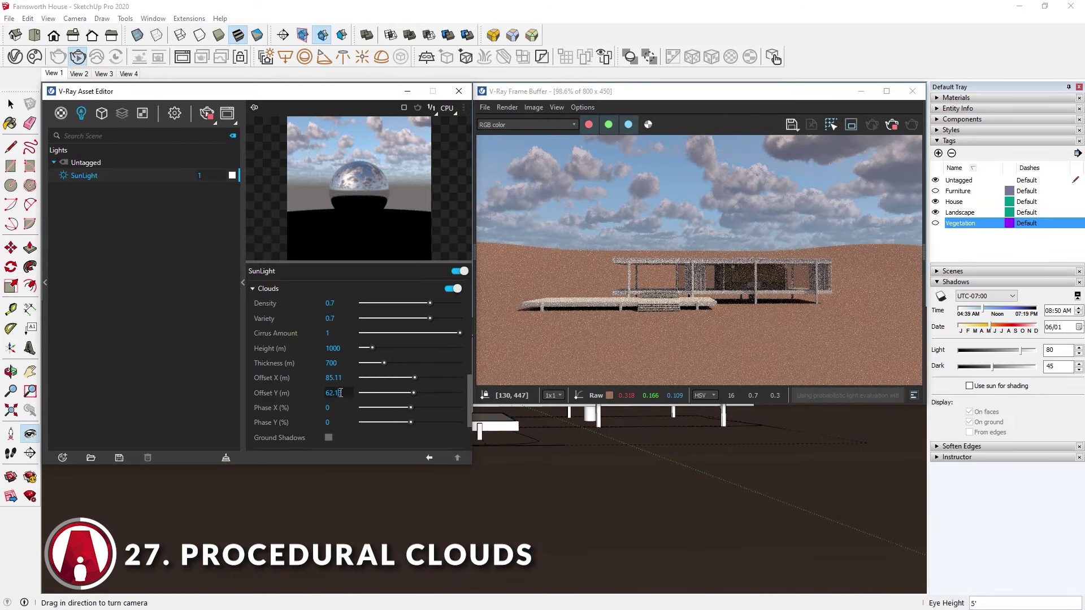
click(336, 382)
text(0)
key(Return)
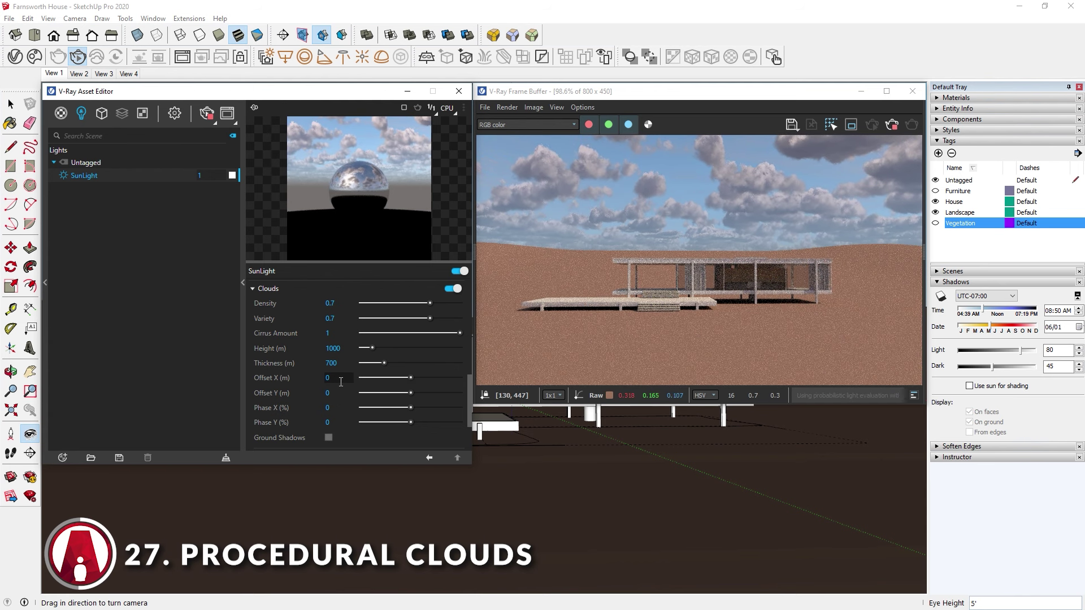
Step: Enable the clouds' Ground Shadows and aim the camera at the terrain from higher up
click(328, 438)
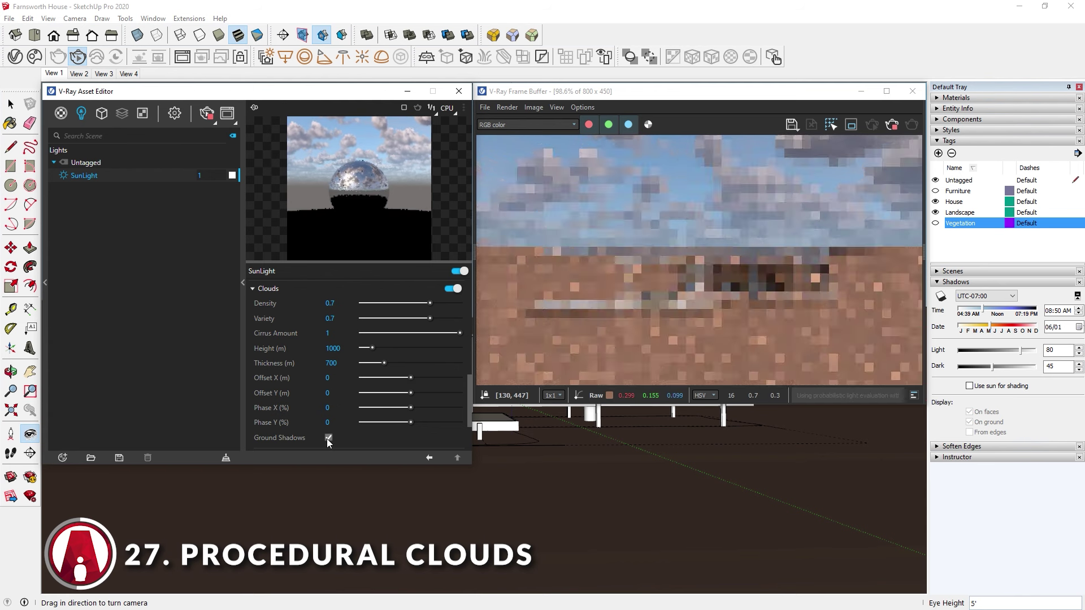
middle_drag(570, 460, 554, 521)
drag(554, 520, 574, 460)
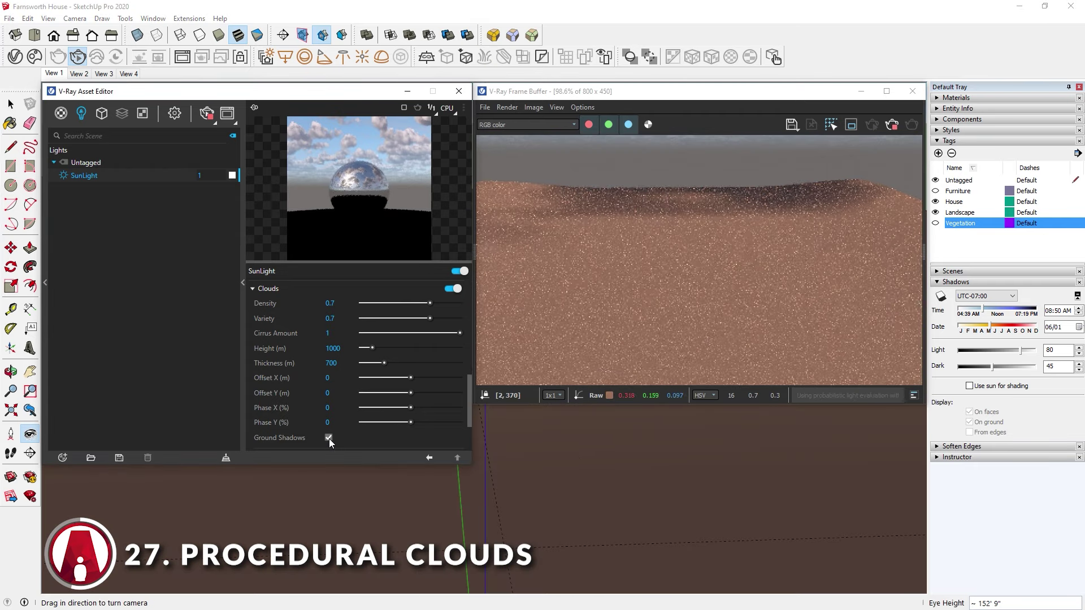
Step: Try the ground shadows with Offset Y at -156.22 m, toggle Ground Shadows, and reset Offset Y to 0
mouse_move(411, 392)
mouse_down()
mouse_move(388, 392)
mouse_move(425, 393)
mouse_move(402, 395)
mouse_up()
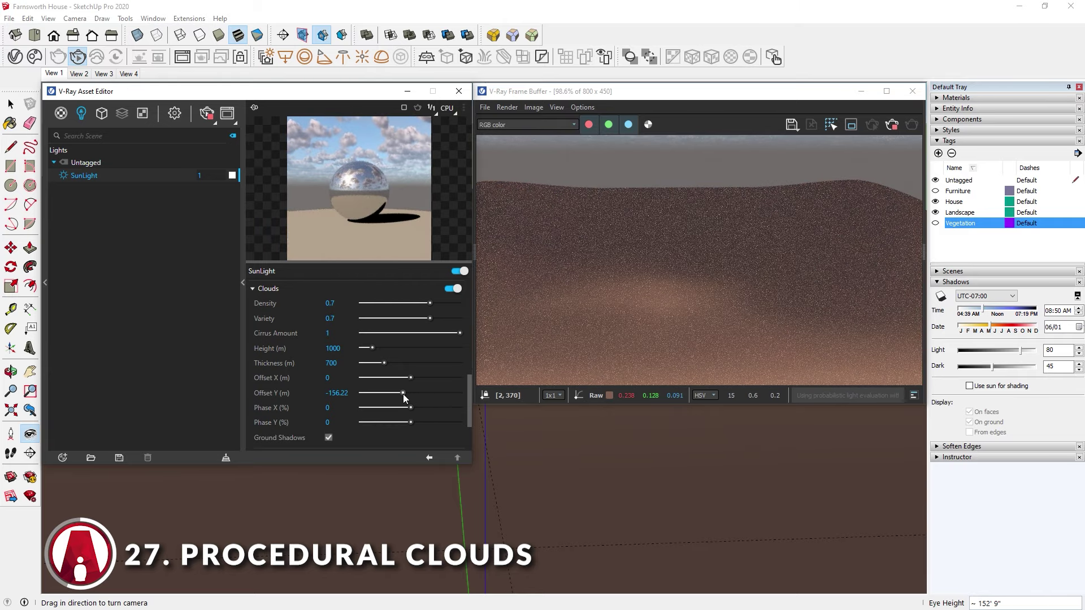
click(329, 438)
double_click(333, 393)
text(0)
key(Return)
Step: Bring the camera back to the house and review the Clouds settings down to Dynamic Clouds
mouse_move(508, 452)
middle_down()
mouse_move(566, 447)
mouse_move(544, 490)
middle_up()
scroll(303, 394, down, 3)
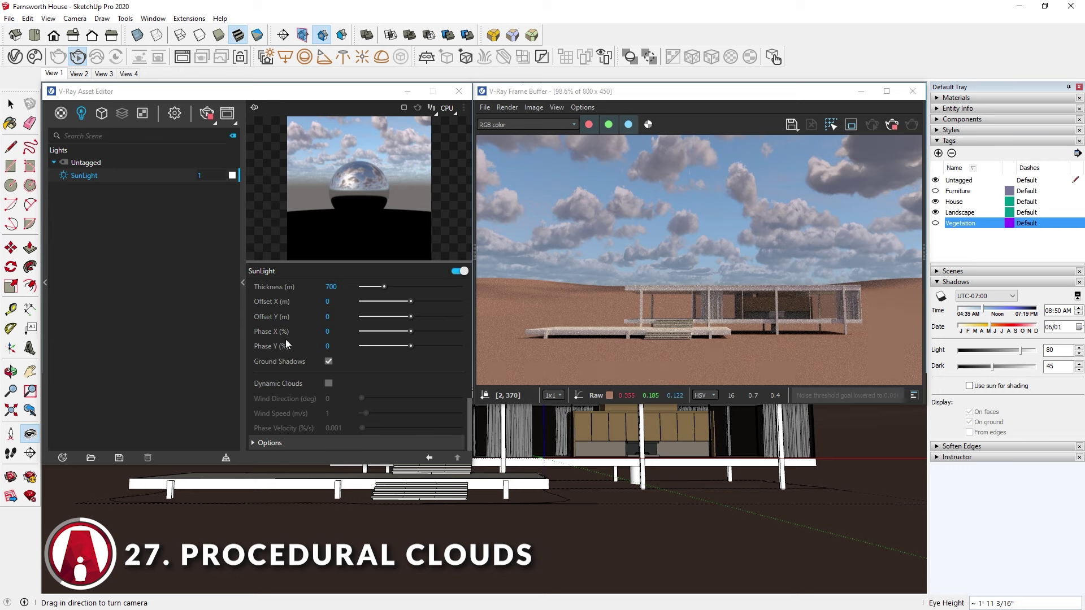
scroll(413, 404, up, 3)
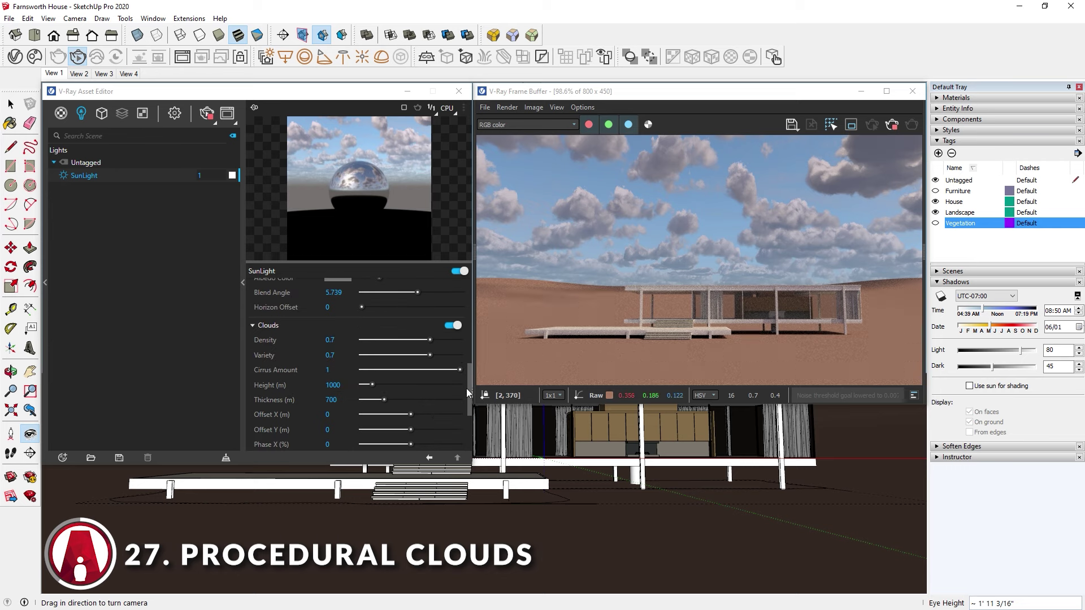
drag(469, 381, 472, 392)
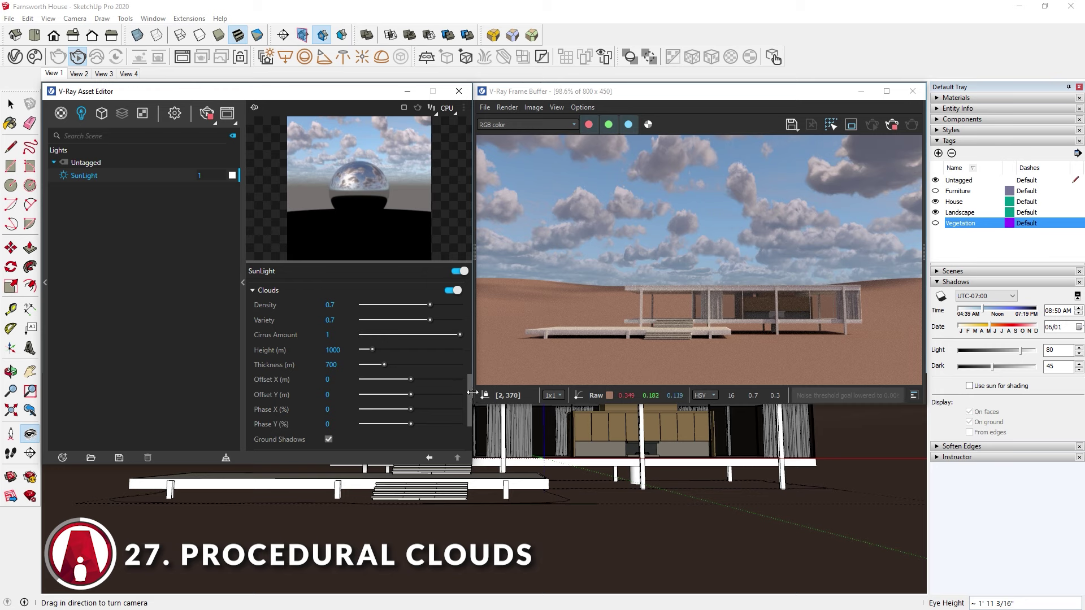
Step: Re-enable the AI Grass geometries, show the Vegetation and Furniture tags, and return to the View 1 scene
click(102, 115)
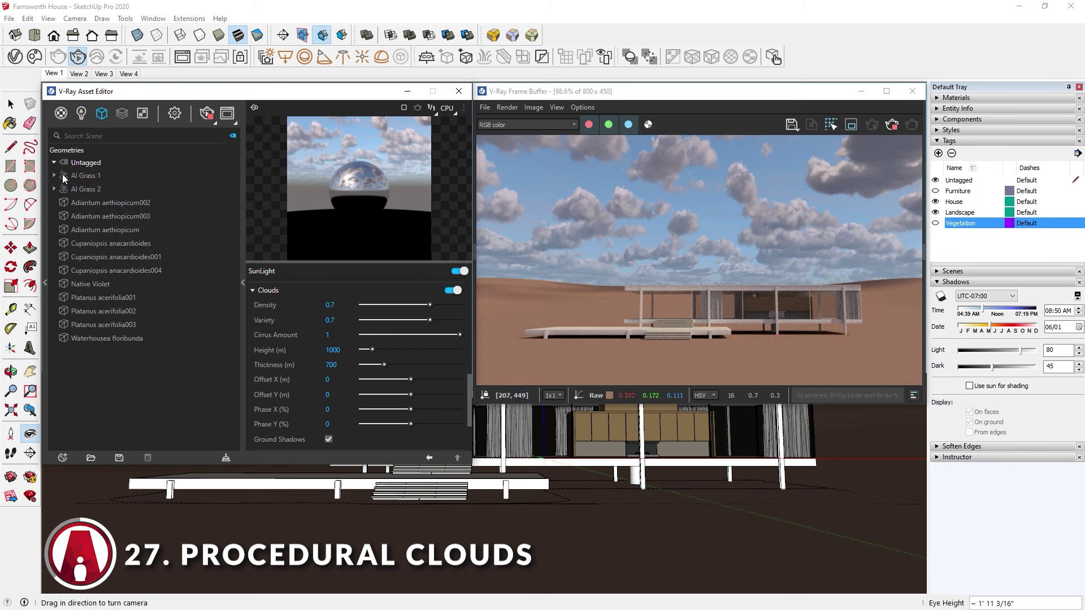
click(935, 224)
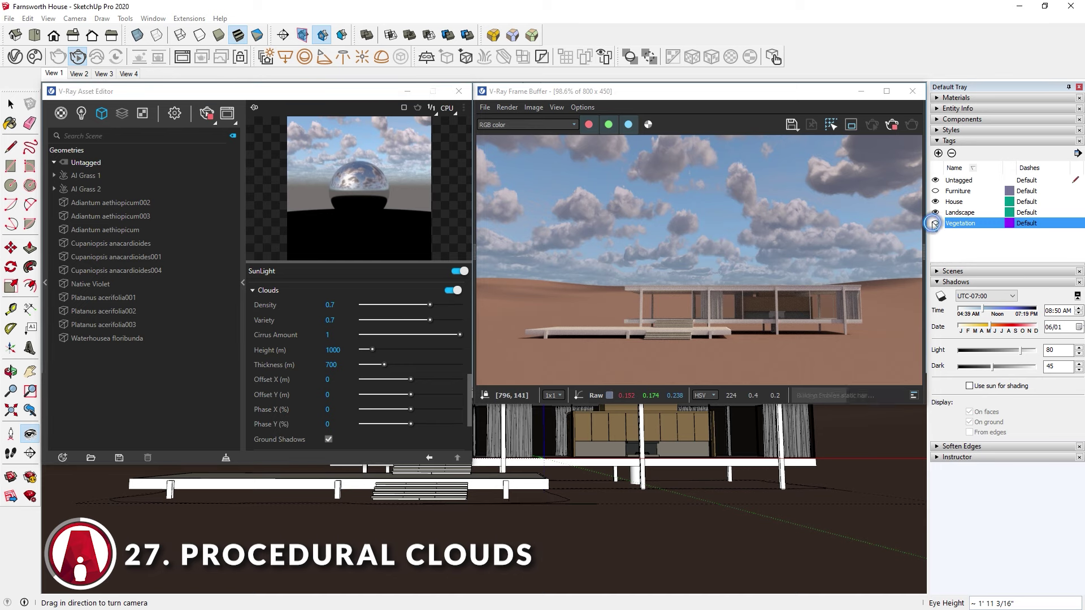
click(935, 190)
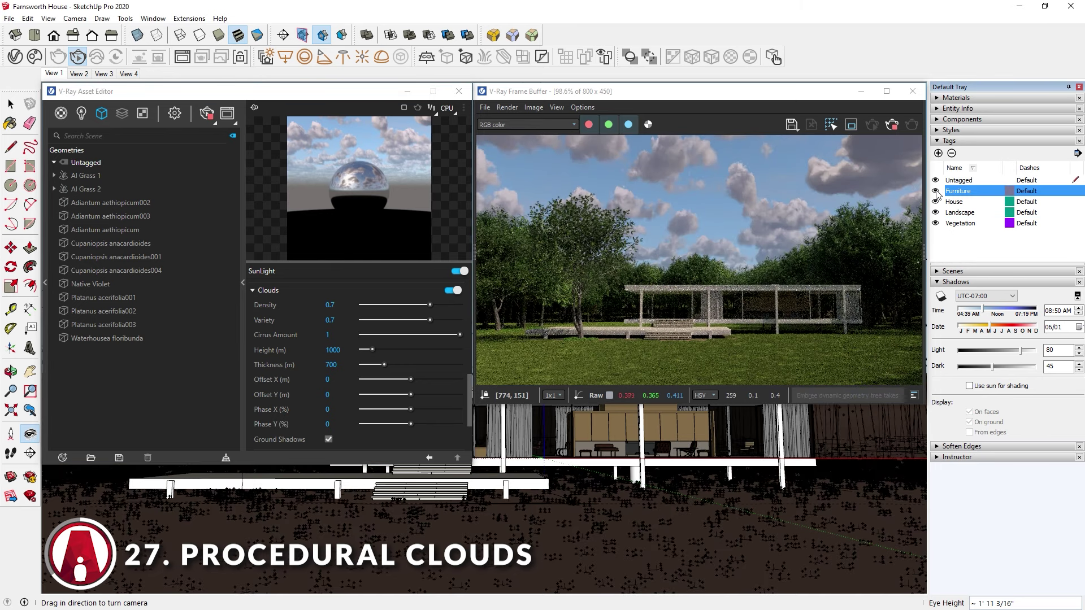
click(58, 75)
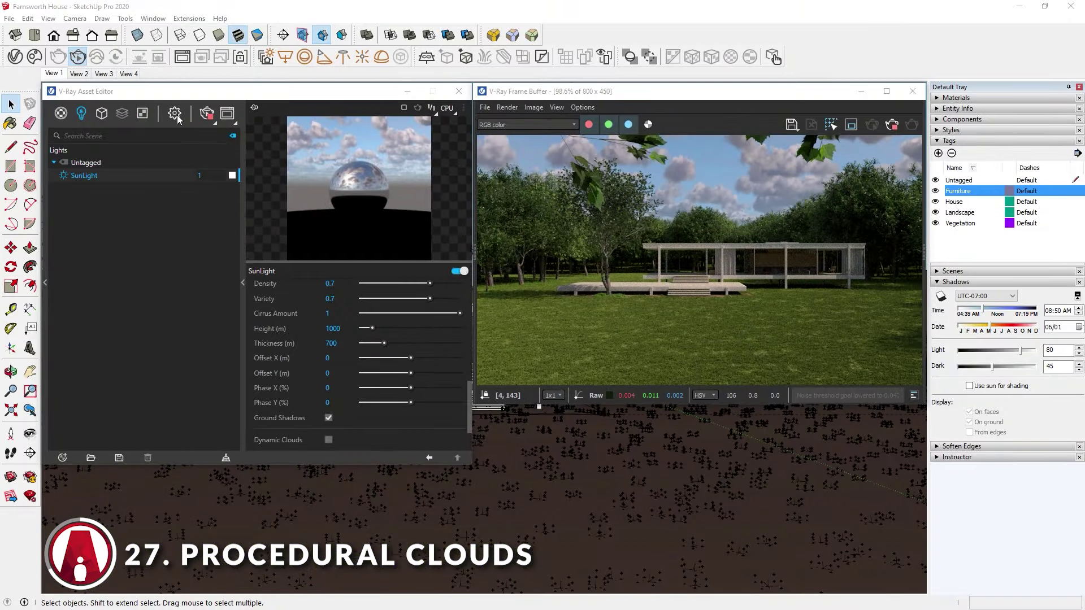
Step: Set the Advanced Camera Parameters to a Film Sensitivity of 300 and a Shutter Speed of 100
click(175, 113)
click(301, 332)
click(324, 375)
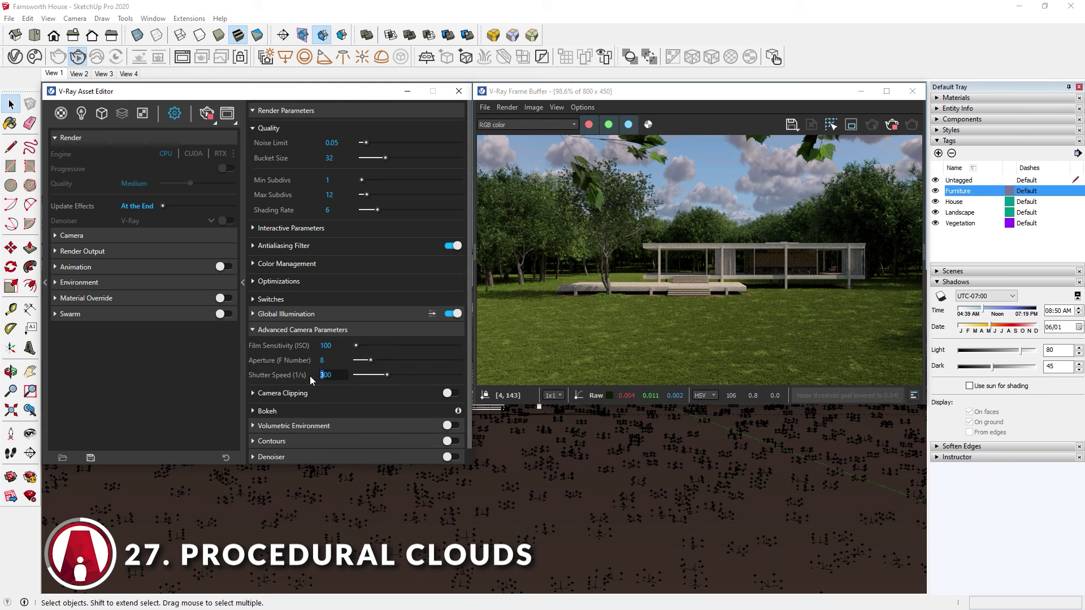
text(1)
key(Return)
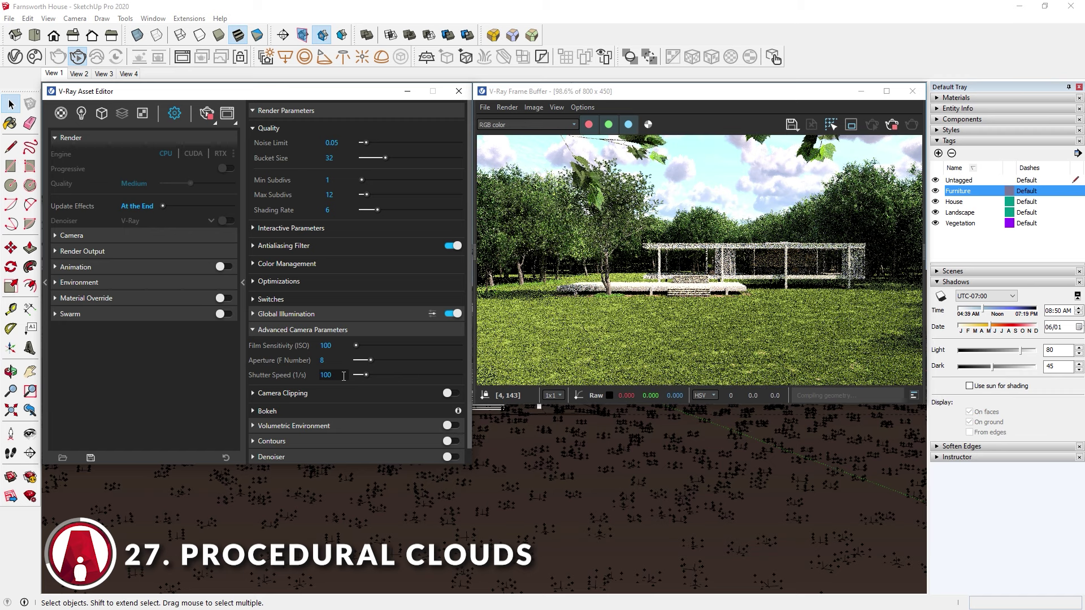
click(338, 375)
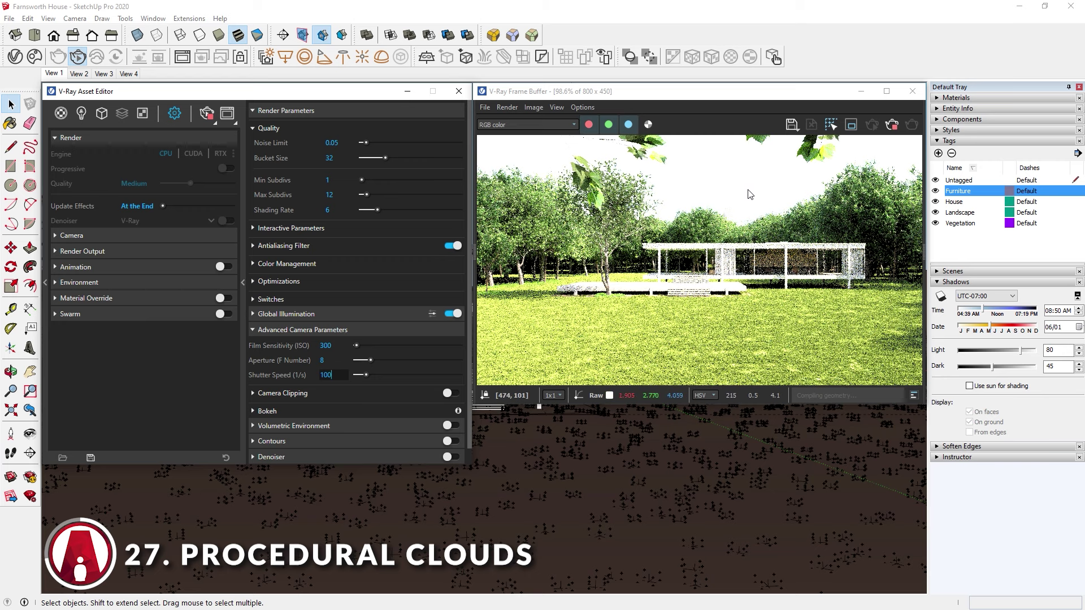
Step: Add an Exposure correction layer to the rendered image and lower its Highlight Burn to the minimum
click(922, 254)
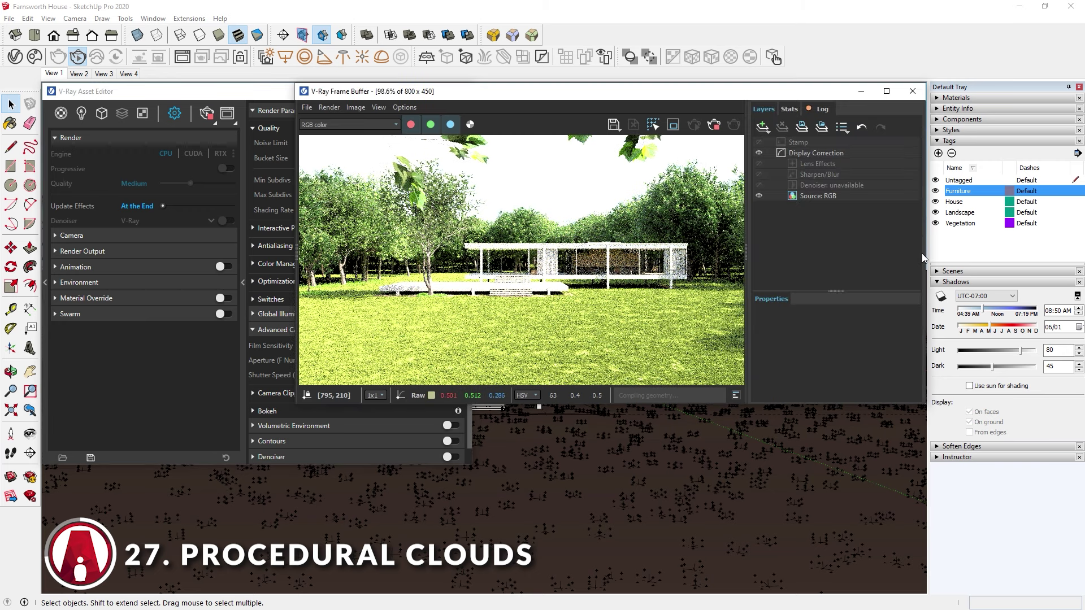
click(762, 126)
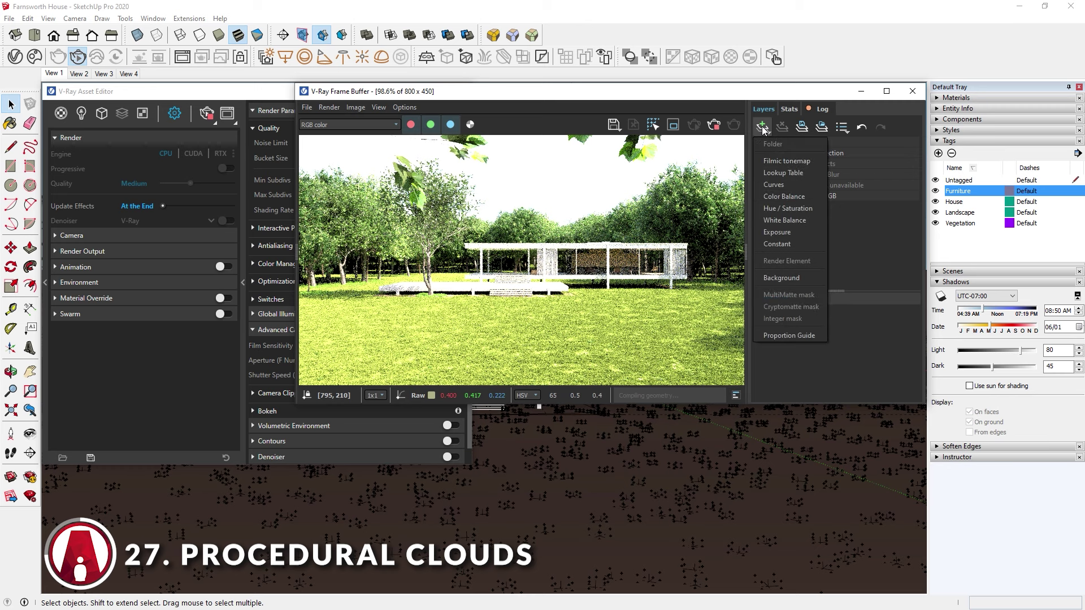
click(778, 232)
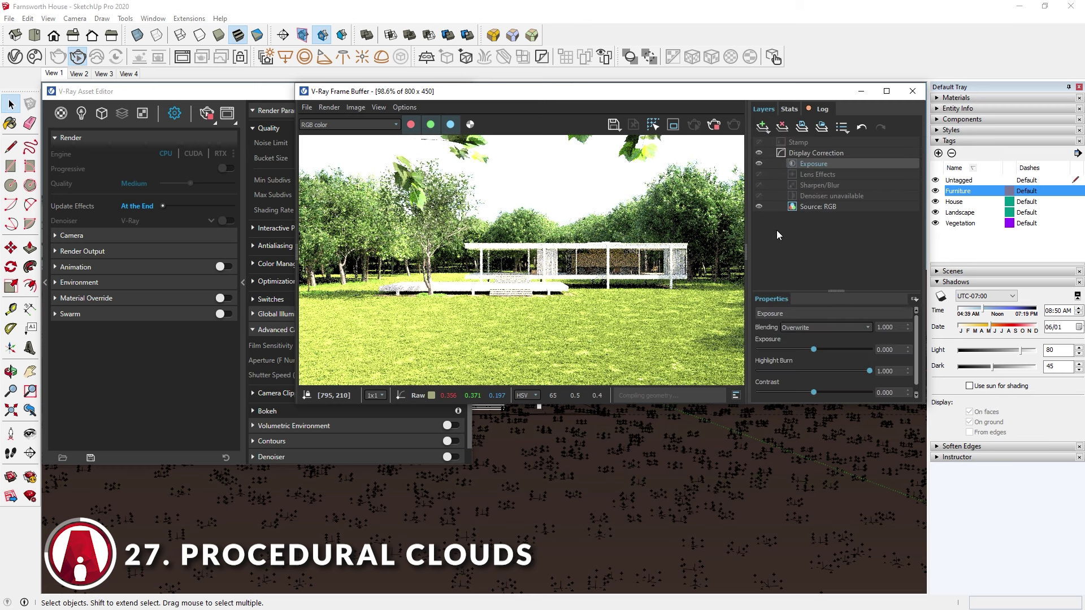
drag(871, 371, 745, 373)
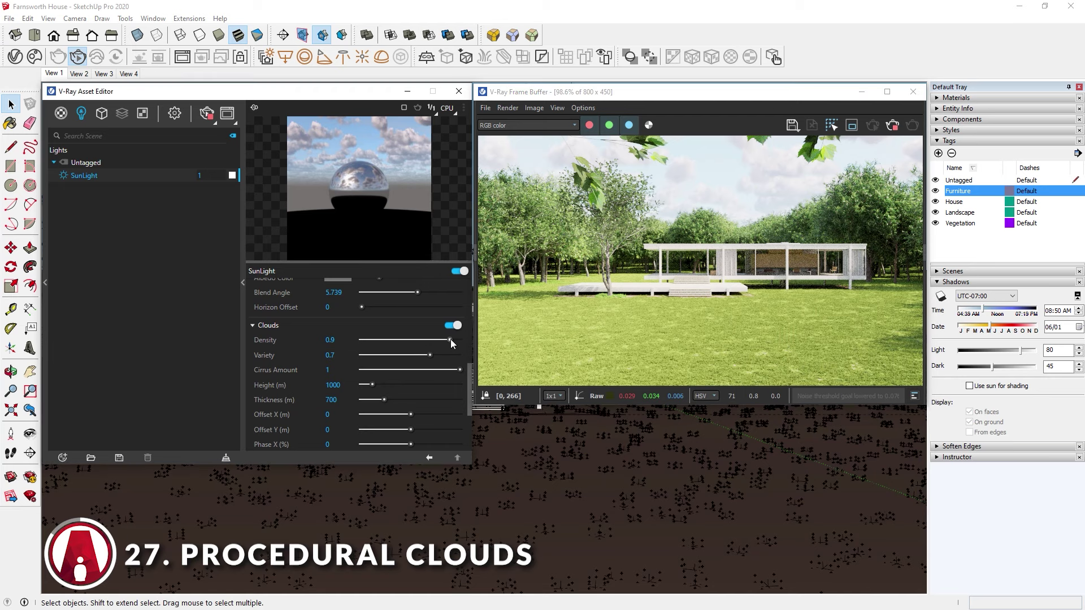
Step: Compare cloud Density values of 0.98 and 0.7, and set the sun to date 07/28 and time 05:27 AM
drag(450, 339, 459, 342)
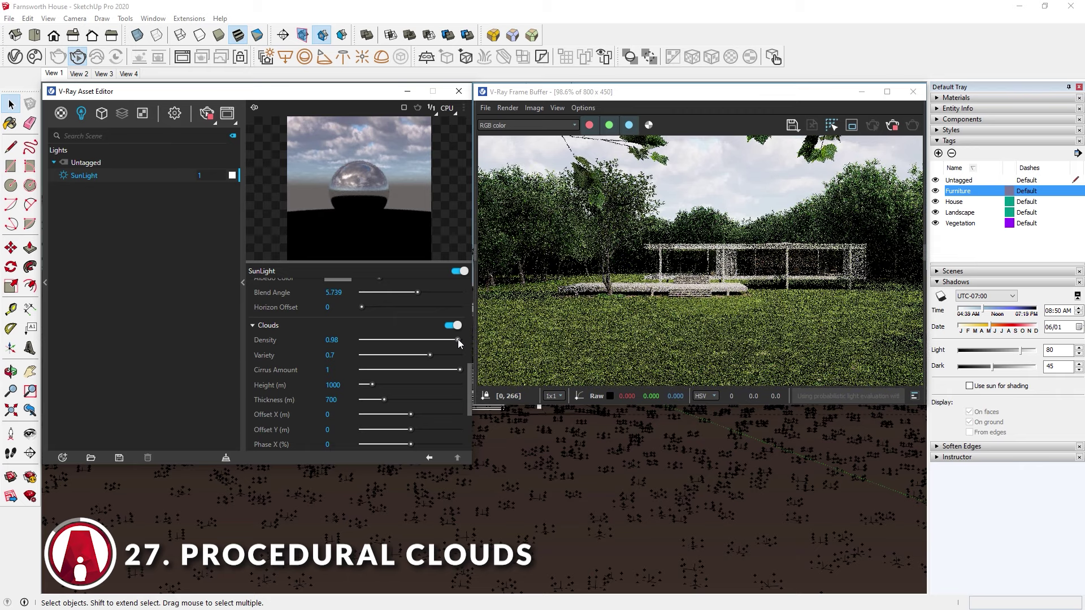
drag(459, 341, 430, 342)
drag(984, 308, 1004, 330)
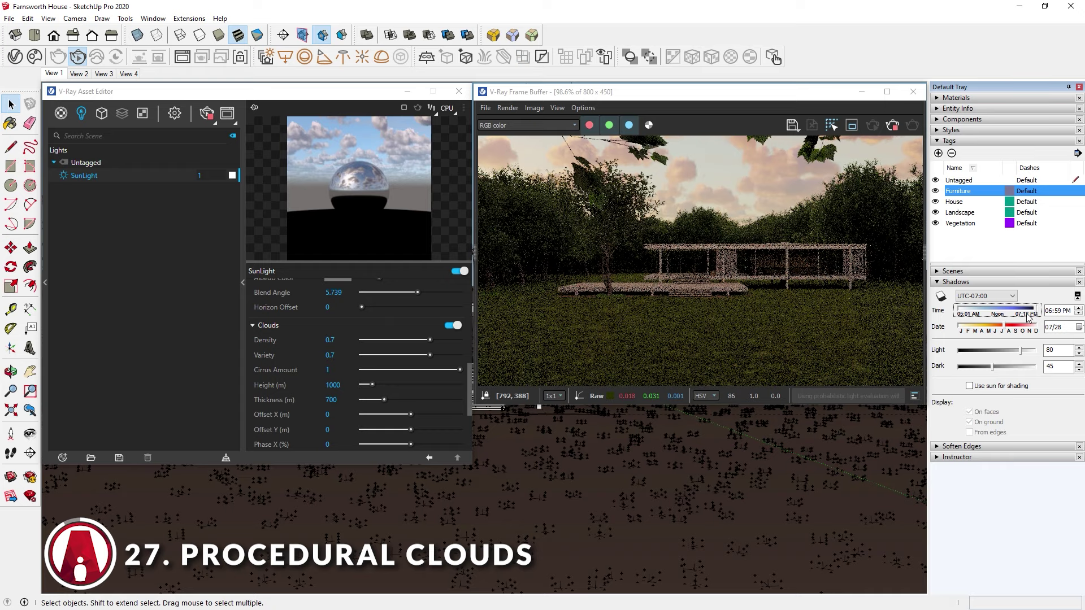
drag(1028, 316, 964, 312)
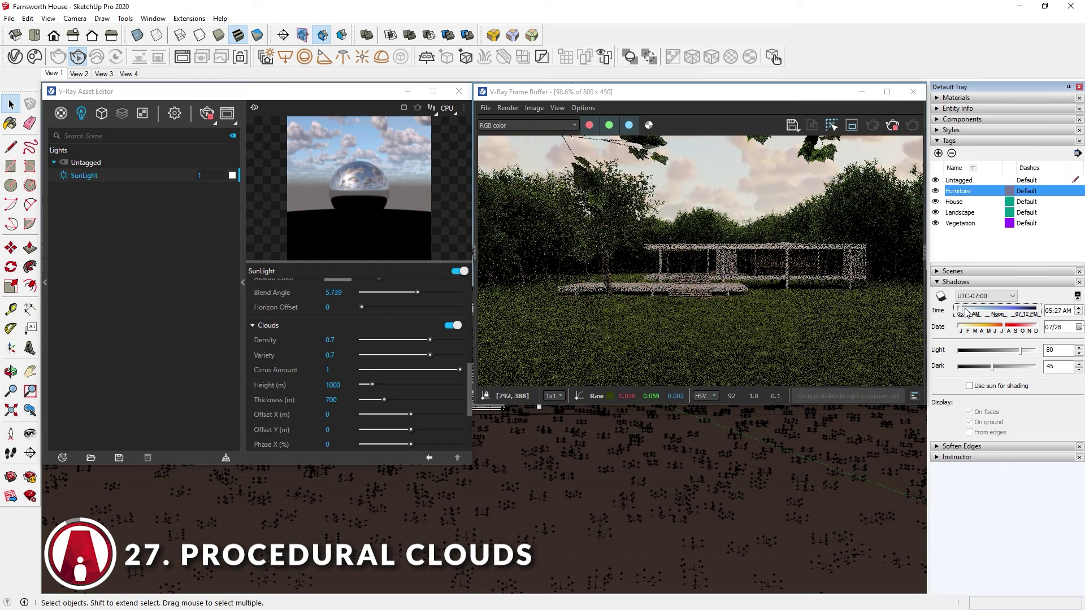
Step: Enable the SunLight's Custom Orientation, raise its Vertical Angle to 56.1, and lower the sun back towards the horizon
scroll(448, 356, up, 10)
click(454, 304)
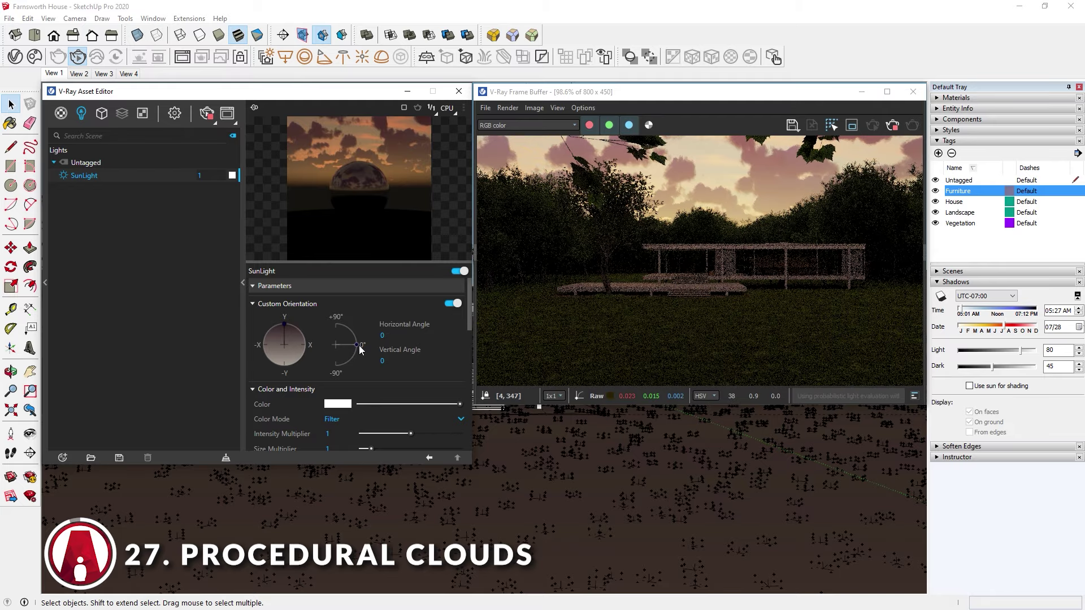
drag(359, 346, 348, 329)
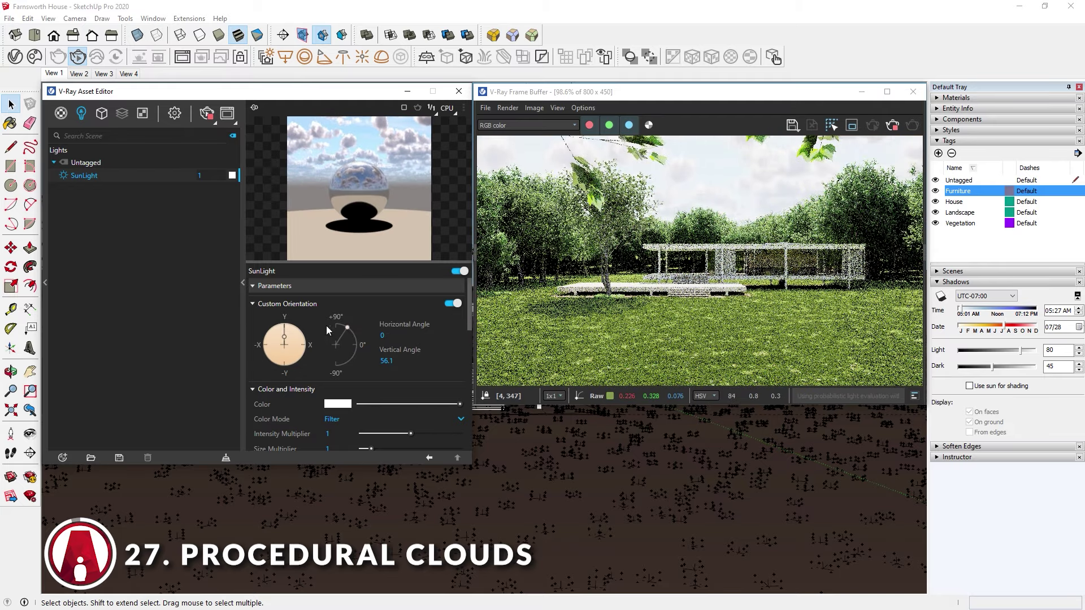
drag(347, 328, 353, 343)
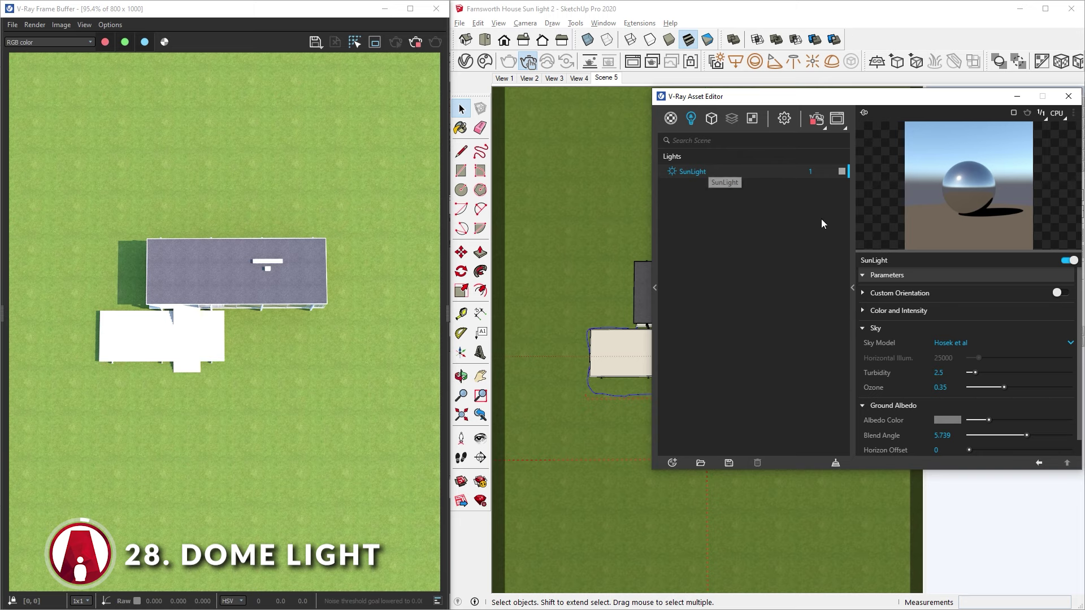
Step: Turn off the SunLight and place a Dome Light on the lower terrace of the house
click(1070, 262)
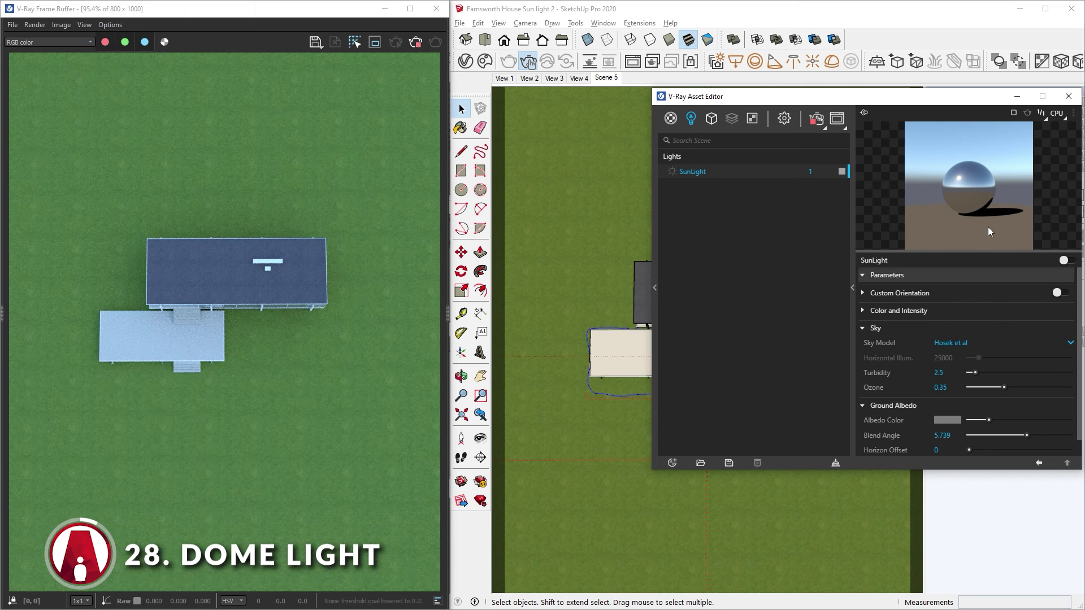
click(832, 61)
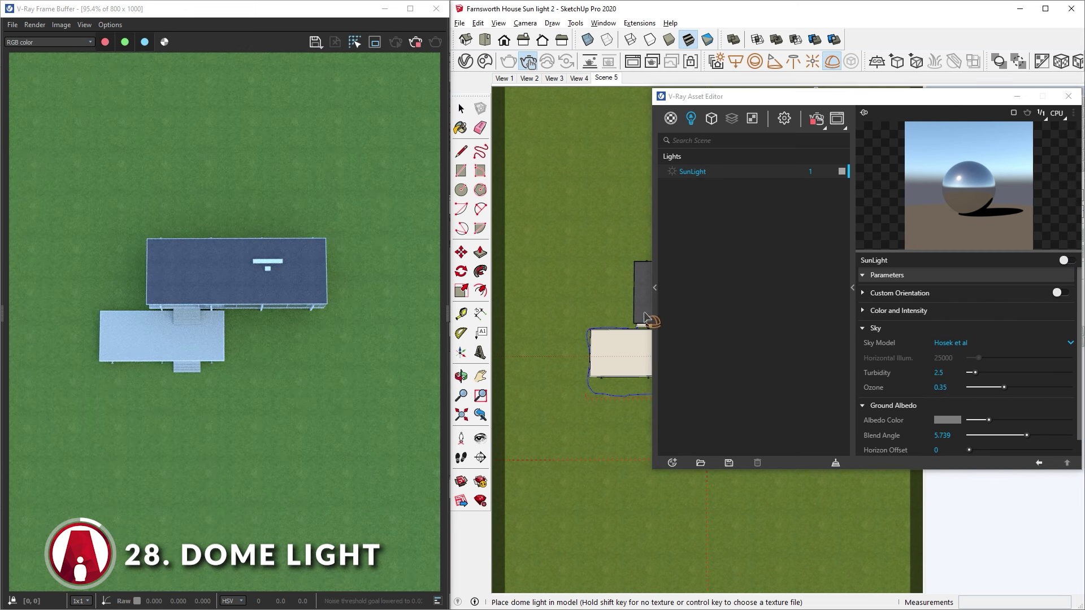
click(610, 356)
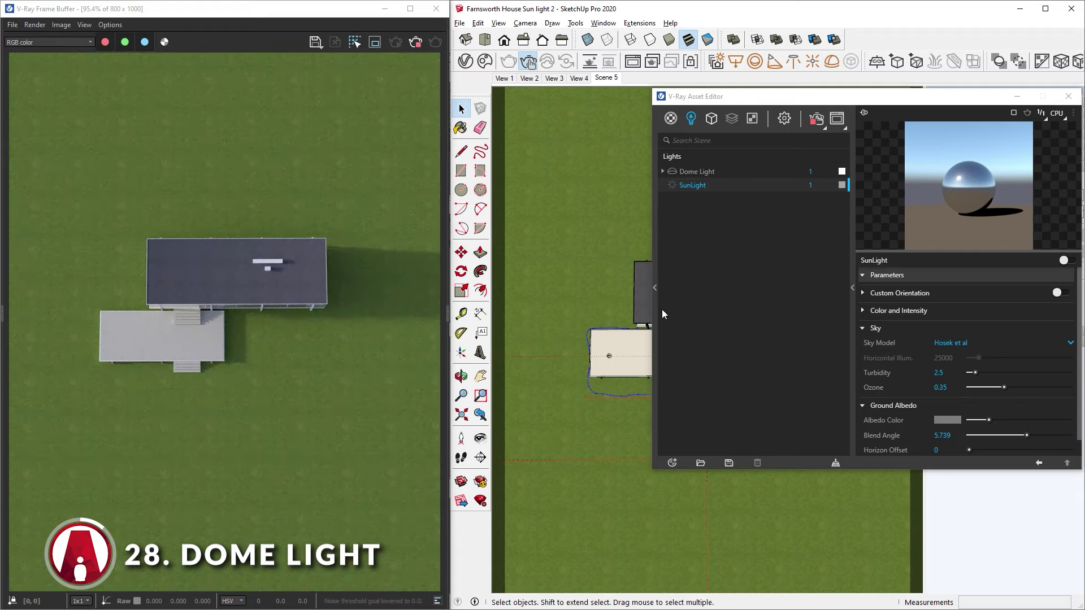
Step: Show the Dome Light's settings and orbit around the house at ground level to examine the sky background and shadows
click(698, 172)
mouse_move(661, 329)
middle_down()
mouse_move(623, 320)
mouse_move(594, 274)
mouse_move(560, 320)
mouse_move(524, 317)
middle_up()
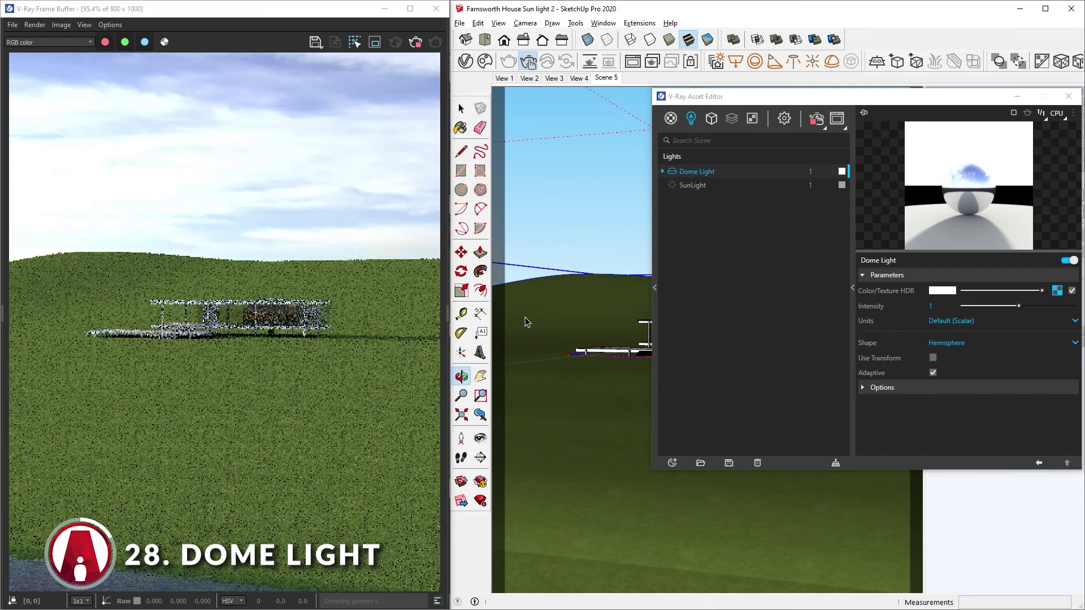
mouse_move(616, 299)
middle_down()
mouse_move(637, 288)
mouse_move(610, 306)
mouse_move(764, 320)
middle_up()
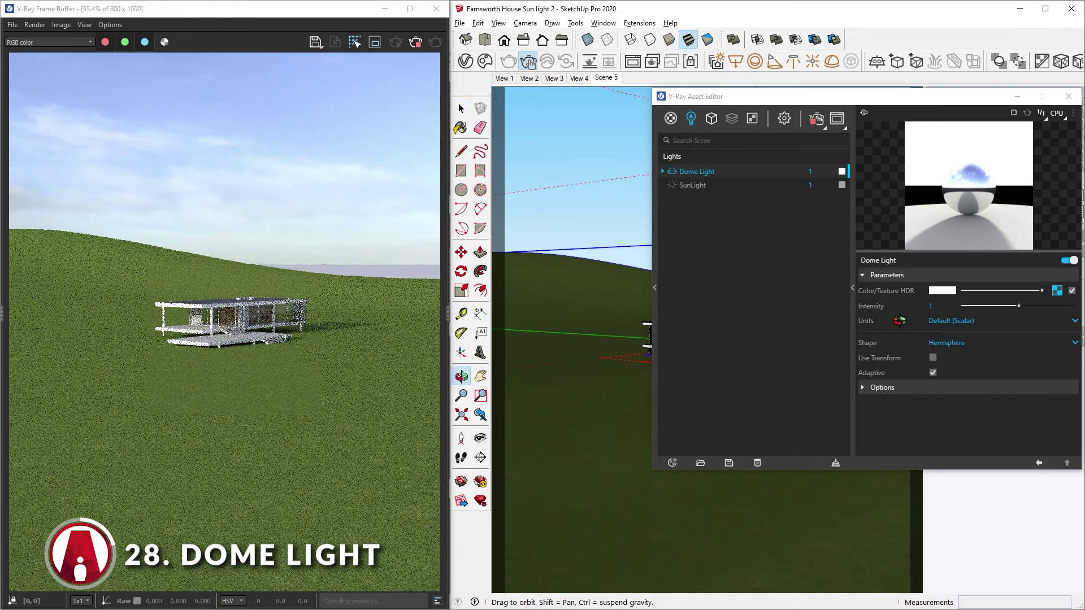
mouse_move(899, 320)
middle_down()
mouse_move(587, 360)
mouse_move(529, 316)
middle_up()
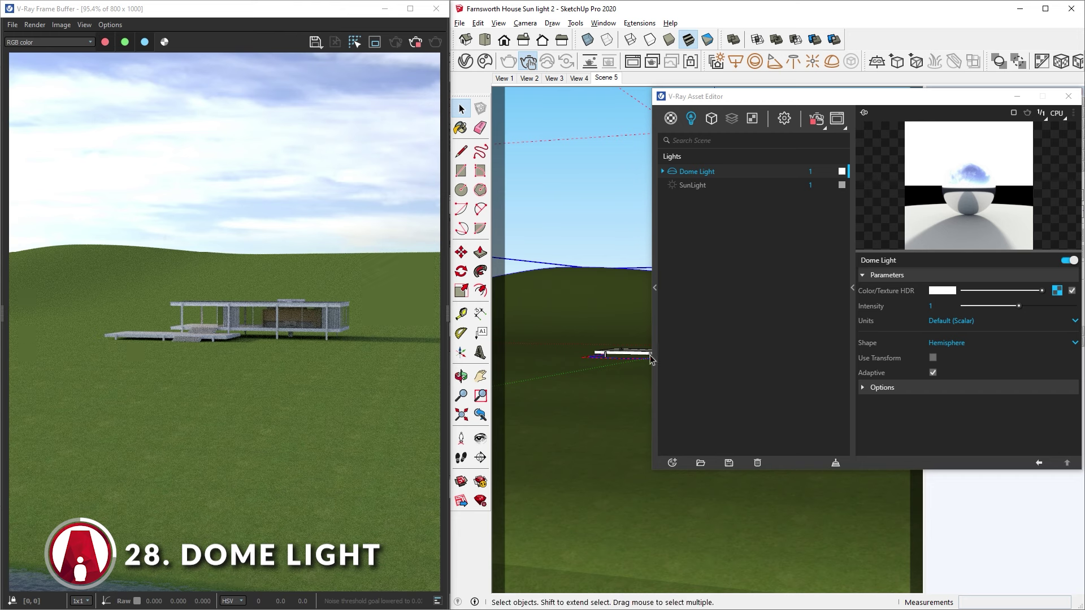
Step: Open the Dome Light's texture, and browse the HDRIs and their Outdoor category on the Poly Haven website
click(1057, 291)
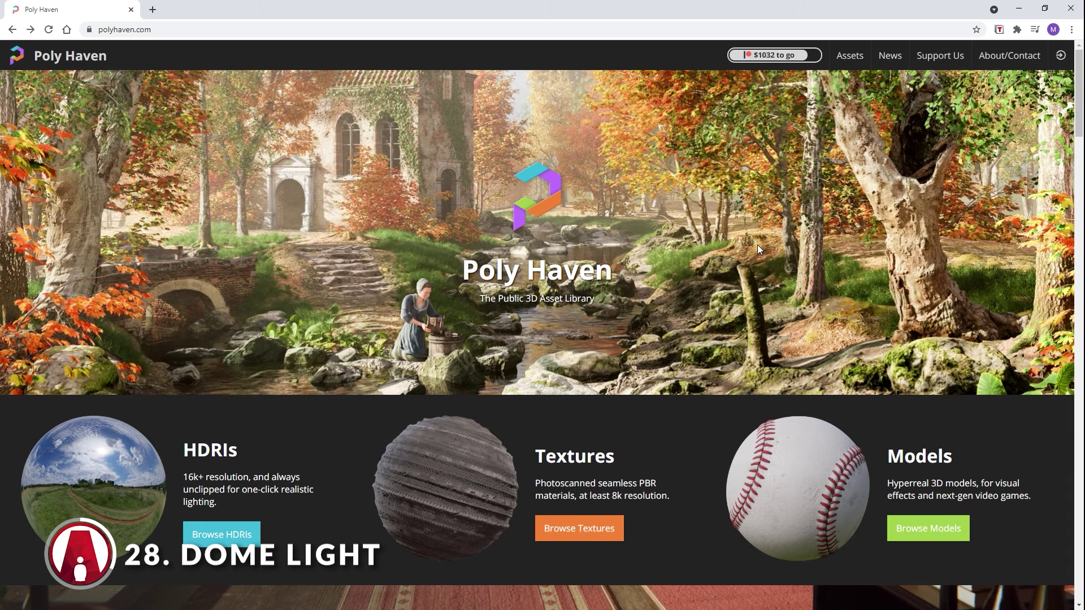
click(222, 534)
scroll(165, 540, down, 20)
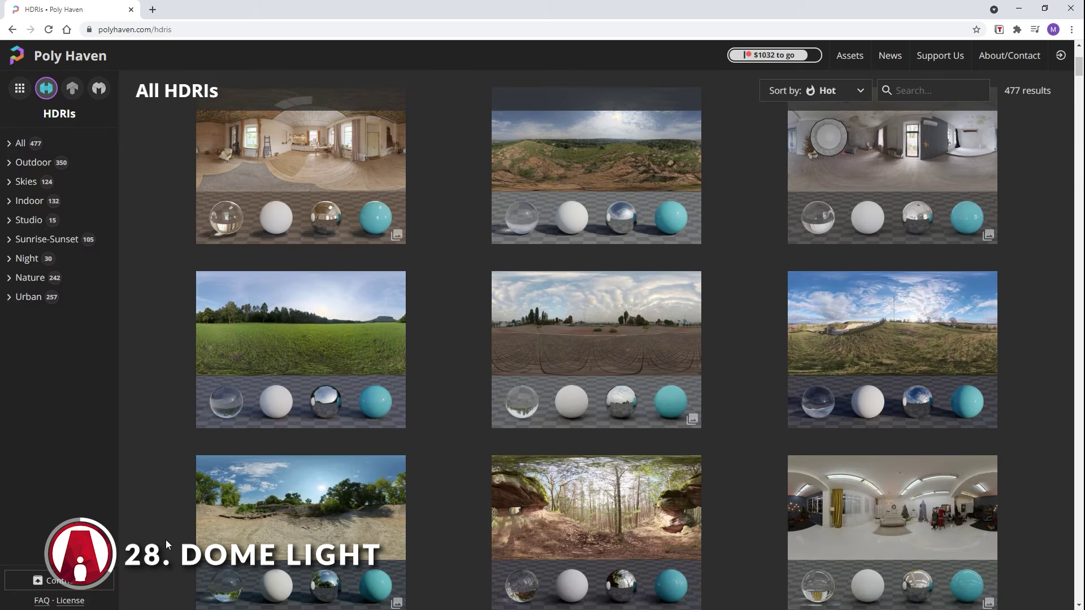
scroll(165, 540, up, 20)
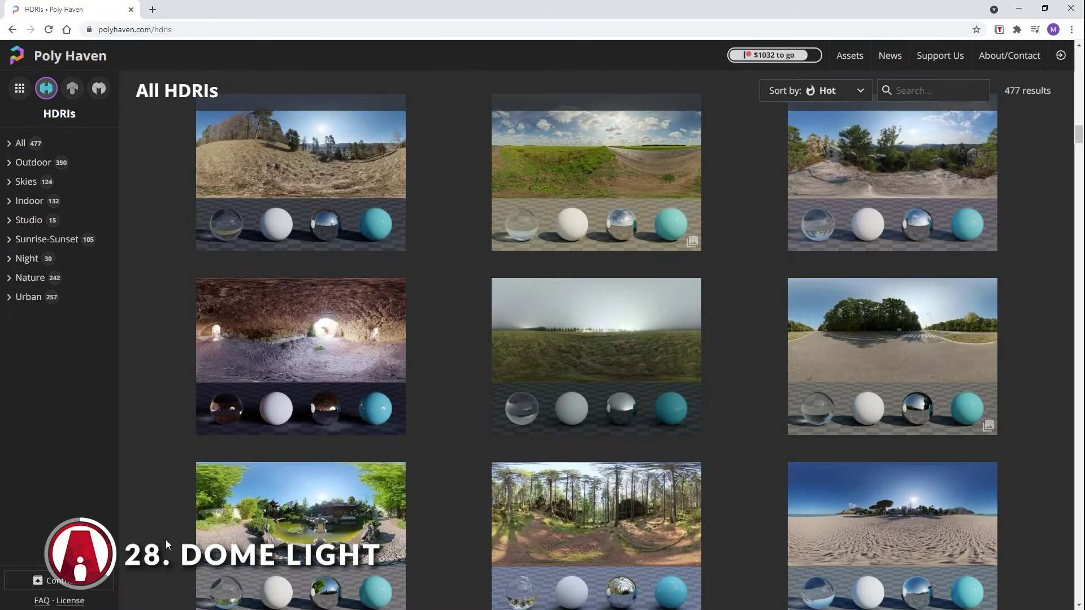
click(17, 163)
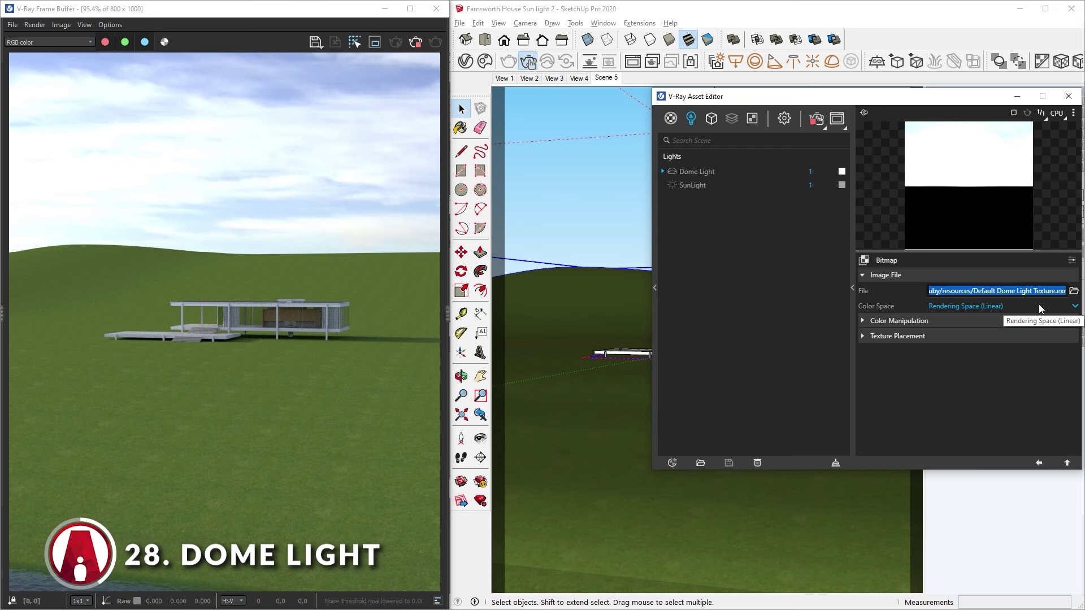
Step: Load the sunflowers_8k HDRI file as the Dome Light's texture and return to the light's parameters
click(1074, 291)
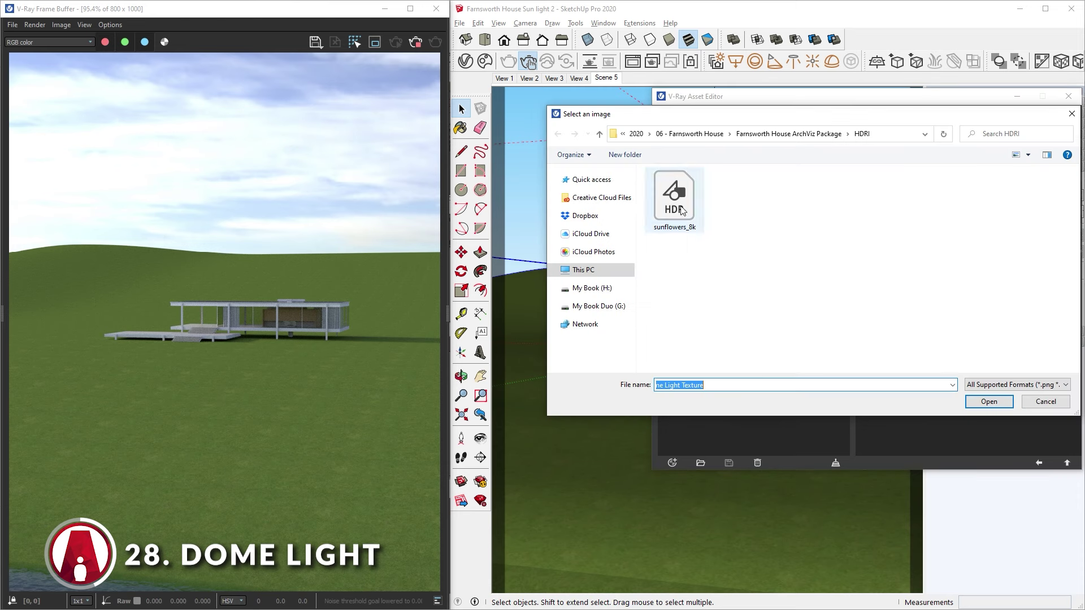
double_click(678, 202)
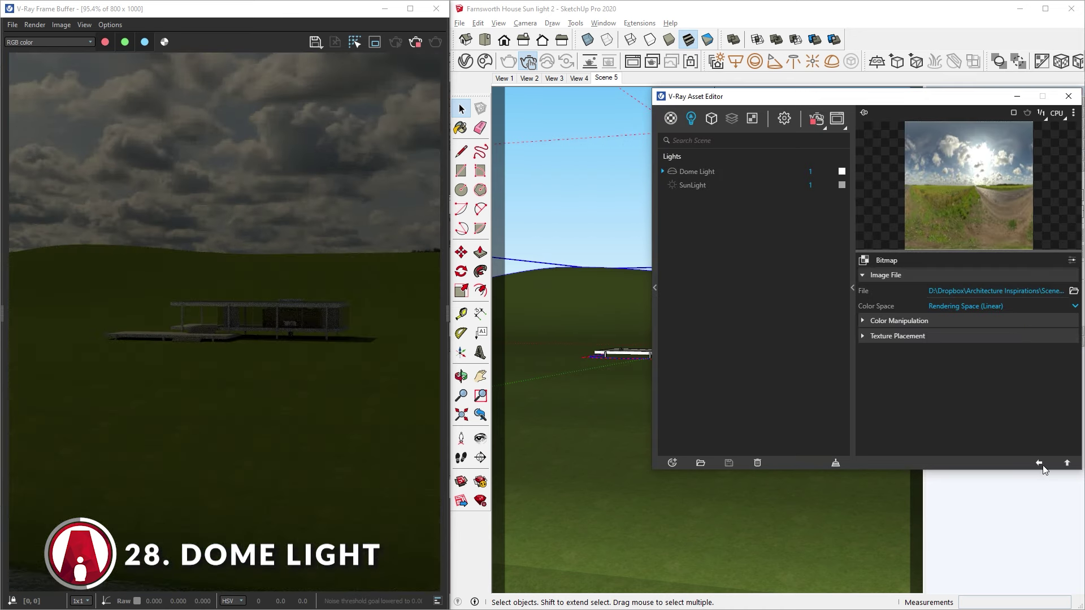
click(1041, 465)
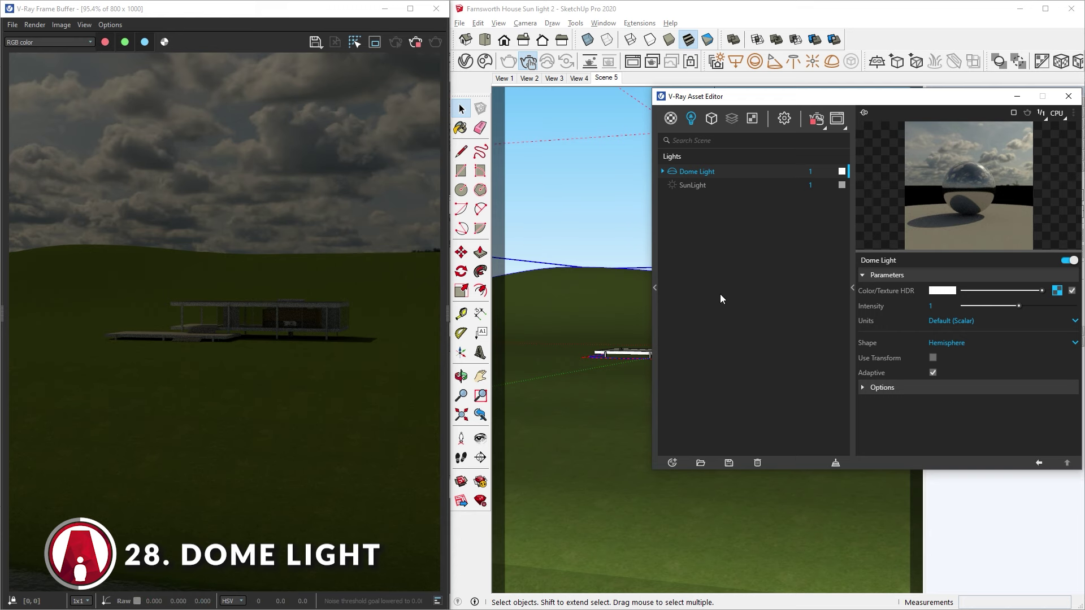
Step: Try the Dome Light's Intensity at 2 and set it to 10
drag(1019, 306, 1074, 305)
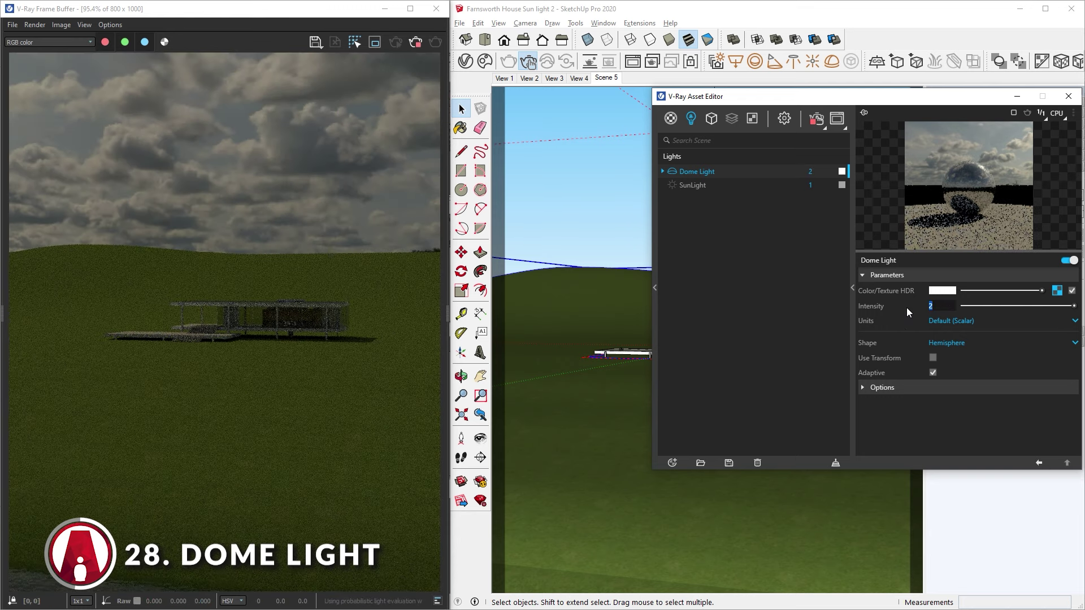
text(10)
key(Return)
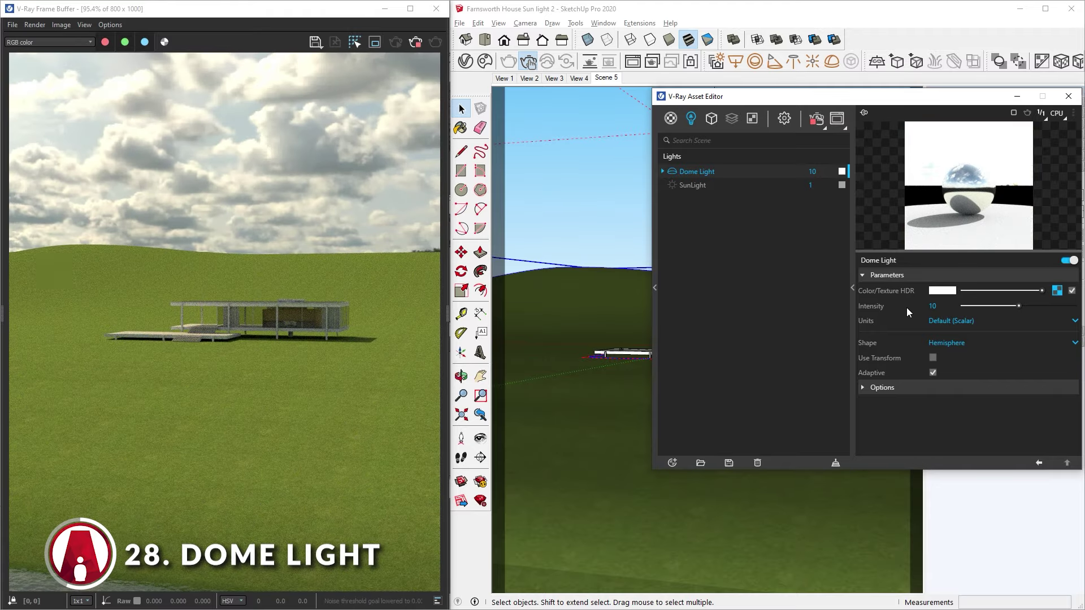
Step: Return to the Scene 5 top view, lock the interactive render's camera, and zoom in on the dome light in the model
key(Page_Down)
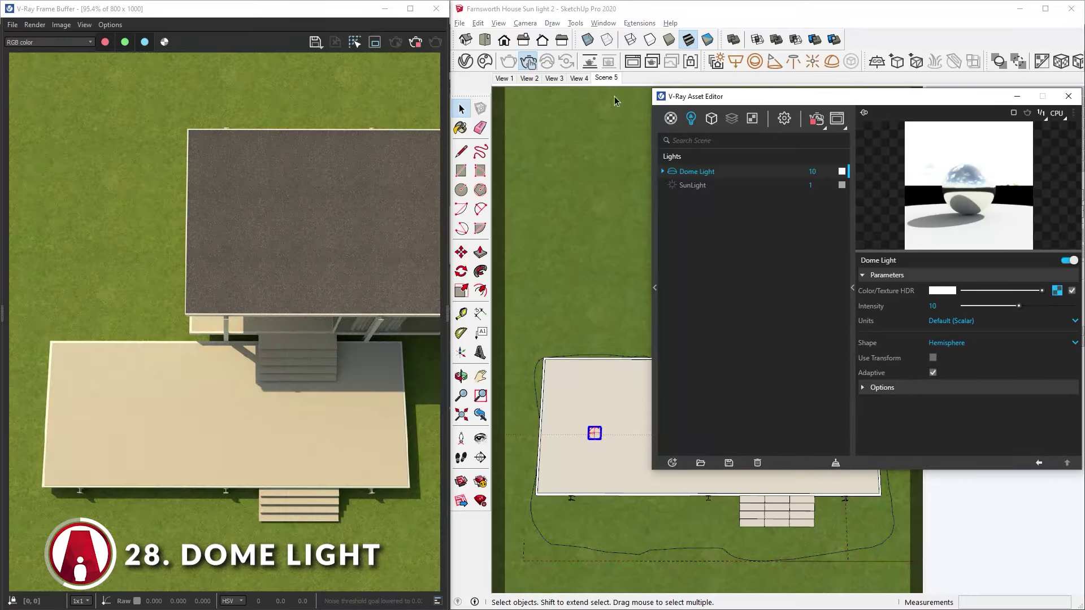
click(691, 65)
scroll(613, 366, up, 6)
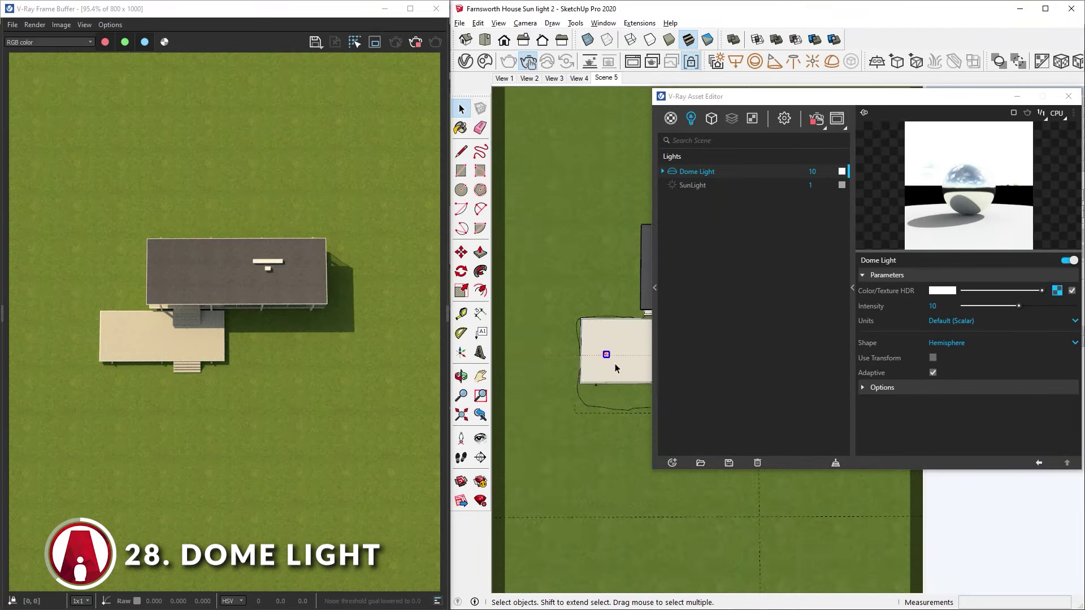
mouse_move(600, 351)
middle_down()
mouse_move(613, 370)
mouse_move(594, 388)
mouse_move(608, 148)
mouse_move(596, 230)
mouse_move(603, 281)
middle_up()
scroll(616, 375, up, 2)
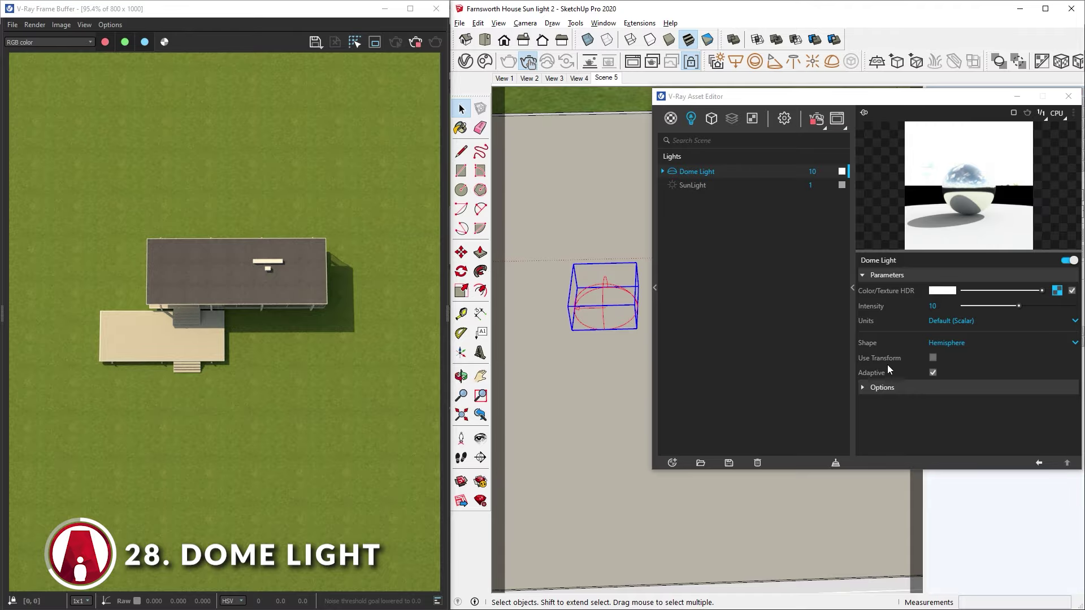
Step: Enable Use Transform for the Dome Light and rotate it twice about its centre, the second time by 45 degrees
click(933, 359)
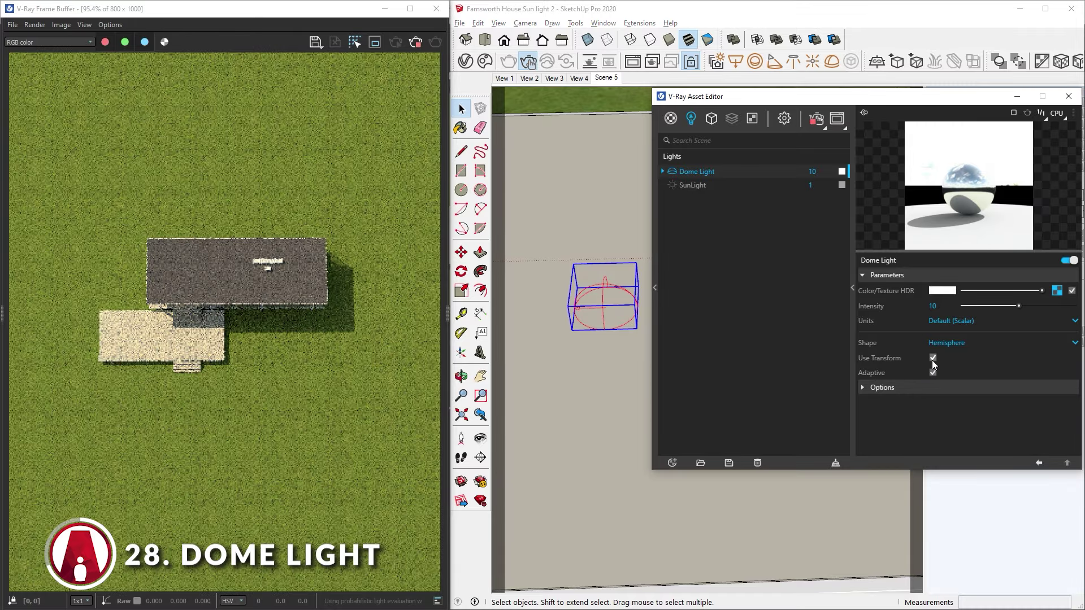
click(461, 272)
click(606, 307)
click(645, 307)
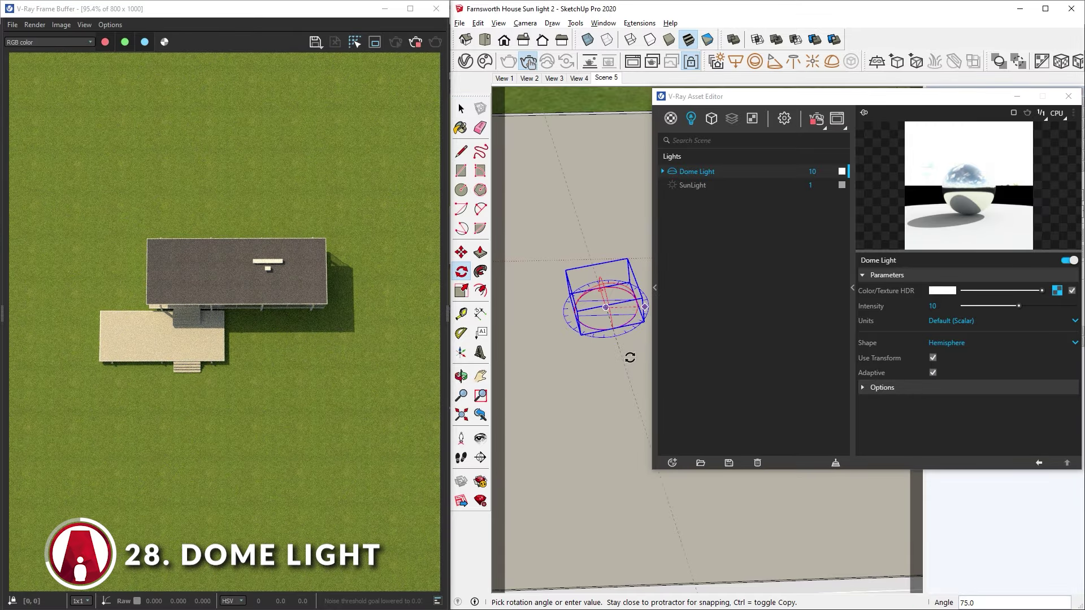
click(642, 258)
click(605, 307)
click(625, 295)
click(595, 329)
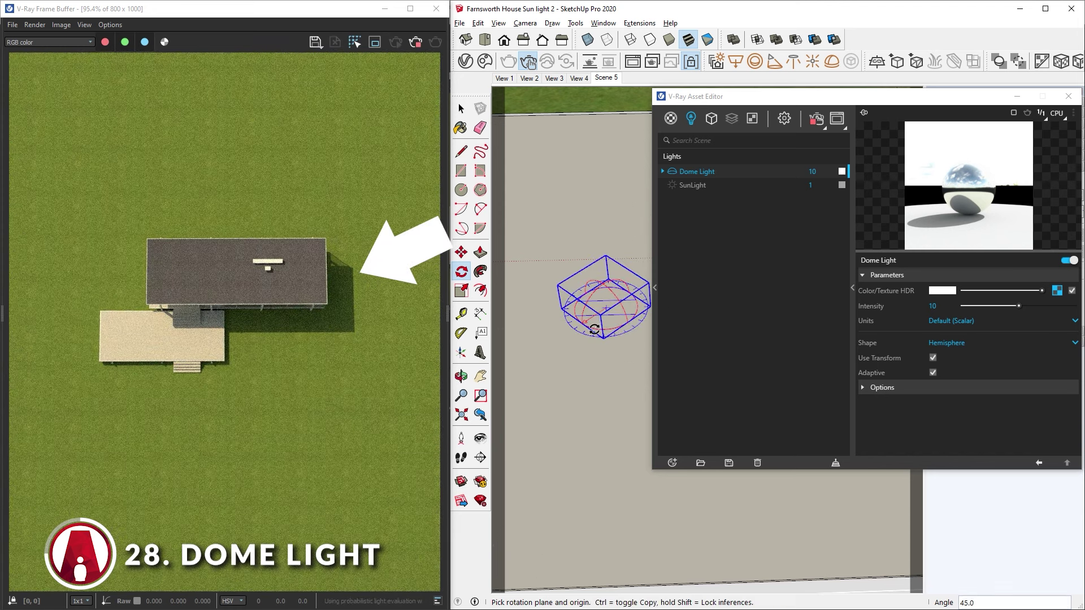
key(space)
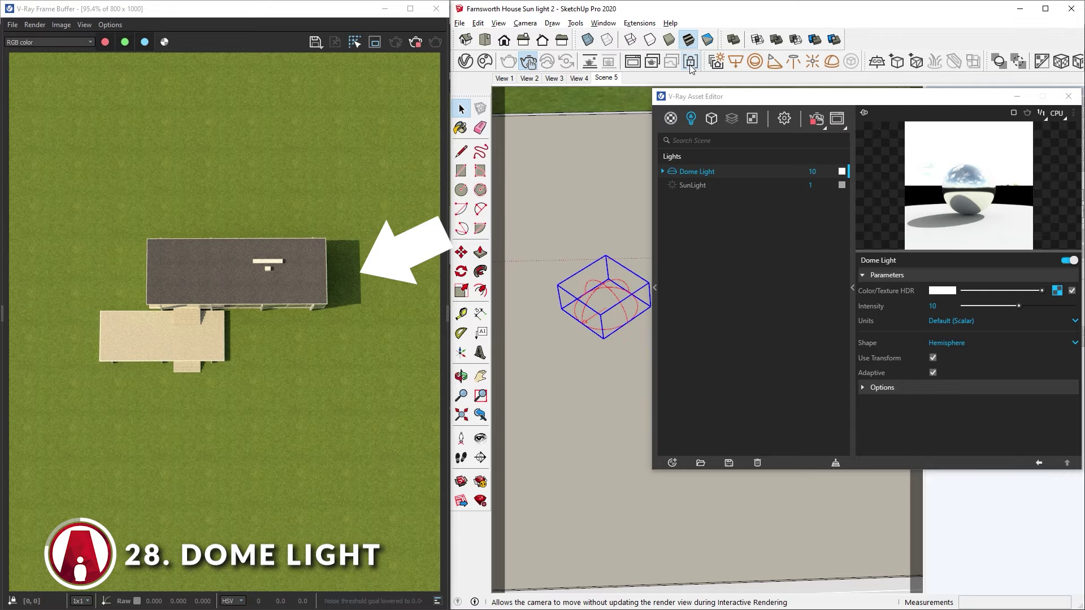
Step: Set the Dome Light's Shape to Sphere so the HDRI also surrounds the house scene below the horizon
scroll(590, 235, down, 2)
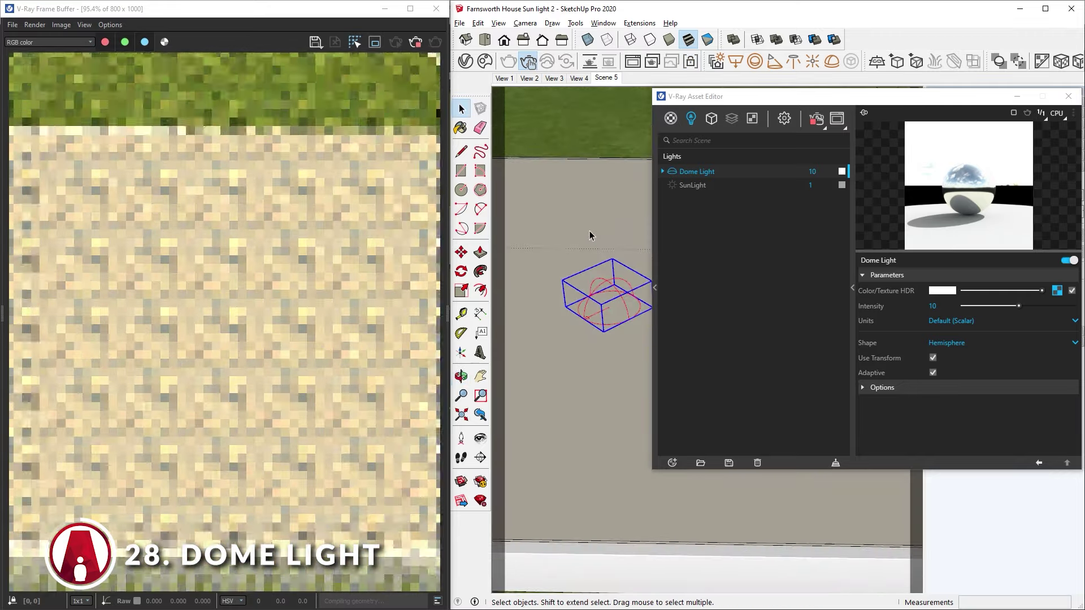
scroll(537, 310, down, 2)
middle_drag(537, 311, 601, 387)
key(space)
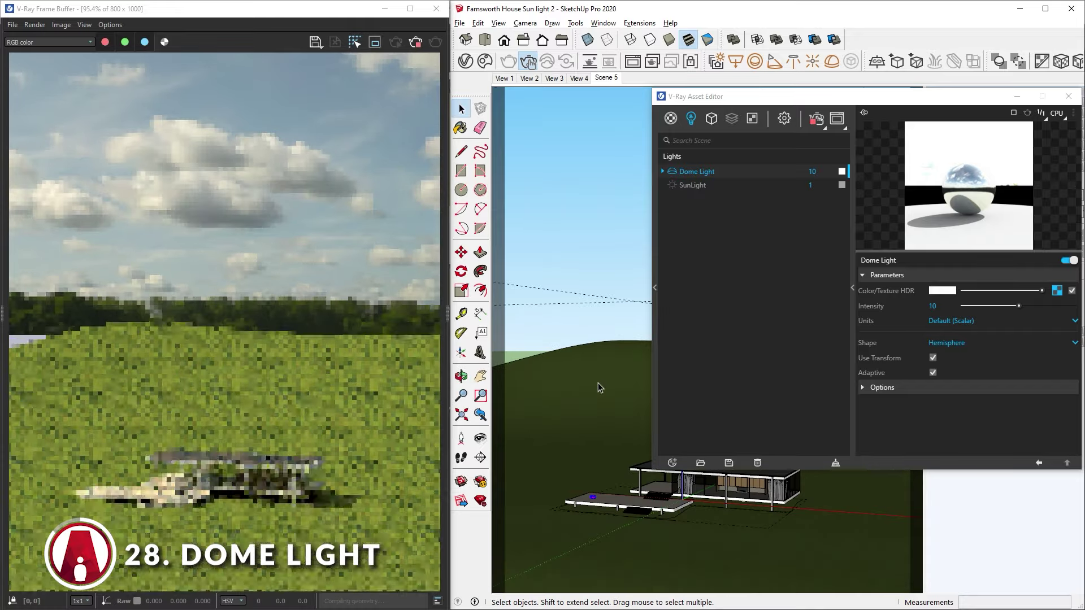
middle_drag(614, 445, 629, 514)
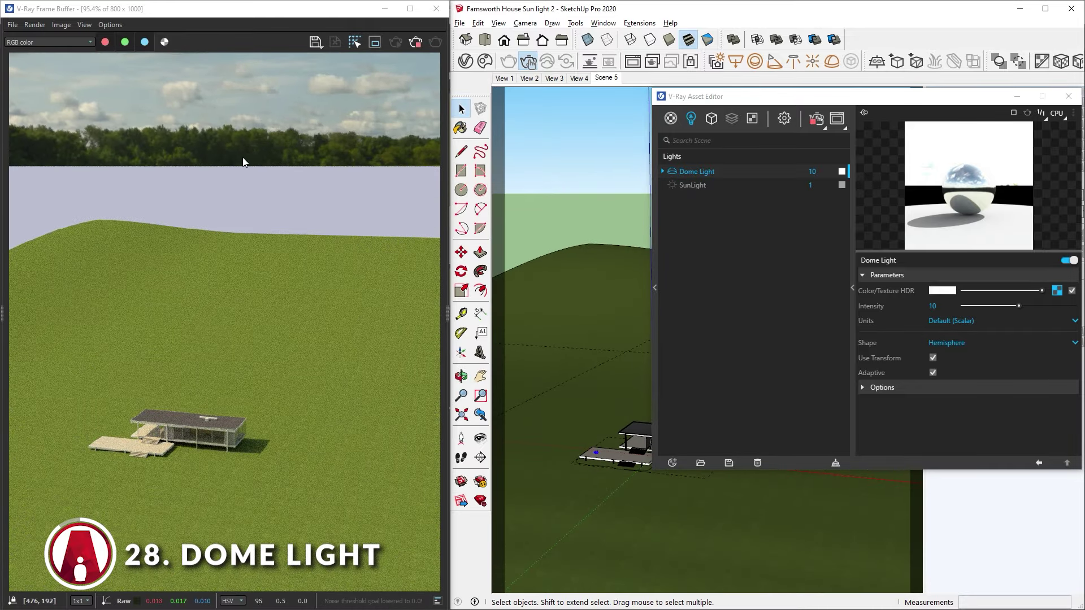
click(948, 343)
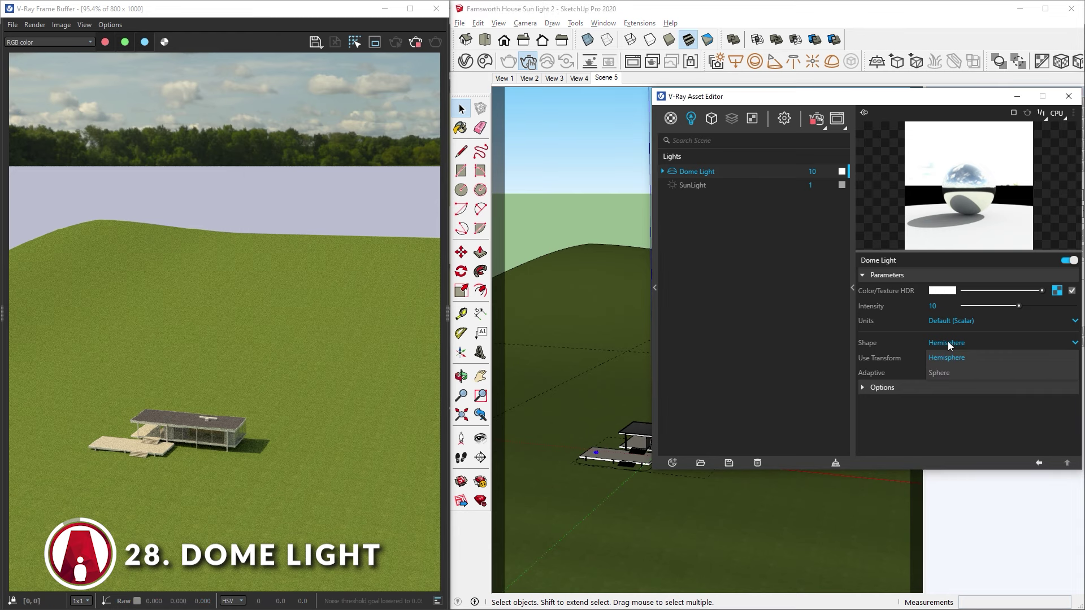
click(955, 374)
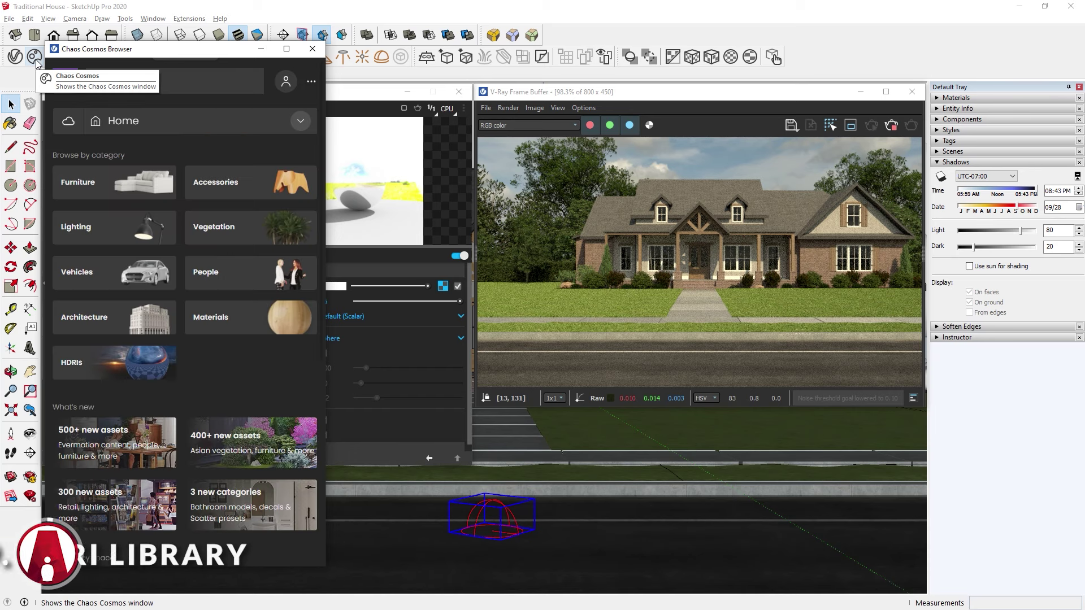
Step: Import the Sun 030 evening sky from the HDRIs category of the Chaos Cosmos library
click(111, 368)
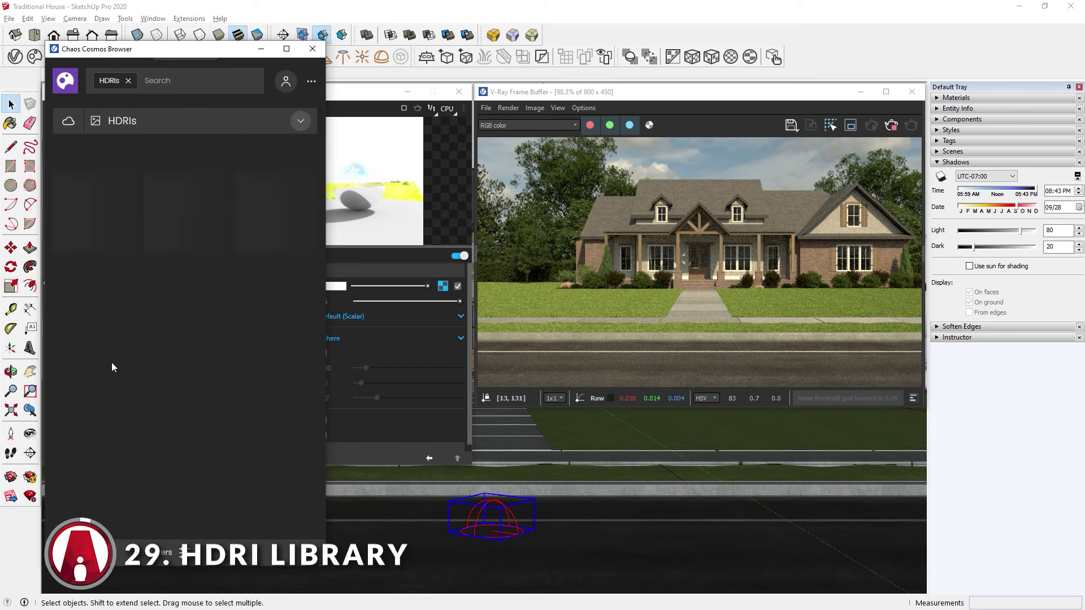
scroll(113, 367, down, 10)
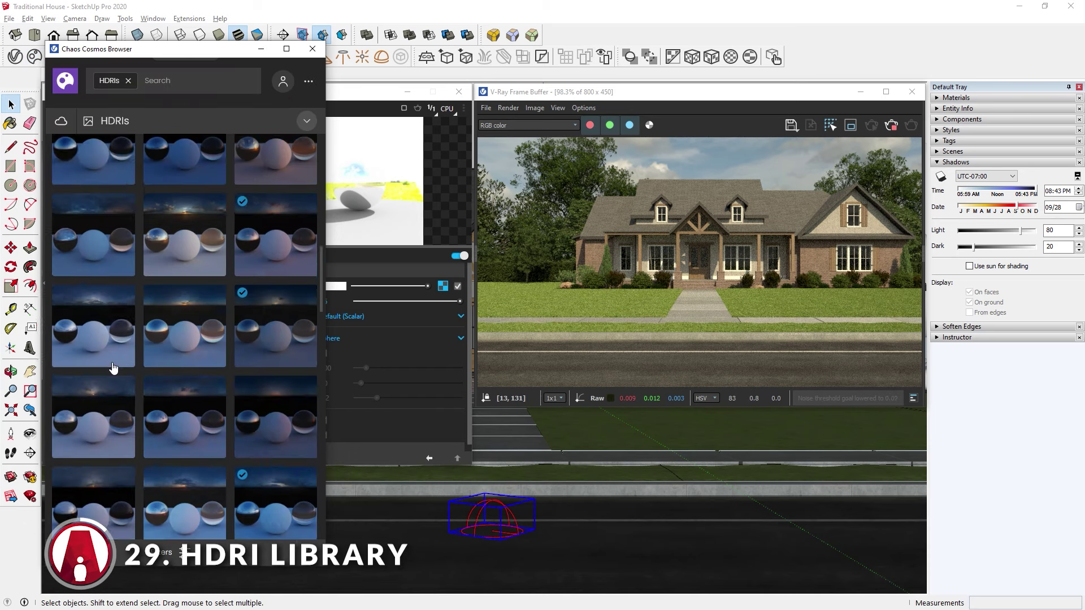
click(279, 318)
click(179, 400)
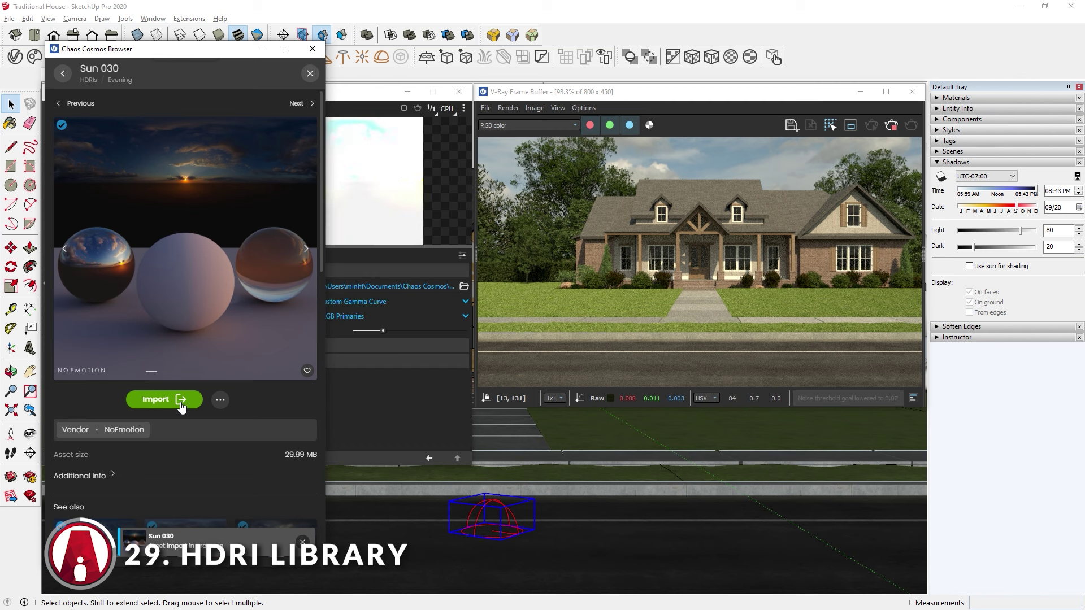
Step: Copy the imported Sun 030 bitmap and paste it as a copy into the Dome Light's Color/Texture HDR
click(359, 400)
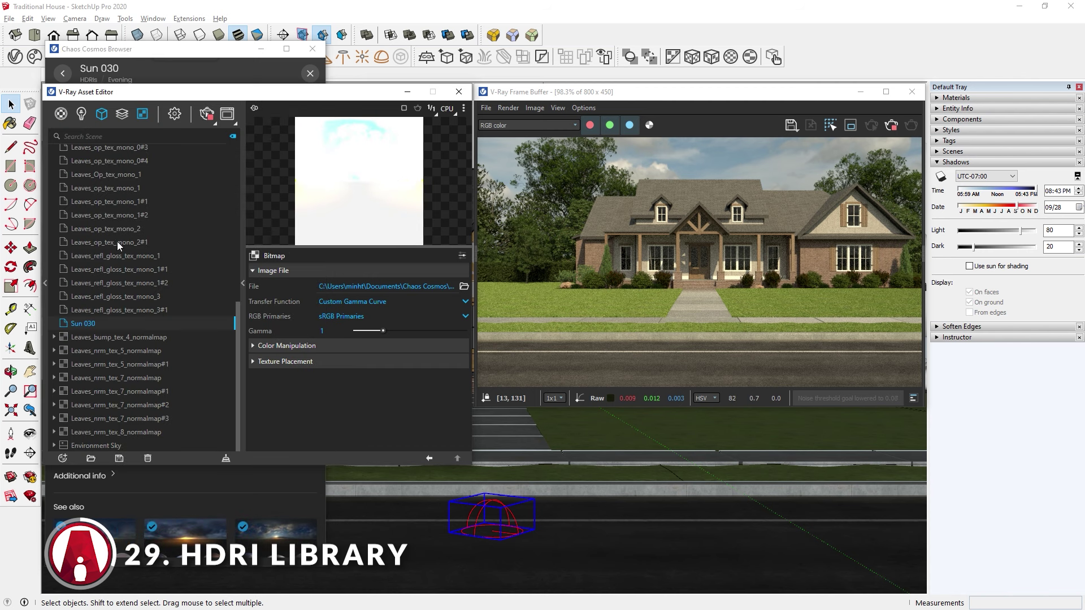
right_click(95, 330)
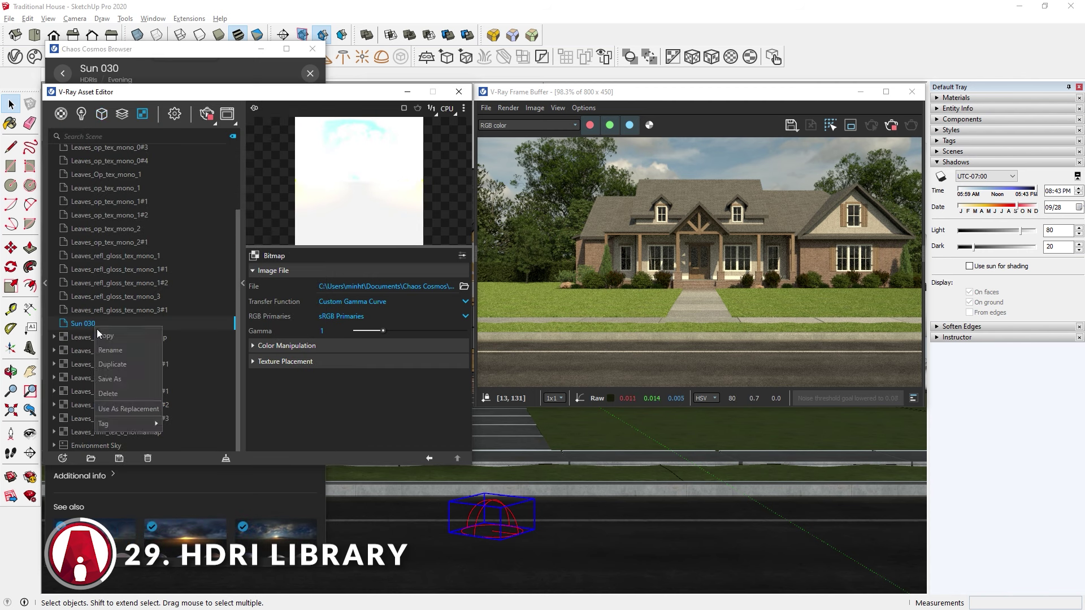
click(117, 338)
click(81, 114)
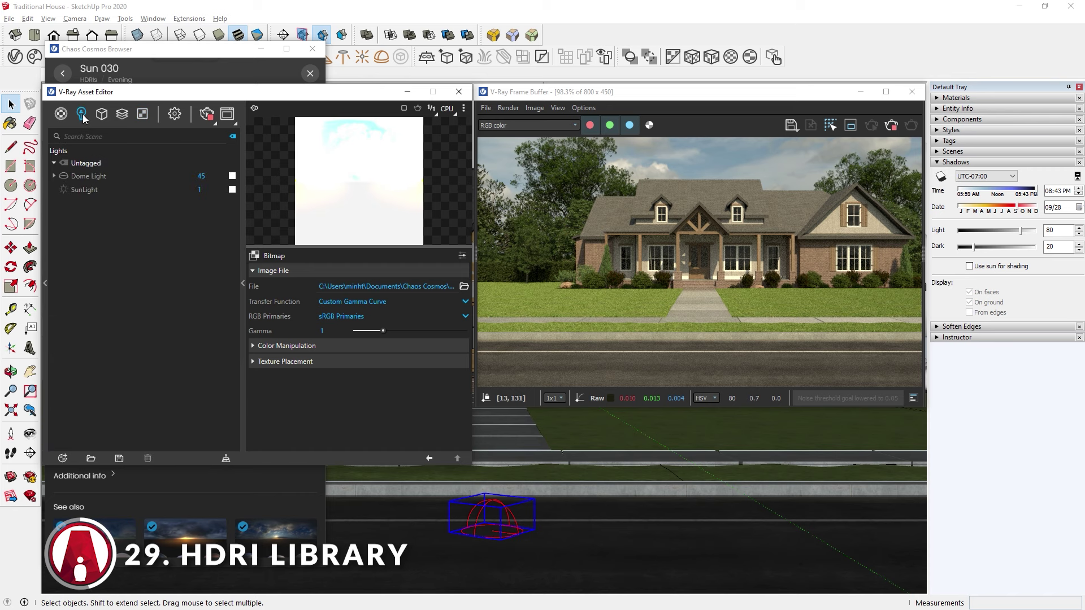
click(111, 177)
right_click(443, 289)
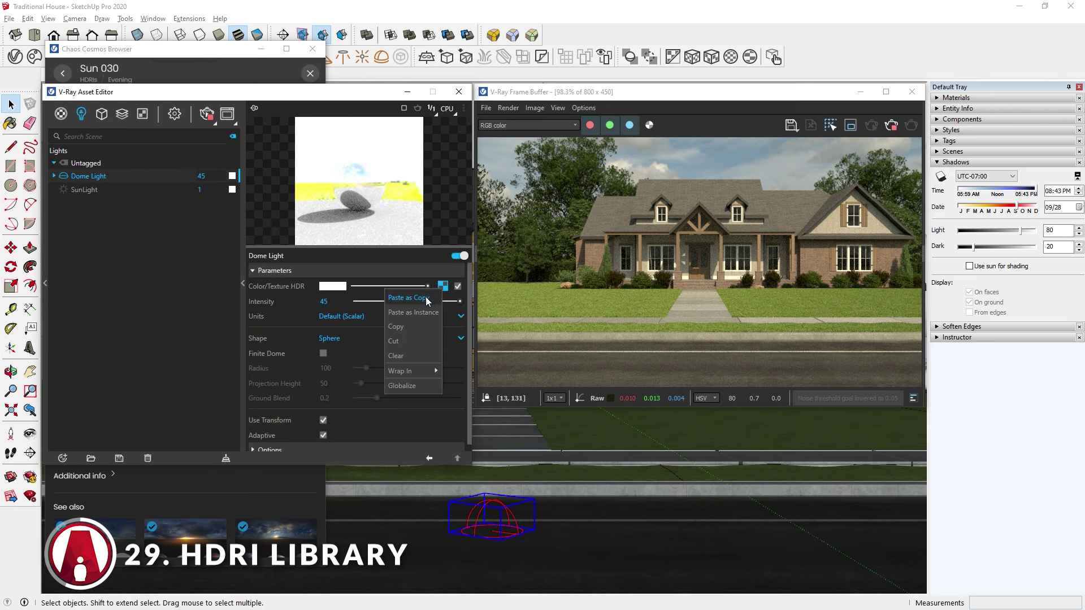
click(426, 301)
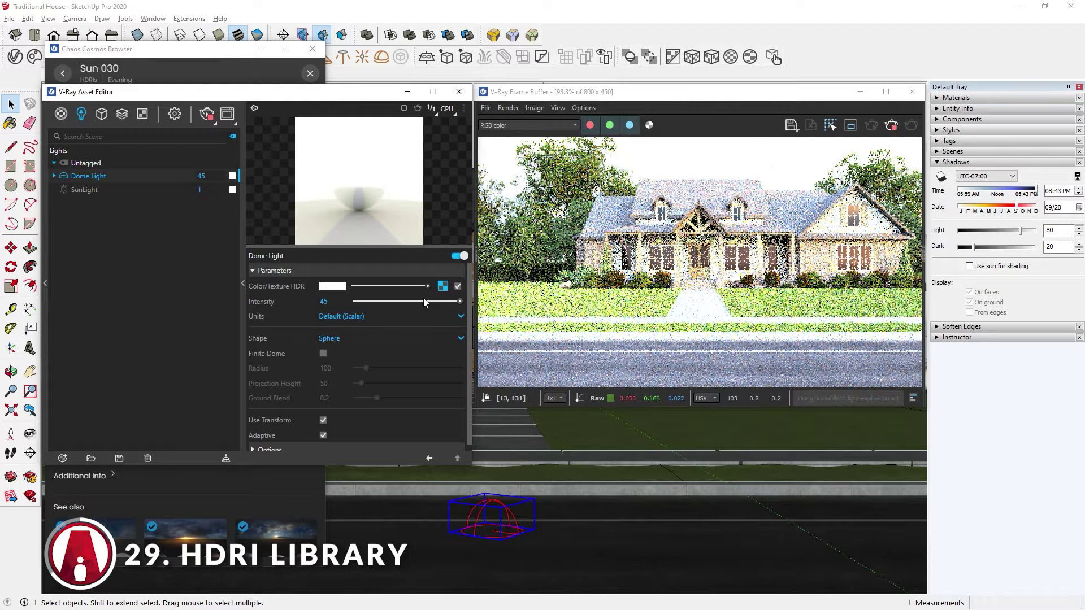
Step: Set the Dome Light's Intensity to 10 for the Sun 030 sky
drag(424, 302, 408, 302)
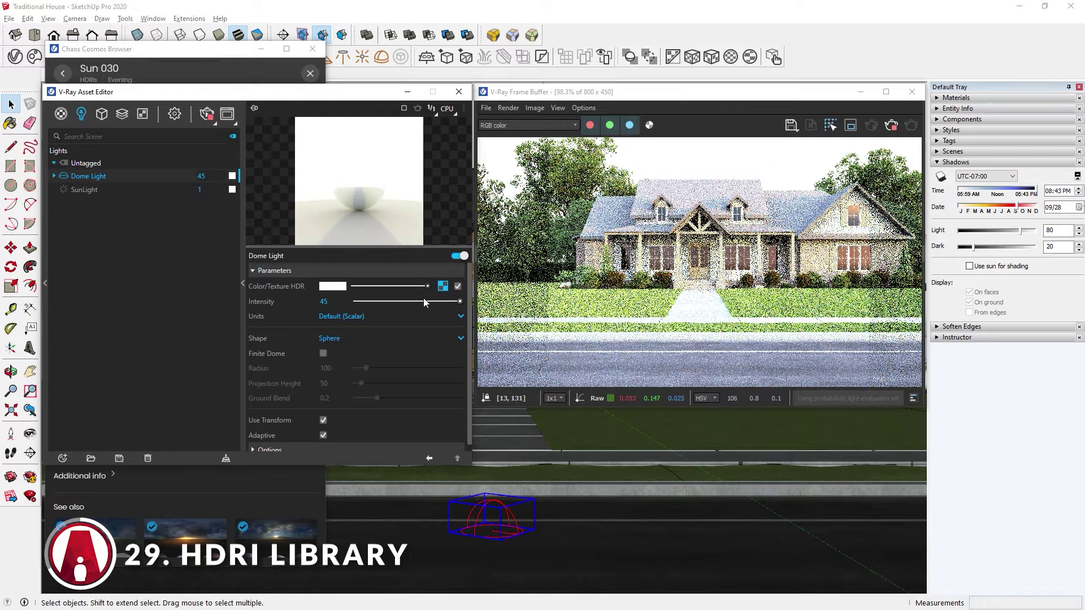
double_click(323, 302)
text(10)
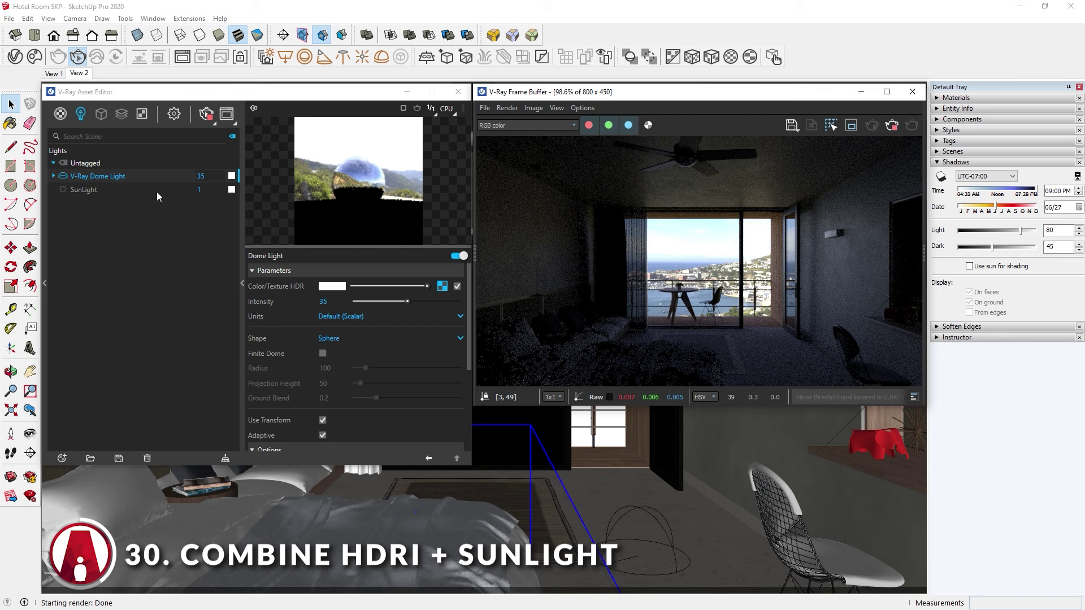
Step: Turn off Shadows and Affect Alpha, Diffuse, Specular and Atmospherics for the hotel room's V-Ray Dome Light, keeping only Affect Reflections
scroll(293, 383, down, 5)
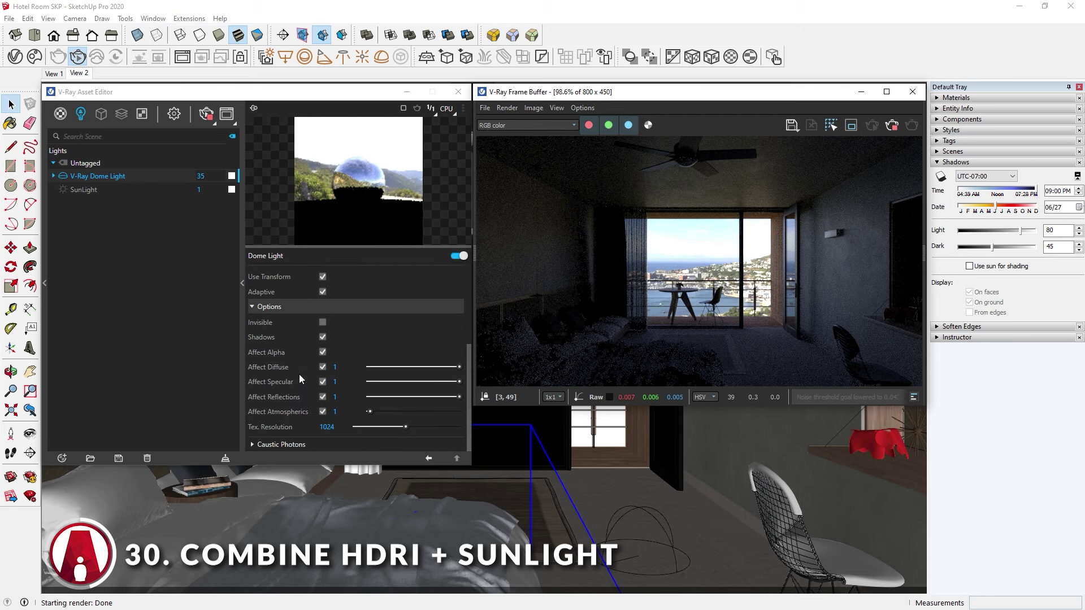
click(323, 412)
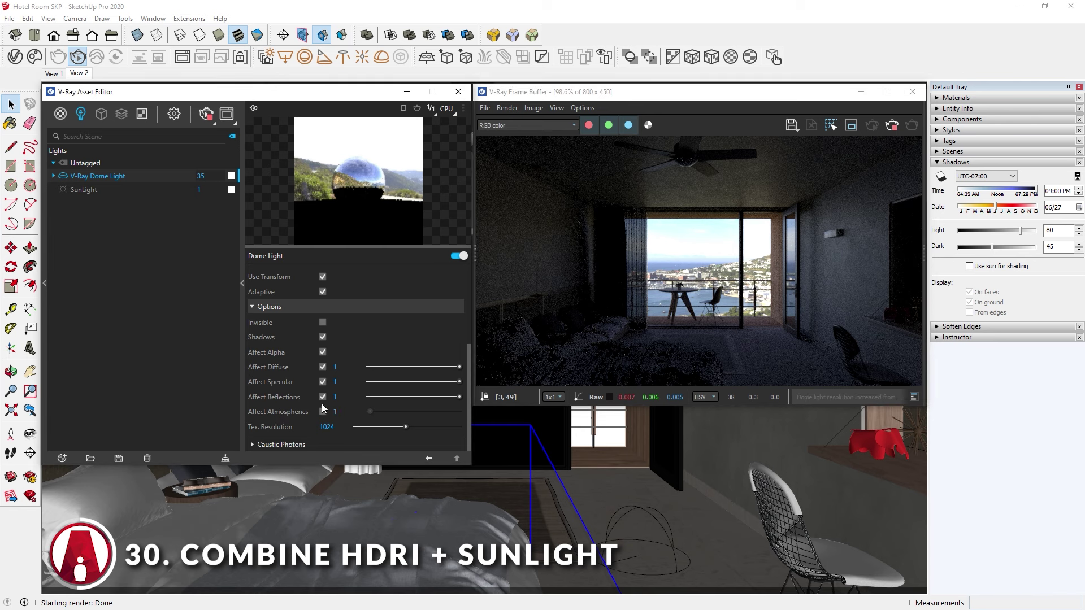
click(323, 381)
click(322, 366)
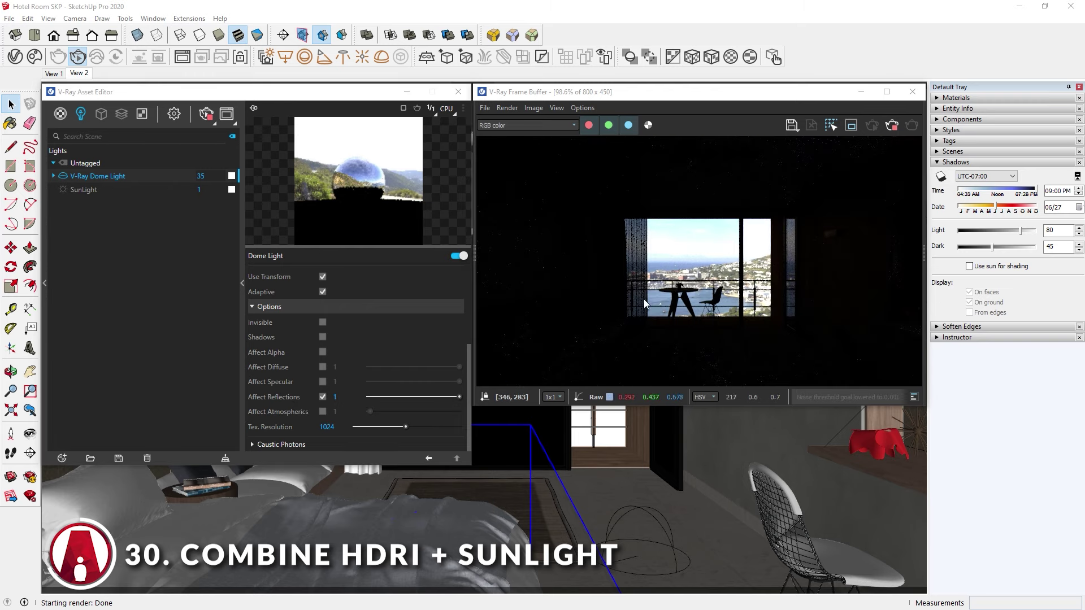
Step: Set the hotel room's sun to 01:00 PM on 12/31 and the SunLight's Size Multiplier to 50
click(84, 190)
click(1079, 194)
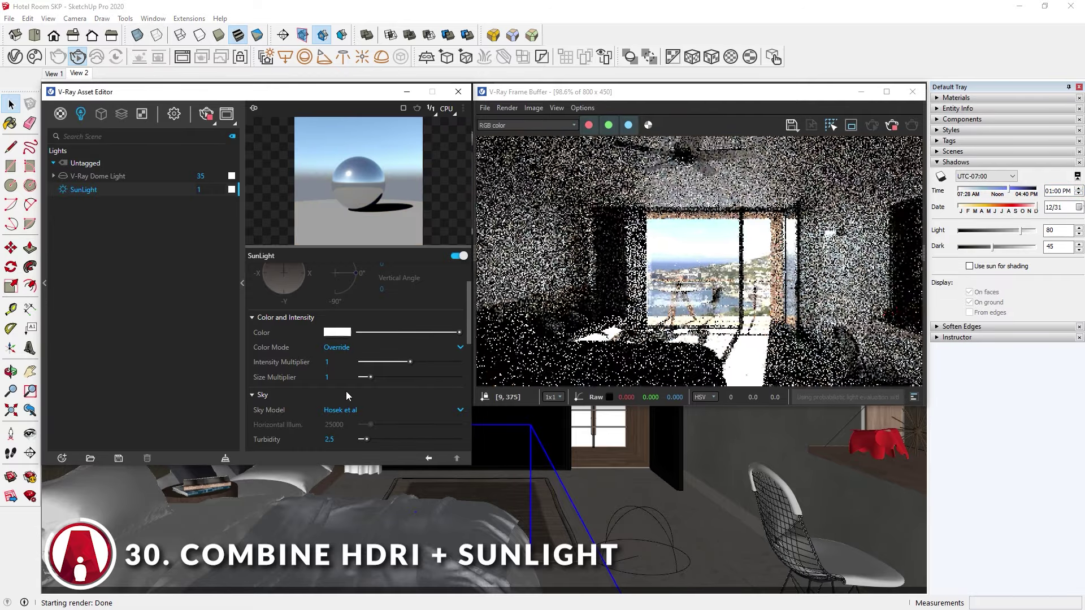
double_click(328, 377)
text(50)
key(Return)
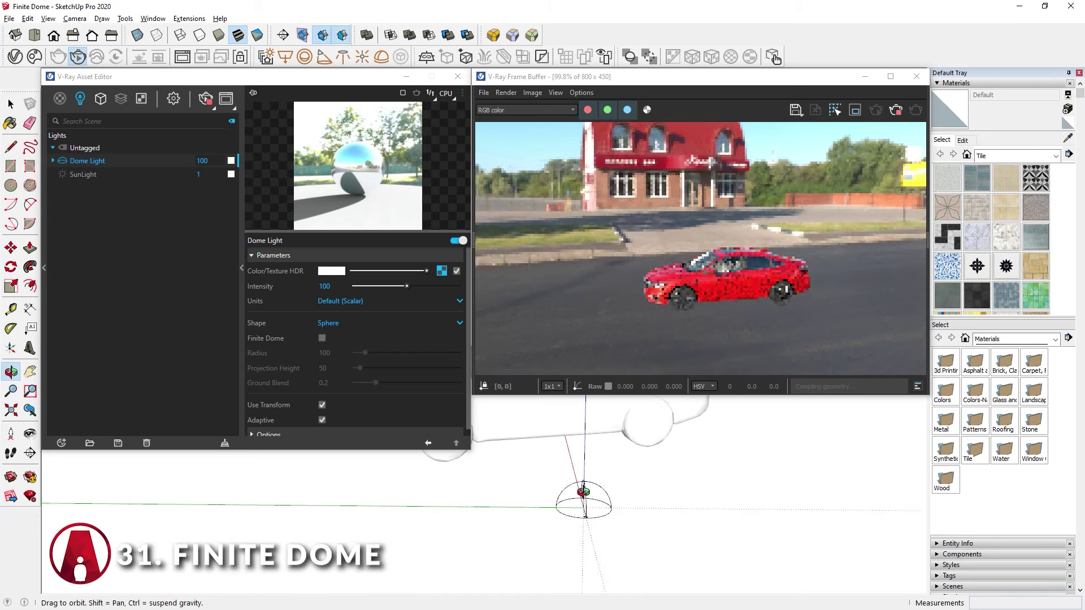
Step: Enable Finite Dome for the car scene's Dome Light and set Radius to 1000 and Projection Height to 100
mouse_move(582, 492)
middle_down()
mouse_move(826, 516)
mouse_move(560, 575)
mouse_move(244, 548)
mouse_move(220, 518)
middle_up()
mouse_move(291, 503)
middle_down()
mouse_move(565, 441)
mouse_move(877, 477)
mouse_move(480, 459)
middle_up()
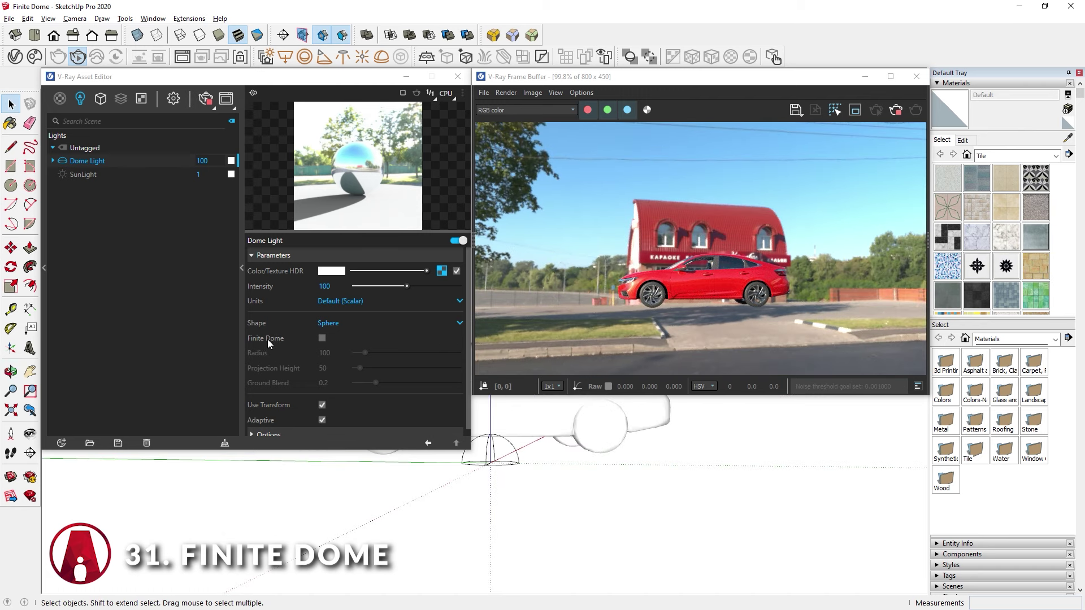
click(323, 338)
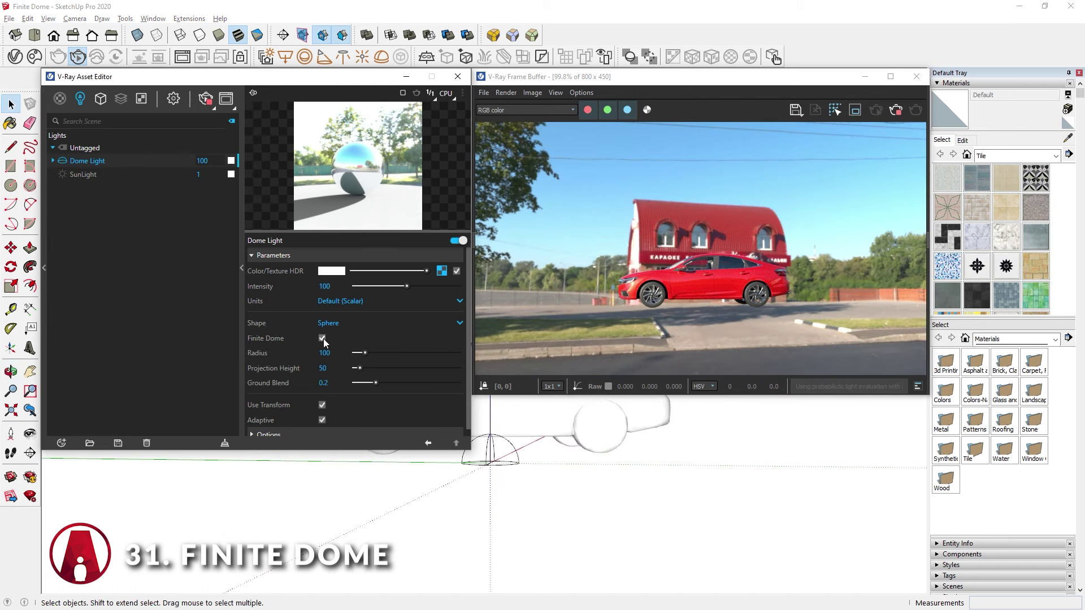
mouse_move(637, 420)
middle_down()
mouse_move(775, 554)
mouse_move(655, 565)
middle_up()
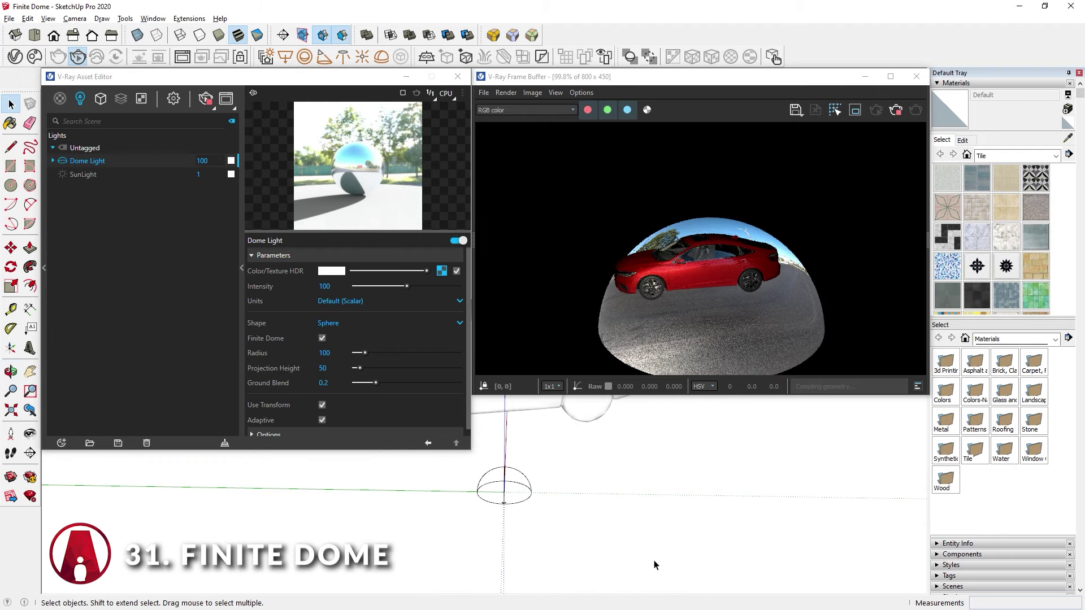
click(334, 353)
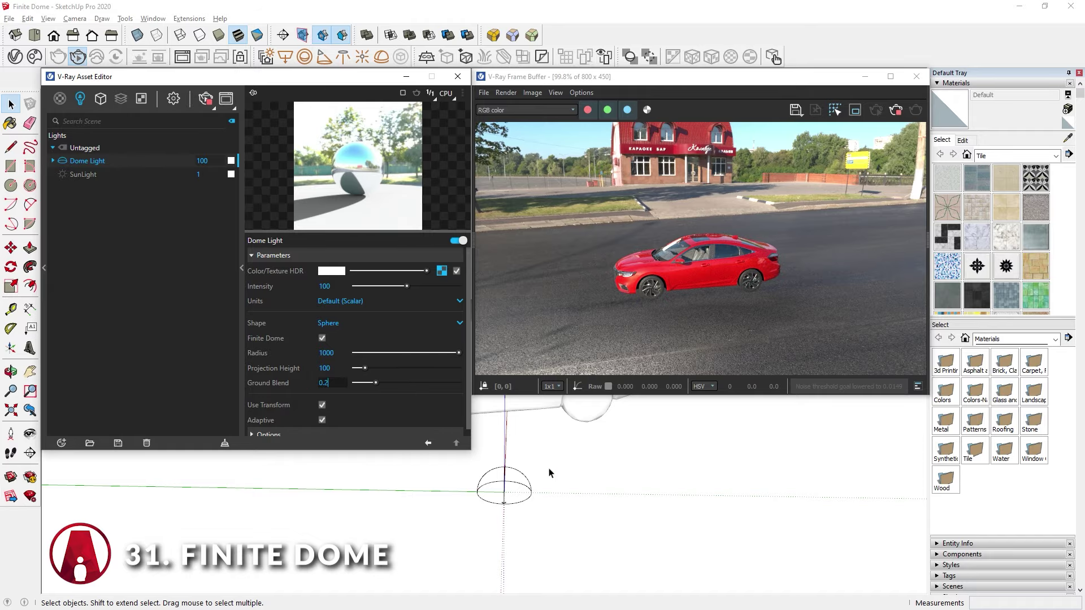
Step: Set the finite dome's Ground Blend to 0 and check the car against the projected ground
mouse_move(651, 487)
middle_down()
mouse_move(213, 526)
mouse_move(620, 516)
middle_up()
scroll(599, 470, up, 3)
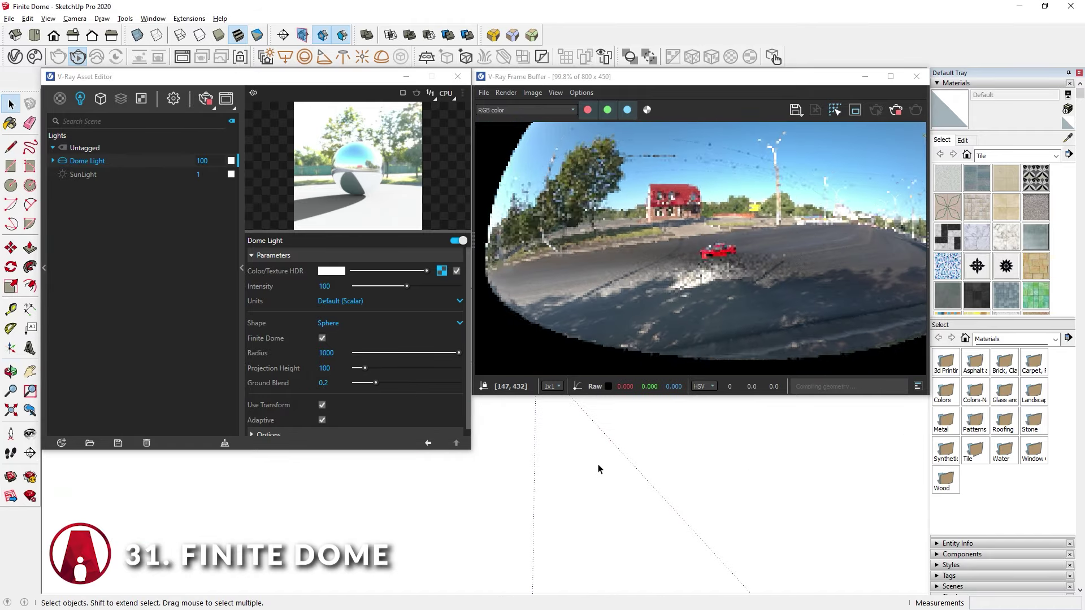
mouse_move(376, 383)
mouse_down()
mouse_move(433, 383)
mouse_move(355, 388)
mouse_up()
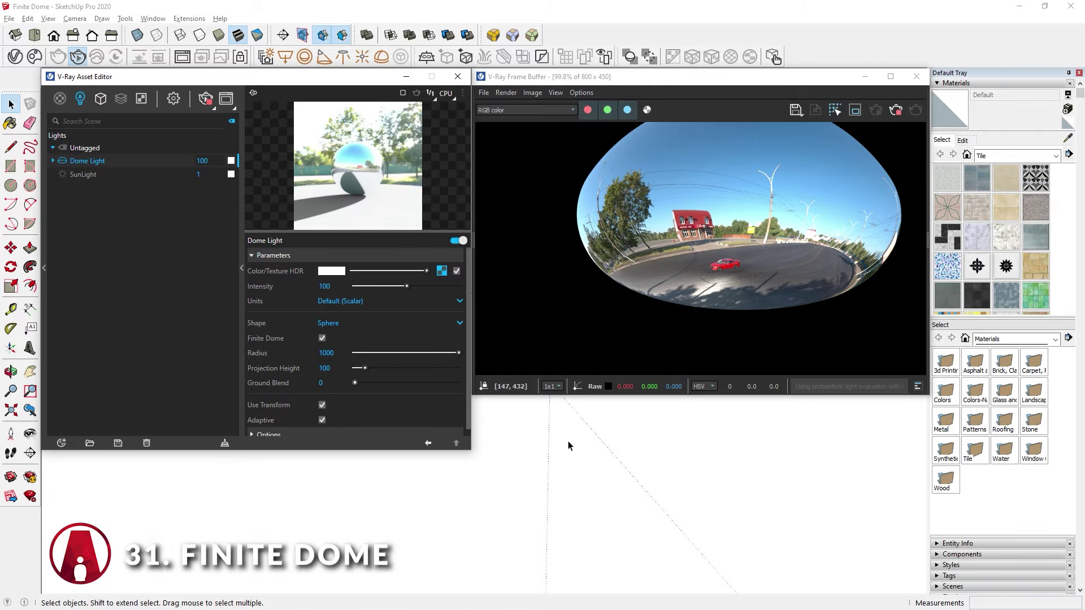
scroll(569, 446, down, 6)
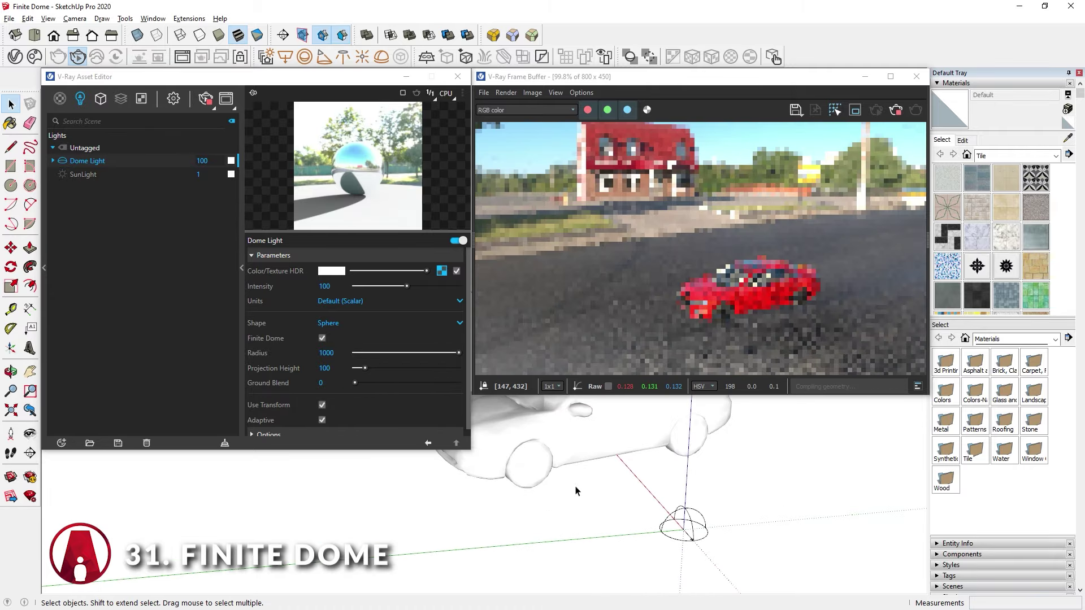
mouse_move(577, 491)
middle_down()
mouse_move(654, 502)
mouse_move(644, 469)
mouse_move(642, 503)
mouse_move(707, 484)
mouse_move(642, 463)
mouse_move(606, 472)
mouse_move(629, 514)
mouse_move(593, 448)
mouse_move(533, 484)
mouse_move(542, 500)
middle_up()
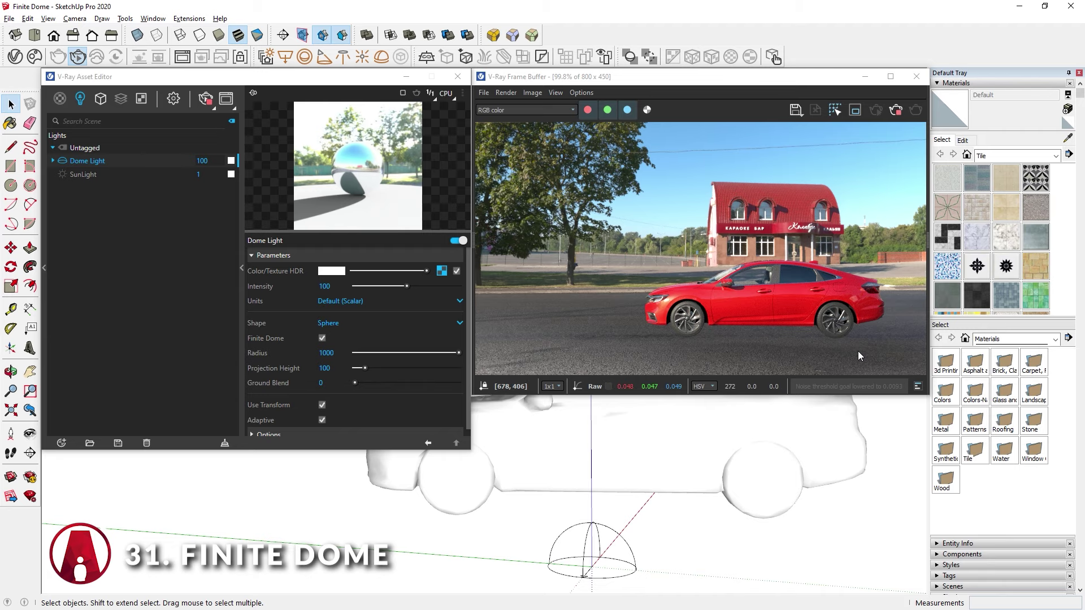
Step: Place a V-Ray Infinite Plane under the car at the dome light's position
mouse_move(706, 469)
middle_down()
mouse_move(634, 543)
mouse_move(698, 599)
middle_up()
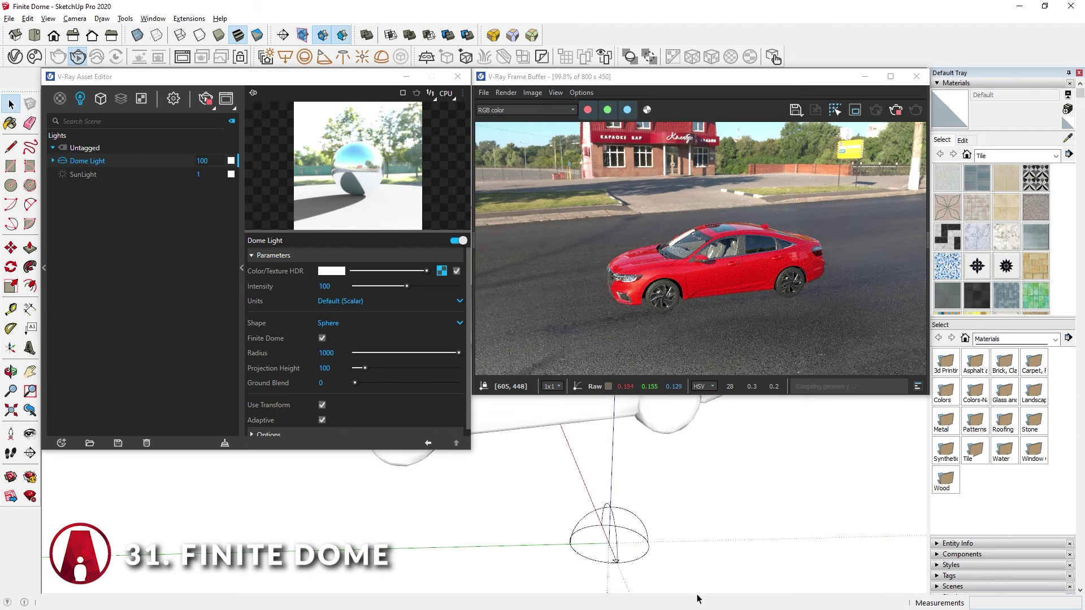
click(427, 56)
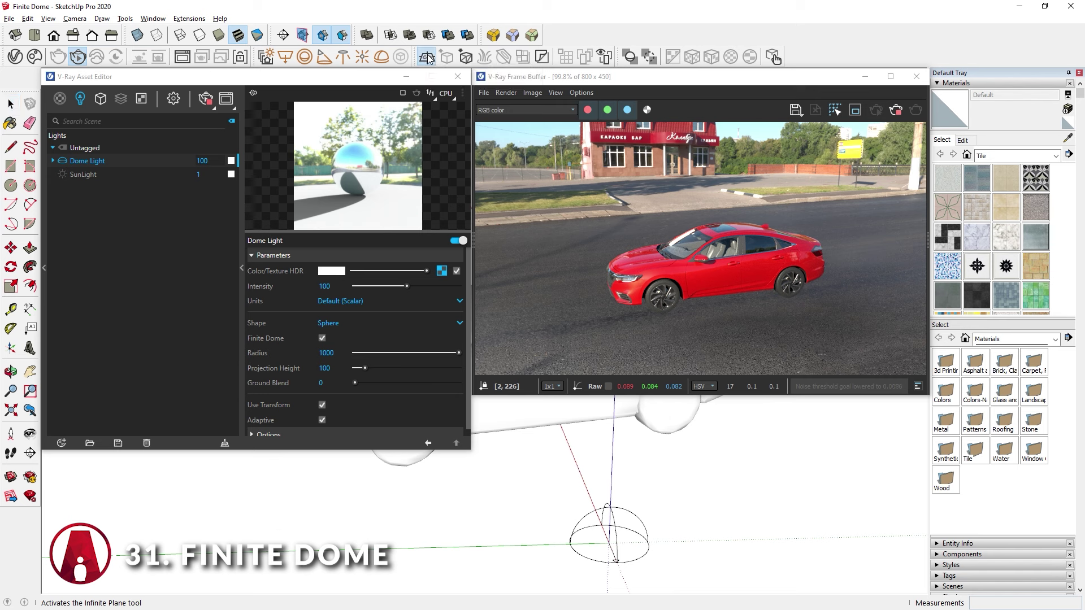
key(space)
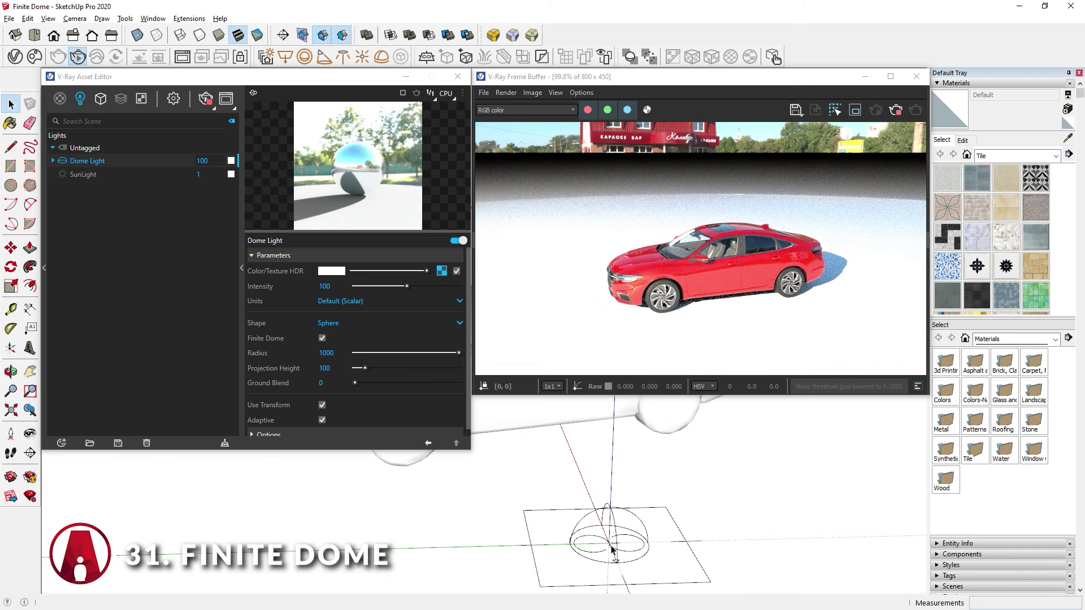
Step: Create a Generic V-Ray material and set its Diffuse Color to white
click(61, 443)
mouse_move(91, 431)
click(164, 252)
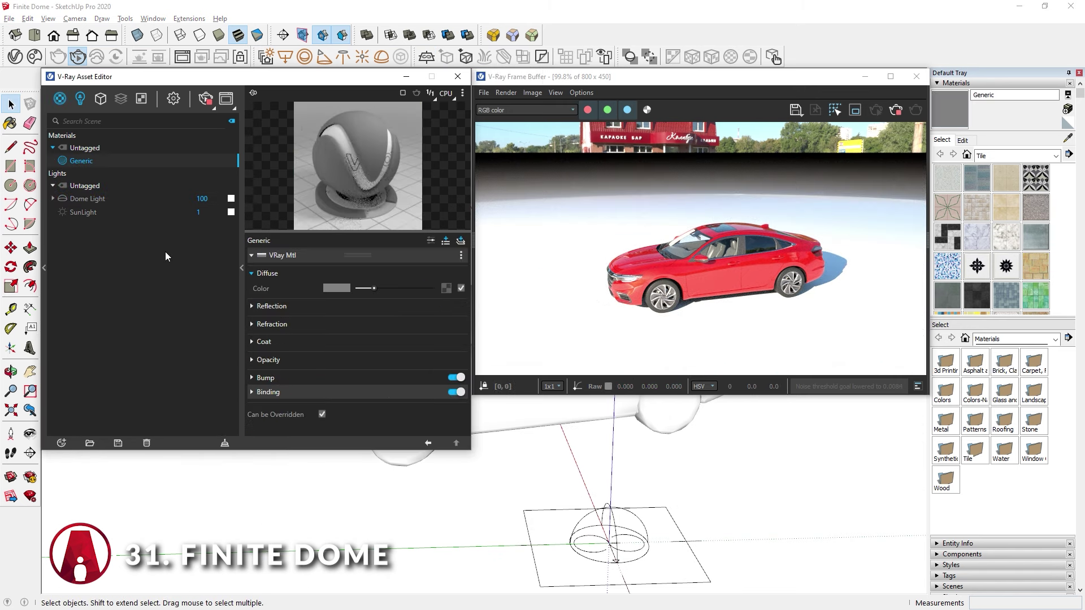
drag(375, 289, 466, 293)
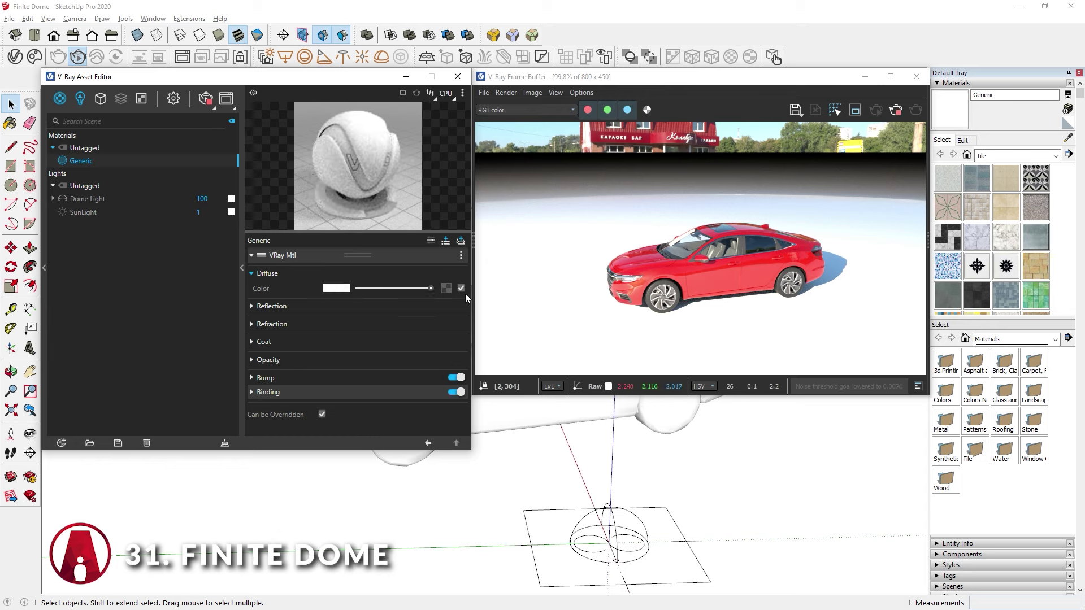
Step: Create a Wrapper material alongside the white Generic material
click(61, 443)
mouse_move(87, 434)
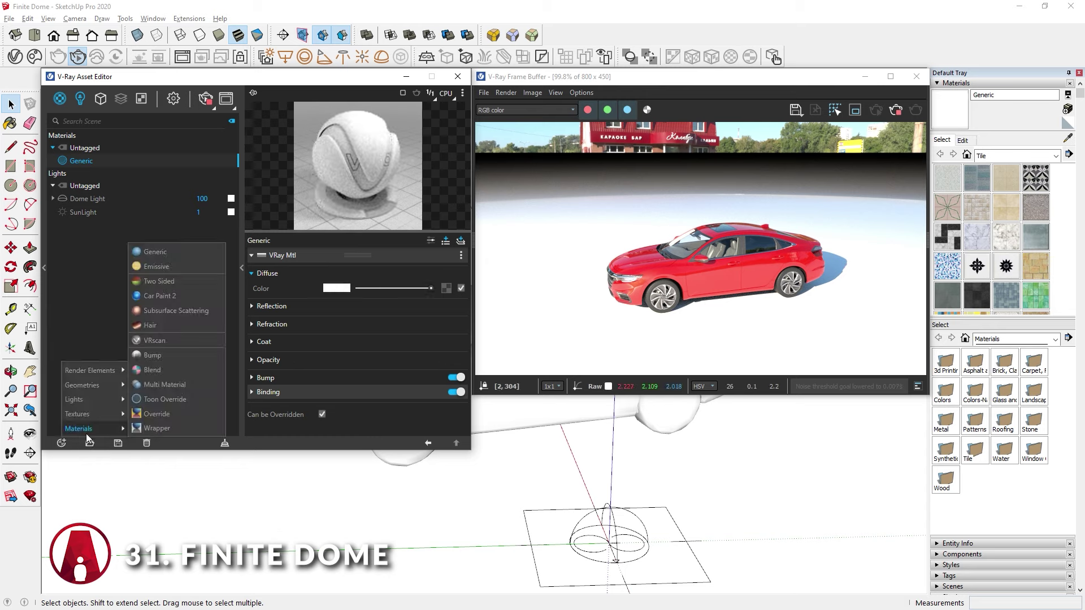
click(153, 428)
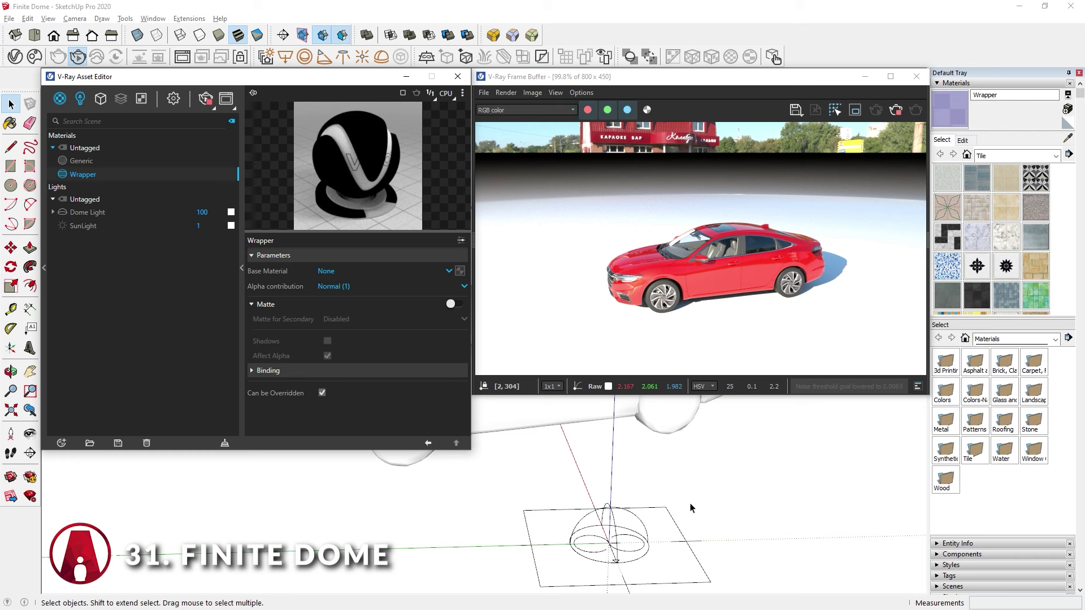
Step: Apply the Wrapper material to the infinite plane under the car and set its Base Material to Generic
click(681, 541)
click(132, 173)
right_click(131, 173)
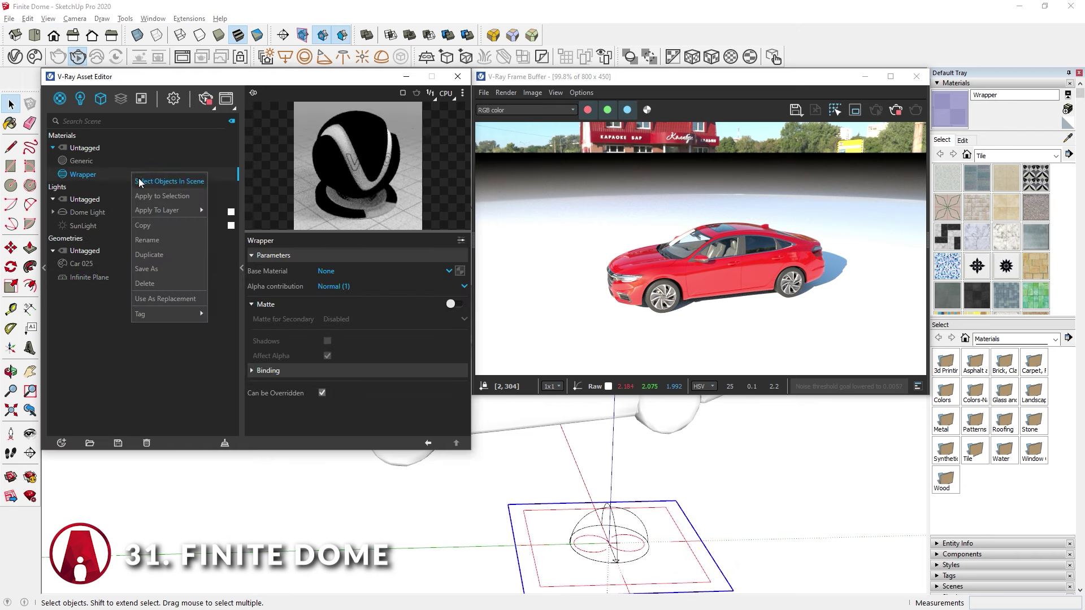
click(161, 181)
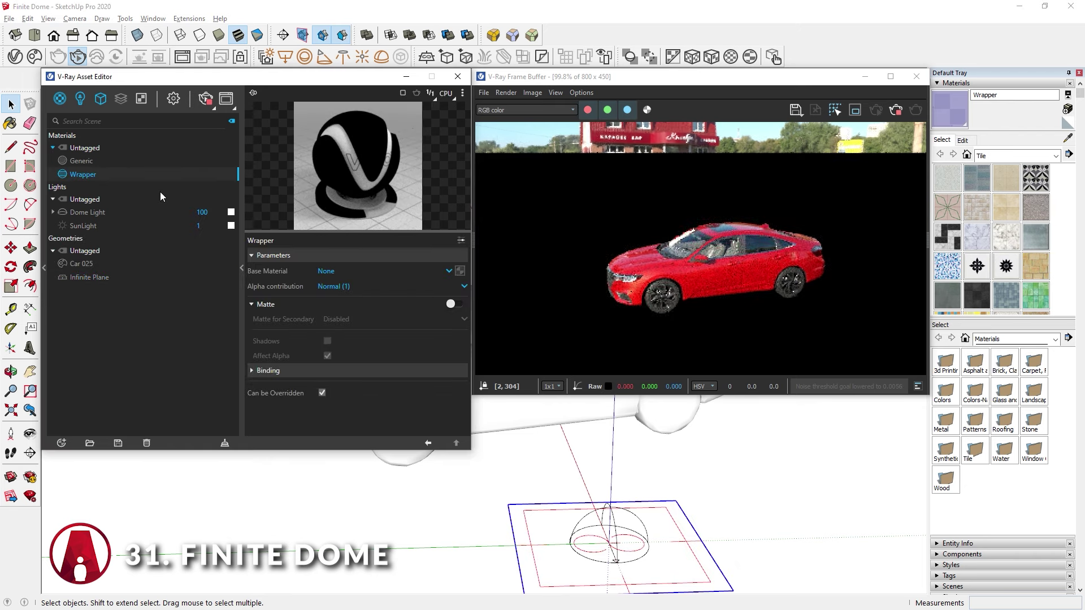
click(361, 273)
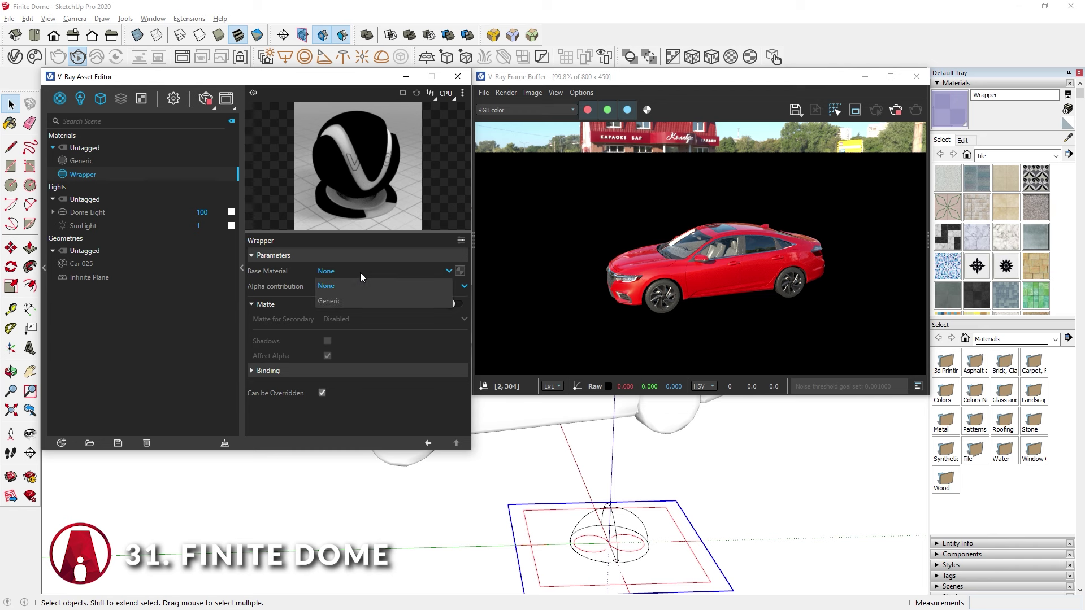
click(353, 302)
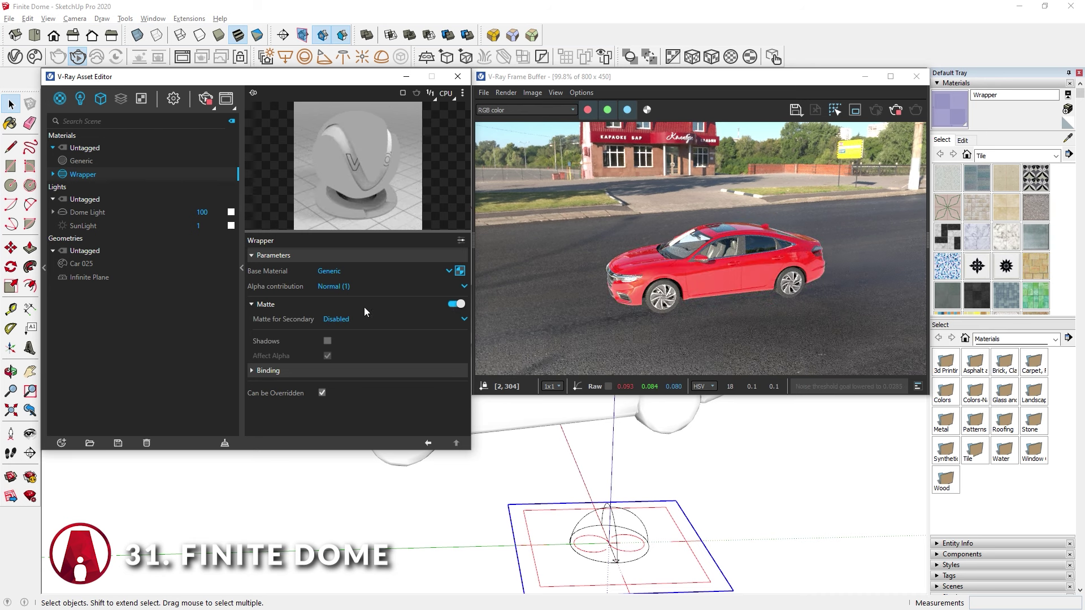
Step: Enable Matte on the Wrapper material with Matte for Secondary set to Environment Projection, and turn on Shadows
click(342, 320)
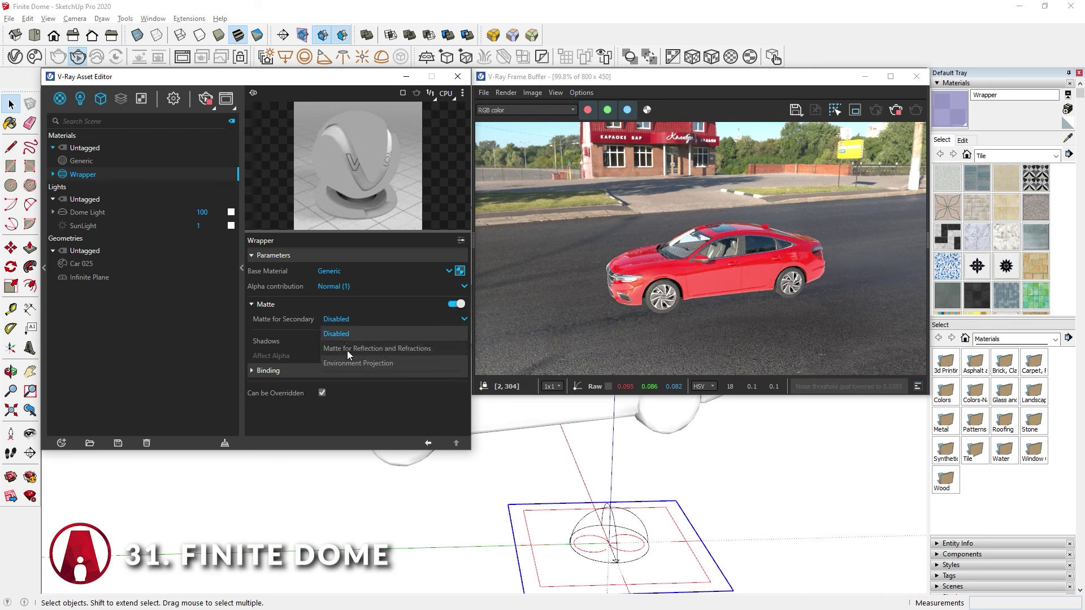
click(347, 351)
click(355, 321)
click(358, 361)
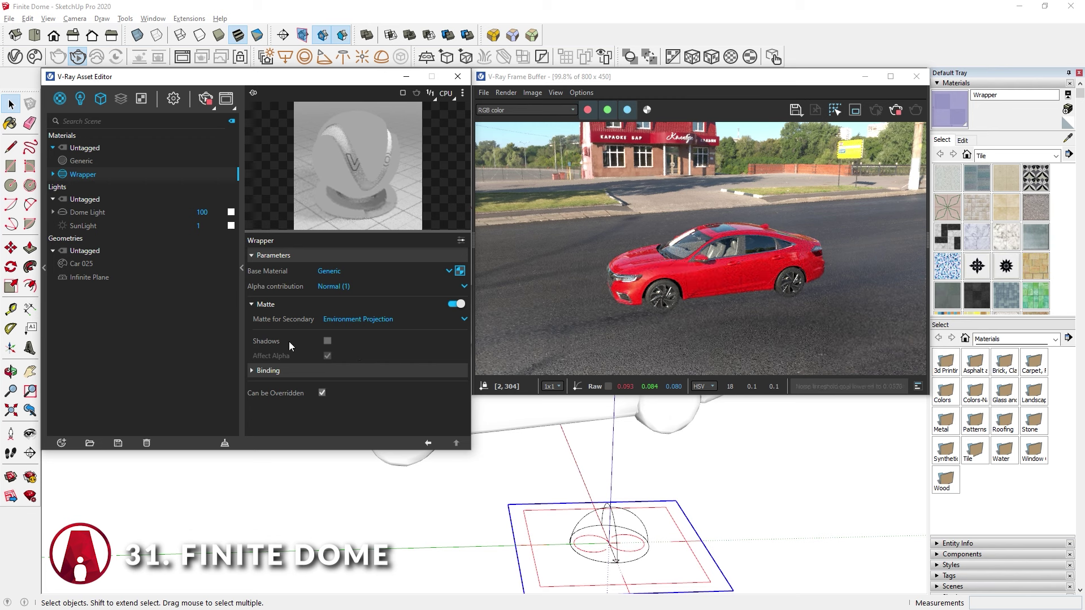
click(328, 342)
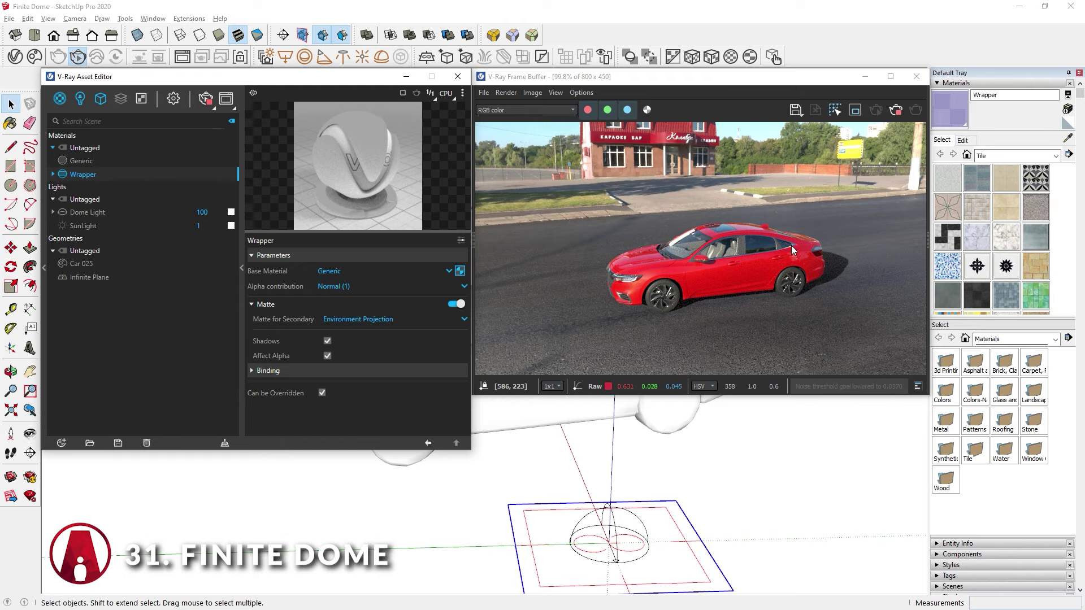
mouse_move(654, 526)
middle_down()
mouse_move(792, 463)
mouse_move(589, 463)
mouse_move(811, 433)
mouse_move(618, 485)
mouse_move(862, 496)
middle_up()
key(space)
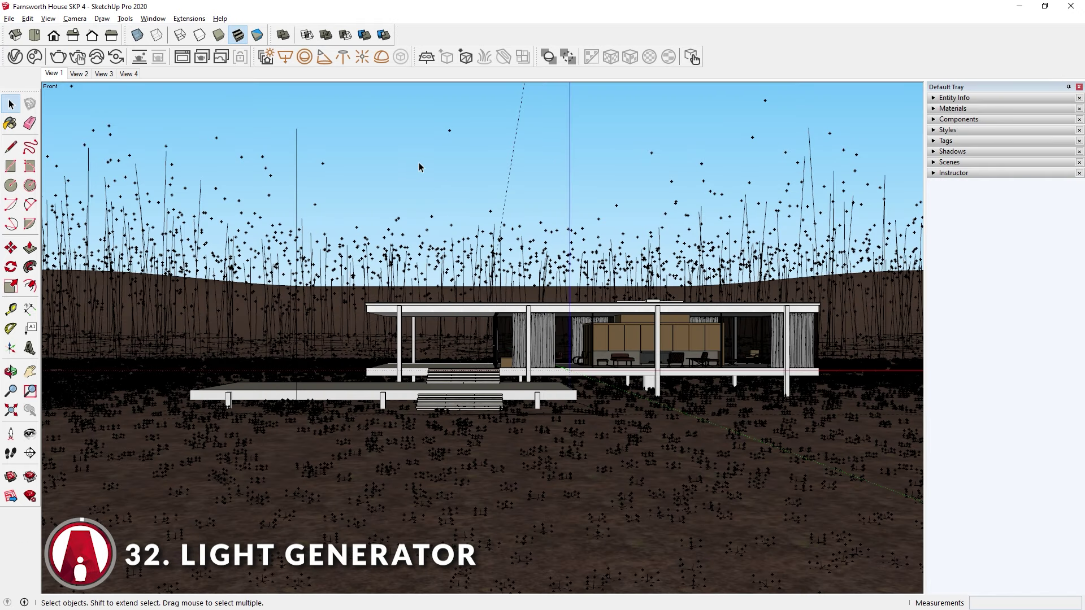
Step: Run Light Gen on the Farnsworth House exterior with its default Sun & Sky settings
click(266, 59)
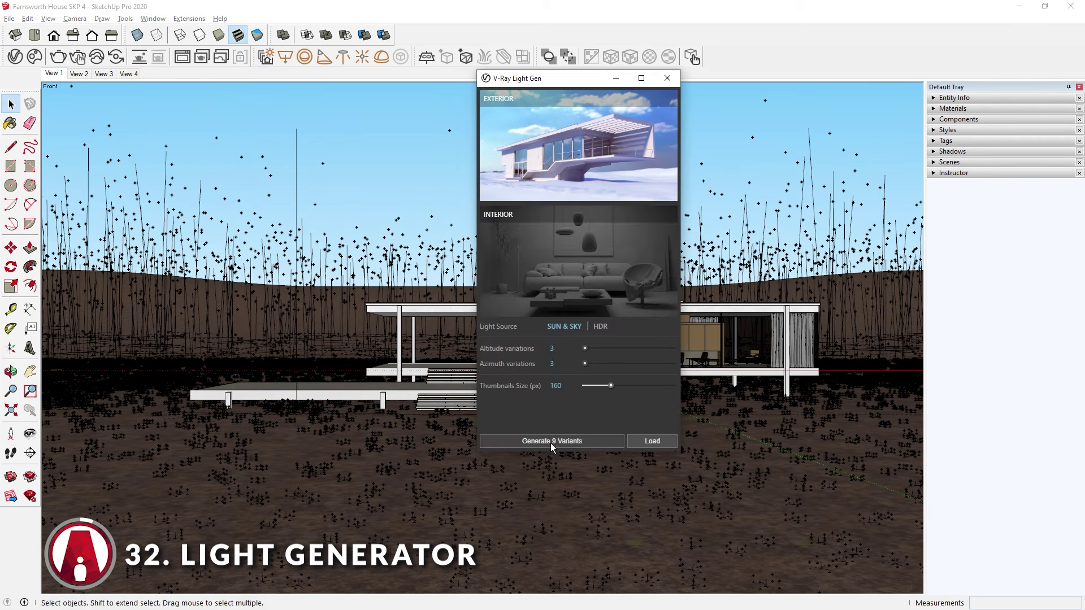
click(574, 441)
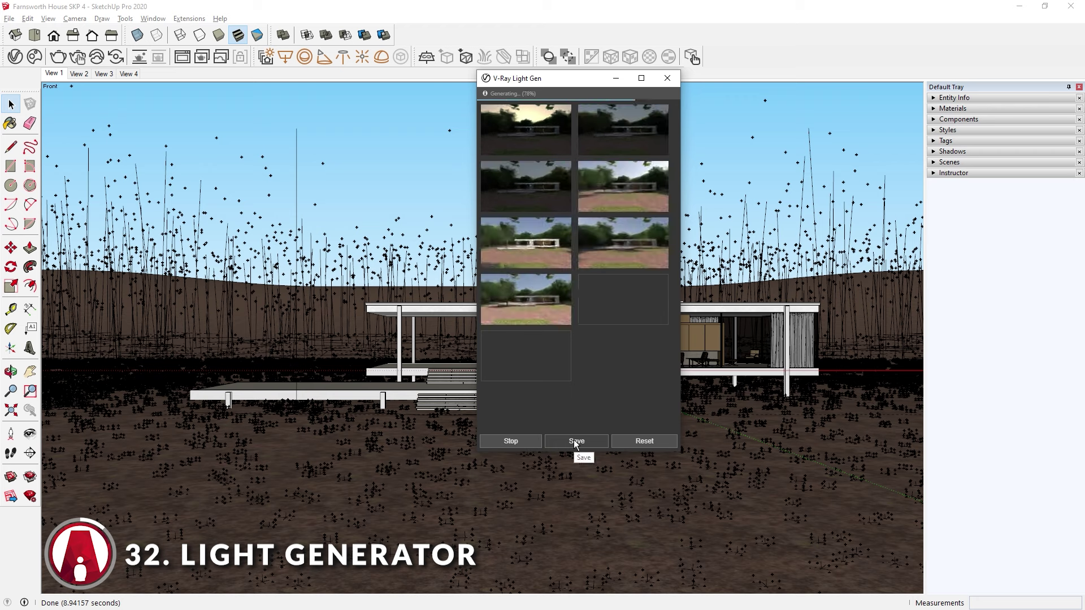
click(574, 441)
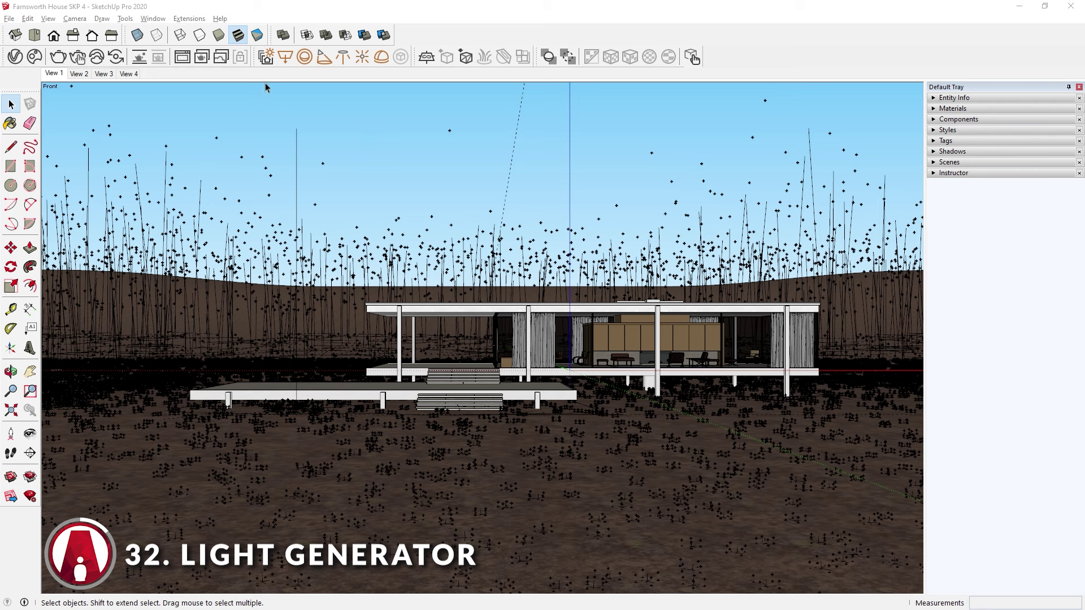
Step: Generate nine Sun & Sky exterior variants in Light Gen with 3 altitude and 3 azimuth variations at 160 px thumbnails
click(266, 57)
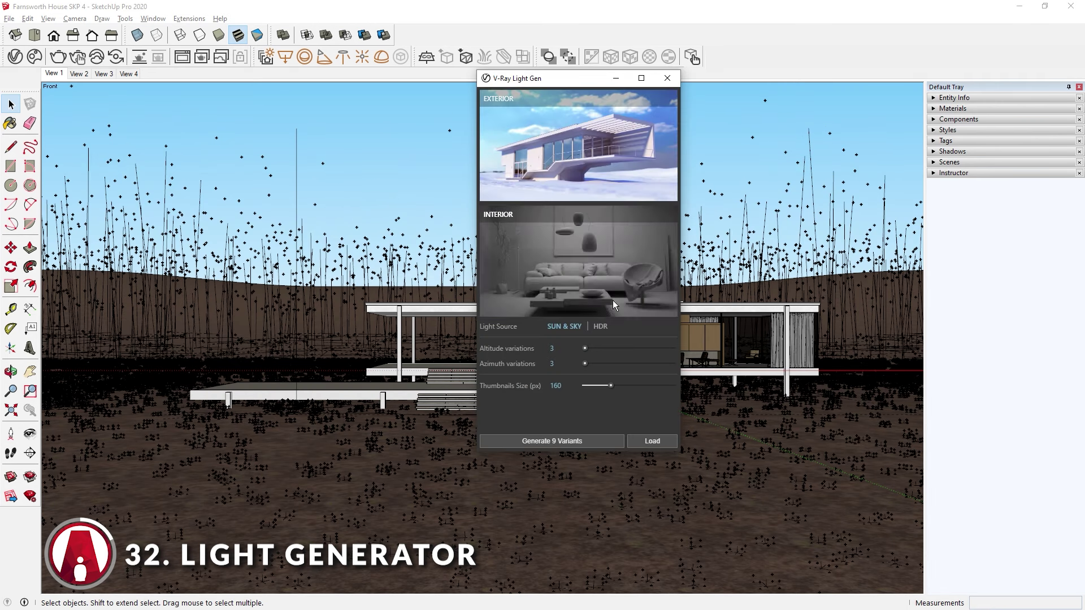
click(600, 349)
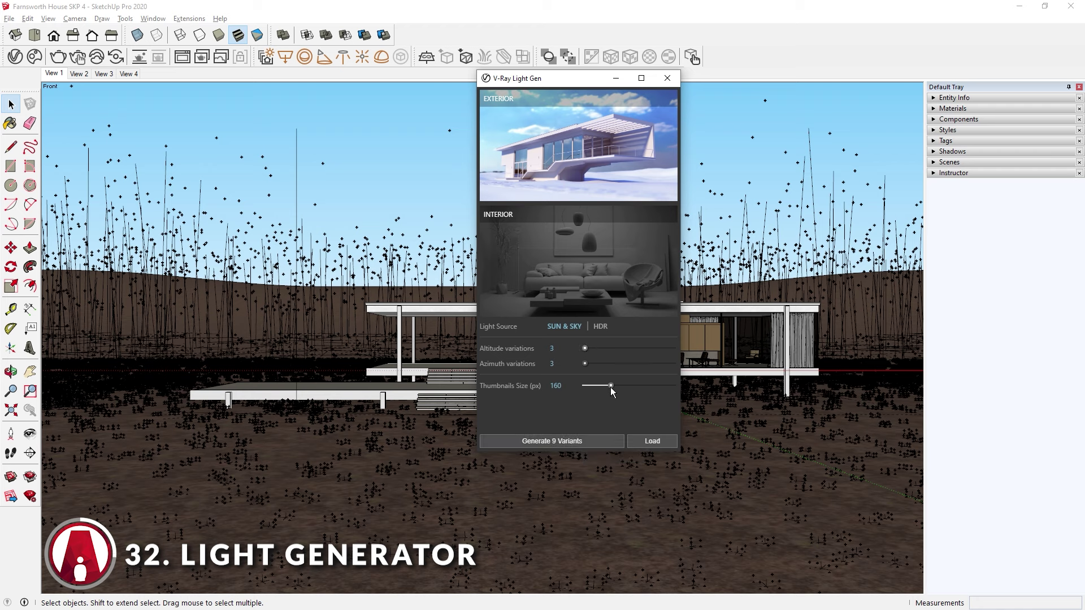
drag(610, 387, 573, 387)
click(574, 441)
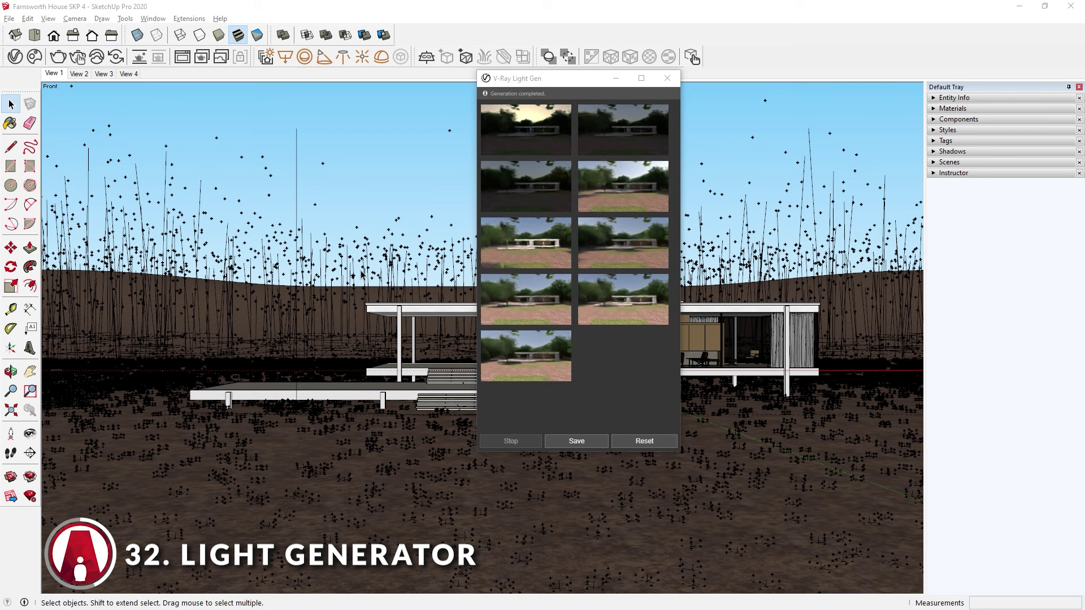
Step: Open the V-Ray Asset Editor and apply several Sun & Sky variants in turn to compare their SunLight orientation
click(15, 57)
click(540, 137)
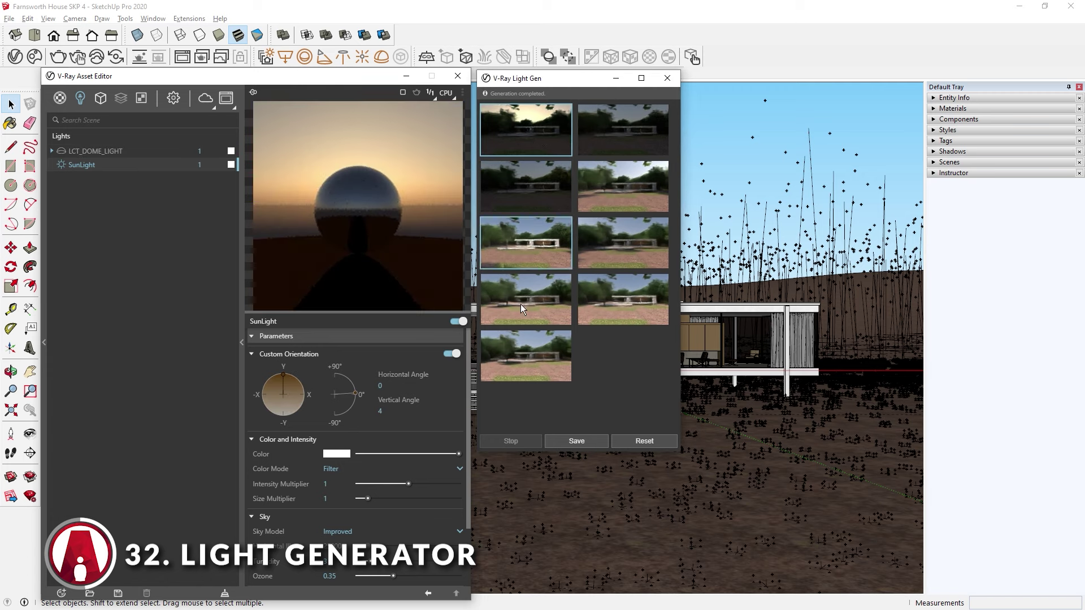
click(617, 126)
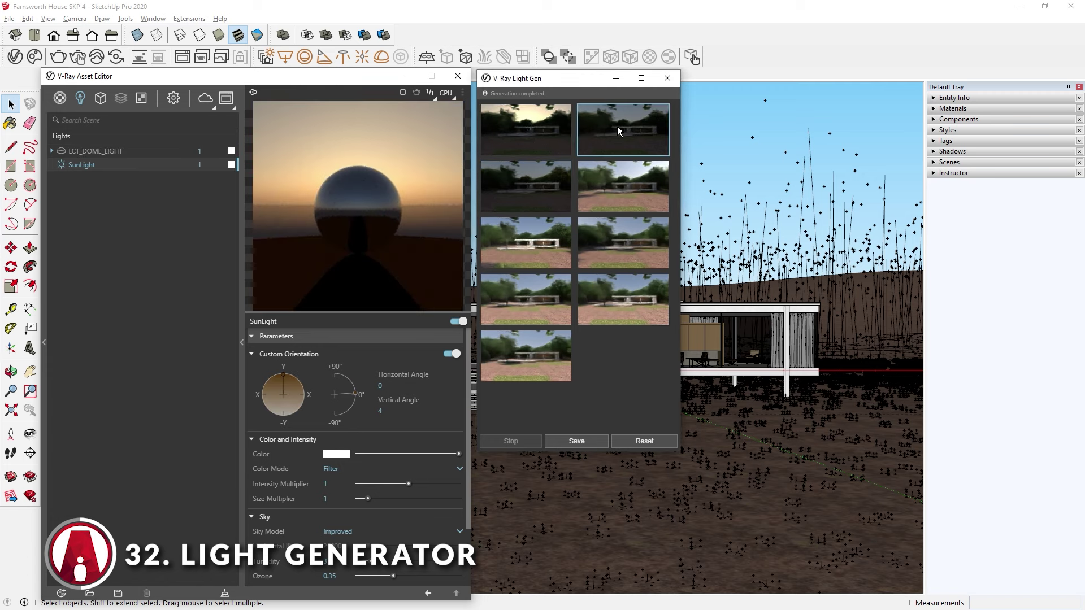
click(625, 185)
click(527, 311)
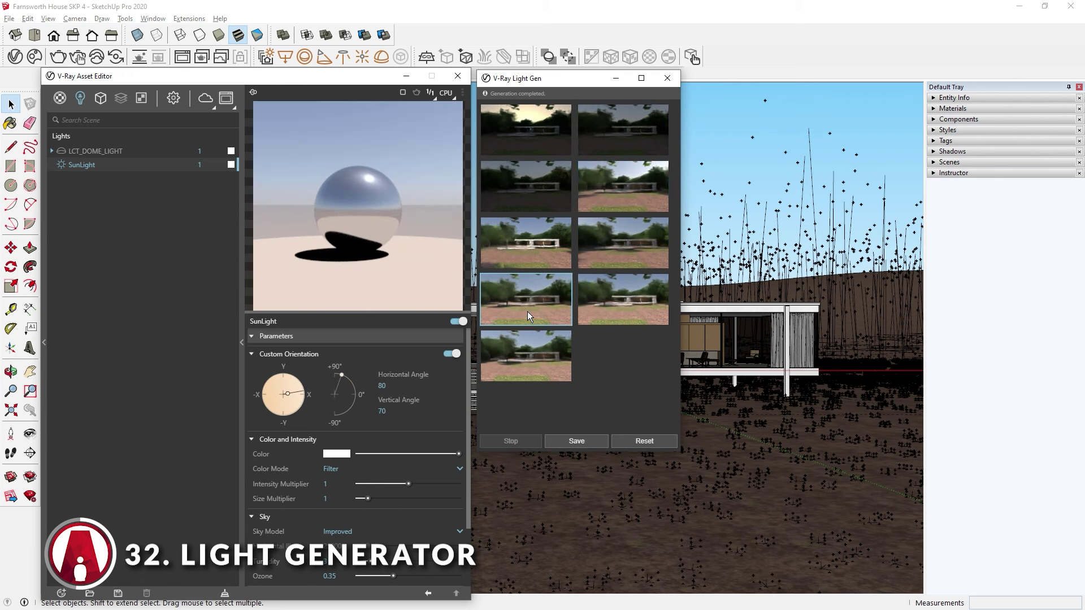
click(631, 304)
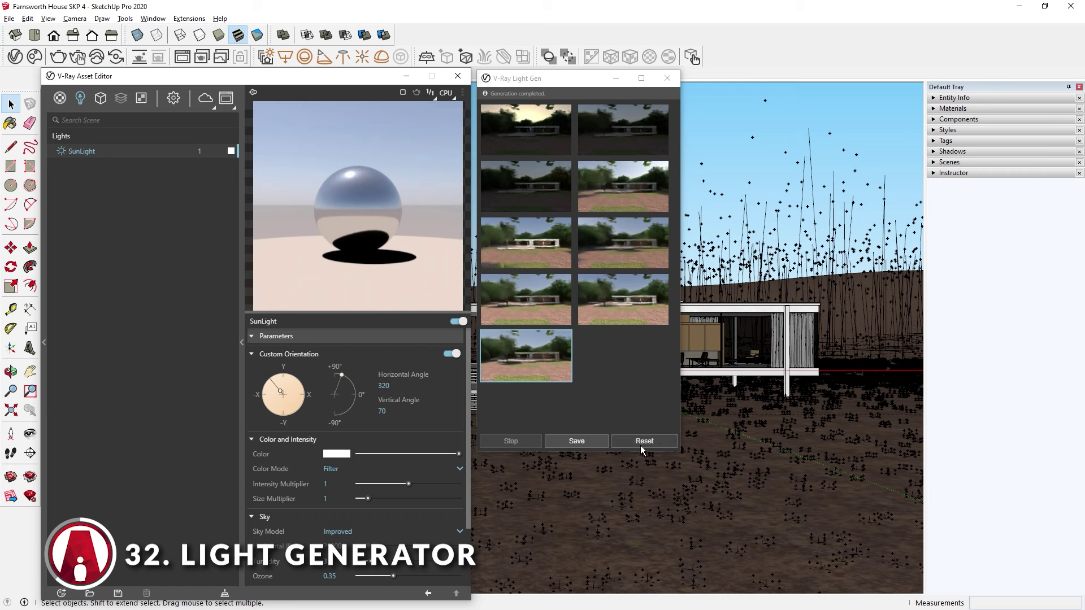
Step: Reset Light Gen, switch the light source to HDR and generate 15 variants from 5 unique styles with 3 variations each
click(654, 445)
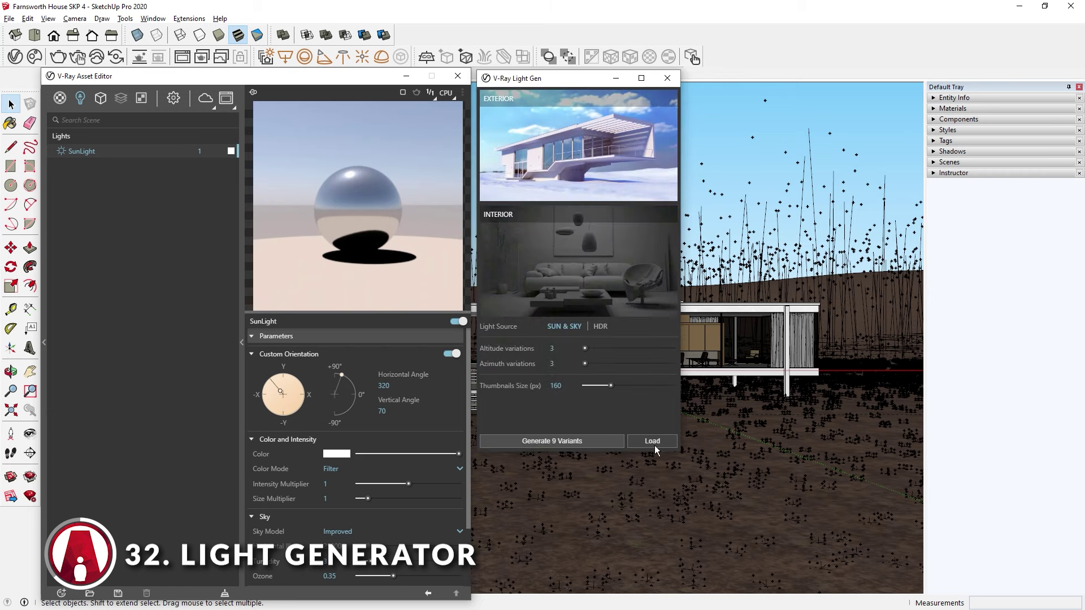
click(600, 327)
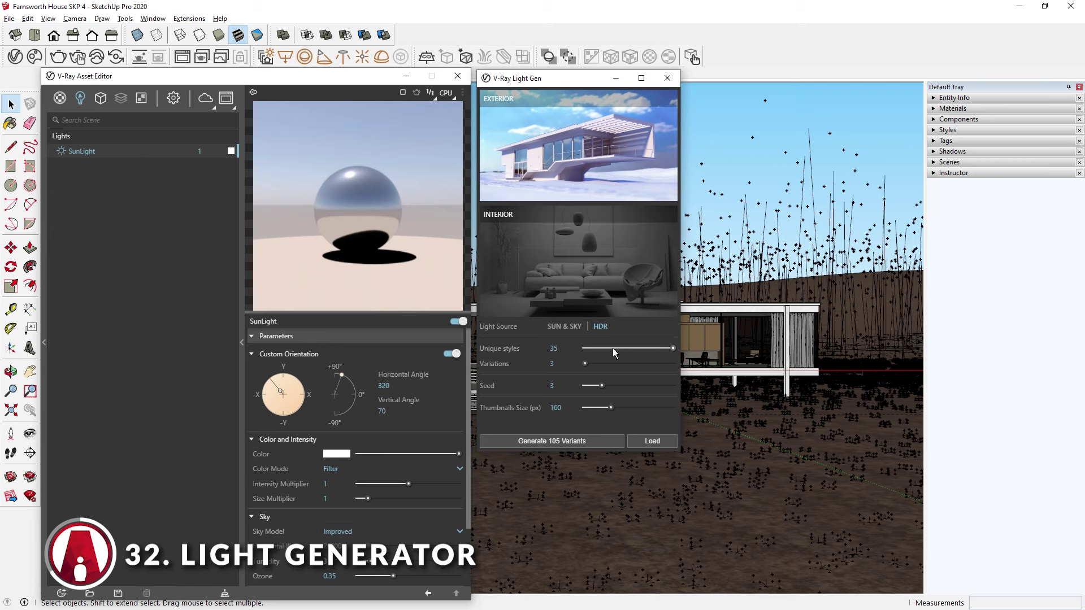
drag(613, 349, 599, 366)
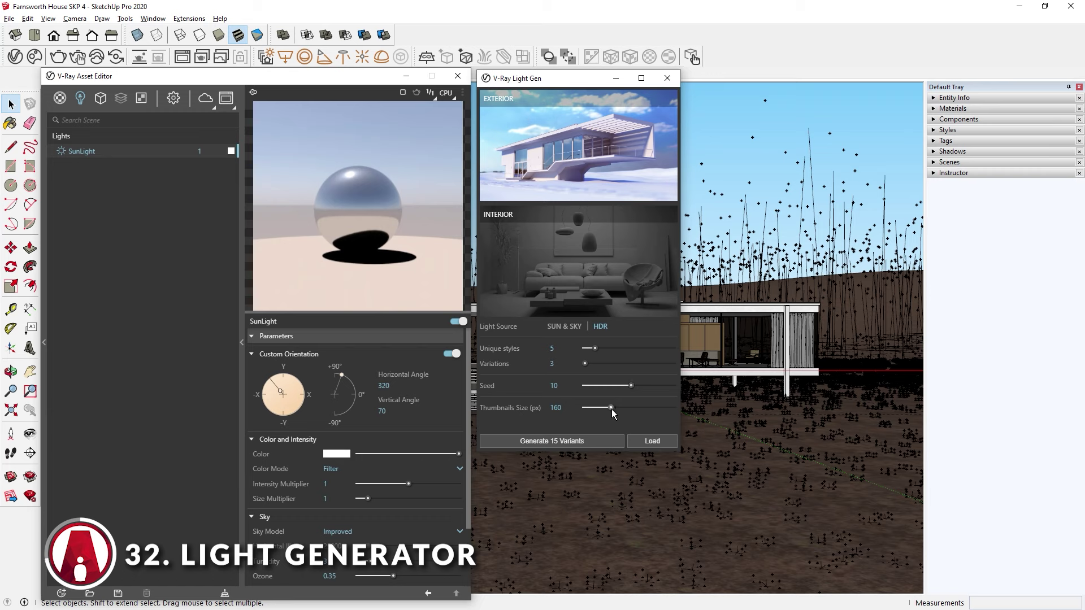
click(562, 442)
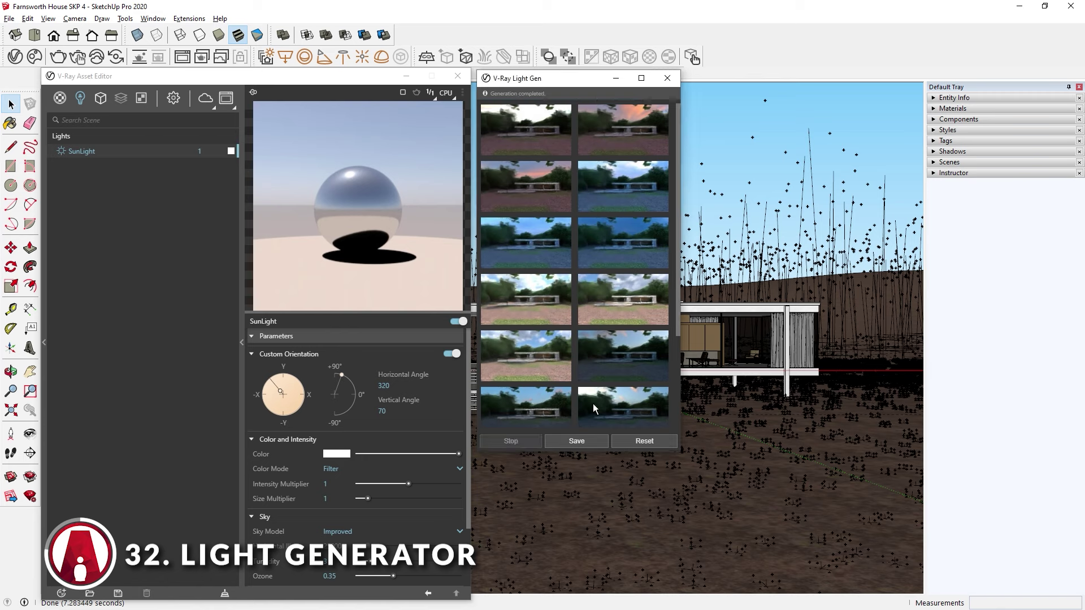
Step: Compare several HDR variants through the dome light preview and apply the second one with the pink sunset sky
click(547, 134)
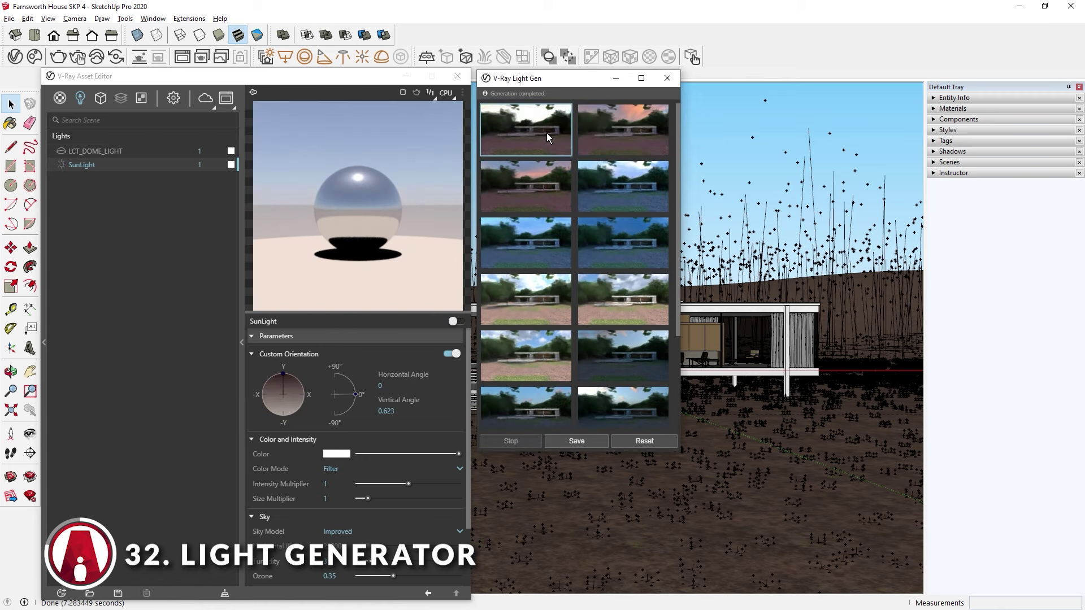
click(116, 152)
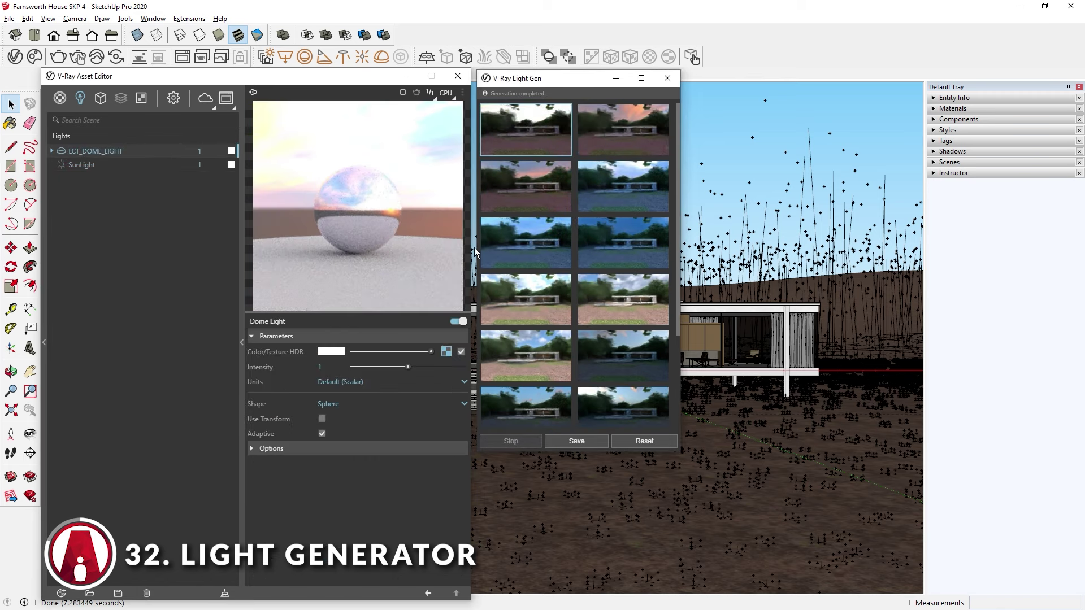
click(643, 121)
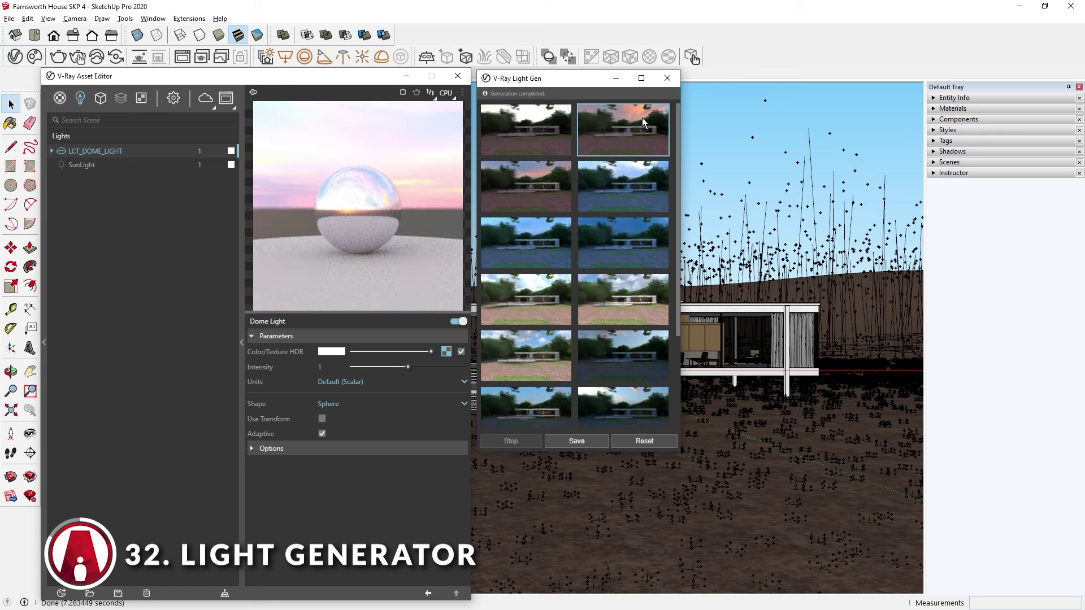
click(534, 196)
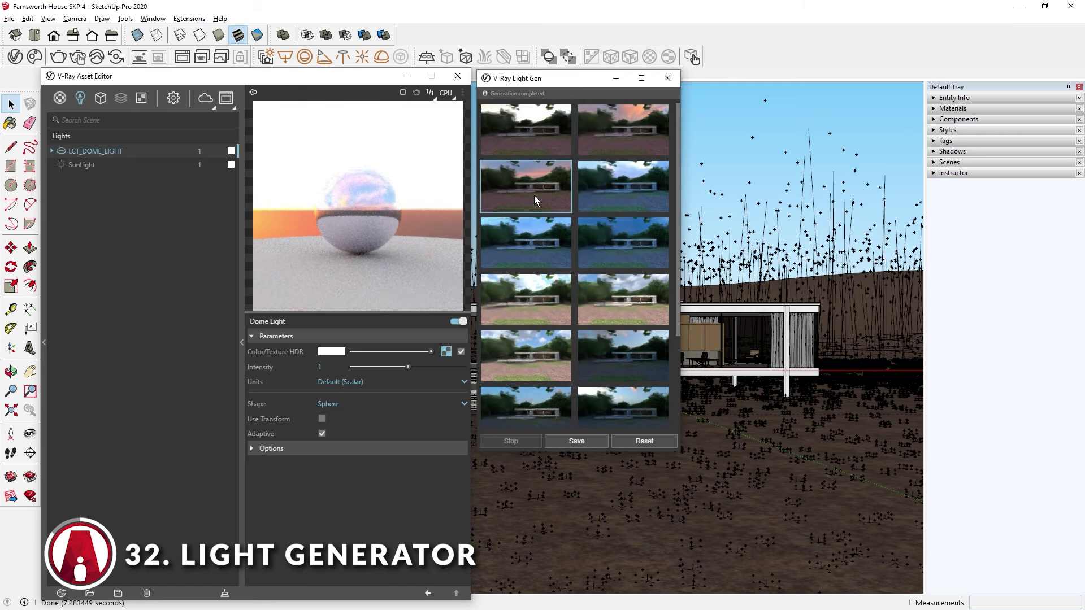
click(602, 191)
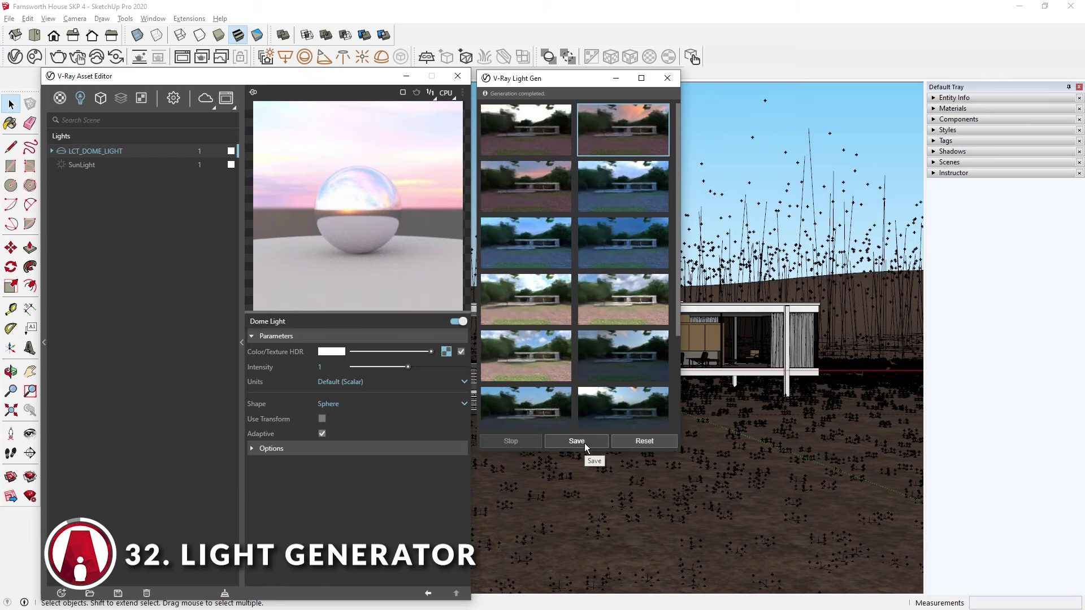
Step: Save the HDR variants as a V-Ray lighting scenario file named HDR Light Gen 1 in the Light Gen folder
click(577, 441)
text(HDR Light G)
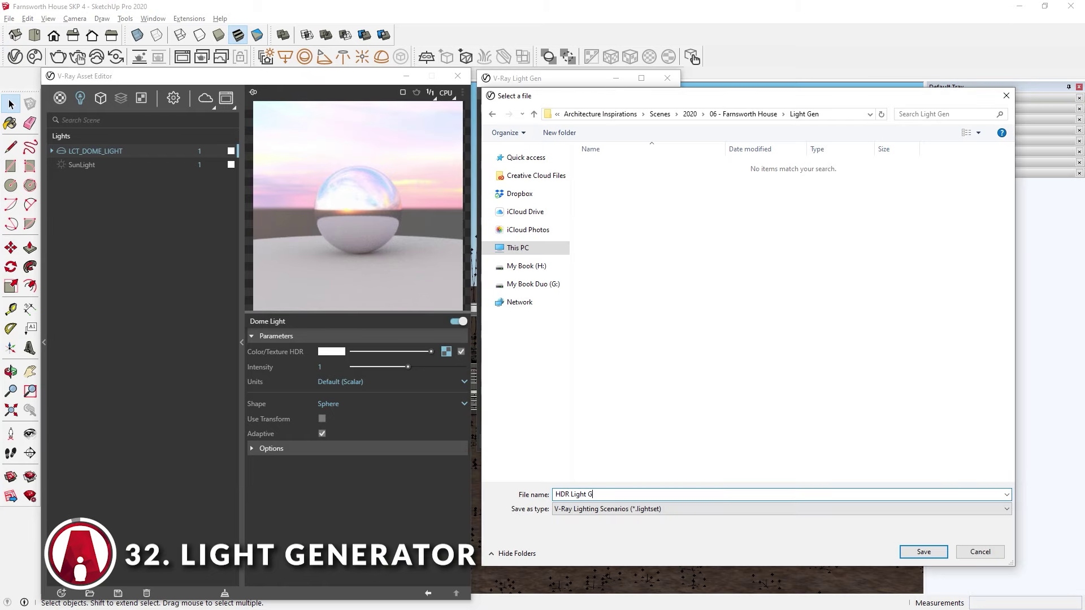
text(en 1)
key(Return)
Step: Reset Light Gen and load the saved lighting scenario file
click(642, 441)
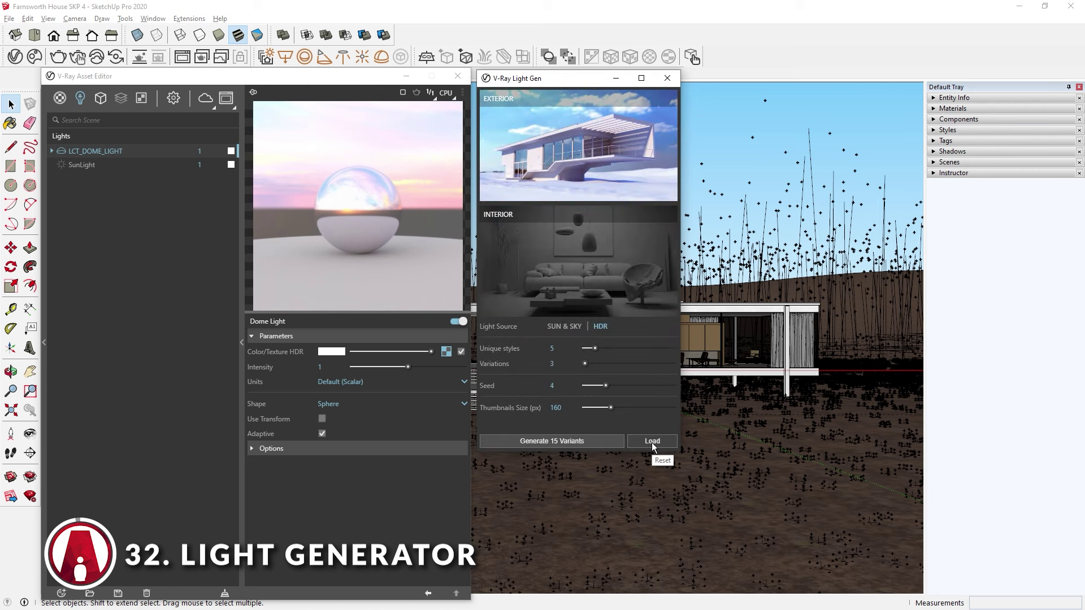
click(652, 442)
double_click(644, 166)
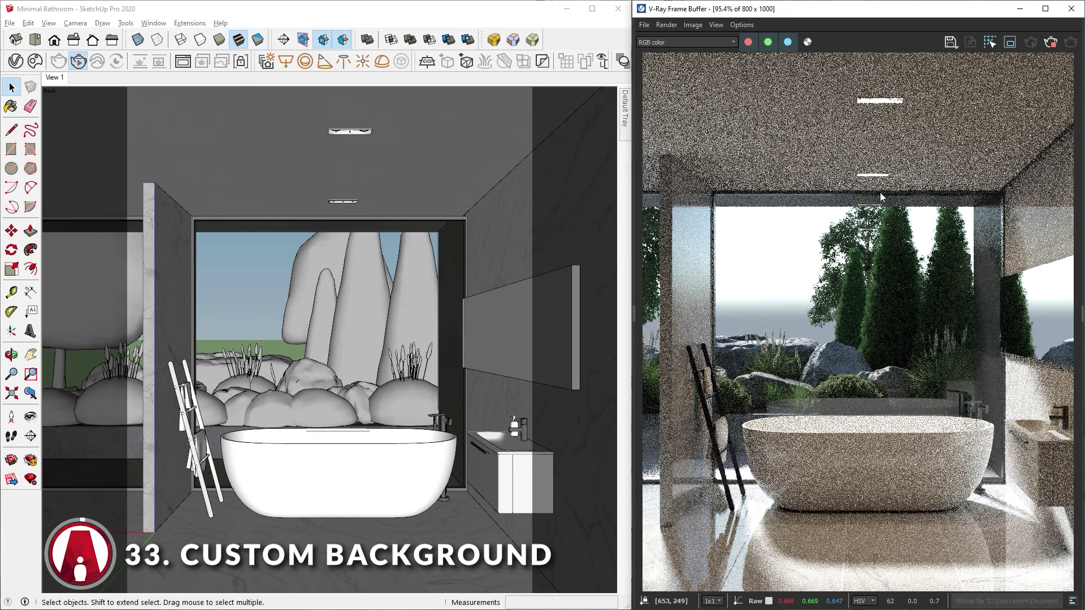
Step: Review the bathroom scene's SunLight and sky settings in the V-Ray Asset Editor
click(16, 61)
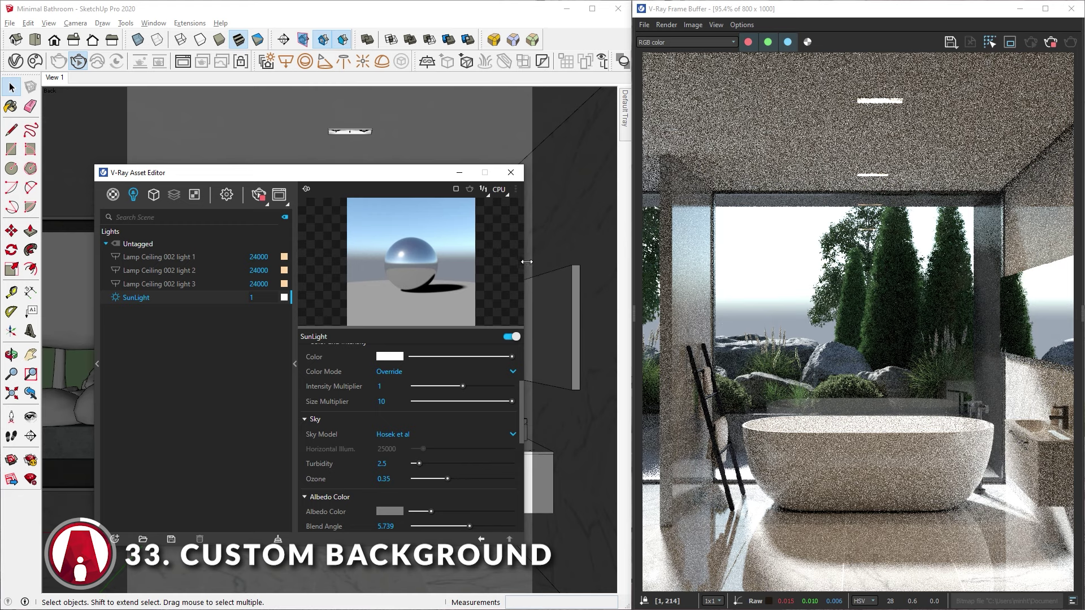
click(511, 173)
Step: Import the Background Image file from the Desktop's Background folder into the model as a flat image above the house
scroll(379, 299, up, 10)
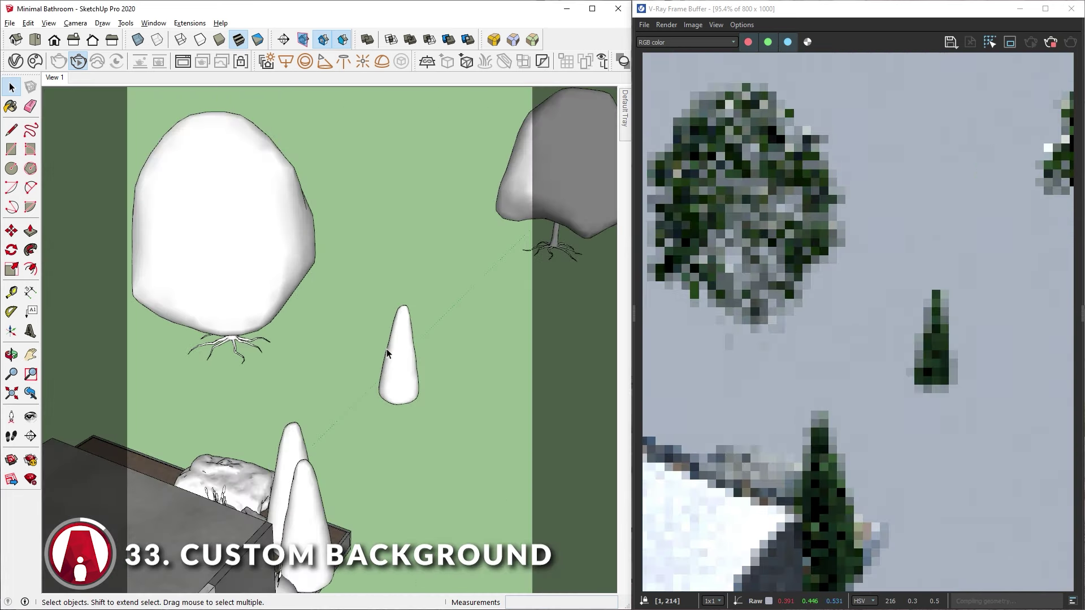
scroll(387, 348, down, 10)
mouse_move(387, 348)
middle_down()
mouse_move(368, 374)
mouse_move(403, 347)
middle_up()
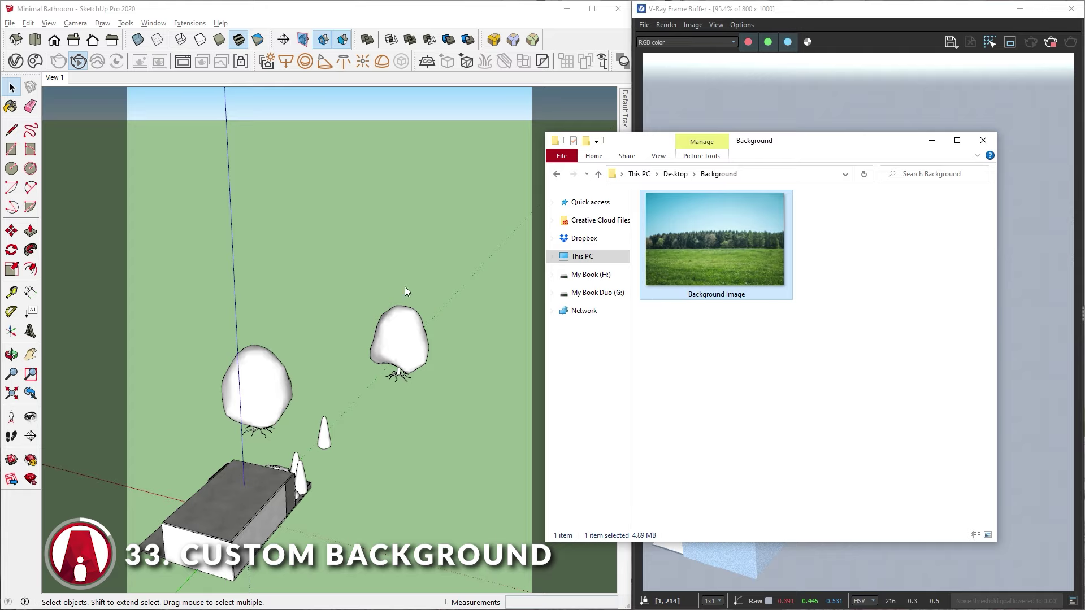
drag(405, 292, 398, 287)
click(398, 286)
Step: Rotate the imported background image upright about its lower edge so it stands vertically
key(s)
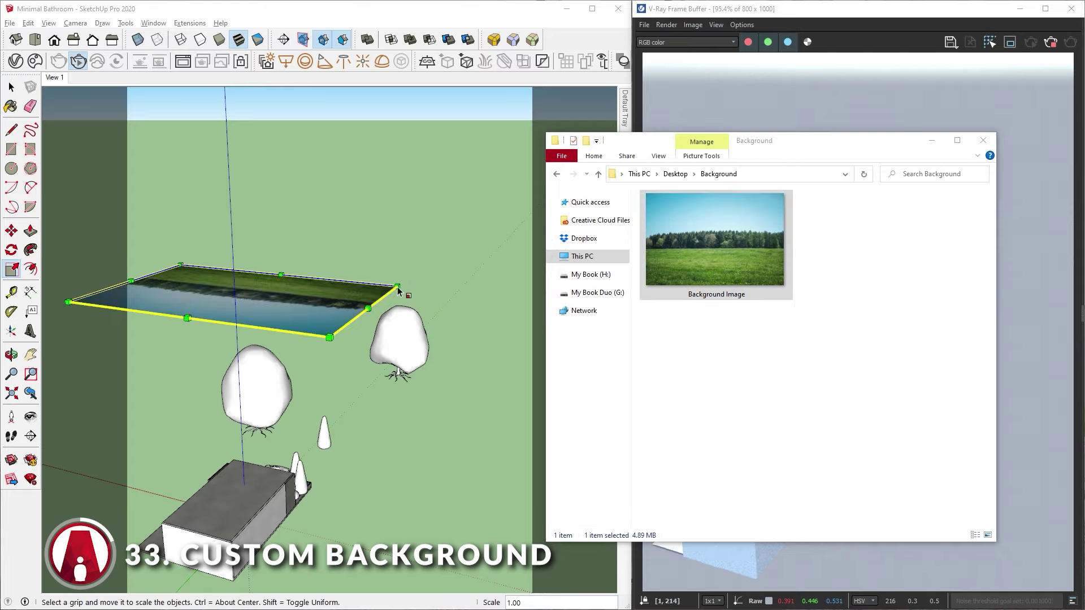
key(space)
click(398, 291)
middle_drag(398, 291, 408, 273)
key(q)
click(410, 270)
click(400, 230)
Step: Move the upright background image so it stands behind the trees on the far side of the house
key(m)
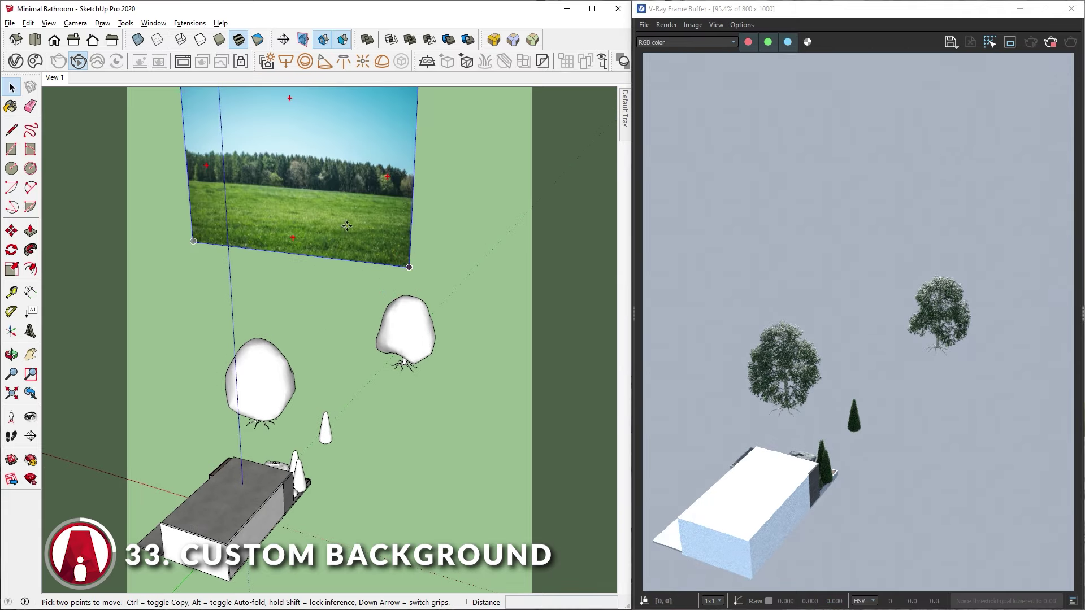
click(315, 262)
scroll(454, 330, up, 2)
click(453, 330)
scroll(453, 329, down, 2)
key(space)
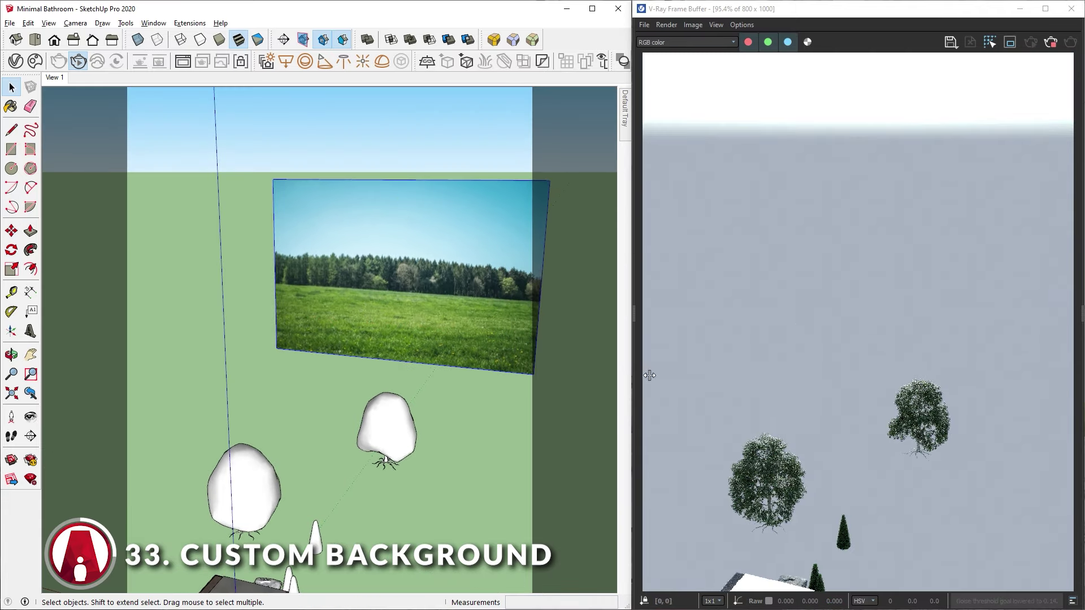
Step: Explode the background image into editable geometry and make the resulting face and edges a group
right_click(415, 262)
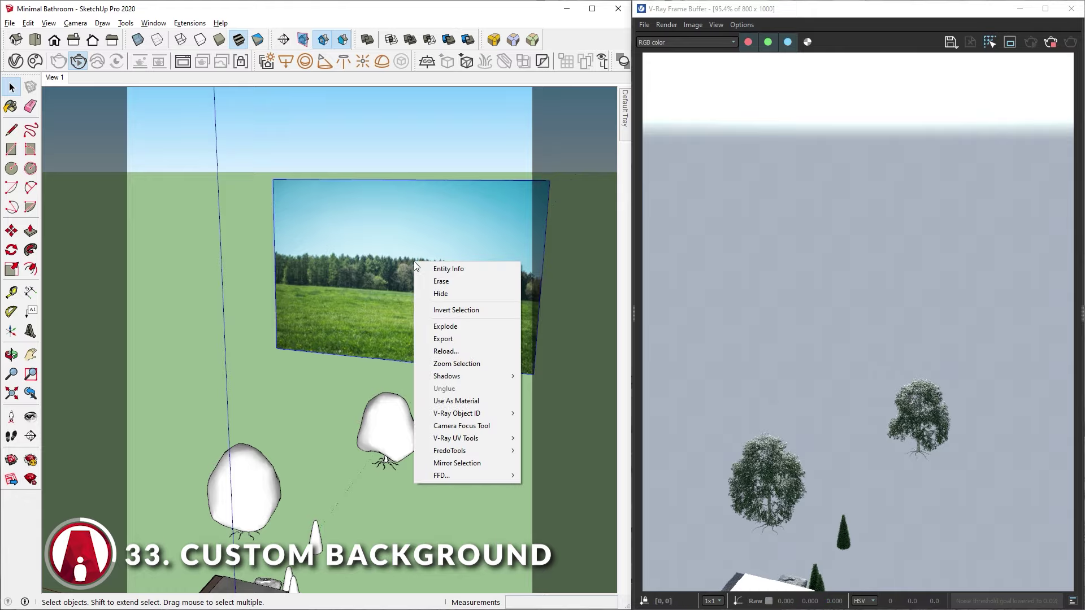
click(459, 328)
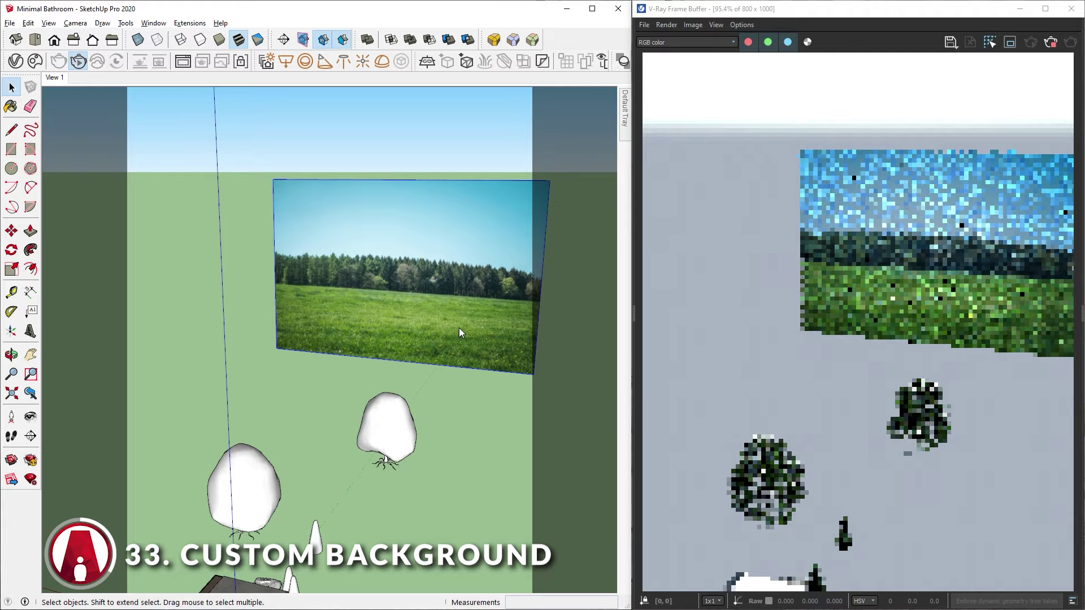
right_click(459, 328)
click(498, 424)
mouse_move(497, 424)
middle_down()
mouse_move(516, 412)
mouse_move(497, 327)
mouse_move(507, 278)
middle_up()
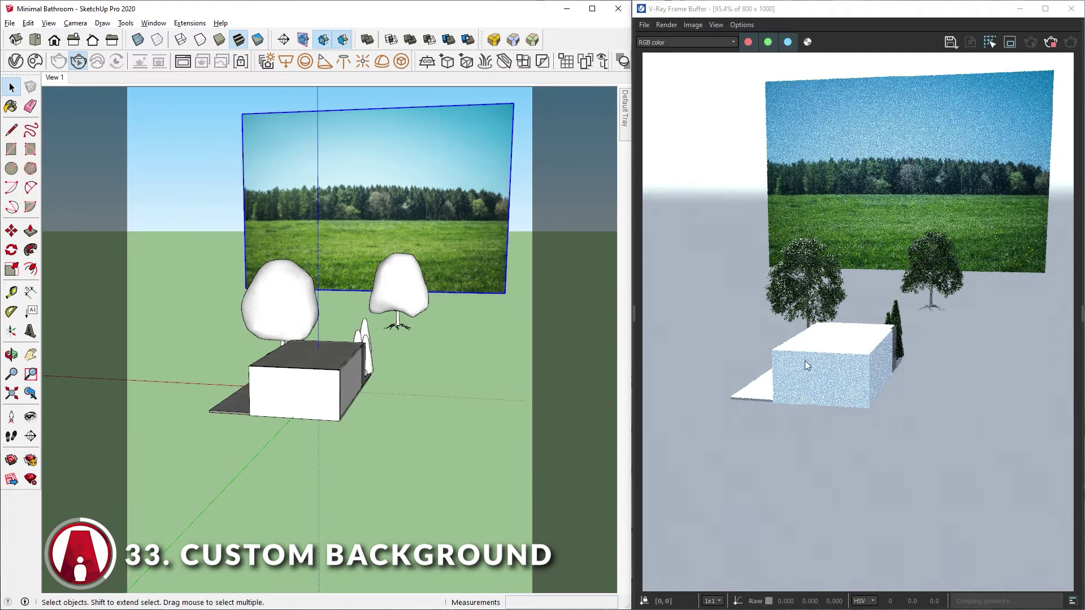
Step: Return to the View 1 scene and lock the V-Ray render camera to that view
click(62, 77)
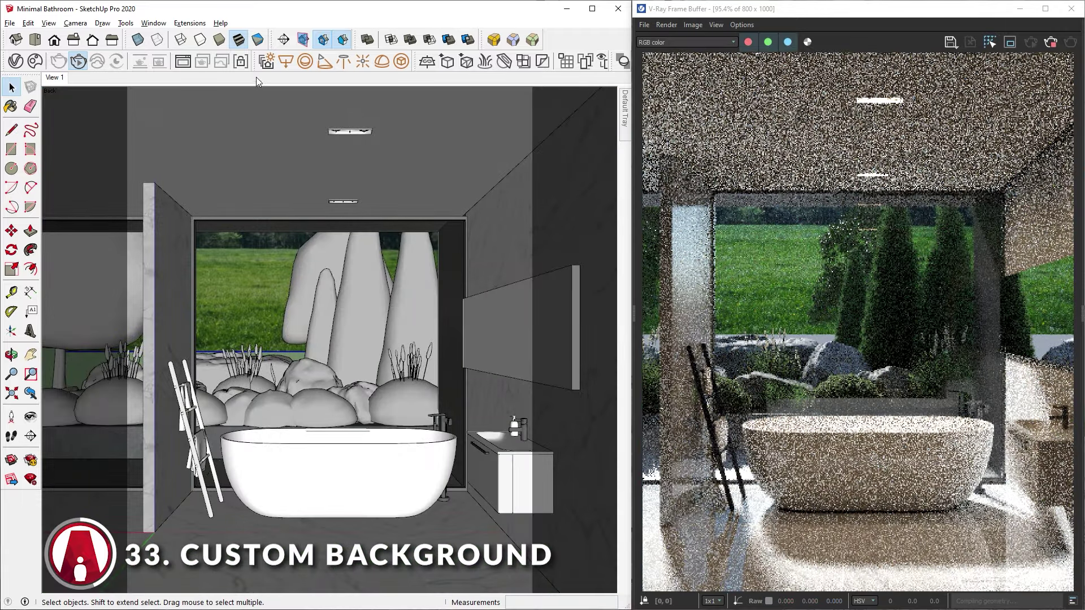
click(241, 61)
scroll(355, 443, up, 5)
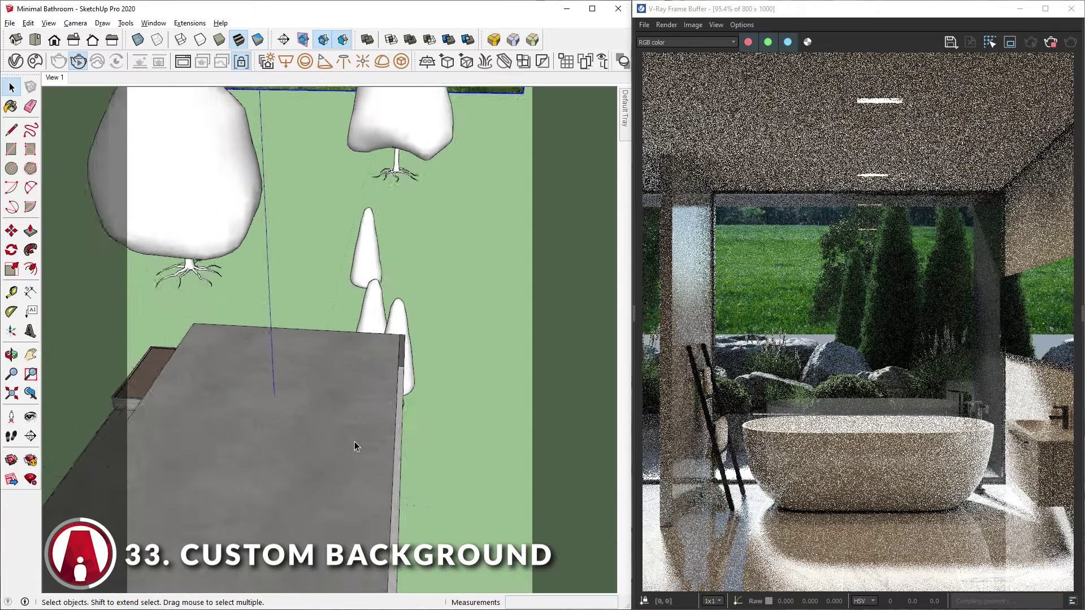
Step: Lower the background image behind the house until its treeline and sky line up with the bathroom window in the render
scroll(354, 447, down, 5)
key(m)
click(446, 235)
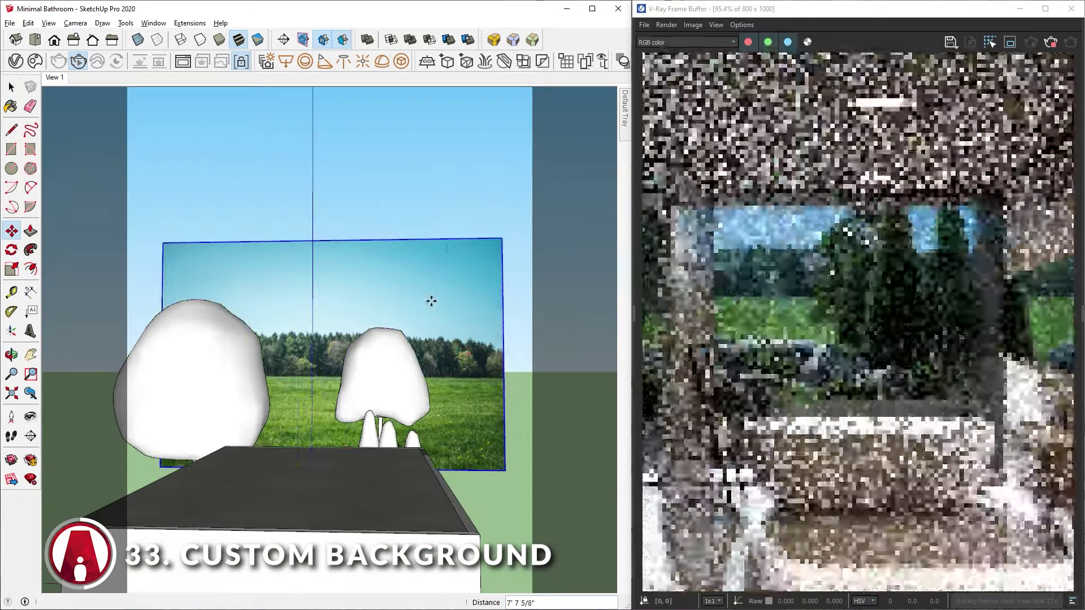
click(419, 315)
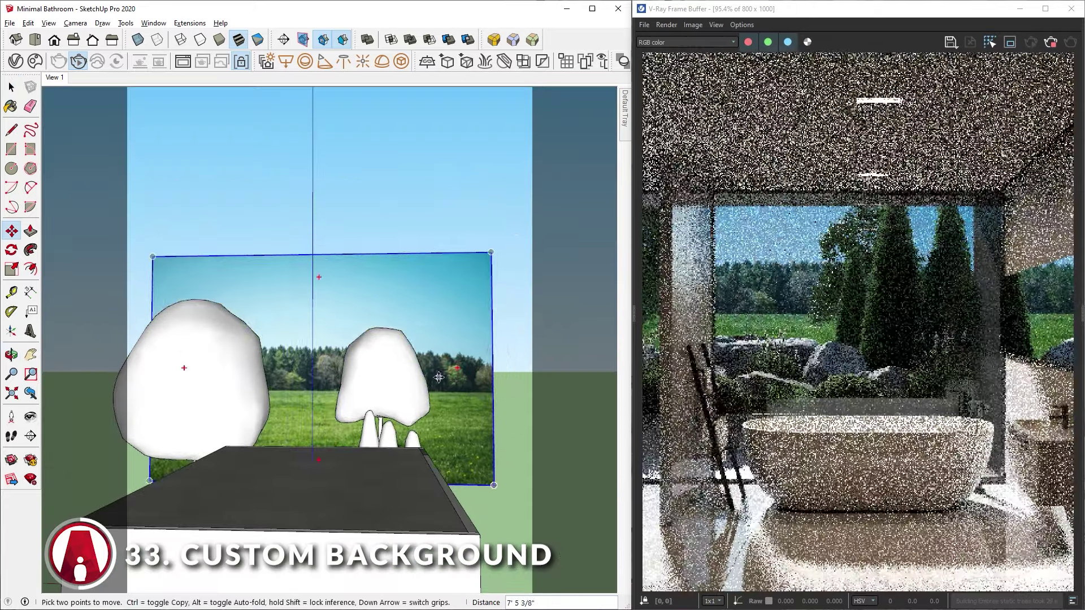
scroll(438, 377, up, 3)
scroll(418, 376, down, 3)
middle_drag(418, 375, 435, 387)
key(space)
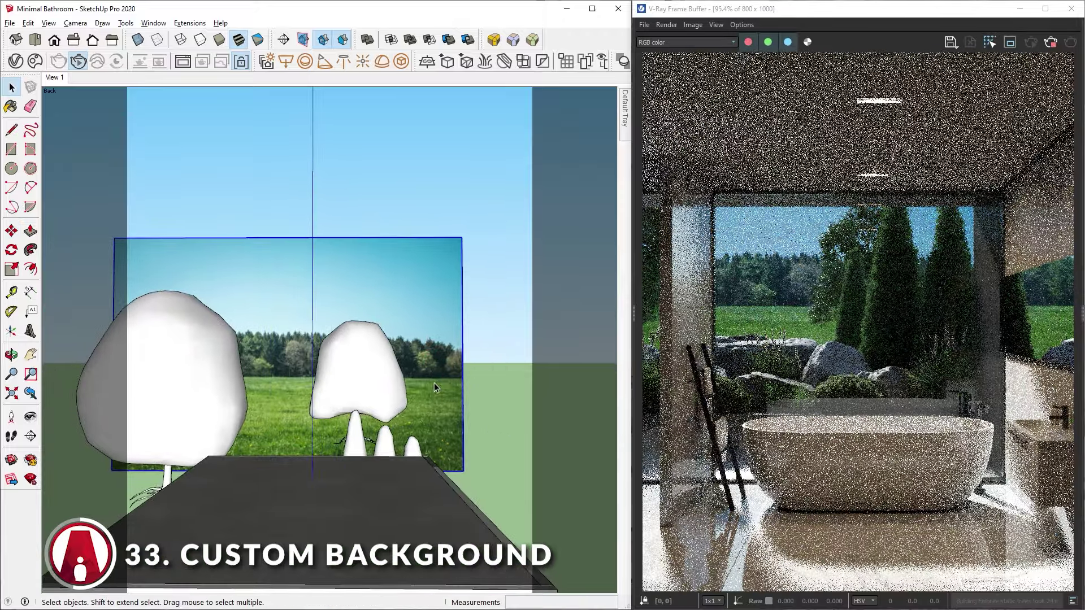
Step: Shift the background image slightly sideways to refine its placement behind the window, and return to the View 1 scene
key(m)
click(333, 283)
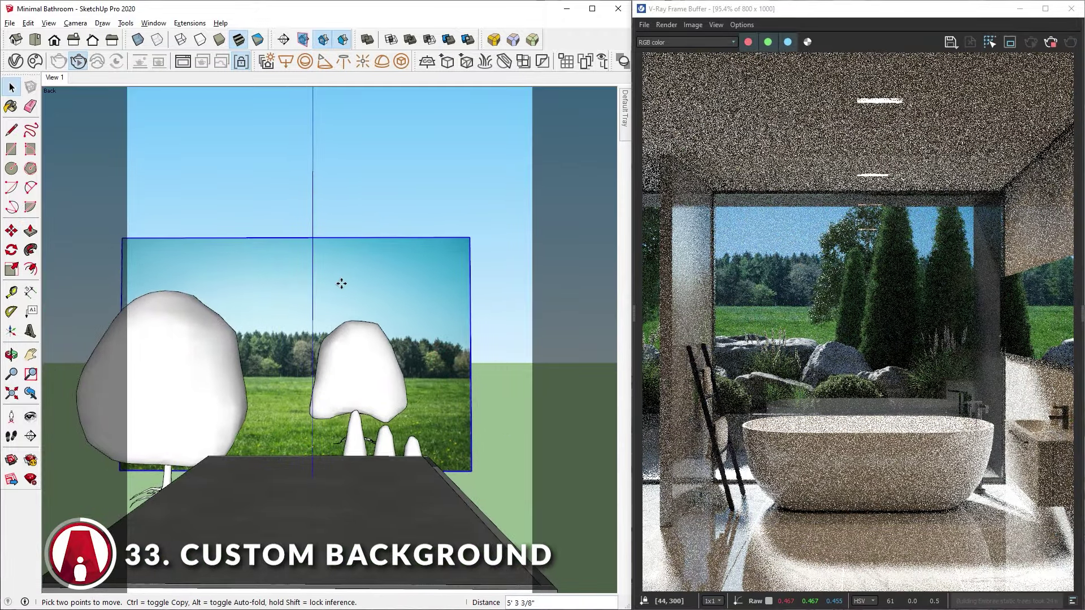
click(343, 283)
key(space)
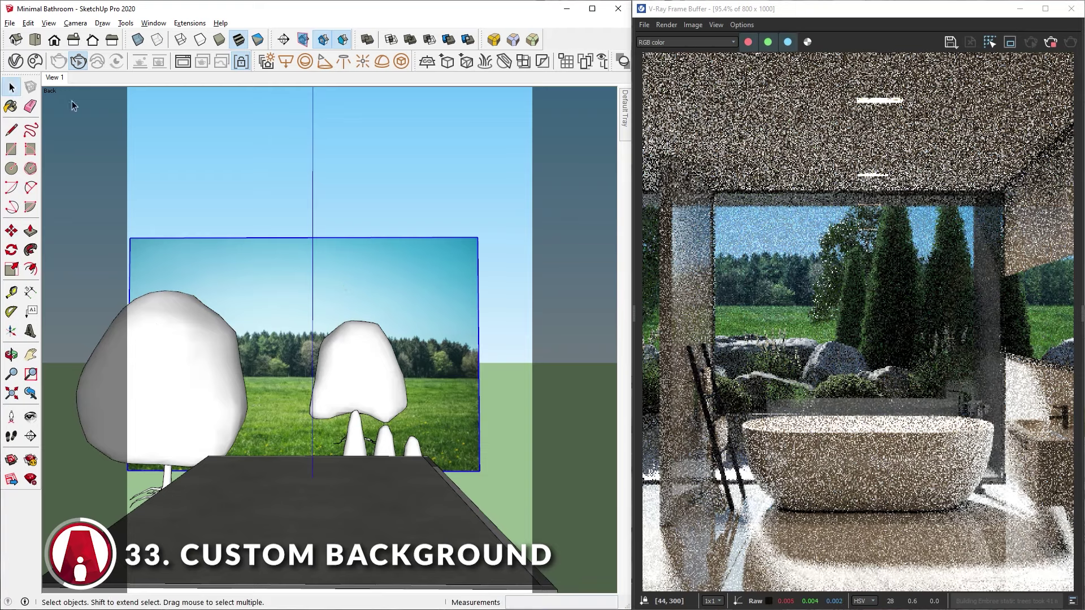
click(54, 77)
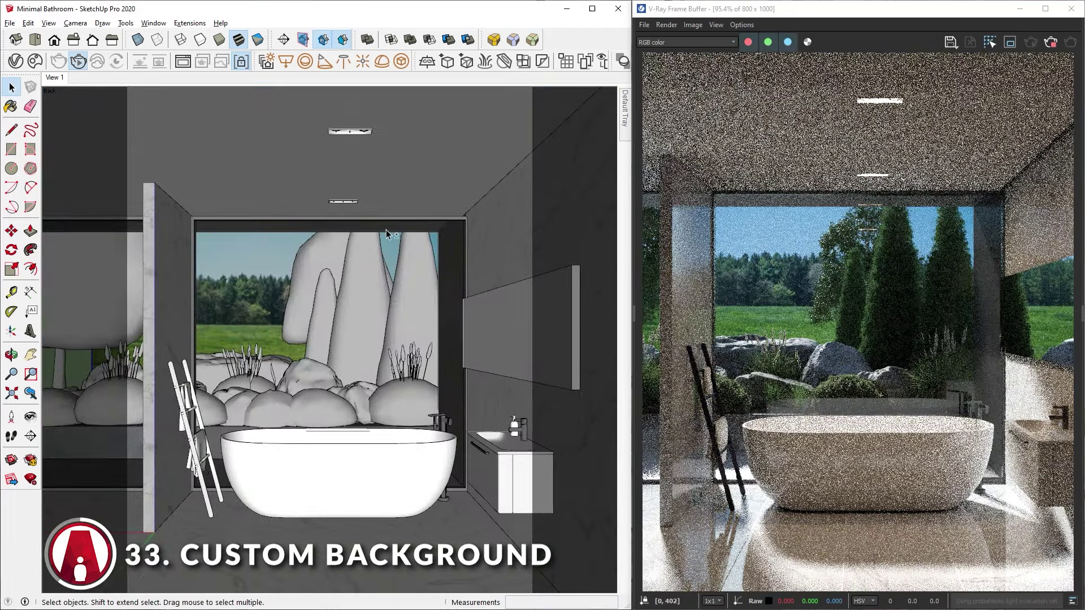
Step: Sample the Background Image material from the backdrop and make it editable in V-Ray
scroll(386, 229, up, 10)
key(b)
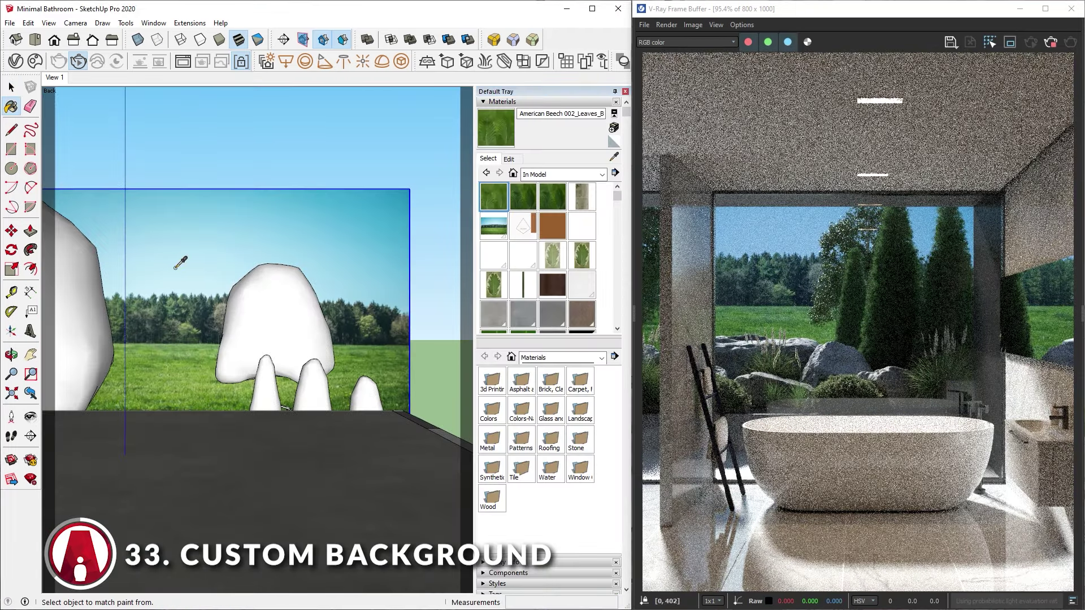
alt+click(177, 265)
click(15, 61)
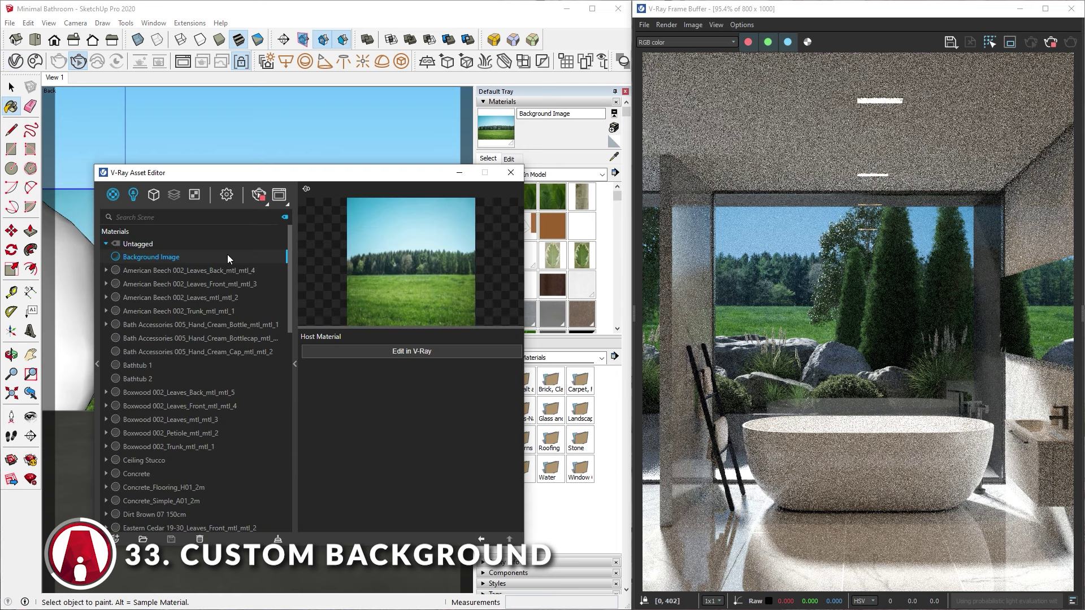
click(415, 351)
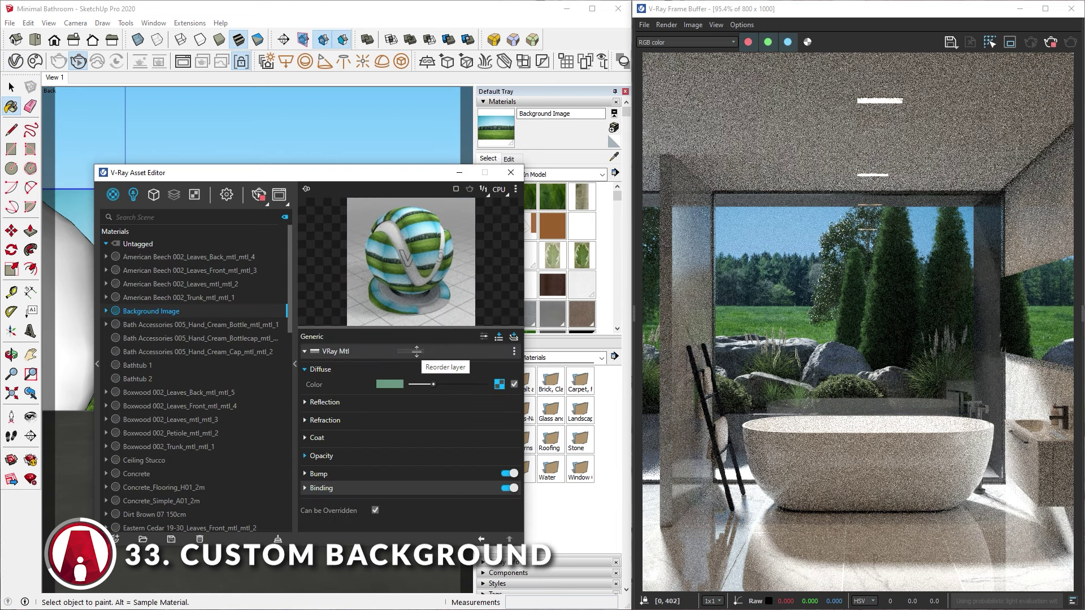
Step: Set the Background Image material's preview to Wall Closeup and add an Emissive layer to the material
click(515, 190)
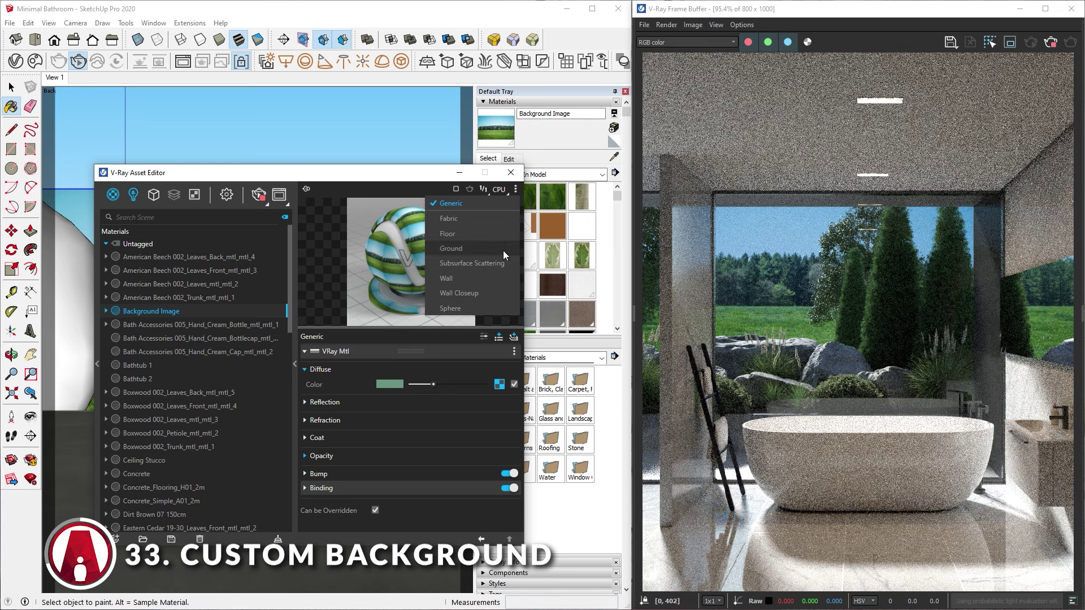
click(497, 293)
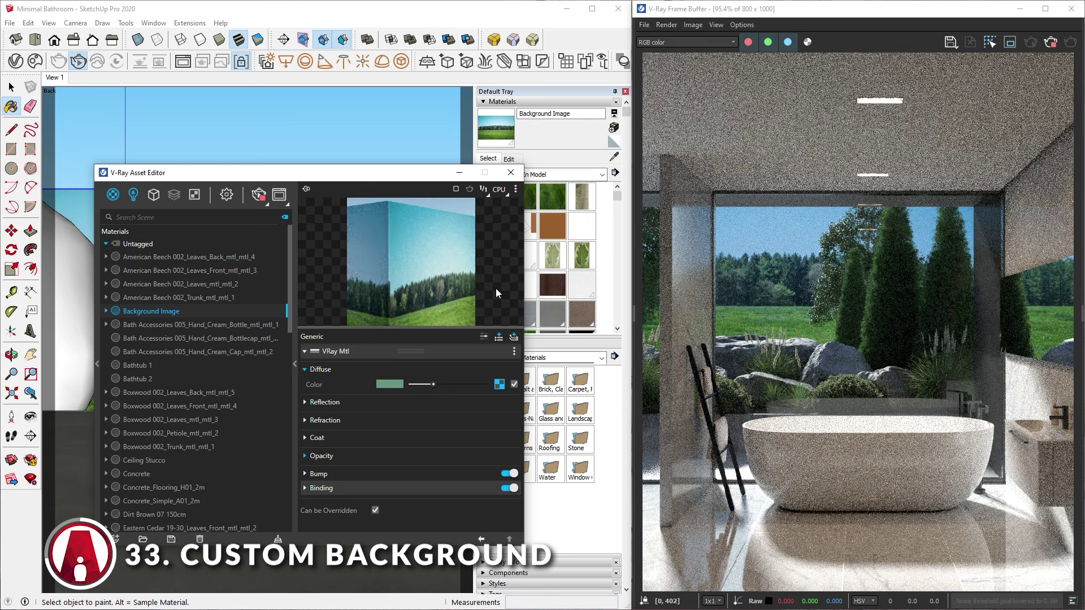
click(515, 337)
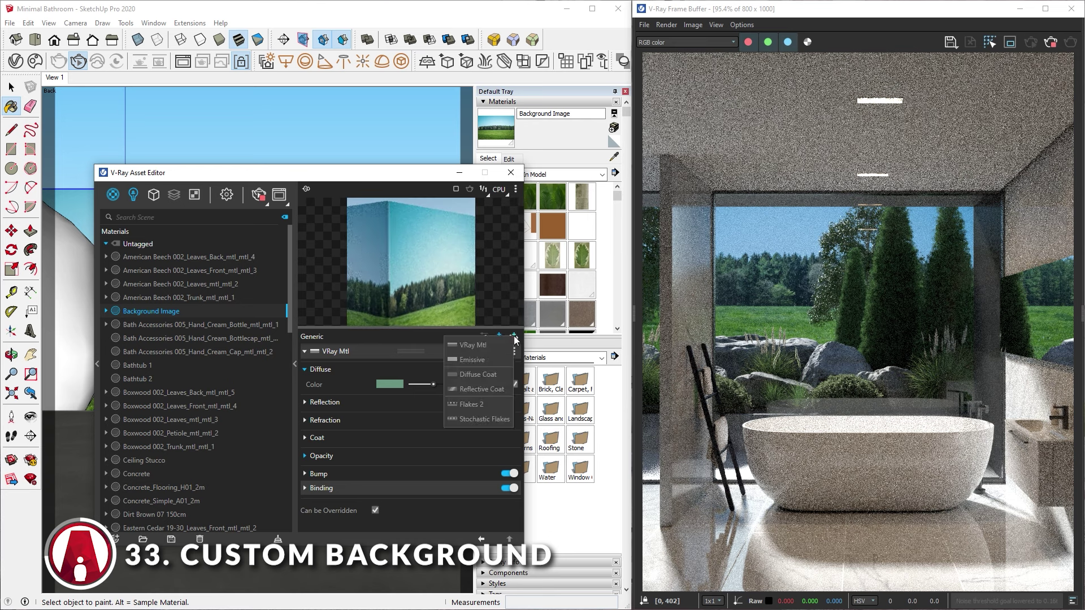
click(474, 363)
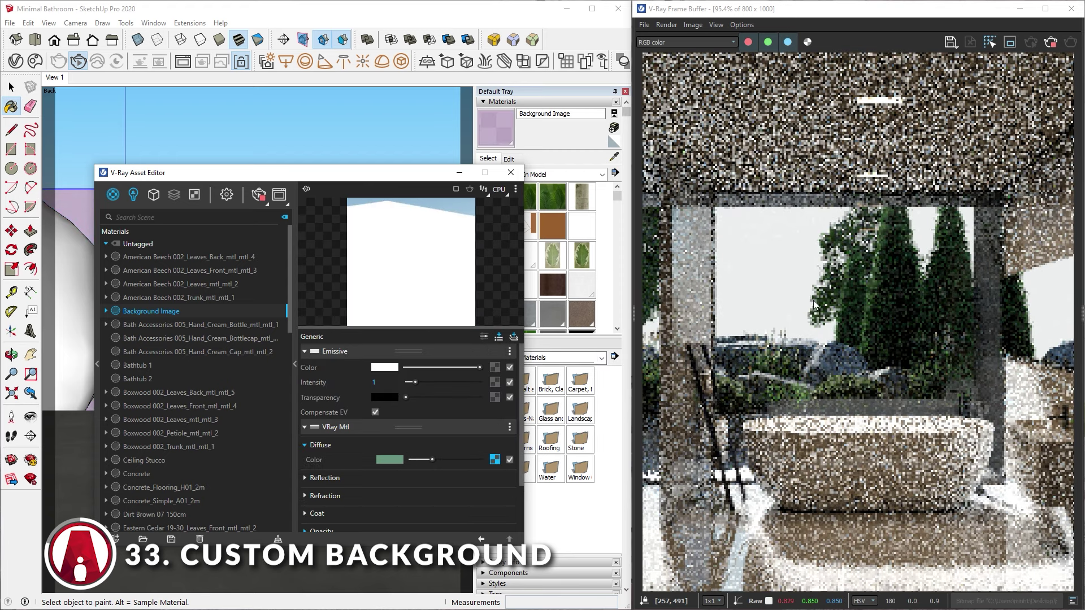
Step: Copy the diffuse texture into the Emissive layer's color slot and adjust the layer's intensity to brighten the backdrop
right_click(495, 460)
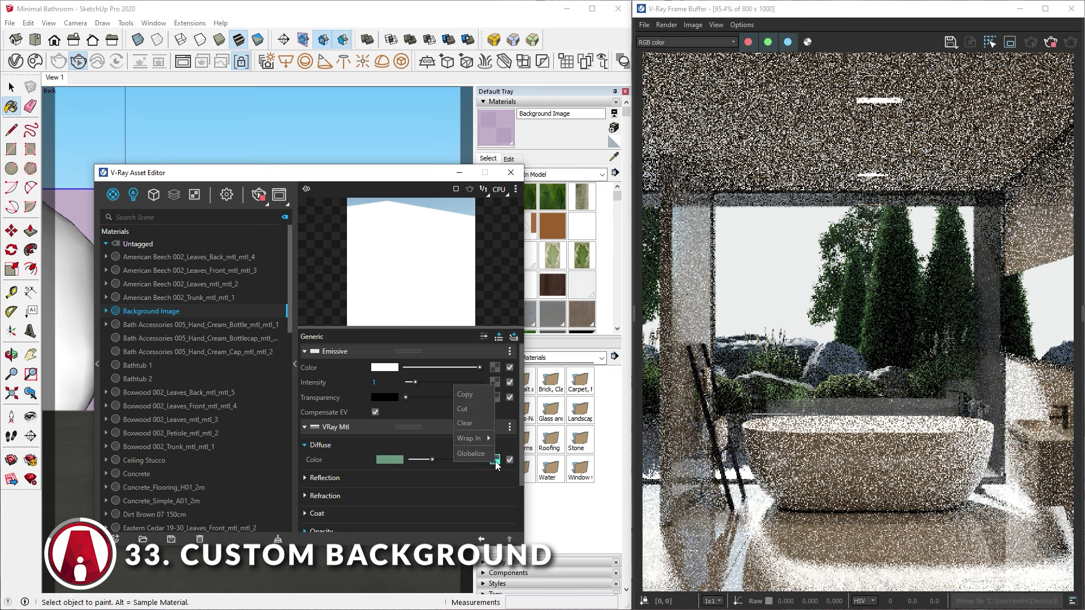
click(488, 394)
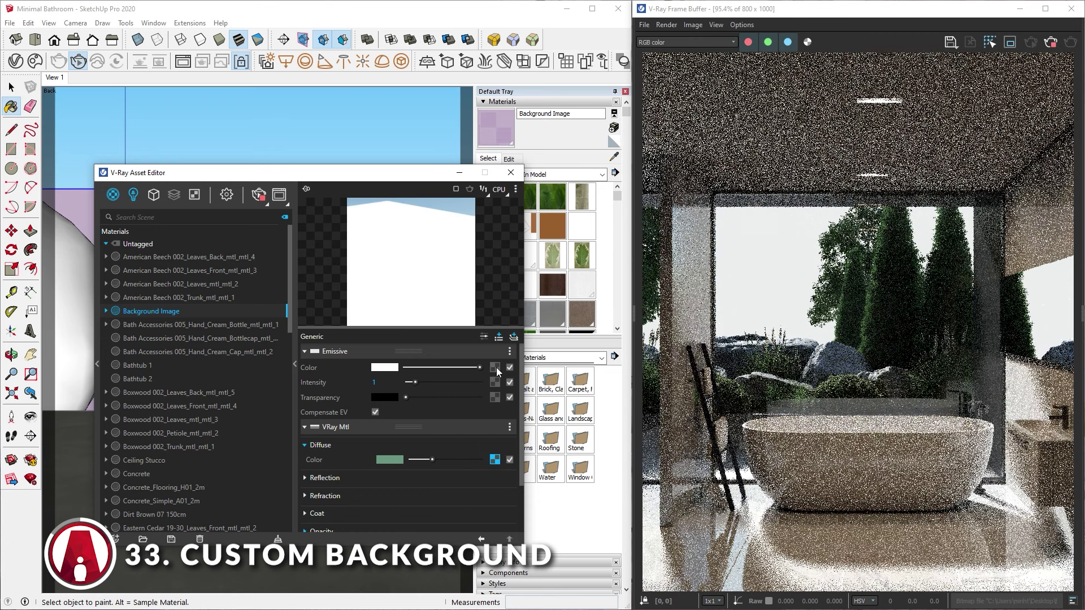
right_click(497, 369)
click(478, 392)
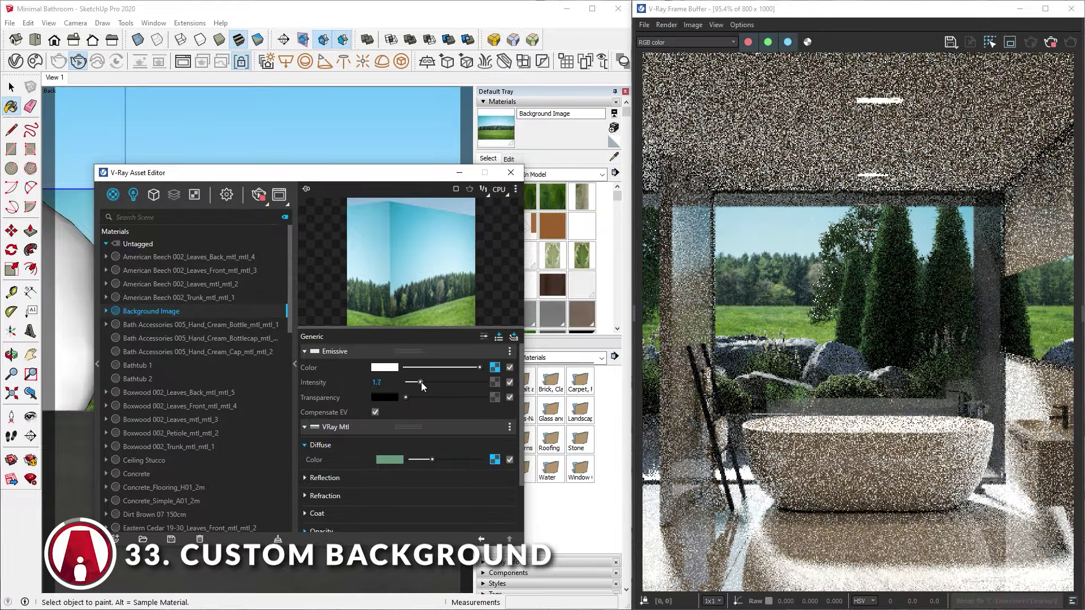
mouse_move(422, 382)
mouse_down()
mouse_move(460, 384)
mouse_move(407, 383)
mouse_move(416, 386)
mouse_up()
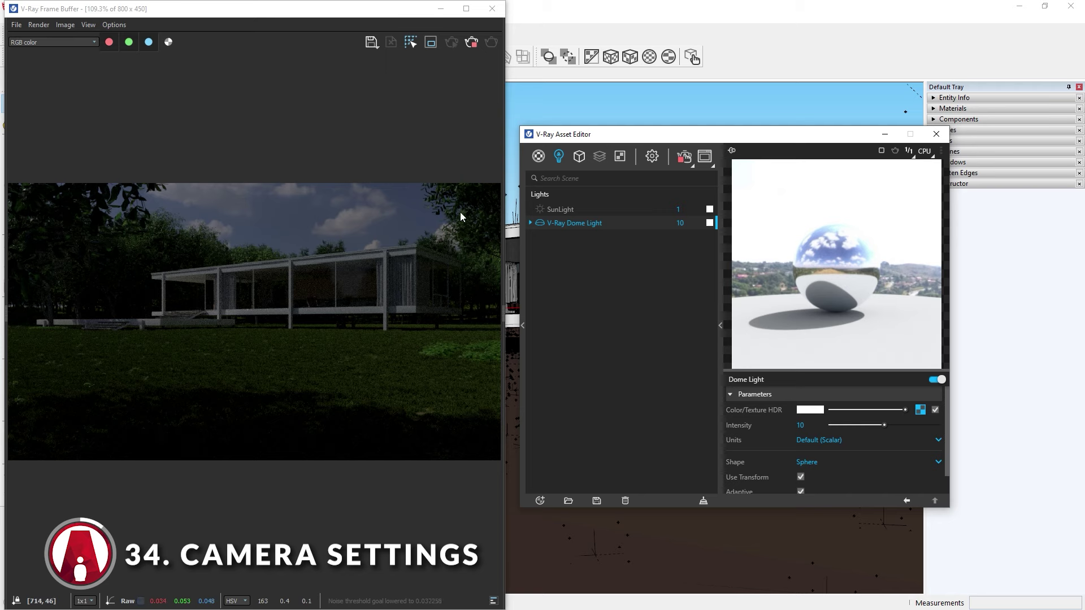
Step: In the render settings of the glass house scene, lower the camera's Exposure Value (EV) to about 12.6
click(651, 156)
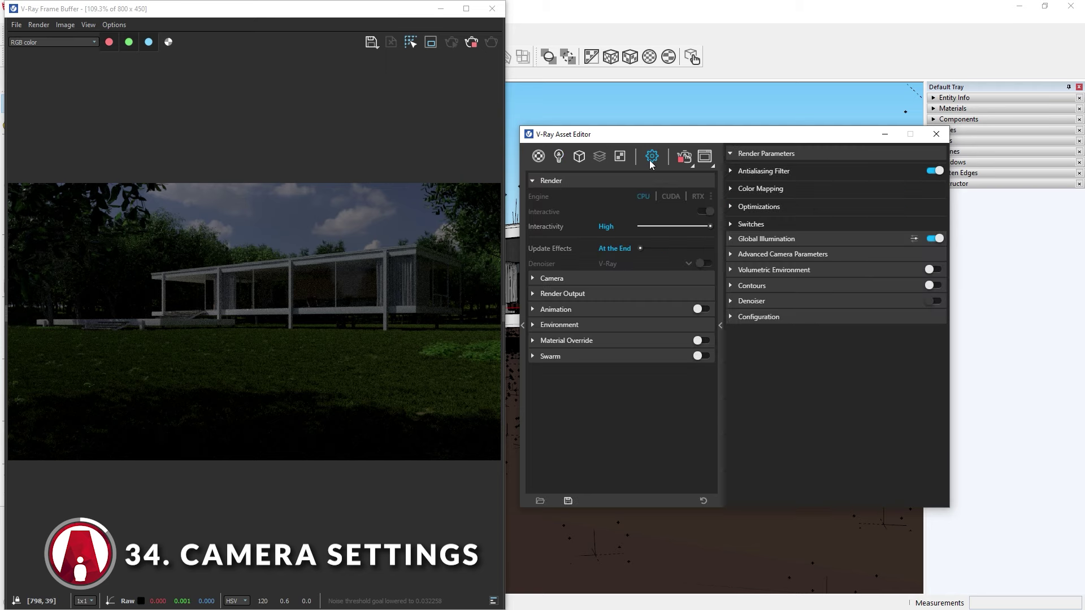
click(574, 278)
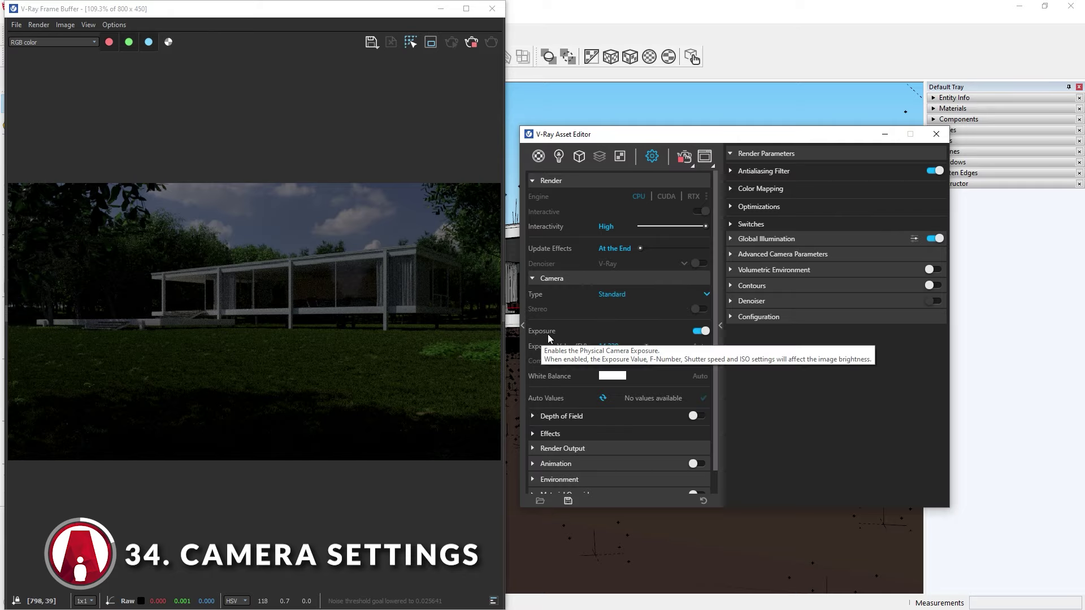
mouse_move(646, 346)
mouse_down()
mouse_move(657, 347)
mouse_move(646, 347)
mouse_up()
Step: Try Film Sensitivity (ISO) values of 300 and 500 in the advanced camera parameters, and settle on 400
click(790, 255)
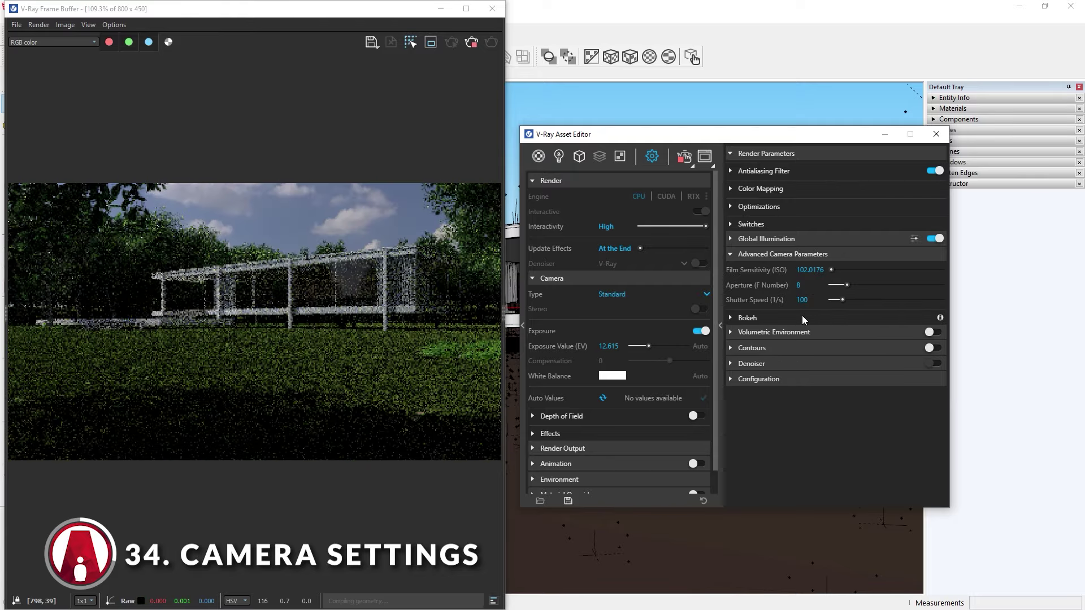
double_click(820, 271)
text(300)
key(Return)
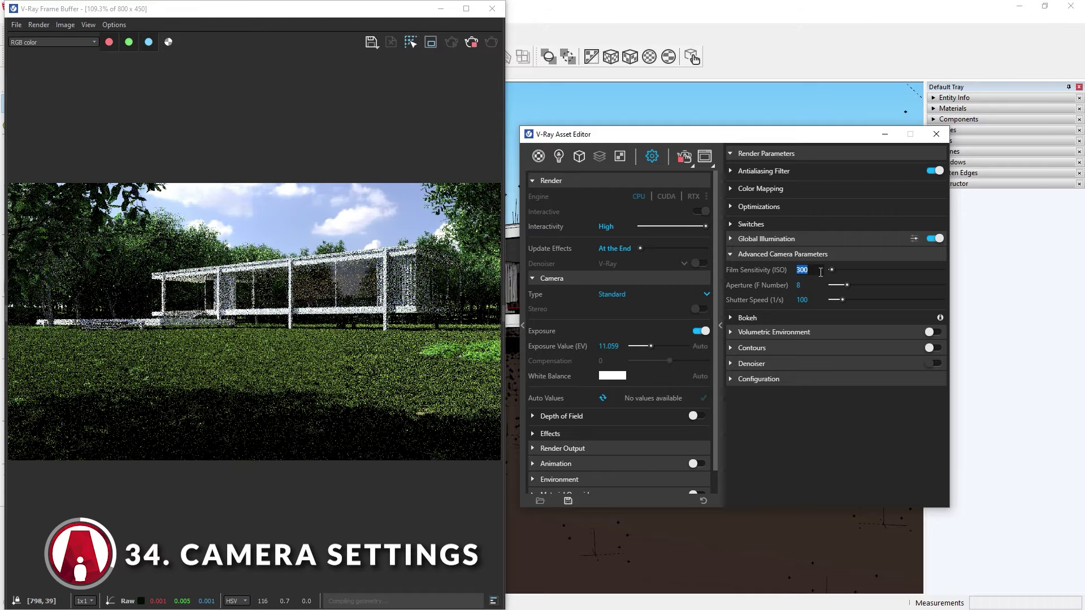
double_click(820, 271)
text(500)
key(Return)
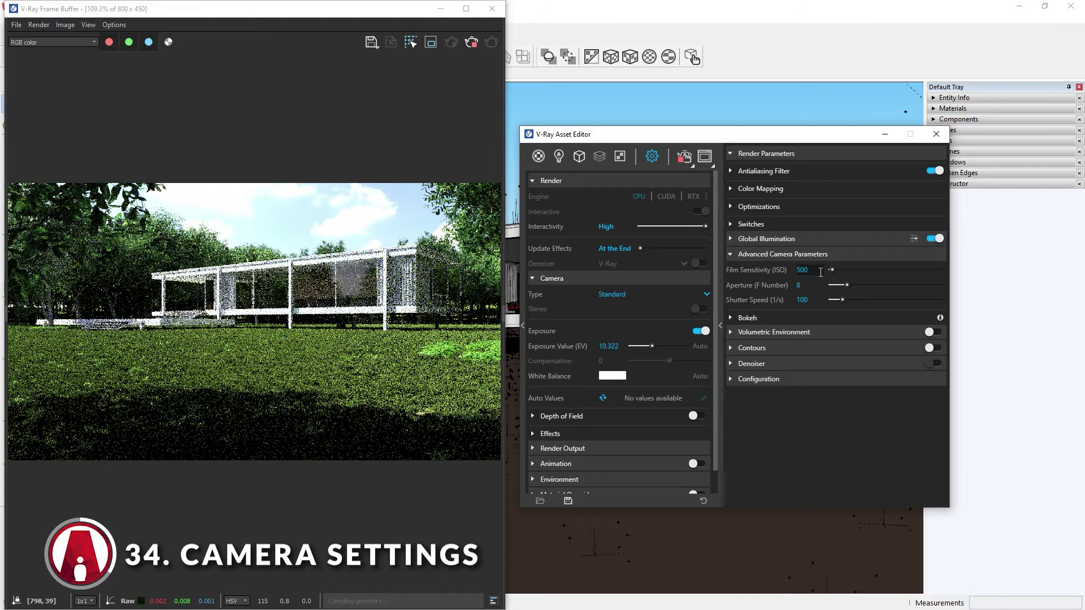
double_click(820, 271)
text(400)
key(Return)
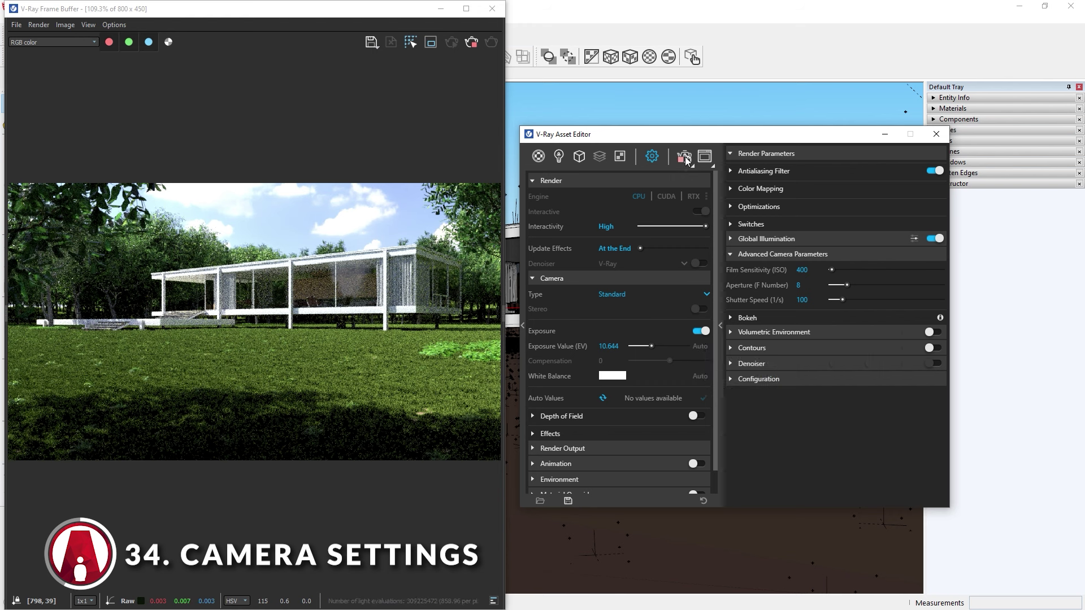
Step: Switch off interactive rendering and render the glass house scene with Auto exposure enabled
click(704, 213)
click(701, 211)
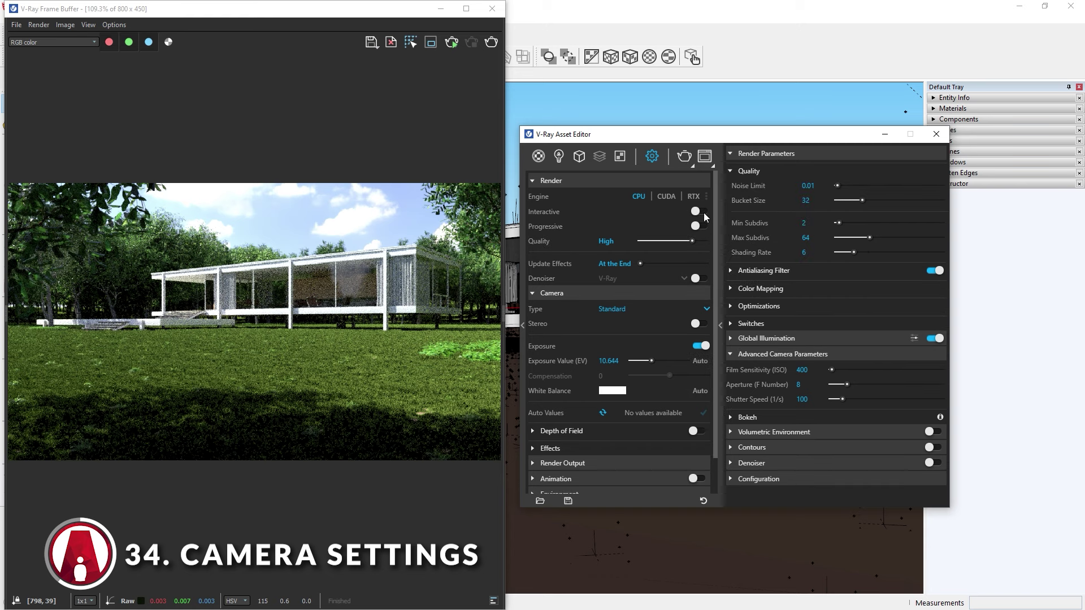
click(701, 361)
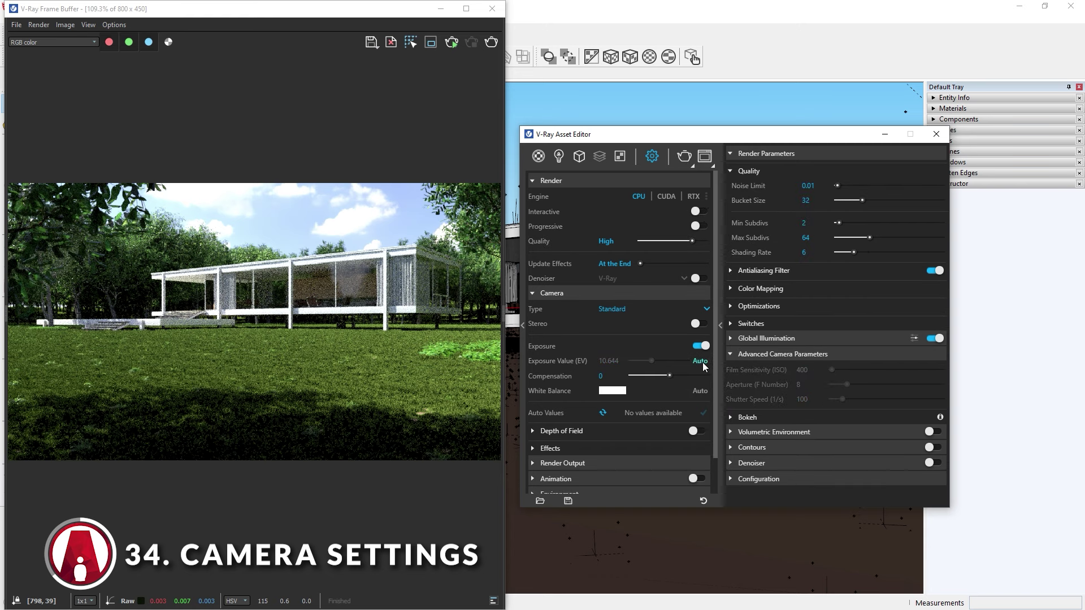
click(684, 157)
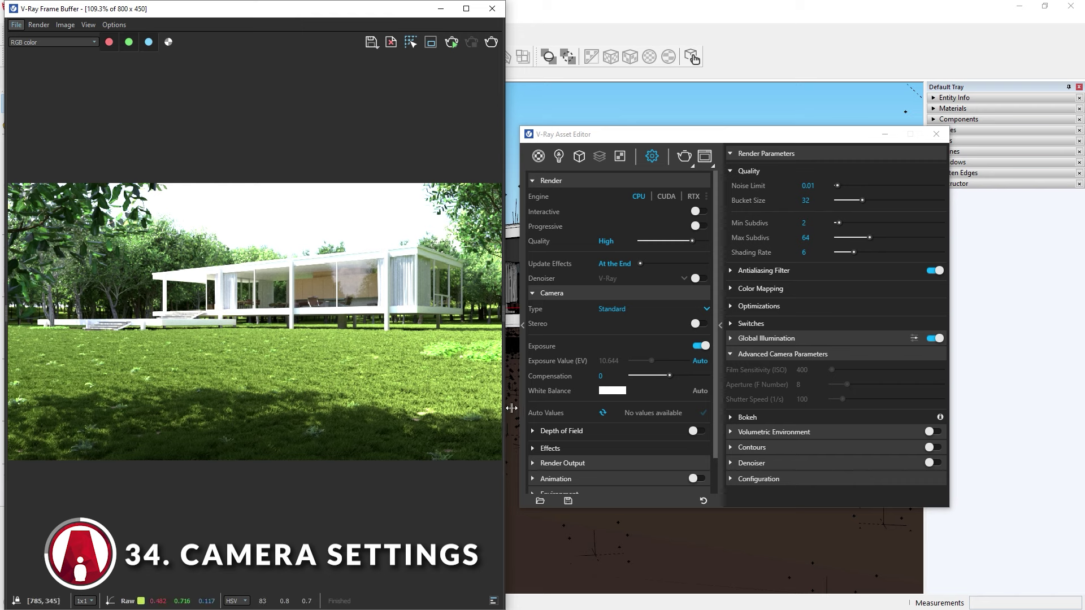
Step: Retrieve the automatically calculated exposure value from the render and apply it to the camera
click(603, 414)
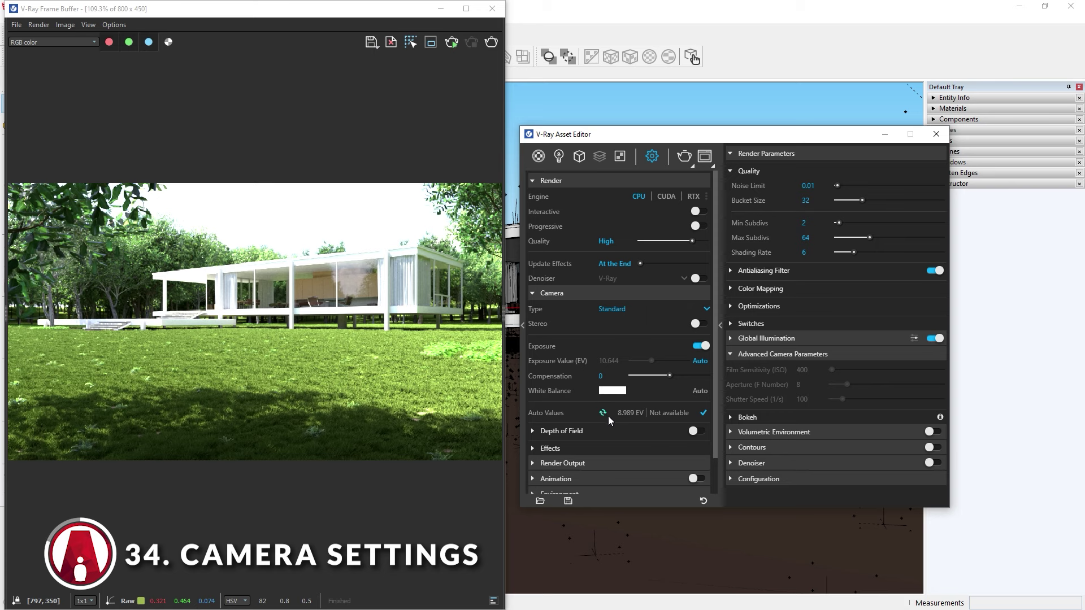
click(702, 414)
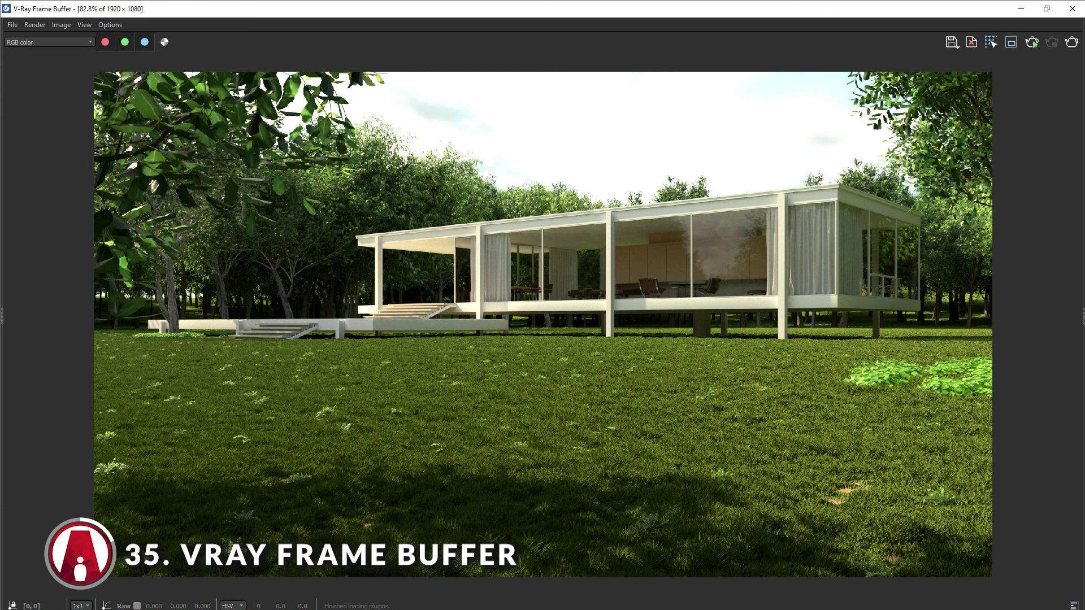
Step: Add an Exposure correction layer to the glass house render in the frame buffer and raise its exposure to about 0.59
click(1084, 318)
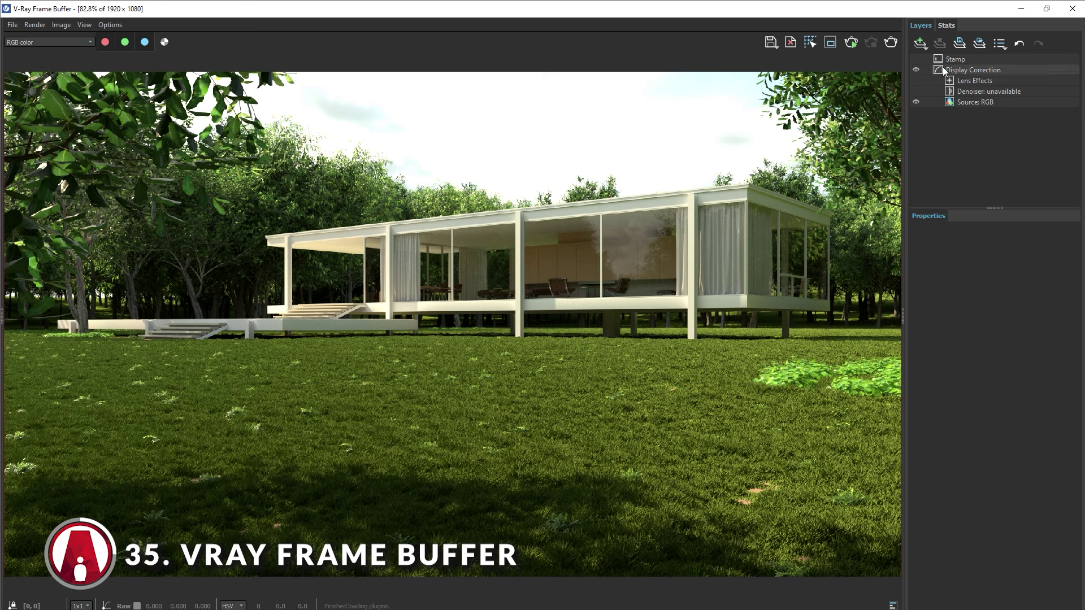
click(925, 43)
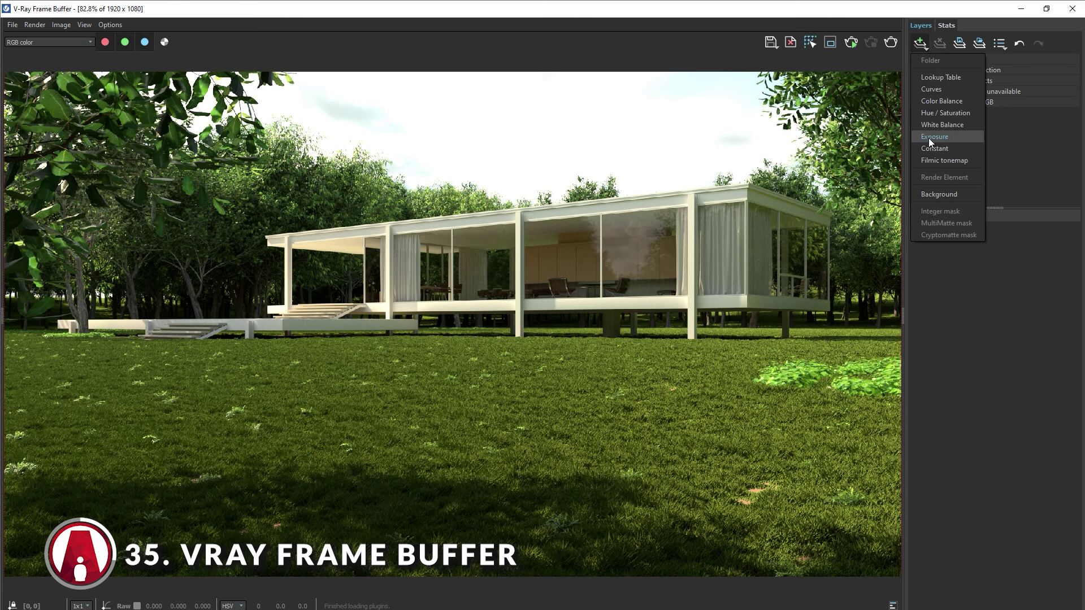
click(962, 138)
mouse_move(975, 266)
mouse_down()
mouse_move(1004, 267)
mouse_move(955, 256)
mouse_move(982, 263)
mouse_up()
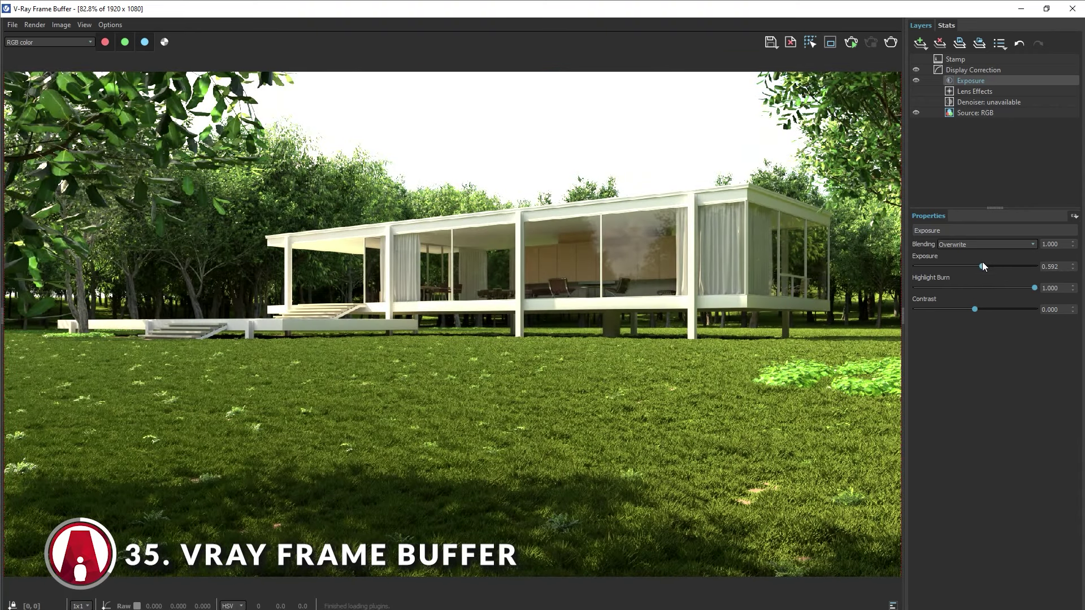
Step: Try values of 1 and 2 for the correction layer's Exposure, and settle on 1.5
double_click(1049, 267)
text(1)
key(Return)
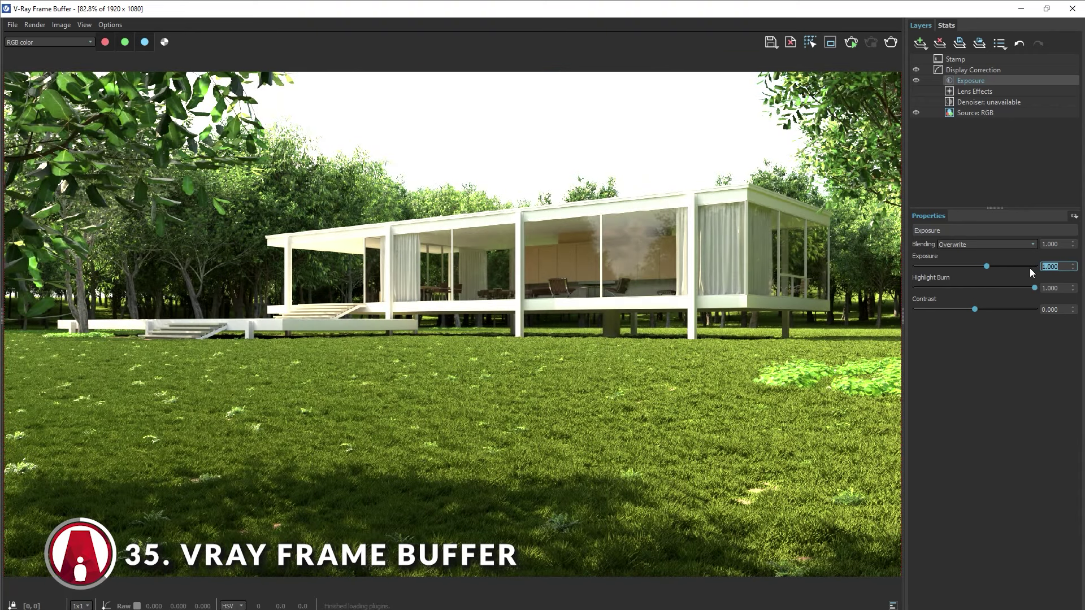
text(2)
key(Return)
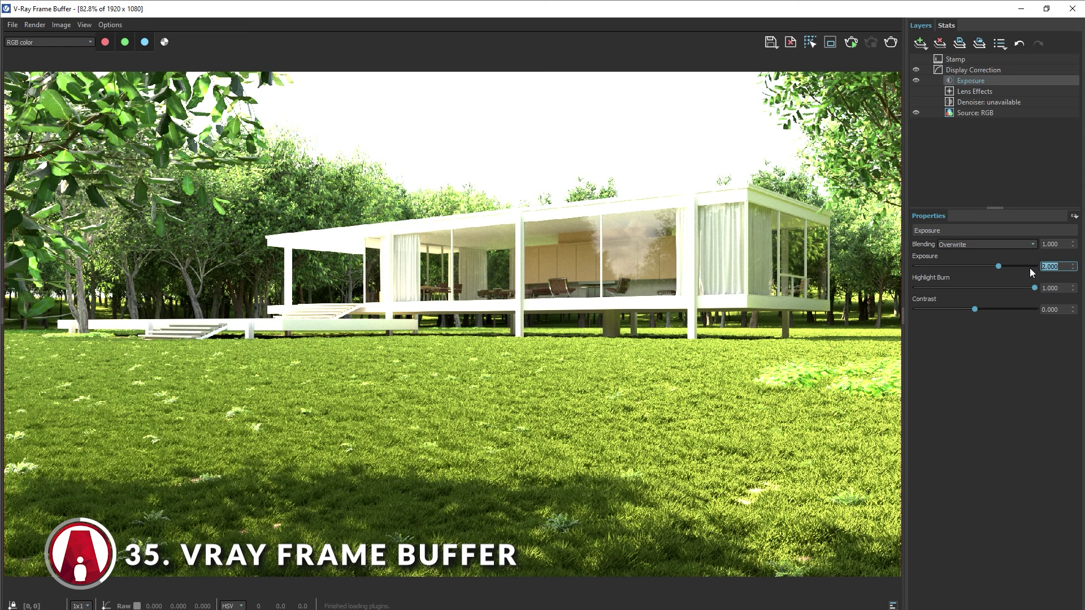
text(1.5)
key(Return)
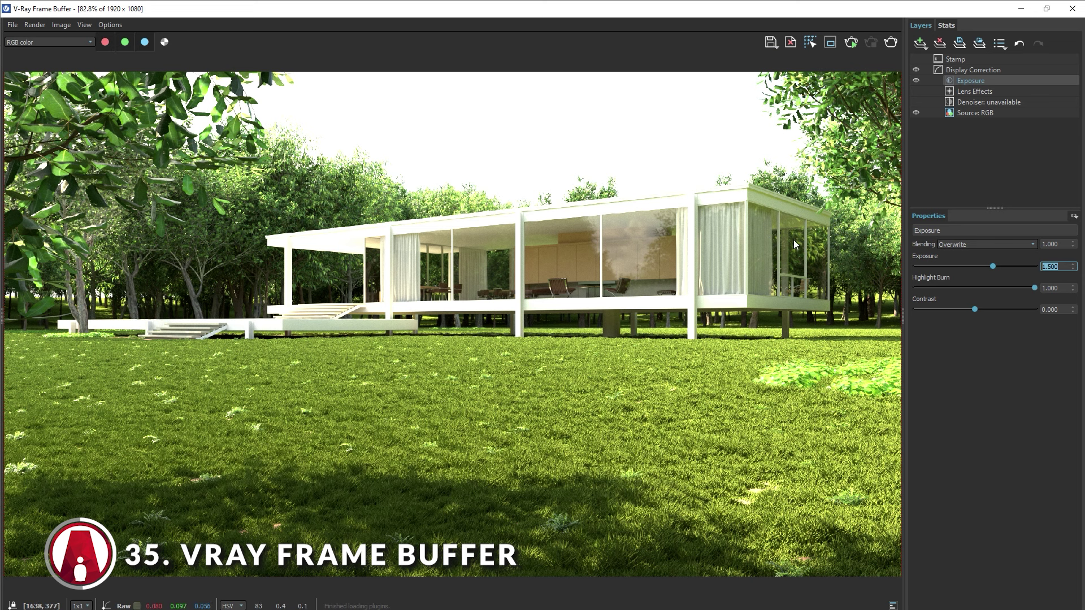
Step: Turn on the display of clamped colors and lower the Exposure layer's Highlight Burn to about 0.062
click(88, 26)
mouse_move(143, 78)
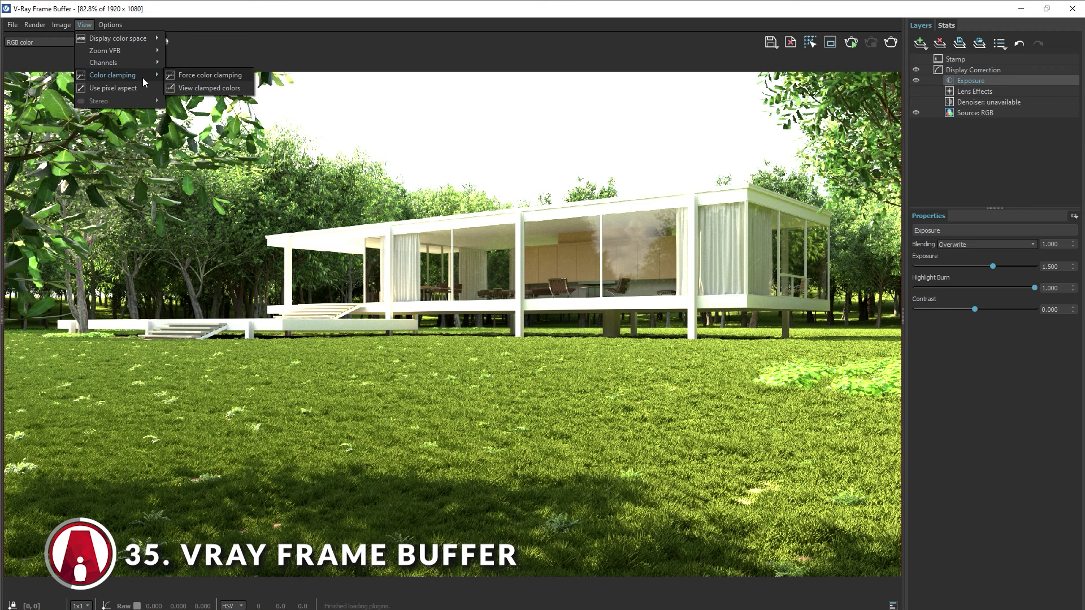
click(209, 82)
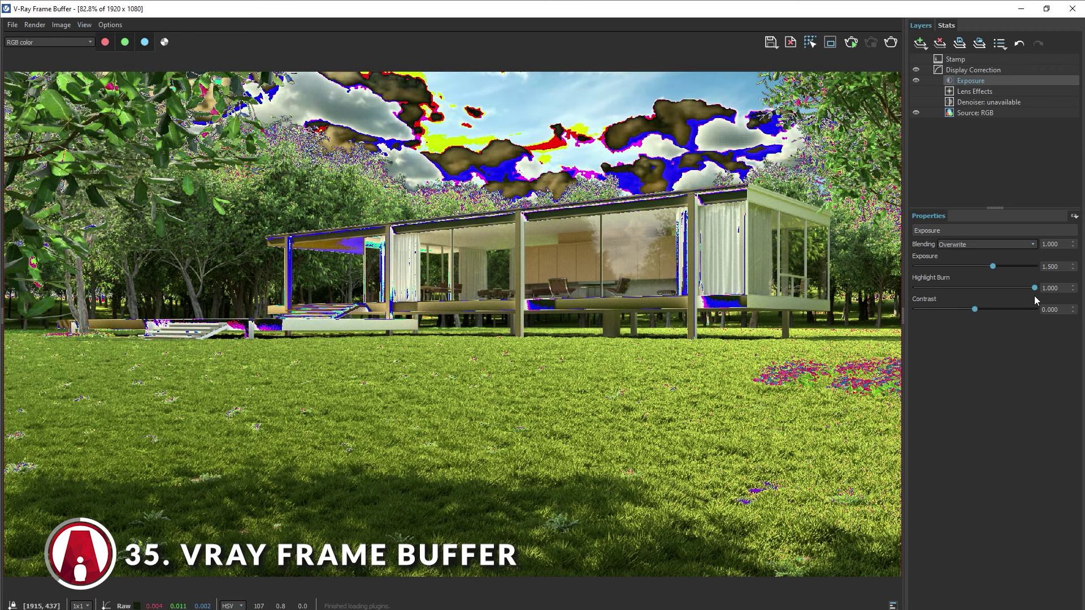
drag(1035, 288, 924, 283)
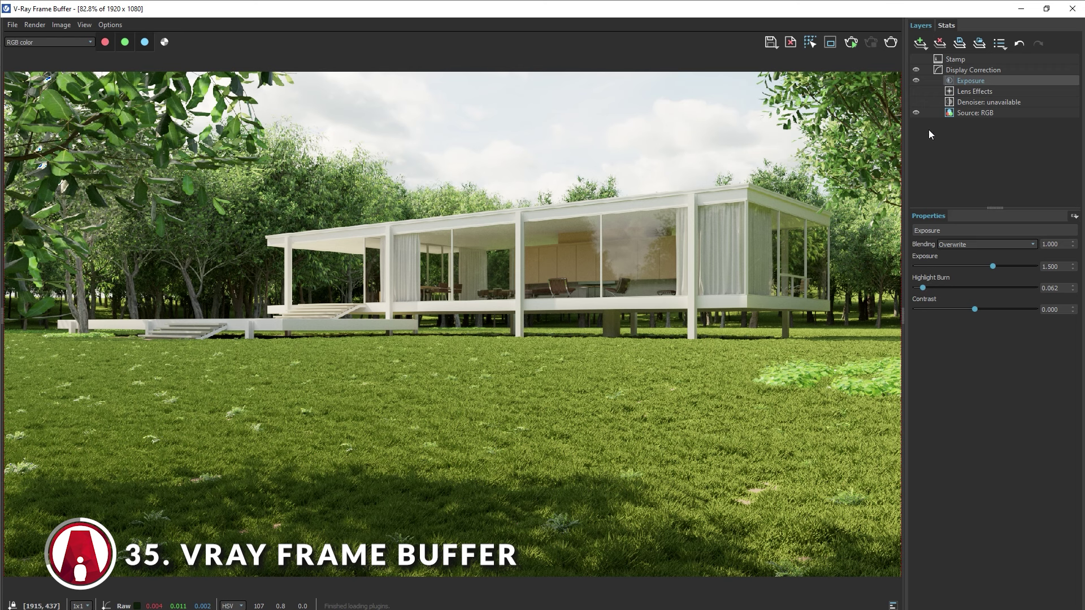
Step: Turn off the clamped color display and compare the render with the Exposure layer hidden and shown
click(915, 81)
click(914, 80)
click(83, 25)
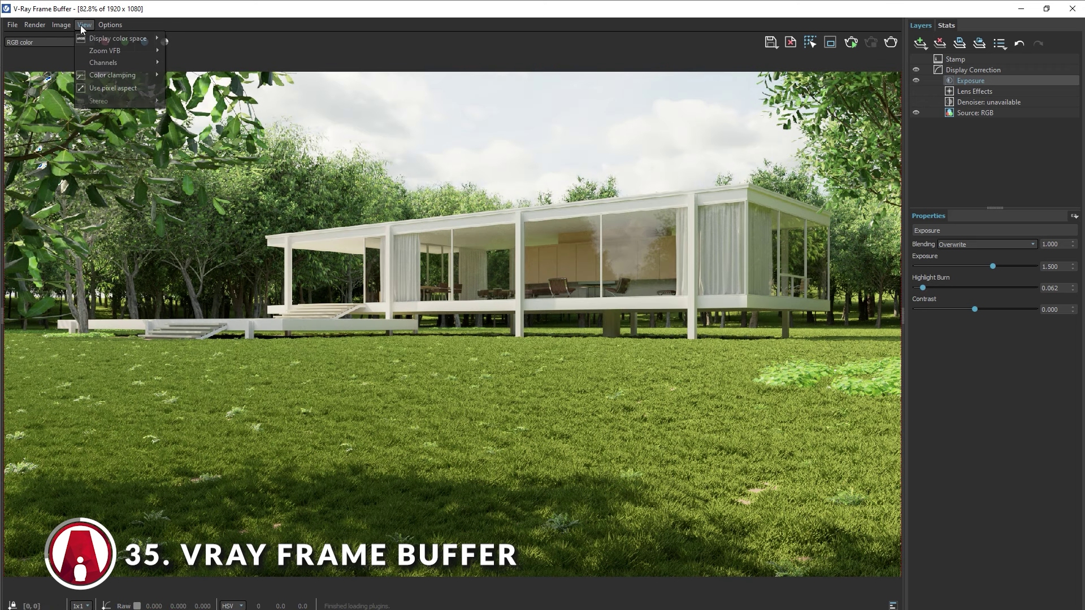
click(203, 76)
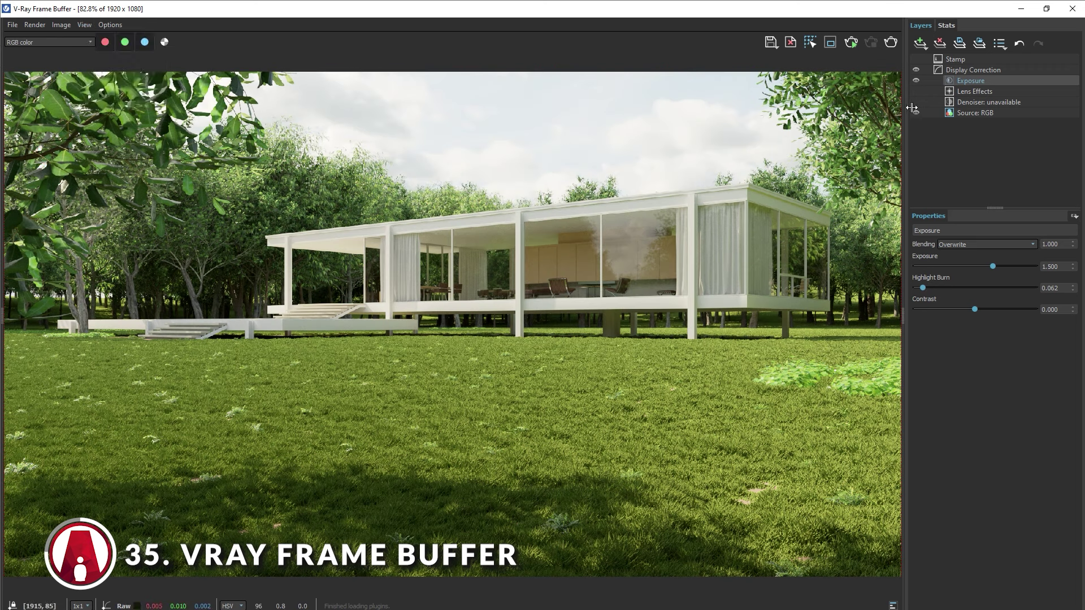
click(916, 80)
click(916, 80)
click(916, 80)
click(916, 80)
Step: Slightly raise the Exposure layer's Contrast and compare the render with the layer hidden and shown
mouse_move(975, 309)
mouse_down()
mouse_move(1013, 310)
mouse_move(980, 309)
mouse_up()
click(917, 79)
click(916, 79)
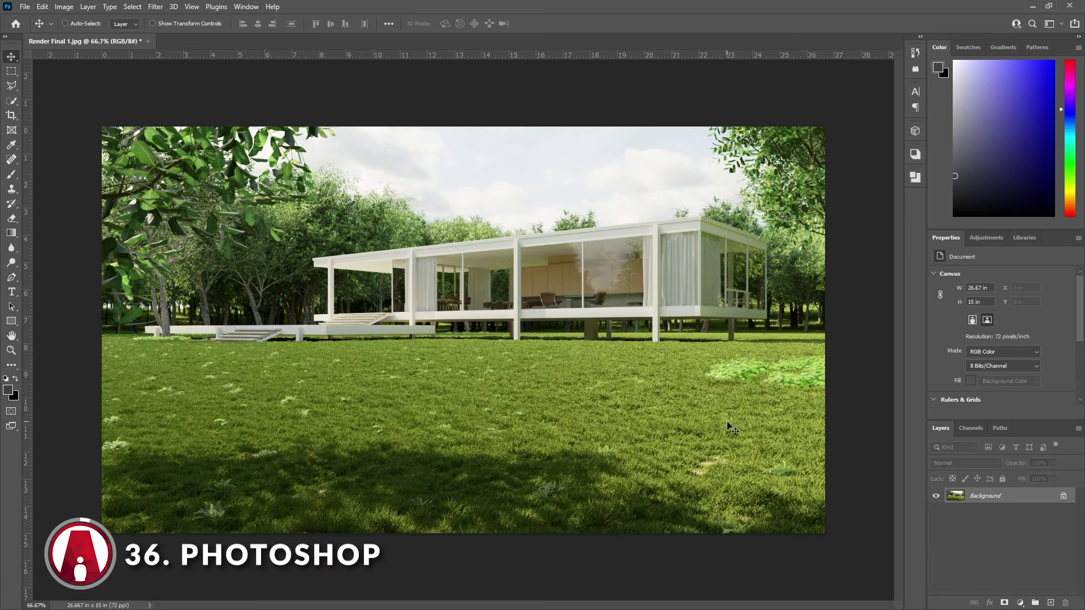
Step: In Photoshop, unlock the Background of Render Final 1.jpg as a regular layer and convert it to a smart object
double_click(1019, 505)
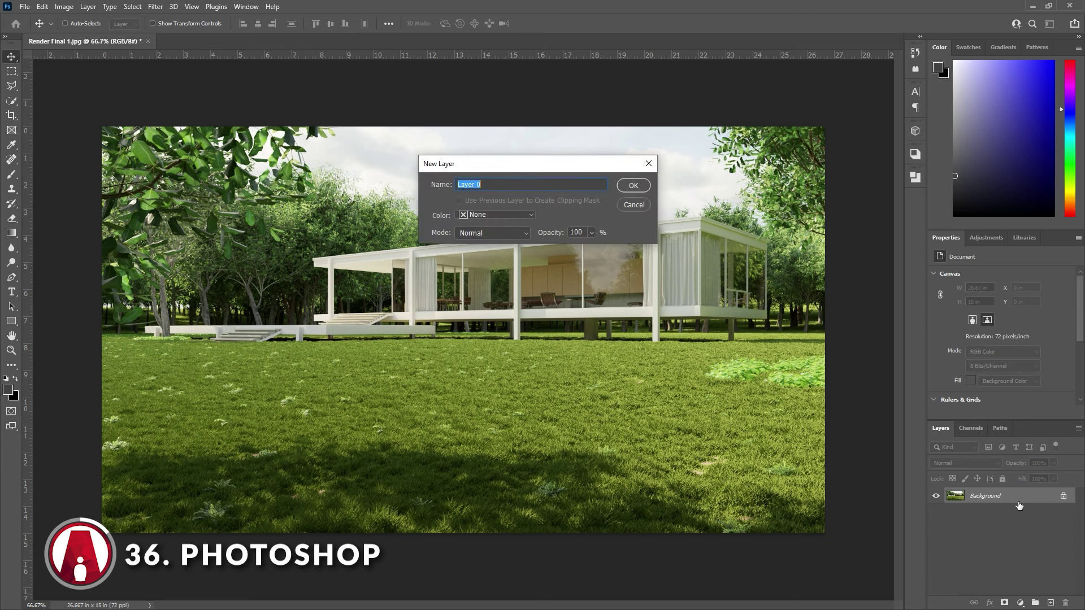
key(Return)
right_click(1016, 505)
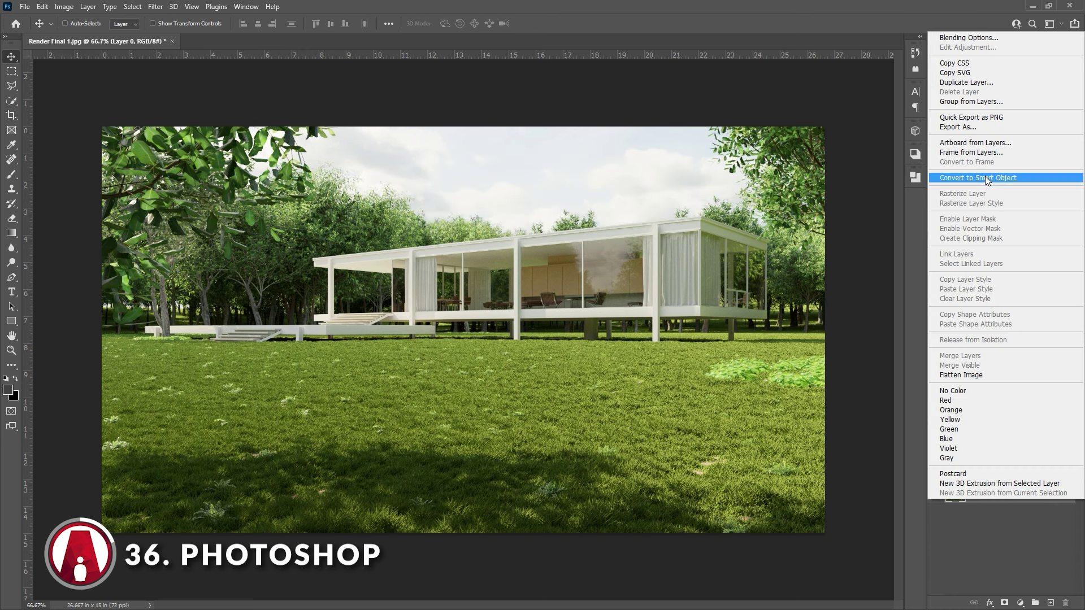
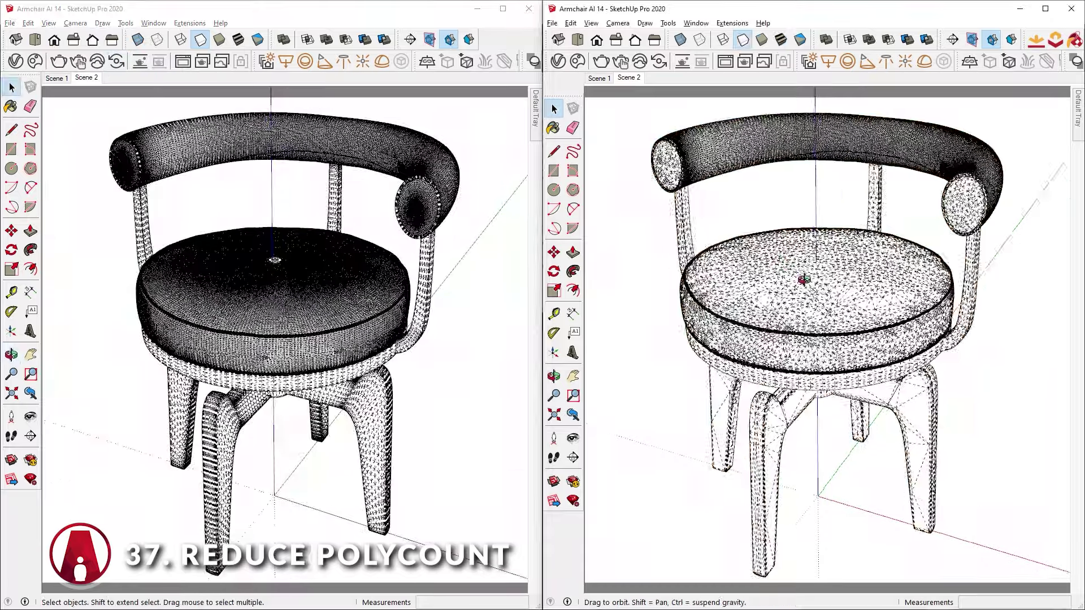
Step: In SketchUp, select the armchair and reduce its polygon count with the Skimp simplification tool
drag(791, 283, 816, 292)
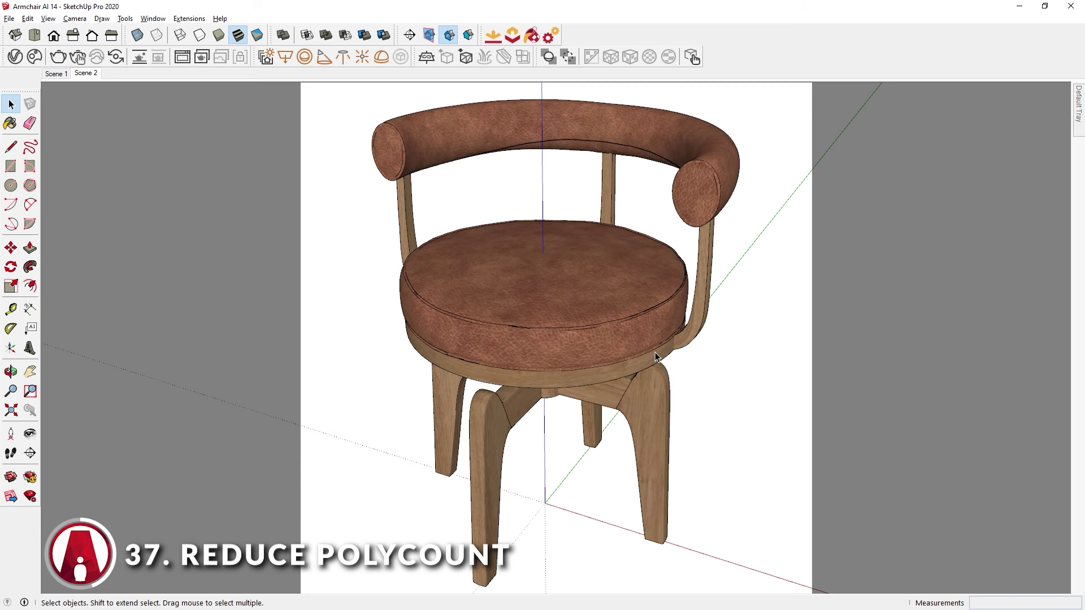
click(557, 283)
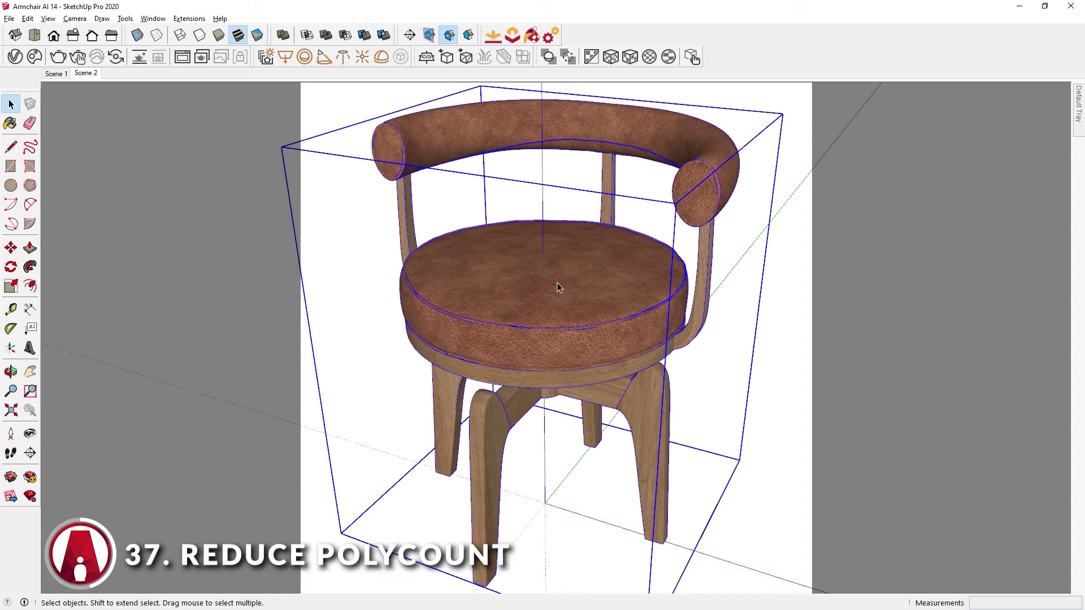
click(512, 35)
mouse_move(263, 129)
mouse_down()
mouse_move(74, 128)
mouse_move(241, 132)
mouse_up()
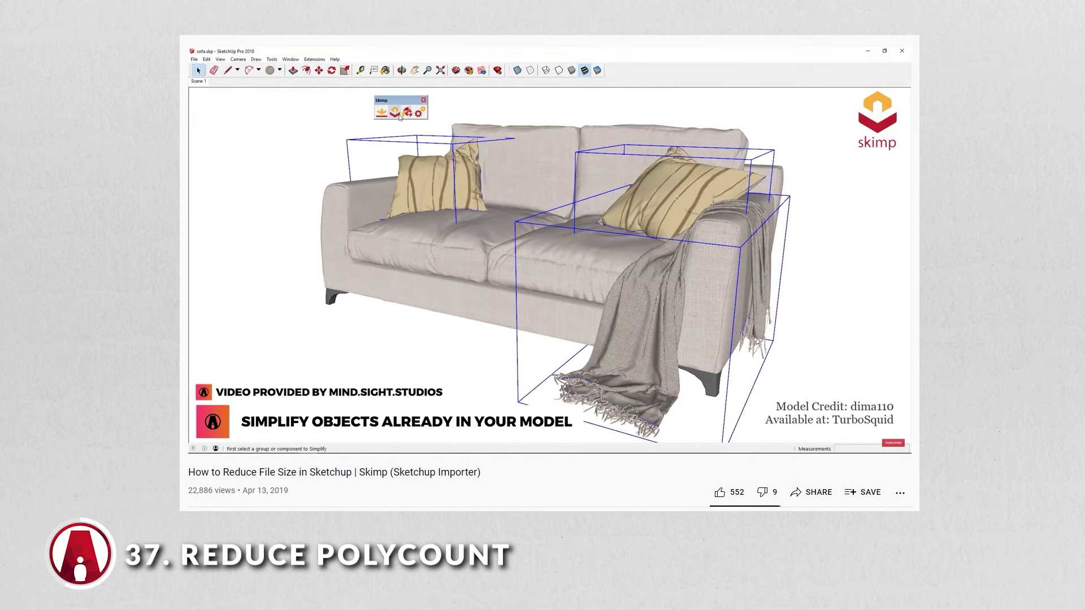
Step: Start simplifying the selected sofa pillows and throw with Skimp, and increase the mesh simplification of the snow mountain model in Transmutr
click(400, 113)
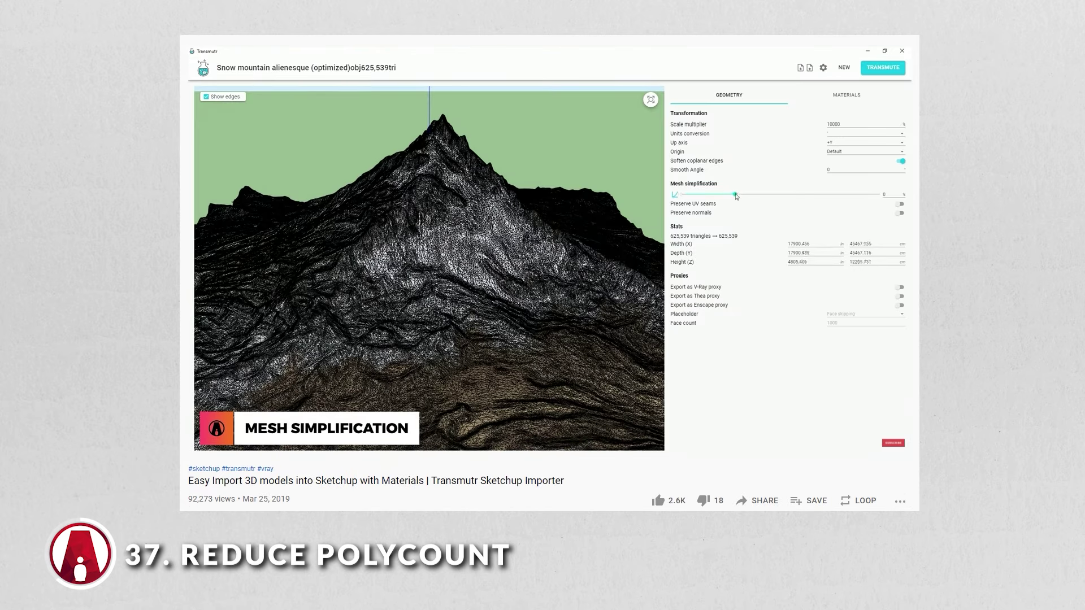
drag(735, 194, 814, 195)
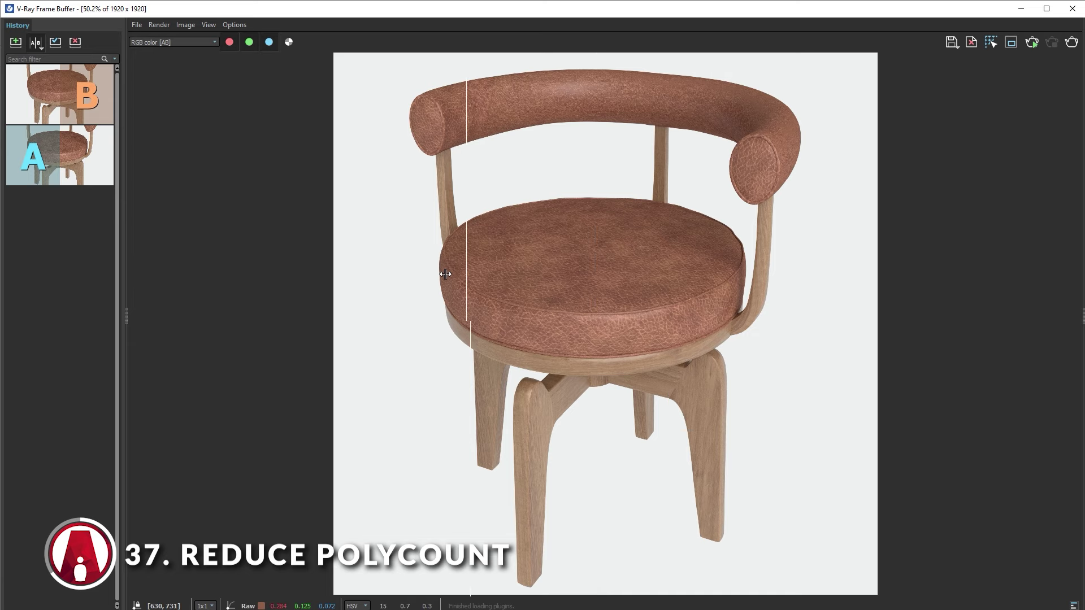
Step: Compare the two armchair renders with the A/B split line, and examine the armchairs up close and from afar in the interactive render
drag(445, 274, 608, 381)
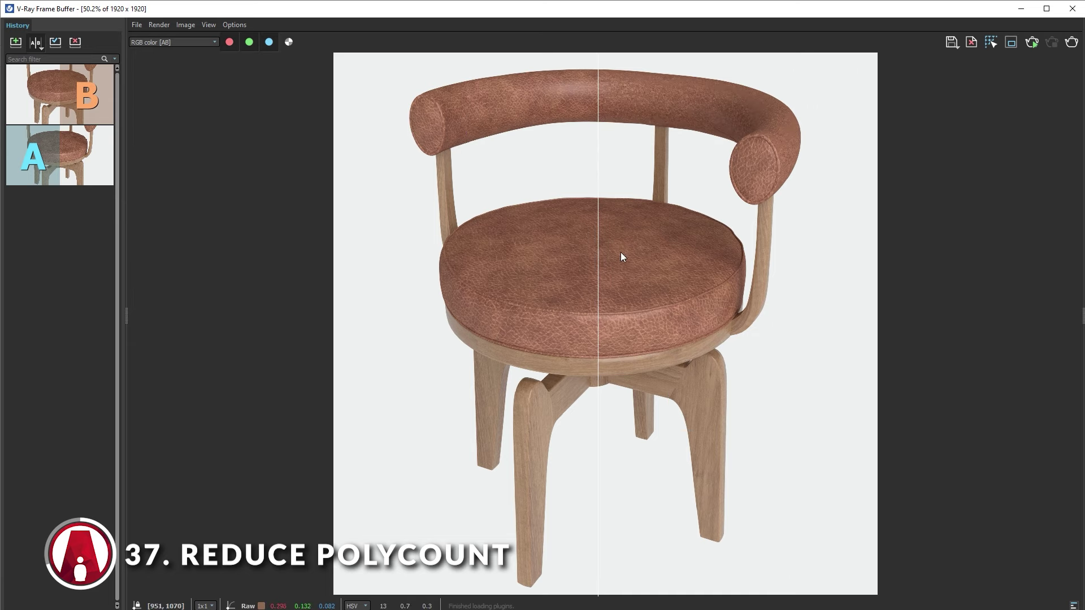
scroll(624, 79, up, 2)
mouse_move(600, 181)
mouse_down()
mouse_move(168, 236)
mouse_move(978, 310)
mouse_move(537, 272)
mouse_move(606, 300)
mouse_up()
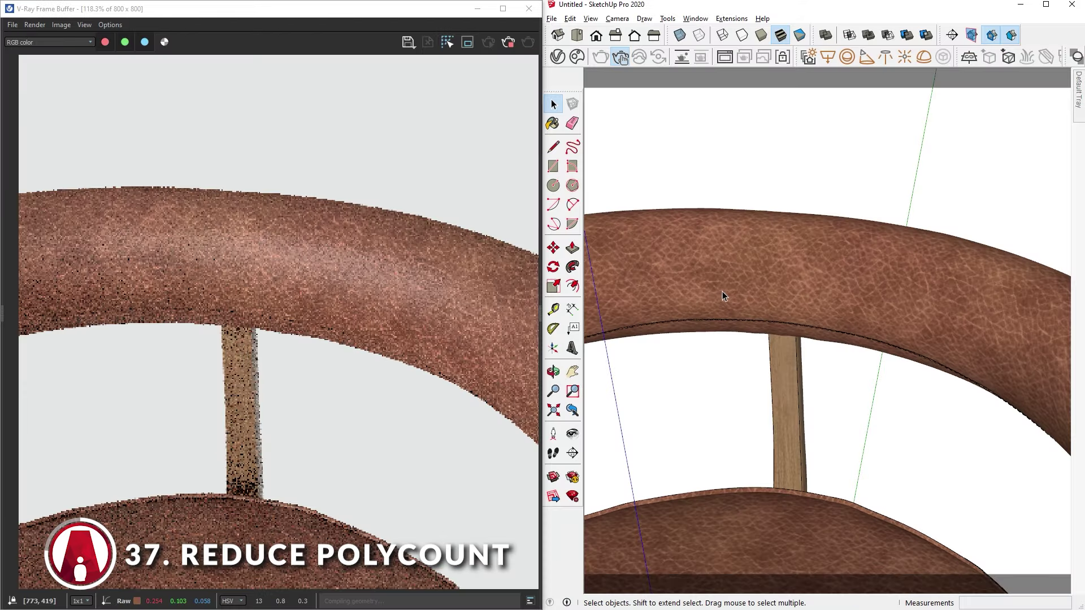
mouse_move(723, 296)
middle_down()
mouse_move(734, 322)
mouse_move(785, 266)
middle_up()
scroll(795, 257, down, 2)
scroll(794, 257, down, 5)
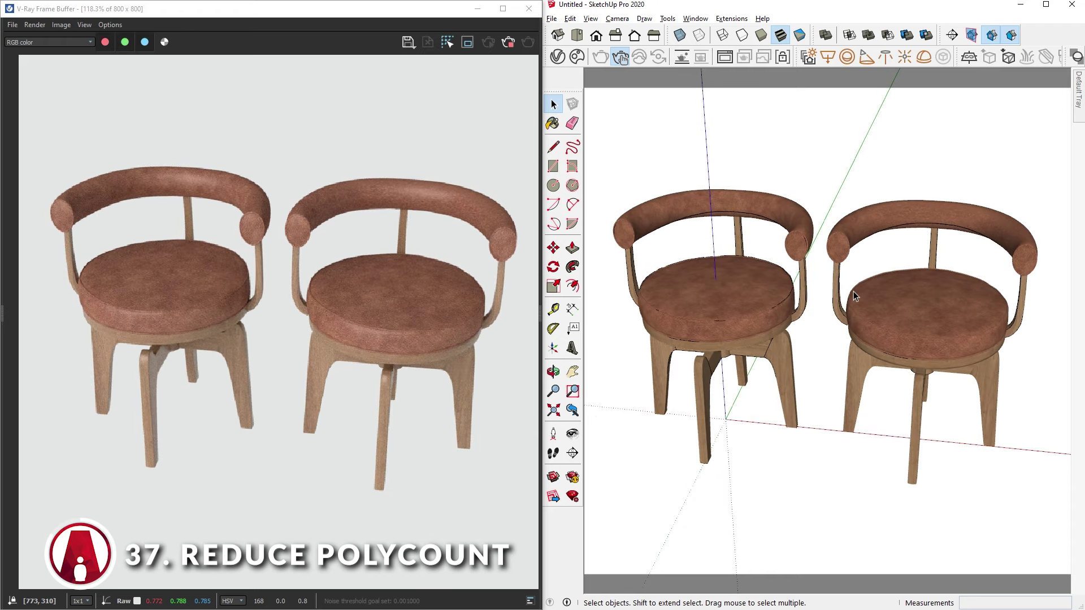
scroll(854, 295, down, 4)
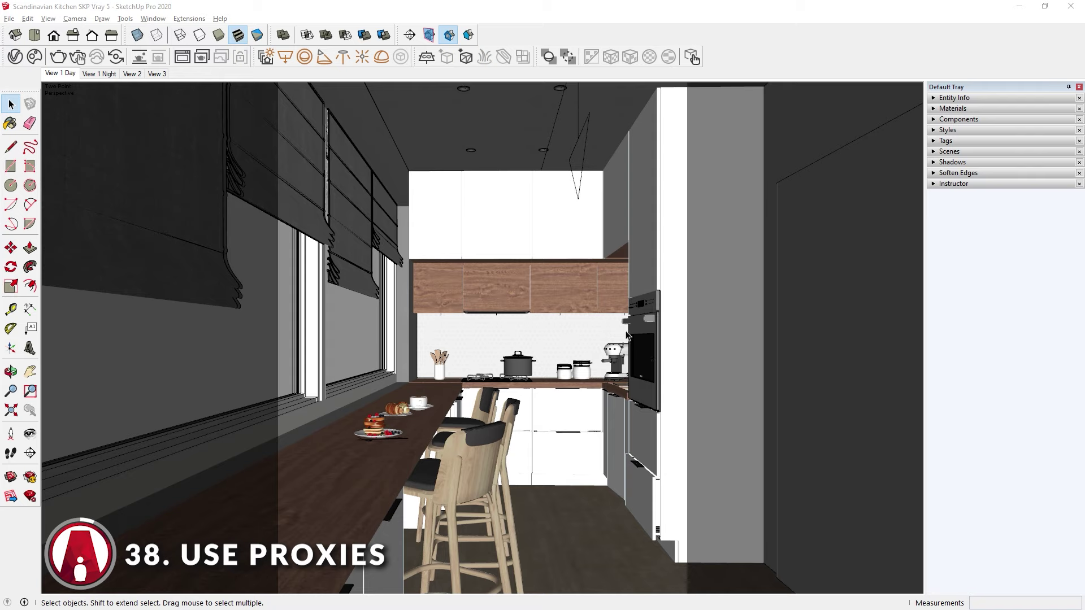
Step: Export the front barstool and the window blinds as V-Ray proxy meshes with Refined Clustering previews of 10000 faces, replacing the originals
click(481, 462)
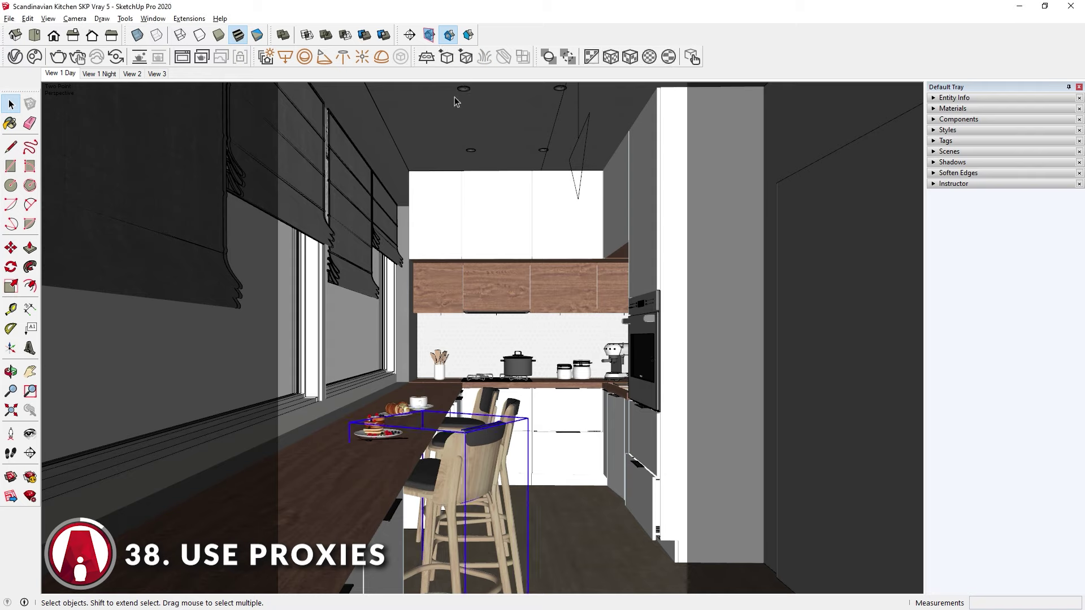
click(446, 57)
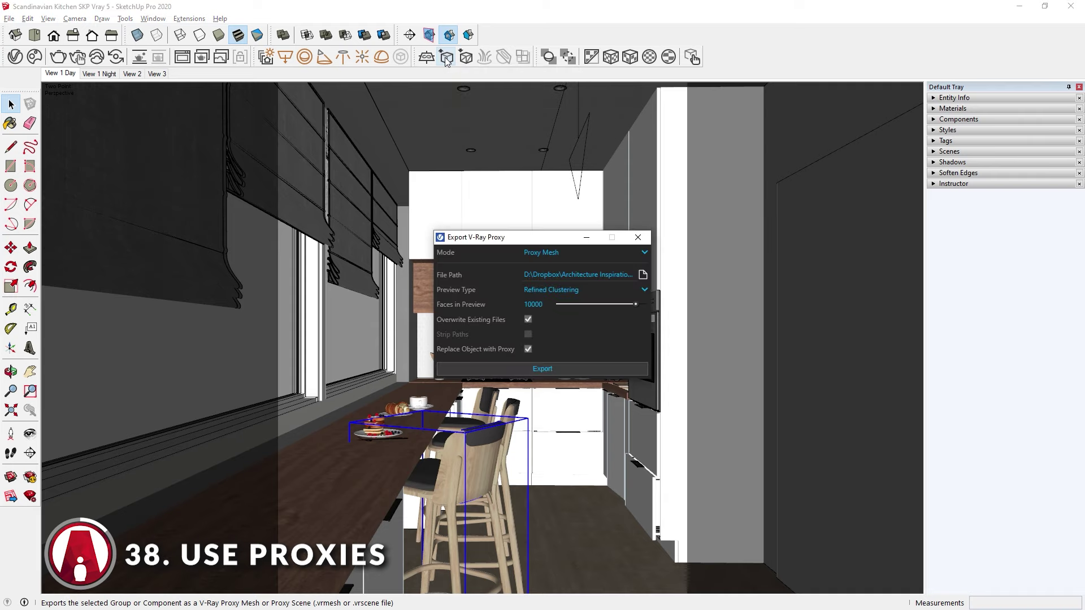
click(520, 369)
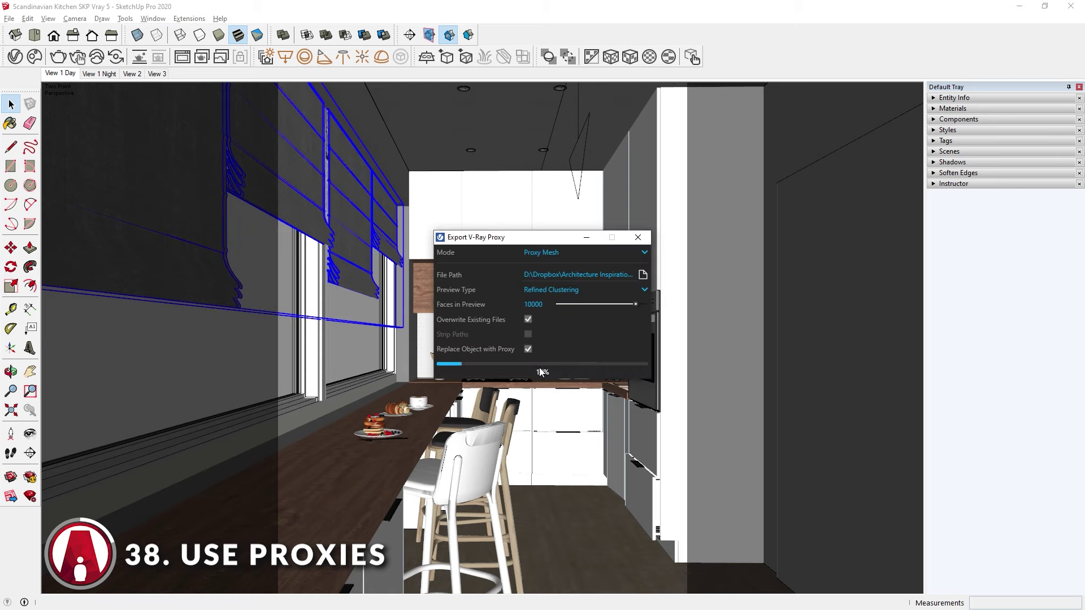
click(539, 367)
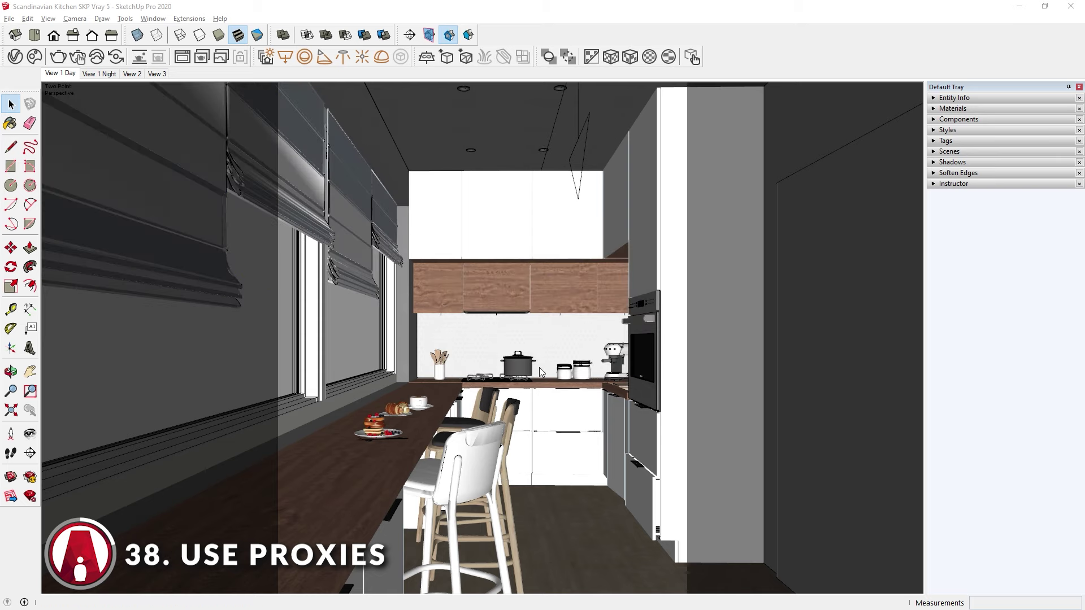
Step: Select the remaining kitchen barstools and replace them with the proxy component Barstool#1
click(970, 120)
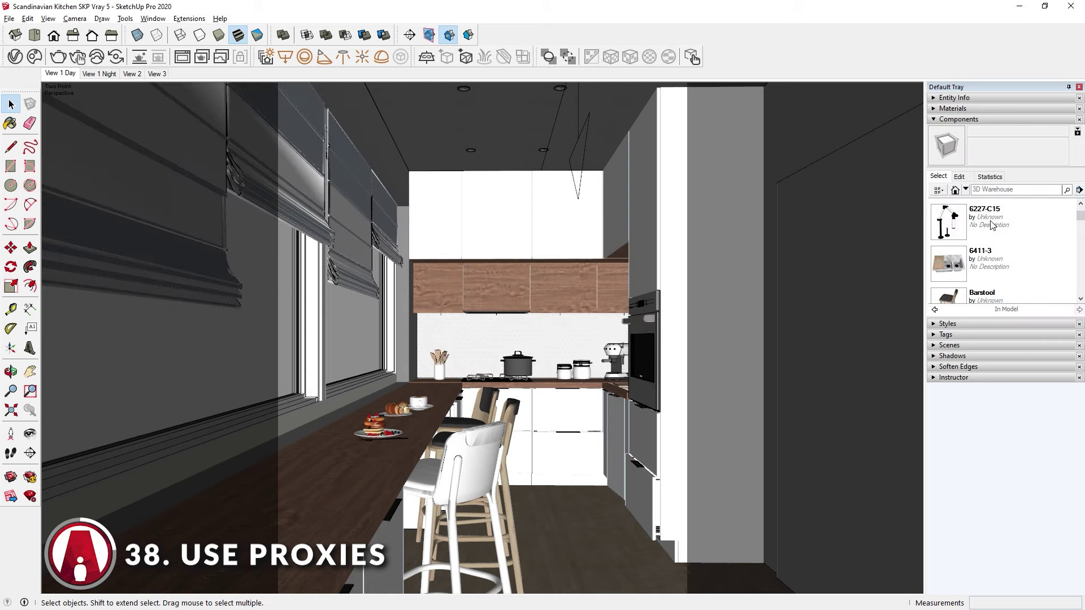
scroll(991, 225, down, 2)
click(513, 421)
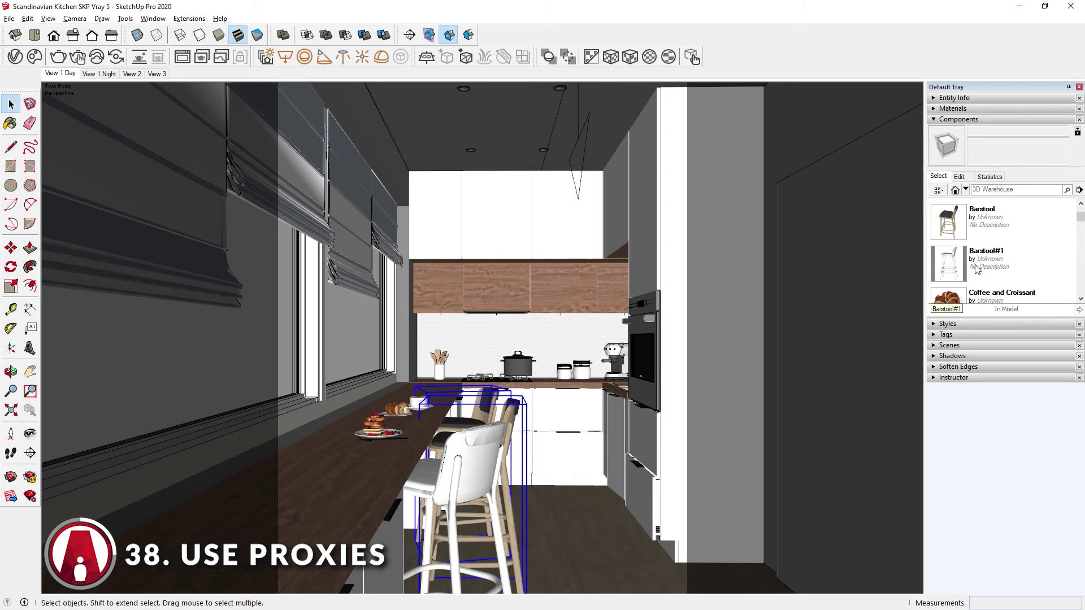
right_click(986, 257)
click(1018, 349)
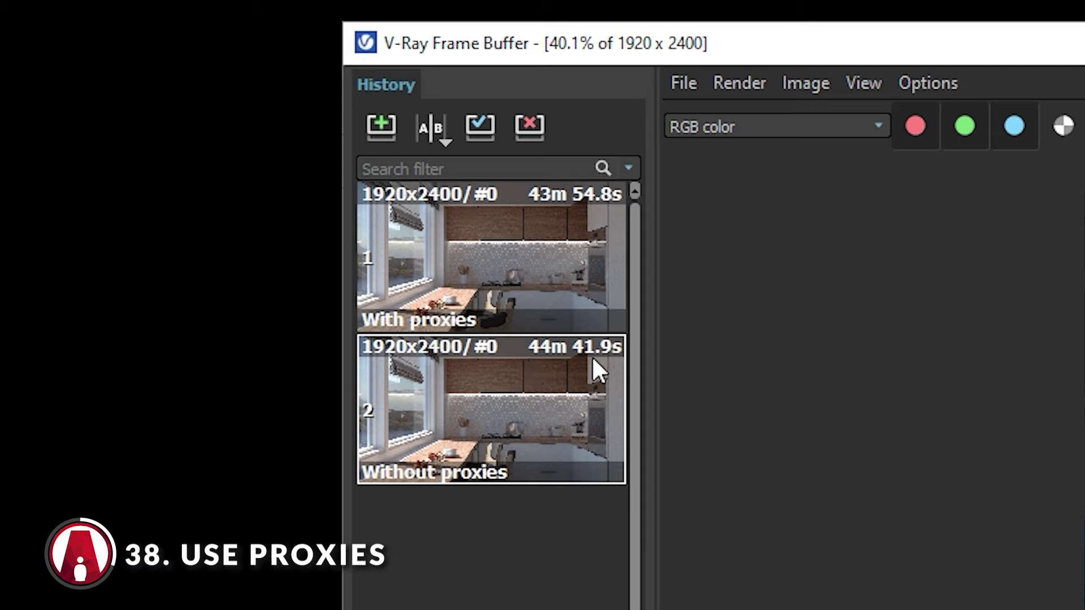
Step: Compare the render times of the kitchen renders with and without proxies in the frame buffer history
click(463, 322)
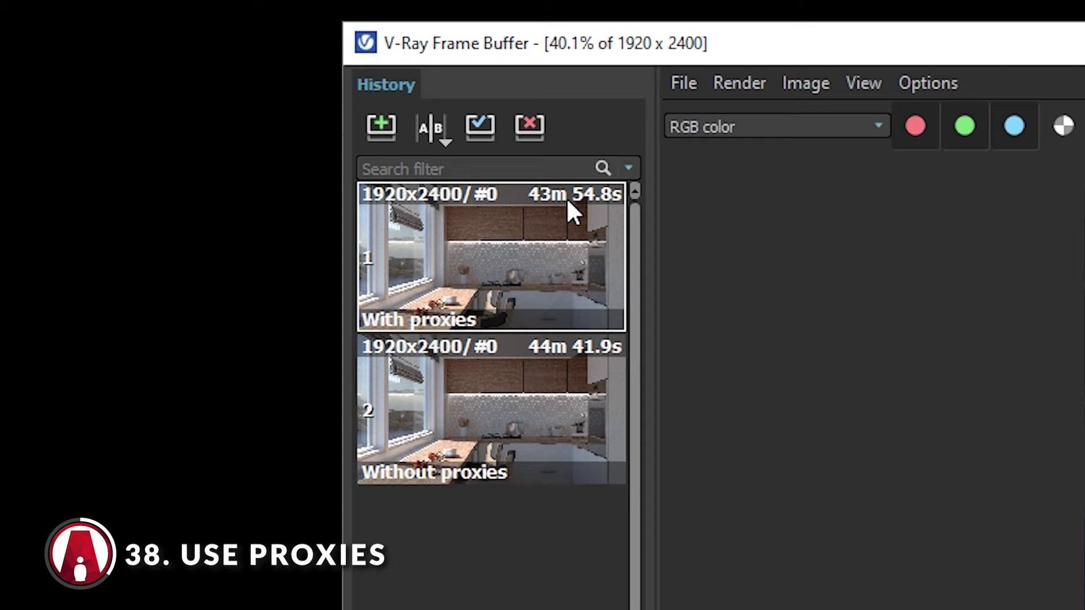
click(482, 355)
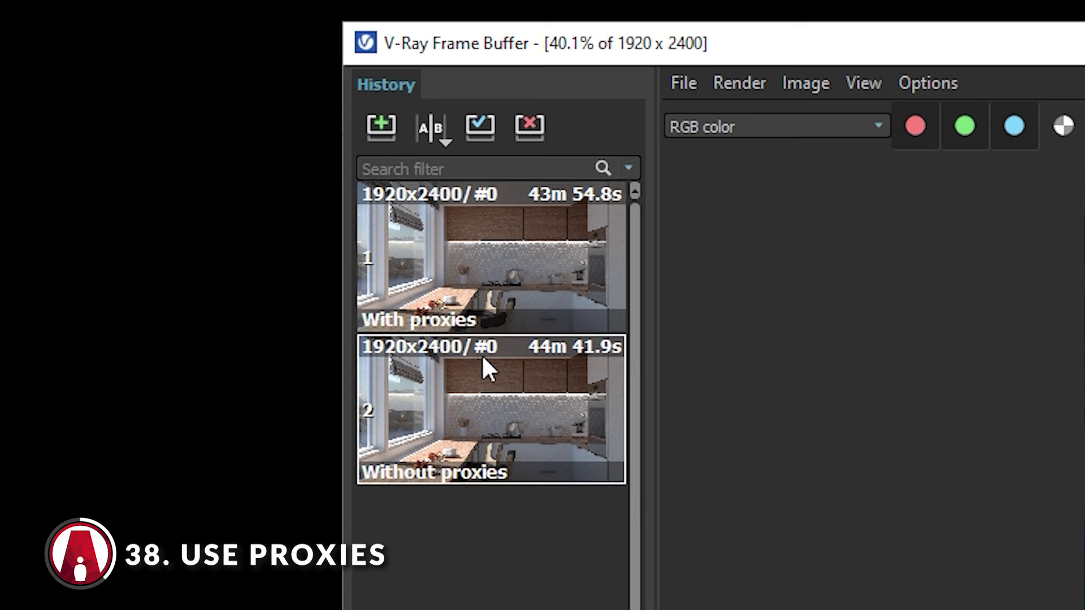
mouse_move(568, 312)
mouse_down()
mouse_move(727, 356)
mouse_move(392, 356)
mouse_move(485, 356)
mouse_up()
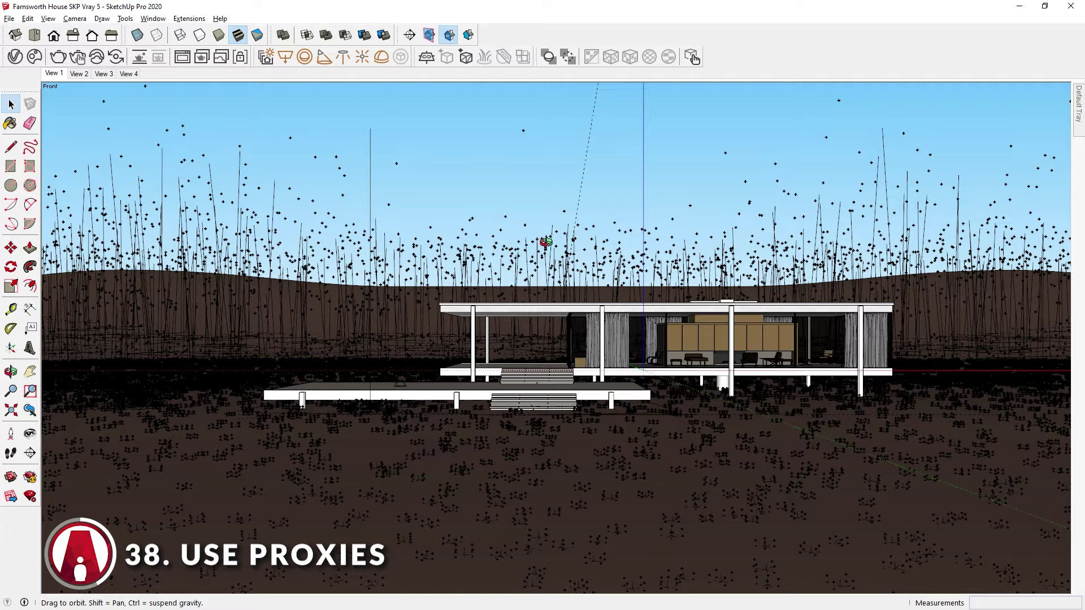
middle_drag(545, 241, 372, 326)
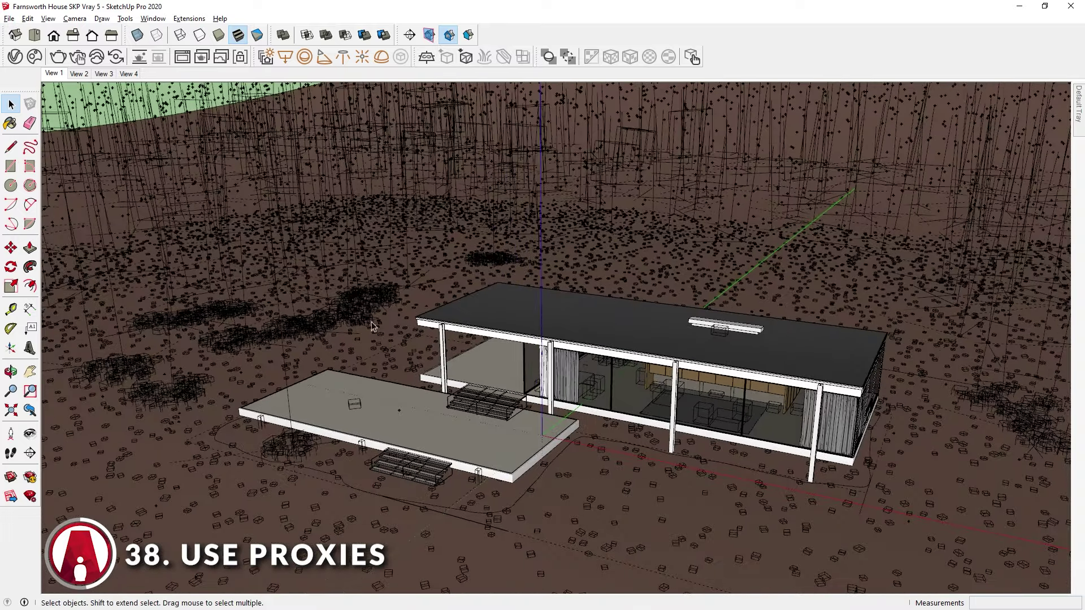
Step: Inspect the shrub and tree groups around the house by selecting each of them, and return to the View 1 scene
click(364, 320)
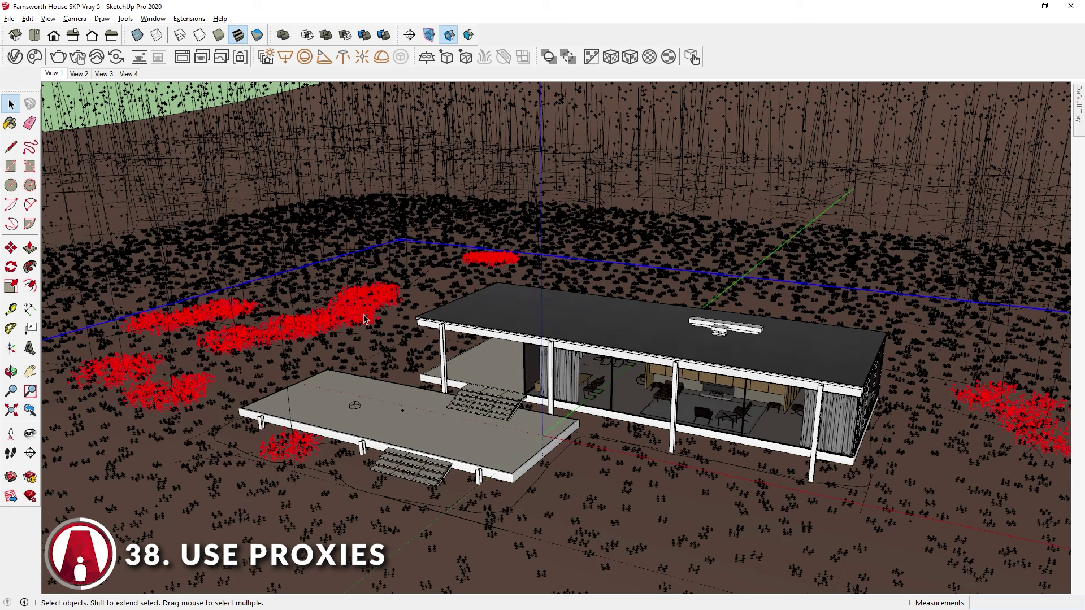
click(420, 174)
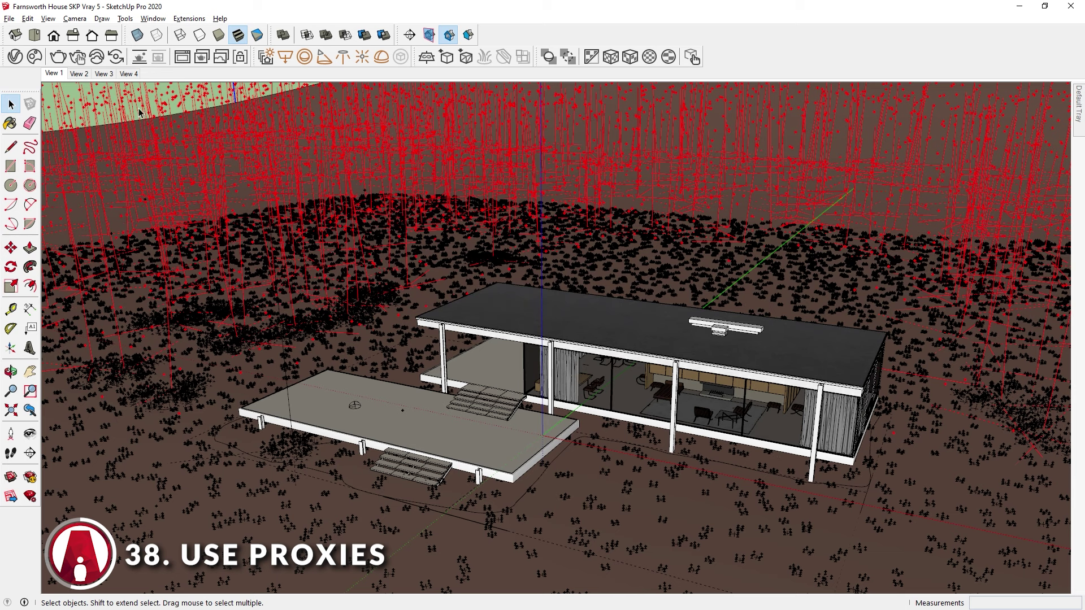
click(60, 75)
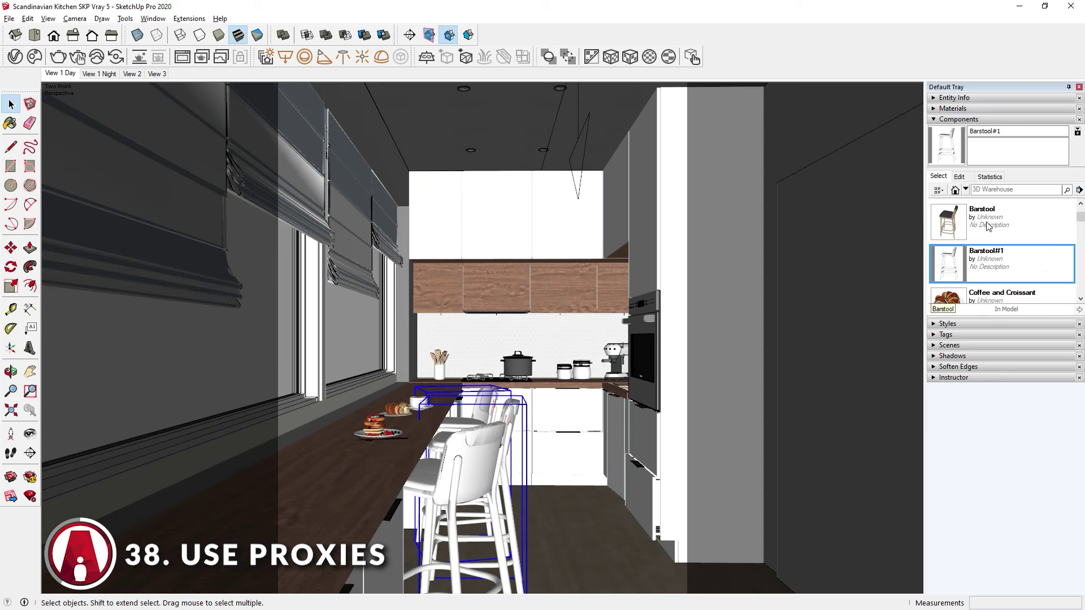
Step: Purge the unused components from the kitchen model and save the file
click(1079, 190)
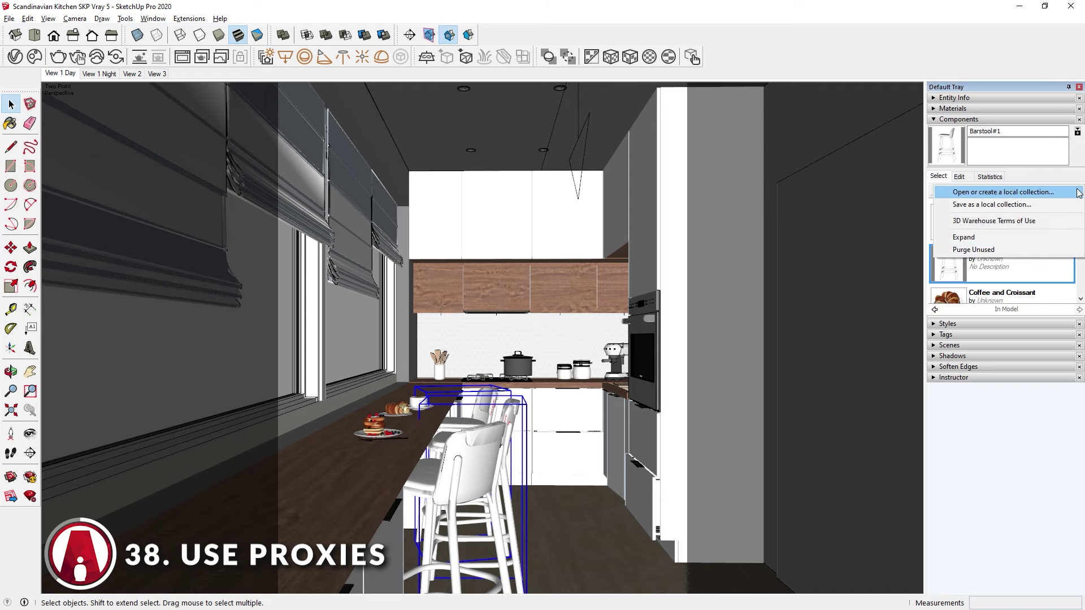
click(1009, 252)
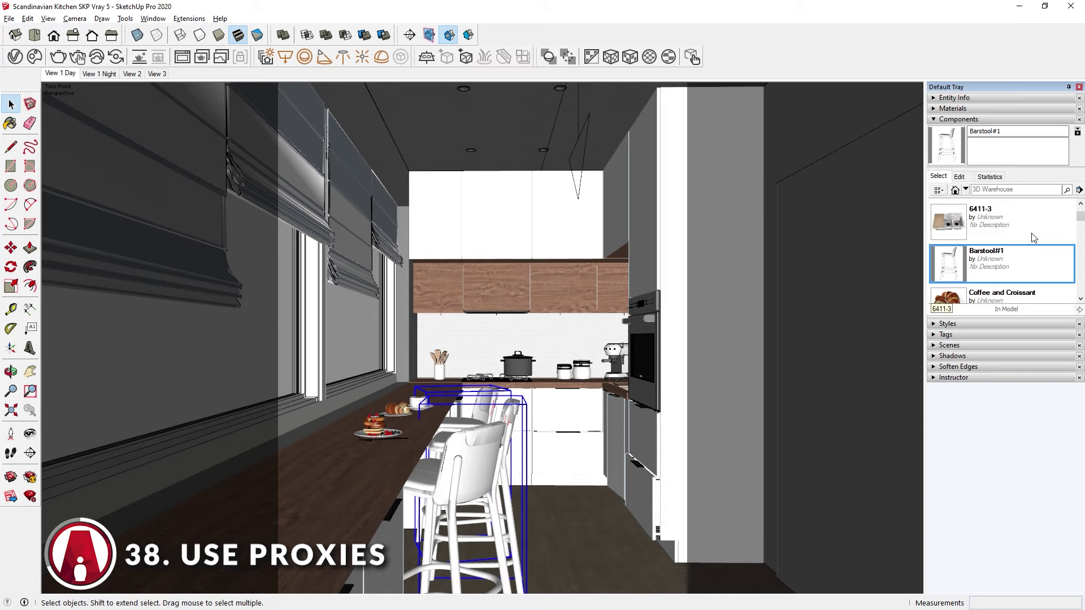
click(9, 18)
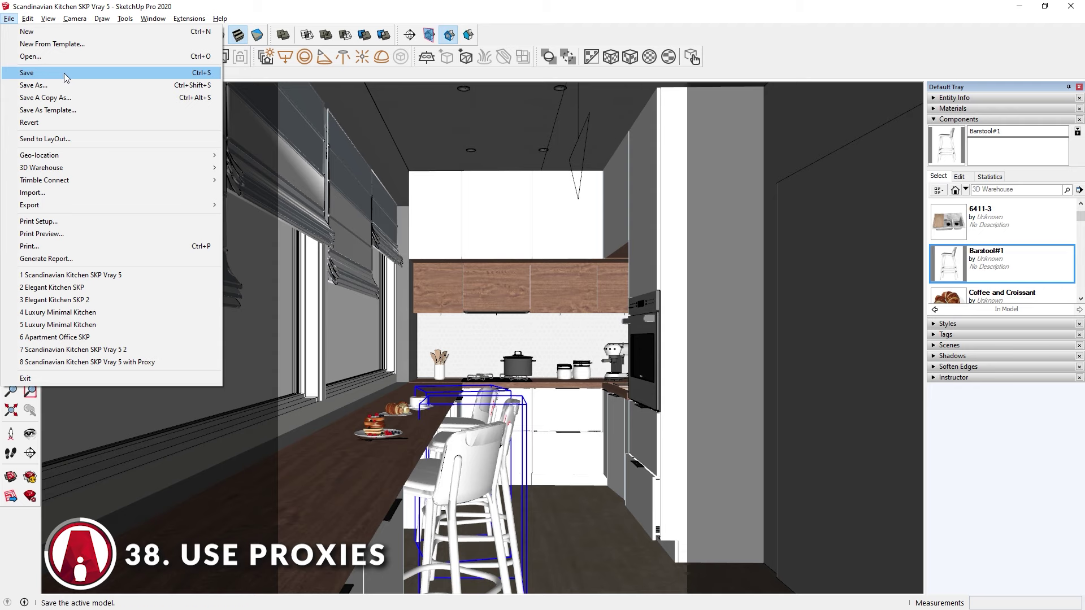
click(66, 77)
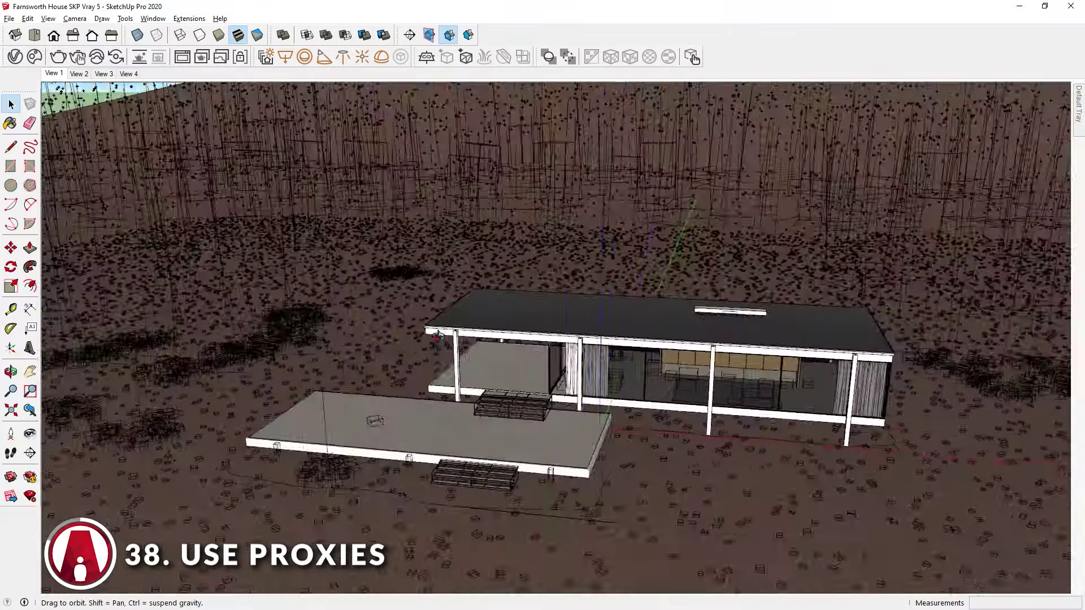
Step: Place the Sofa 002 model from the Chaos Cosmos sofas and armchairs in the scene and start an interactive render
key(space)
scroll(364, 319, up, 3)
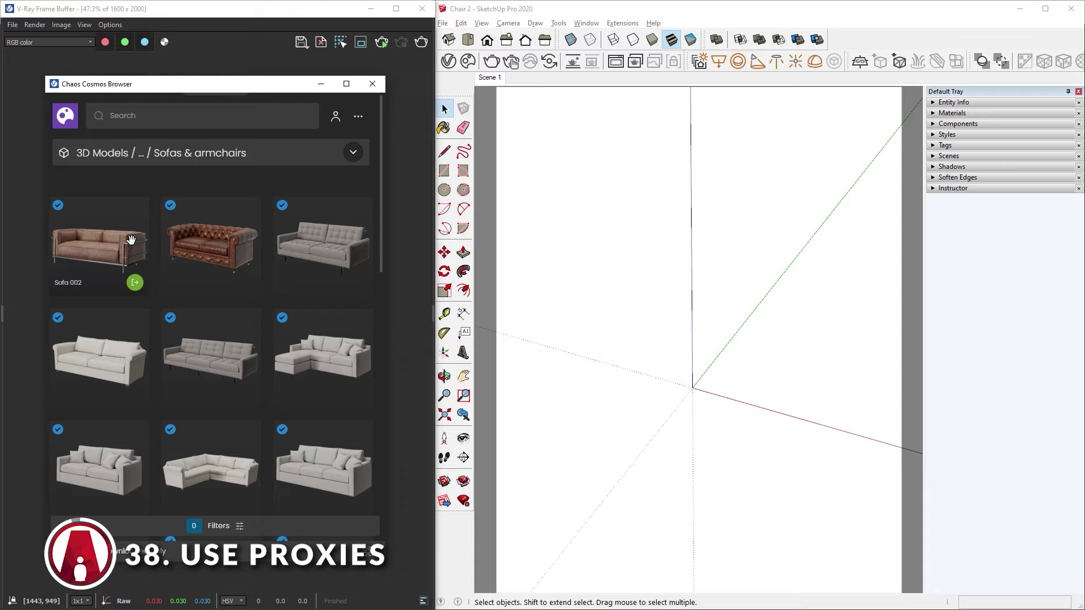
click(117, 249)
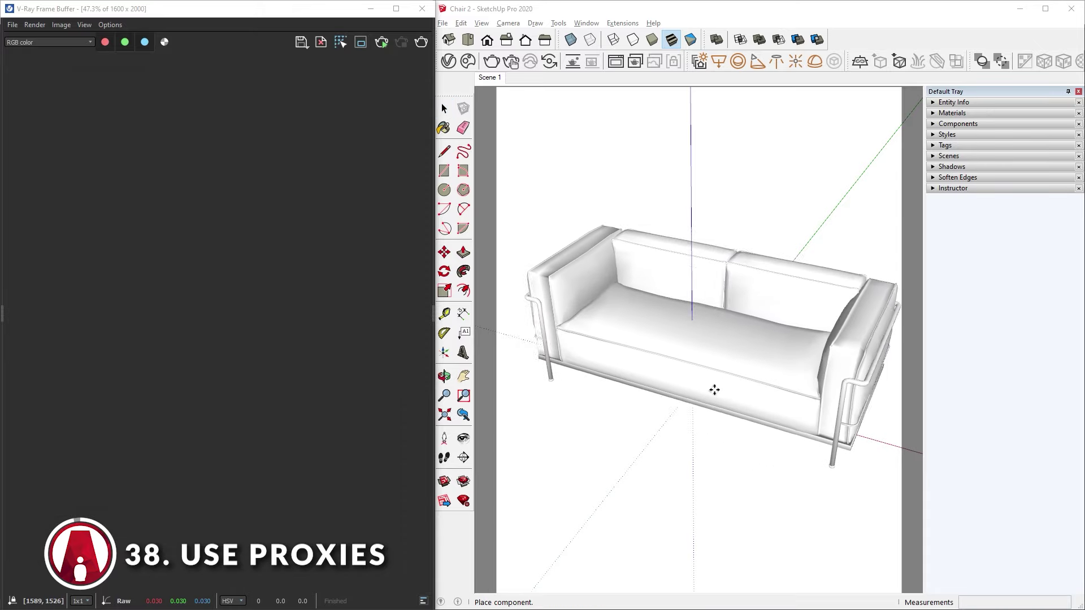
click(714, 388)
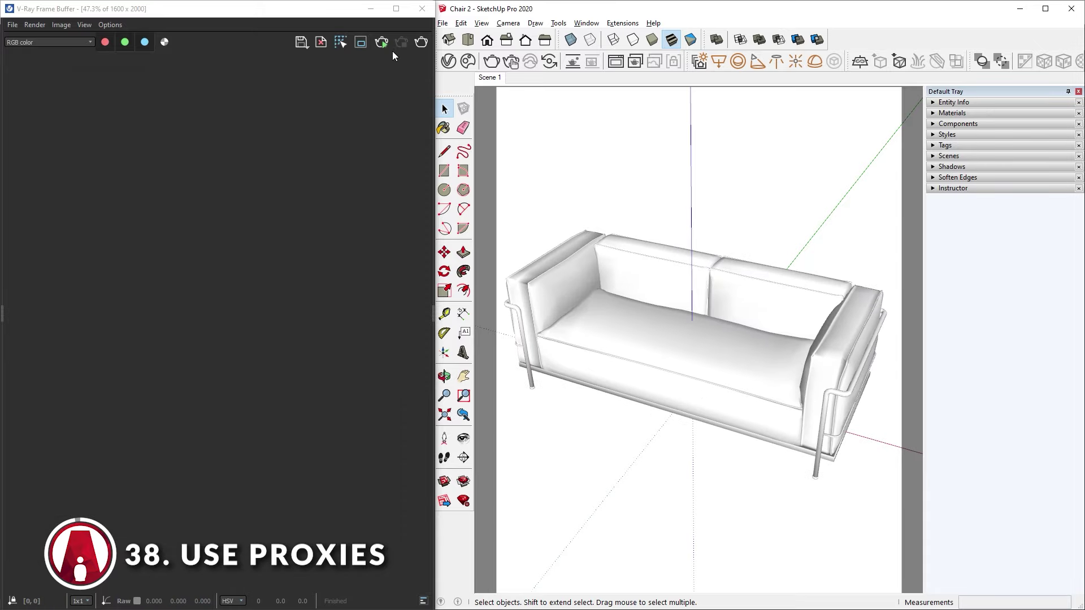
click(382, 42)
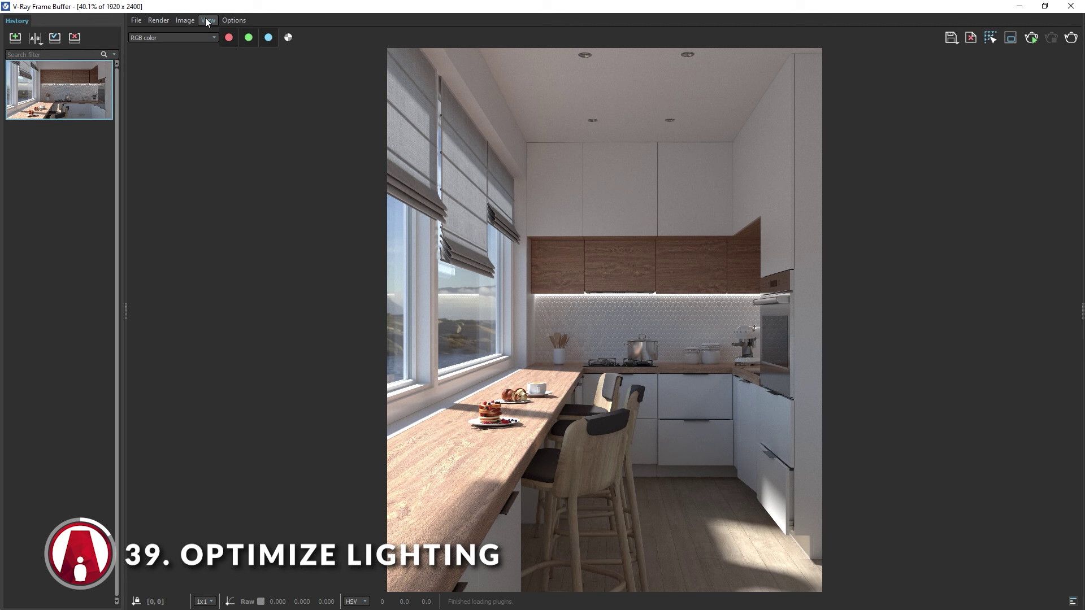
Step: Check the kitchen render for clamped colors and open the Camera settings of the render
click(208, 20)
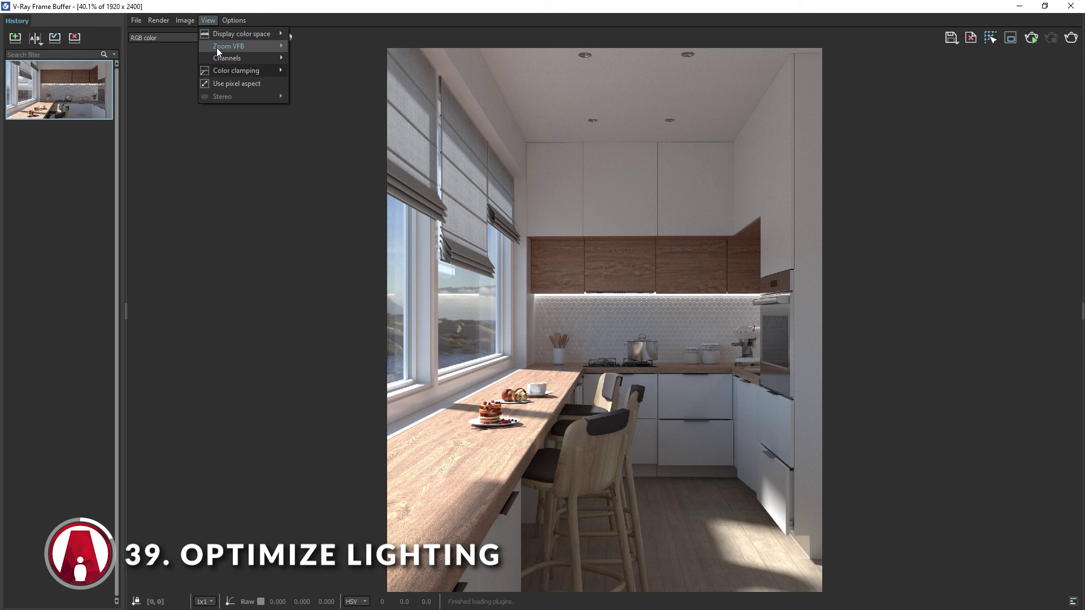
click(310, 70)
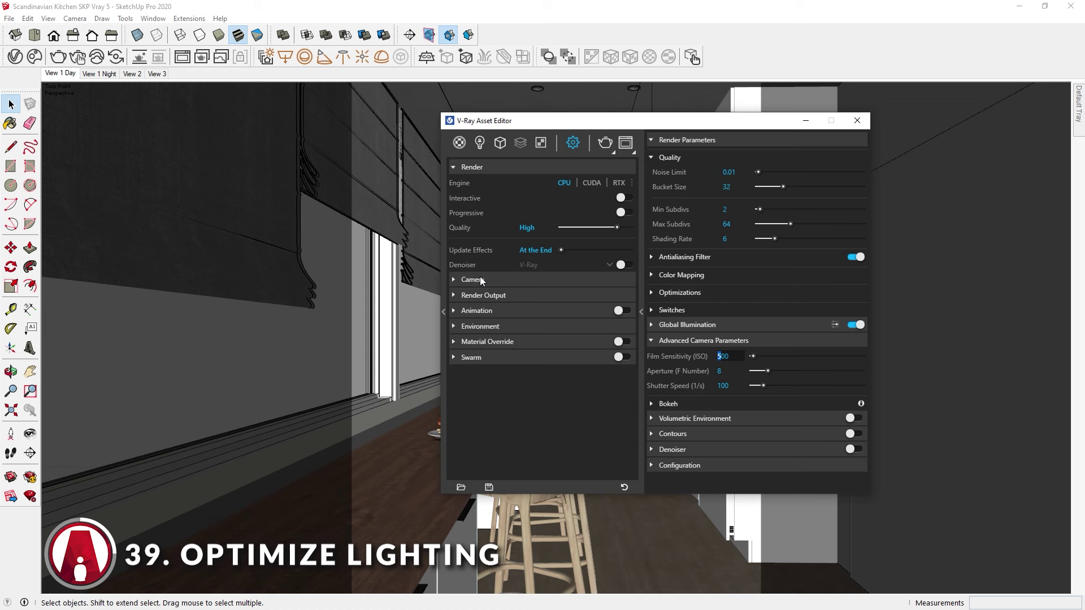
click(481, 280)
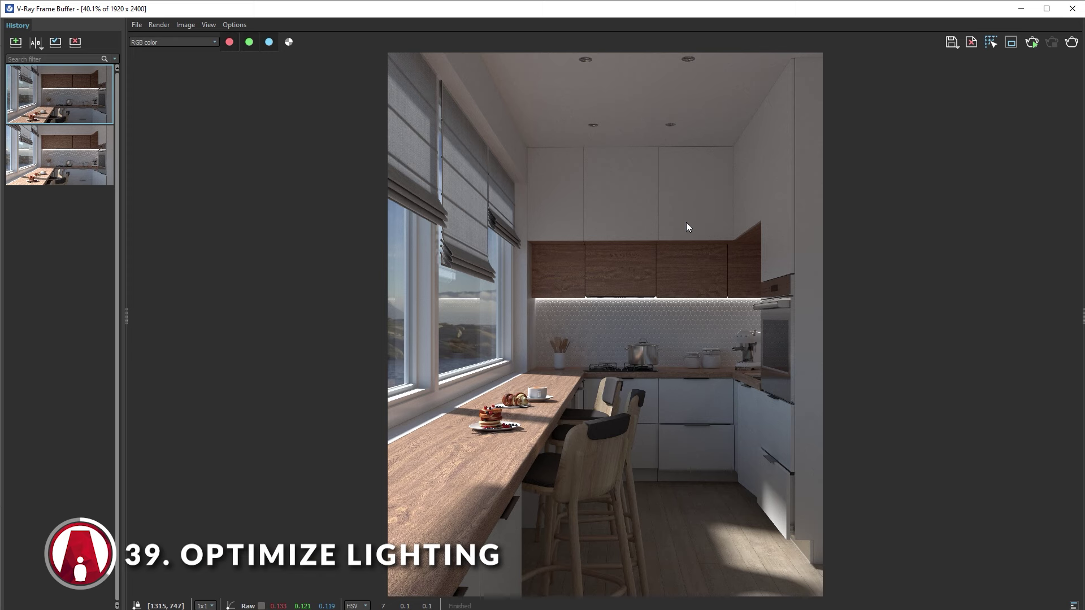
Step: Turn on View clamped colors and compare the overexposed areas of the brighter and darker kitchen renders in the history
mouse_move(87, 79)
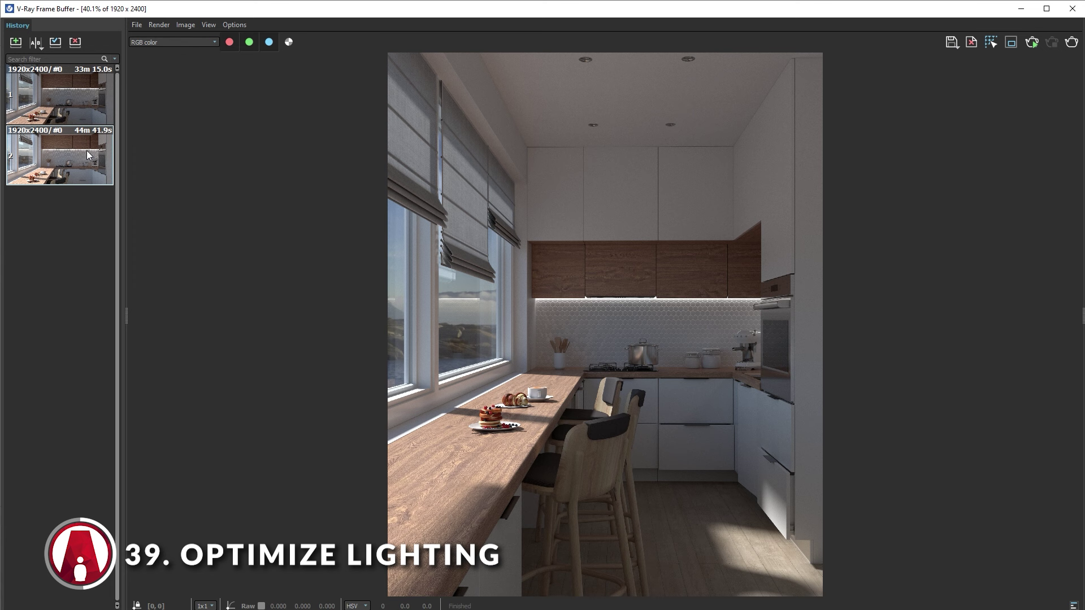
click(558, 397)
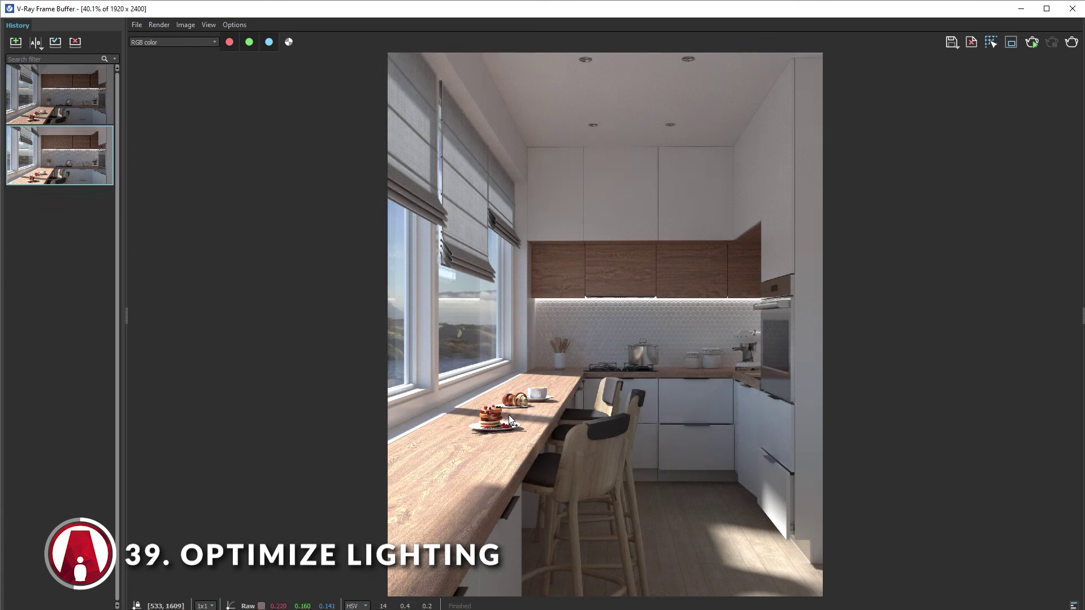
click(209, 25)
mouse_move(271, 75)
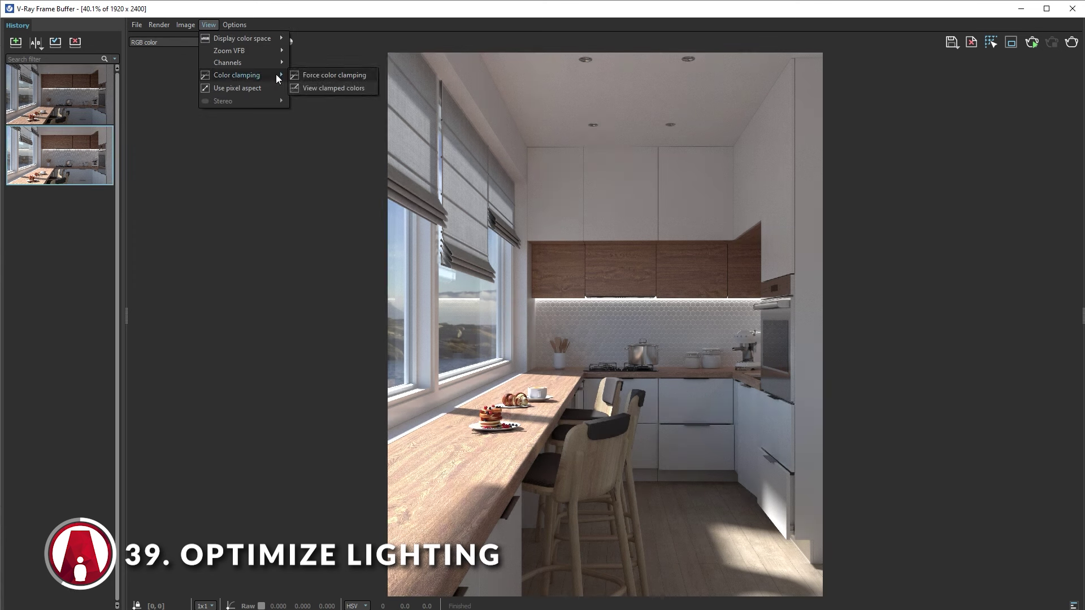
click(307, 73)
click(63, 96)
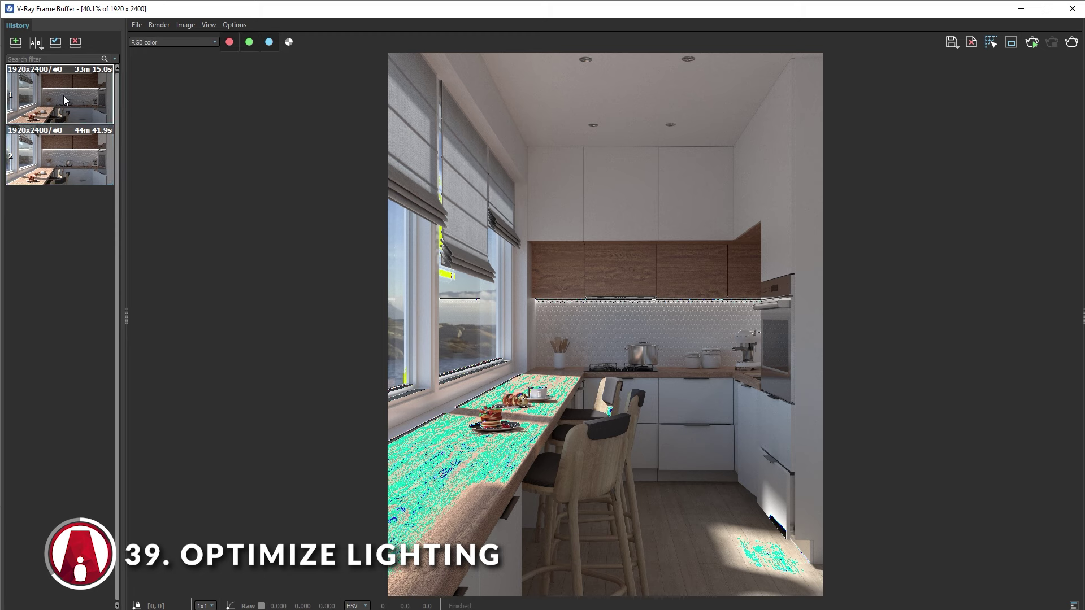
click(63, 166)
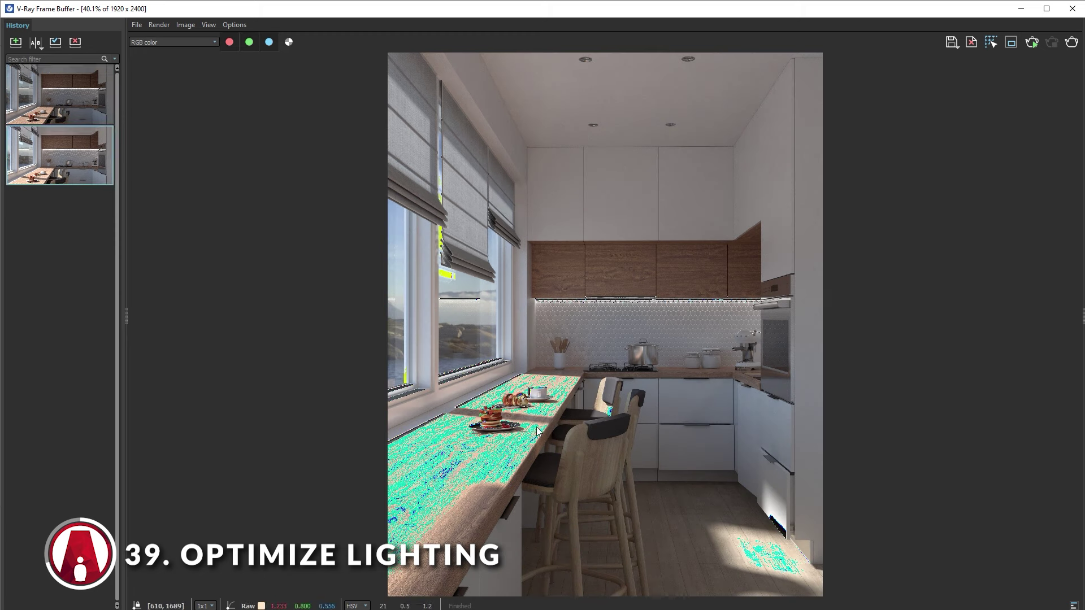
click(73, 104)
Step: Show the frame buffer layers, add a correction layer to the darker kitchen render and adjust its settings
click(1072, 42)
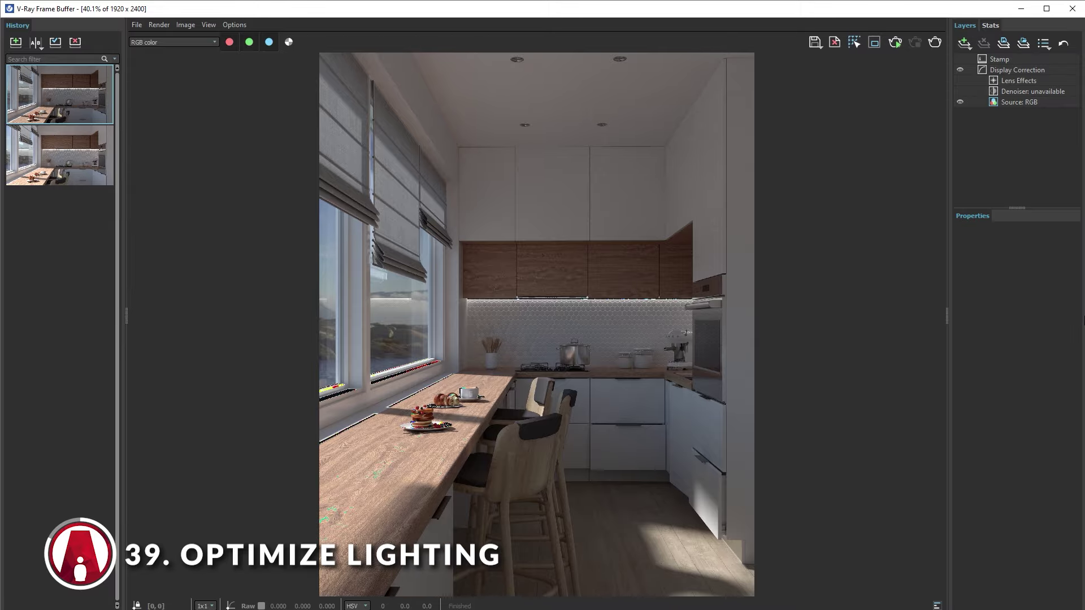
click(965, 43)
click(979, 137)
mouse_move(1002, 267)
mouse_down()
mouse_move(1019, 266)
mouse_move(978, 287)
mouse_move(1013, 308)
mouse_up()
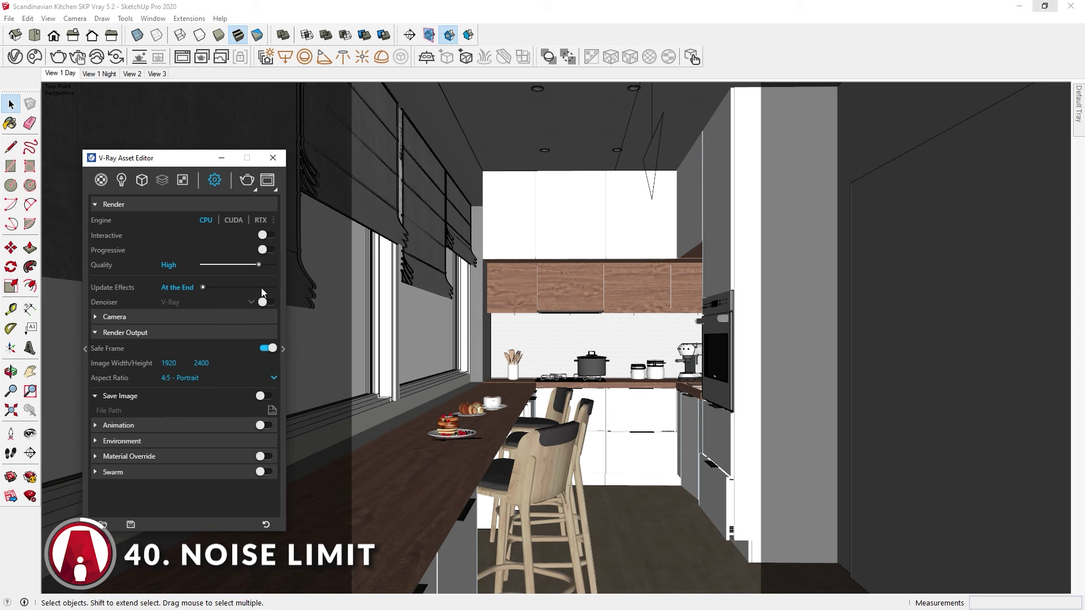
Step: Set the Noise Limit to 0.05 in the render quality parameters and enable the V-Ray denoiser
click(282, 285)
mouse_move(258, 264)
mouse_down()
mouse_move(237, 265)
mouse_move(257, 266)
mouse_up()
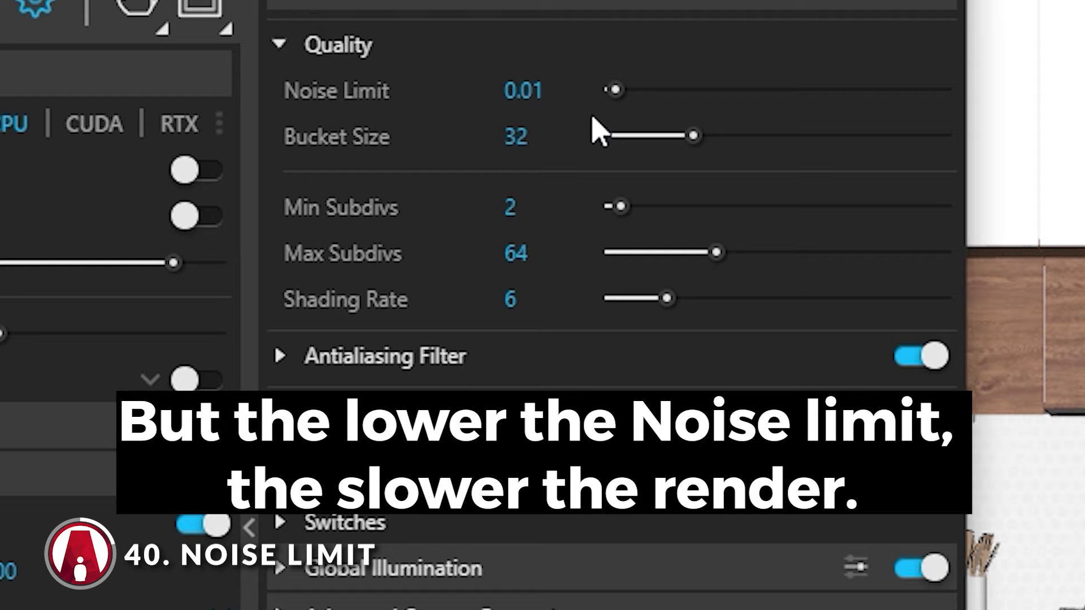
click(587, 107)
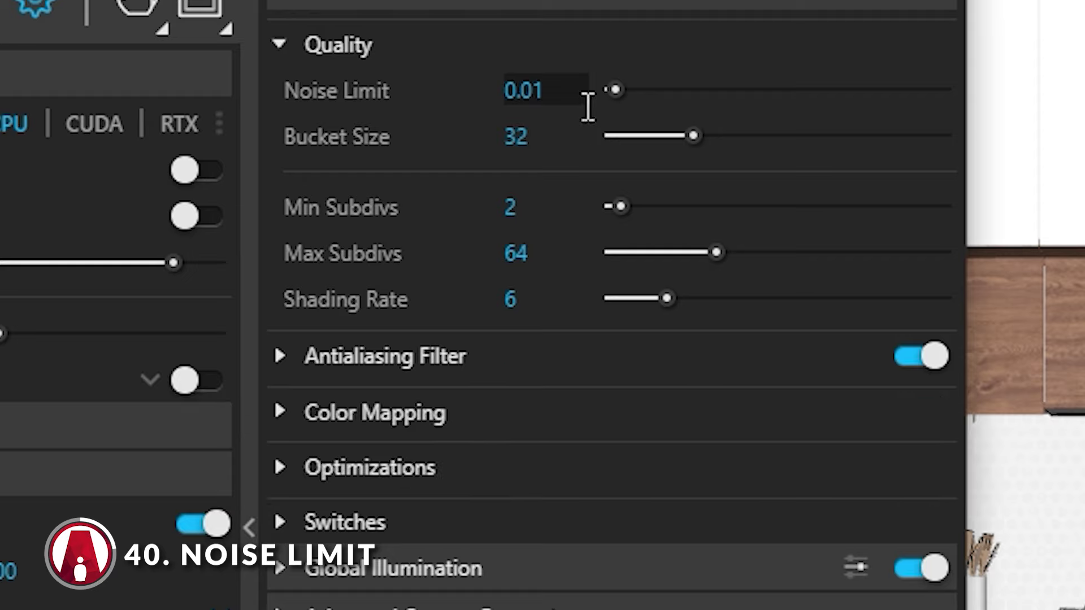
key(BackSpace)
text(5)
key(Return)
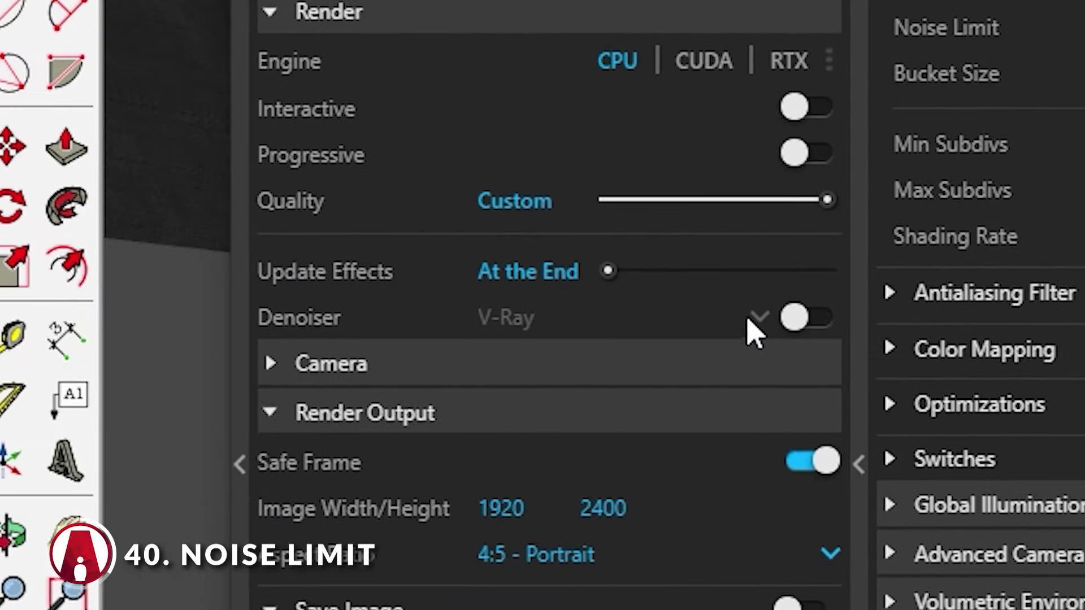
click(818, 324)
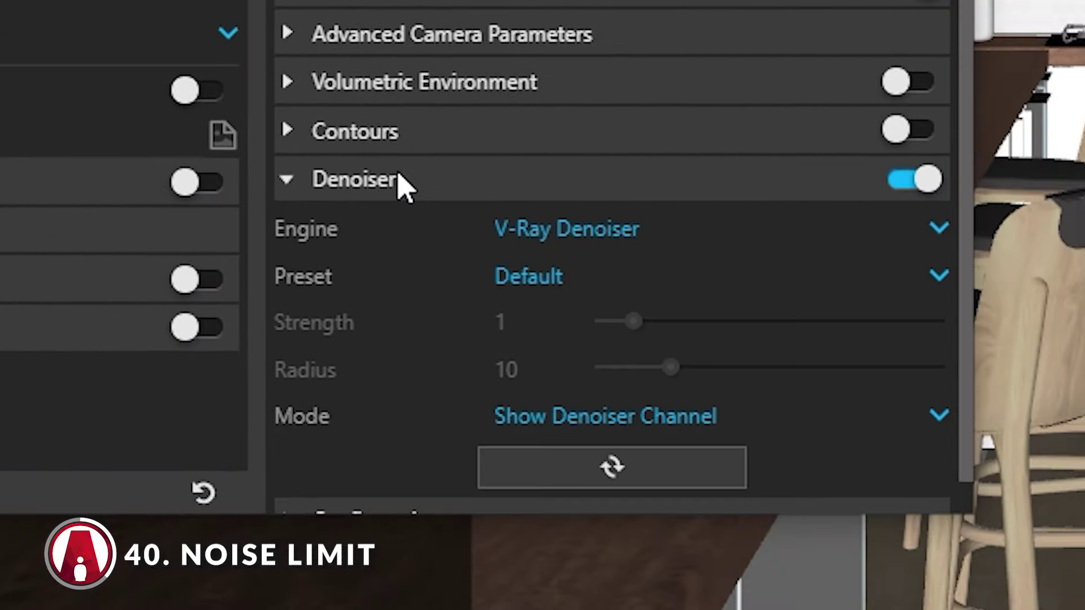